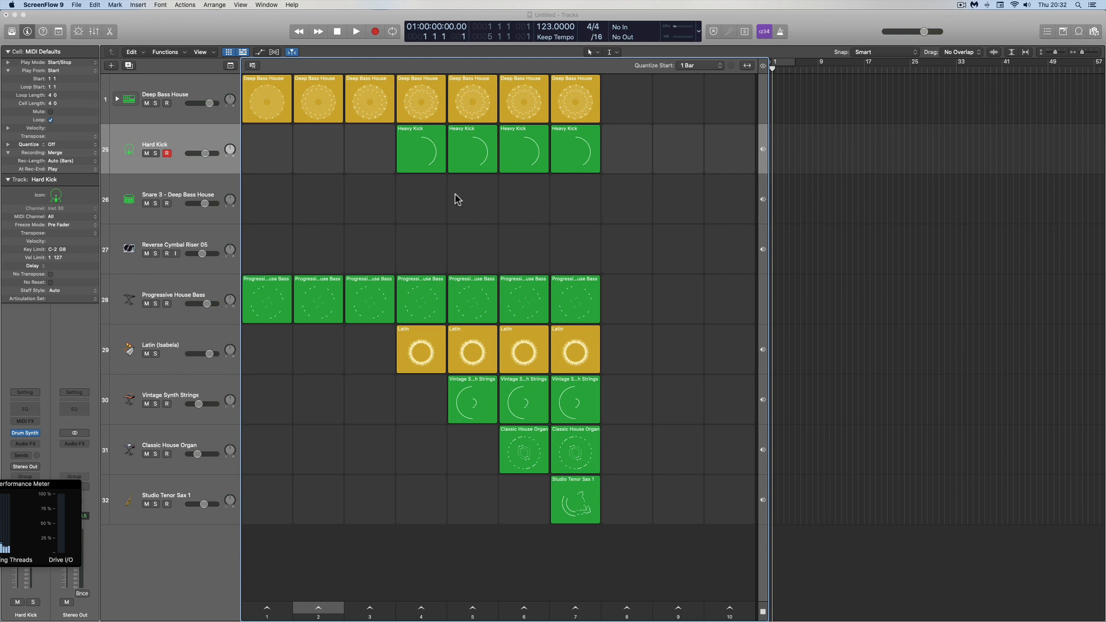
- Close the untitled project without saving it and create a new empty project
click(7, 16)
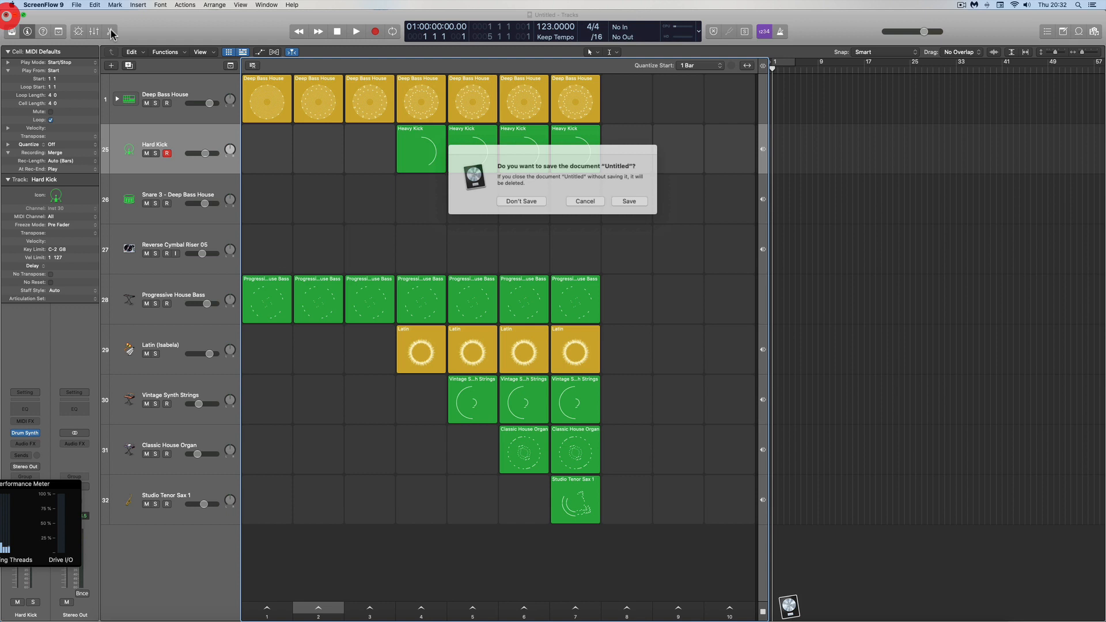
click(527, 200)
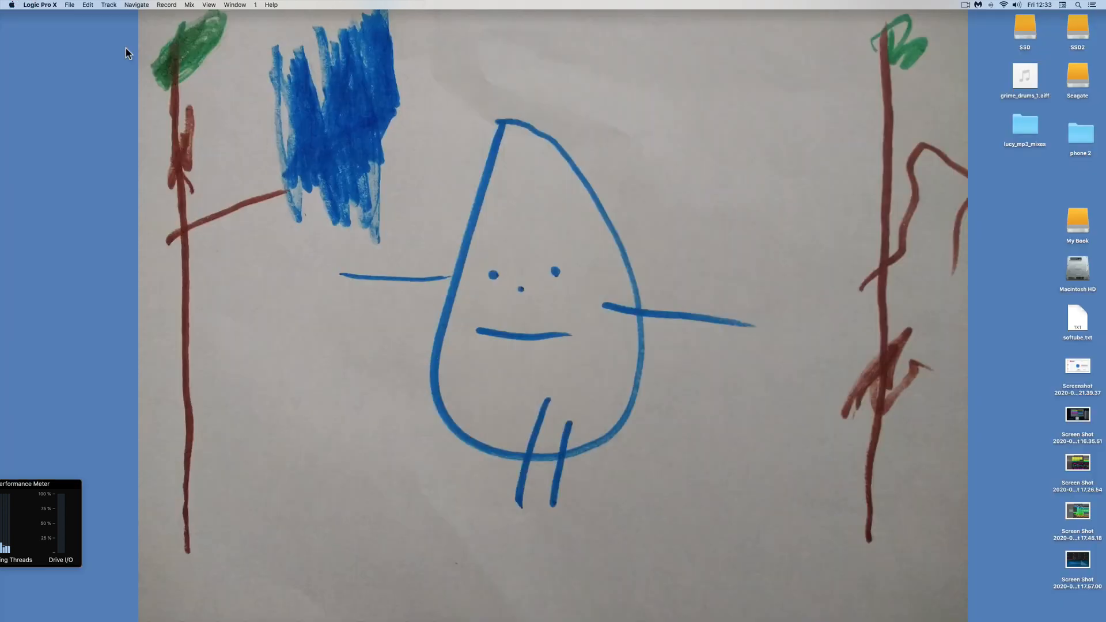
click(69, 5)
click(78, 18)
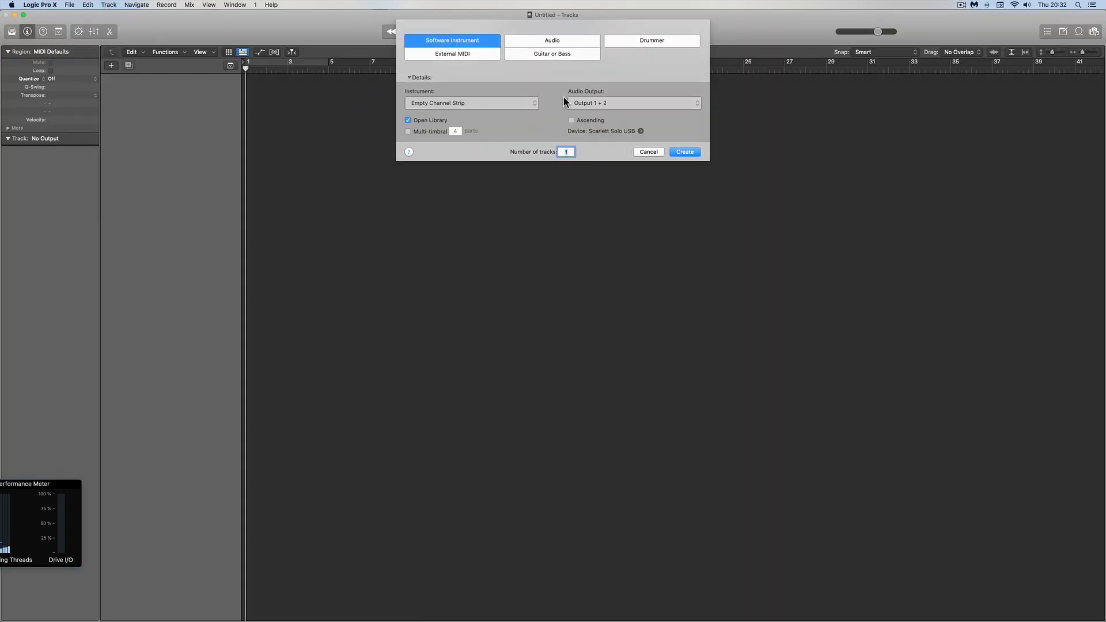
- Review the audio device settings in the preferences and close them
click(42, 5)
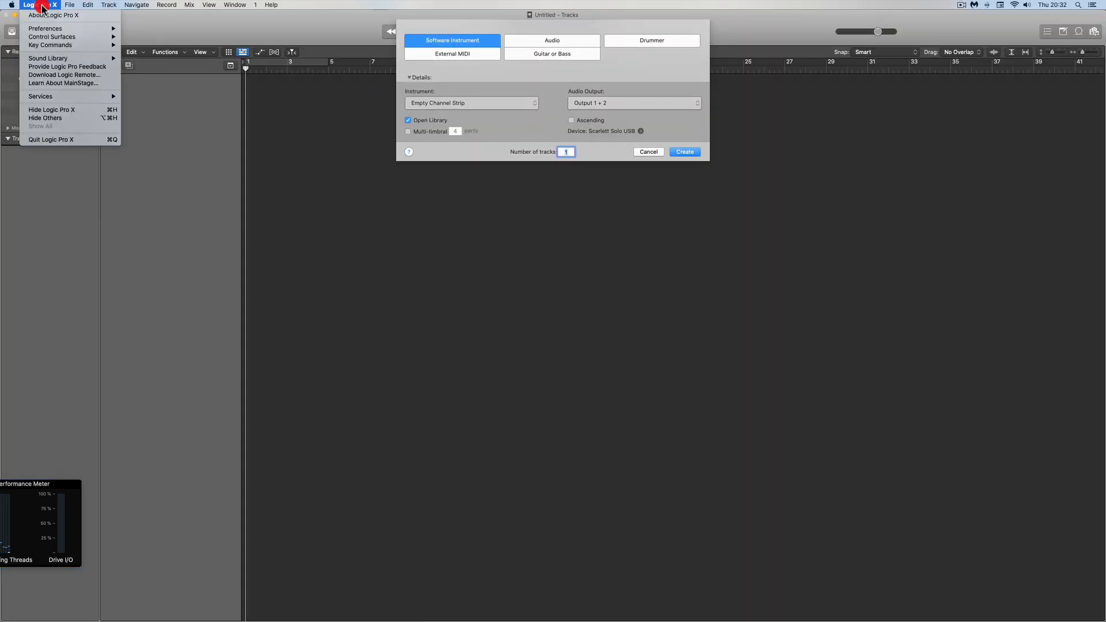
mouse_move(52, 31)
click(167, 49)
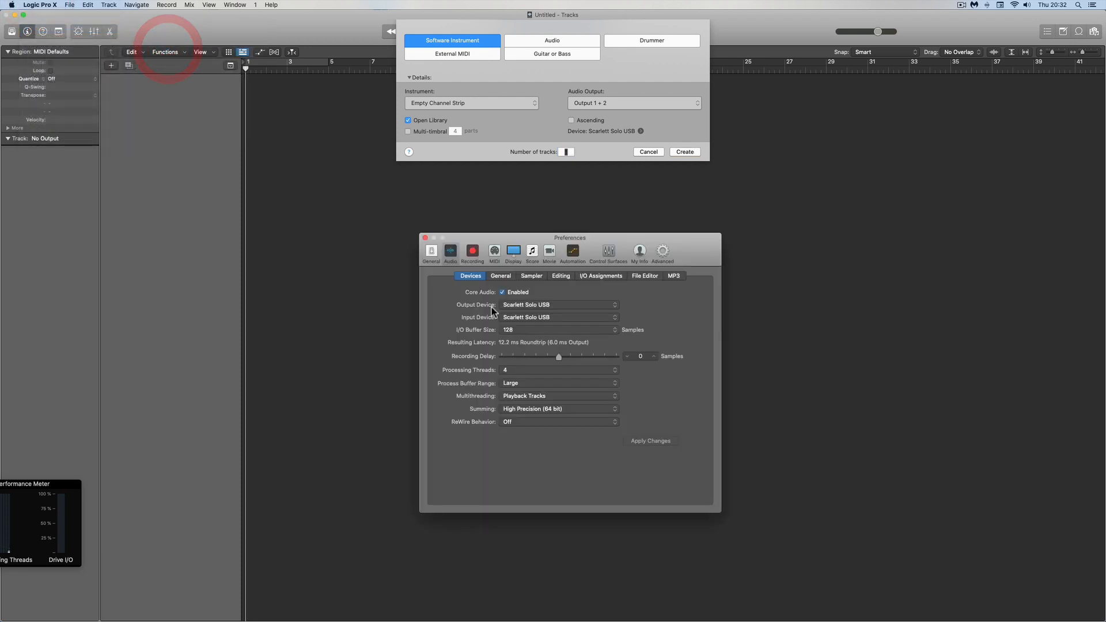
click(425, 238)
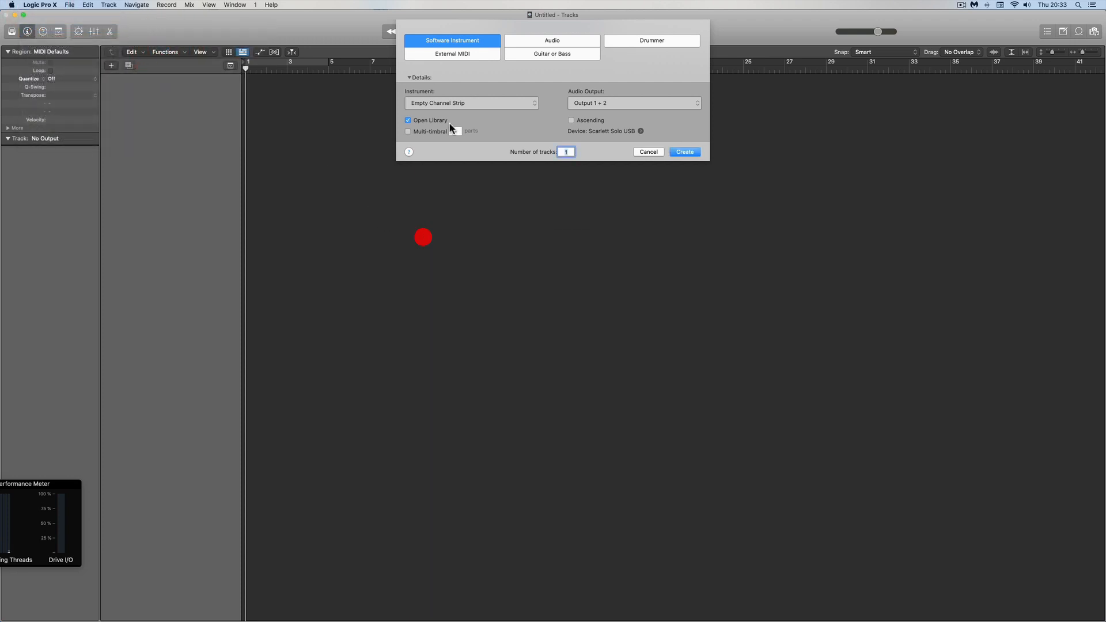
- Create one software instrument track with an empty channel strip and show the Live Loops grid beside the Tracks area
click(684, 153)
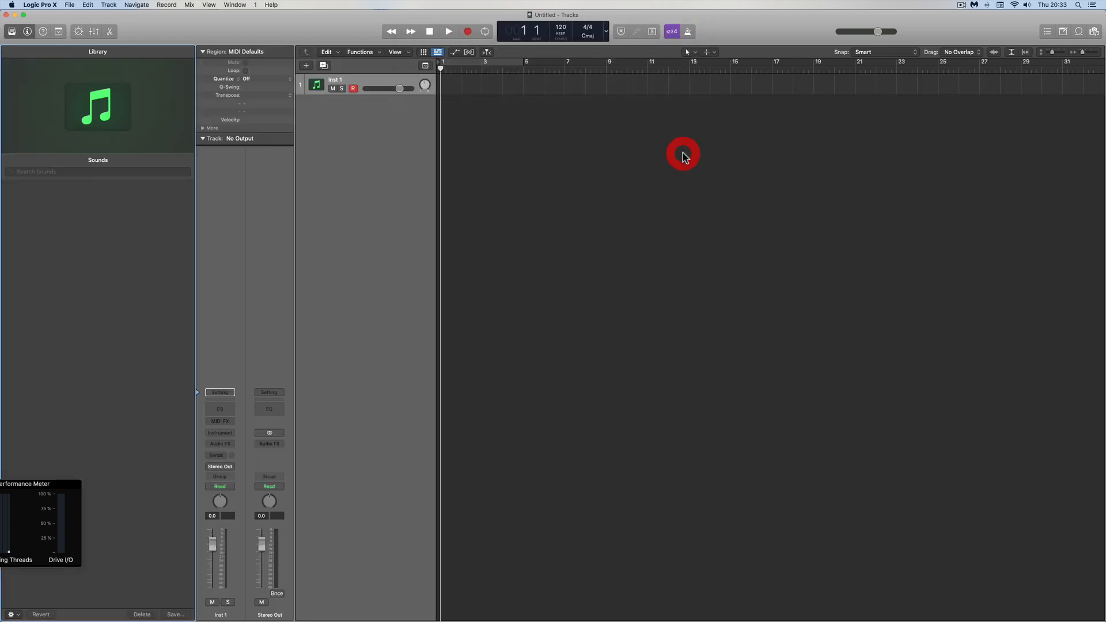
click(437, 53)
click(426, 52)
click(426, 53)
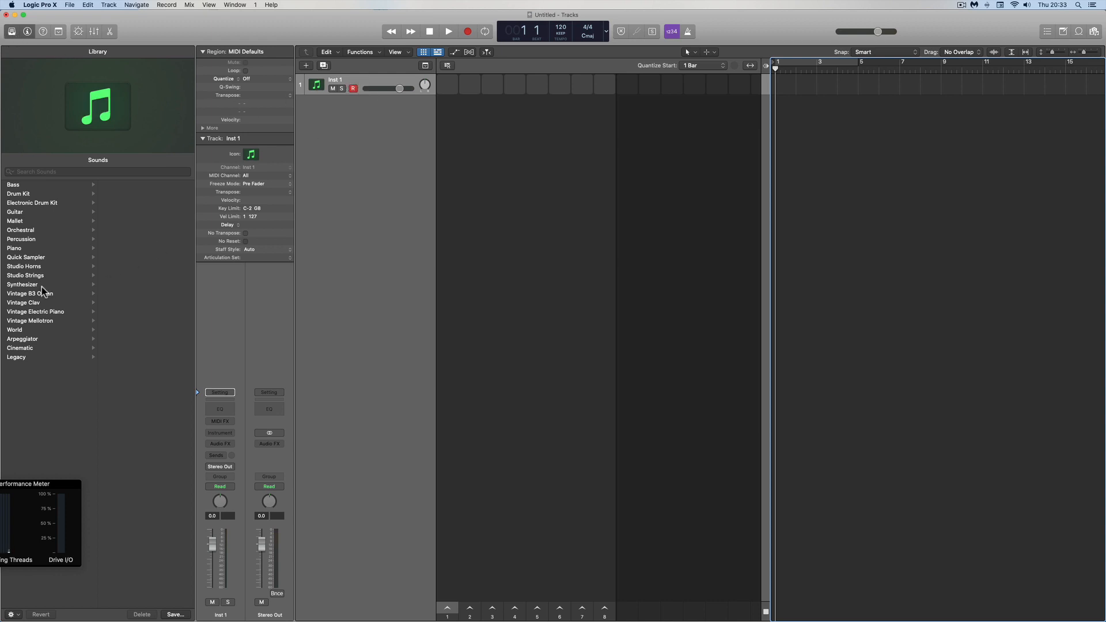
- Load the Deep Bass House electronic drum kit on the new track and close the sound library
click(46, 207)
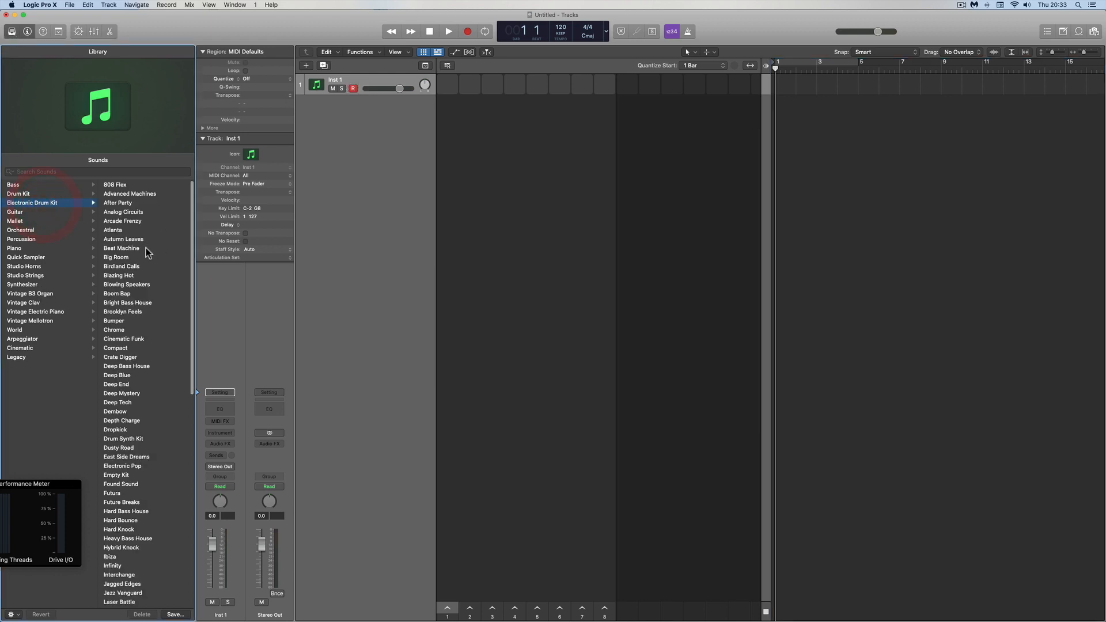
click(134, 368)
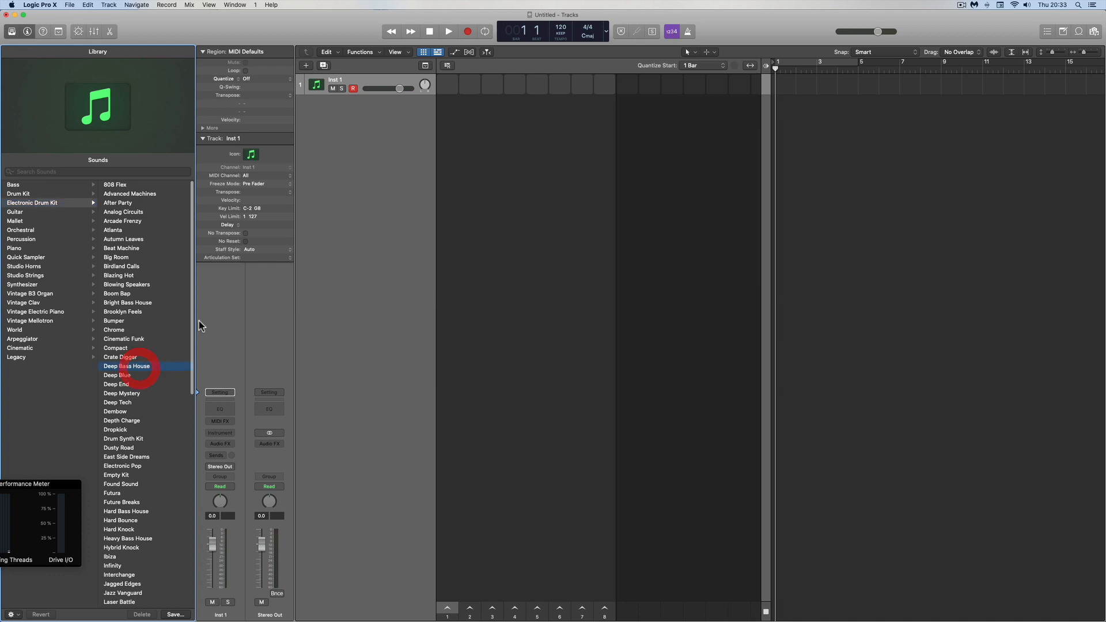
click(11, 31)
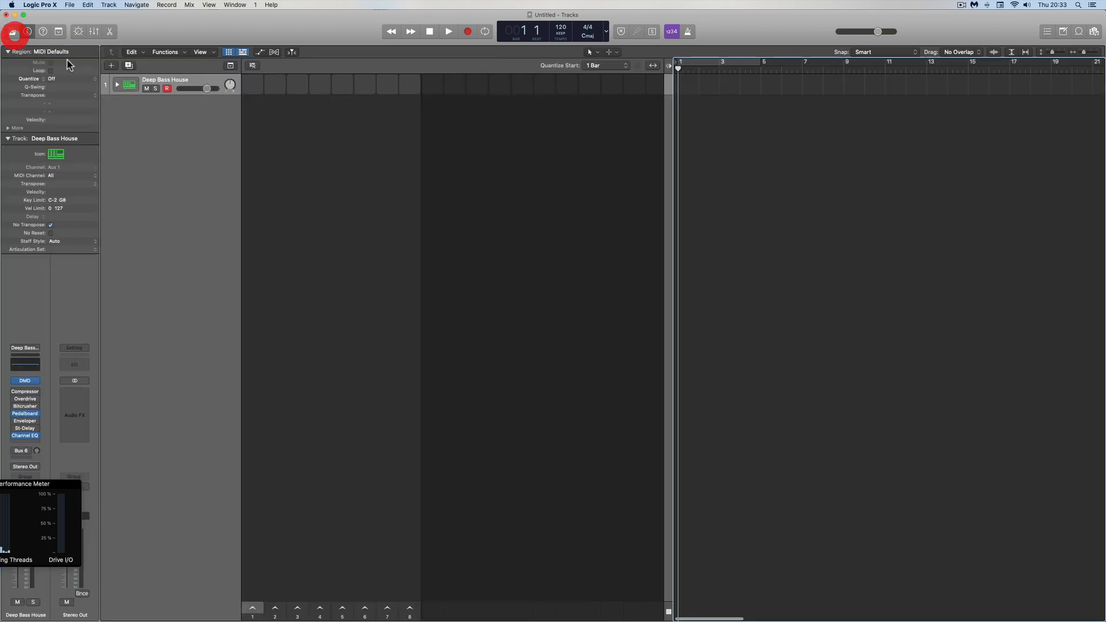
- Hide the Tracks area so only the Live Loops grid shows, and enlarge its cells
click(243, 53)
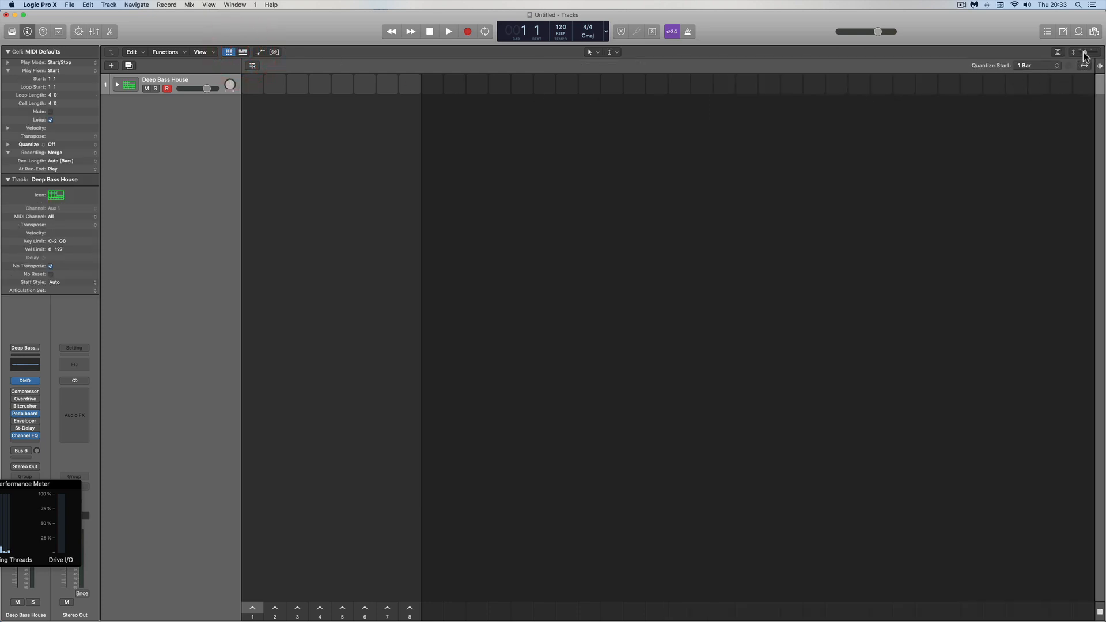
drag(1085, 52, 1090, 52)
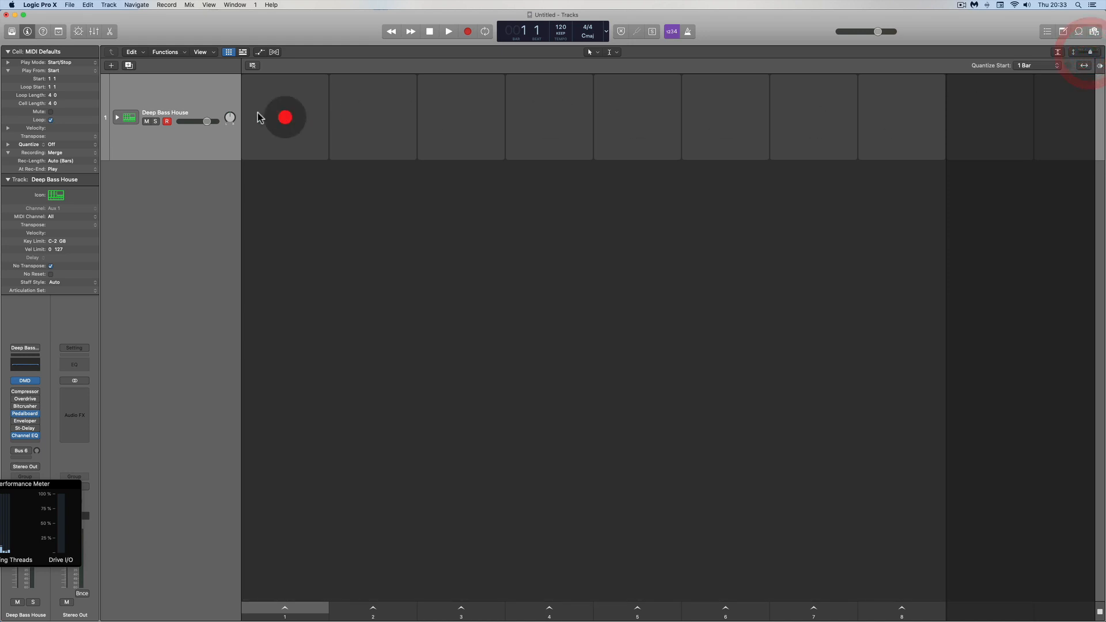
click(199, 110)
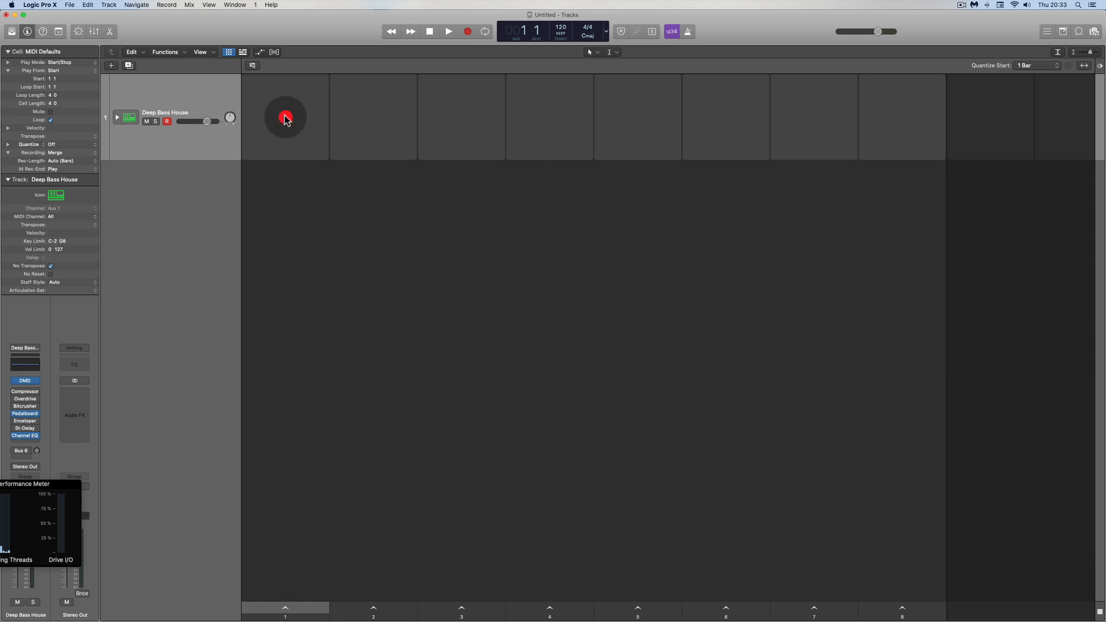
- Turn on the metronome click and switch the control bar's display to Custom
click(690, 31)
click(606, 31)
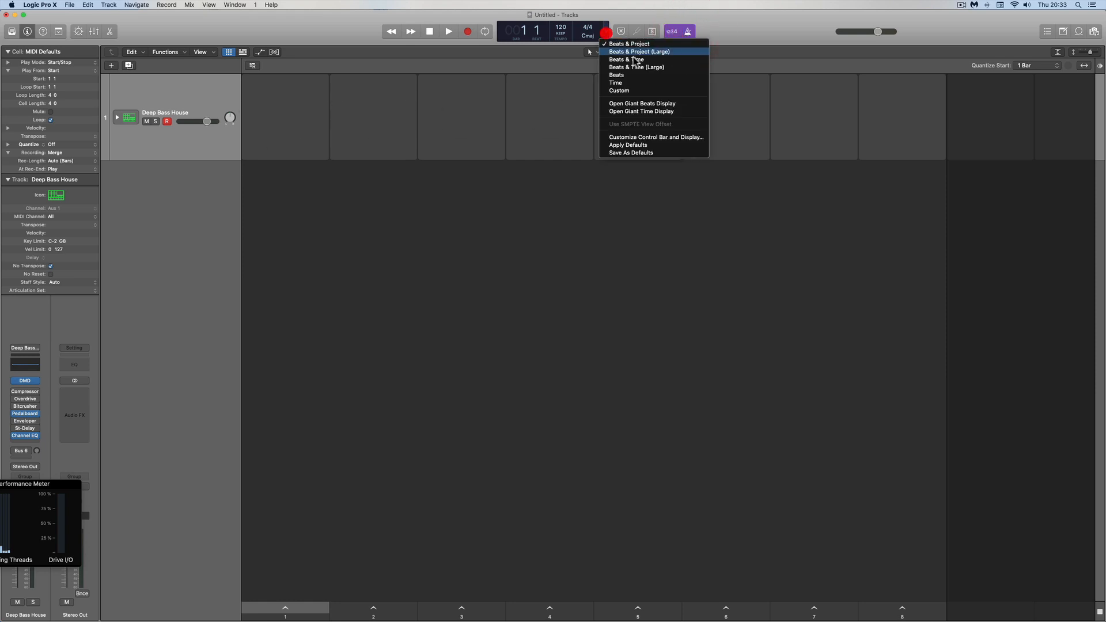
click(625, 91)
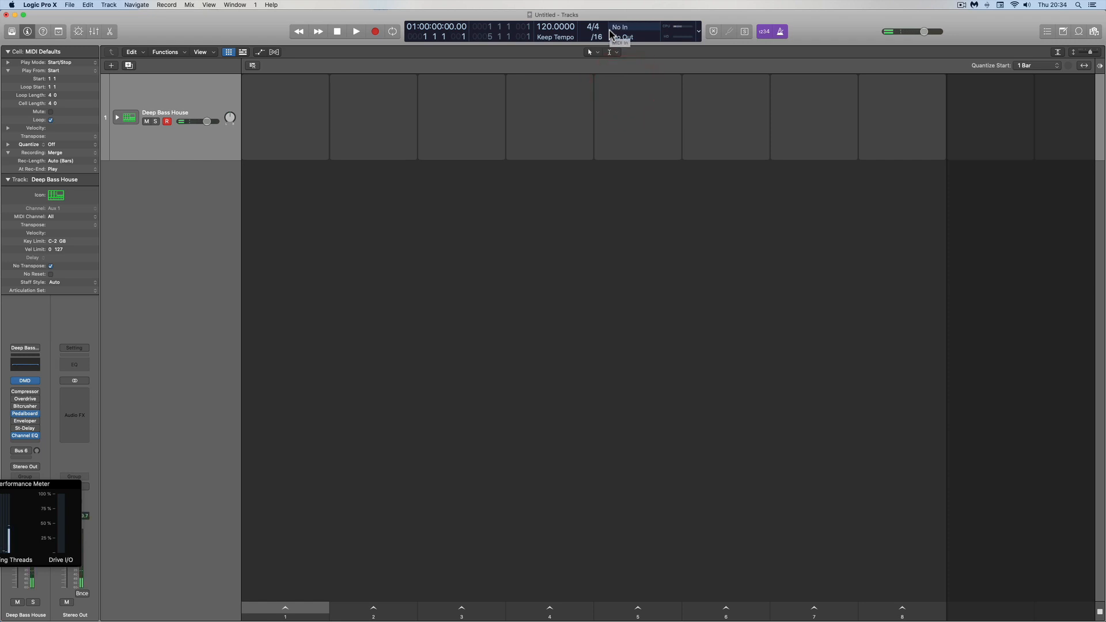
- Record a kick pattern into the Deep Bass House track's first cell, stop playback, and toggle the cell's looping off and on
mouse_move(301, 128)
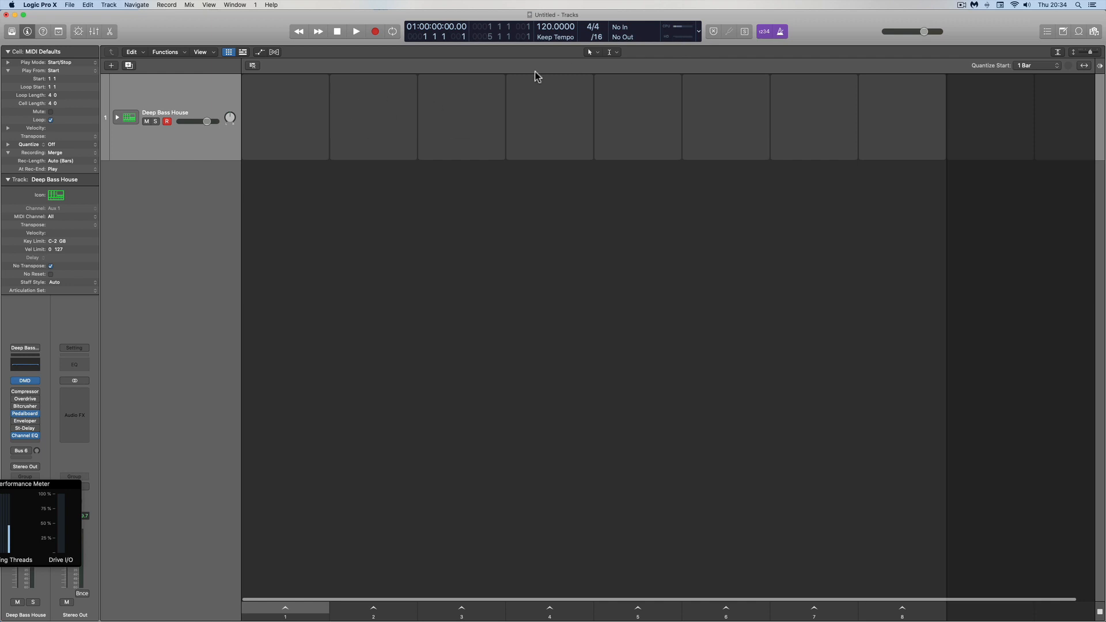
click(285, 117)
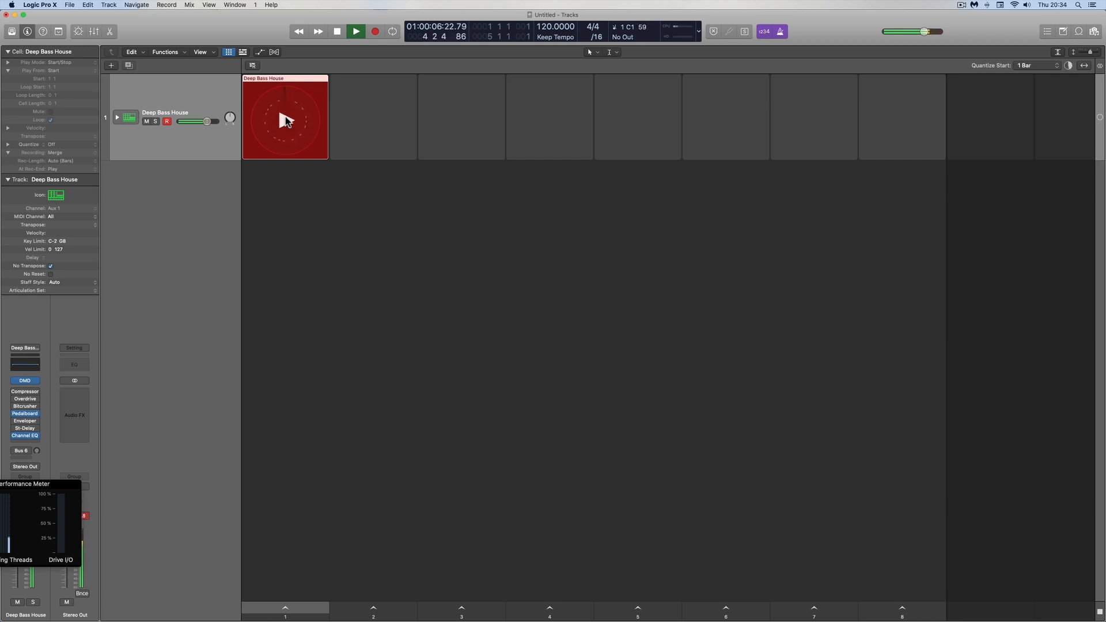
key(space)
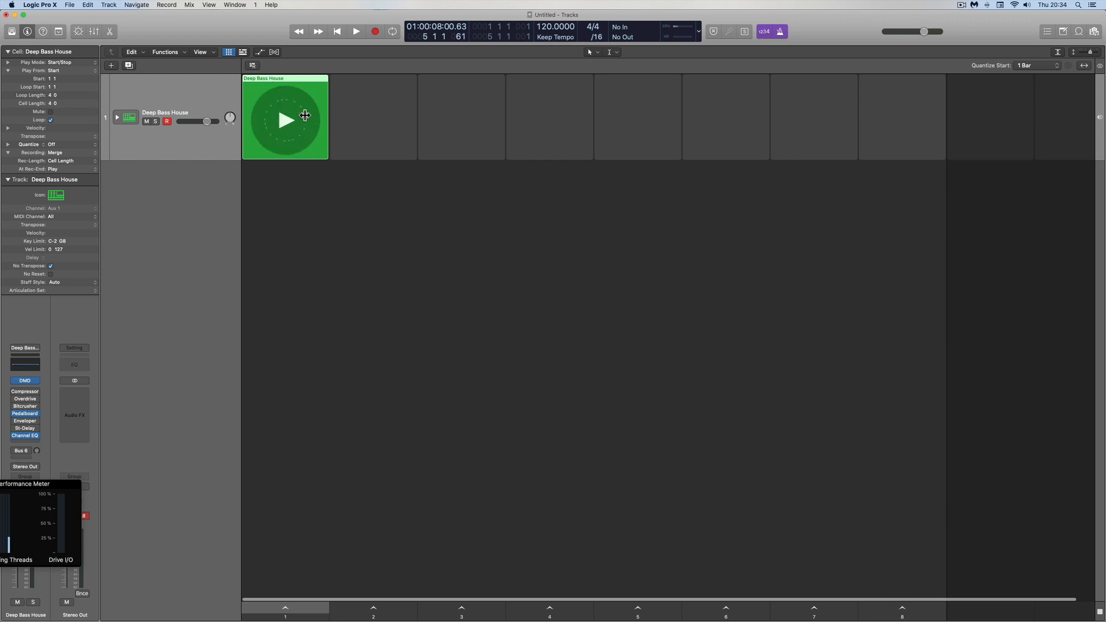
click(50, 121)
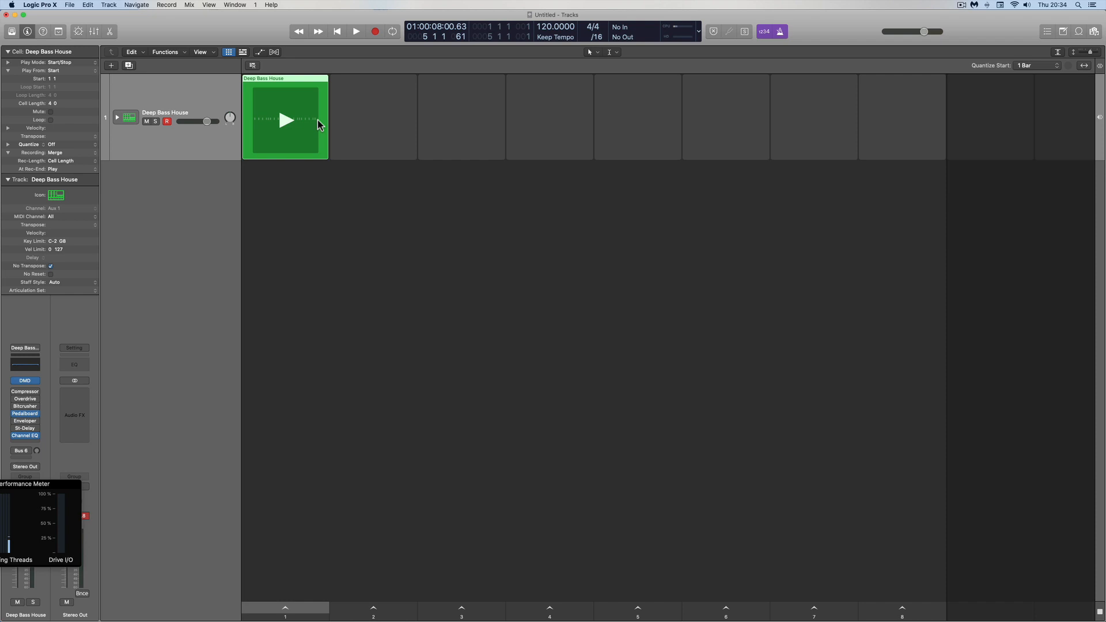
click(50, 120)
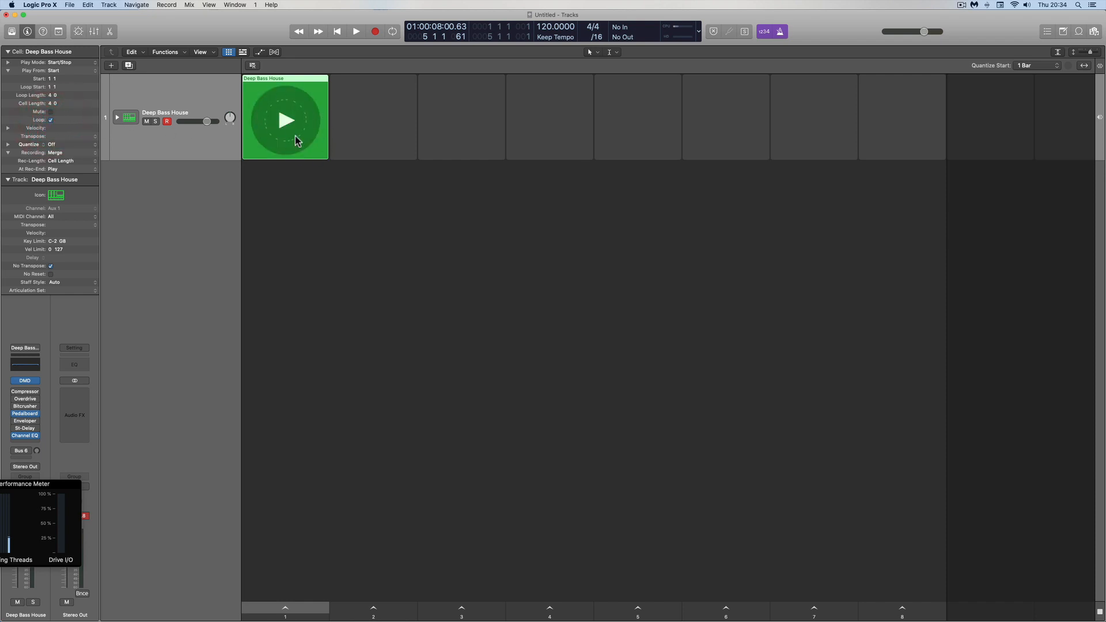
- Open the recorded Deep Bass House cell in the Piano Roll and enlarge the editor area
double_click(287, 80)
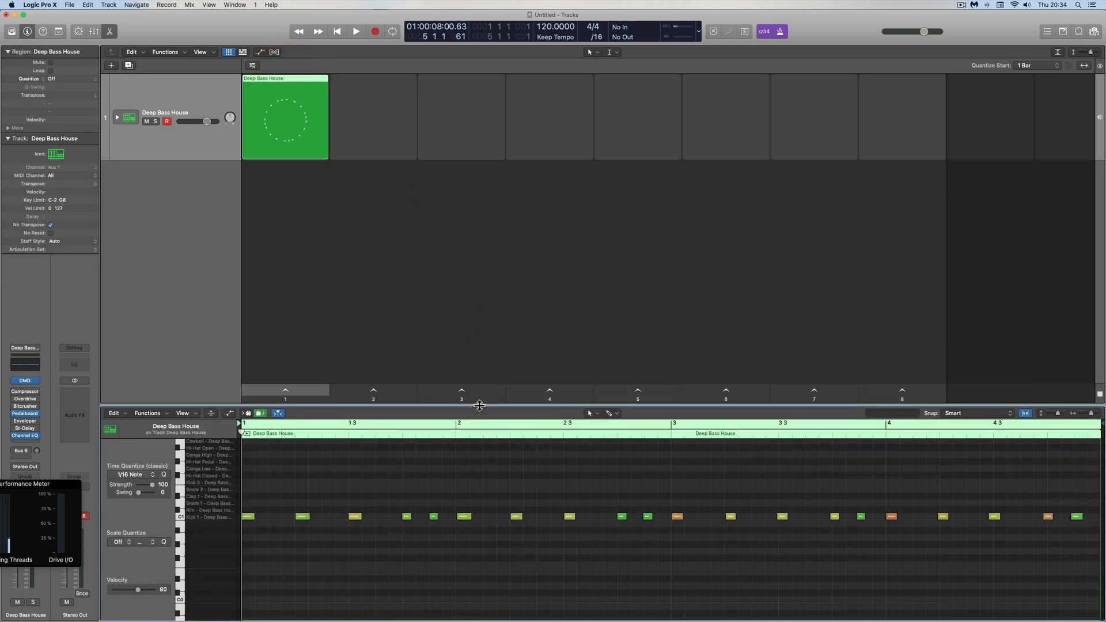
drag(481, 406, 500, 327)
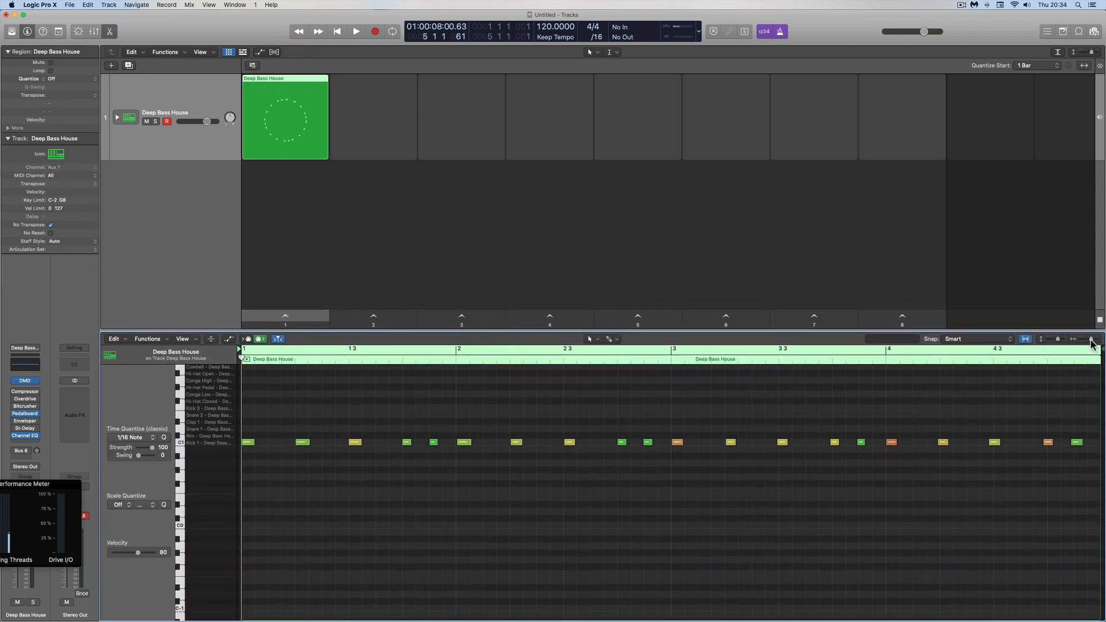
drag(1092, 340, 1088, 341)
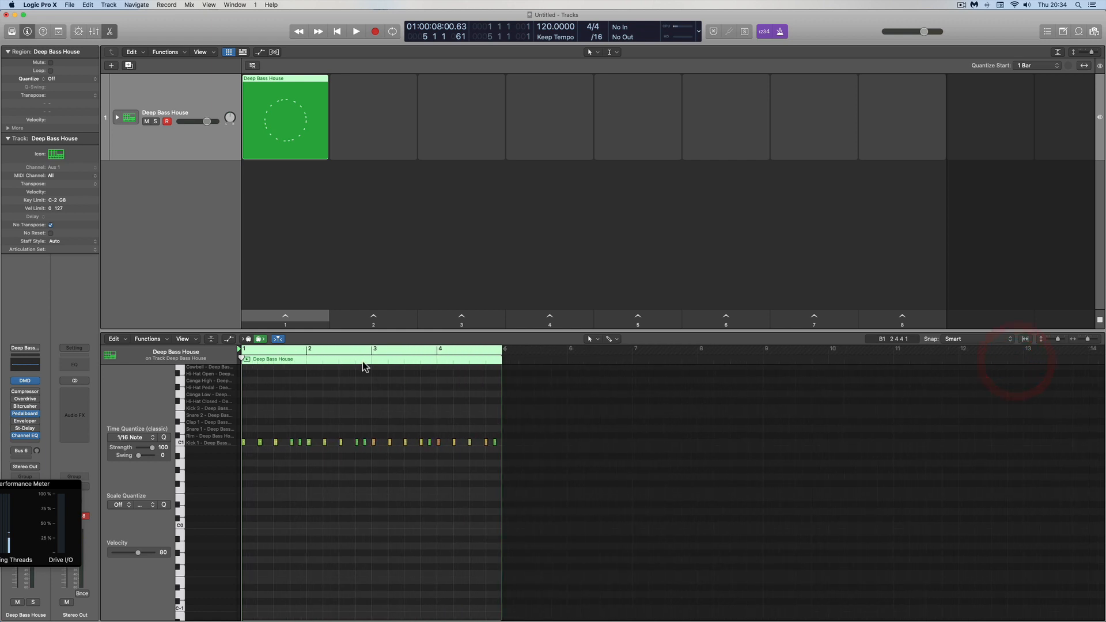
- Try extending the Deep Bass House cell's length to eight bars and return it to four bars
mouse_move(365, 361)
mouse_down()
mouse_move(457, 367)
mouse_move(359, 364)
mouse_move(383, 366)
mouse_up()
drag(500, 352, 762, 351)
drag(380, 367, 403, 376)
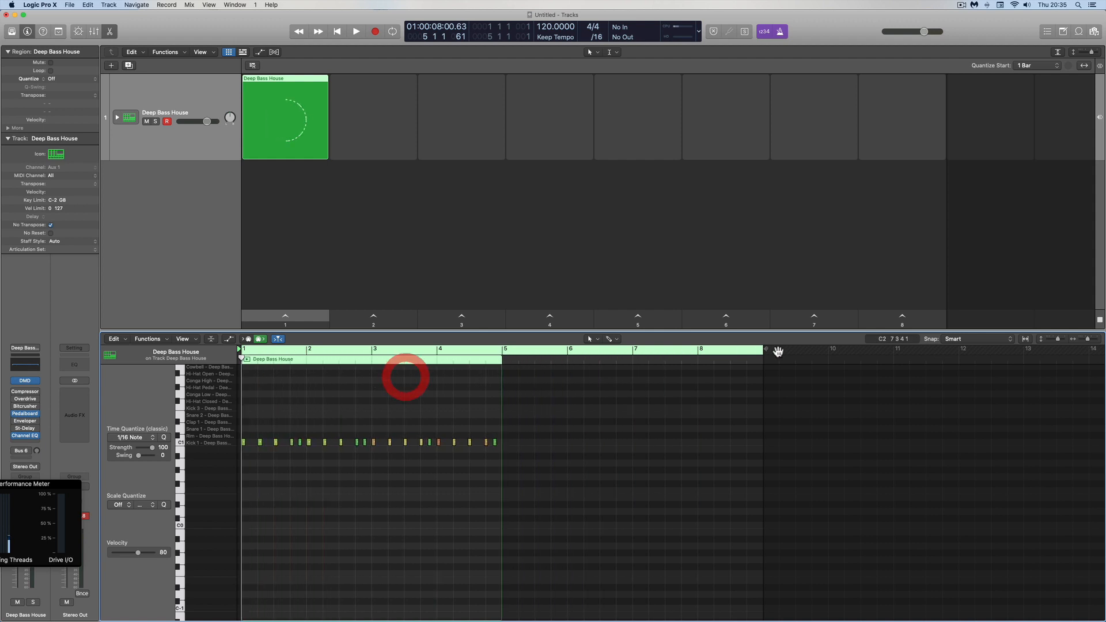
mouse_move(277, 94)
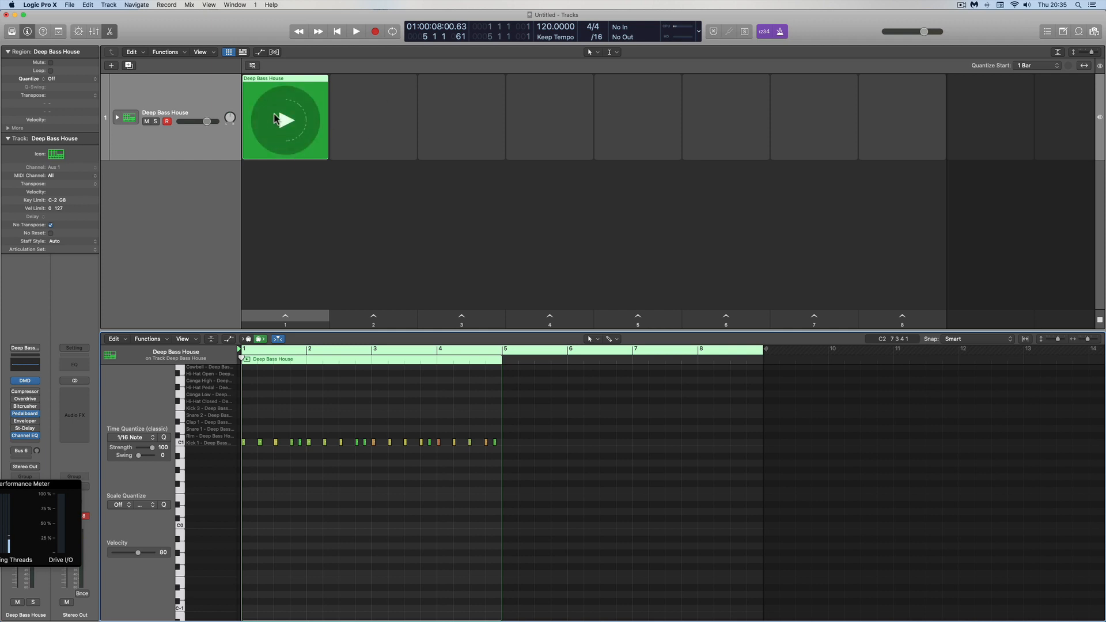
drag(762, 351, 488, 365)
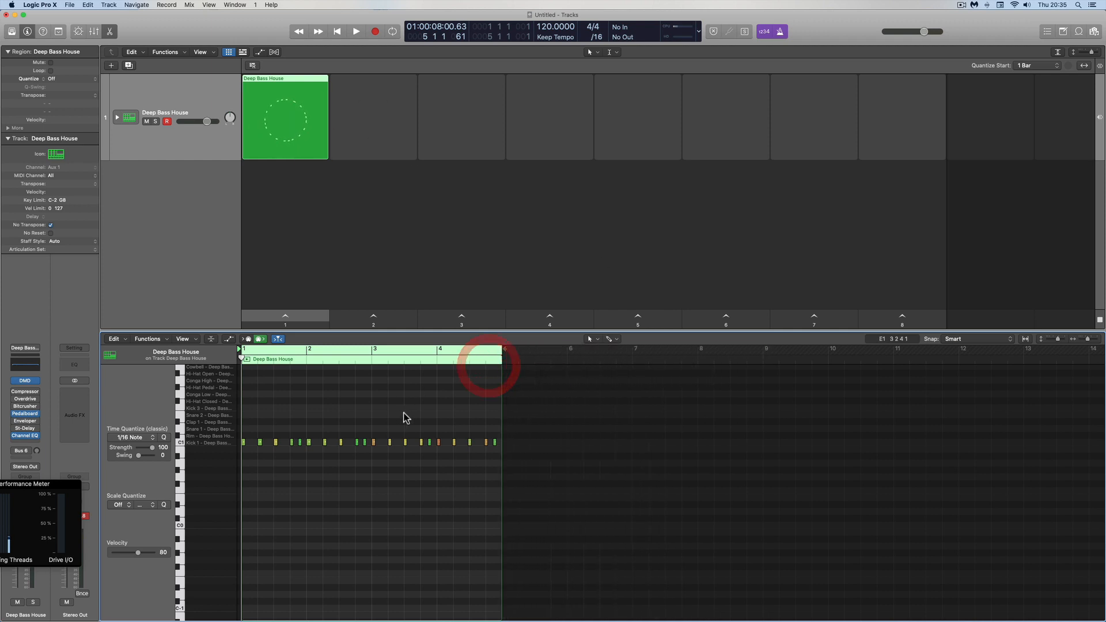
- Quantize all notes of the recorded kick pattern to 1/16 notes at strength 100
click(1089, 340)
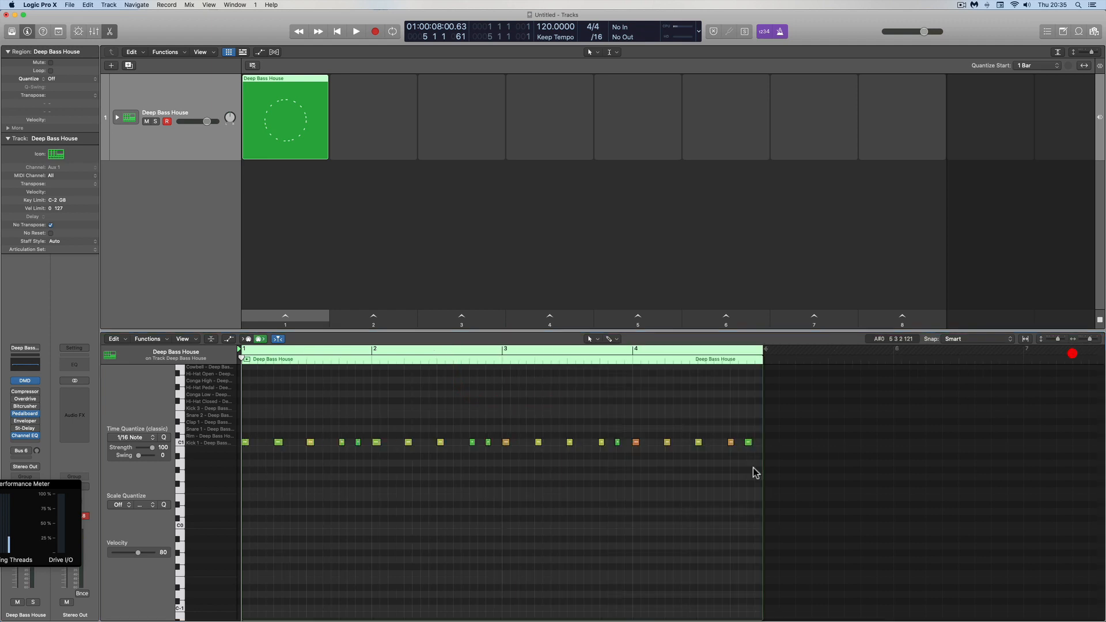
click(447, 433)
key(super+a)
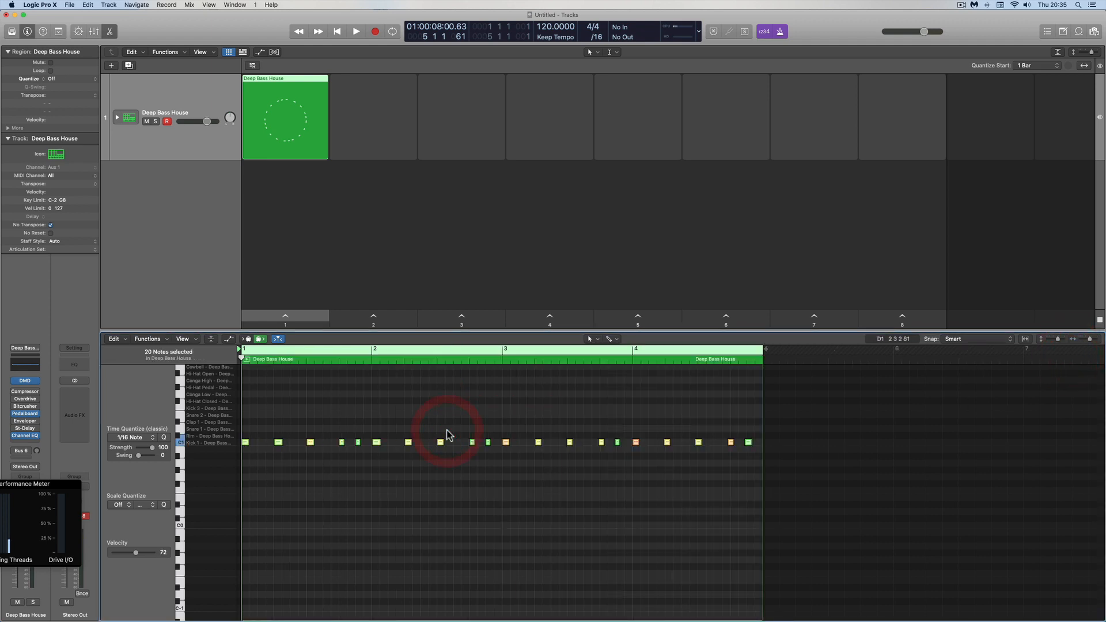
click(166, 439)
- Set all selected kick notes to a velocity of 100 with the Fixed Velocity MIDI transform
scroll(249, 426, up, 5)
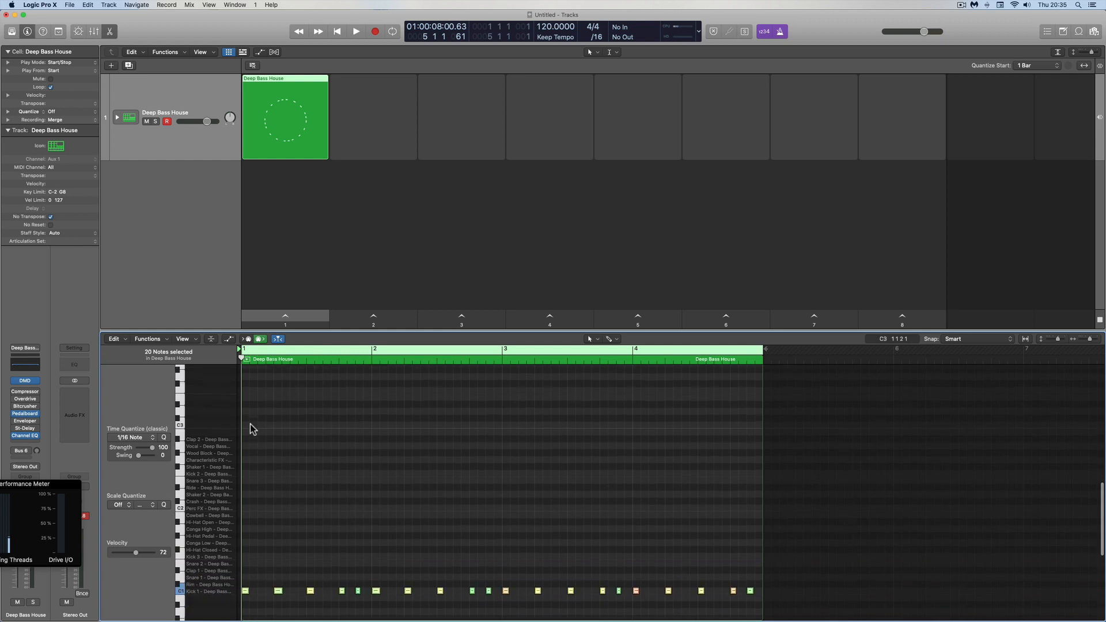
click(149, 339)
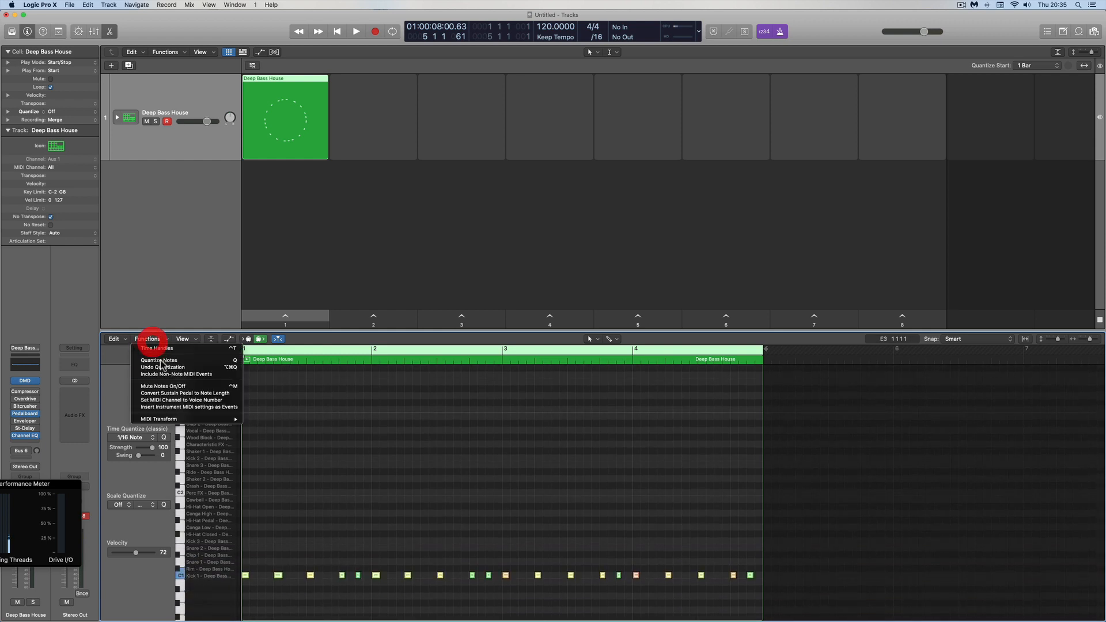
mouse_move(167, 419)
click(264, 420)
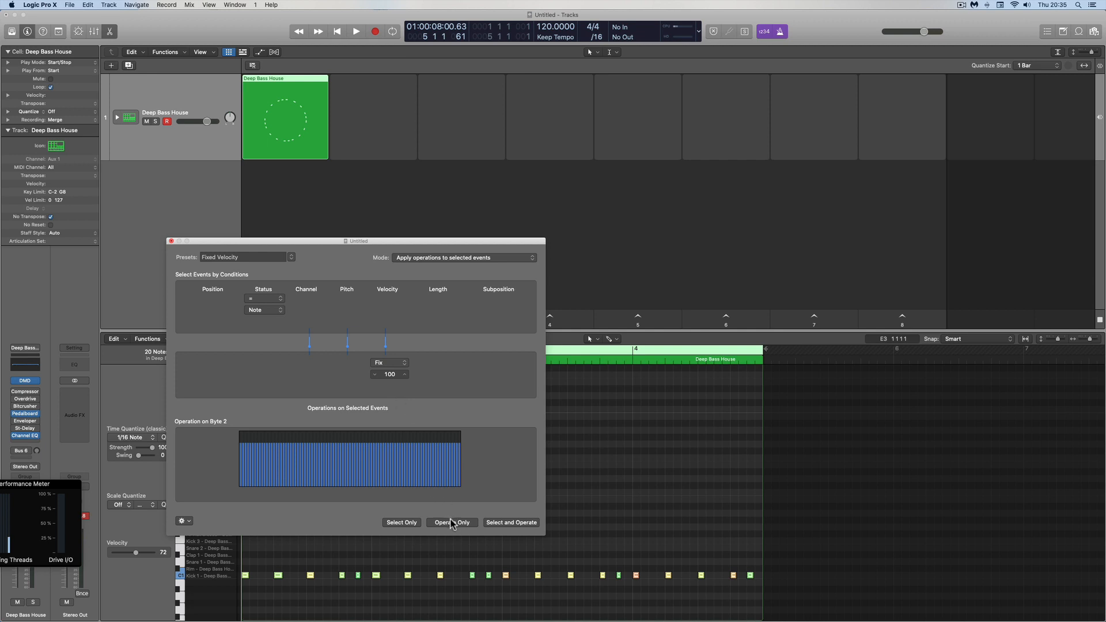
click(451, 523)
- Give all selected kick notes a uniform length of 0 0 1 0 with the Fixed Note Length MIDI transform
click(291, 258)
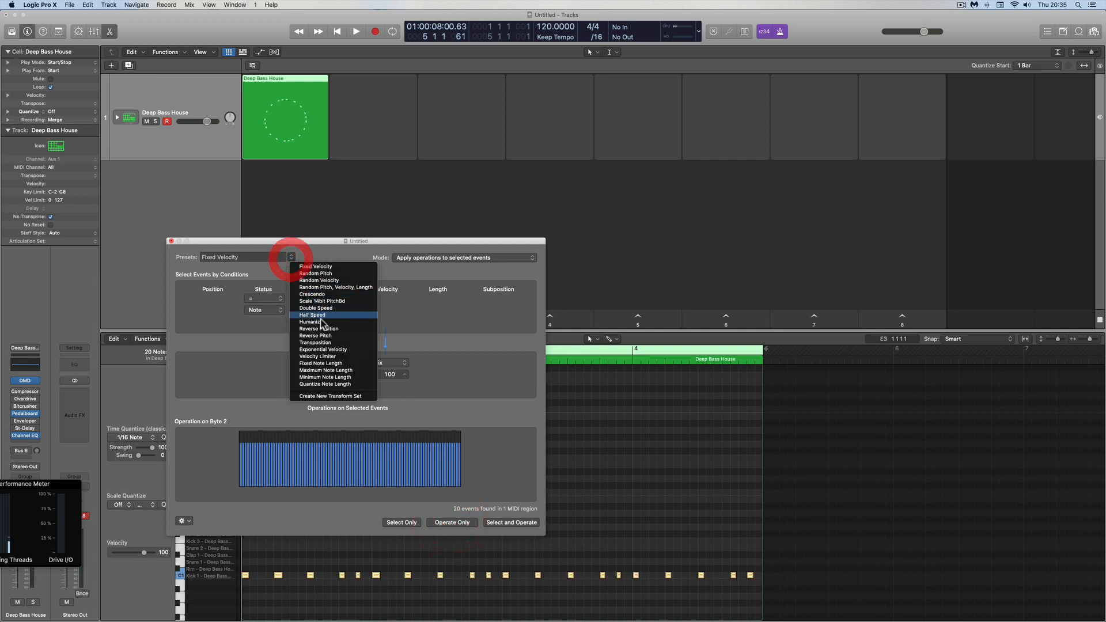
click(328, 364)
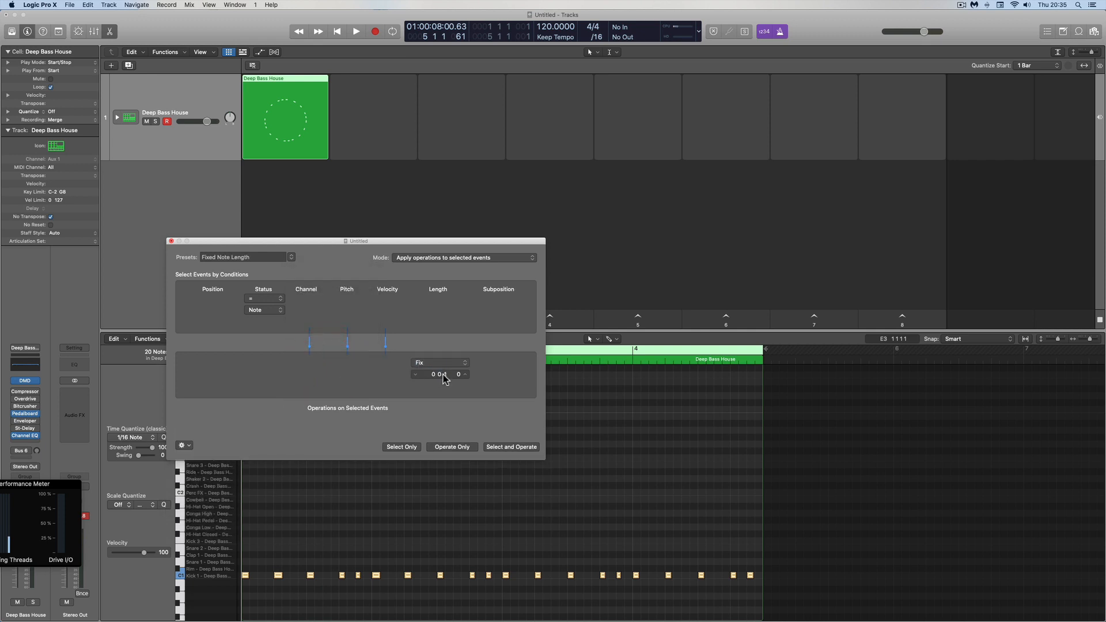
click(453, 448)
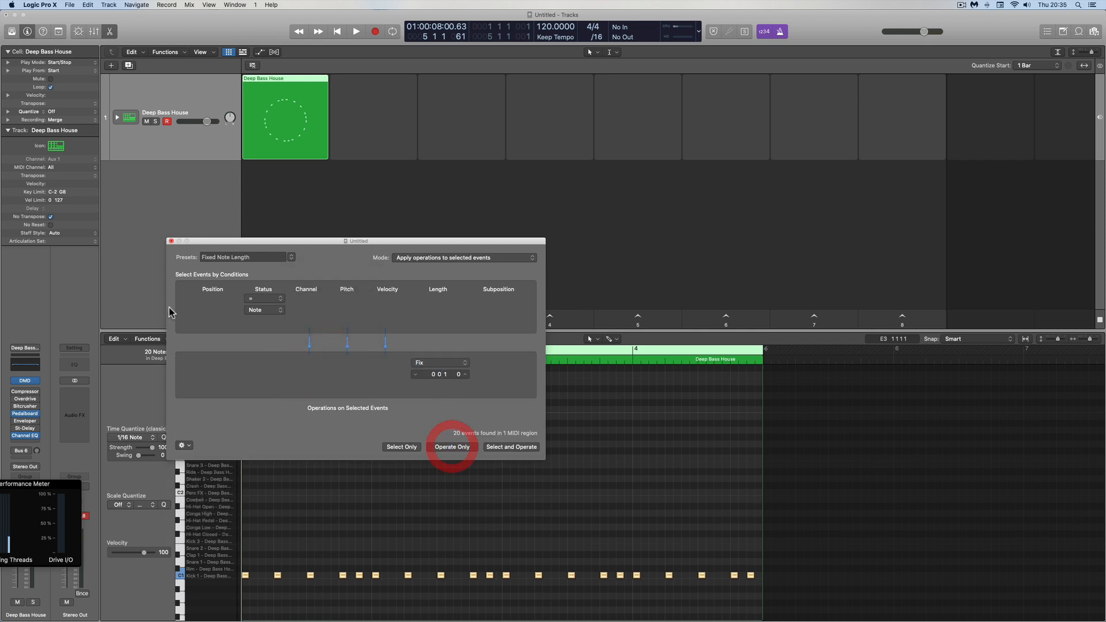
- Close the MIDI transform window and set the selected kick notes' velocity to 104
click(171, 241)
click(196, 287)
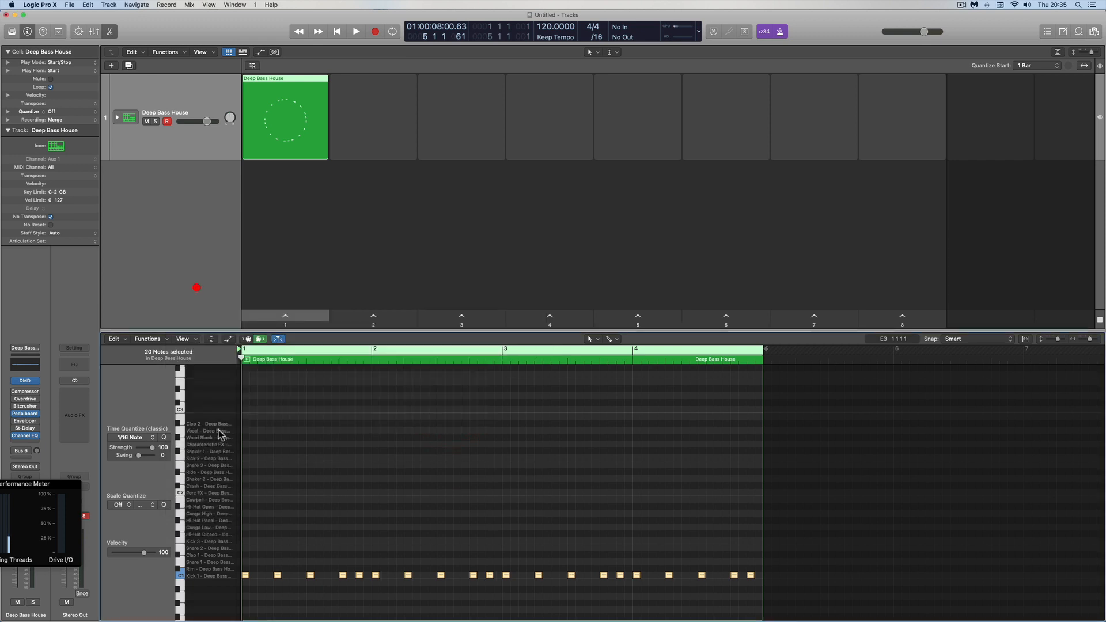
click(147, 551)
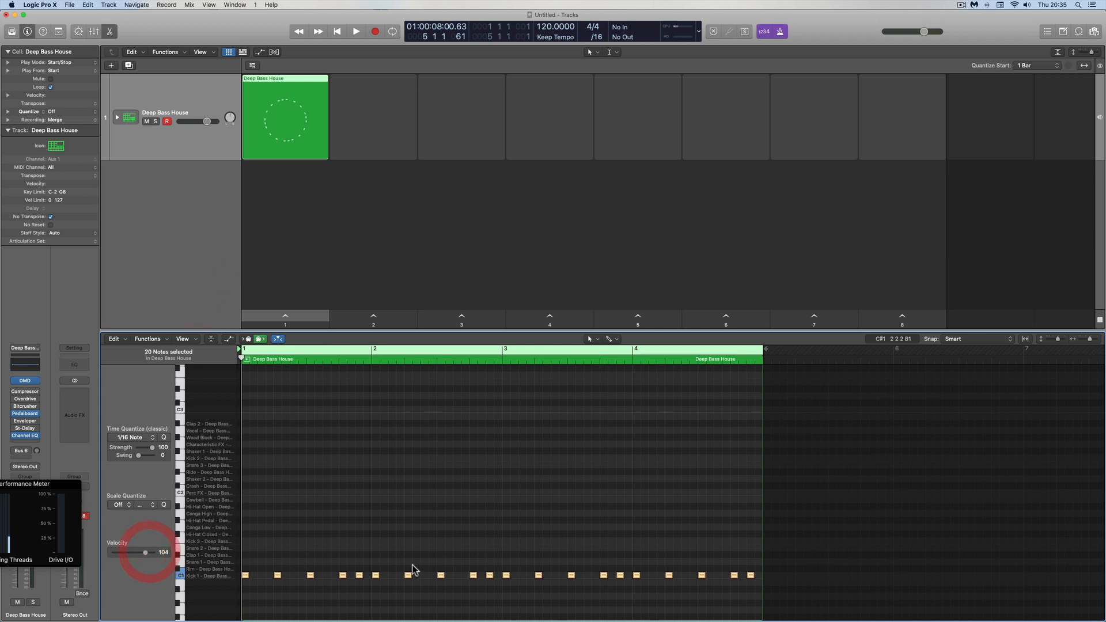
- Start playing the Deep Bass House cell and turn off the metronome
mouse_move(291, 119)
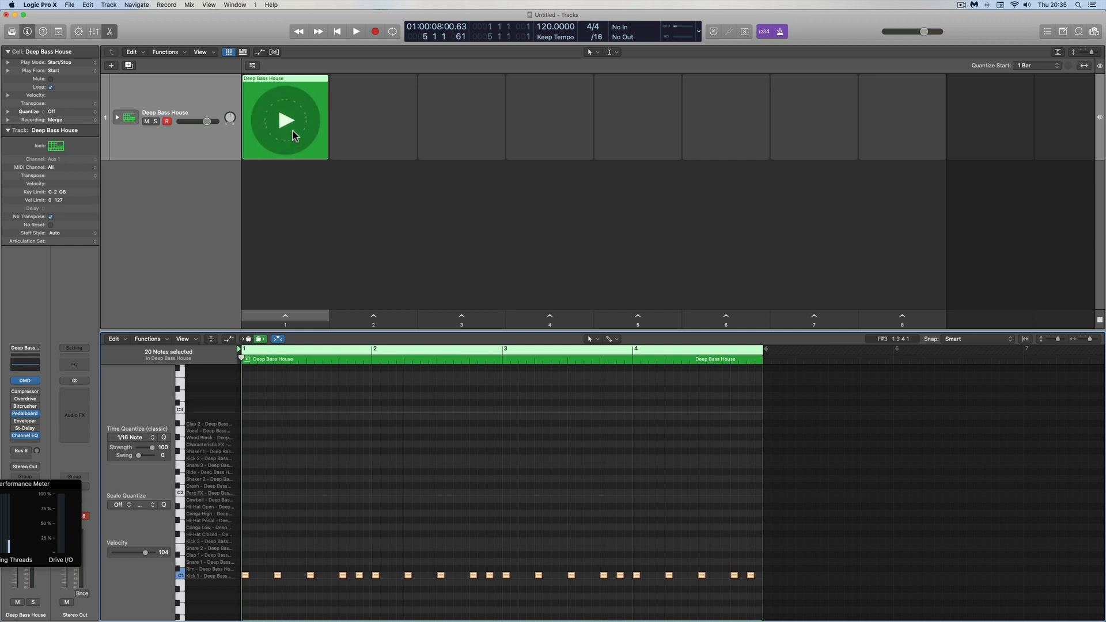
click(285, 122)
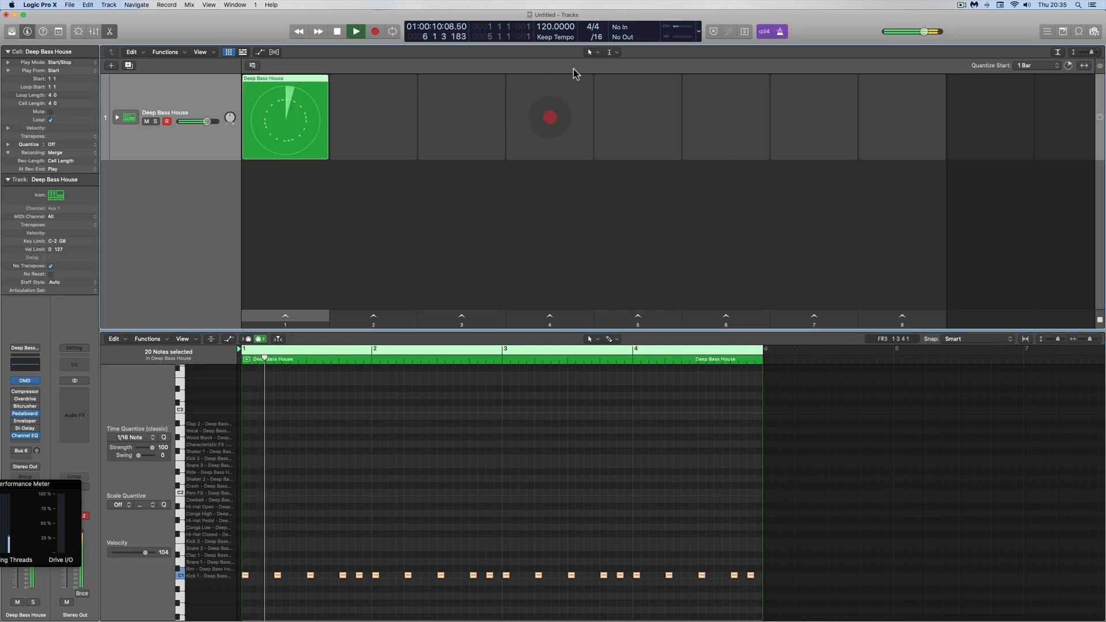
click(786, 28)
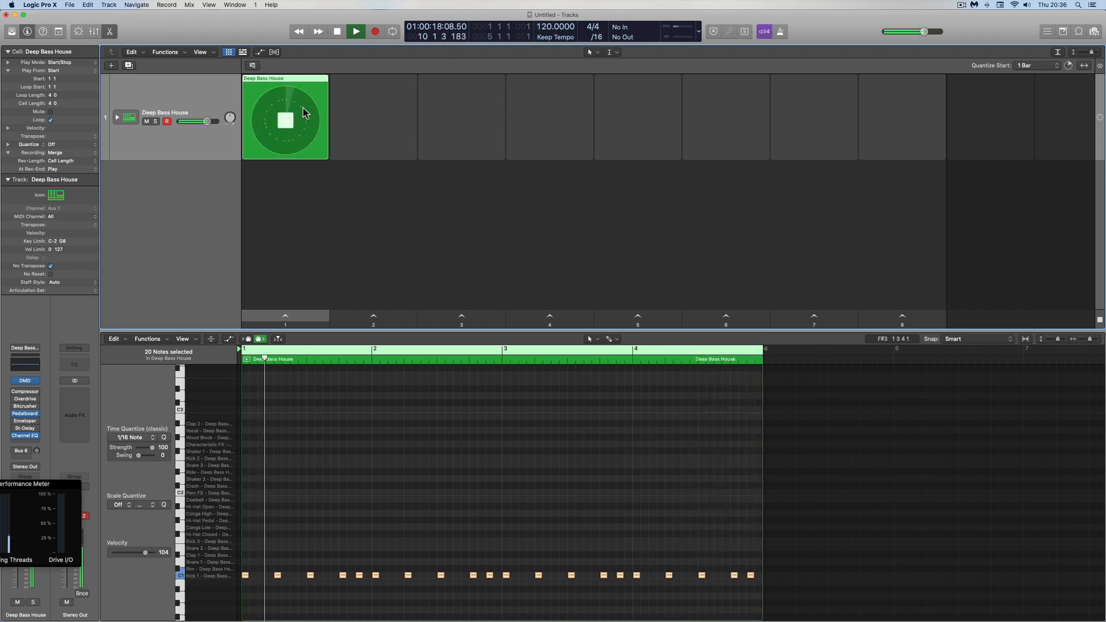
- Audition the looping Deep Bass House cell, stopping and restarting playback, and return the playhead to the project start
click(337, 31)
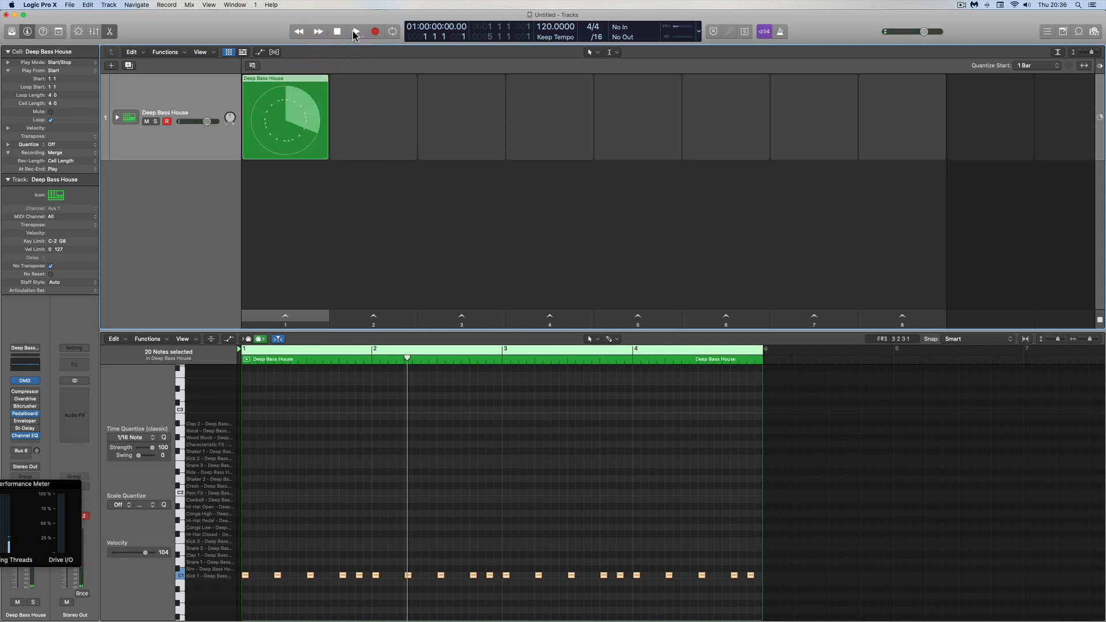
click(285, 117)
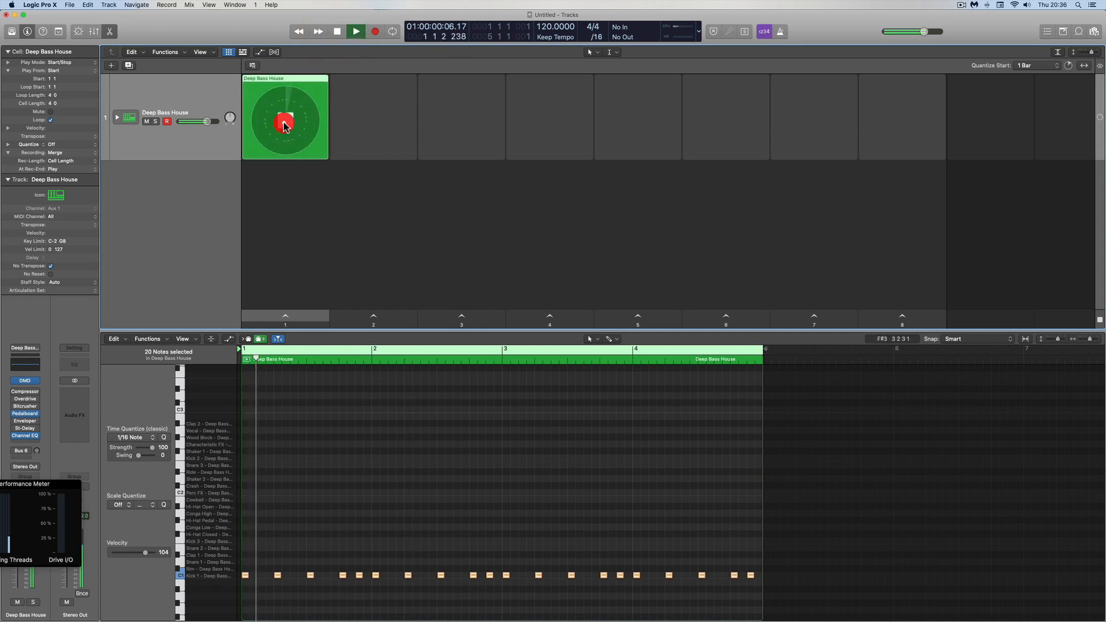
click(337, 32)
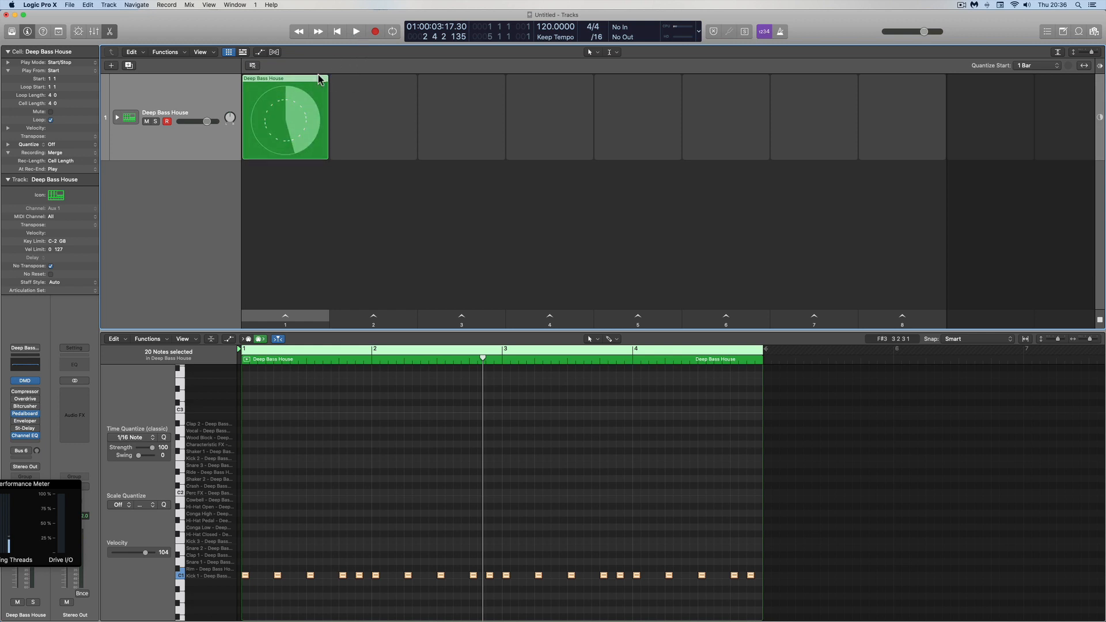
click(355, 33)
click(337, 31)
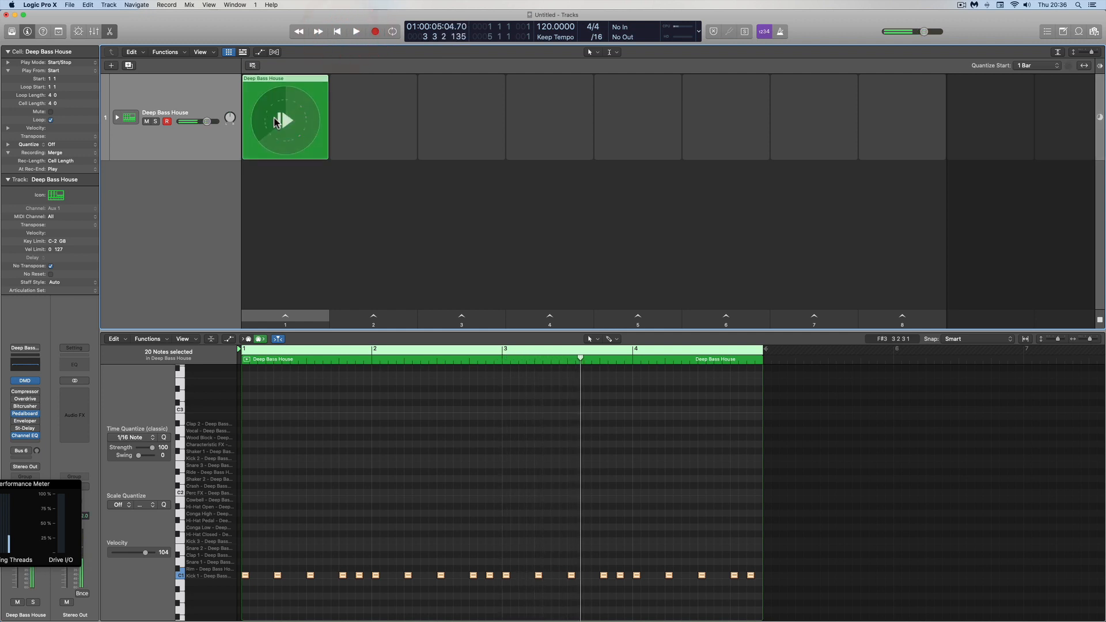
click(337, 31)
click(337, 32)
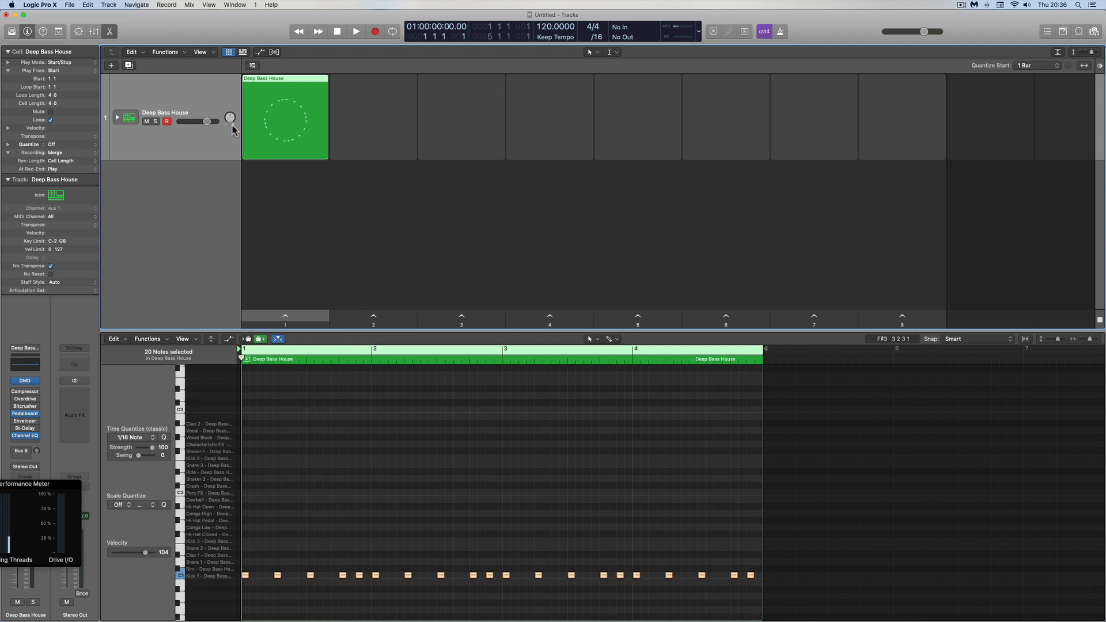
- Try playing the Deep Bass House cell with Loop turned off, stop playback, and turn Loop back on
click(51, 121)
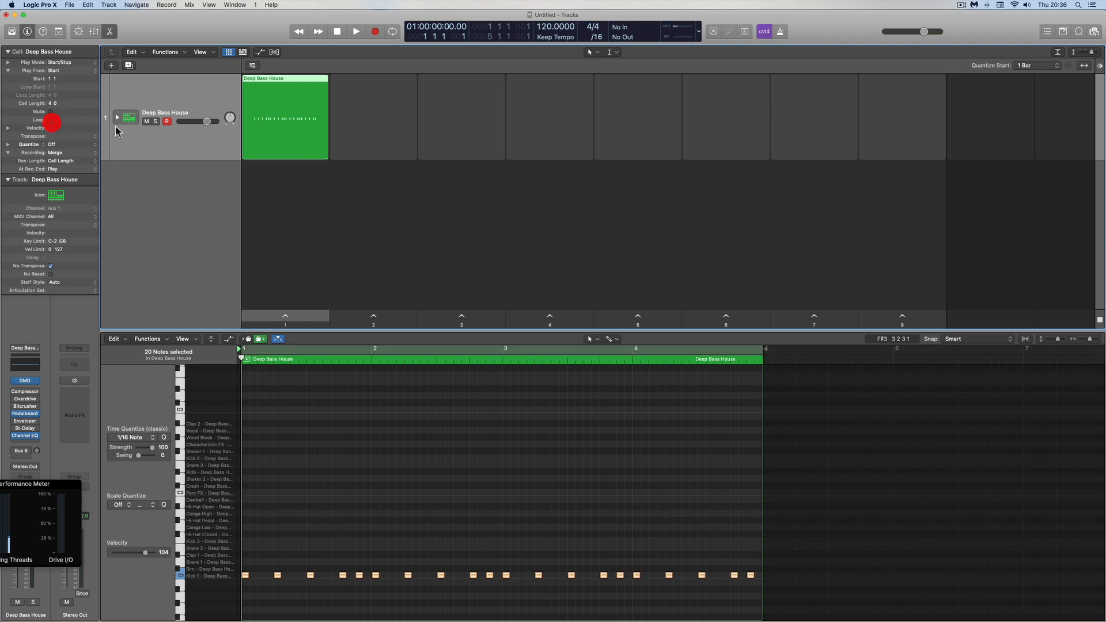
click(284, 121)
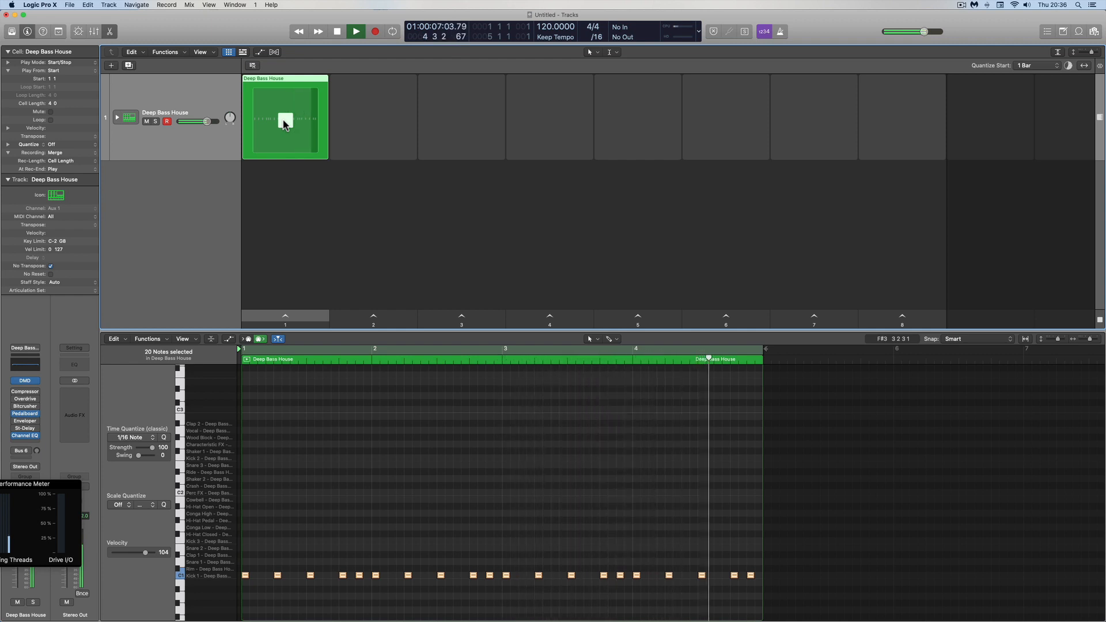
click(285, 121)
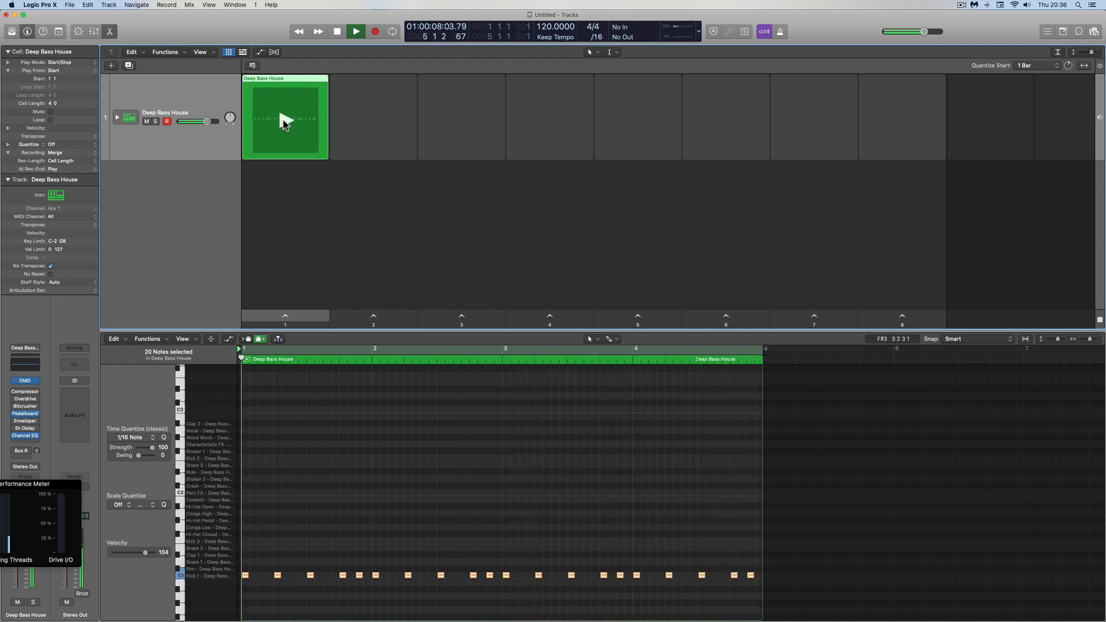
click(337, 31)
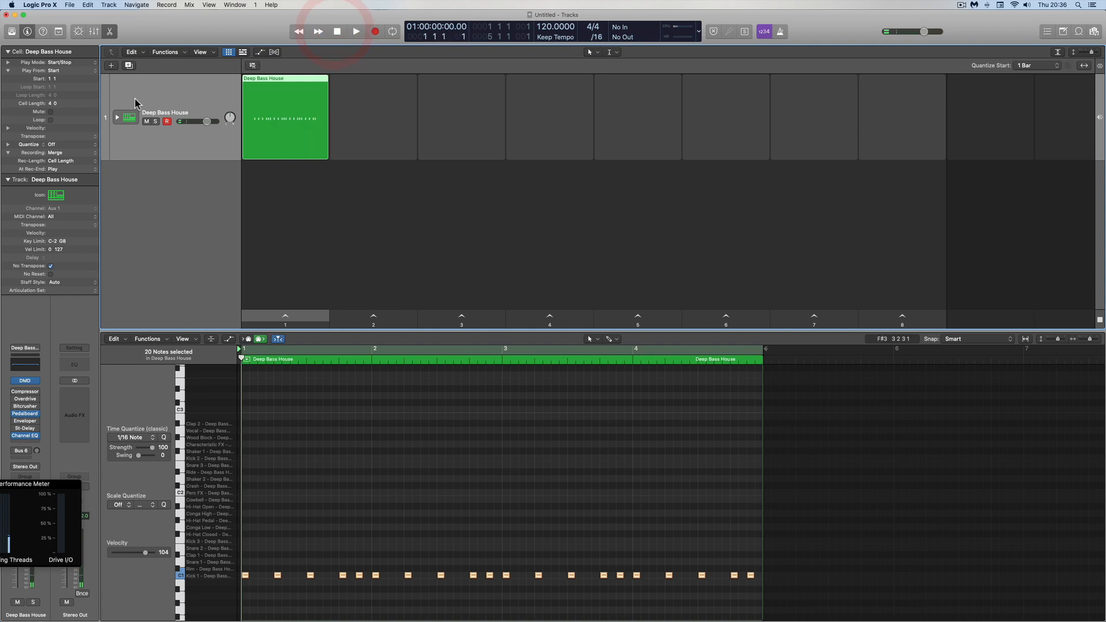
click(51, 120)
- Delete the Deep Bass House cell and disable recording on its track
click(268, 83)
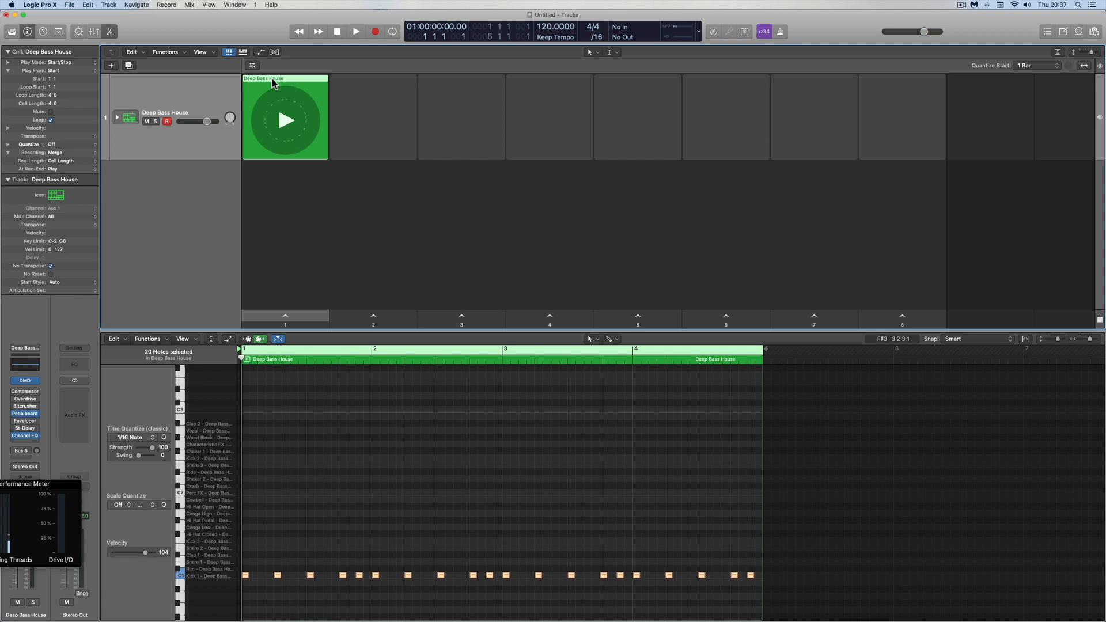
key(Delete)
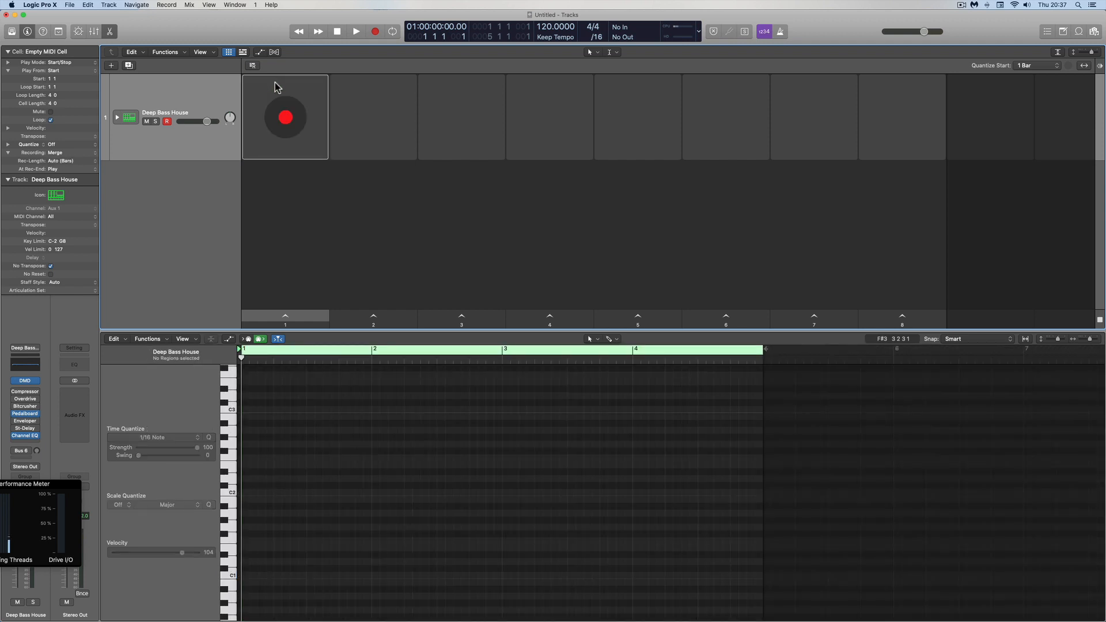
right_click(275, 87)
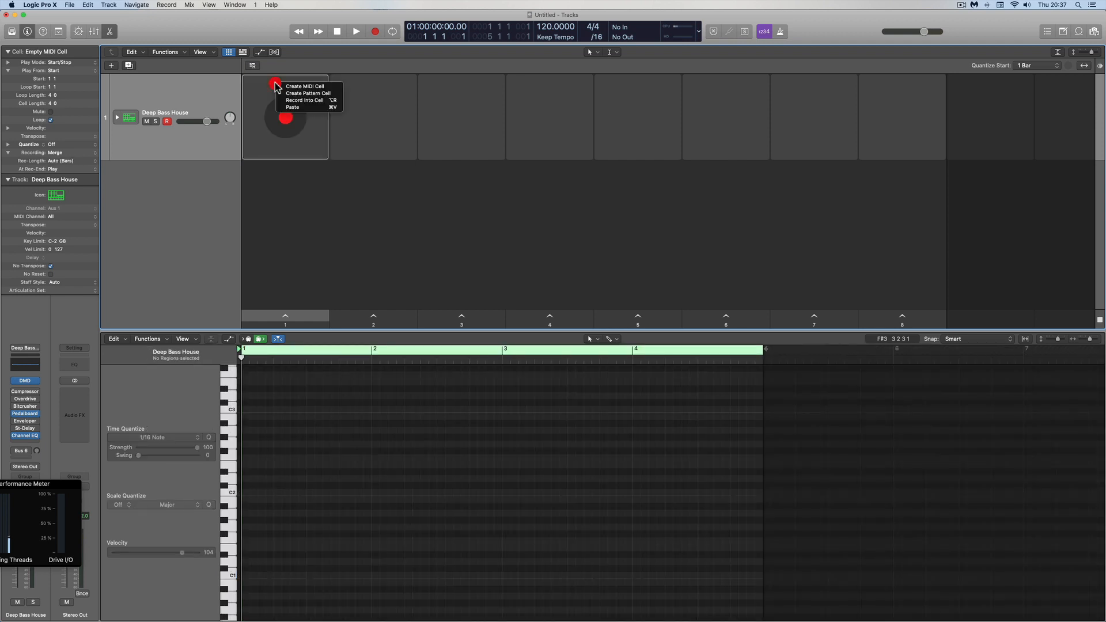
click(166, 122)
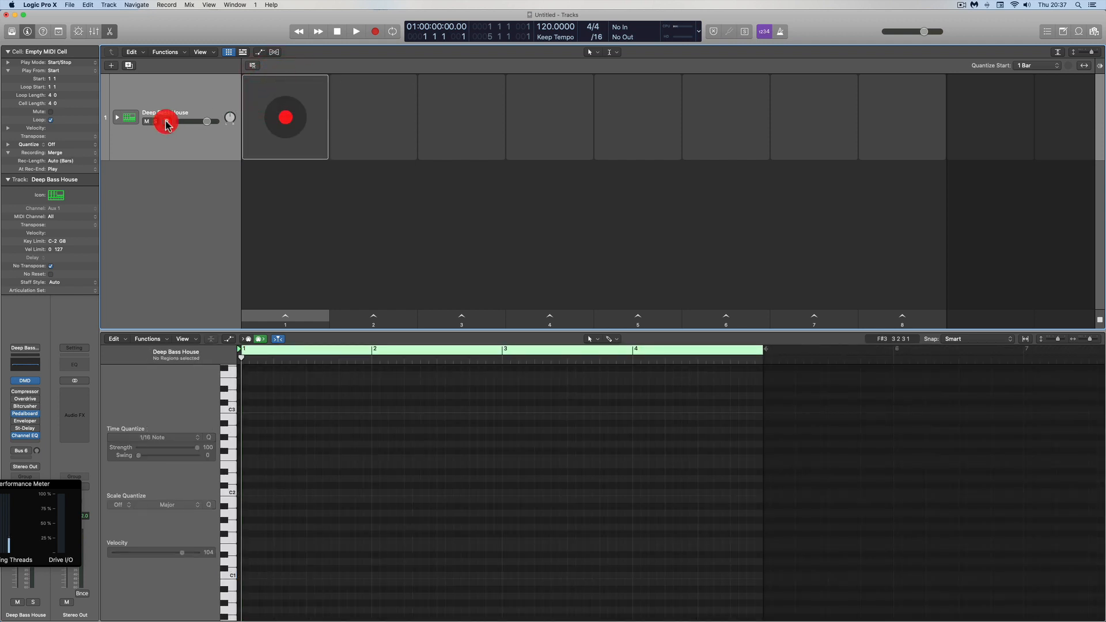
- Create an empty MIDI cell in the Deep Bass House track's first slot and reopen its editor
right_click(276, 87)
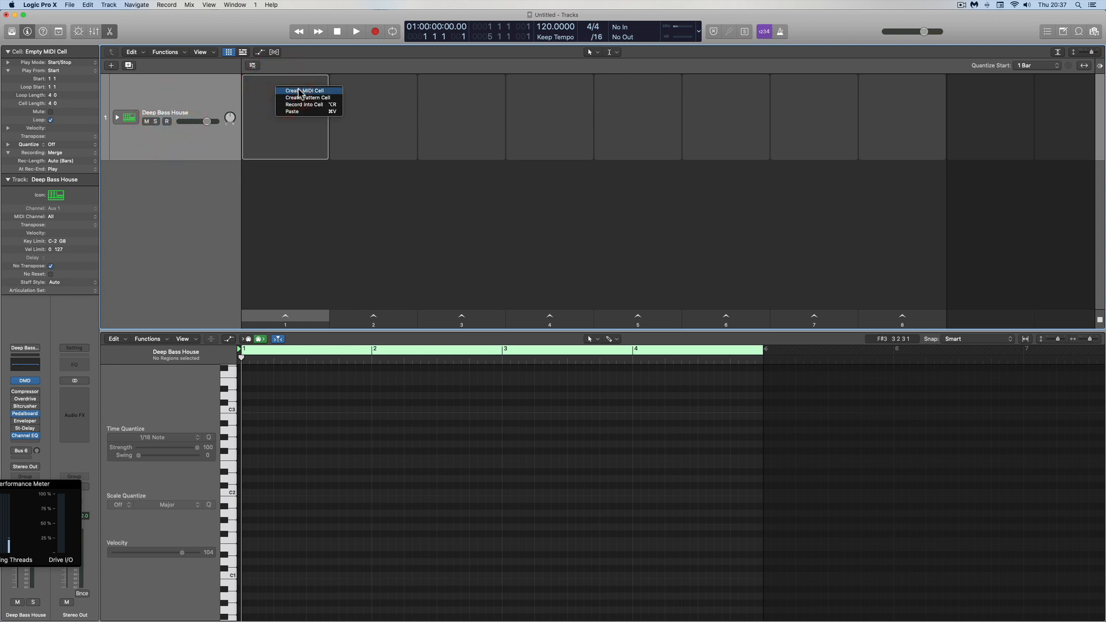
click(299, 91)
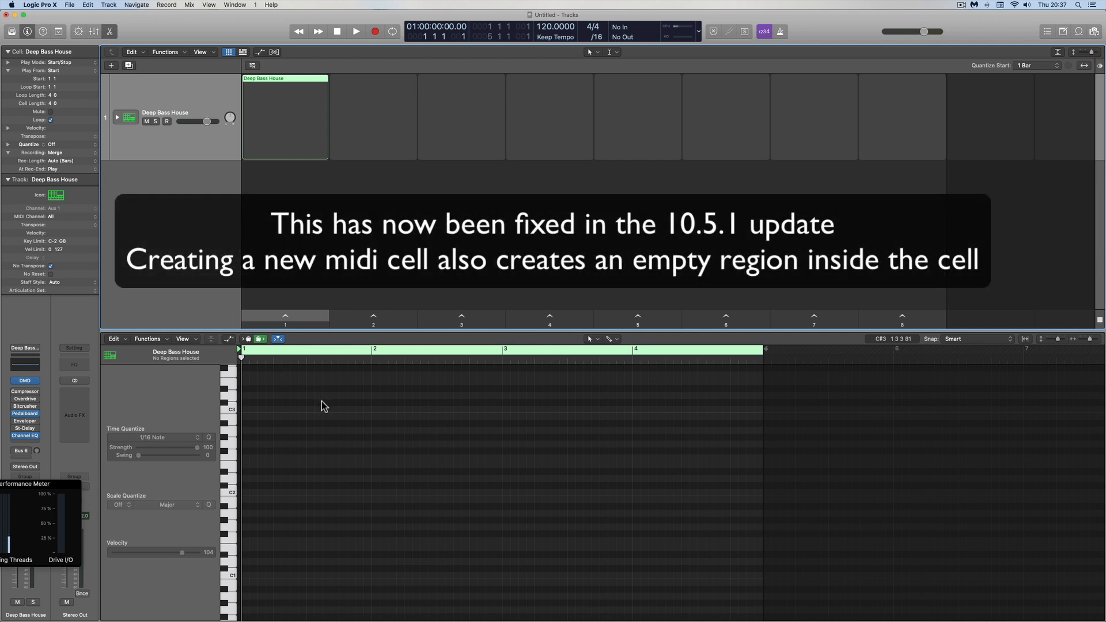
click(112, 32)
click(111, 32)
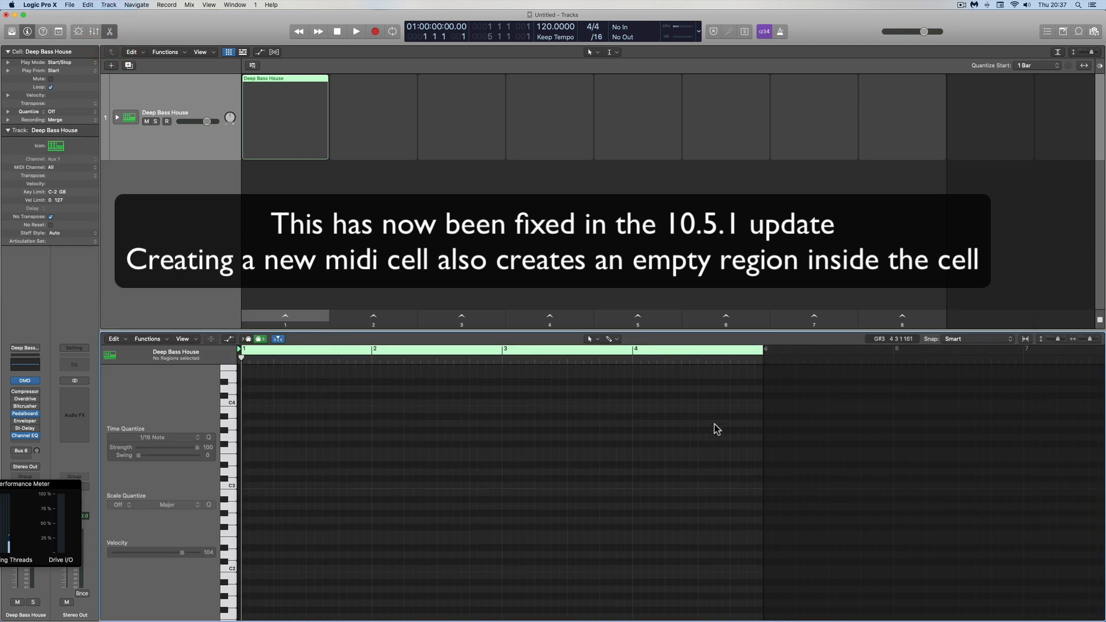
mouse_move(761, 353)
mouse_down()
mouse_move(668, 353)
mouse_move(763, 361)
mouse_up()
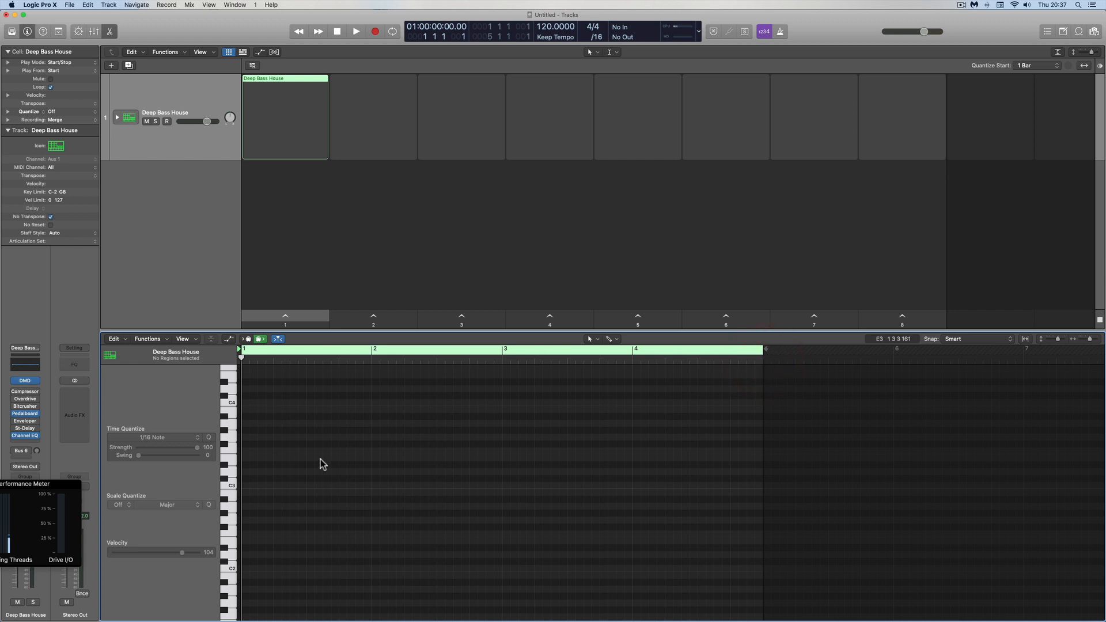
- Add a Kick 1 note at the start of bar 1 in the new MIDI cell with the Pencil tool
scroll(272, 469, down, 3)
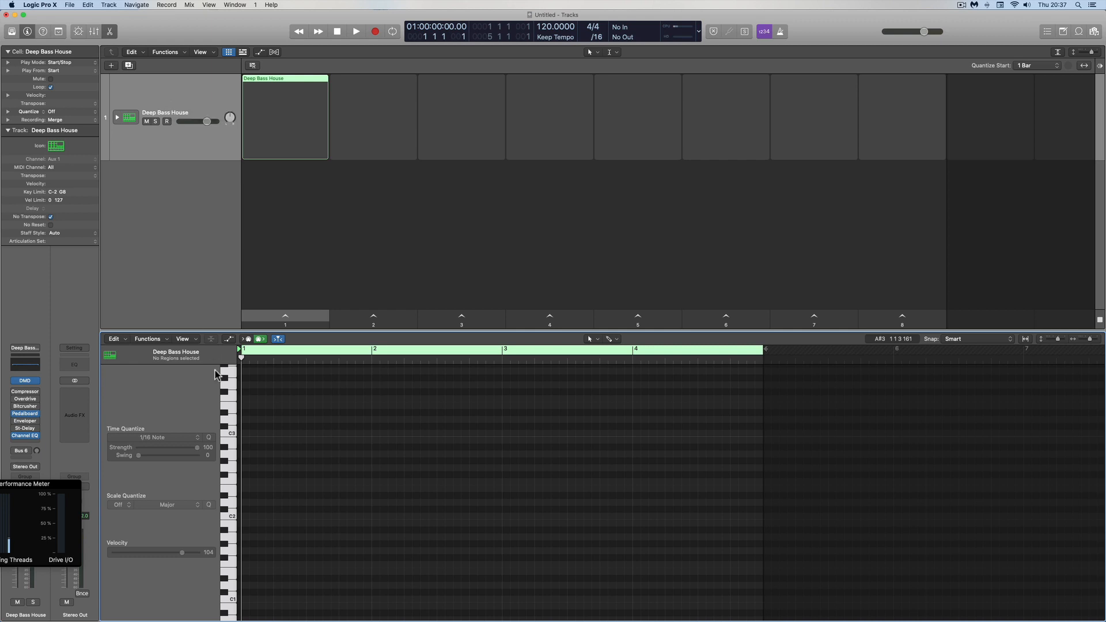
scroll(288, 515, down, 5)
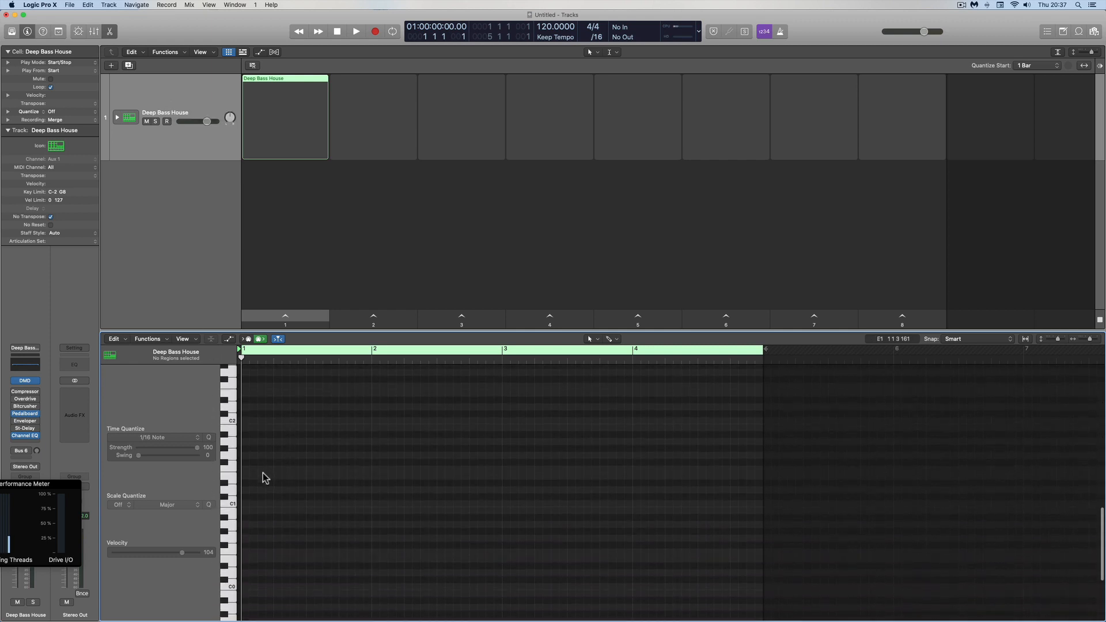
right_click(268, 475)
click(279, 487)
click(244, 504)
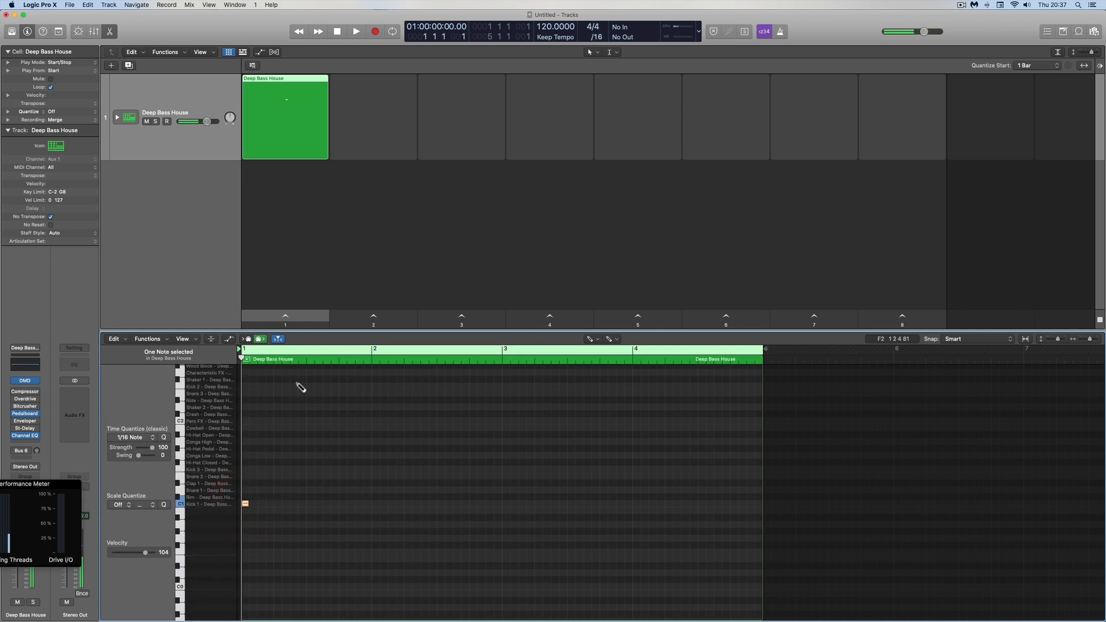
- Switch to the Pointer tool, shorten the region inside the cell to two bars, and move it to bar 2 and back to bar 1
right_click(356, 424)
key(t)
click(558, 357)
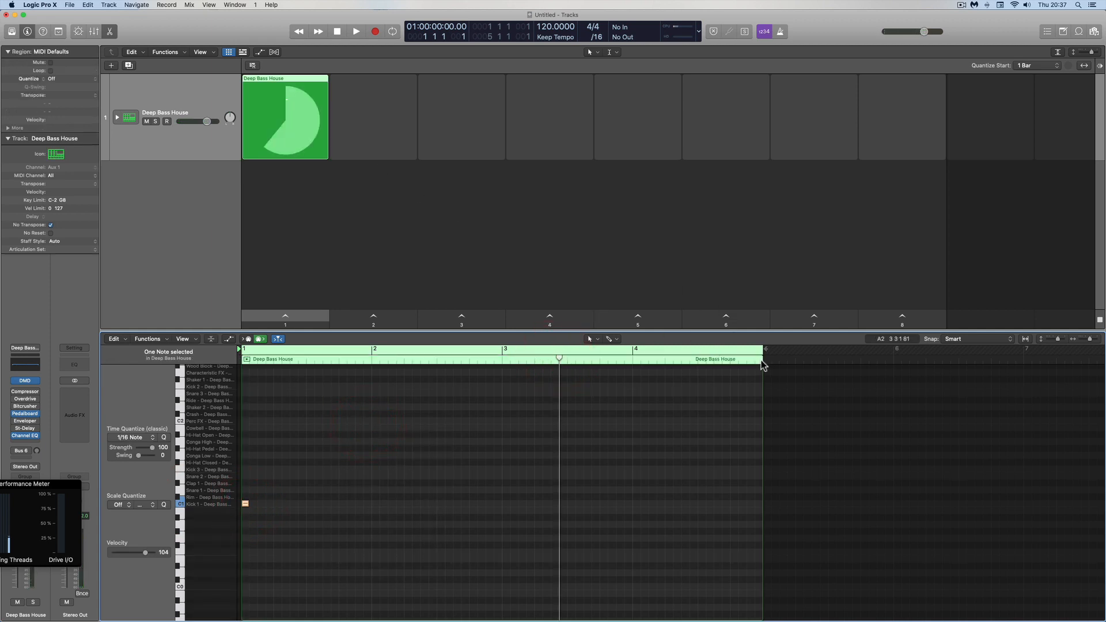
mouse_move(760, 368)
mouse_down()
mouse_move(600, 367)
mouse_move(768, 376)
mouse_move(760, 382)
mouse_up()
scroll(226, 455, up, 6)
scroll(227, 456, down, 7)
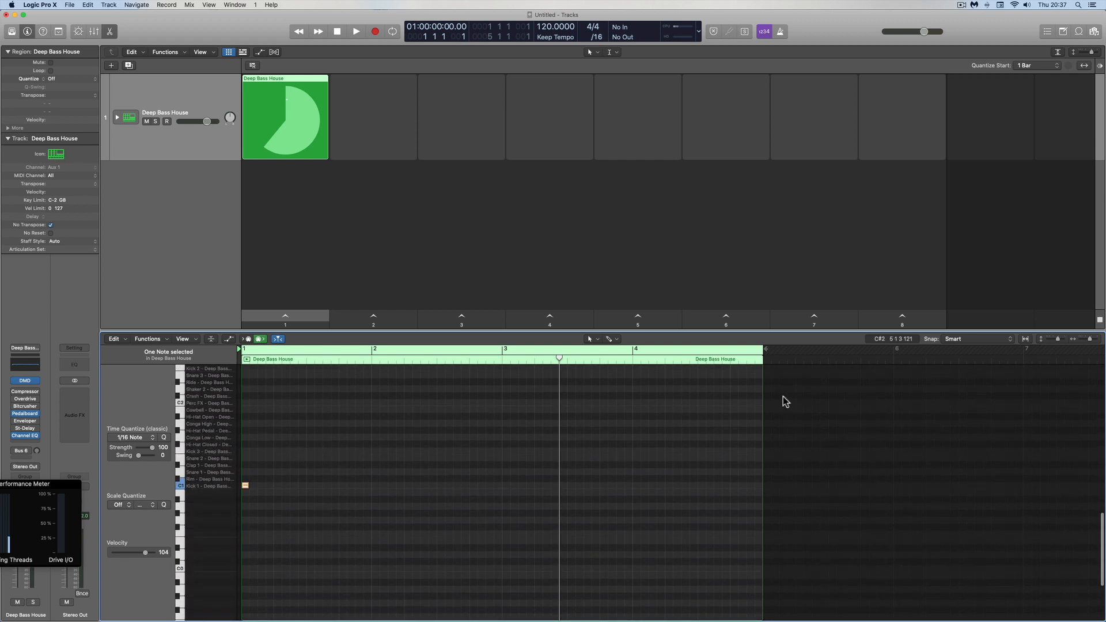
drag(762, 374, 489, 368)
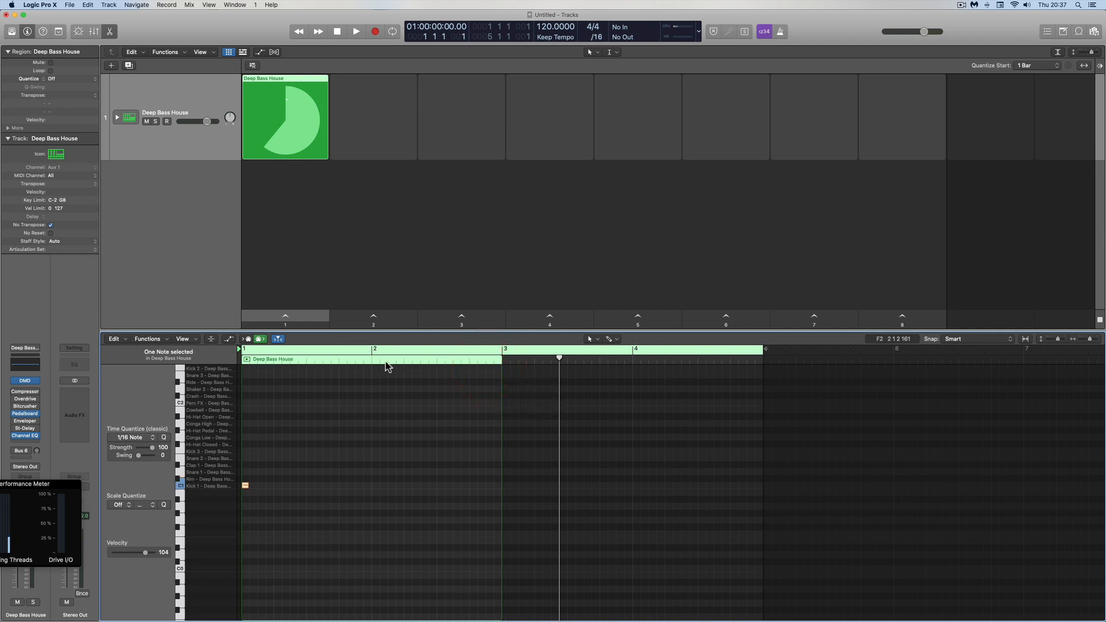
drag(386, 362, 492, 366)
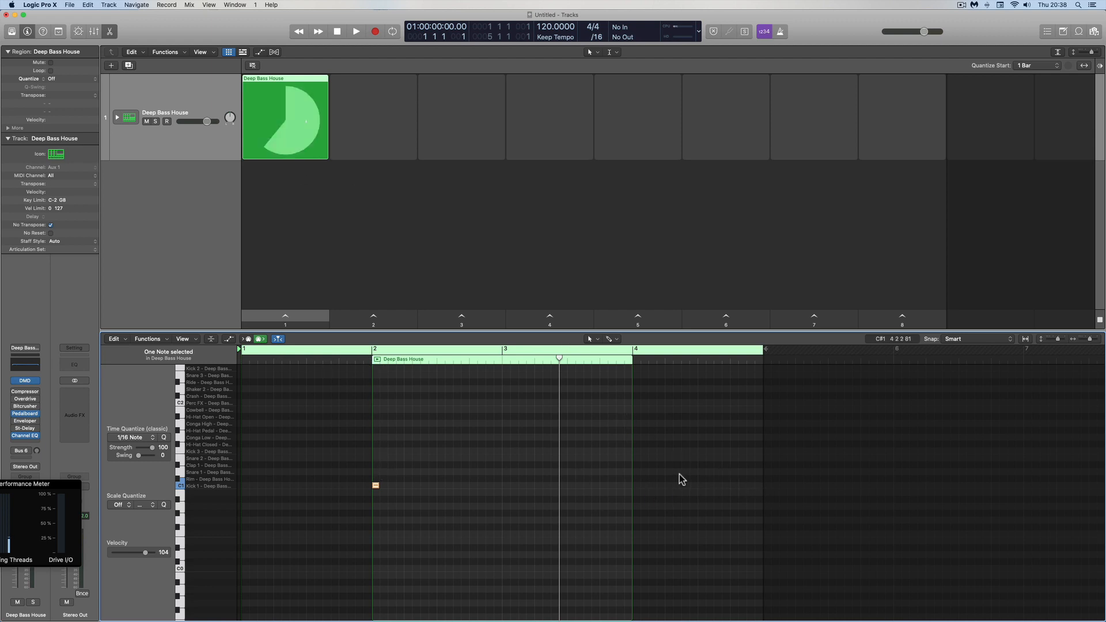
drag(474, 362, 347, 360)
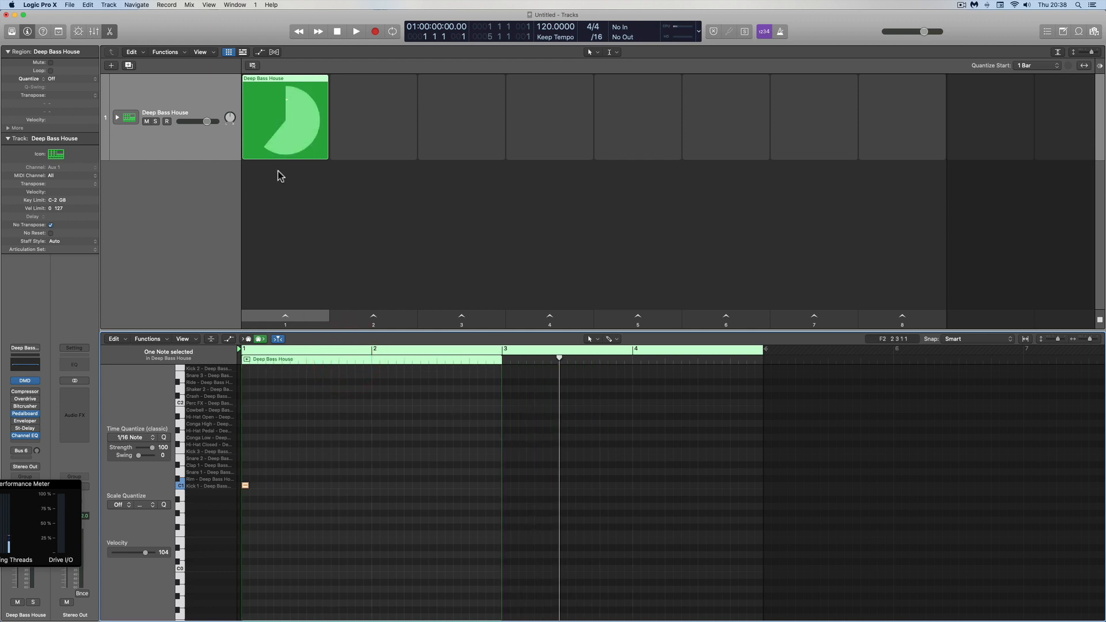
- Delete the MIDI cell and create a pattern cell in the same slot
click(297, 86)
key(Delete)
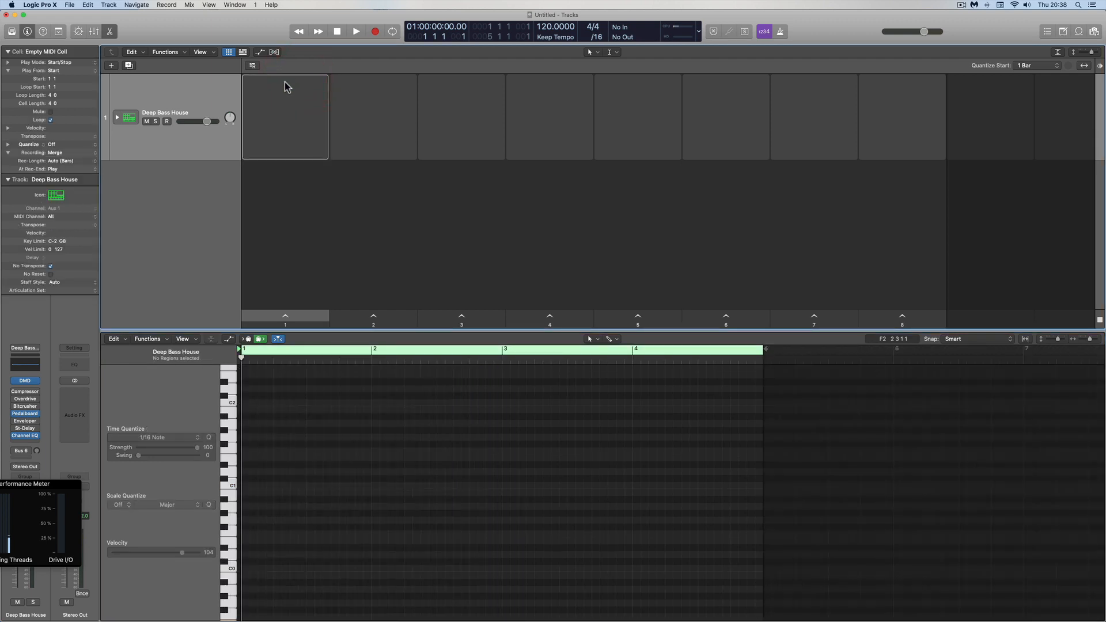
right_click(287, 86)
click(309, 94)
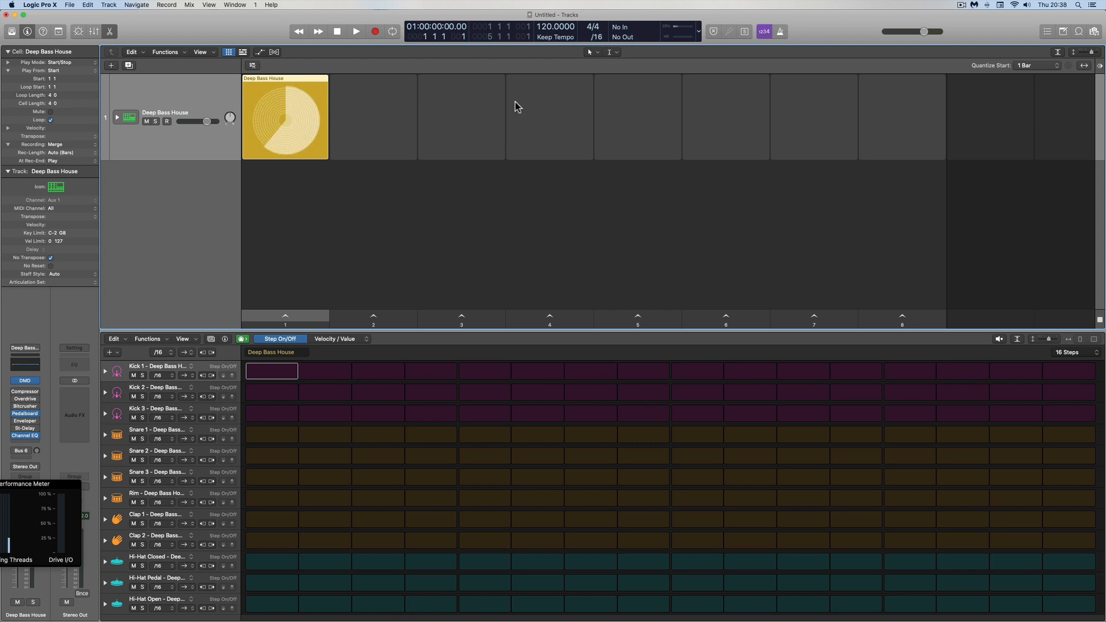
- Show the Tracks area beside the Live Loops grid and copy the pattern cell onto the track's timeline at bar 3
click(243, 52)
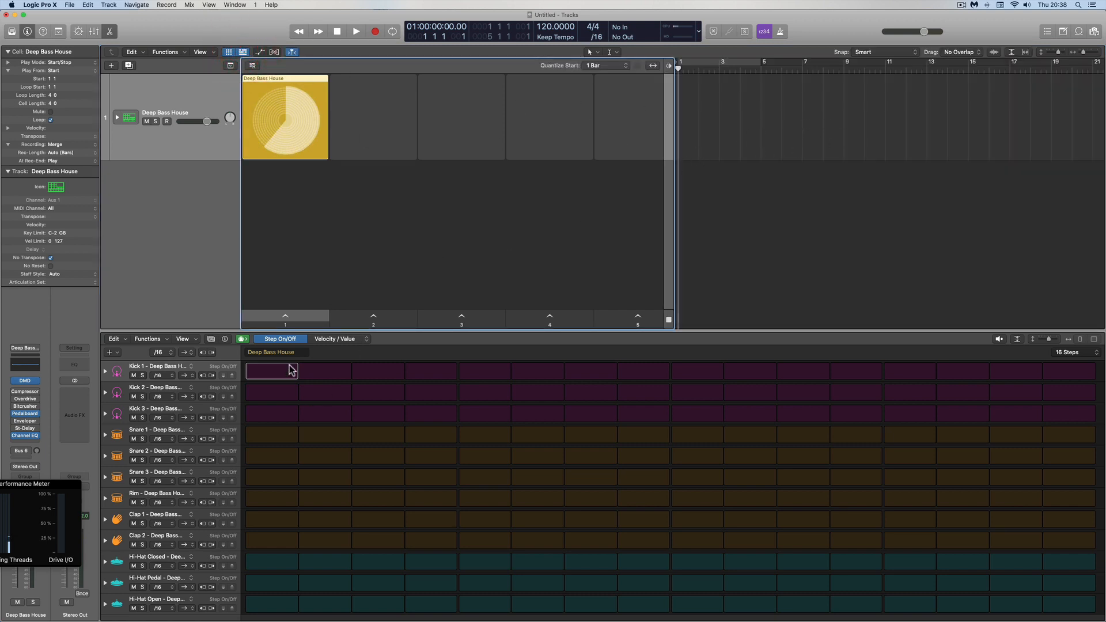
click(304, 103)
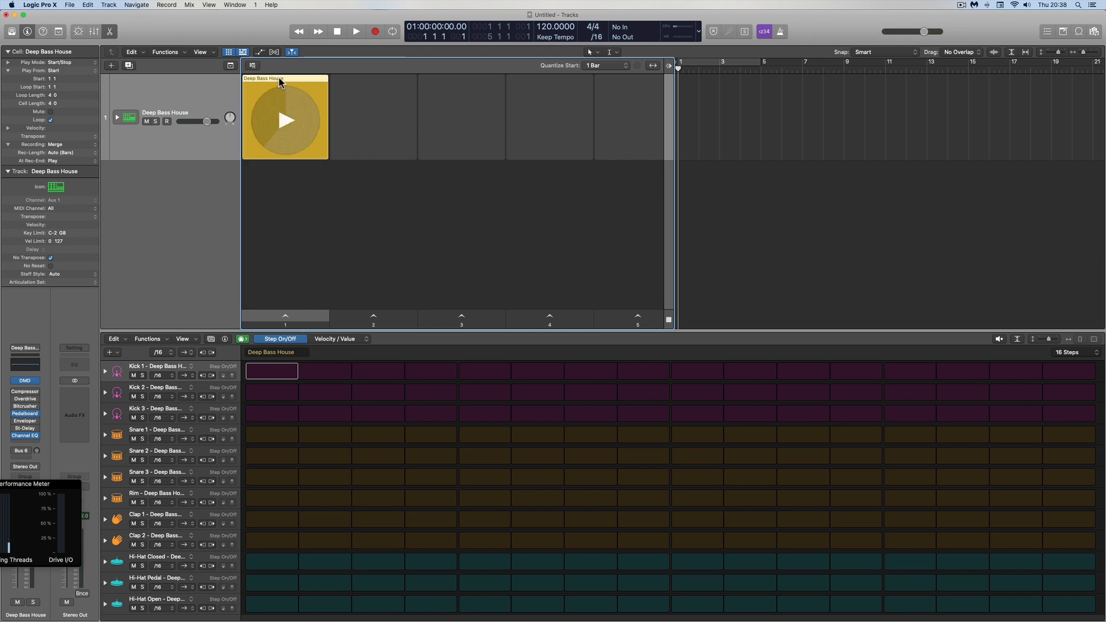
drag(279, 81, 727, 103)
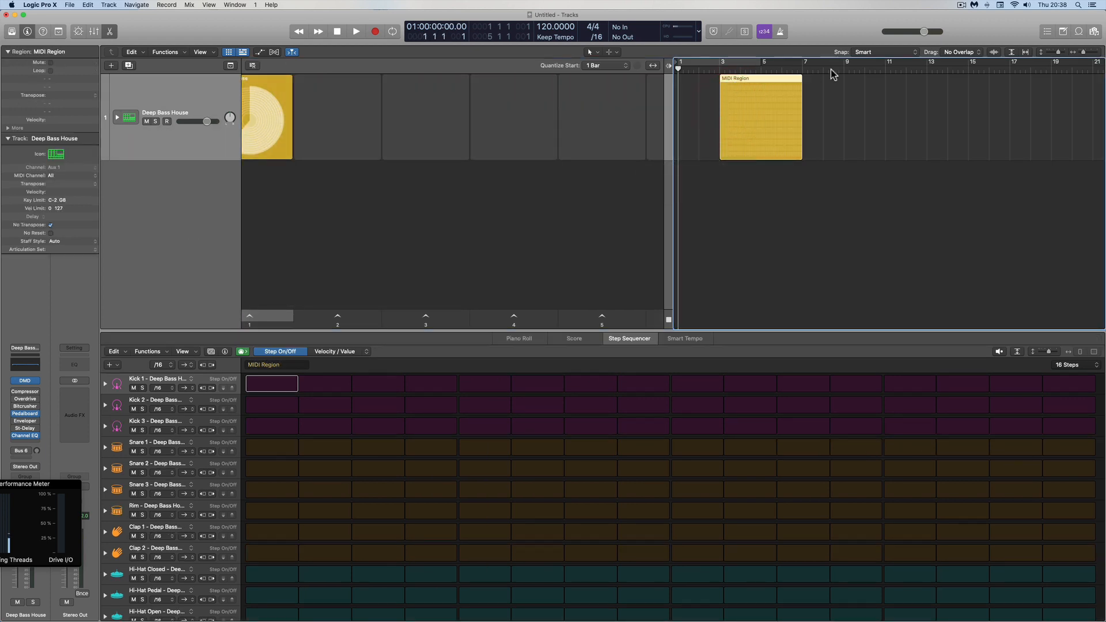
- Create a pattern region at bar 9 on the Deep Bass House track's timeline
click(1087, 53)
click(928, 75)
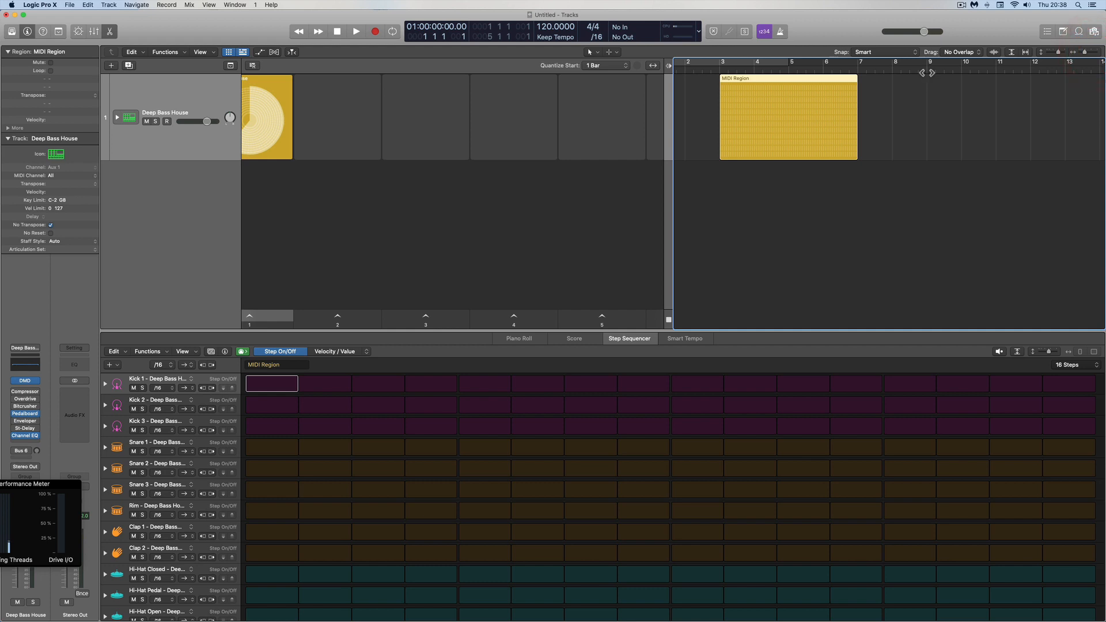
right_click(933, 104)
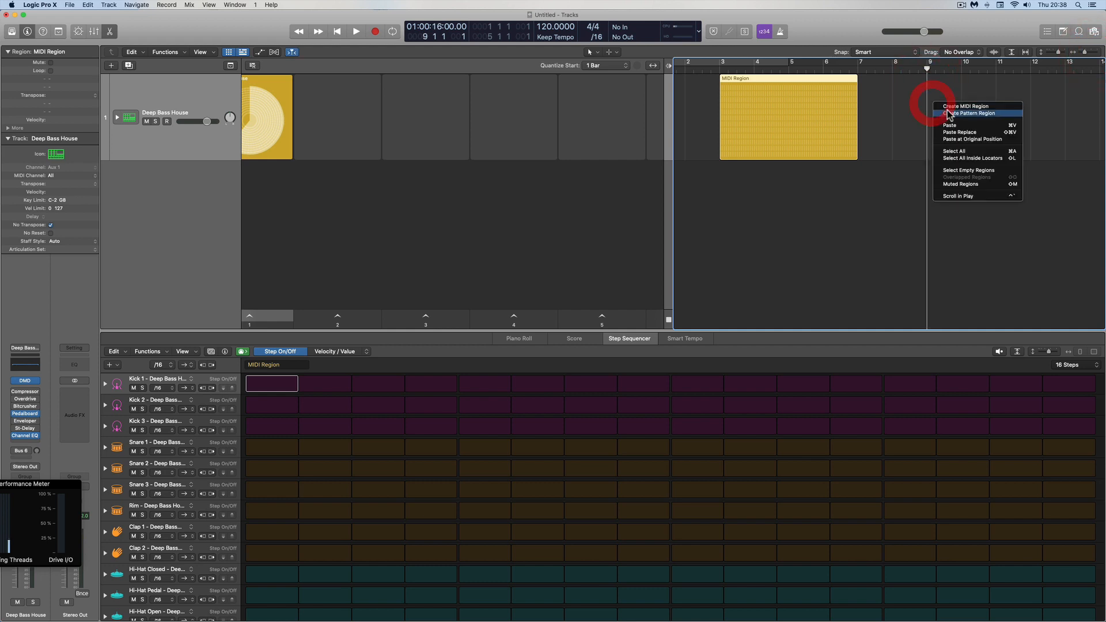
click(958, 109)
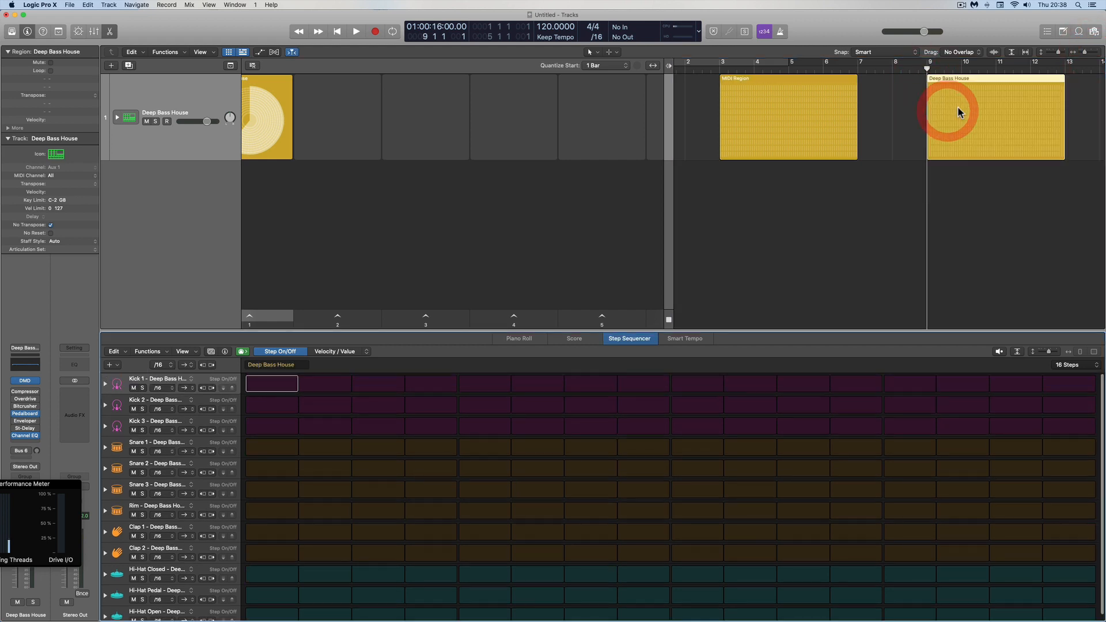
- Delete both pattern regions from the timeline and return the playhead to the project start
click(970, 79)
key(Delete)
click(822, 85)
key(Delete)
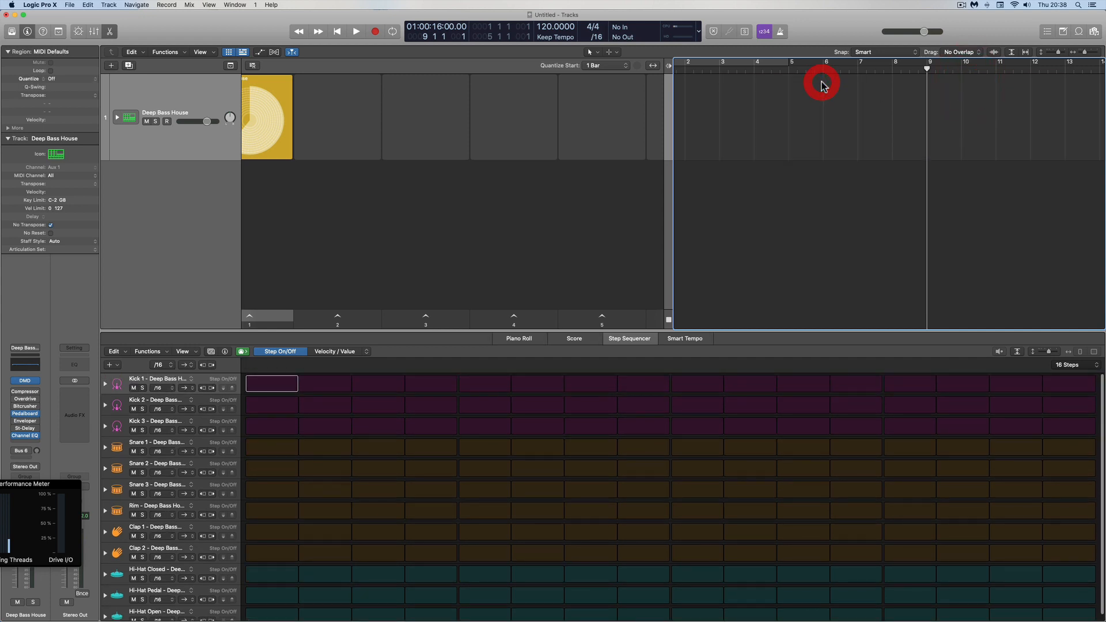
click(291, 83)
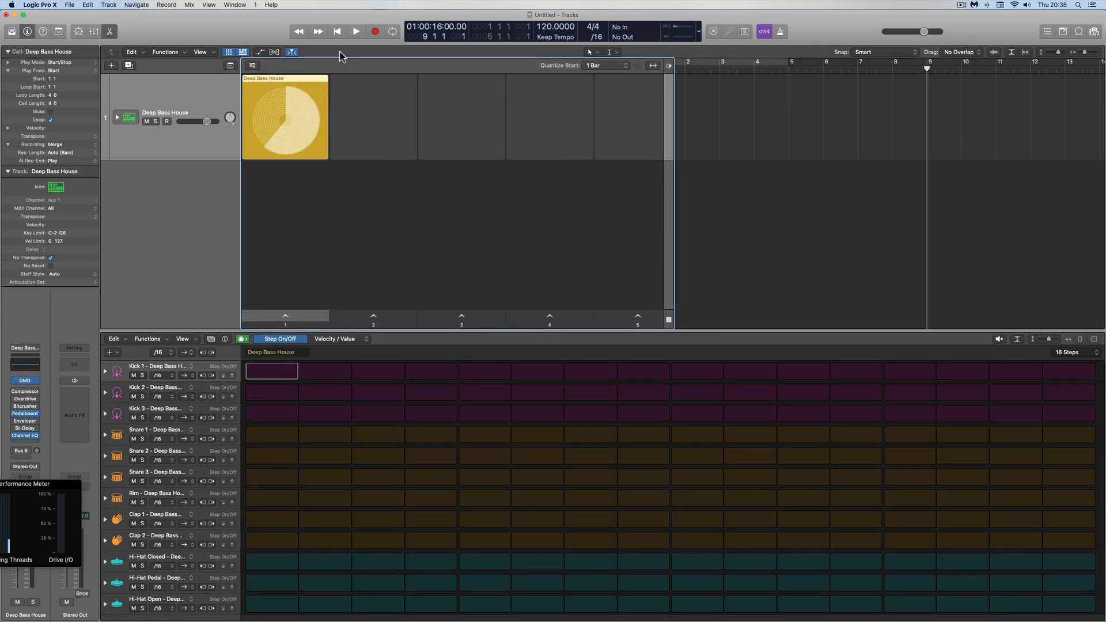
click(337, 32)
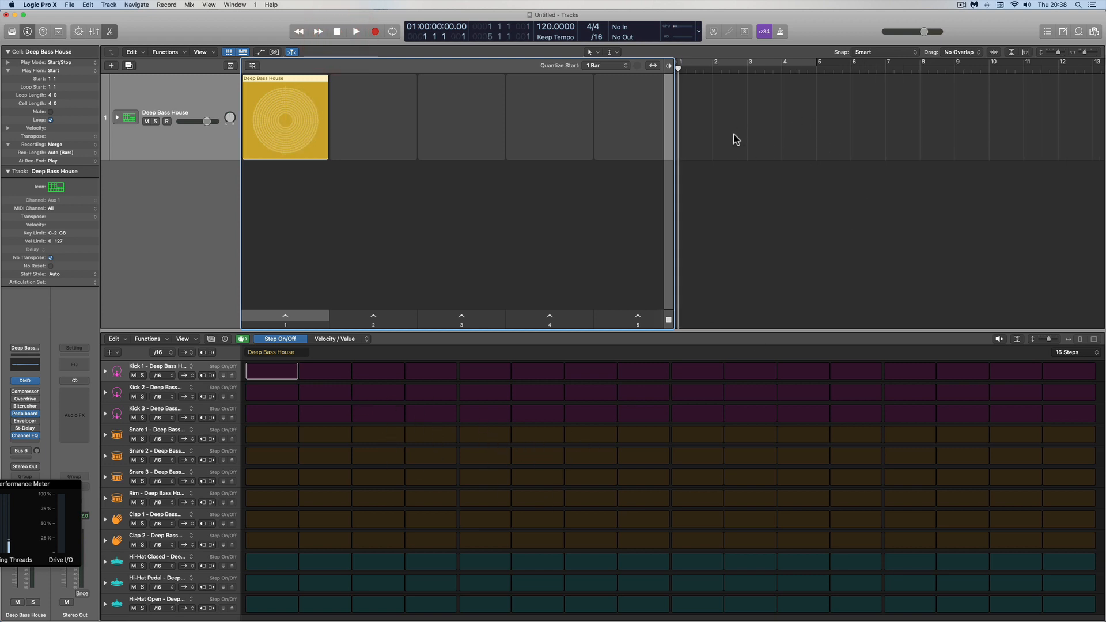
- Examine the available pattern length and step rate options for the Deep Bass House pattern cell
click(1077, 355)
click(1068, 356)
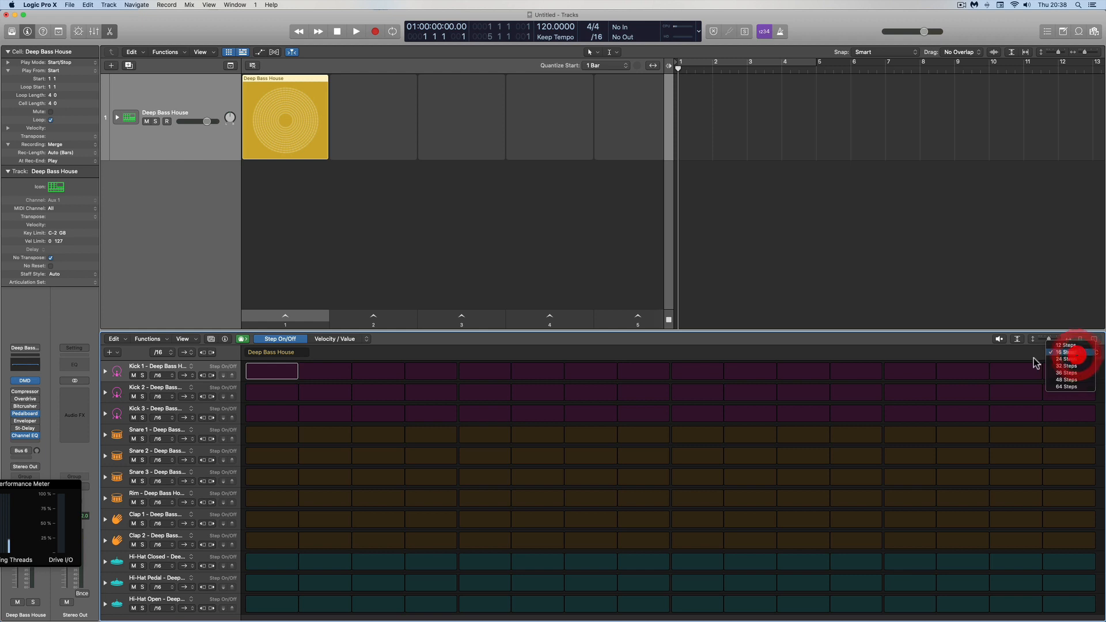
click(163, 352)
click(161, 353)
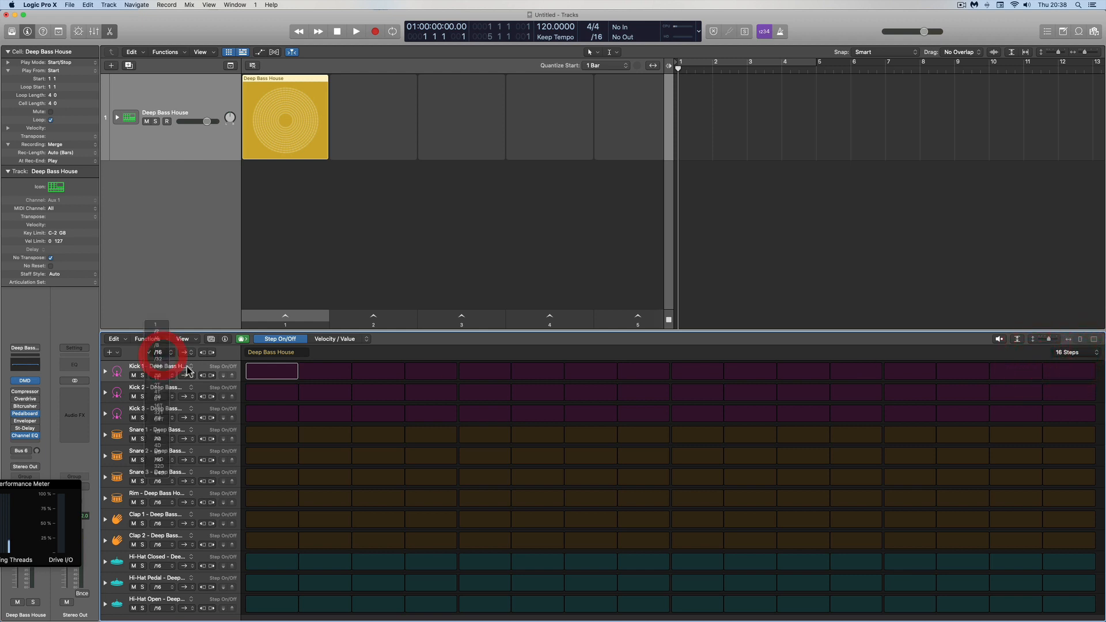
click(187, 373)
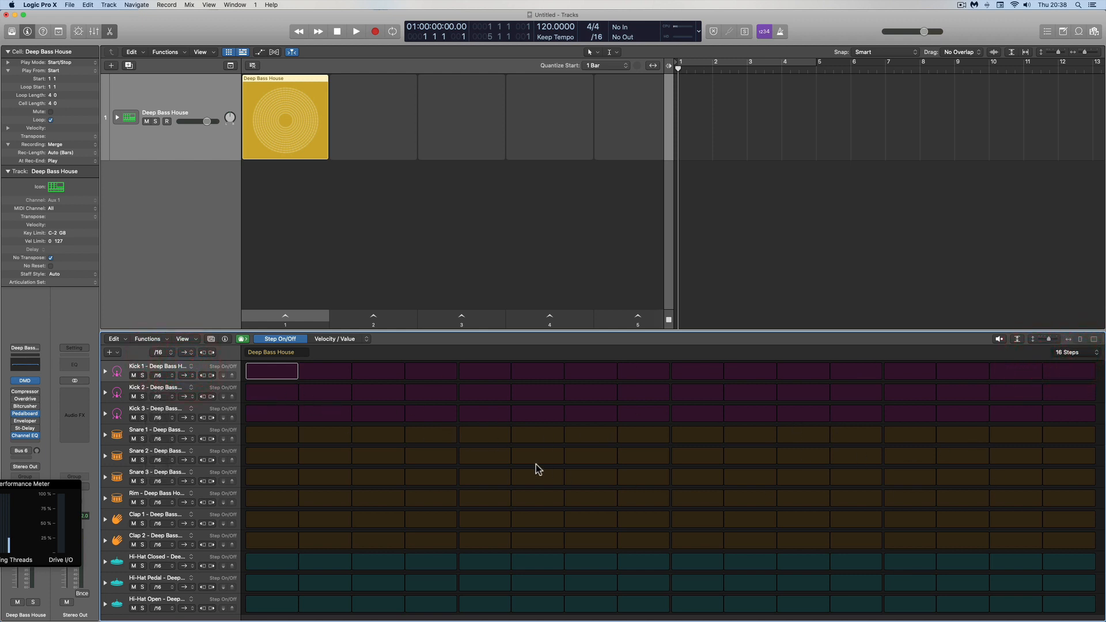
mouse_move(285, 79)
click(1095, 356)
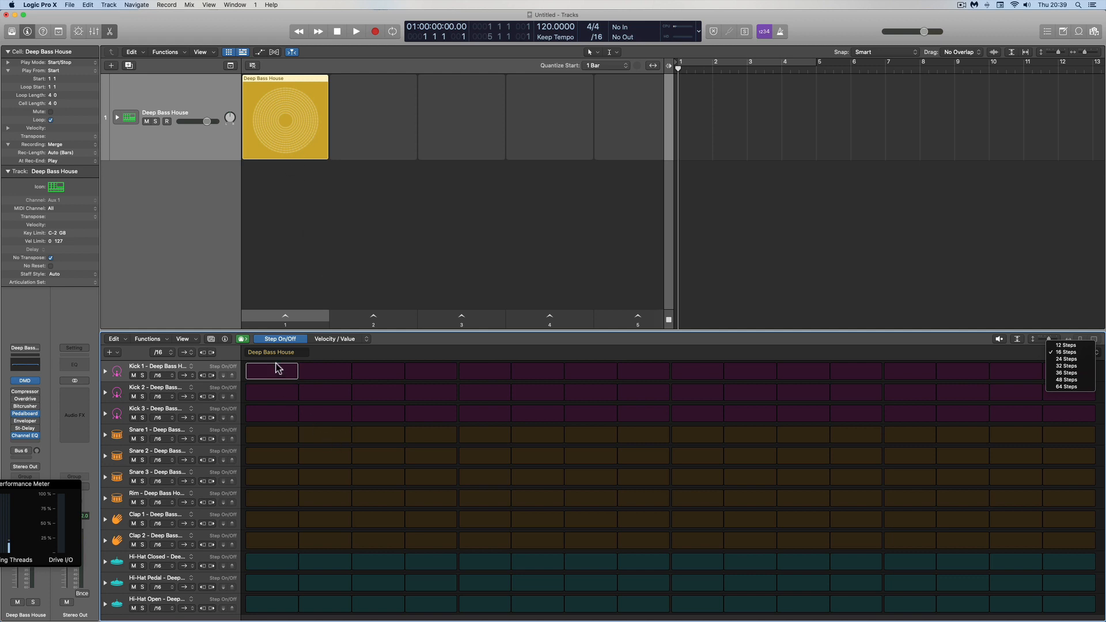
click(282, 82)
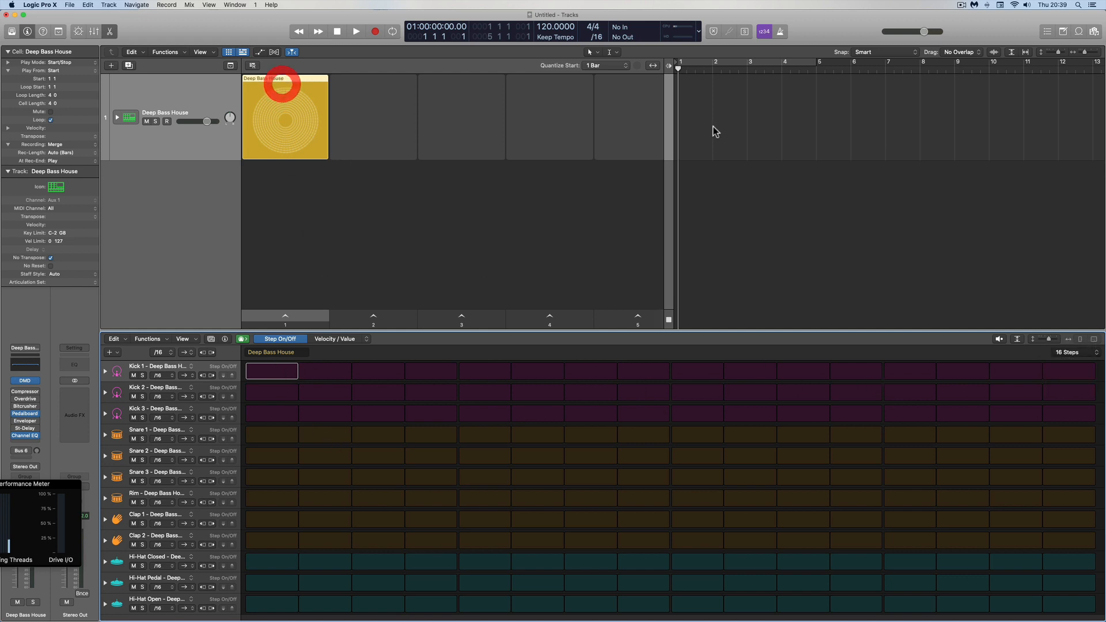
- Create a pattern region stretched to eight bars at bar 1 of the timeline, and delete it
right_click(697, 105)
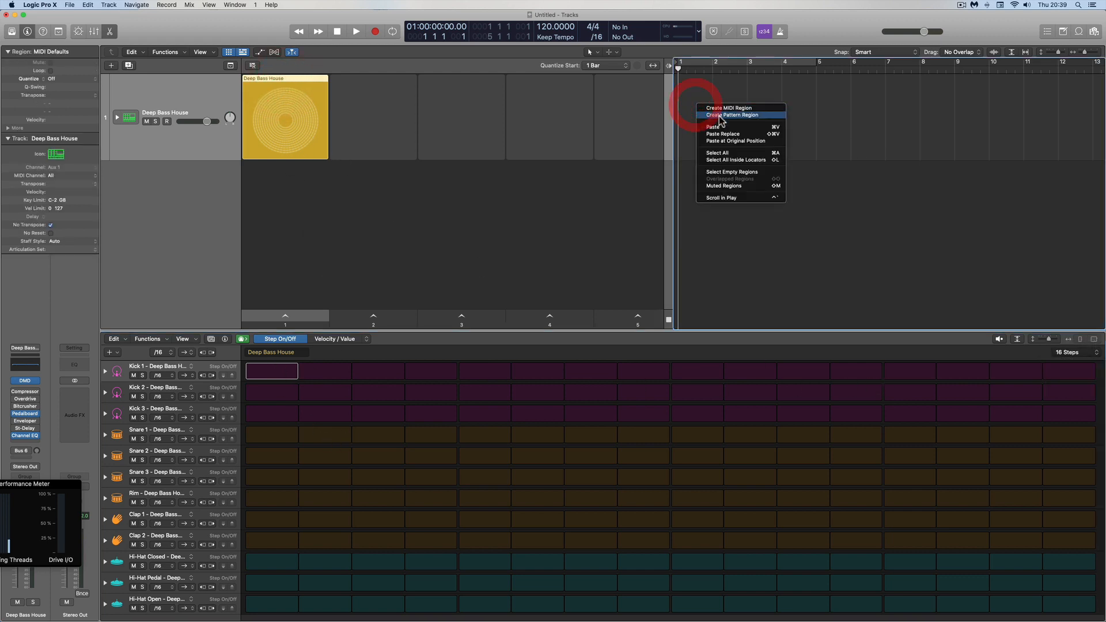
click(717, 117)
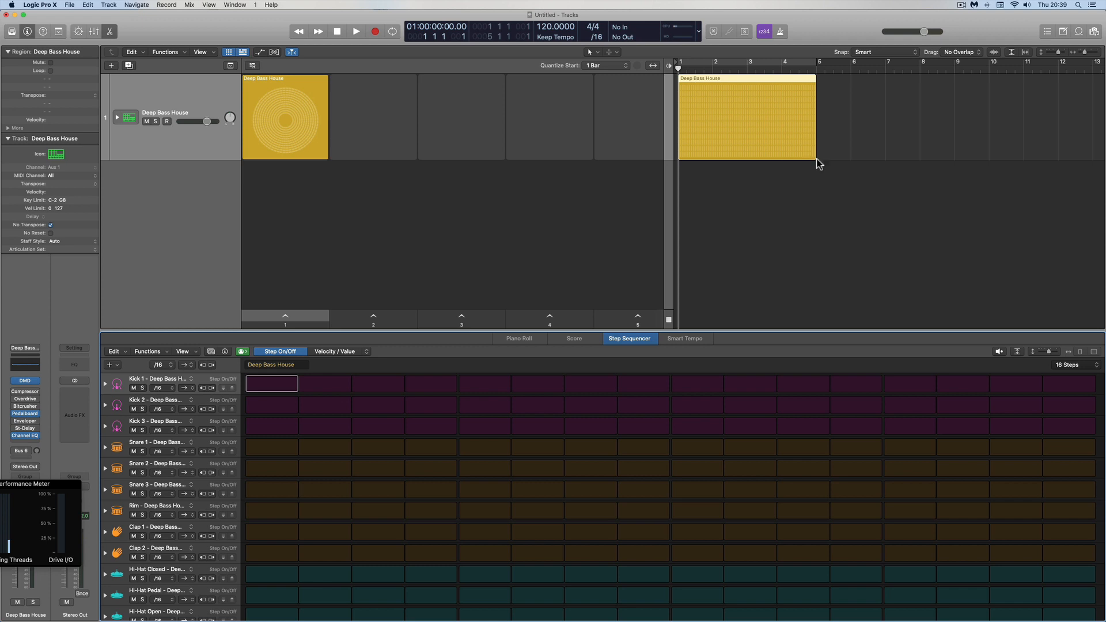
mouse_move(815, 159)
mouse_down()
mouse_move(758, 163)
mouse_move(811, 162)
mouse_up()
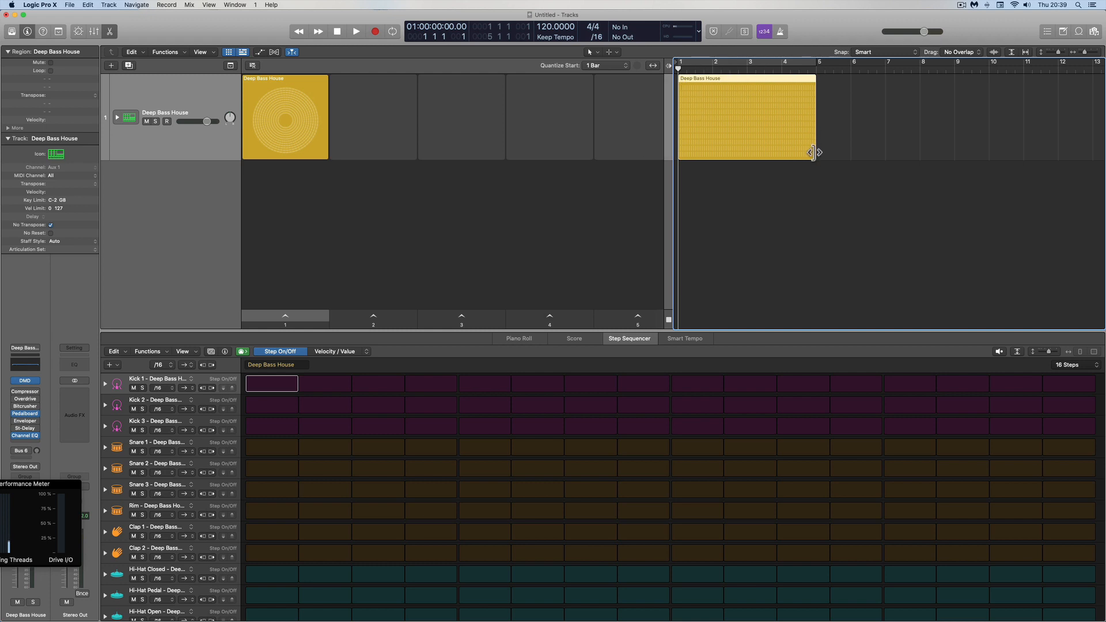
drag(814, 154, 953, 151)
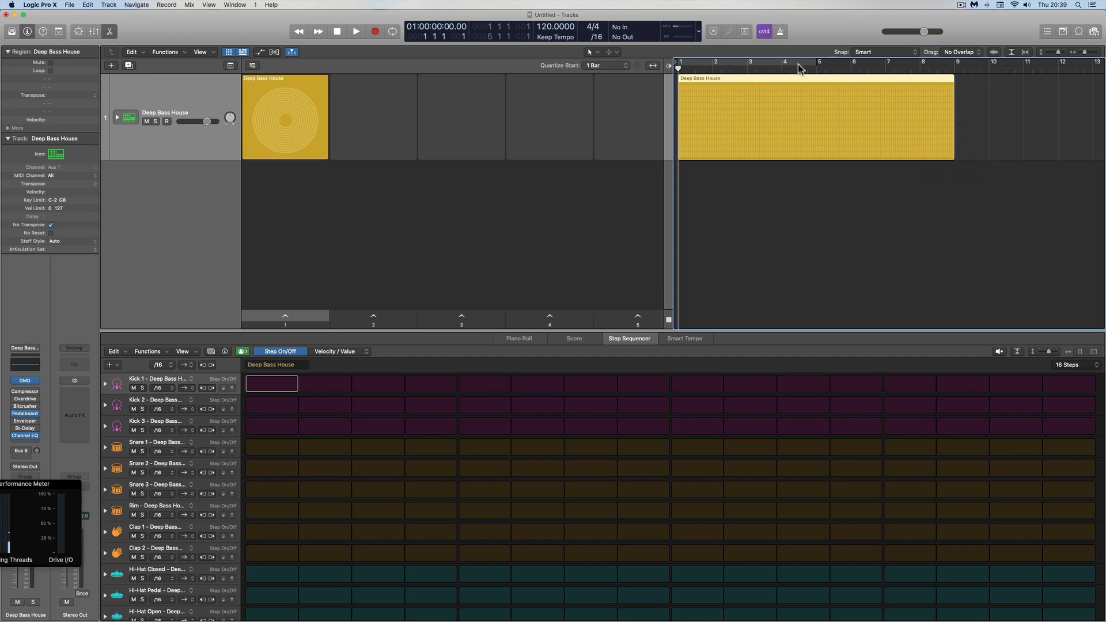
click(811, 75)
key(Delete)
- Set the Deep Bass House cell's length to 8 bars and check the pattern length and step rate options
click(308, 83)
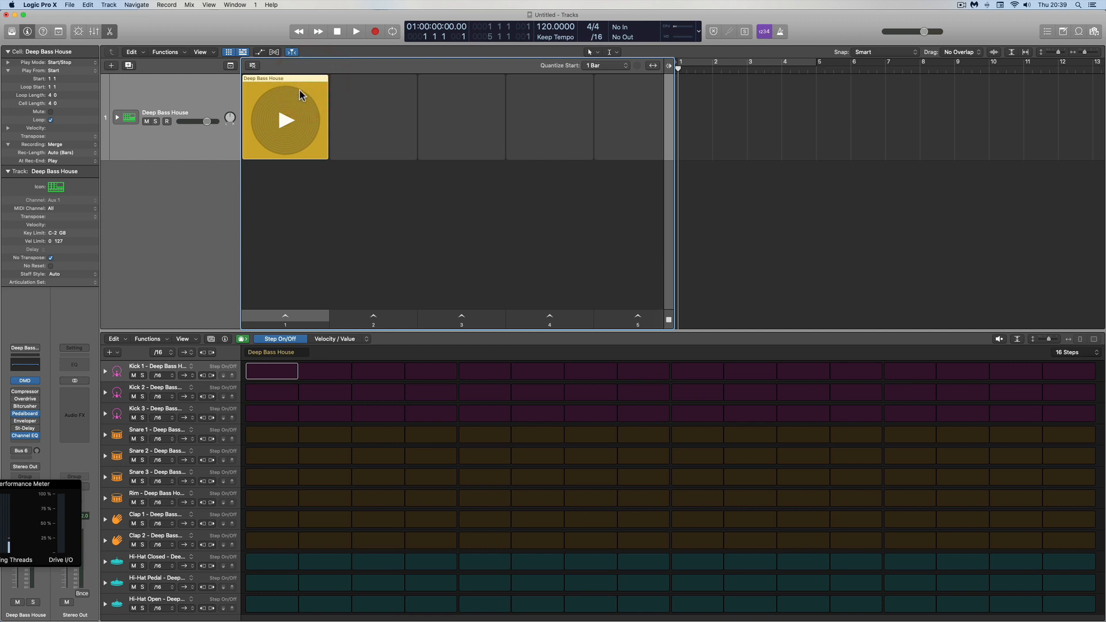
double_click(50, 104)
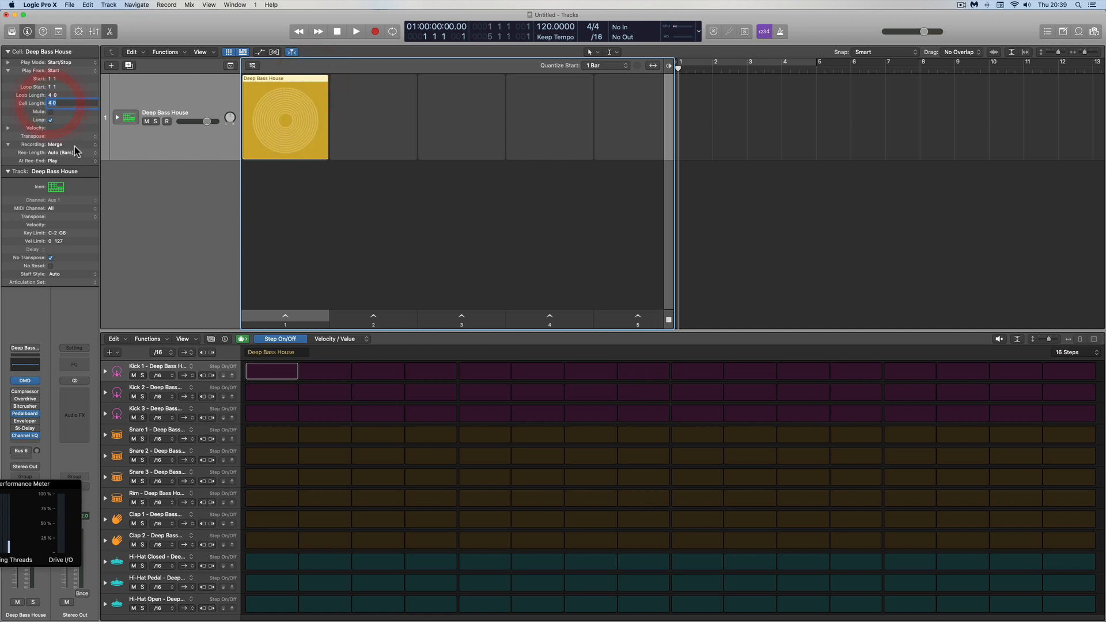
text(8)
key(Return)
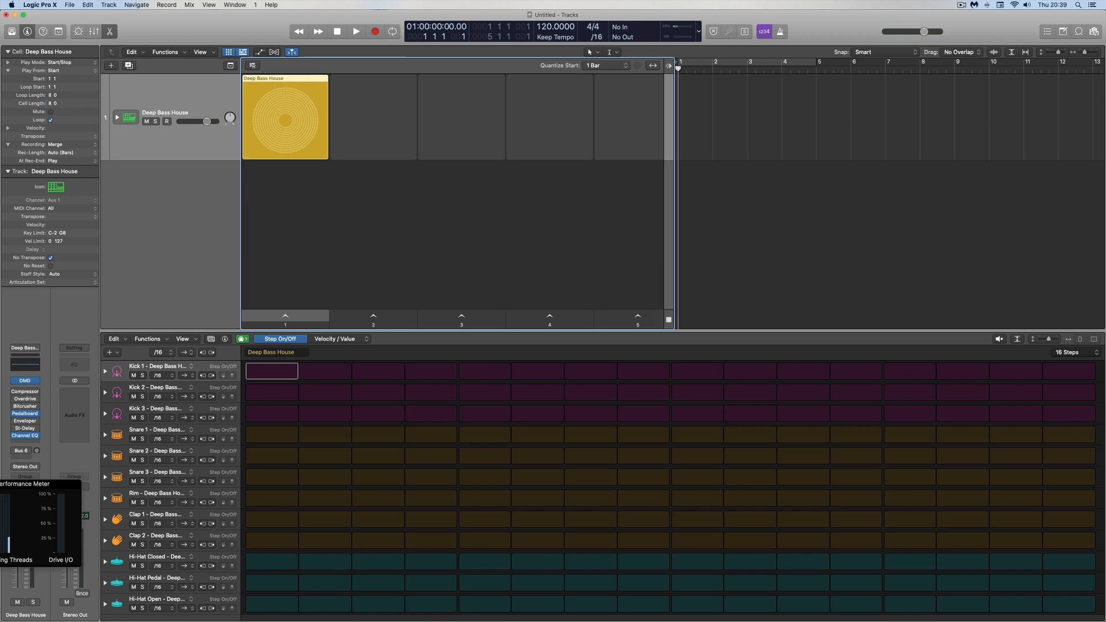
mouse_move(289, 85)
click(1073, 355)
click(1010, 354)
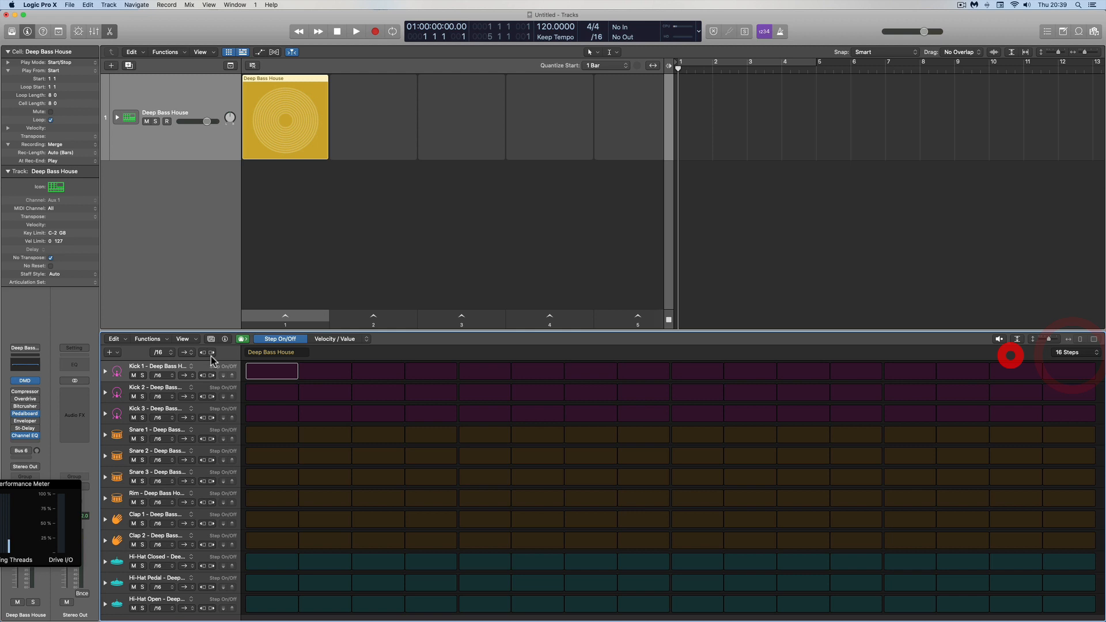
click(170, 354)
click(145, 354)
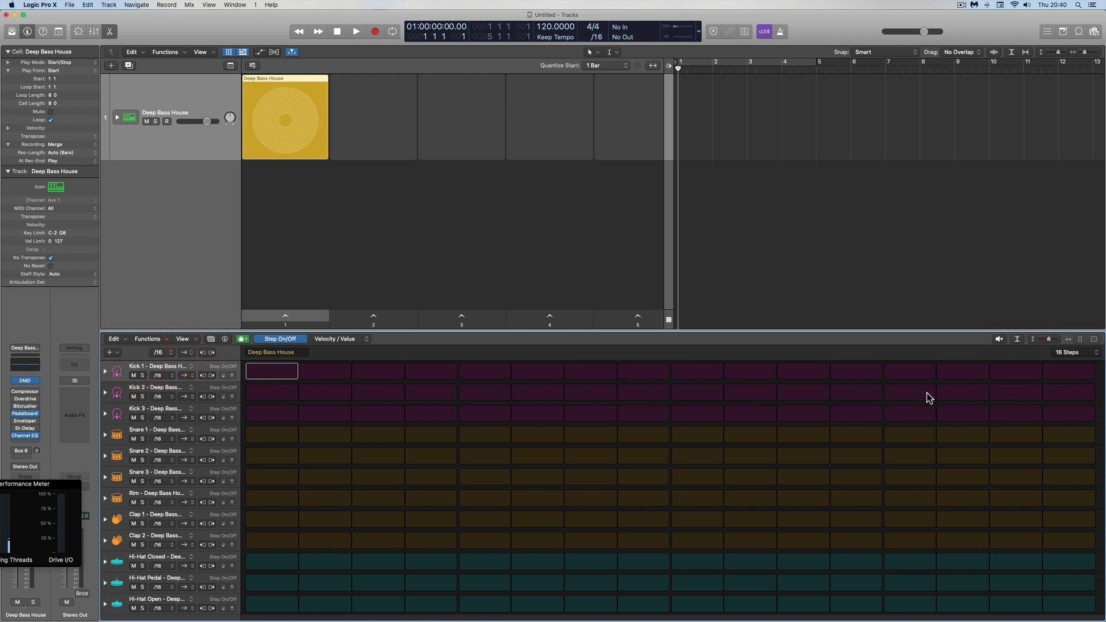
- Set the Deep Bass House cell's length to 4 bars
mouse_move(253, 139)
mouse_move(265, 103)
double_click(50, 103)
text(4)
key(Return)
- Turn on steps 1, 5, 9 and 13 in the Kick 1 row for a four-on-the-floor pattern
click(277, 372)
click(484, 372)
click(697, 372)
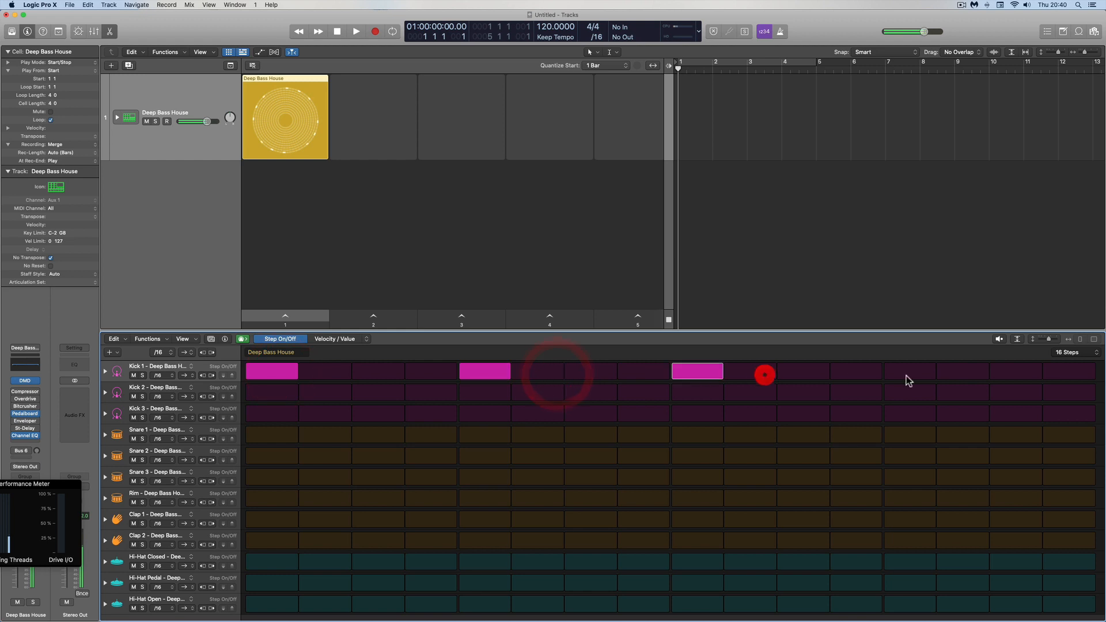
click(908, 373)
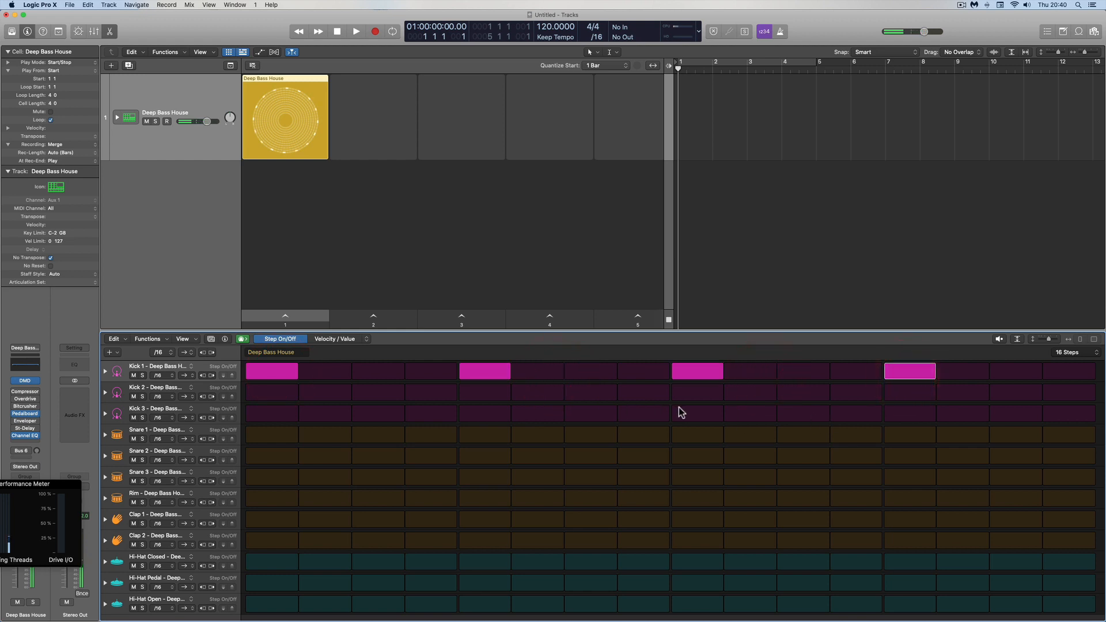
- Play the Deep Bass House cell to audition the four-on-the-floor kick, and stop playback
mouse_move(289, 122)
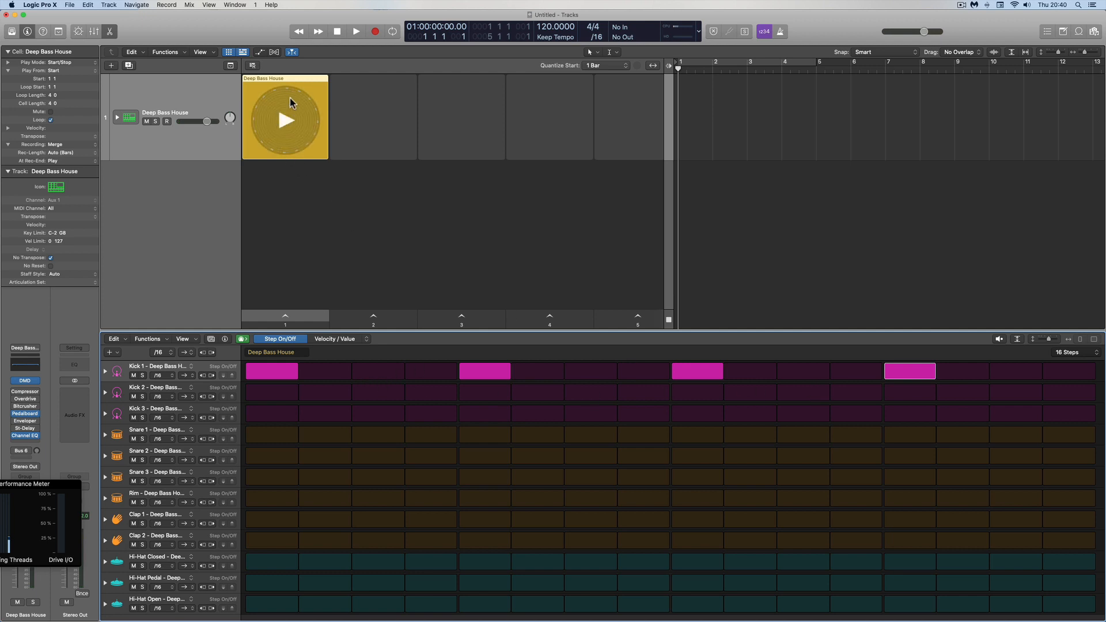
click(286, 127)
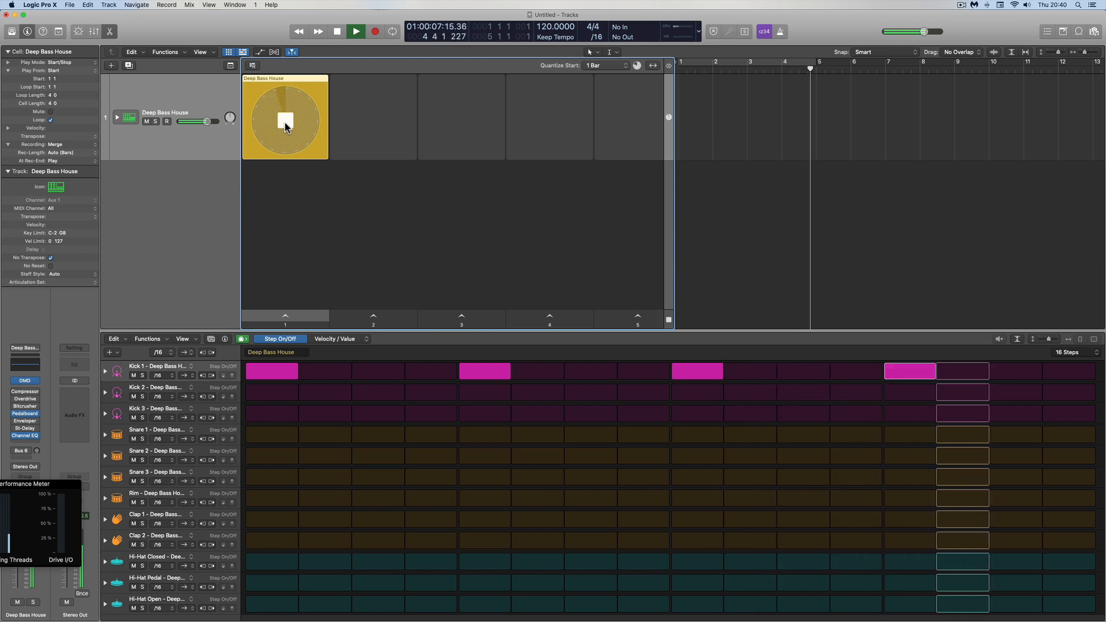
scroll(285, 127, right, 1)
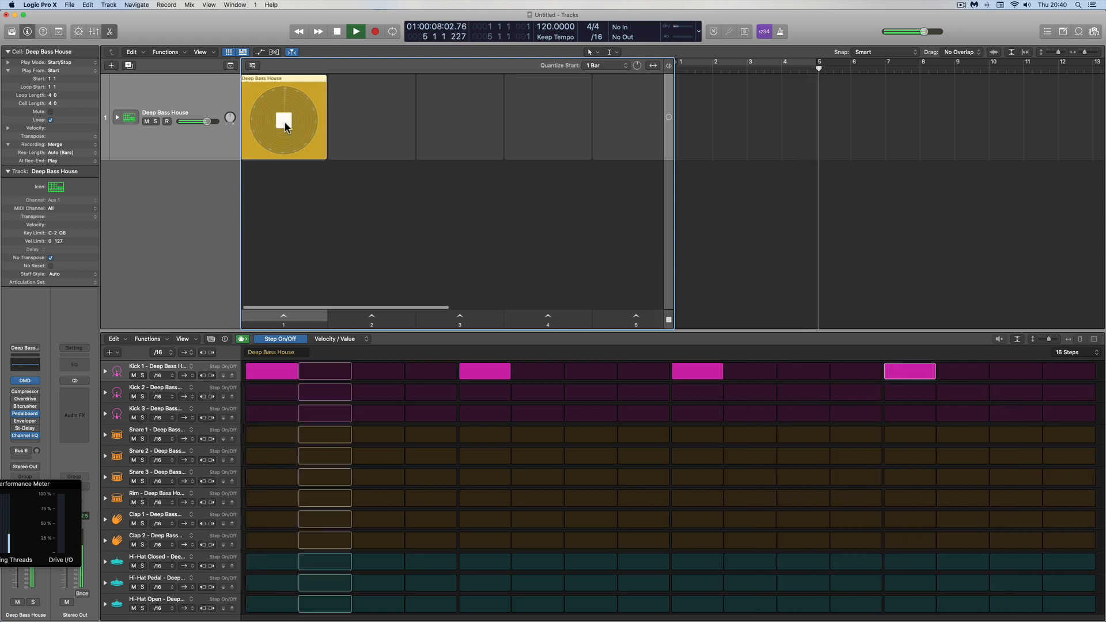
click(338, 33)
mouse_move(295, 117)
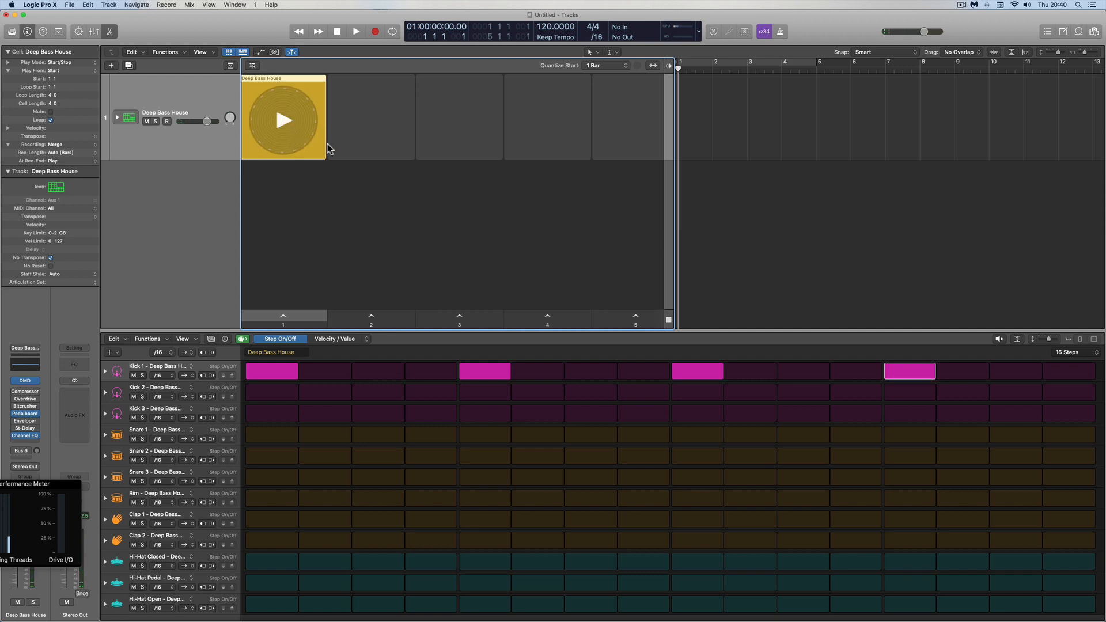
- Set the pattern length to 32 steps and add a Kick 1 hit on step 31
click(1095, 354)
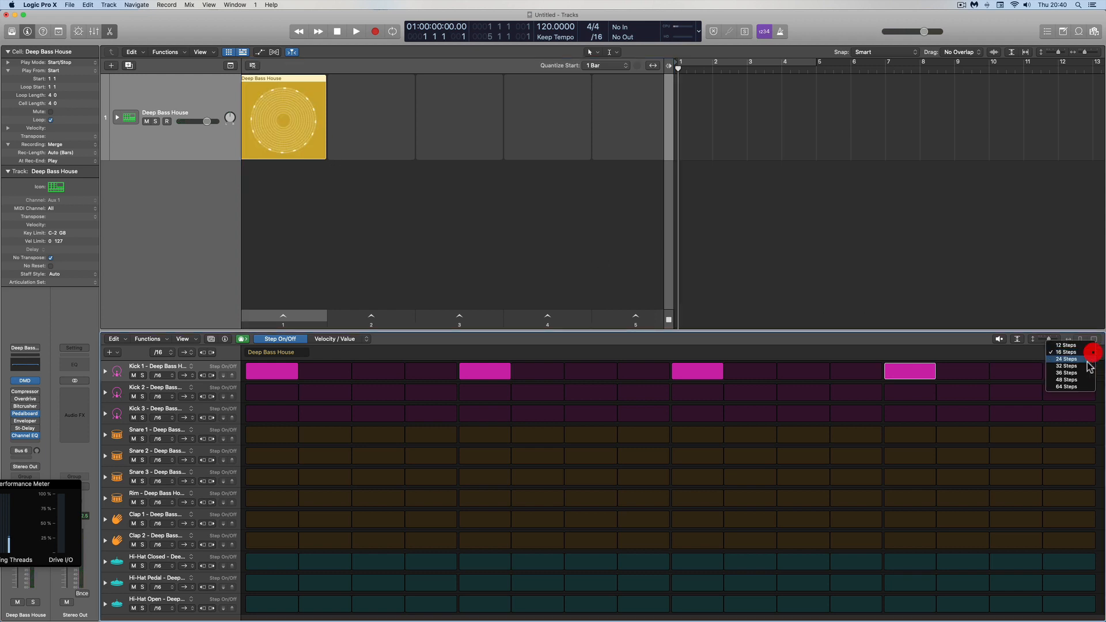
click(1072, 367)
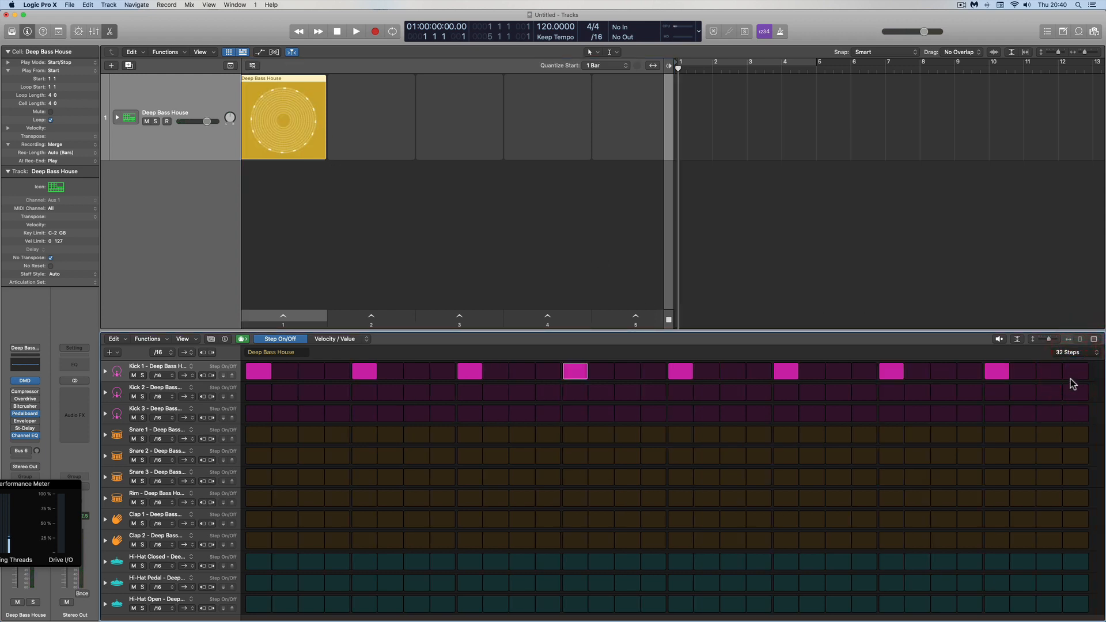
click(1055, 372)
- Play the cell to audition the 32-step kick pattern, and stop playback
mouse_move(301, 113)
click(283, 120)
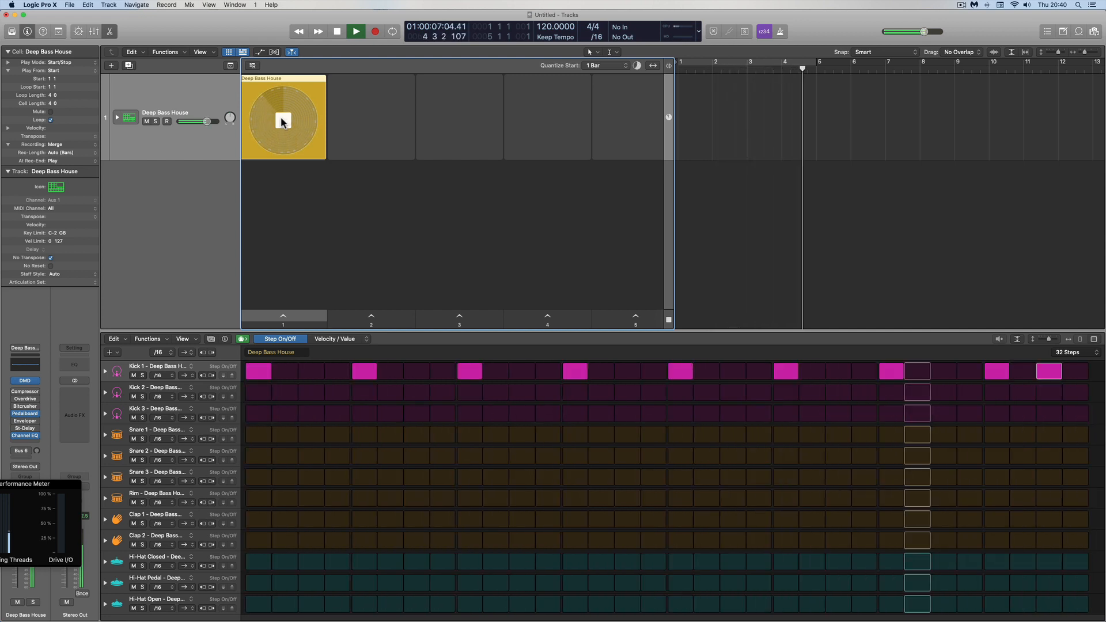
click(338, 32)
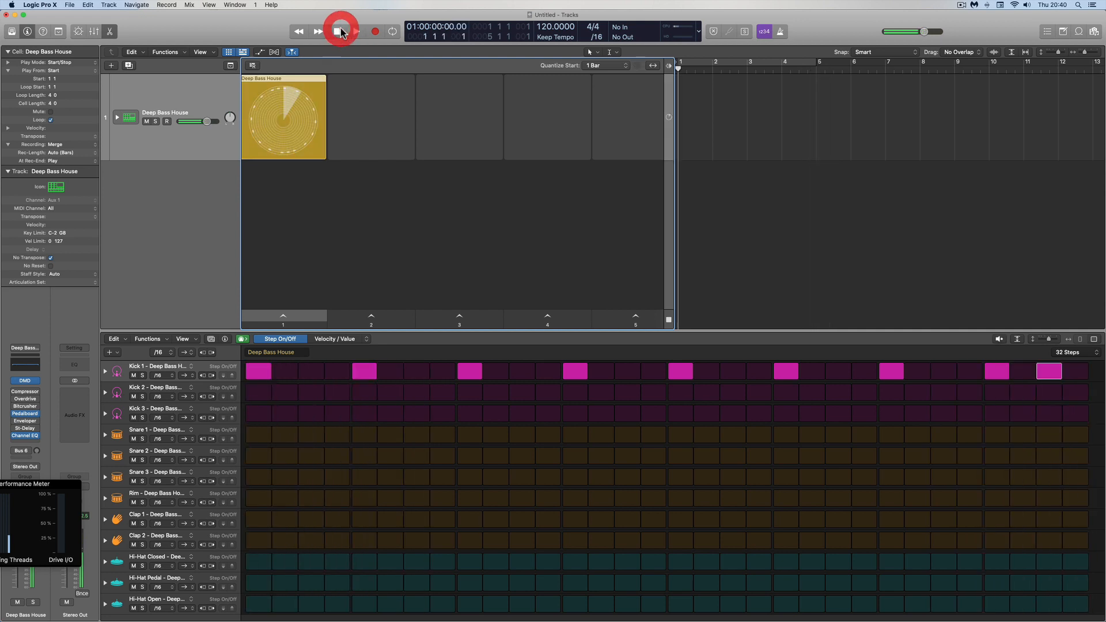
- Set the pattern length to 16 steps, and hide the editor with the Deep Bass House cell selected
click(1098, 353)
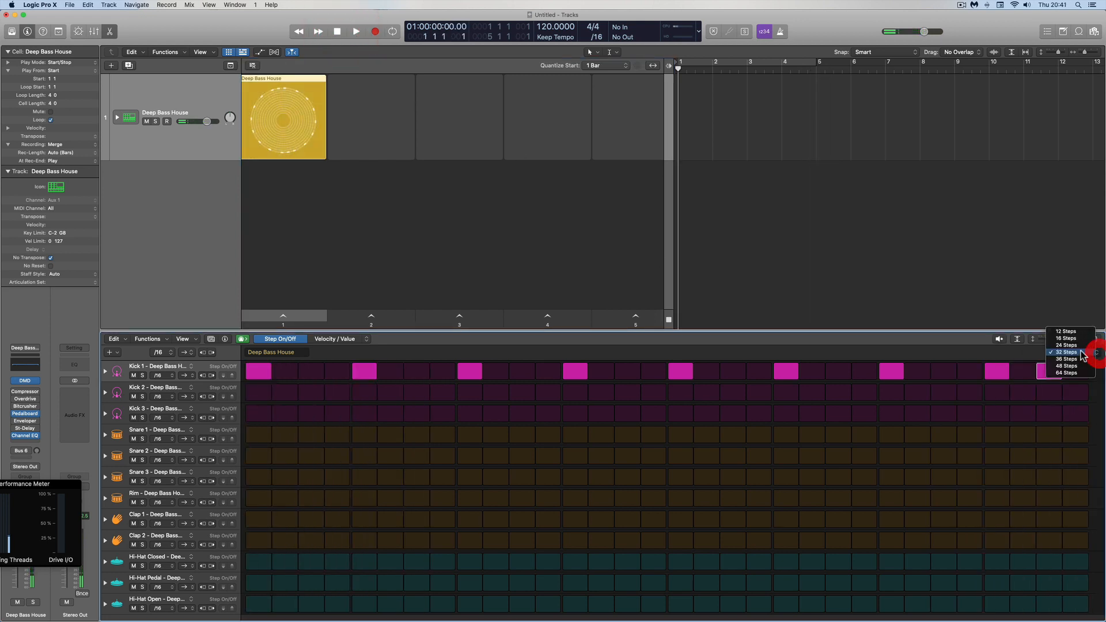
click(1068, 340)
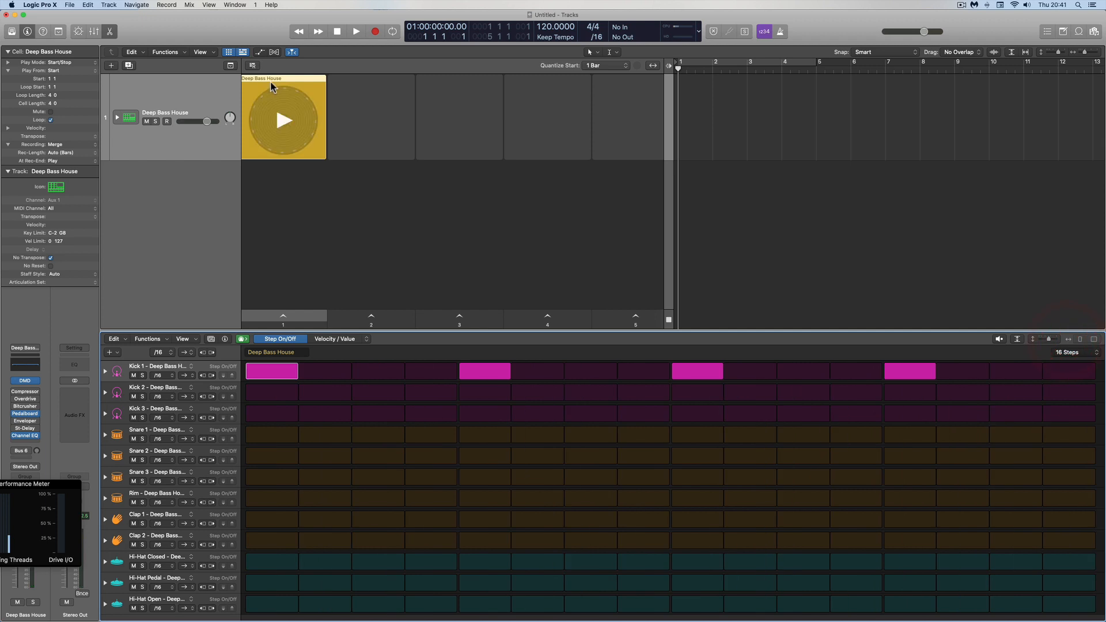
click(109, 32)
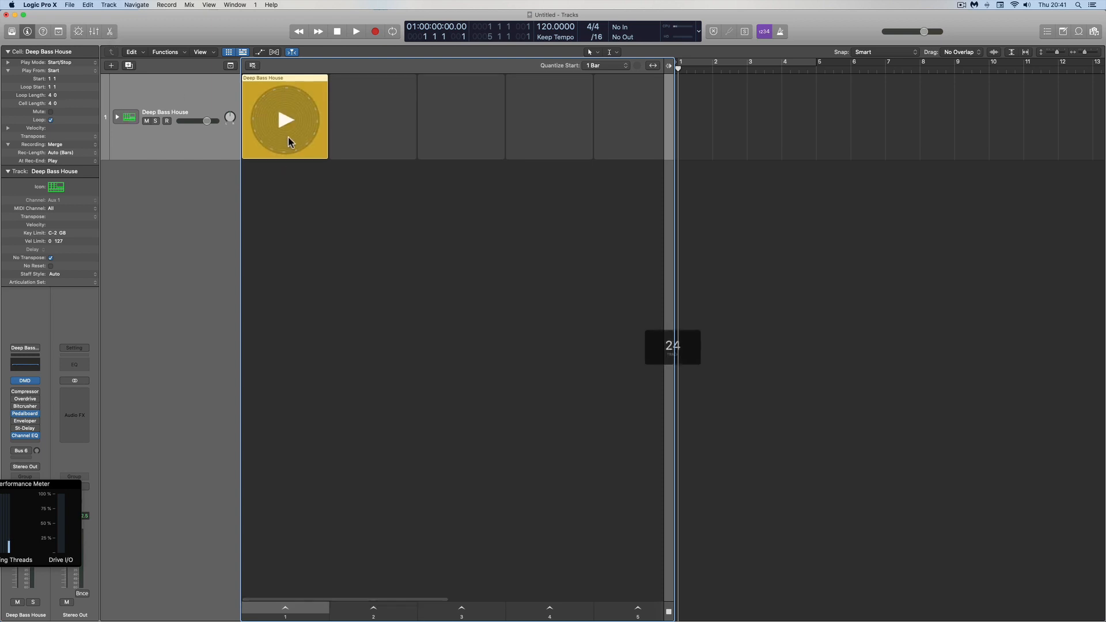
click(279, 79)
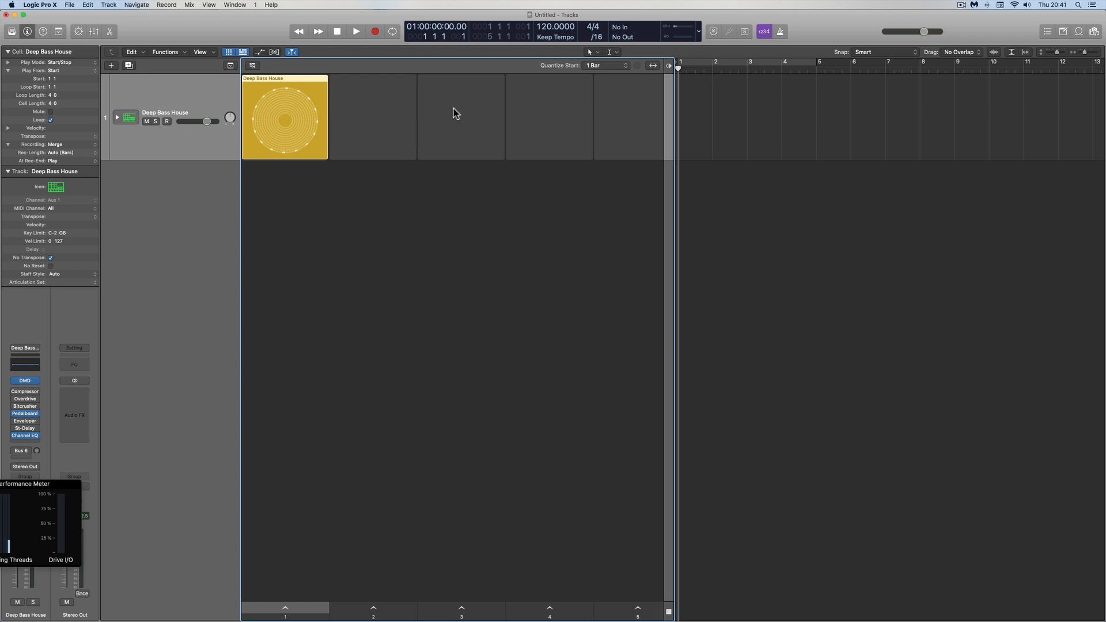
click(299, 80)
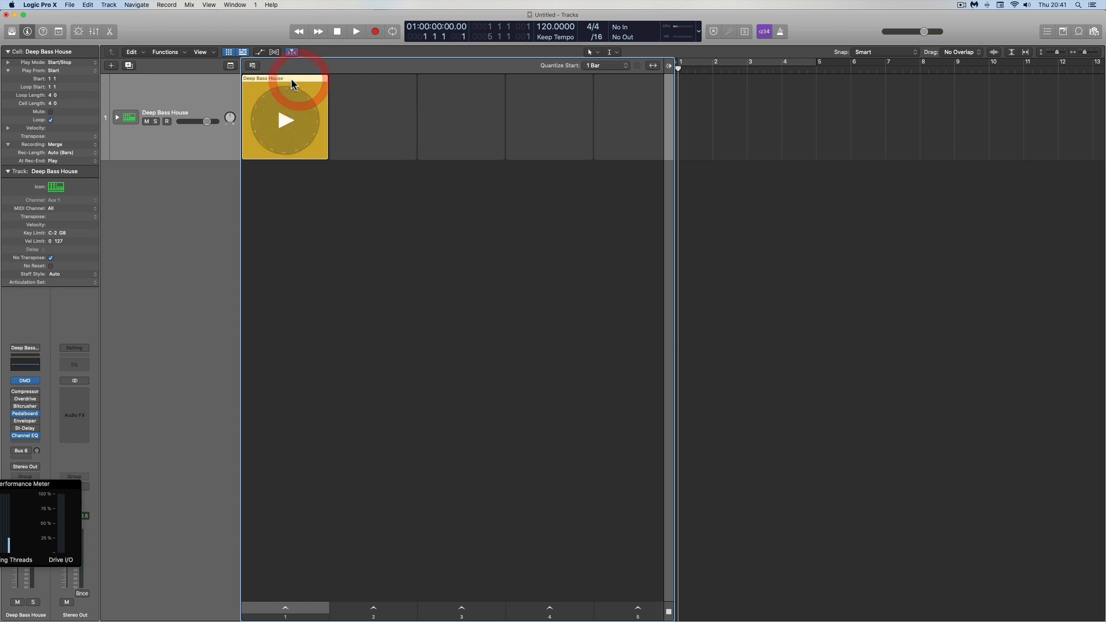
click(292, 82)
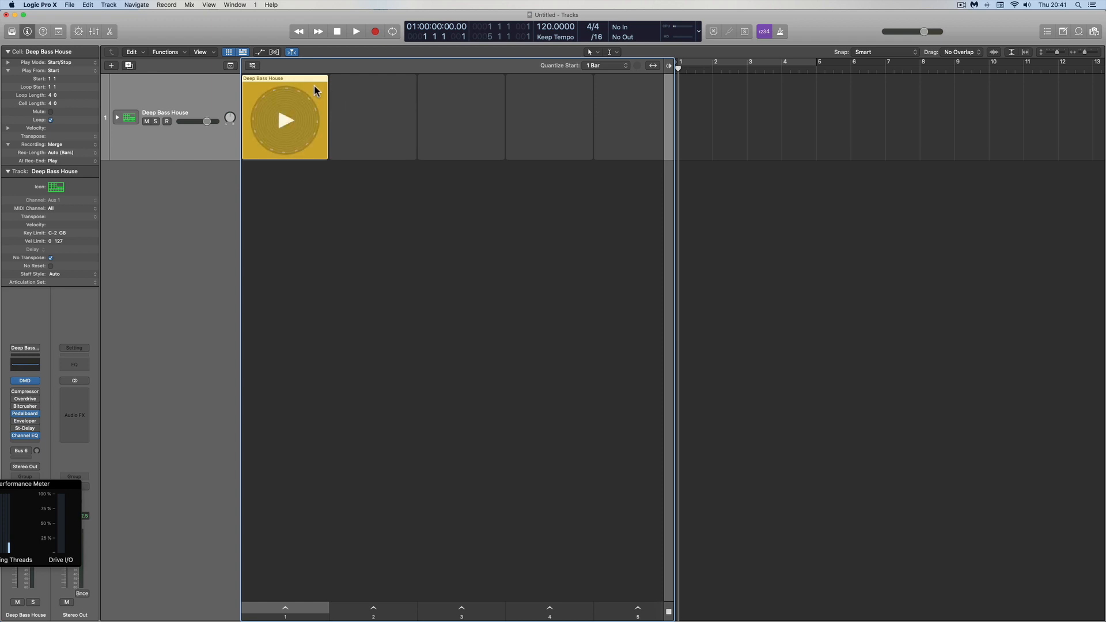
drag(295, 78, 360, 80)
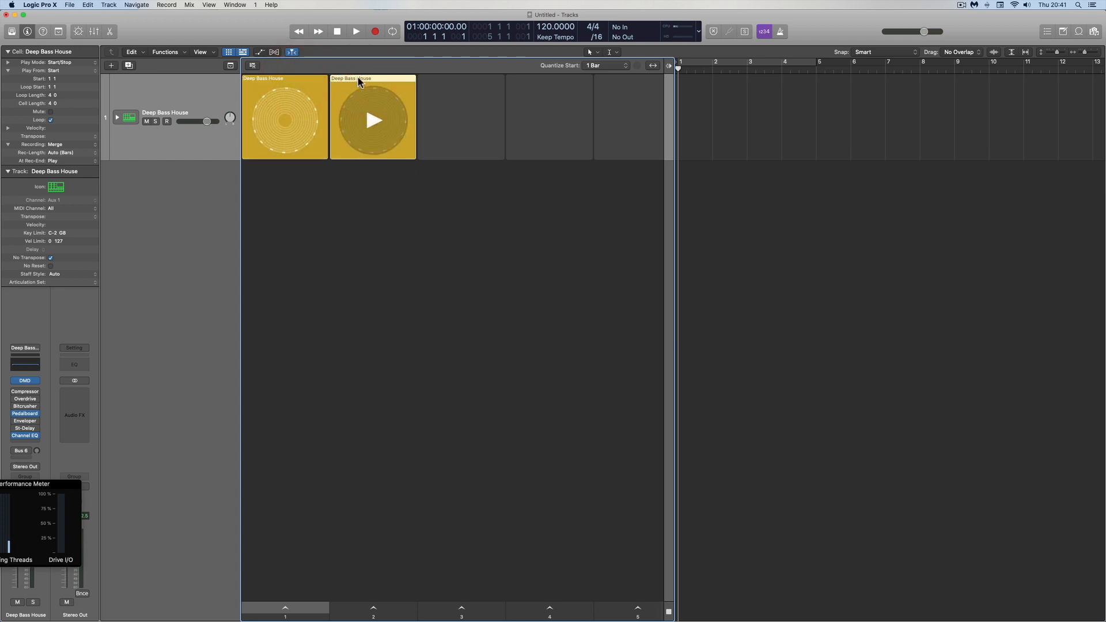
click(358, 79)
key(Delete)
- Copy the Deep Bass House kick cell into scene 2 and open the copy in the Step Sequencer
click(308, 80)
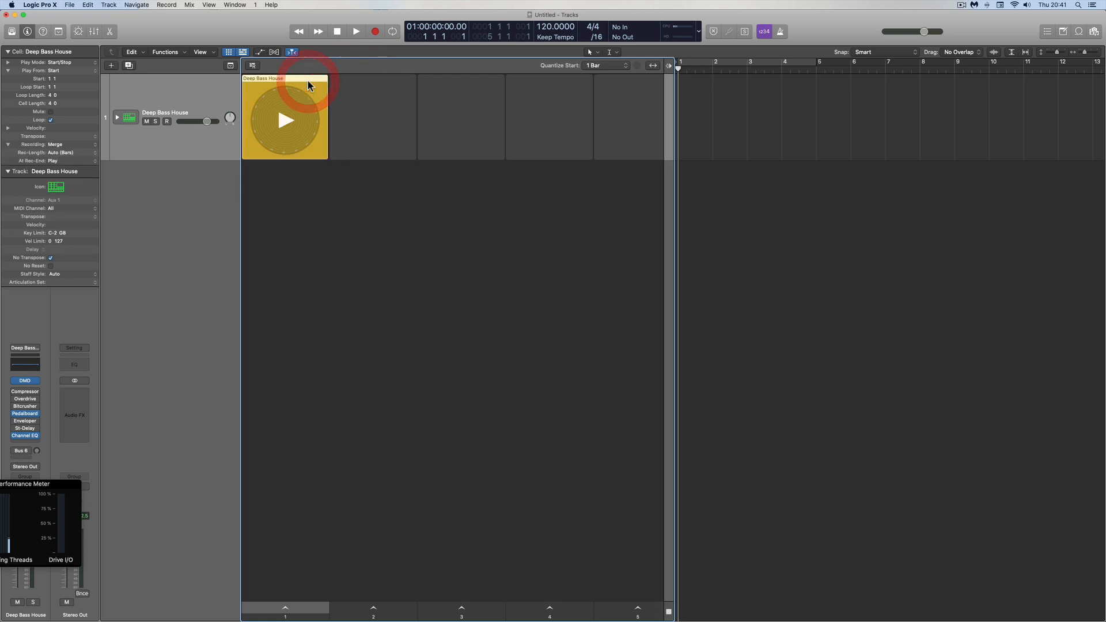
drag(309, 81, 399, 82)
click(399, 79)
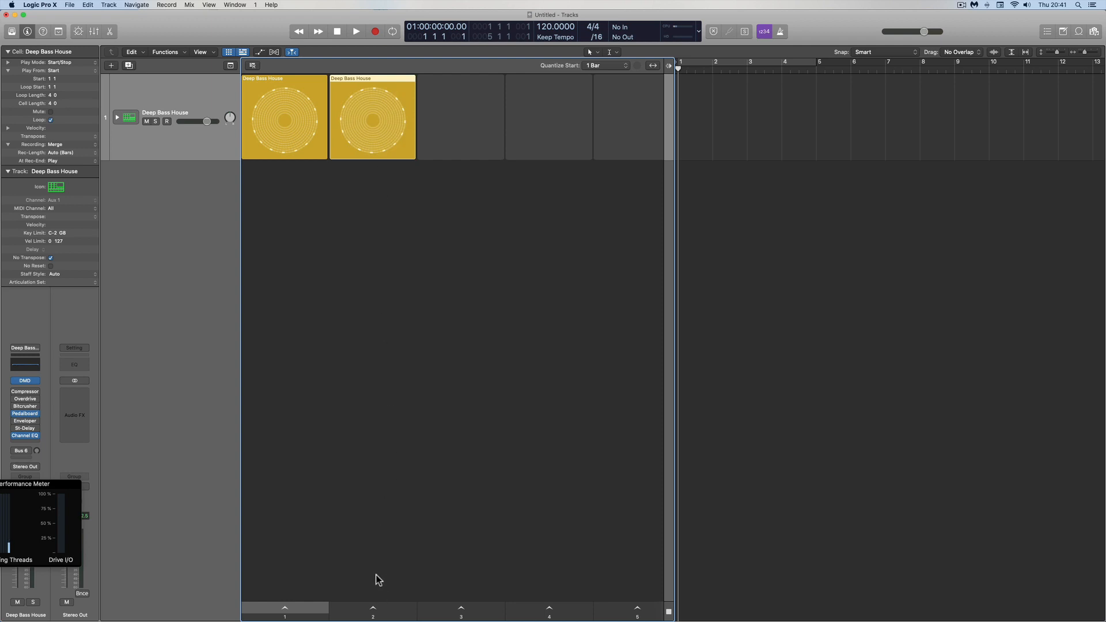
double_click(383, 79)
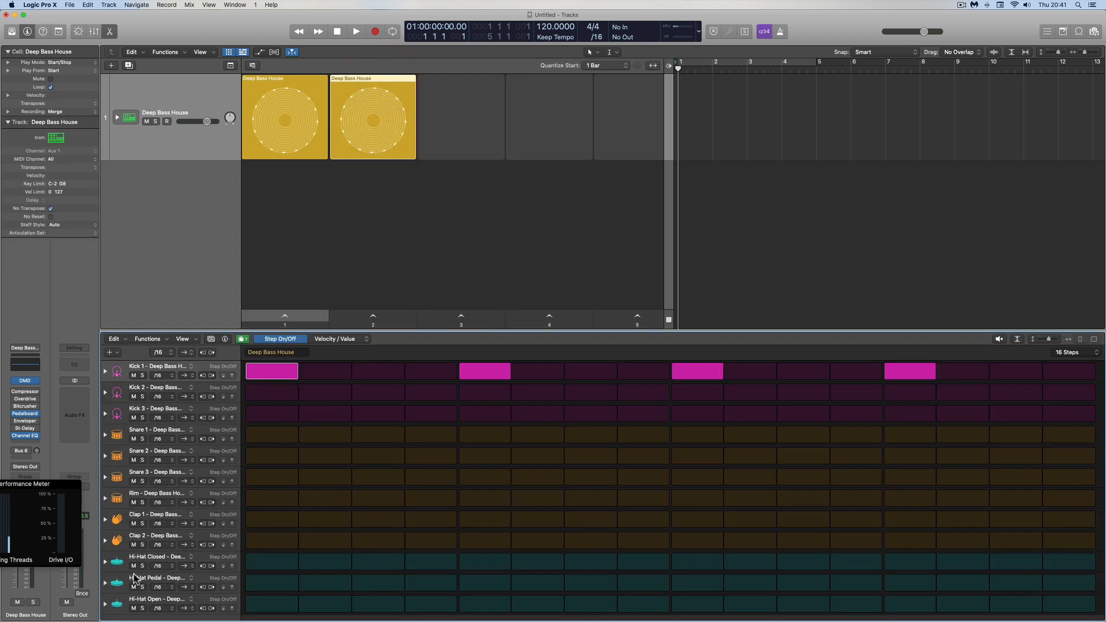
- Move the Hi-Hat Pedal row directly below Kick 1 and add its hits on steps 3, 7, 11 and 15
drag(126, 579, 126, 410)
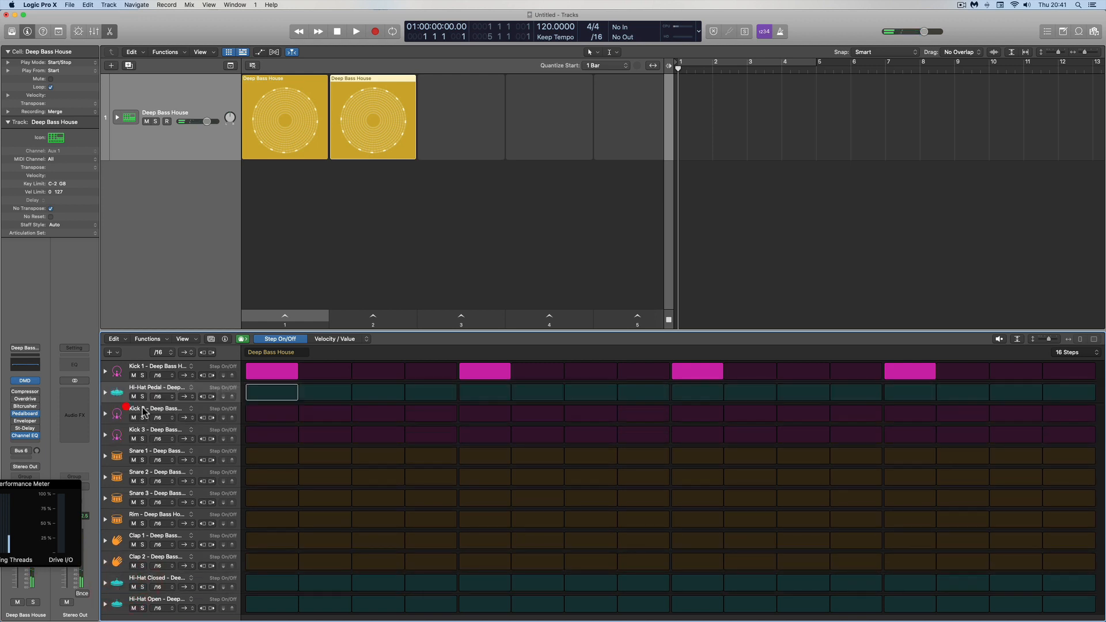
click(375, 394)
click(589, 392)
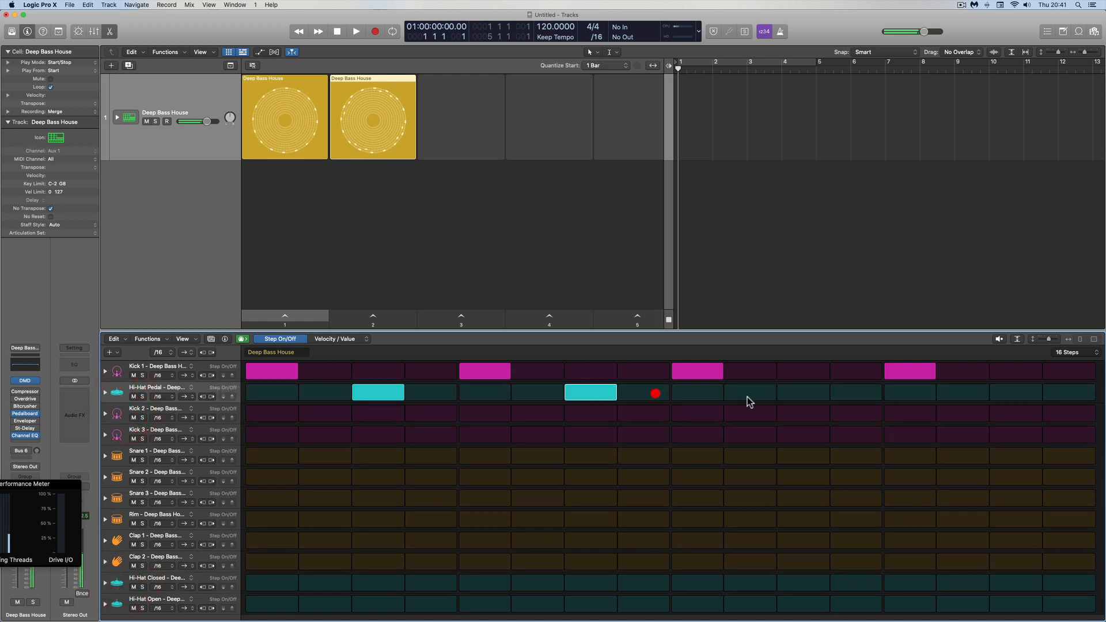
click(804, 393)
click(1030, 395)
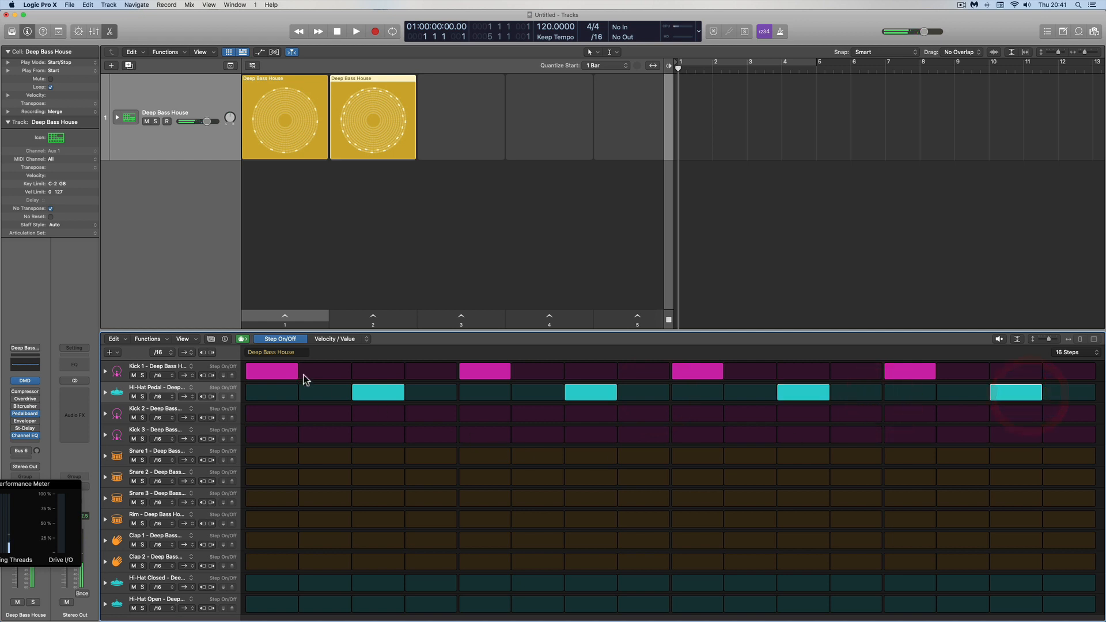
- Set the project tempo to 124 BPM, auditioning the scene 2 cell before and after the change
click(373, 120)
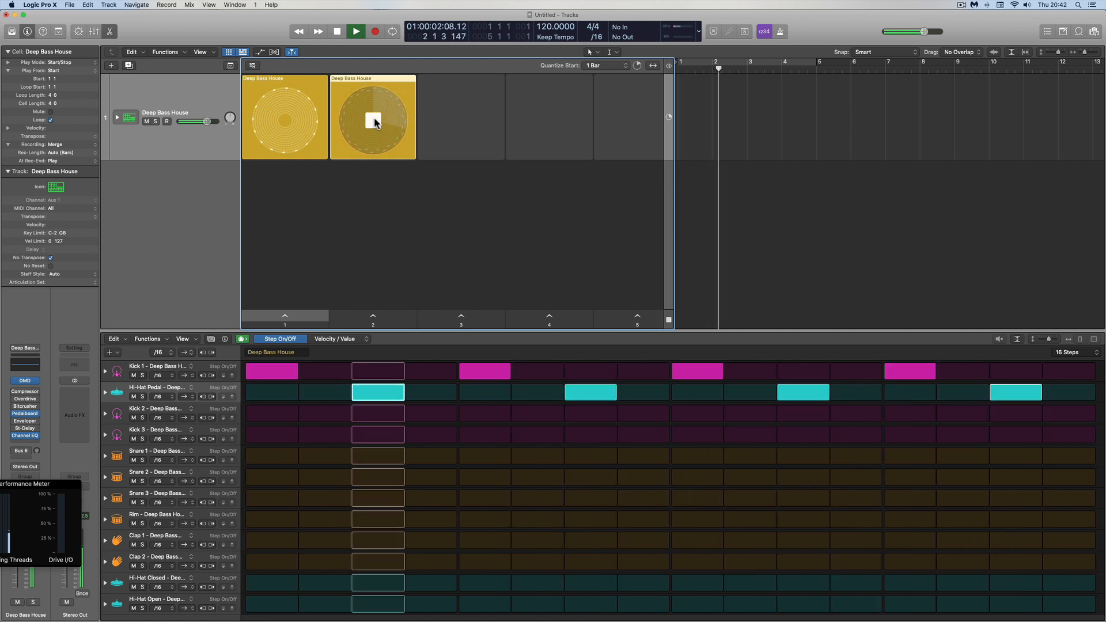
click(338, 32)
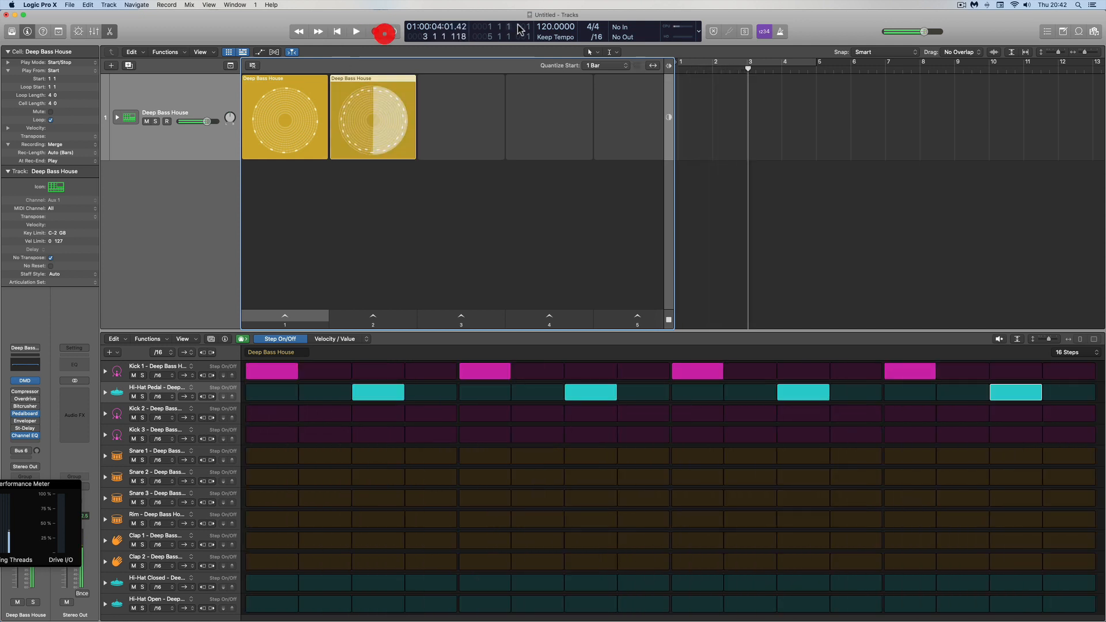
drag(547, 27, 546, 19)
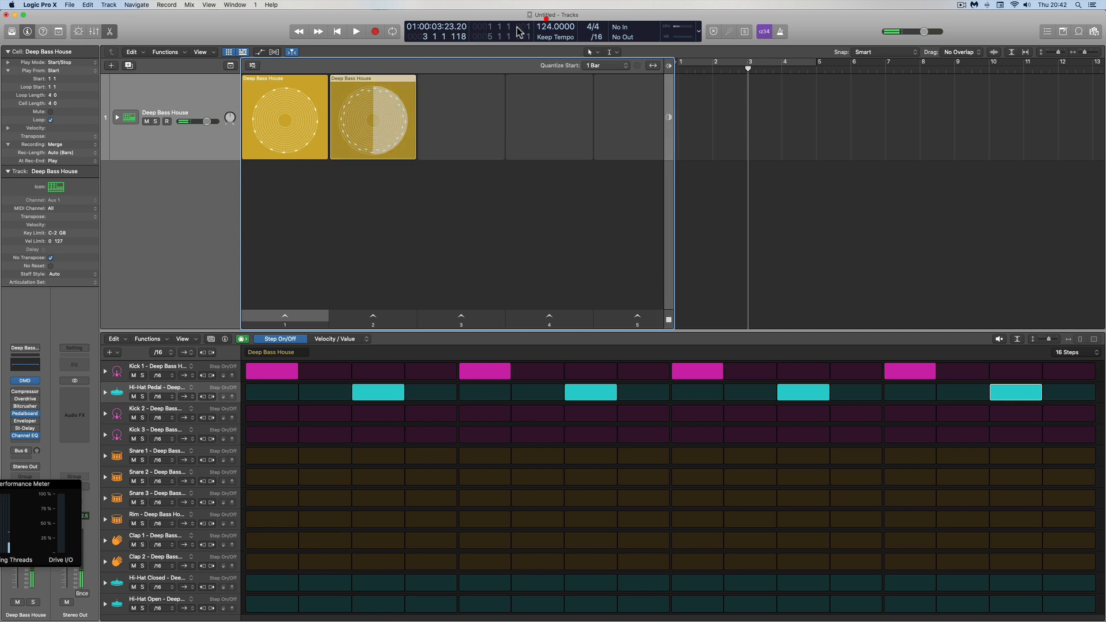
click(355, 32)
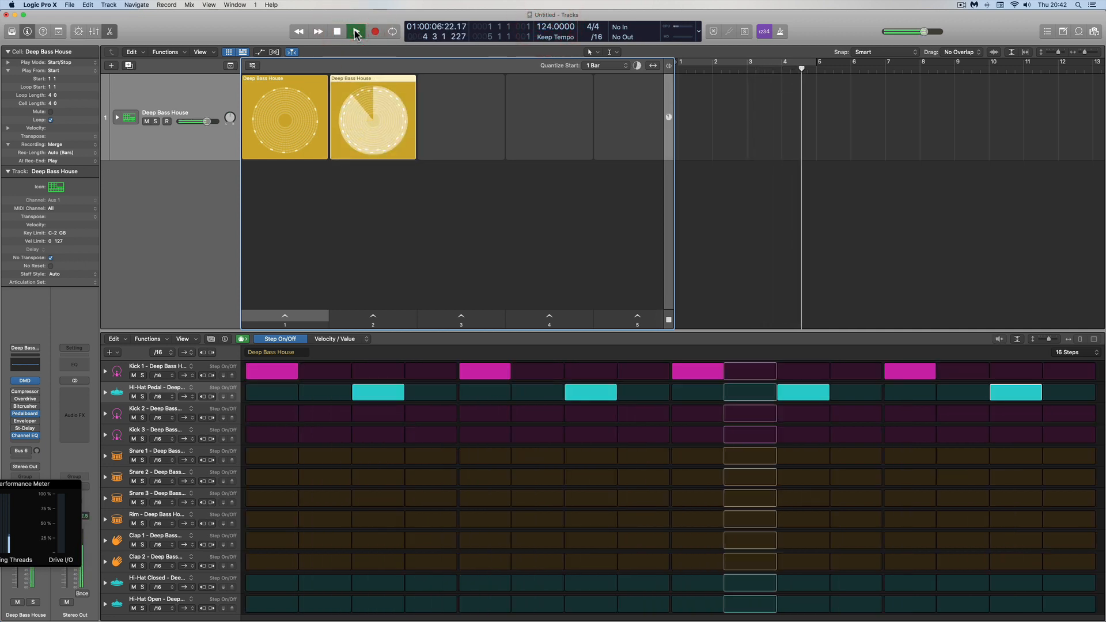
click(338, 32)
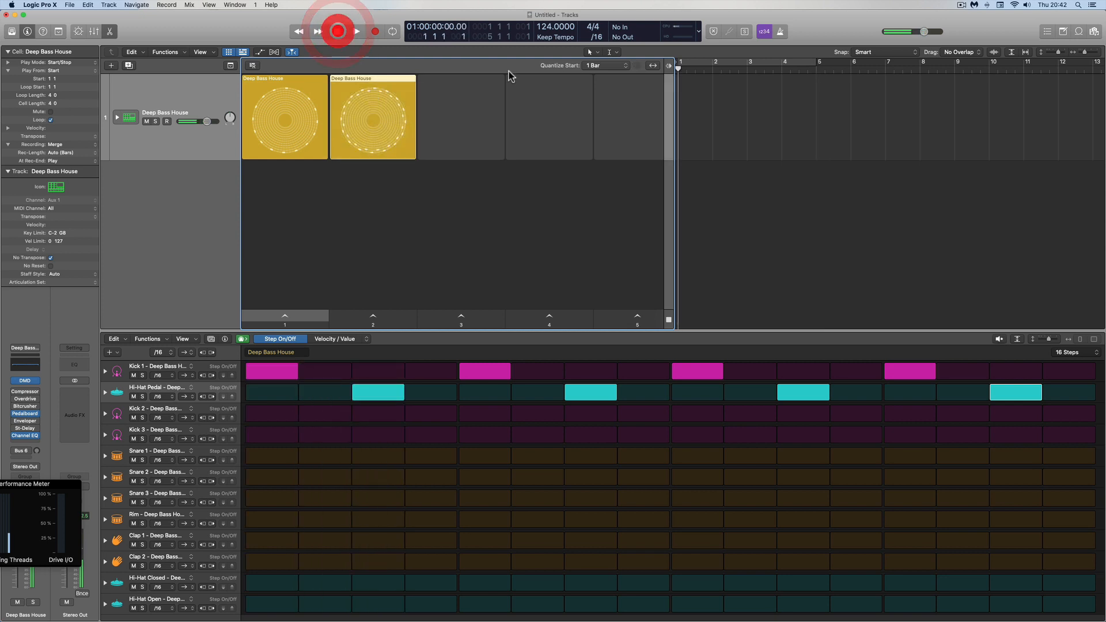
- Hide the Tracks area to show only the Live Loops grid, and duplicate the scene 2 cell into scene 3
click(242, 52)
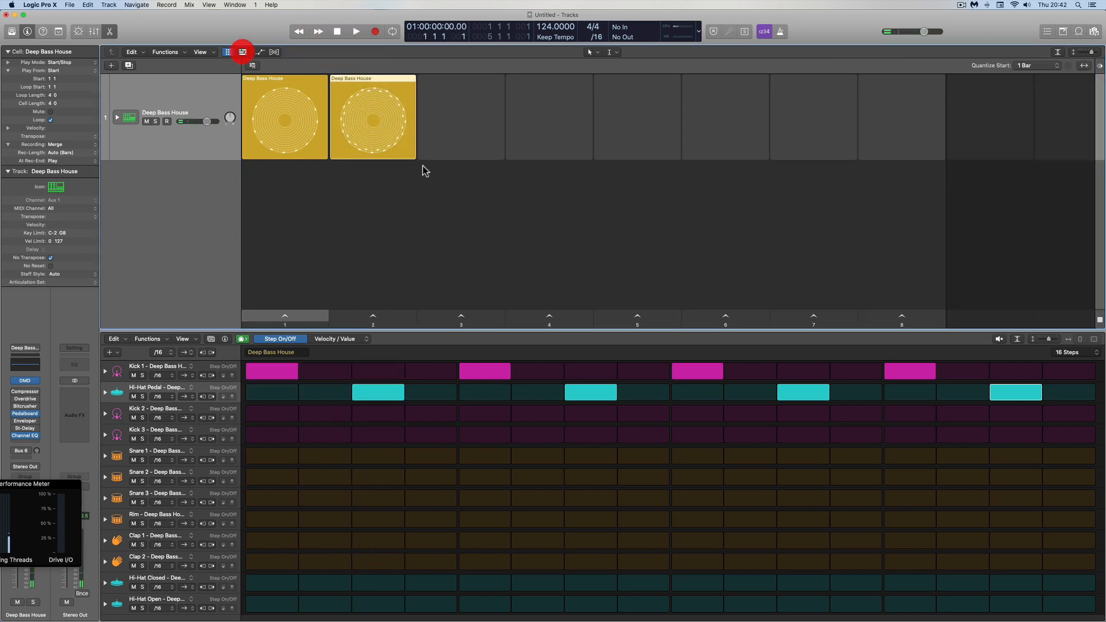
mouse_move(345, 129)
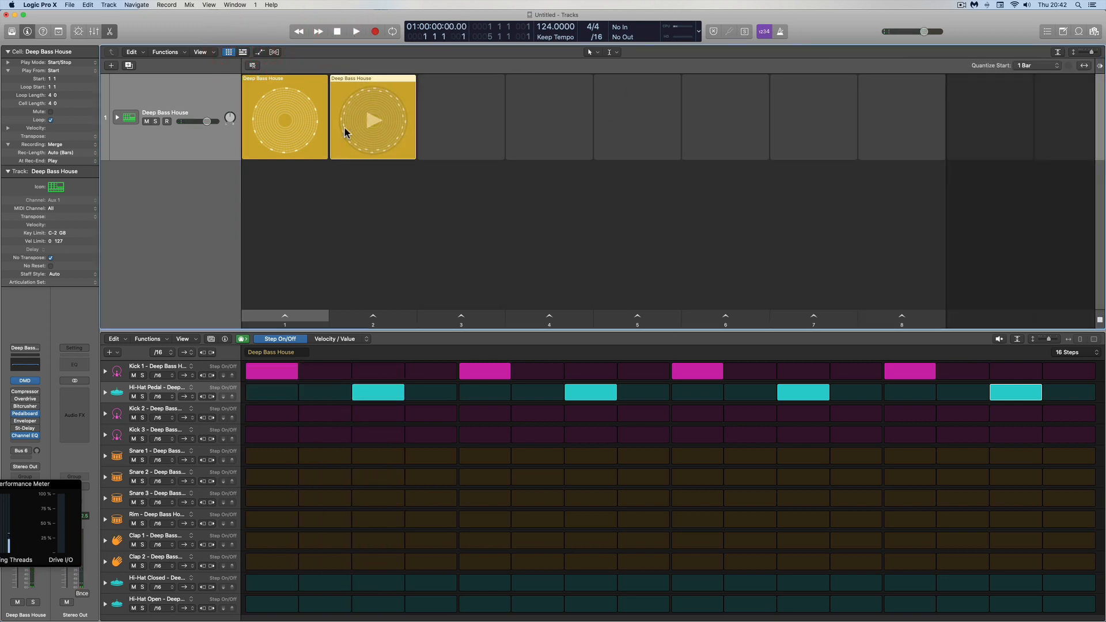
click(383, 76)
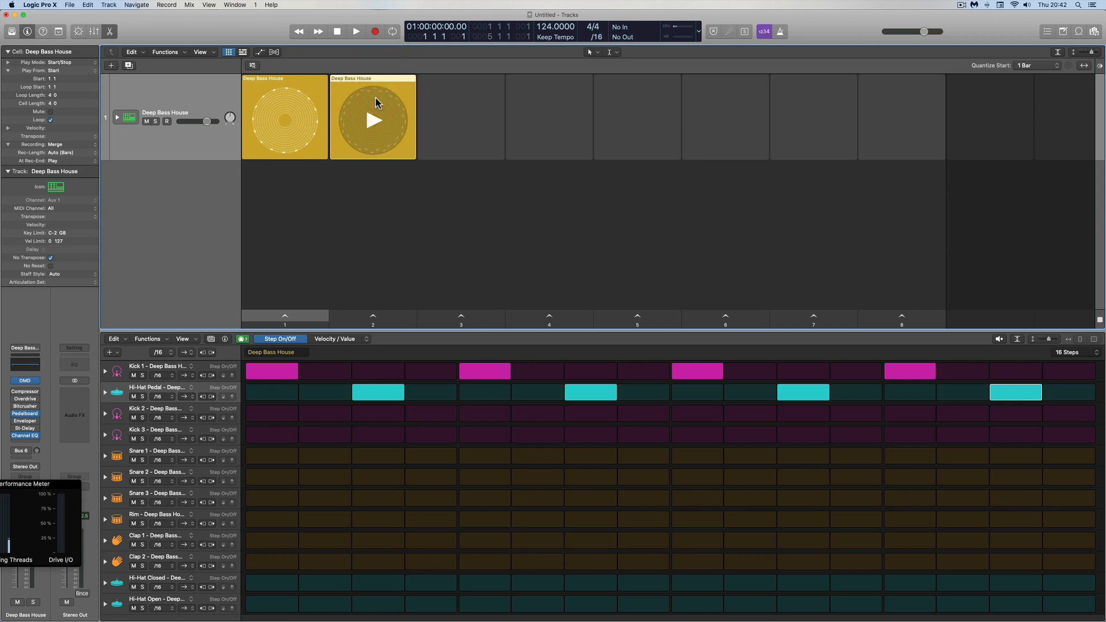
key(super+r)
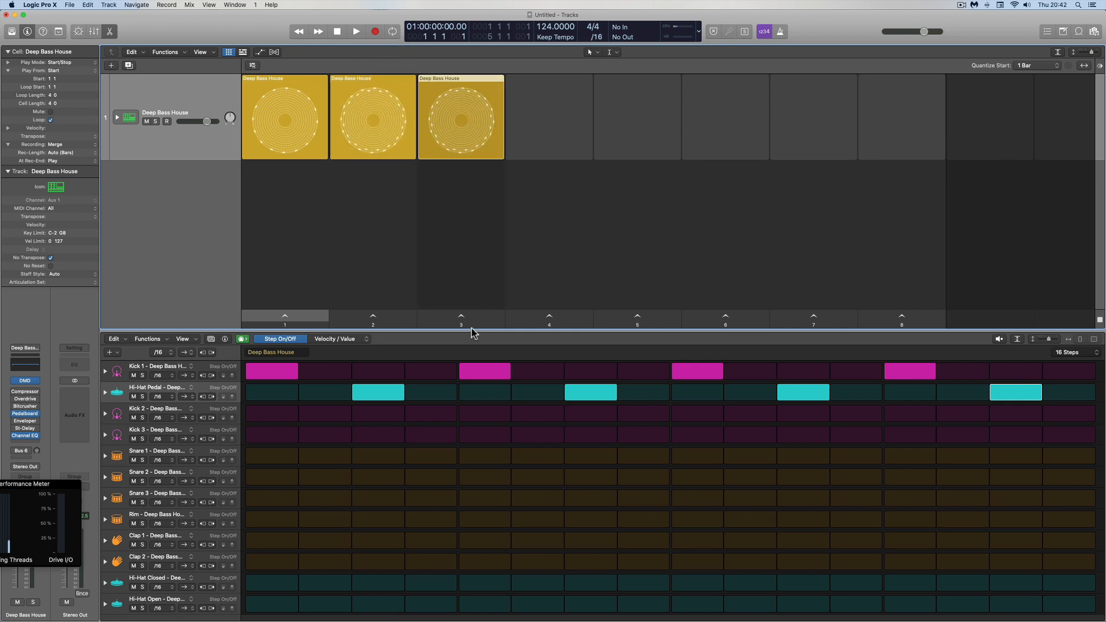
click(461, 81)
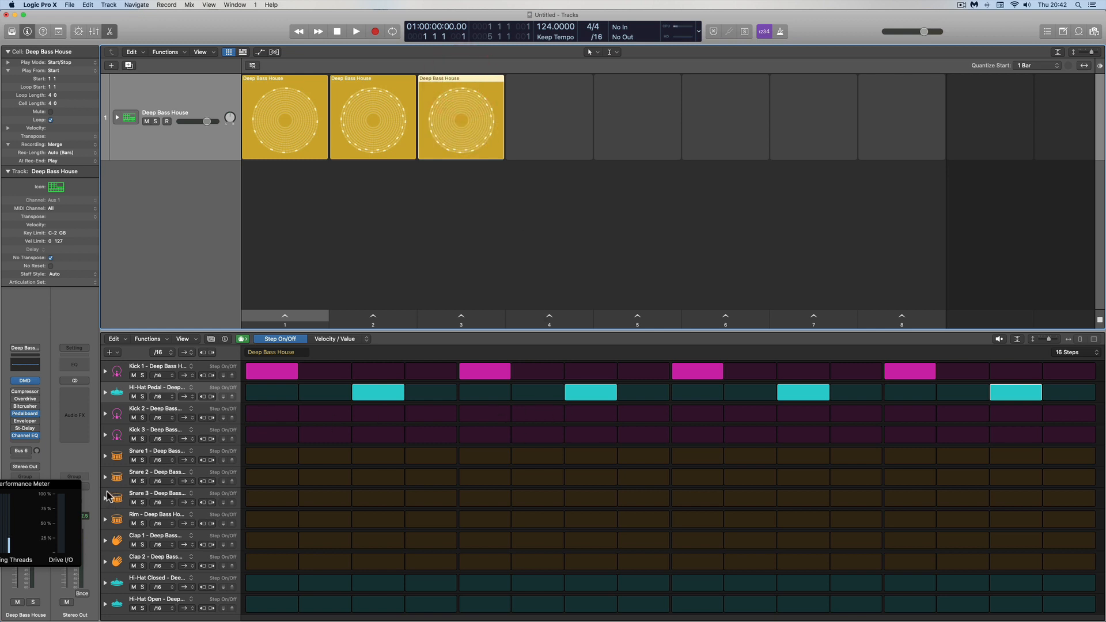
- Preview the snare sounds and move the Snare 3 row directly below Hi-Hat Pedal in the scene 3 cell
click(106, 478)
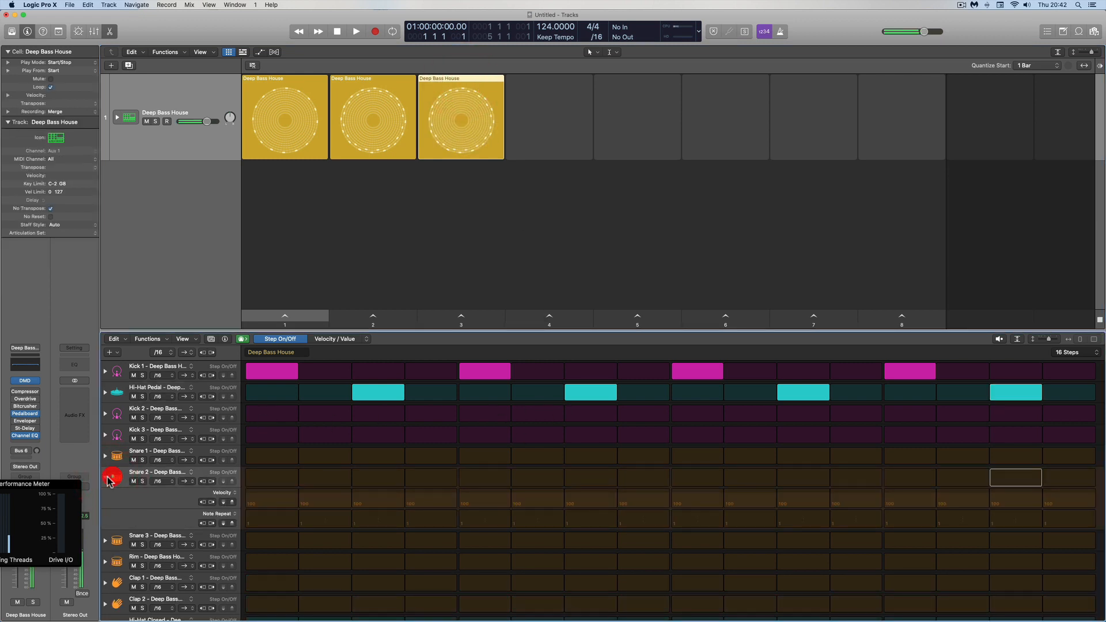
click(105, 477)
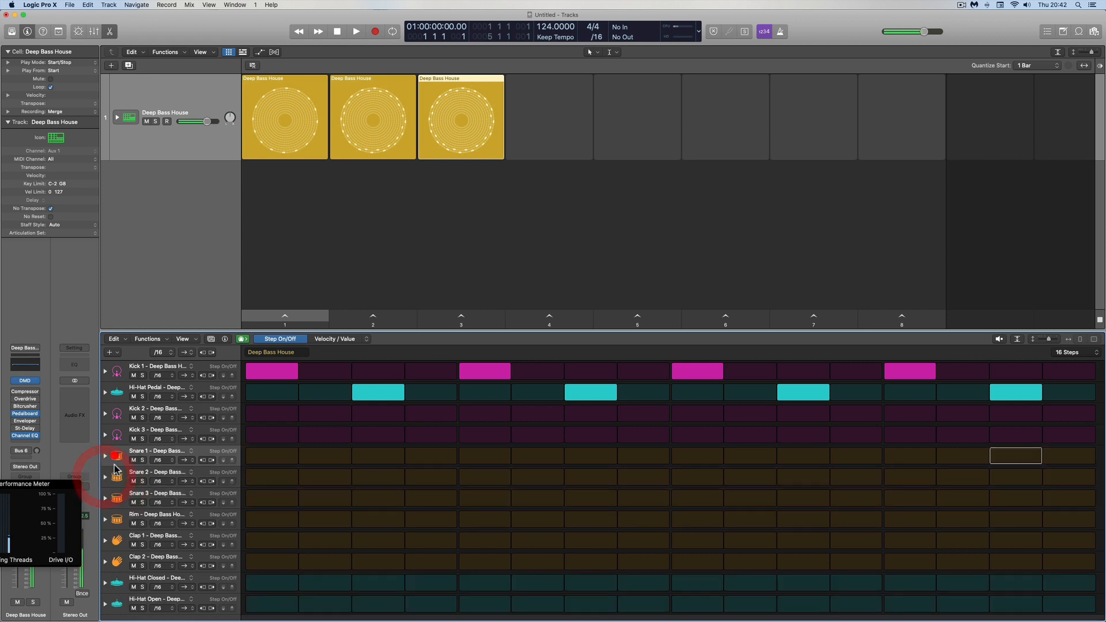
click(117, 498)
drag(121, 496, 125, 406)
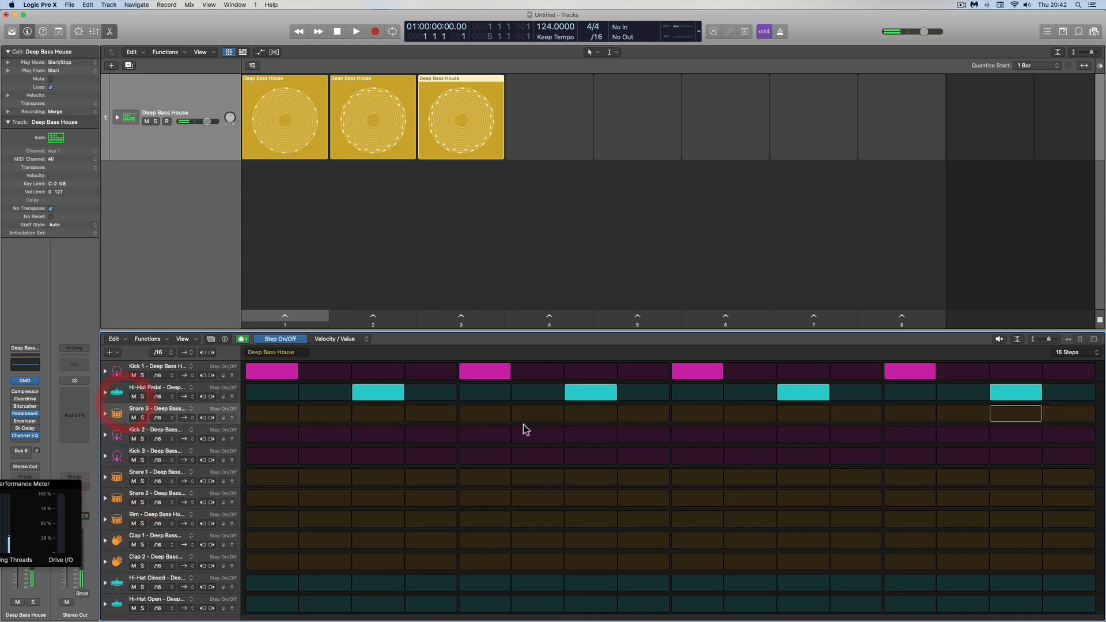
- Add Snare 3 hits on steps 5, 10 and 13 of the scene 3 pattern
click(502, 414)
click(694, 412)
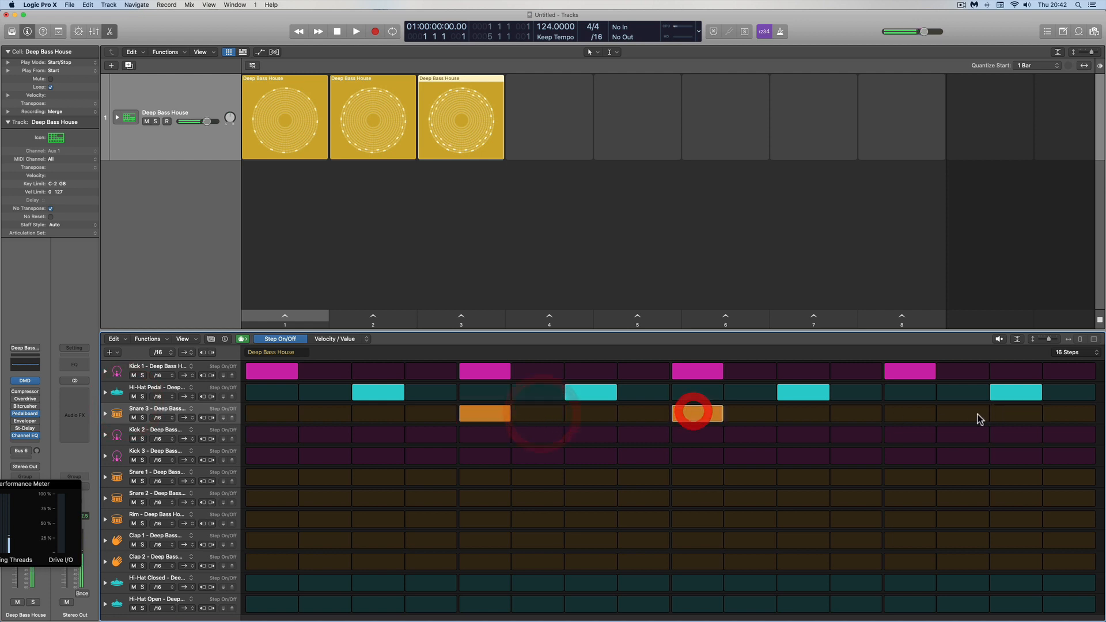
click(900, 415)
click(710, 414)
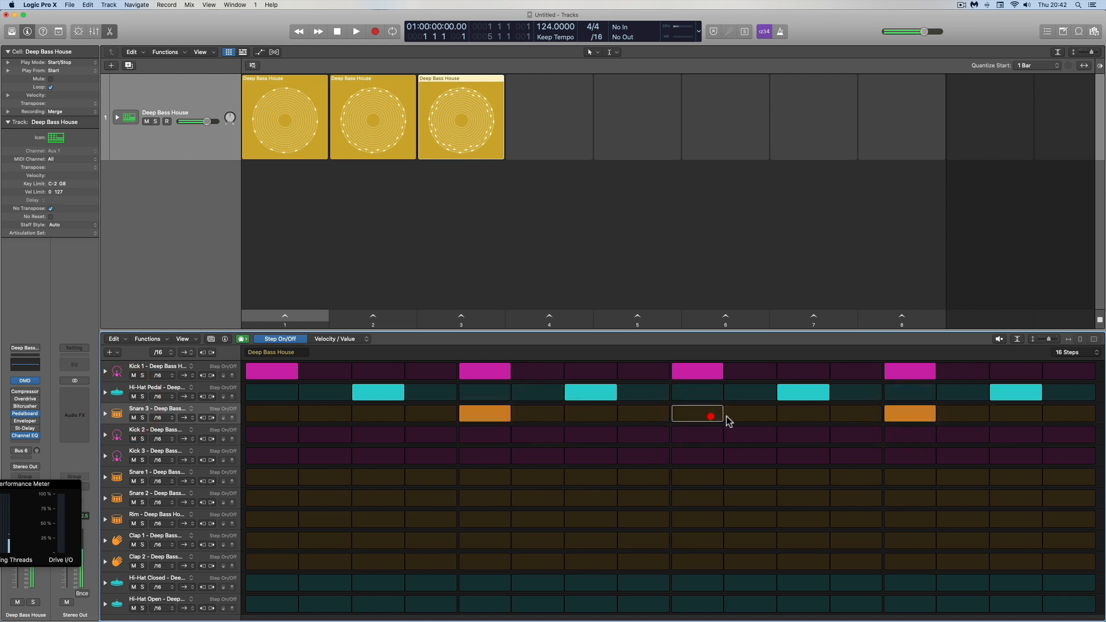
click(744, 415)
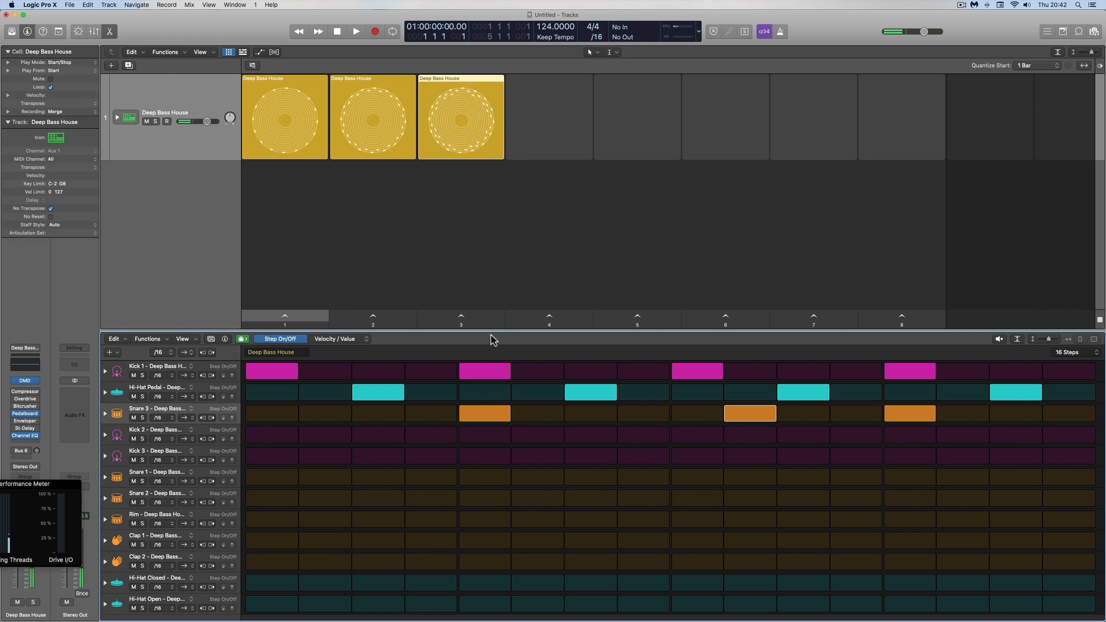
- Play the scene 3 cell to audition the kick, hi-hat and snare pattern, stop playback, and hide the editor
click(460, 121)
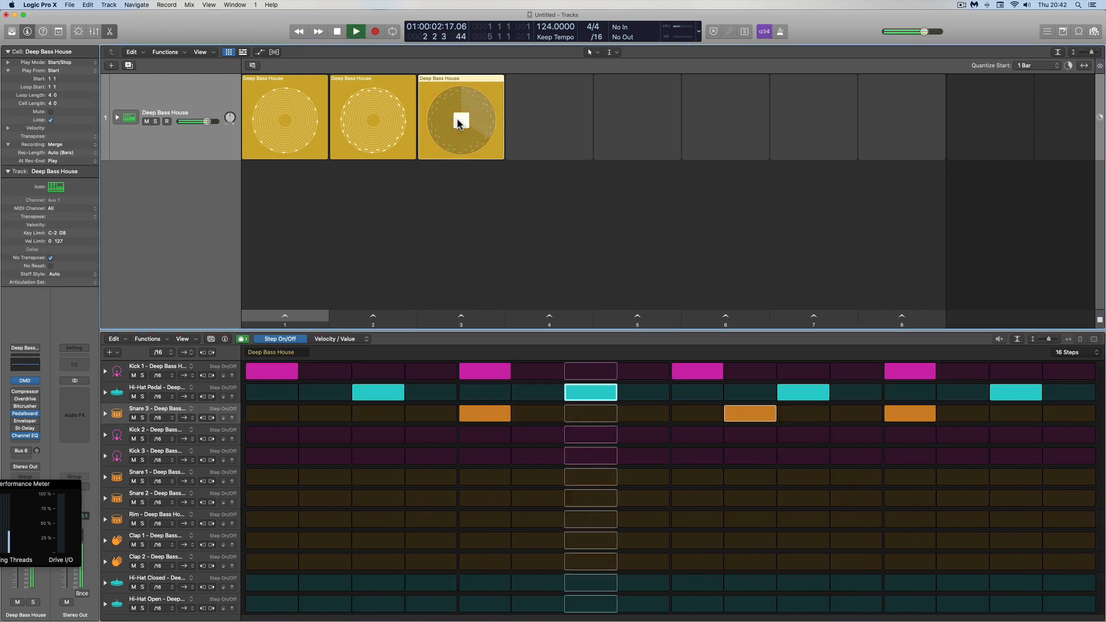
click(338, 32)
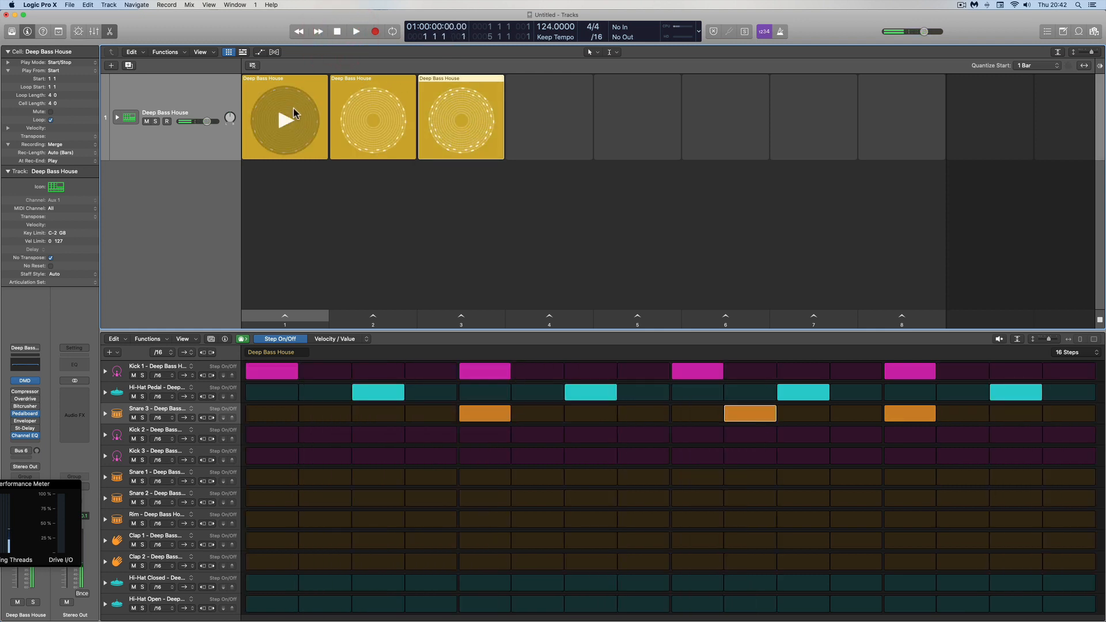
mouse_move(377, 119)
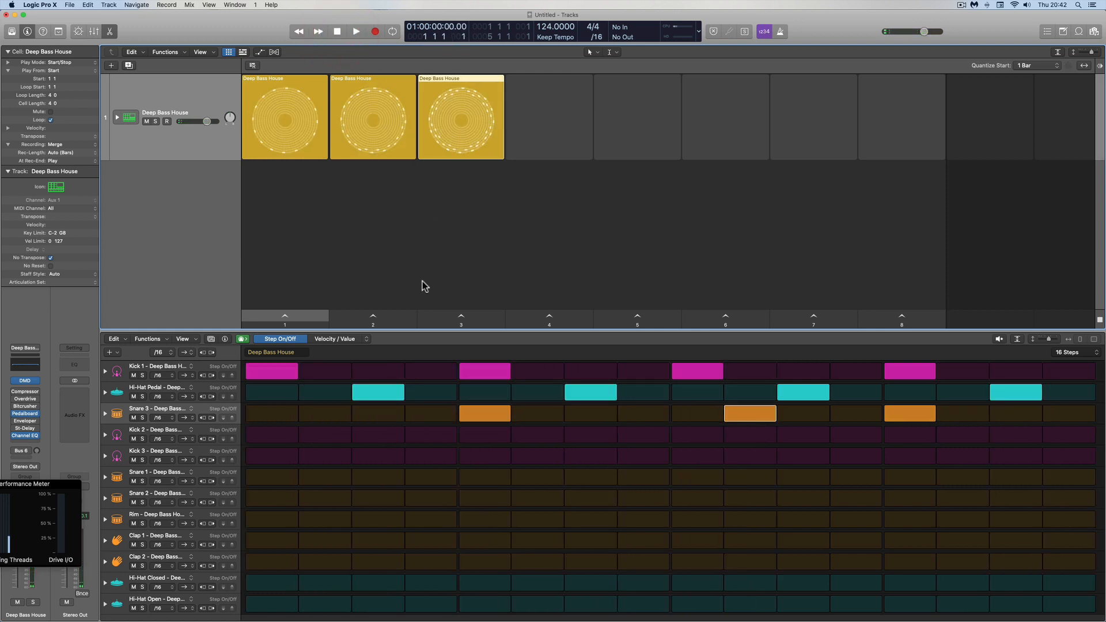
click(110, 32)
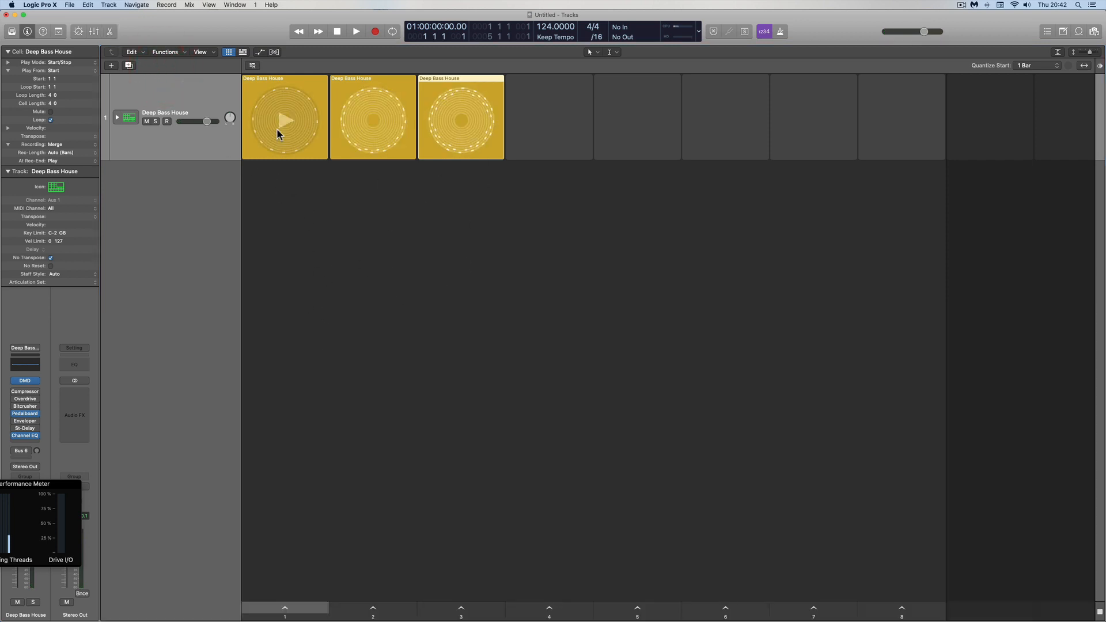
- Examine the available Quantize Start values for the Live Loops grid
click(1047, 65)
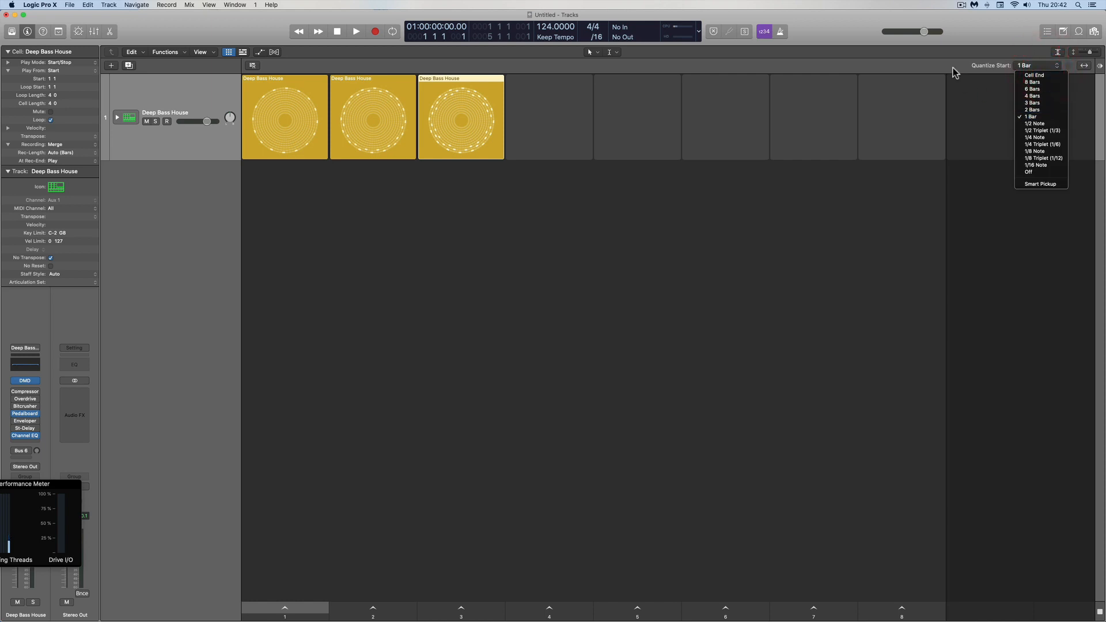
click(840, 74)
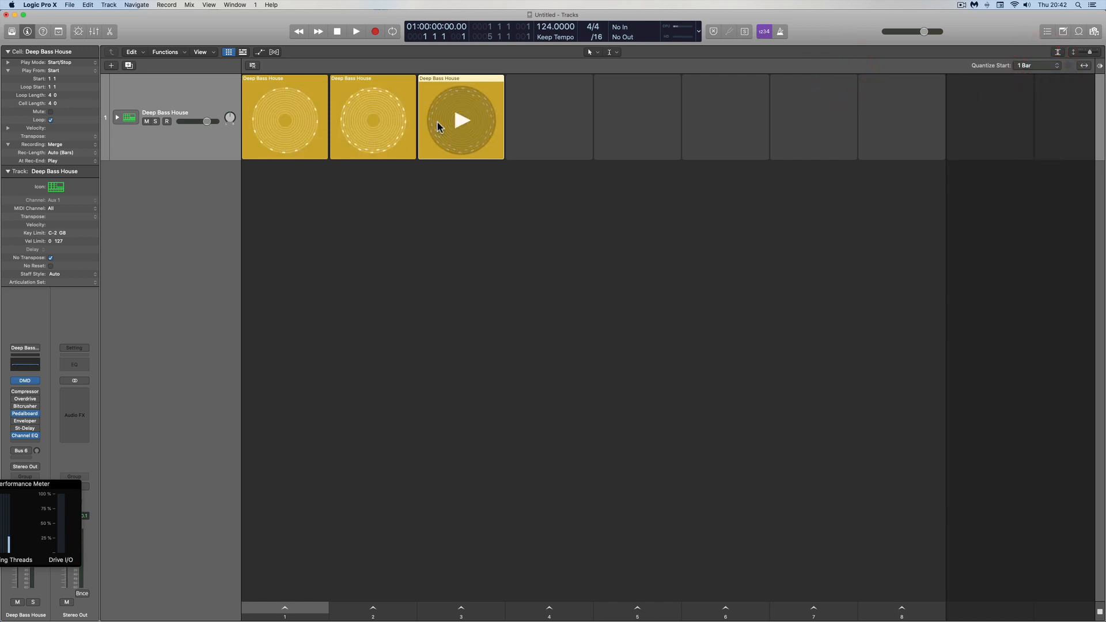
click(1044, 67)
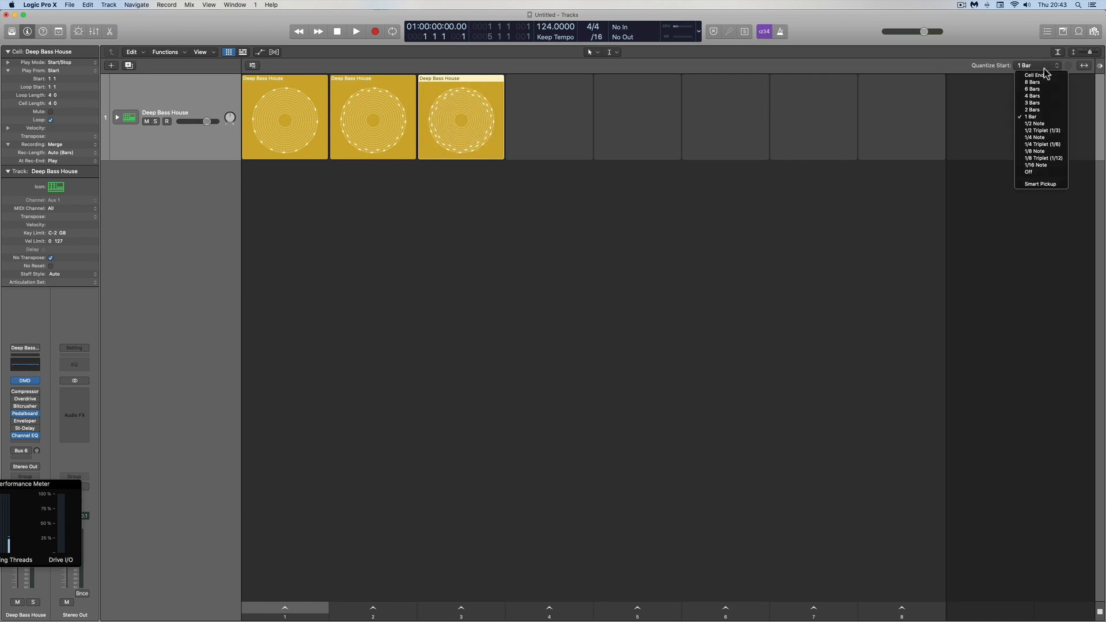
click(948, 67)
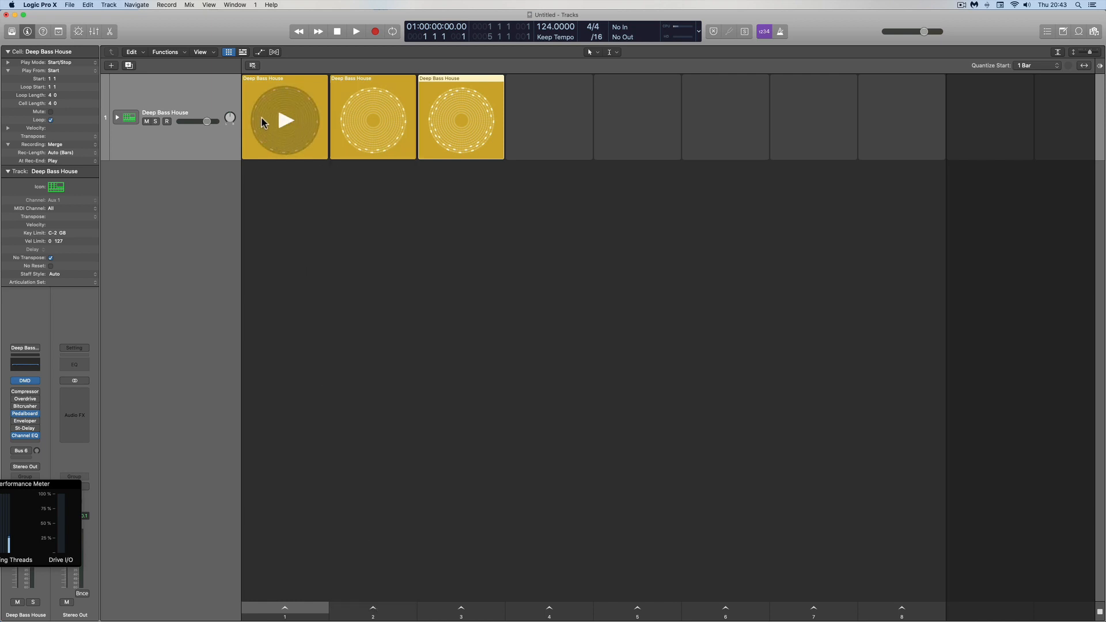
- Trigger scenes 1, 2 and 3 in succession to hear the drum pattern build up
click(286, 605)
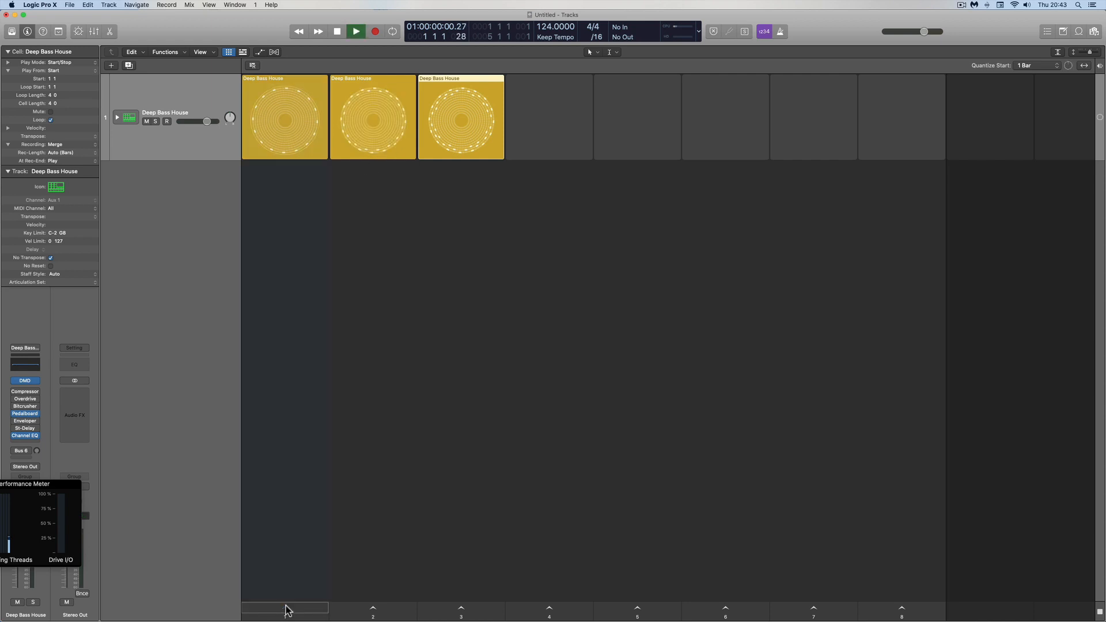
click(375, 608)
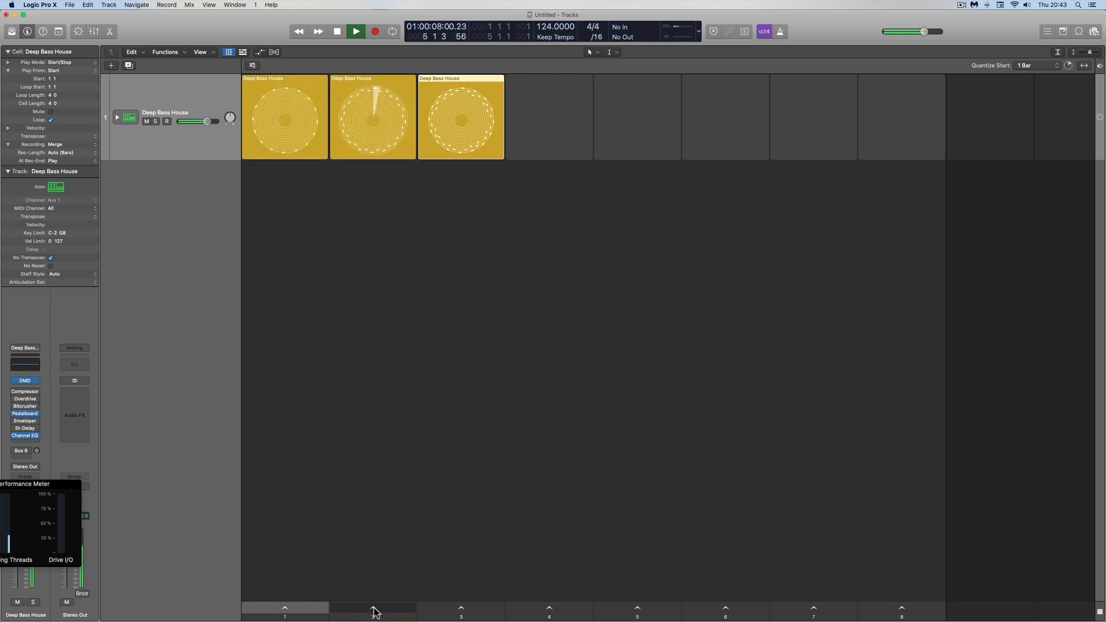
click(444, 612)
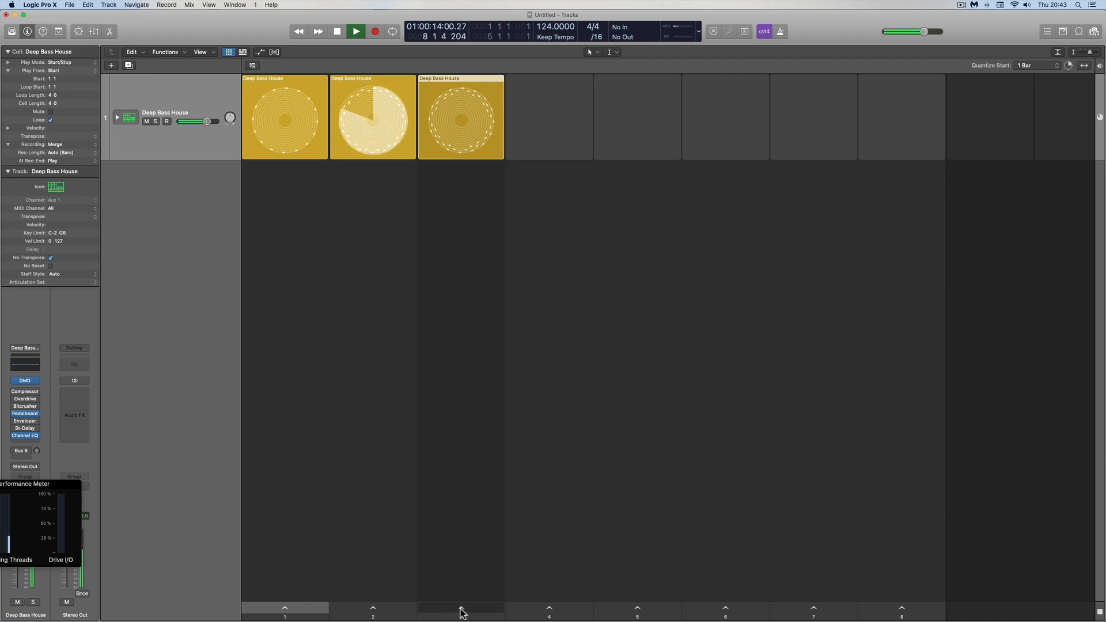
- Finish the scene 3 audition, replay scenes 1, 2 and 3 in succession, and stop playback with no cell left queued
click(461, 612)
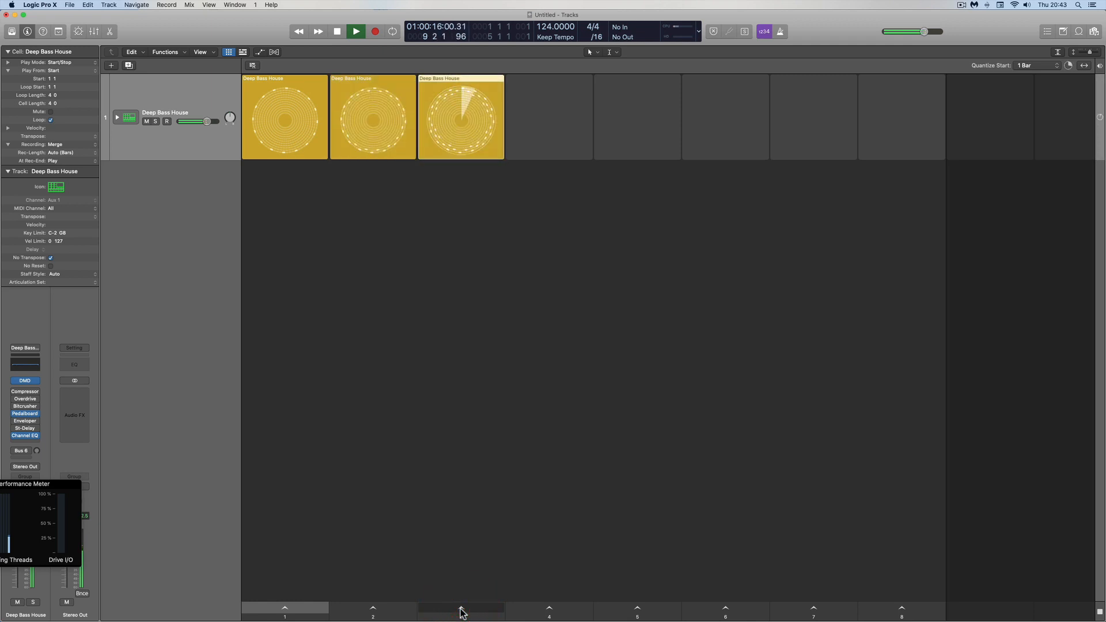
click(337, 31)
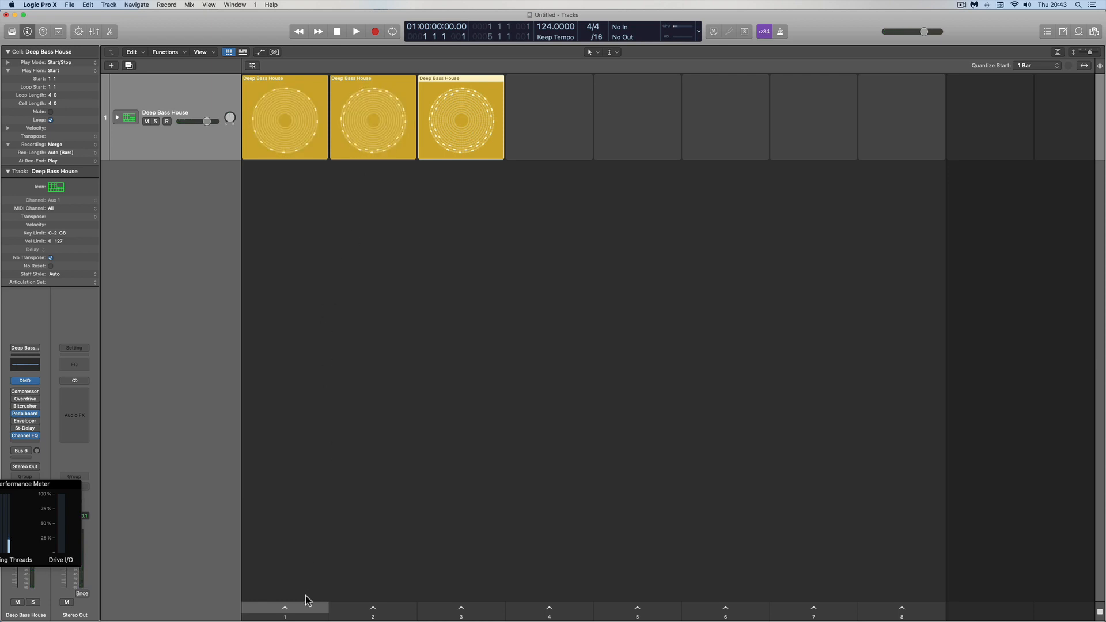
click(284, 607)
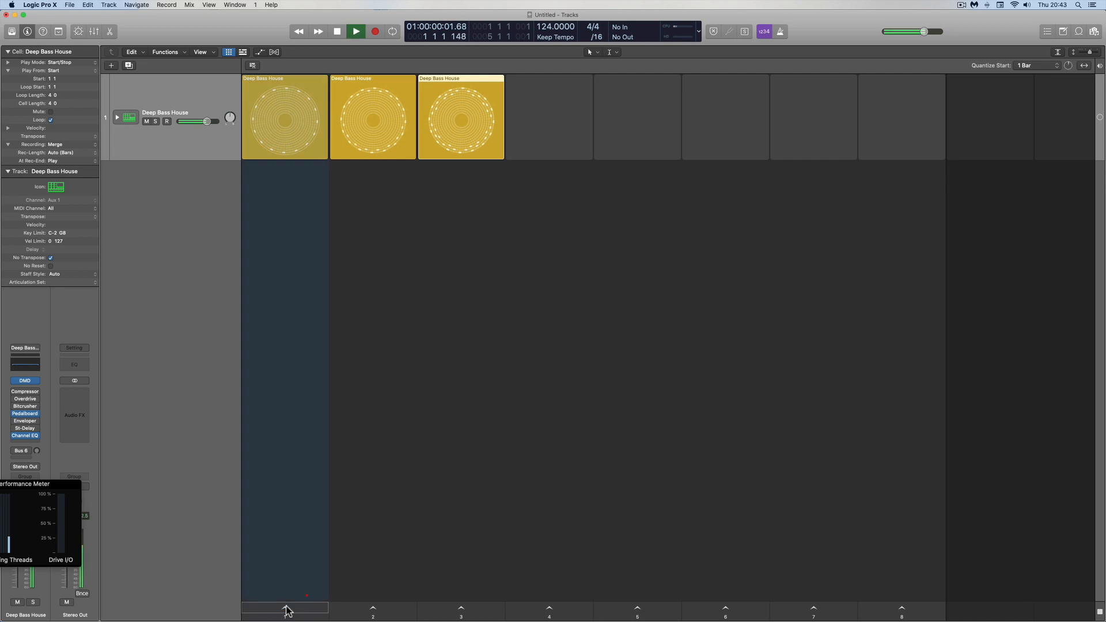
click(373, 610)
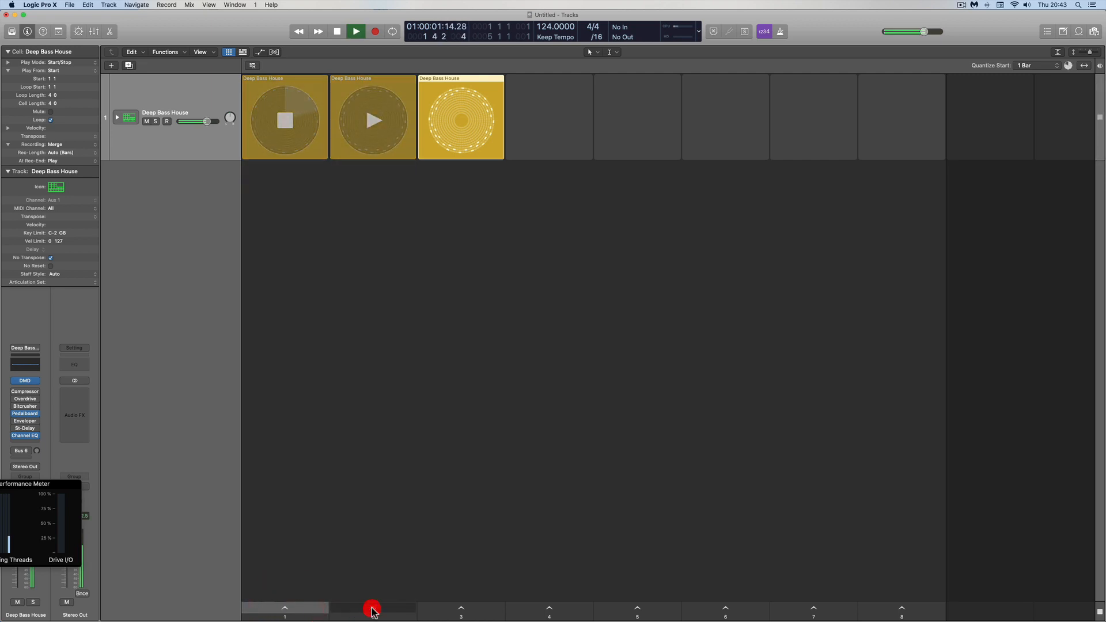
click(465, 611)
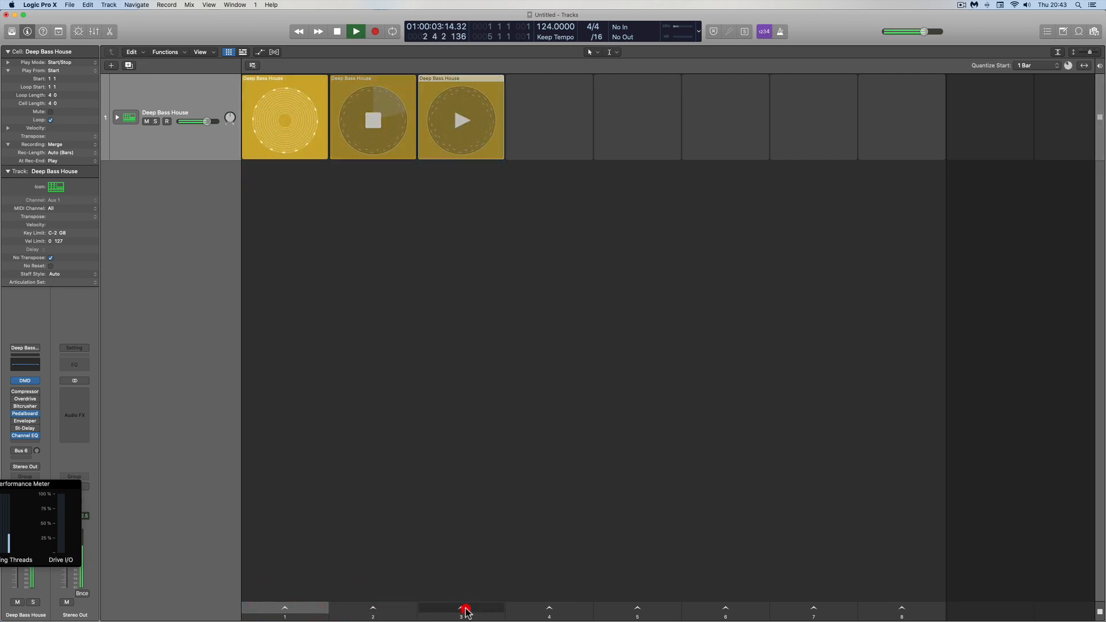
click(337, 32)
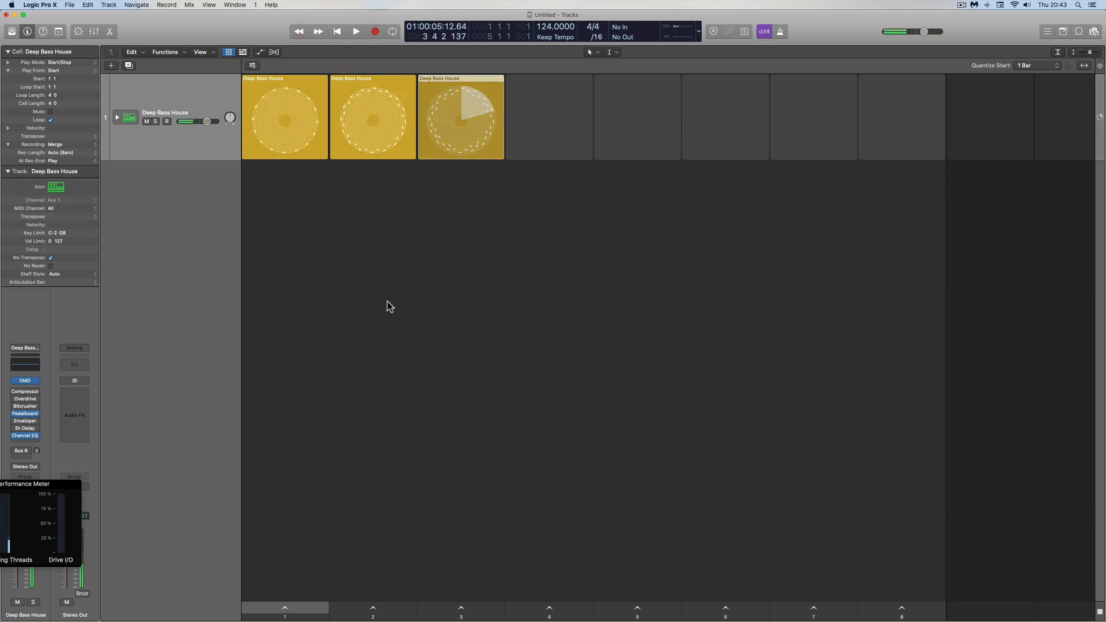
mouse_move(279, 108)
click(338, 33)
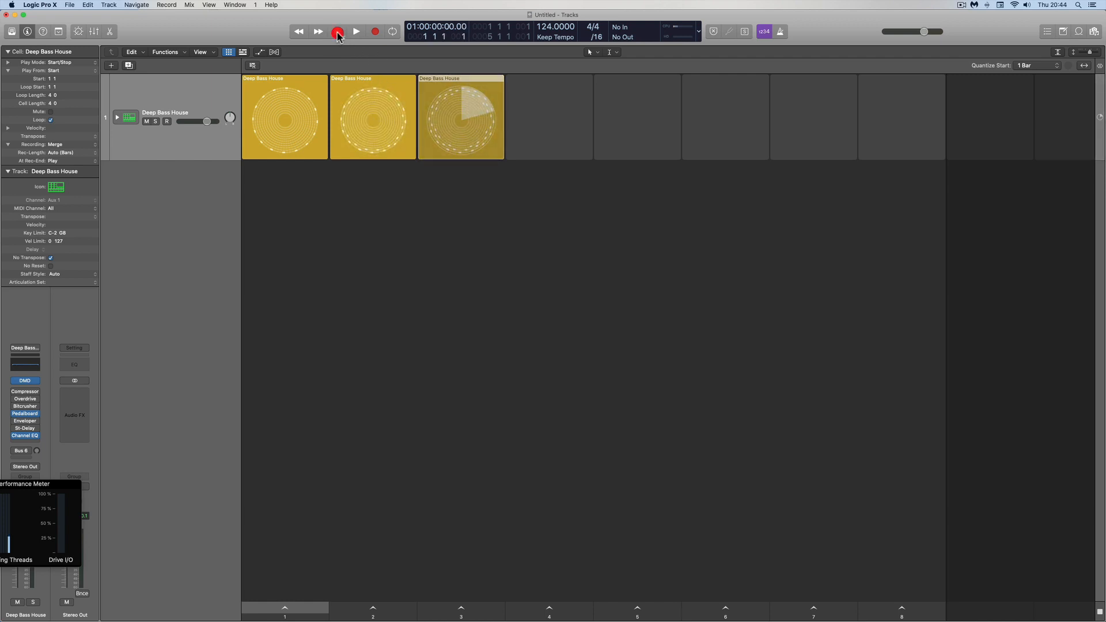
click(338, 32)
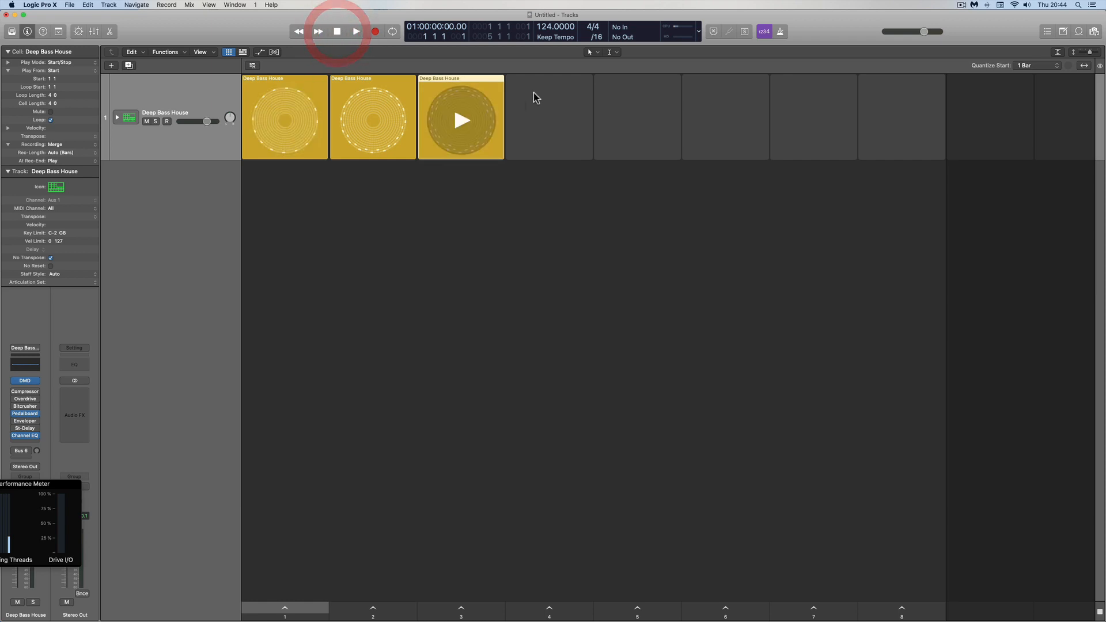
- Add a software instrument track with the Progressive House Bass patch from the EDM Bass synthesizer sounds, and hide the Library
click(115, 67)
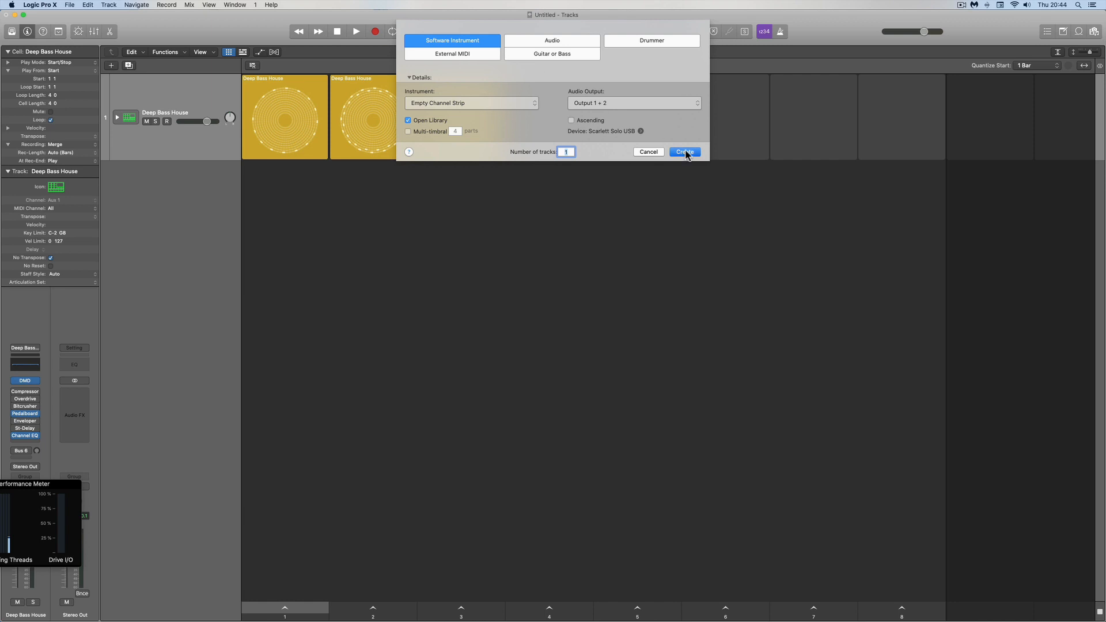
click(685, 152)
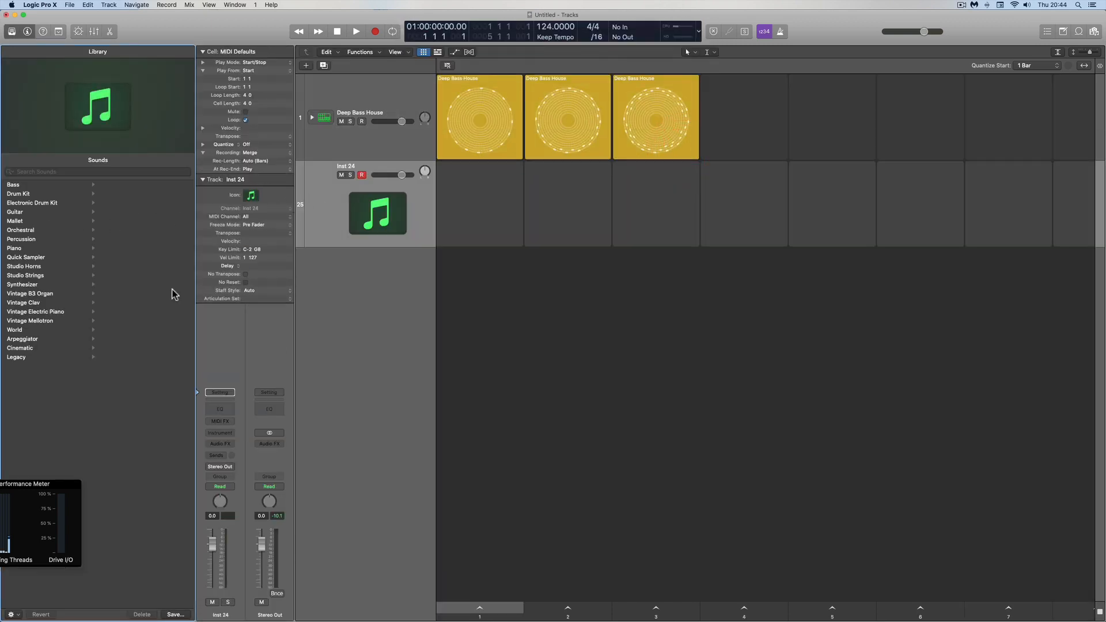
click(32, 284)
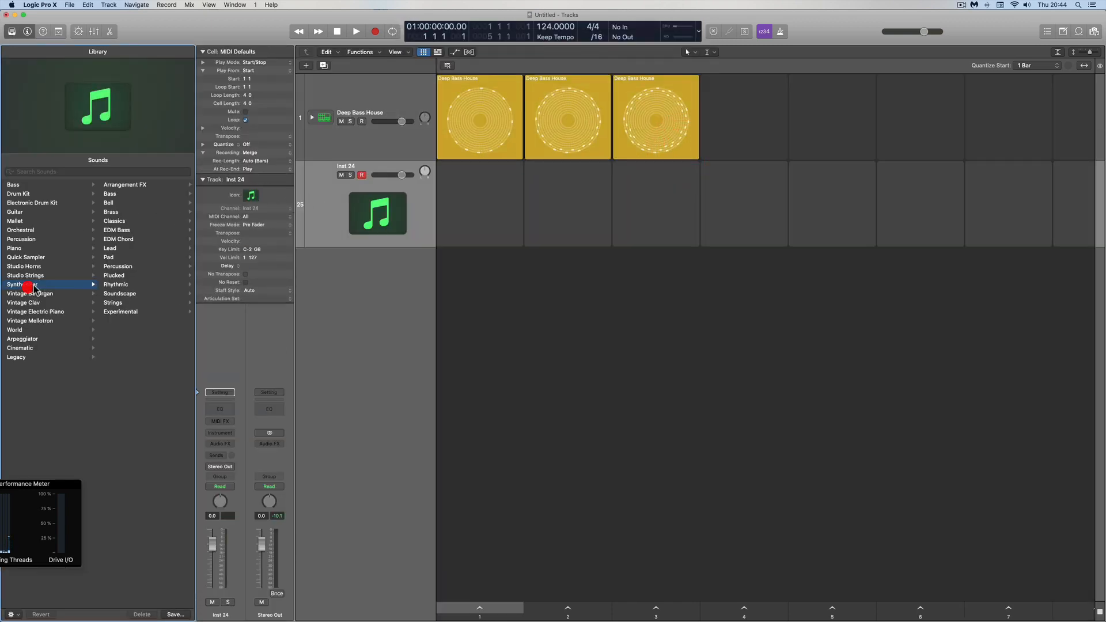
click(119, 230)
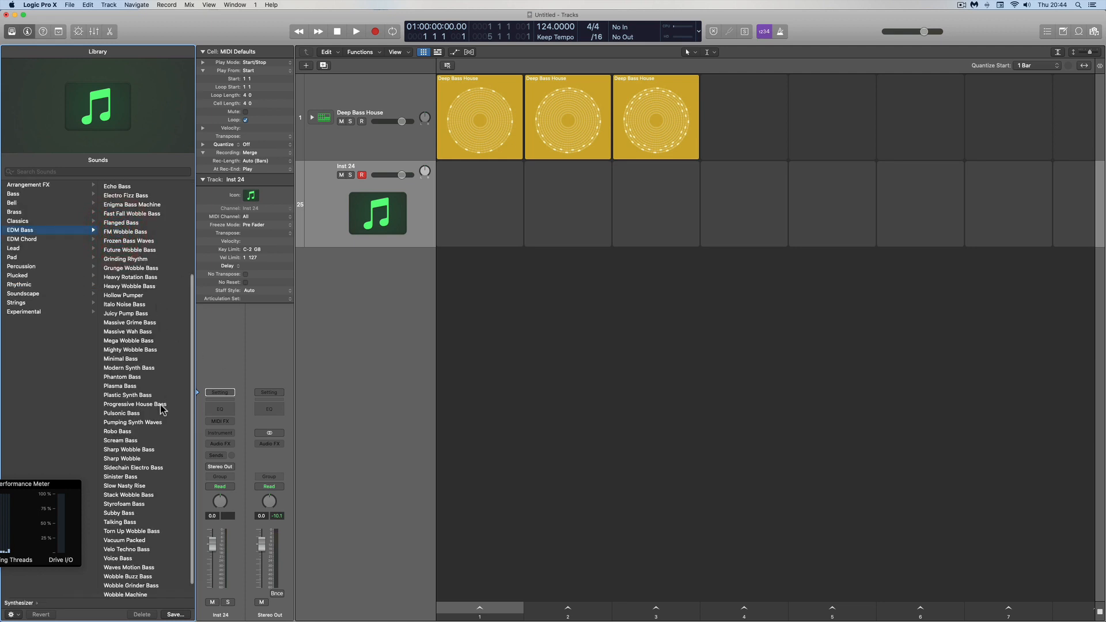
click(135, 404)
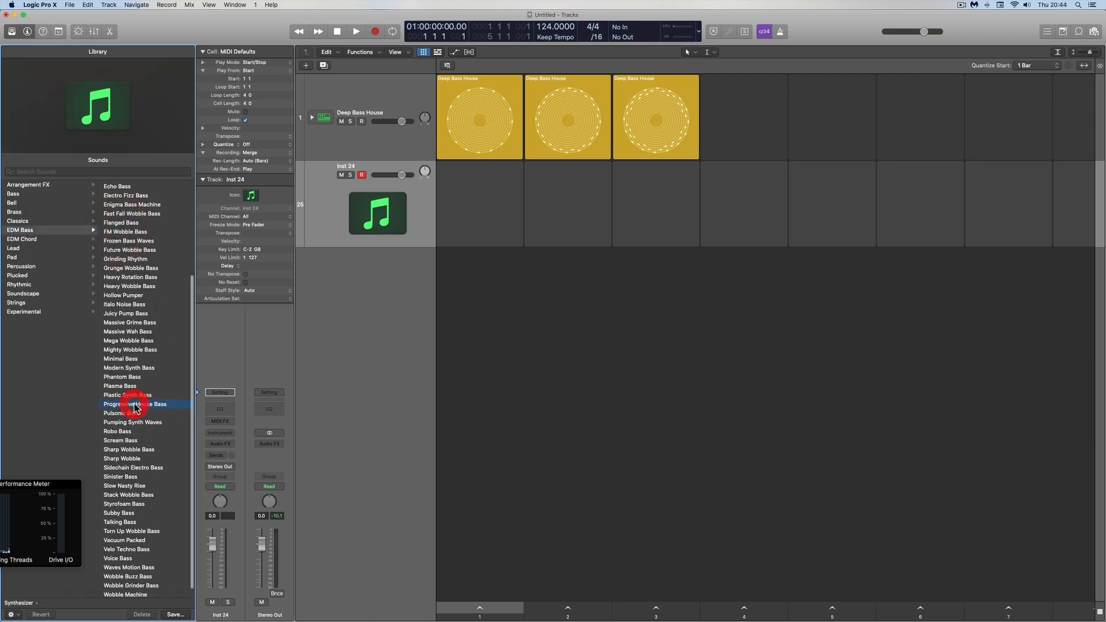
click(10, 31)
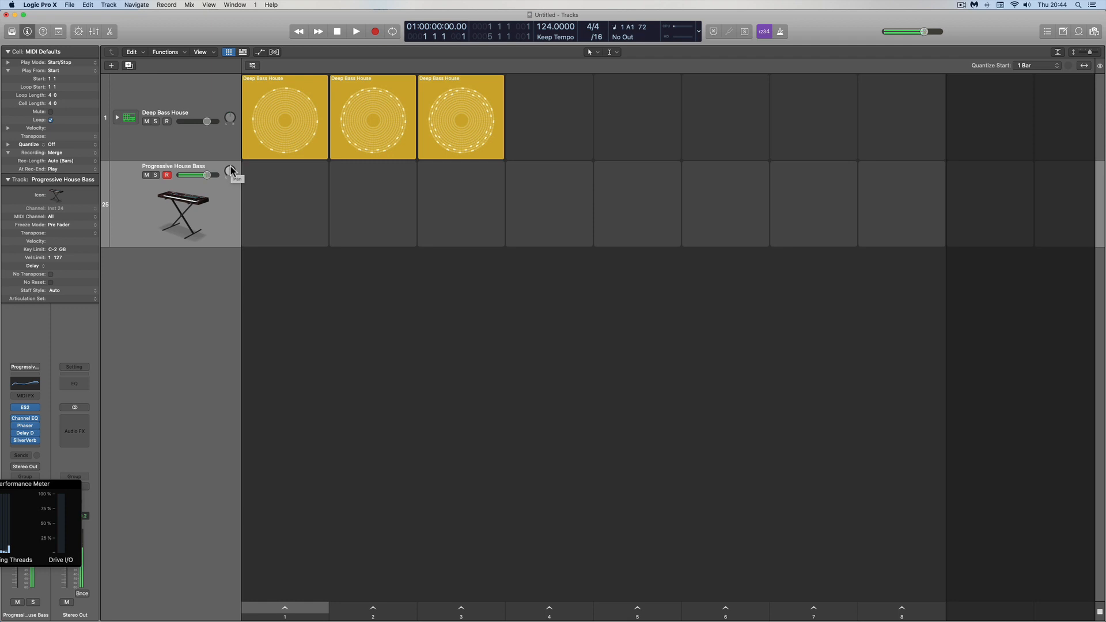
click(266, 128)
click(282, 214)
click(341, 33)
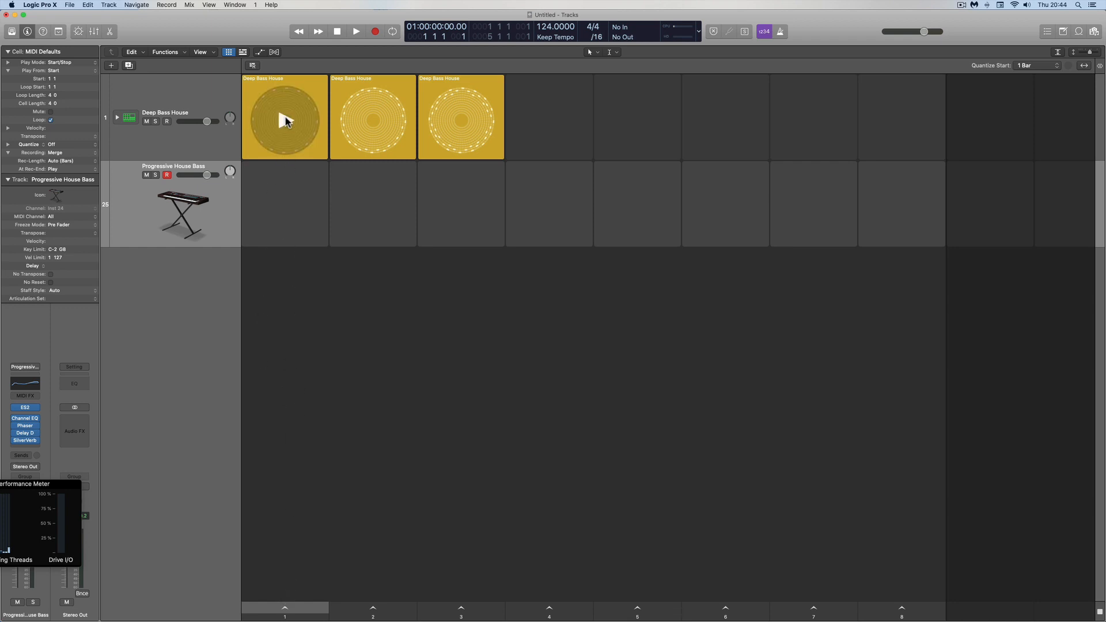
click(337, 33)
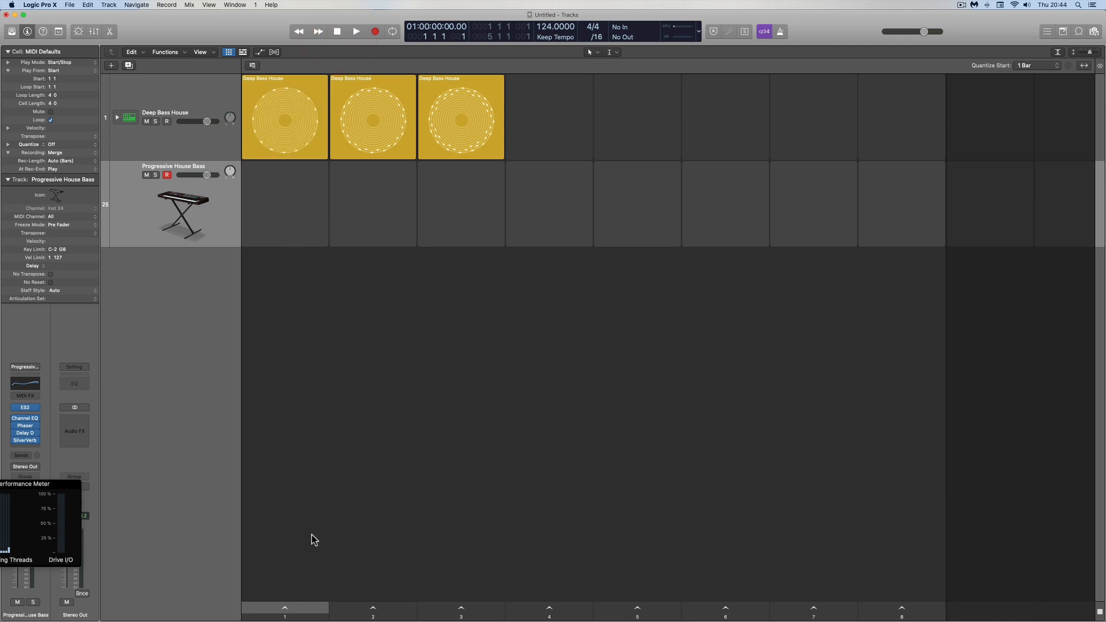
- Queue scene 1, record a four-bar bass line into its Progressive House Bass cell alongside the drums, and stop playback
right_click(283, 611)
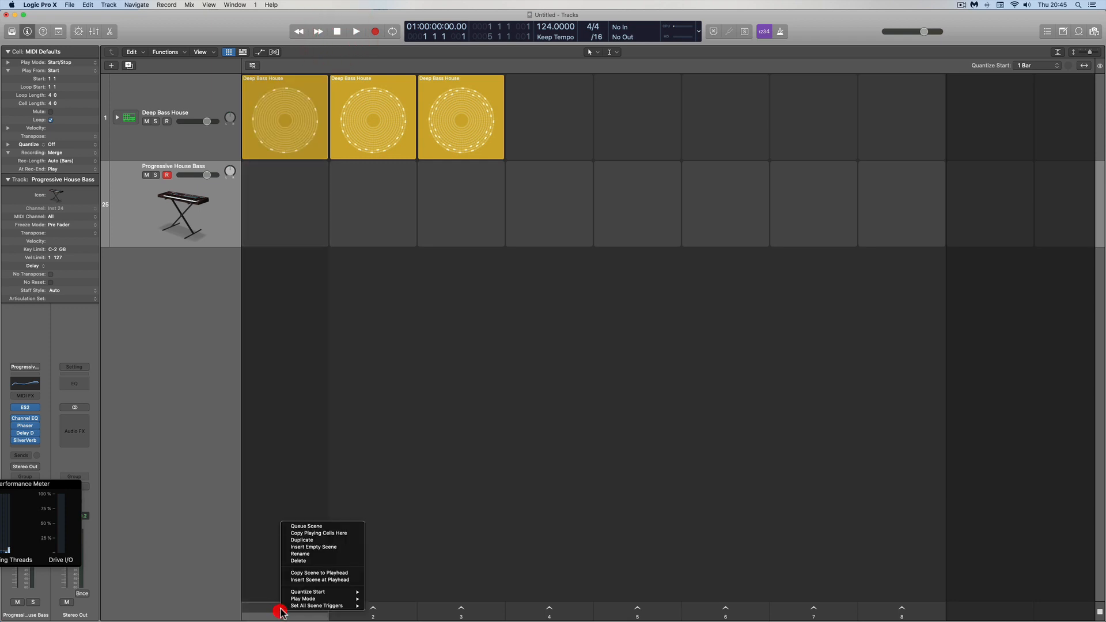
click(315, 527)
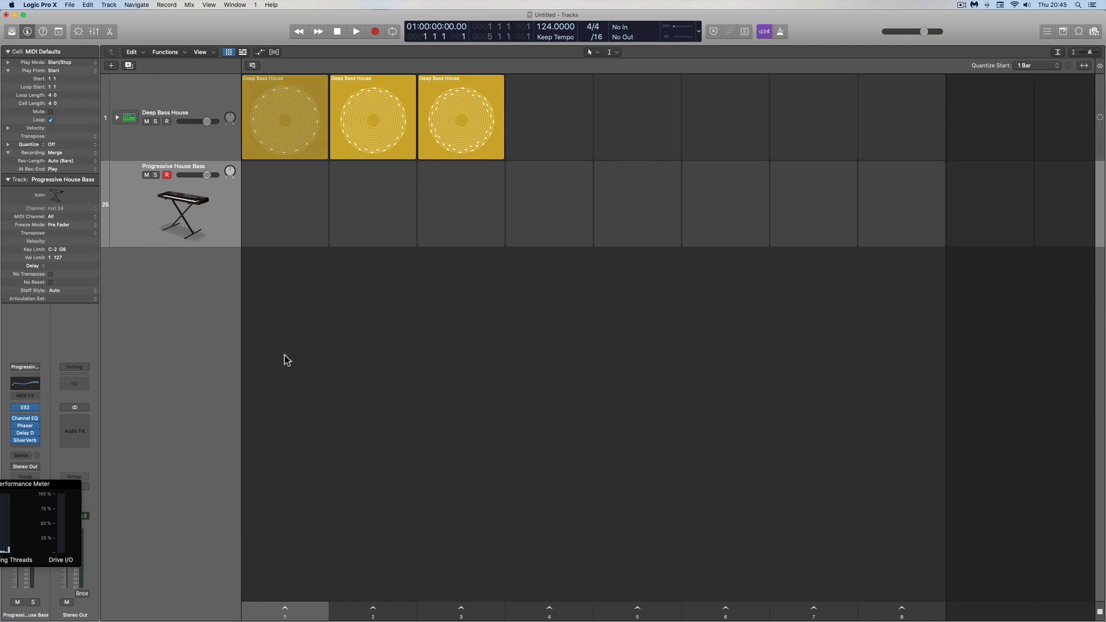
click(284, 204)
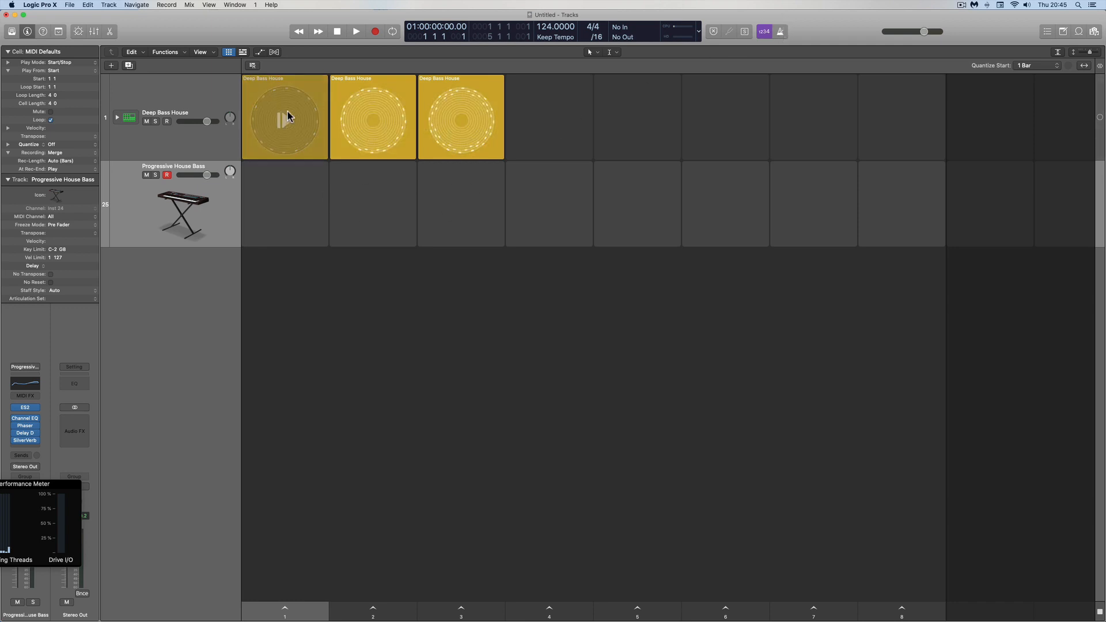
click(285, 205)
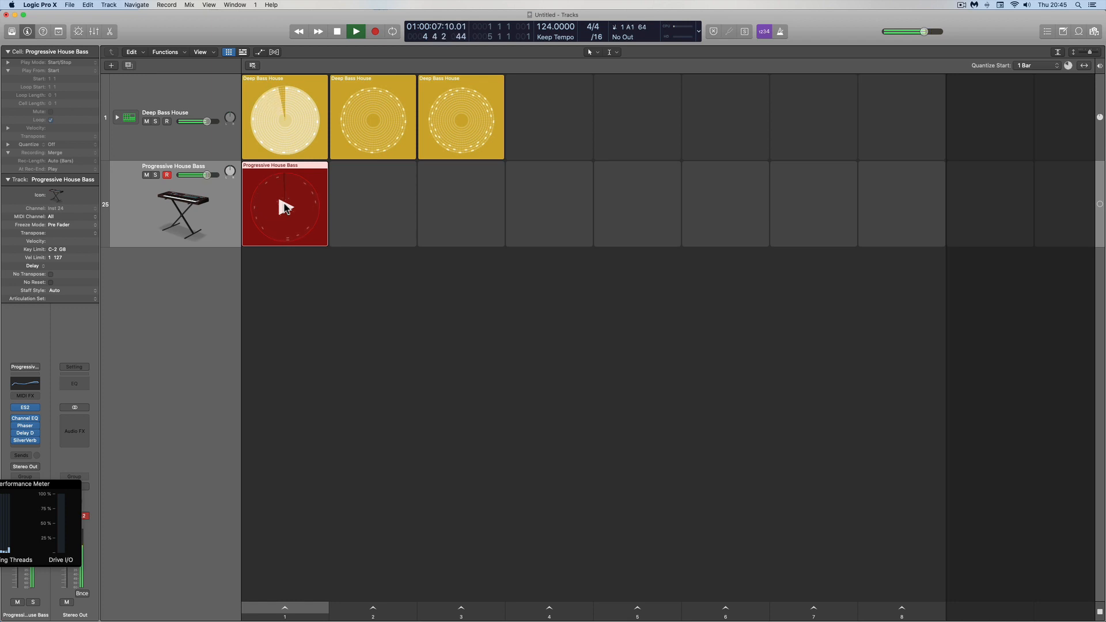
key(space)
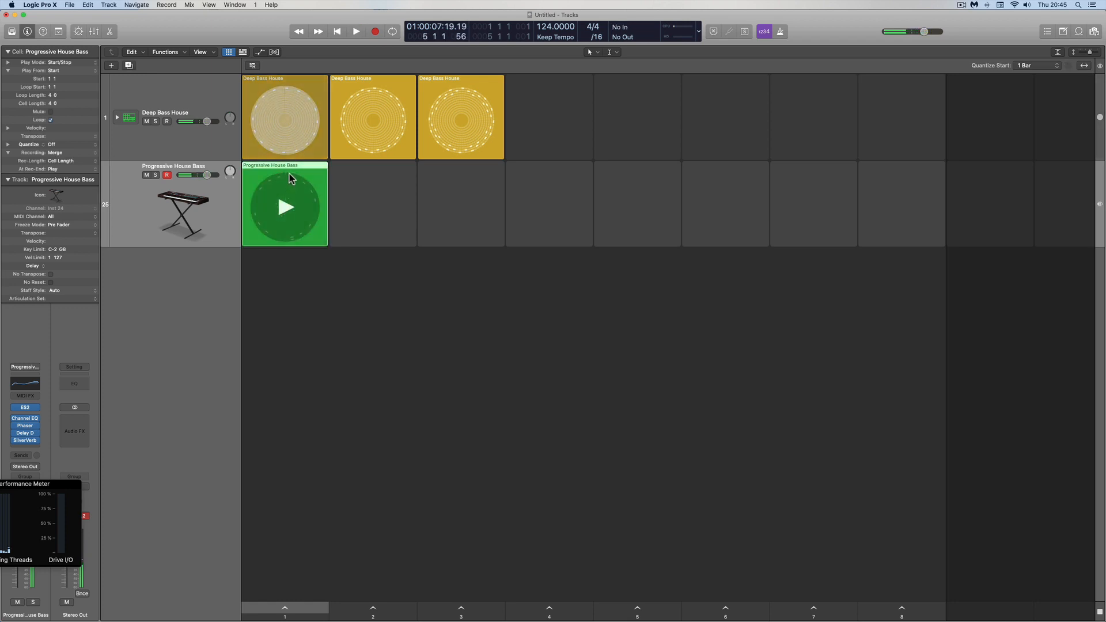
- Open the recorded bass cell for editing and quantize all its notes to 1/16 Note
double_click(289, 174)
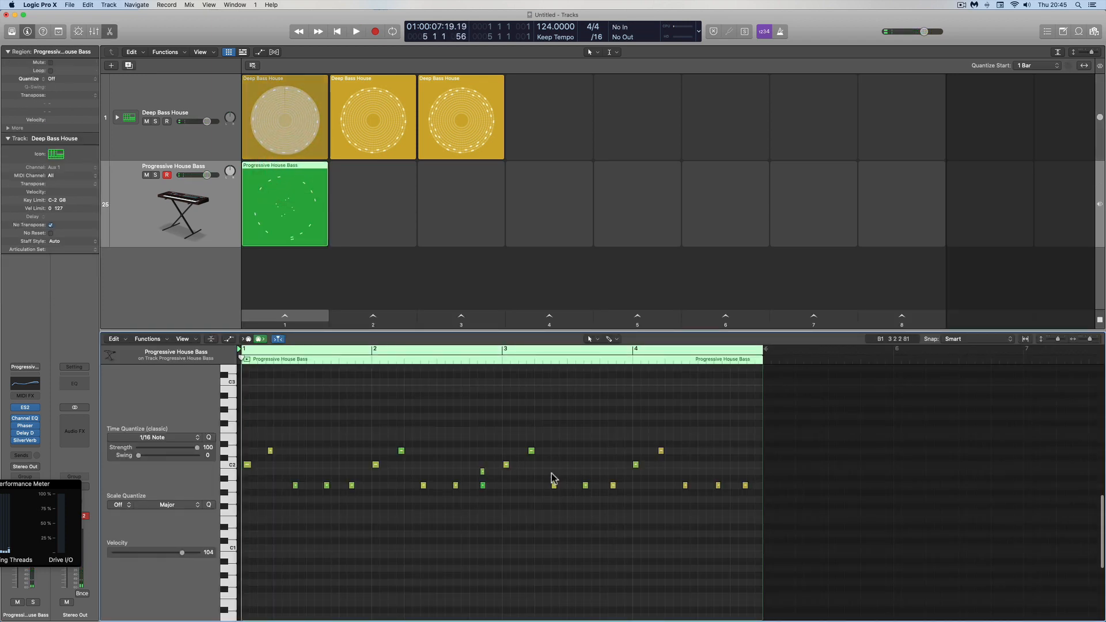
click(502, 442)
key(super+a)
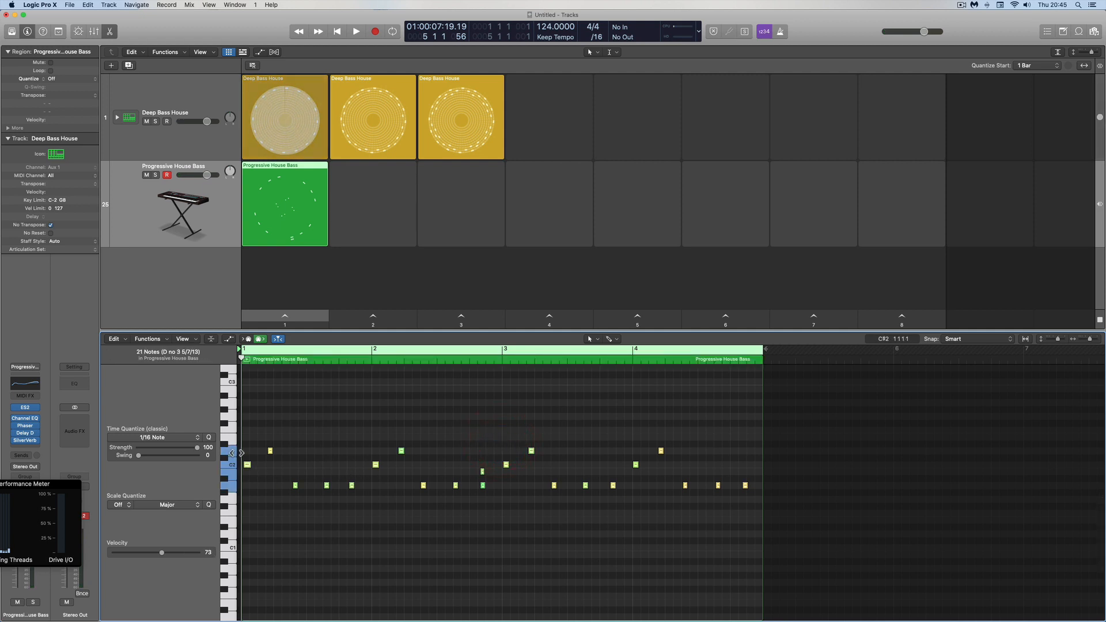
click(209, 437)
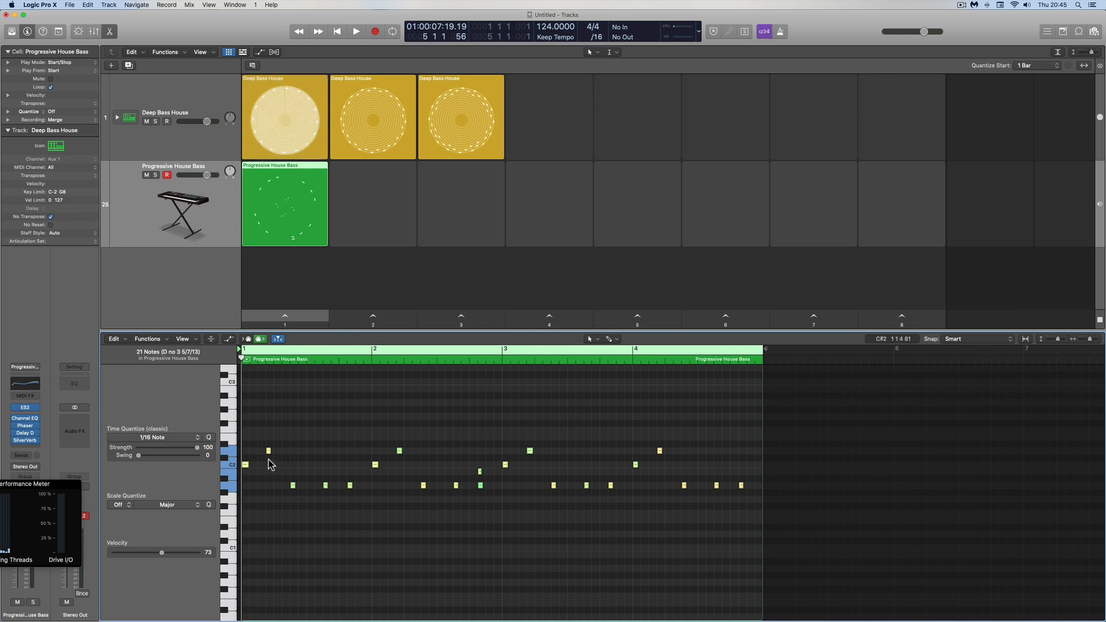
- Play the quantized bass cell together with the scene 1 drums to check the timing, and stop playback
click(285, 209)
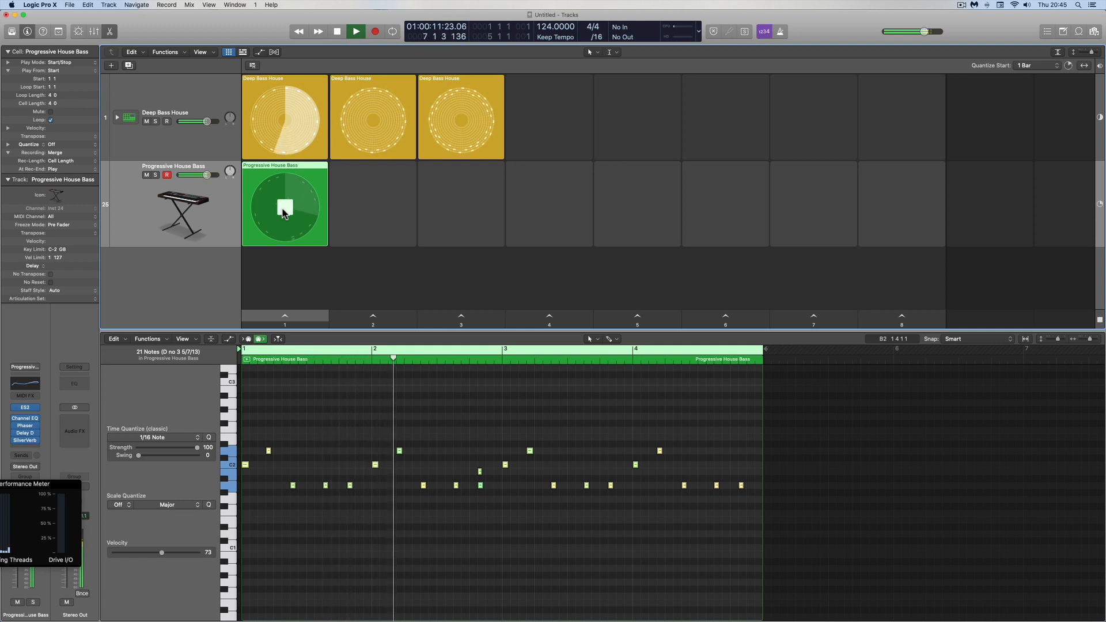
scroll(282, 209, right, 1)
click(312, 96)
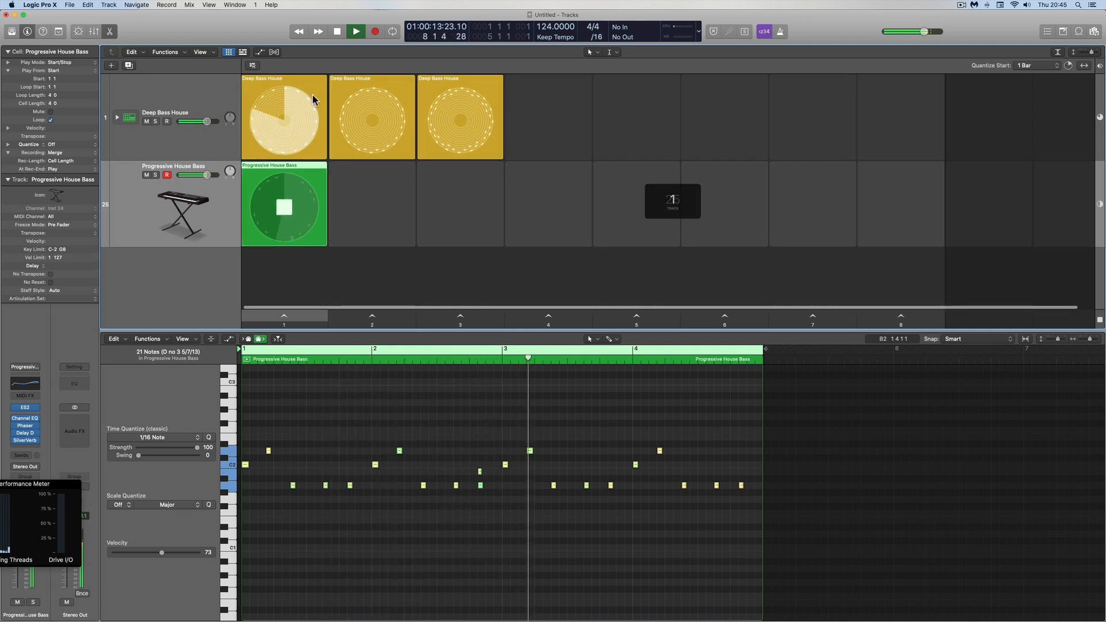
click(338, 31)
- Delete the stray note overlapping the low note near the end of bar 2, and replay scene 1 to check
click(480, 471)
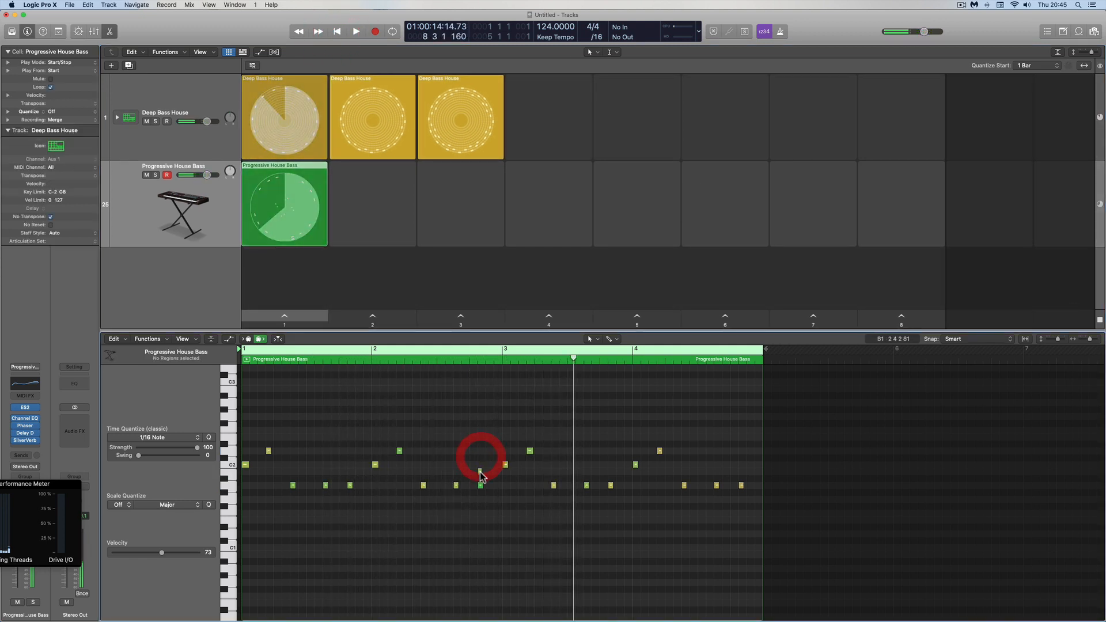
click(481, 471)
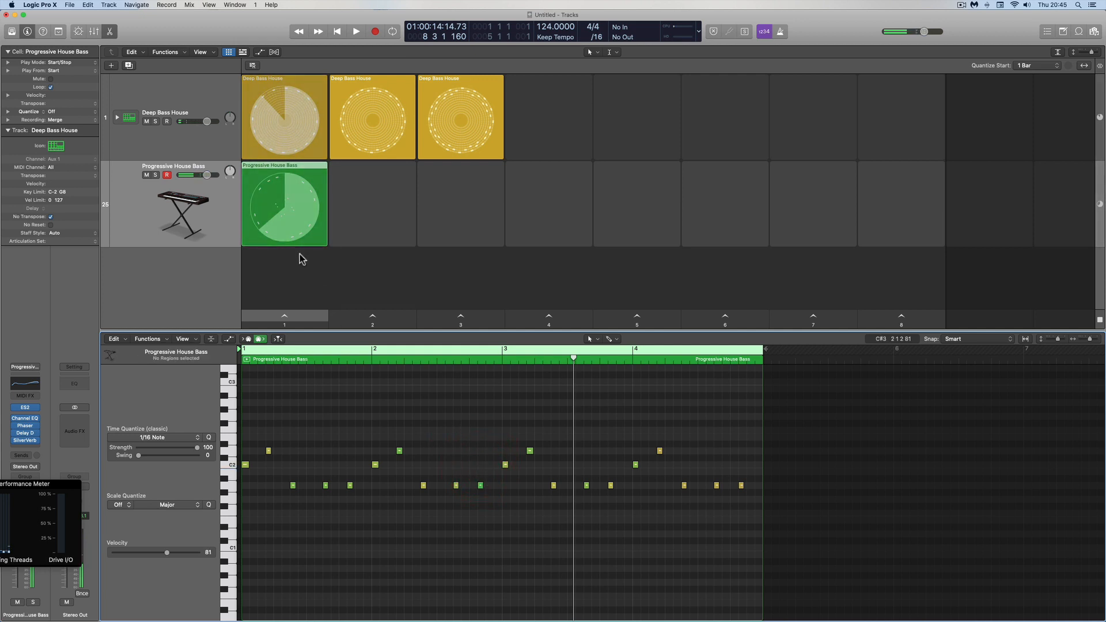
click(340, 32)
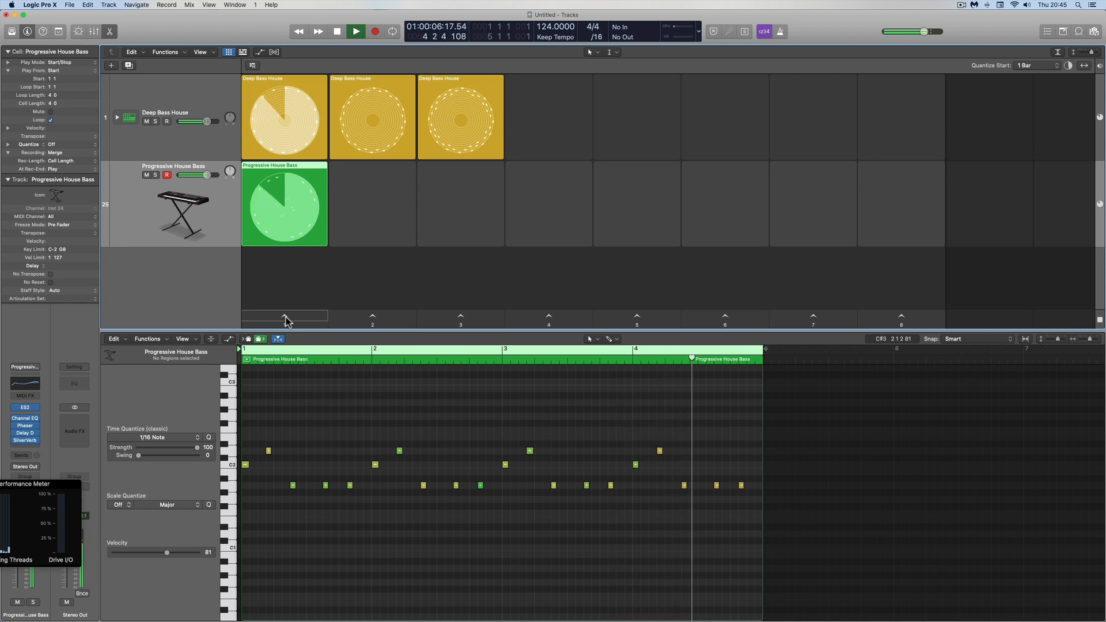
click(337, 32)
- Apply the Fixed Velocity MIDI transform with a value of 100 to all the bass notes
click(399, 449)
key(super+a)
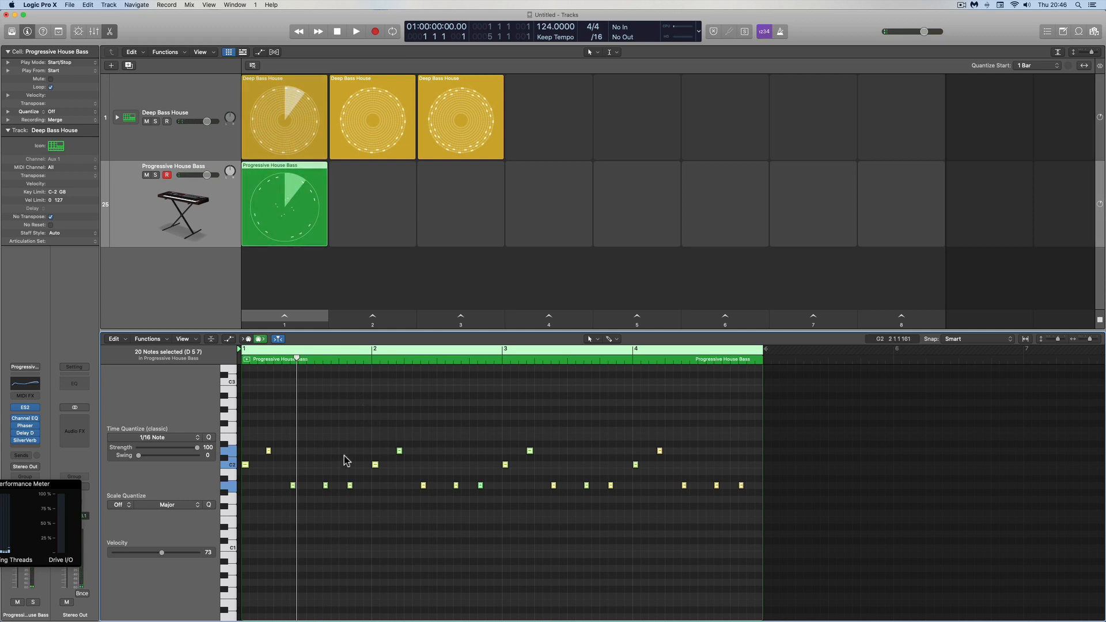
click(149, 339)
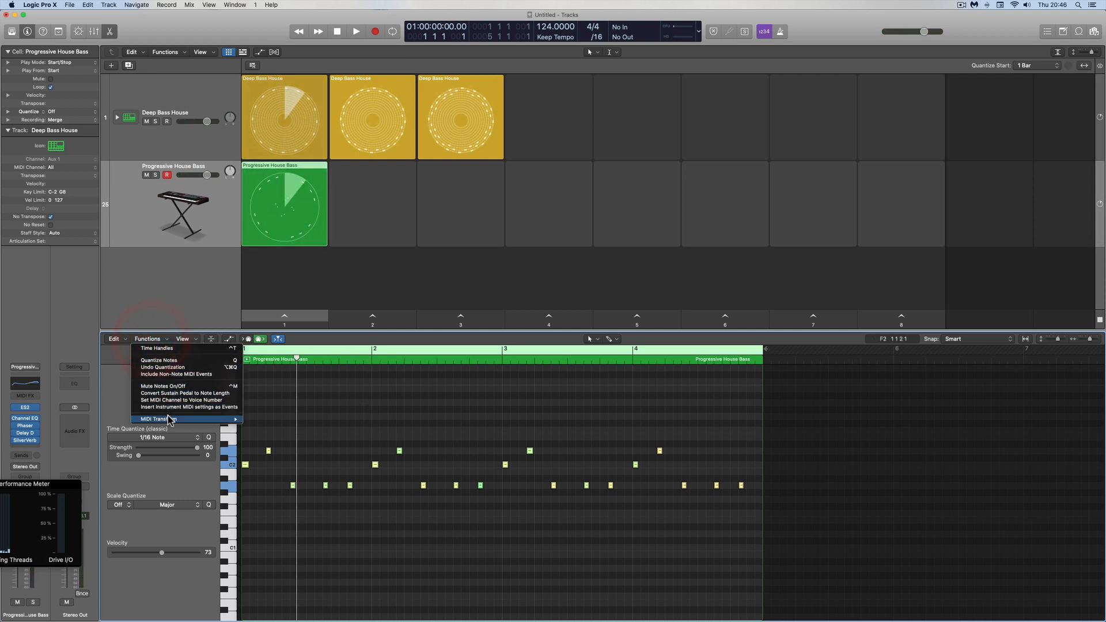
mouse_move(173, 419)
click(313, 416)
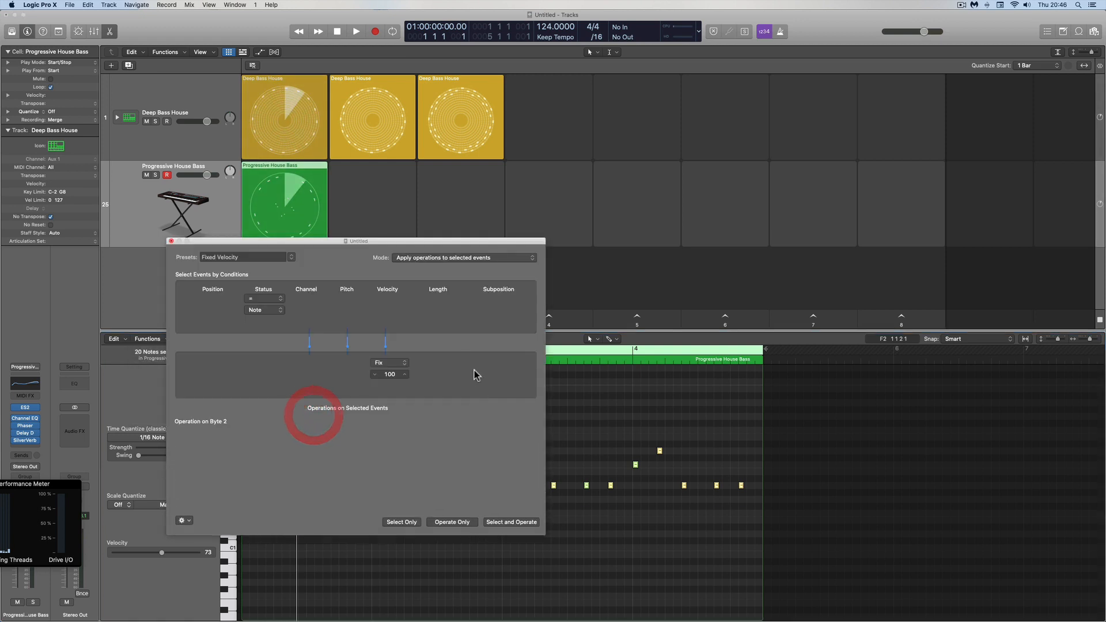
click(444, 523)
- Apply the Fixed Note Length transform with a length of 0 0 1 0 to the bass notes and close the transform window
click(290, 257)
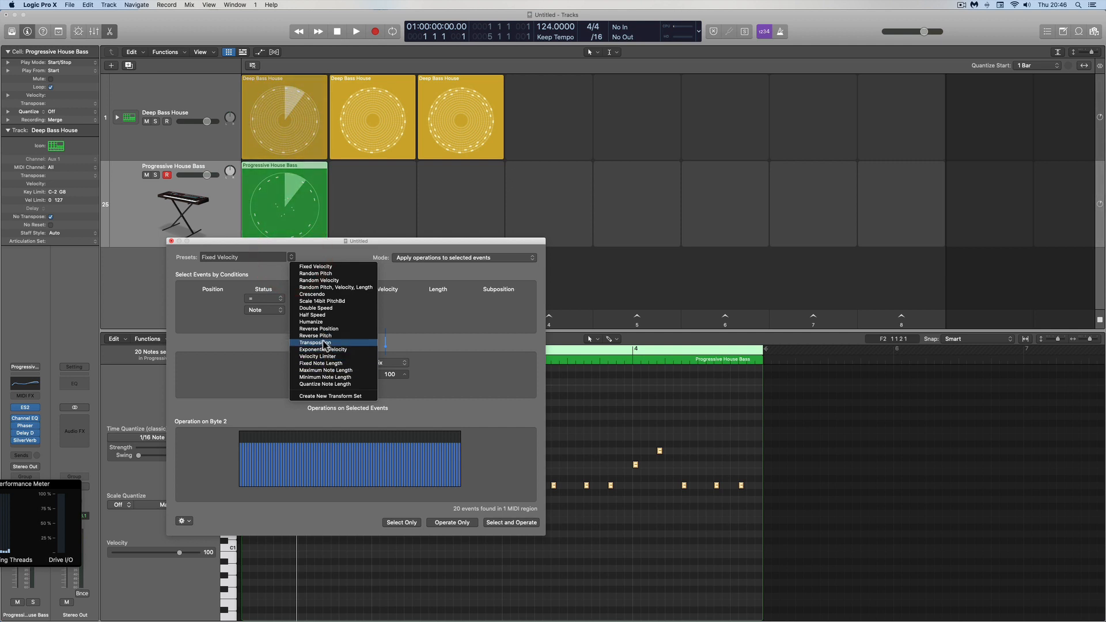
click(321, 363)
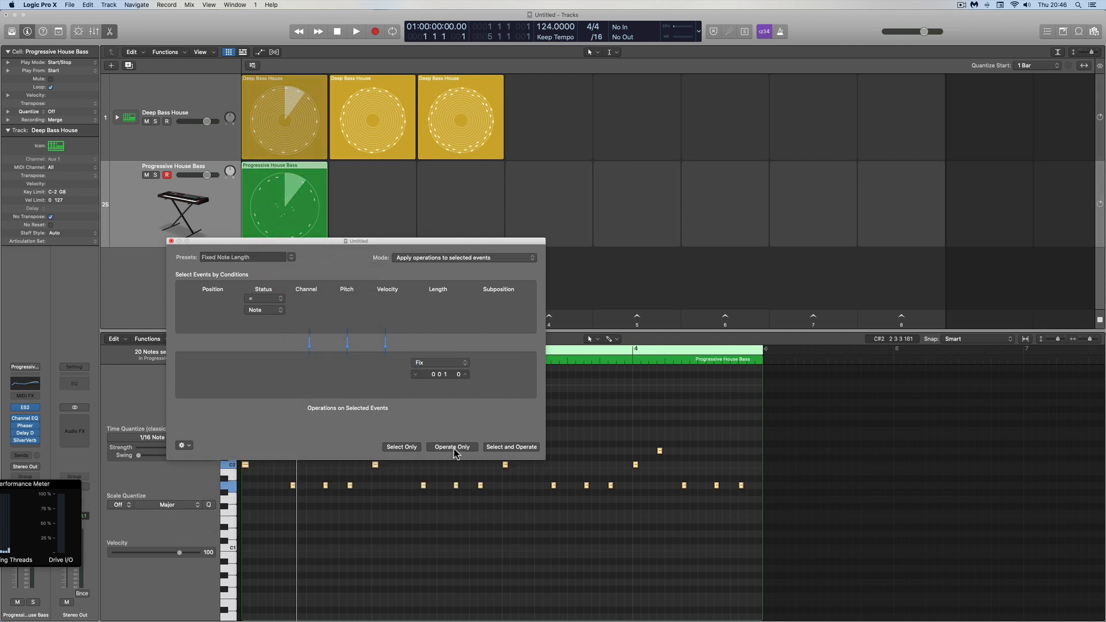
click(453, 448)
click(171, 242)
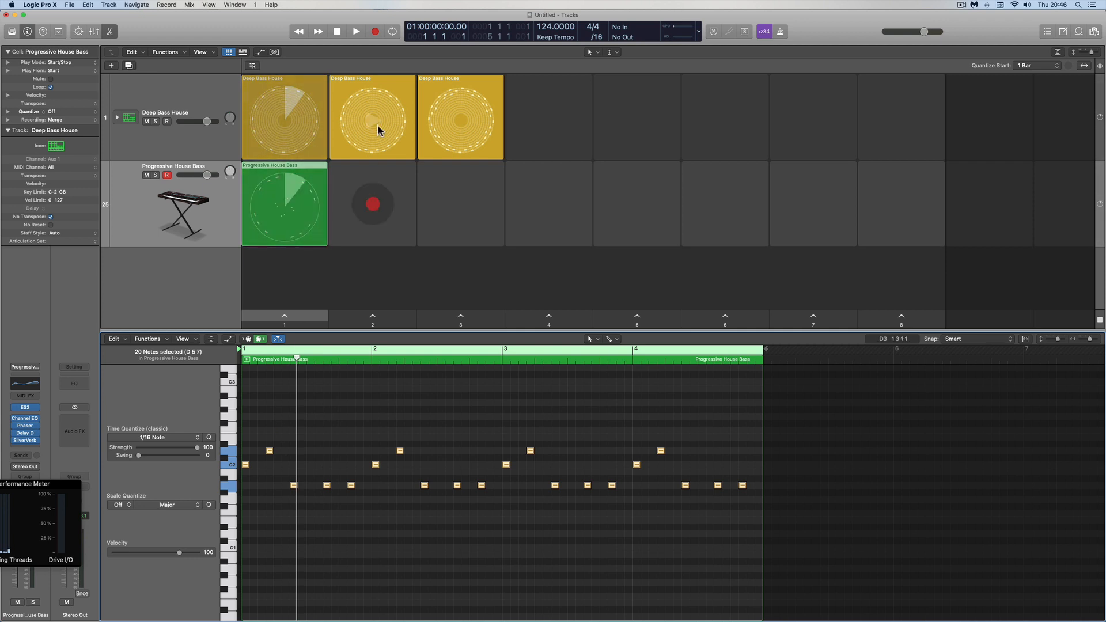
- Play scene 1 from the start to check the edited bass notes against the drums, and stop playback
click(337, 32)
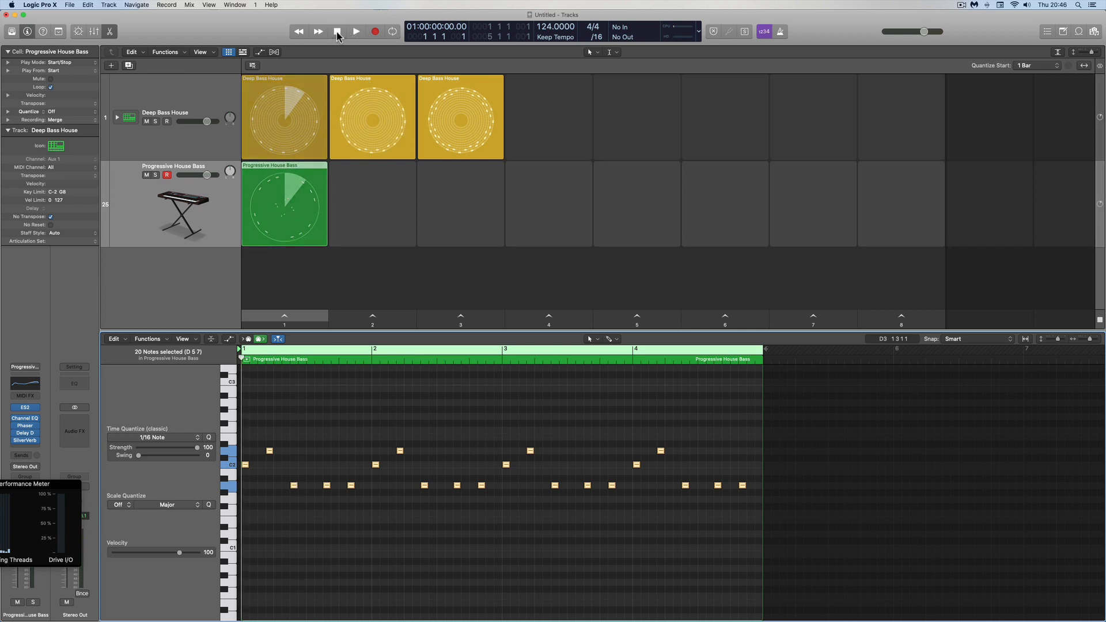
click(285, 316)
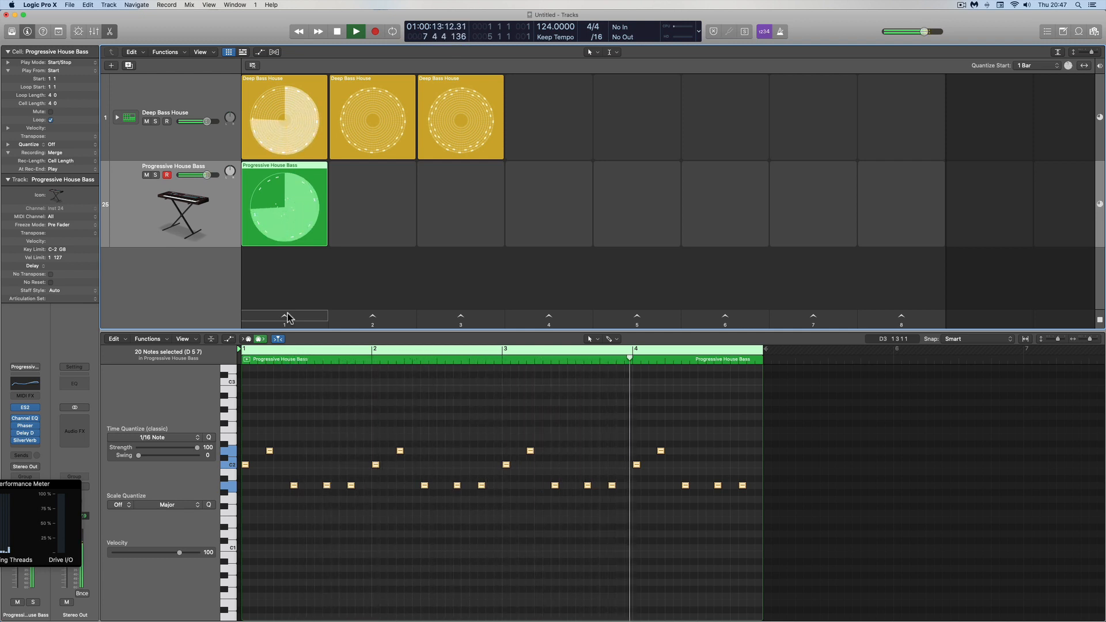
click(337, 32)
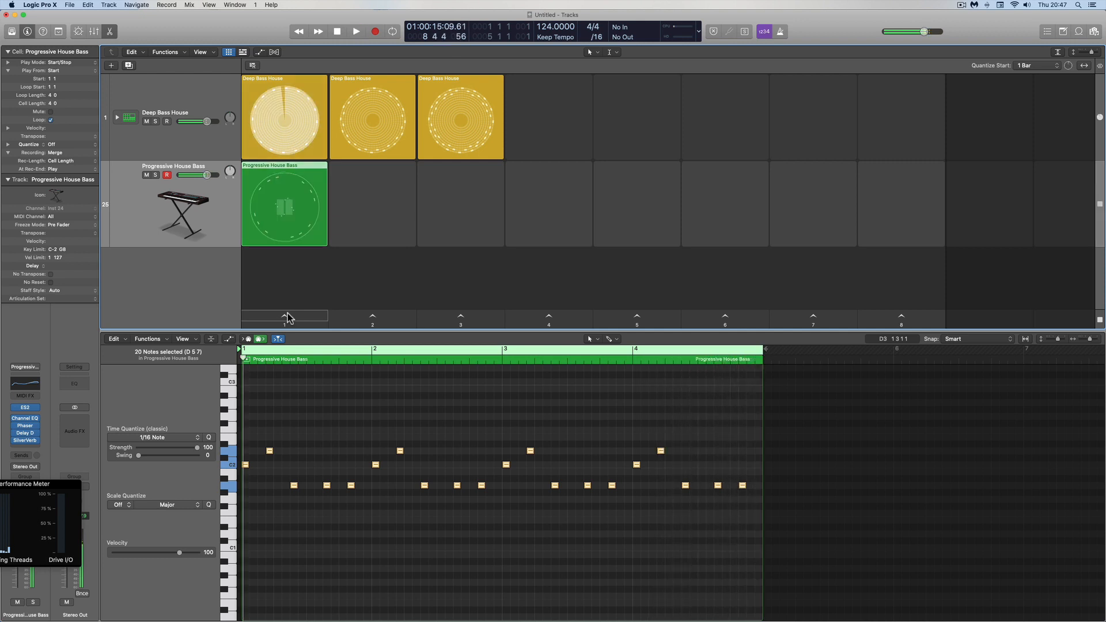
click(338, 32)
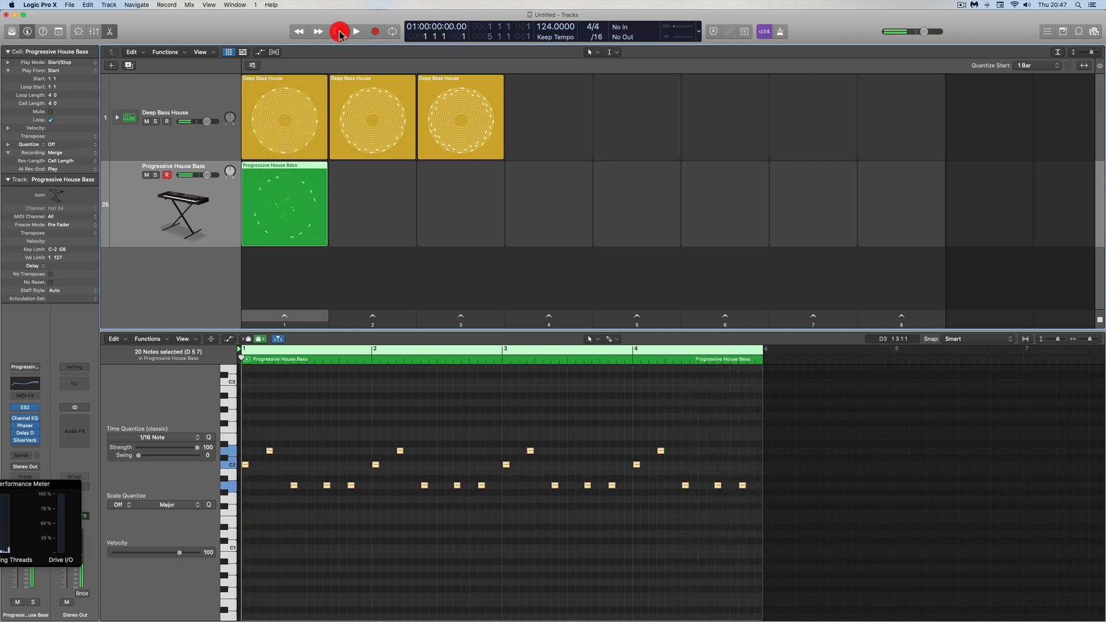
- Repeat the Progressive House Bass cell from scene 1 into scenes 2 and 3
mouse_move(302, 170)
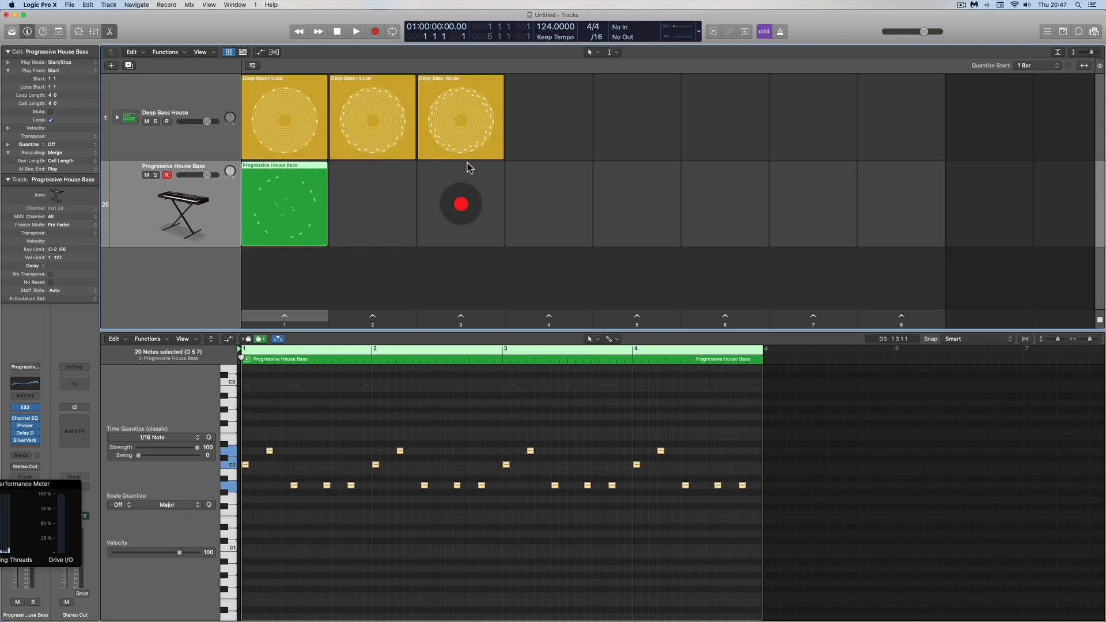
click(305, 168)
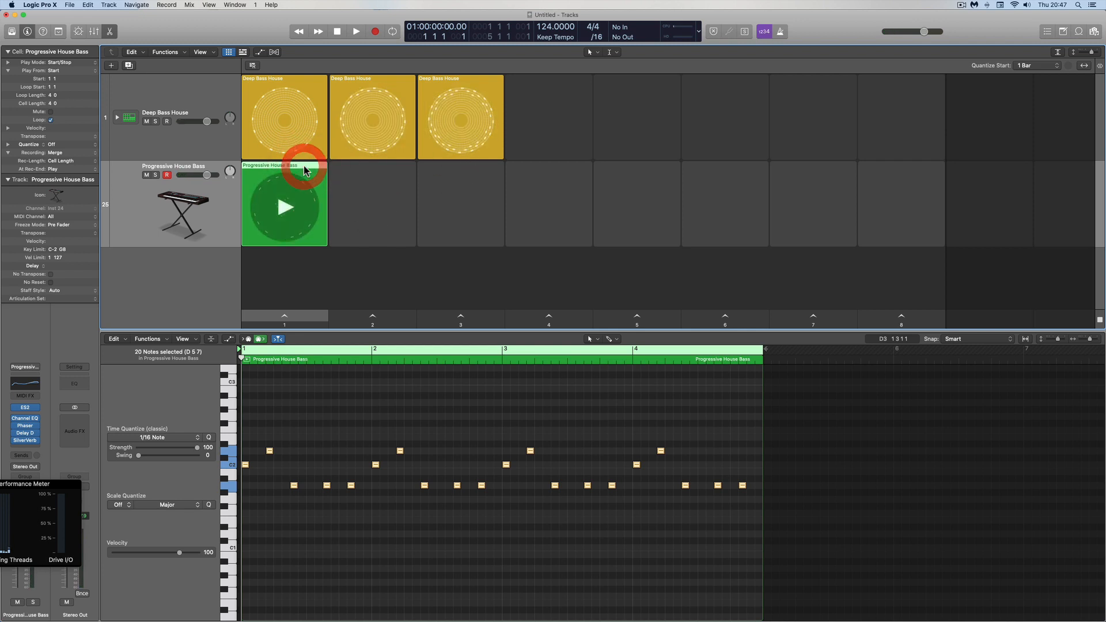
key(super+d)
key(super+d)
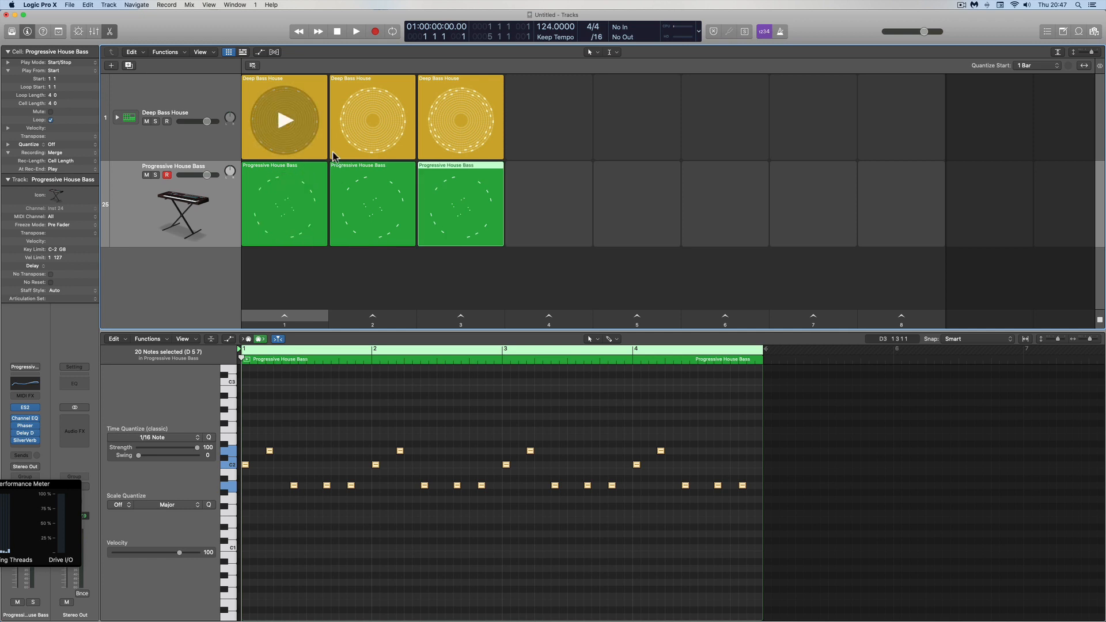
- Play scenes 1, 2 and 3 in turn to hear the bass with each drum cell, and close the note editor
click(287, 318)
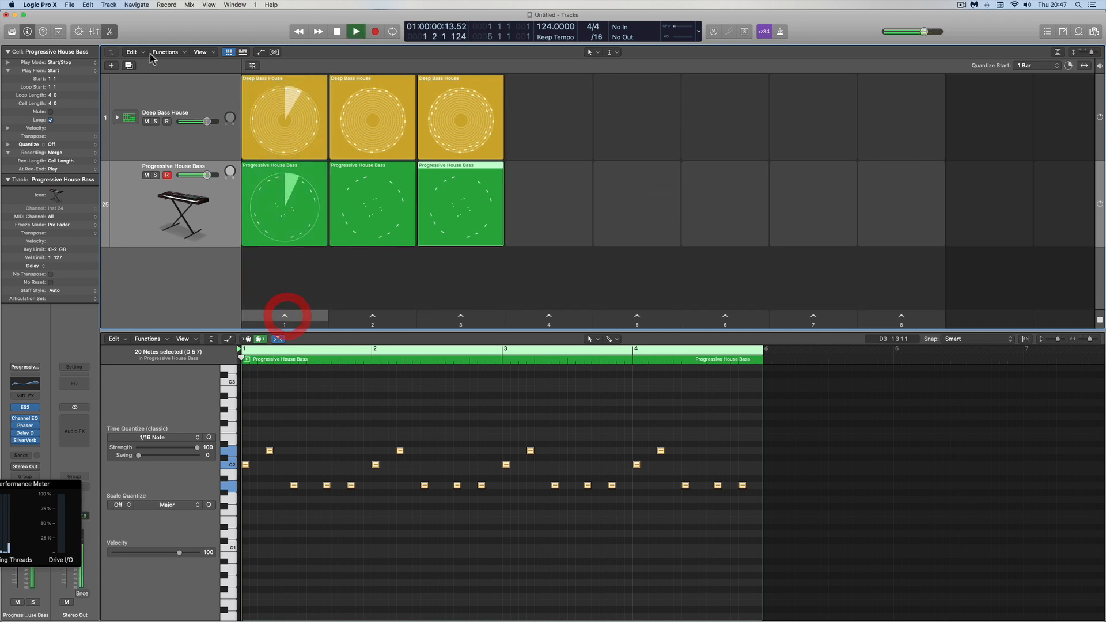
click(109, 32)
click(374, 604)
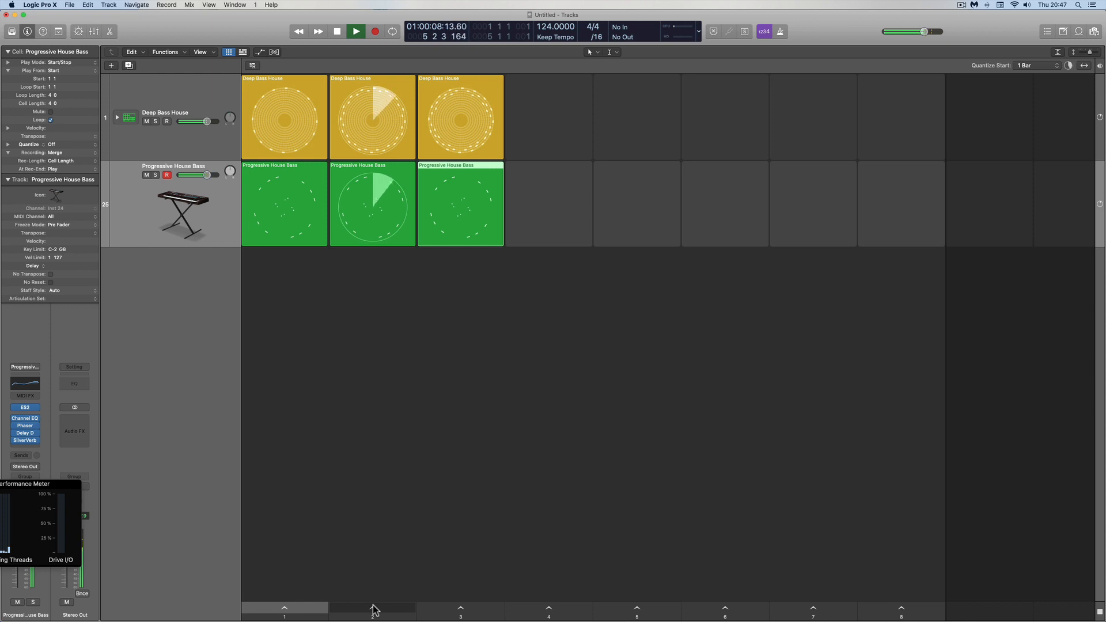
click(450, 608)
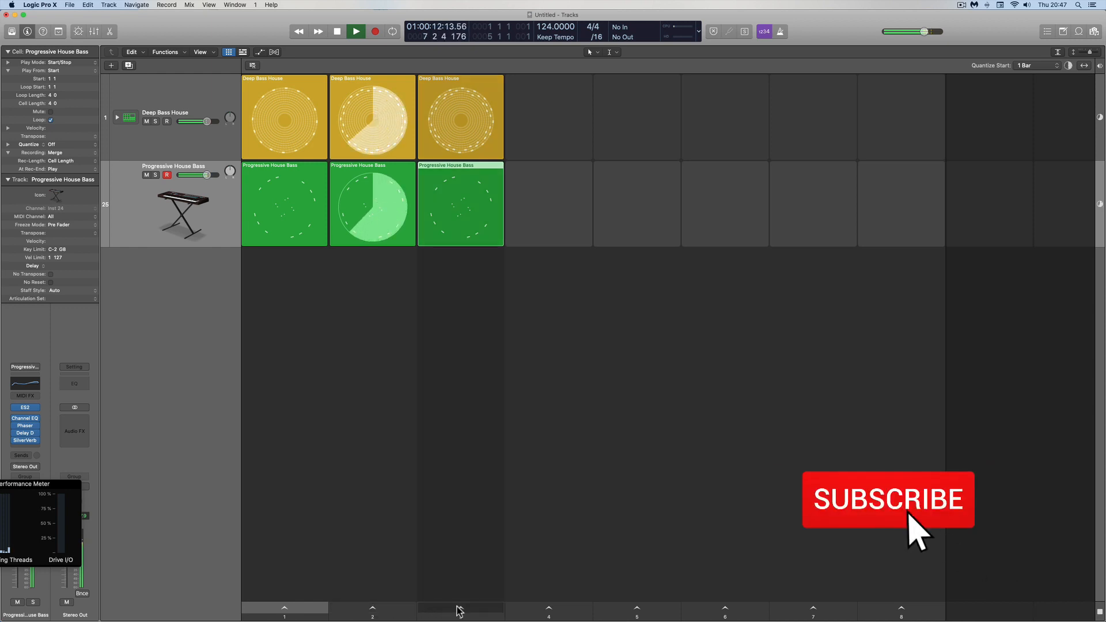
click(462, 609)
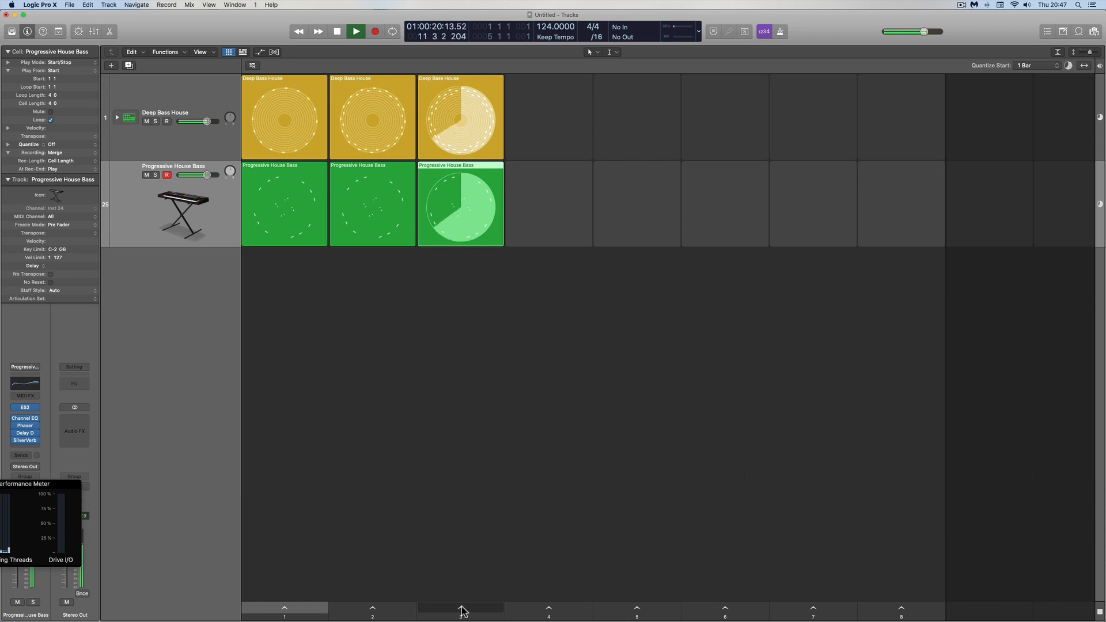
- Set the volume of the Snare 3 track inside the Deep Bass House stack to about -5.8 dB, collapse the stack, and stop playback
click(117, 119)
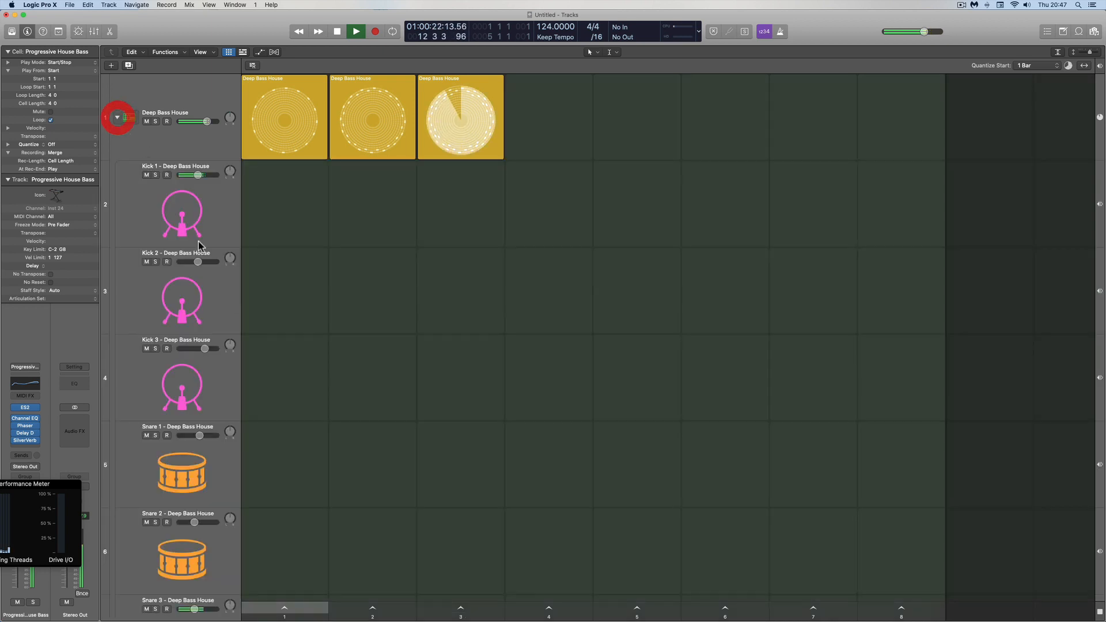
scroll(214, 362, down, 1)
scroll(214, 362, down, 3)
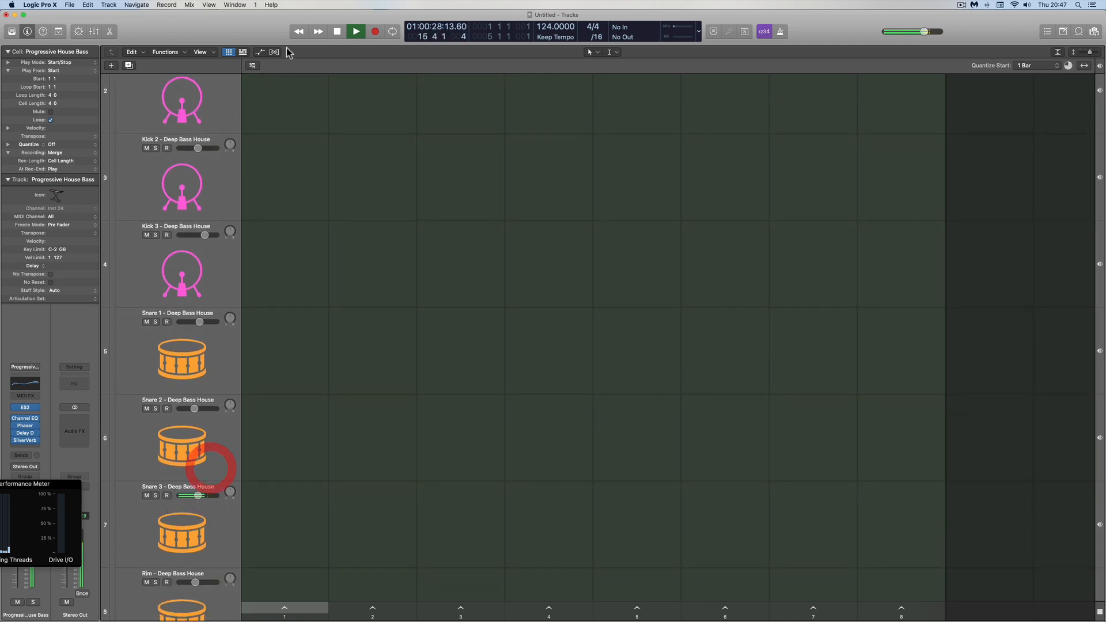
scroll(227, 80, up, 4)
scroll(228, 81, up, 1)
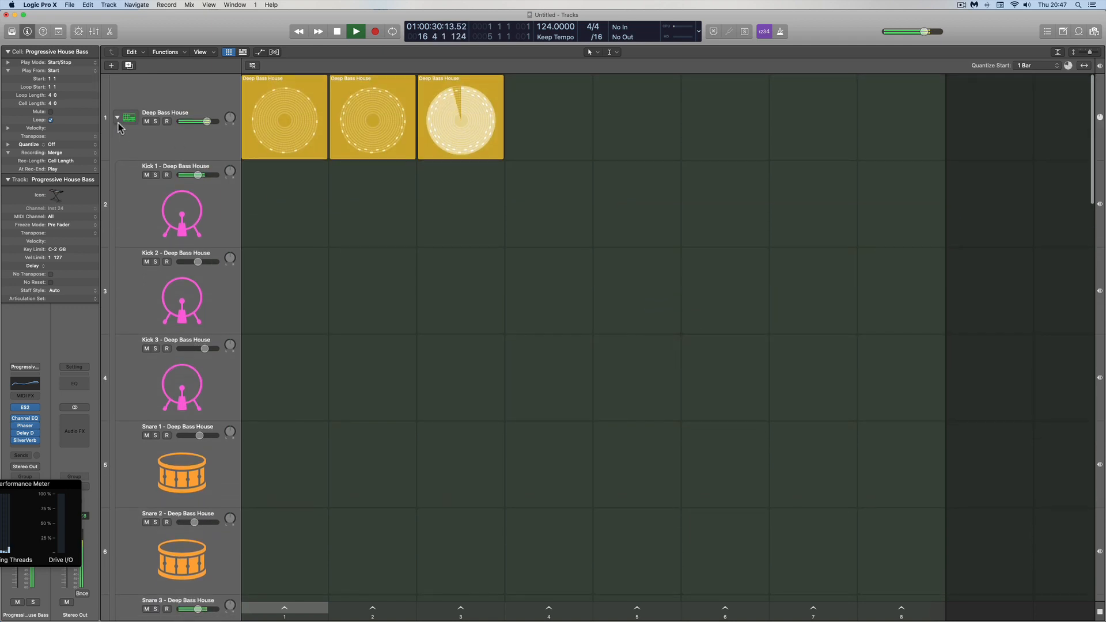
click(198, 610)
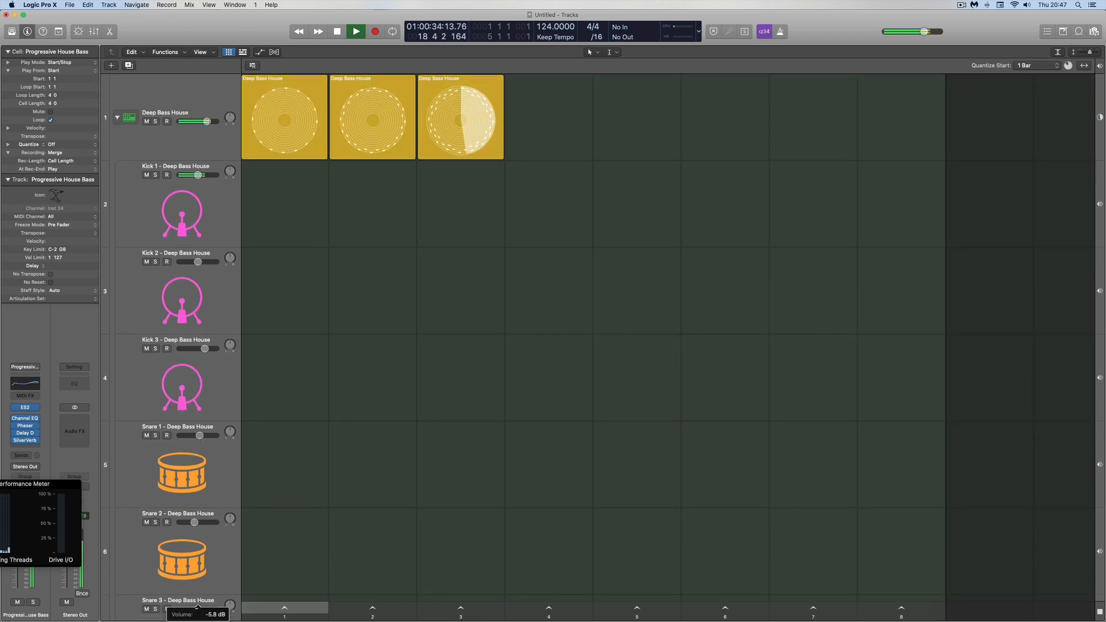
drag(197, 609, 197, 609)
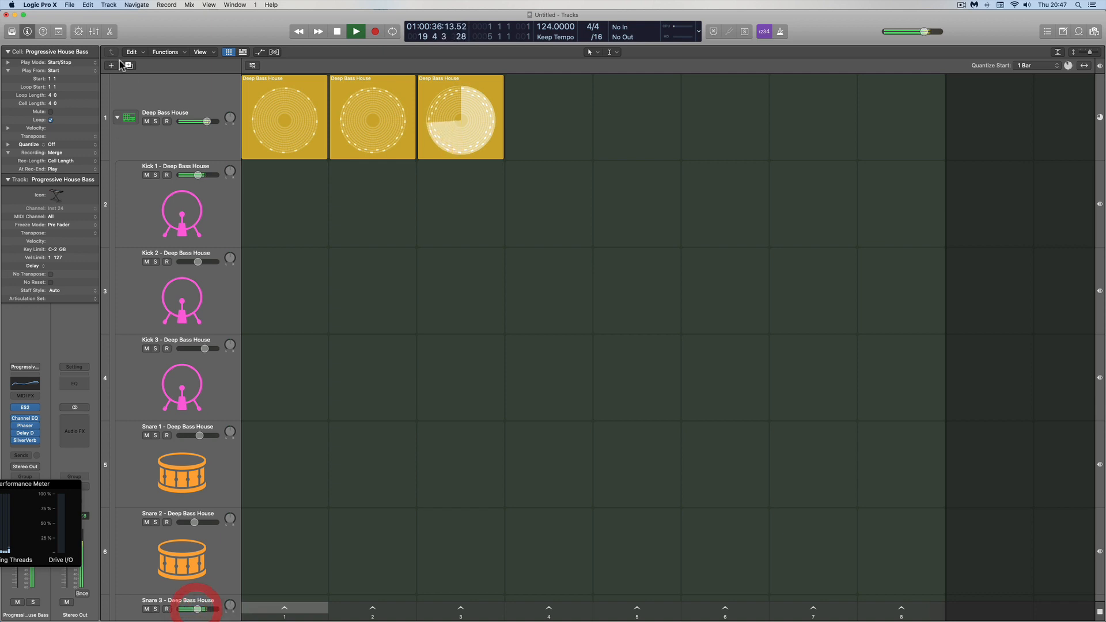
click(117, 120)
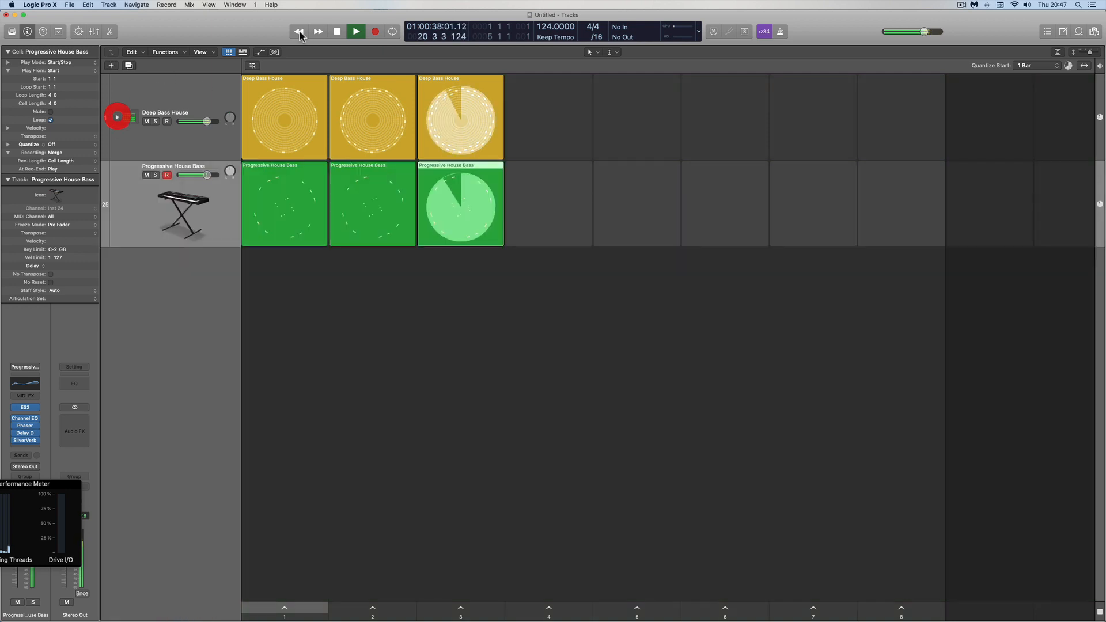
click(336, 32)
click(336, 34)
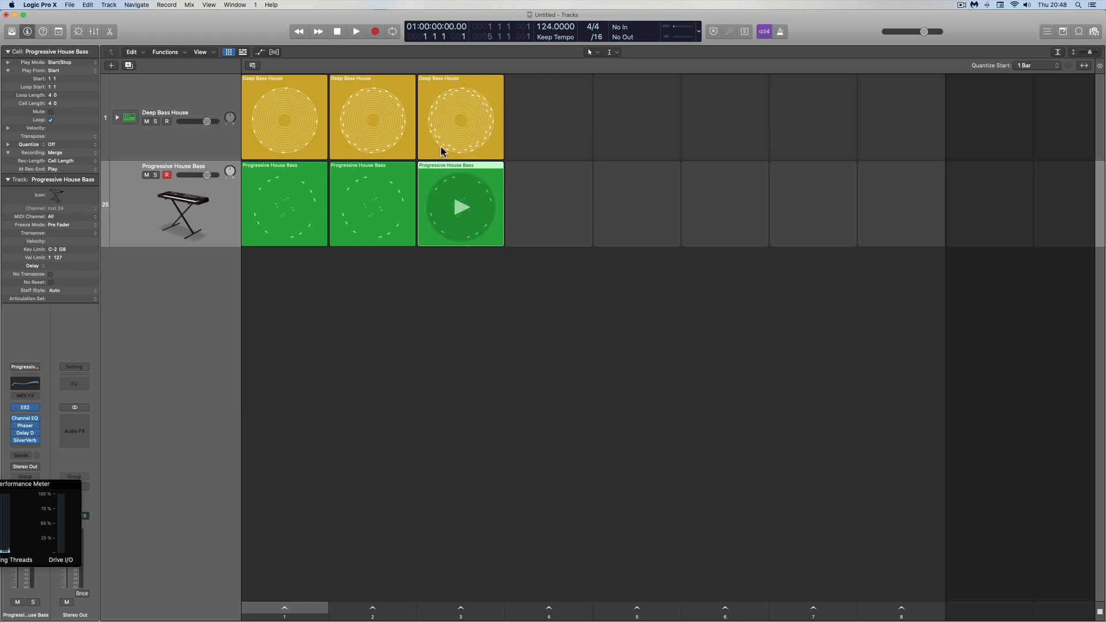
- Repeat the scene 3 drum and bass cells individually into scene 4, and delete both copies
click(466, 82)
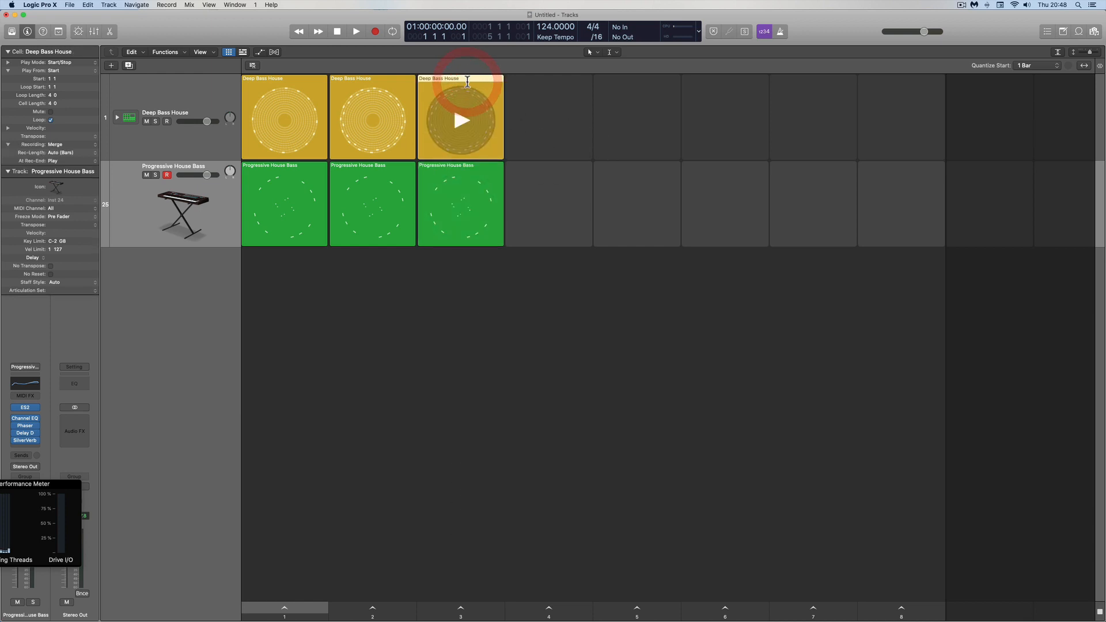
key(super+r)
click(490, 174)
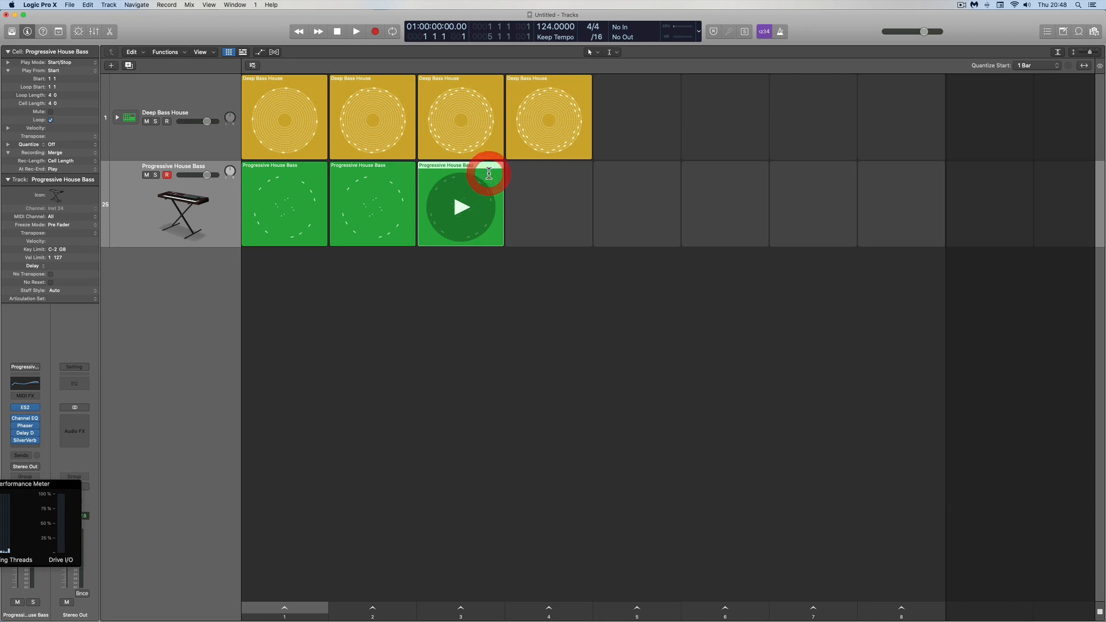
key(super+r)
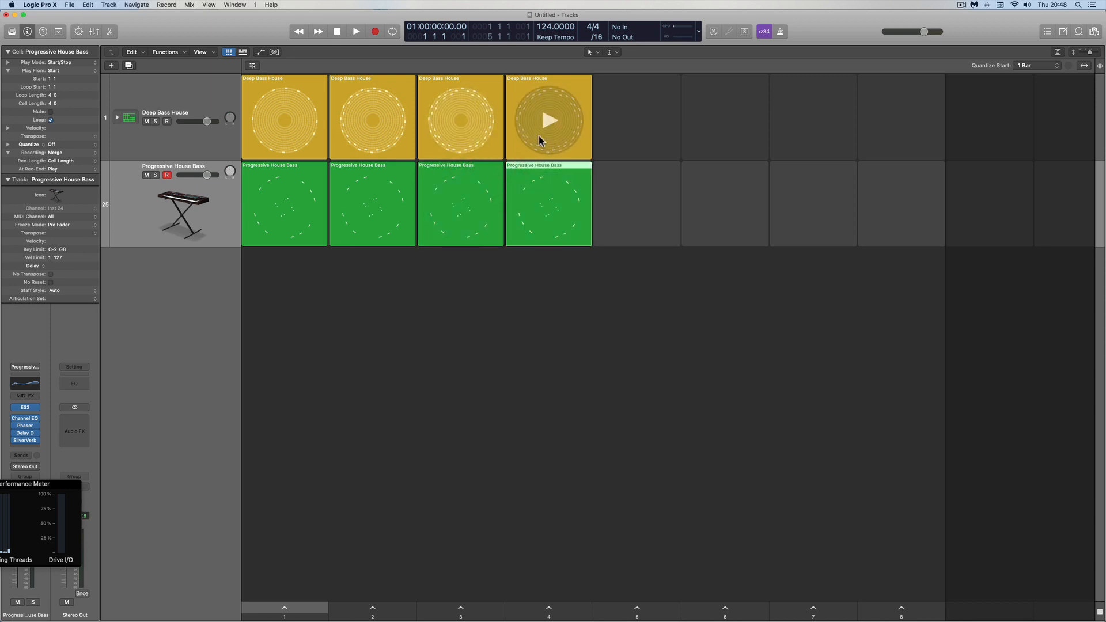
key(Delete)
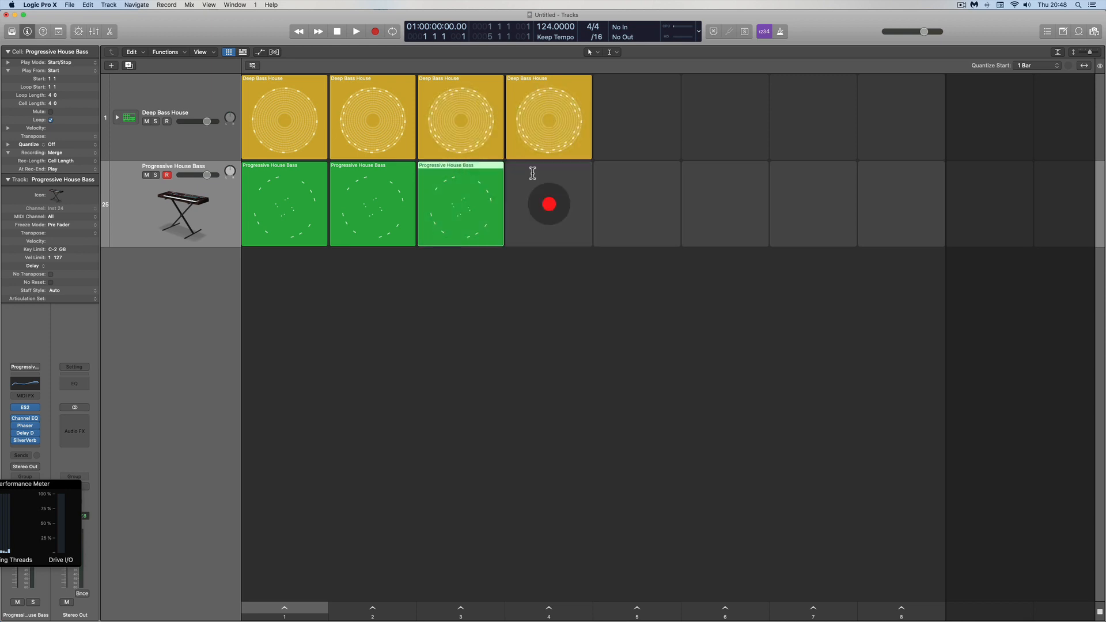
click(533, 152)
key(Delete)
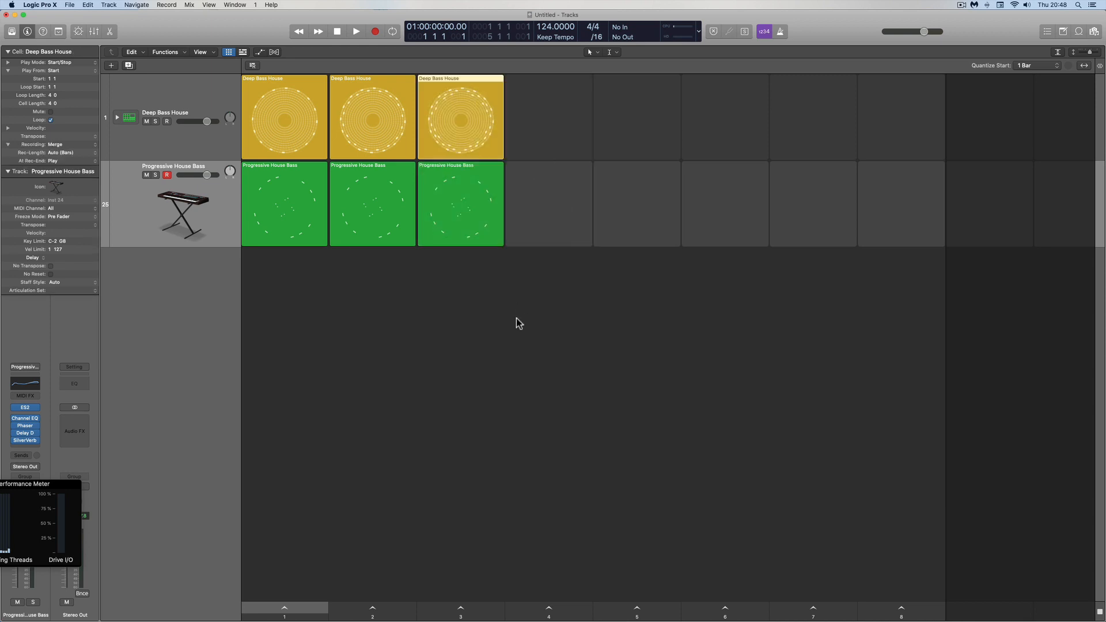
- Duplicate scene 3 as scene 4, and slightly reduce the height of the Progressive House Bass track
right_click(461, 608)
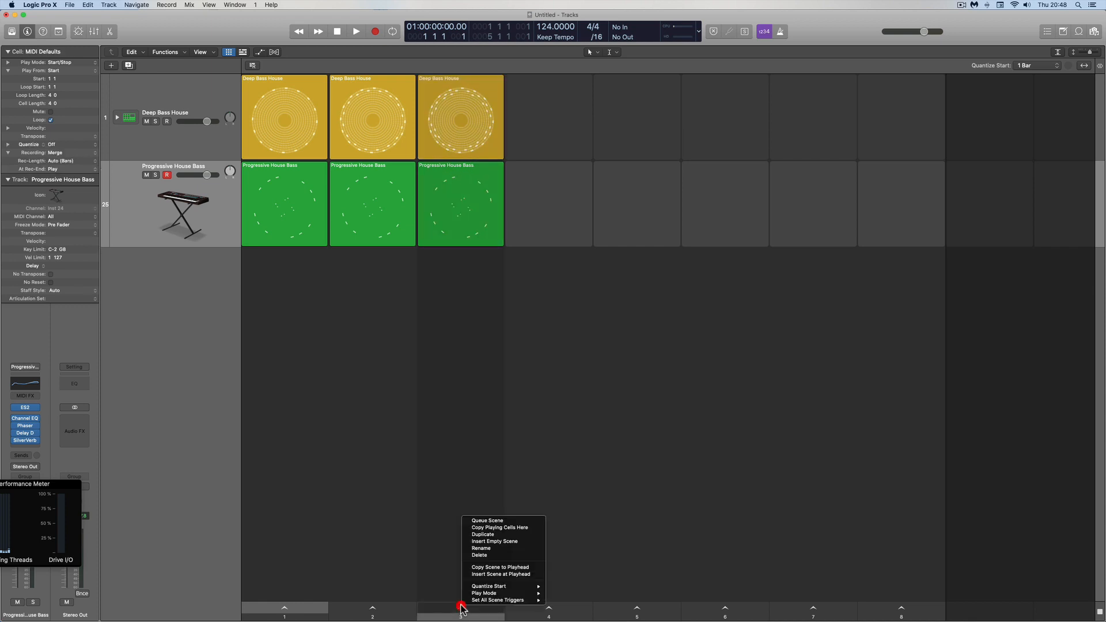
click(487, 535)
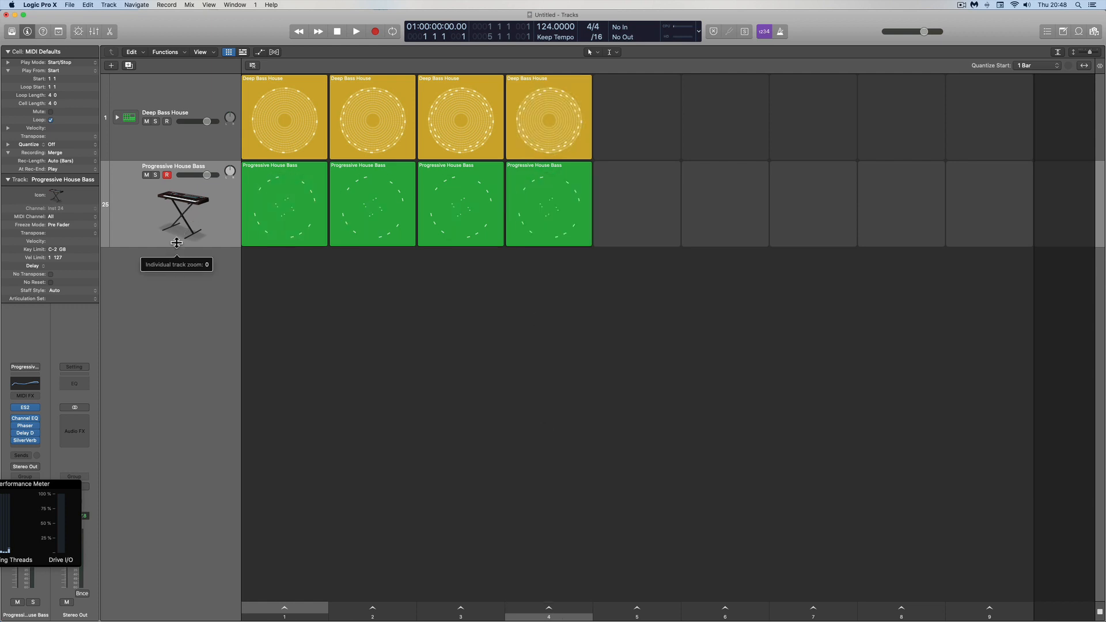
drag(177, 247, 178, 233)
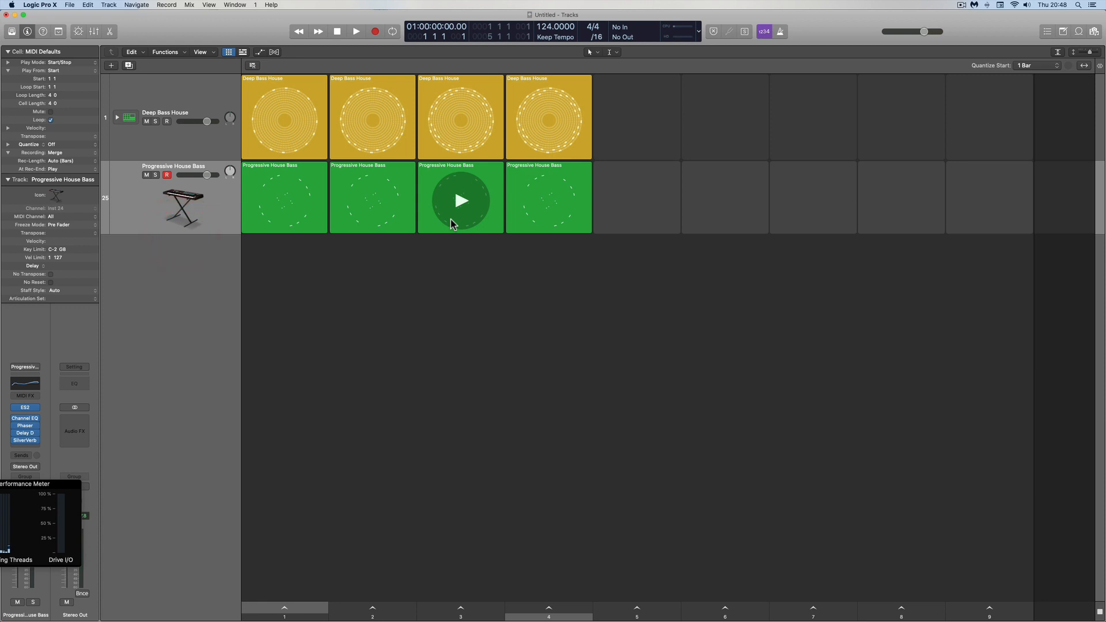
- Create a new Drummer track with the Percussion genre
click(111, 66)
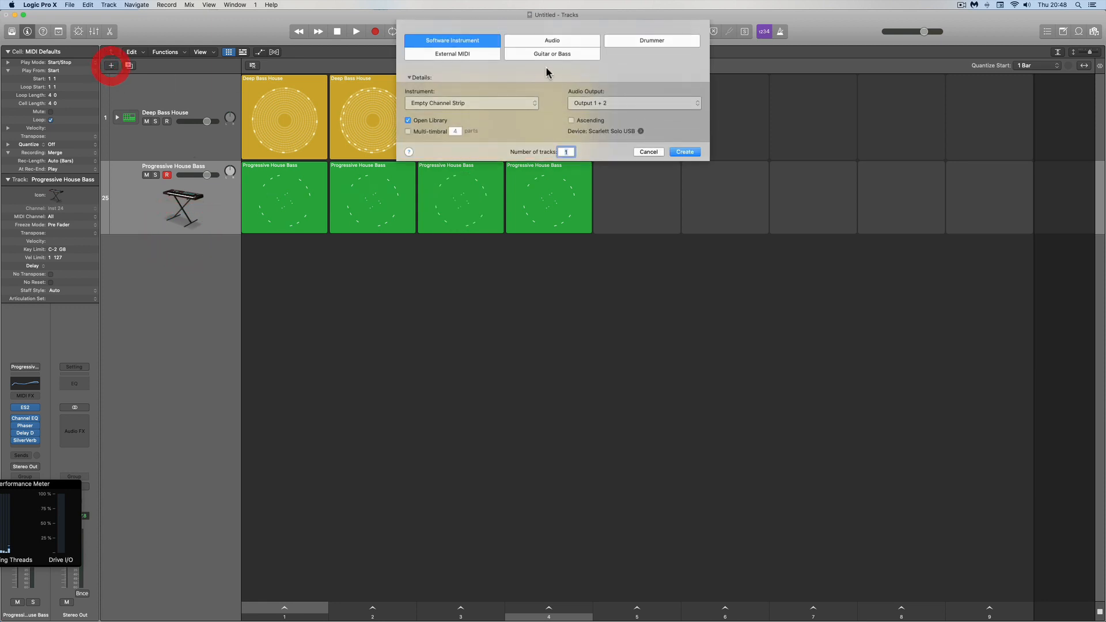
click(642, 41)
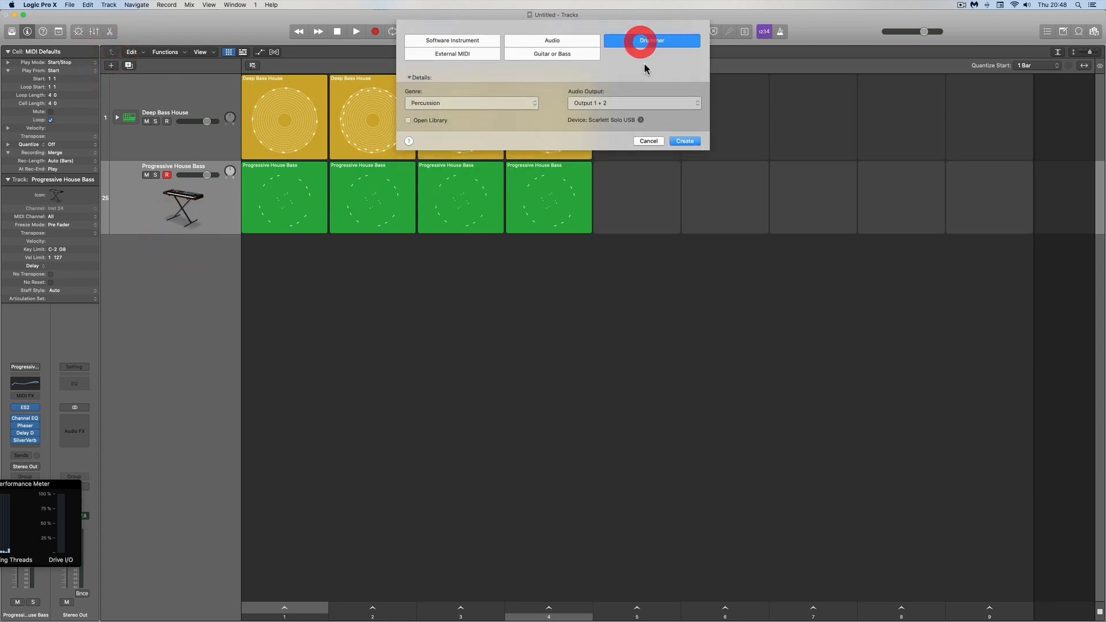
click(485, 102)
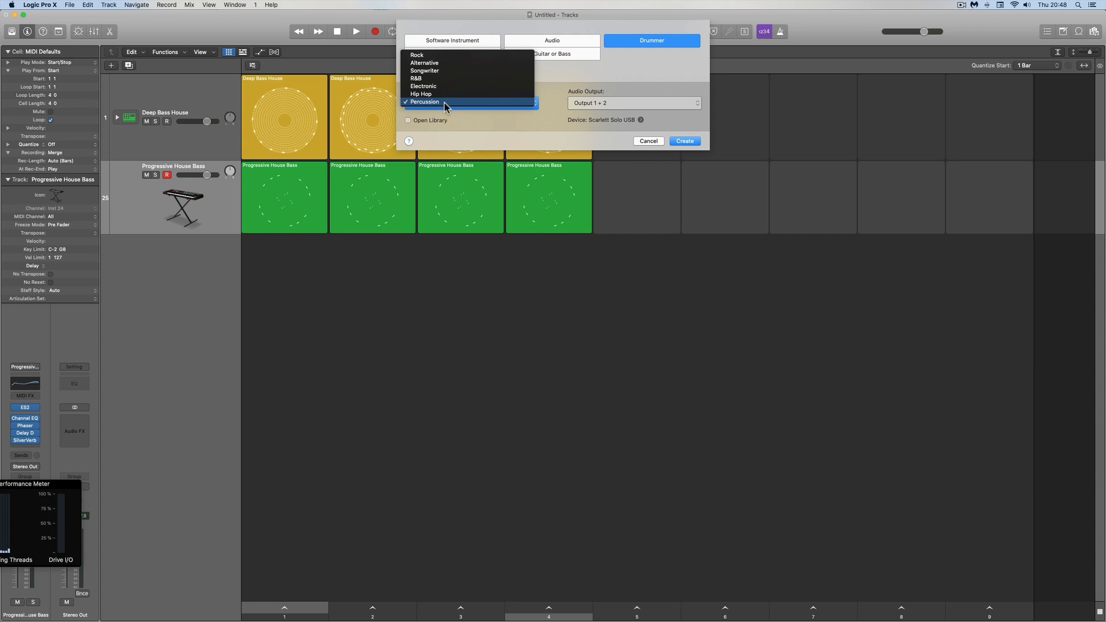
click(425, 101)
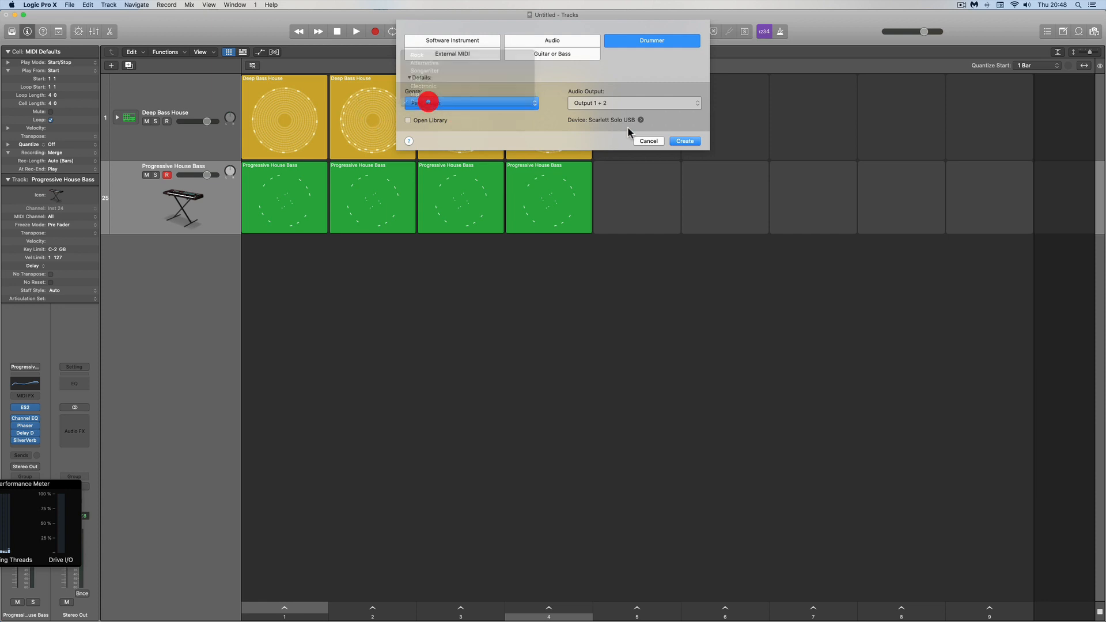
click(683, 142)
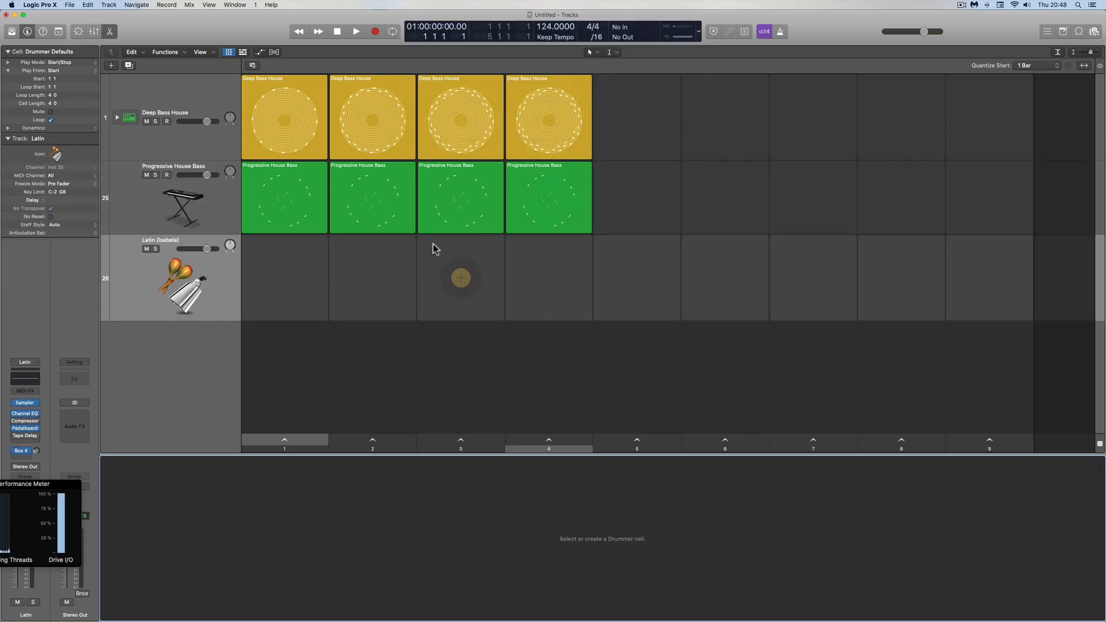
- Show the Tracks timeline beside the Live Loops grid
mouse_move(583, 267)
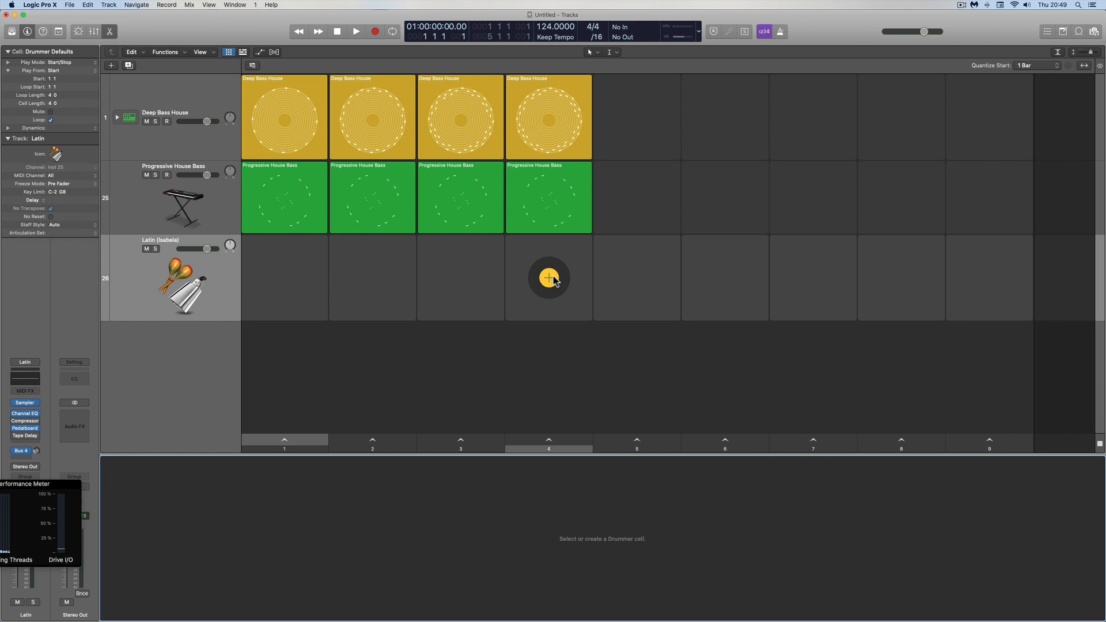
click(243, 52)
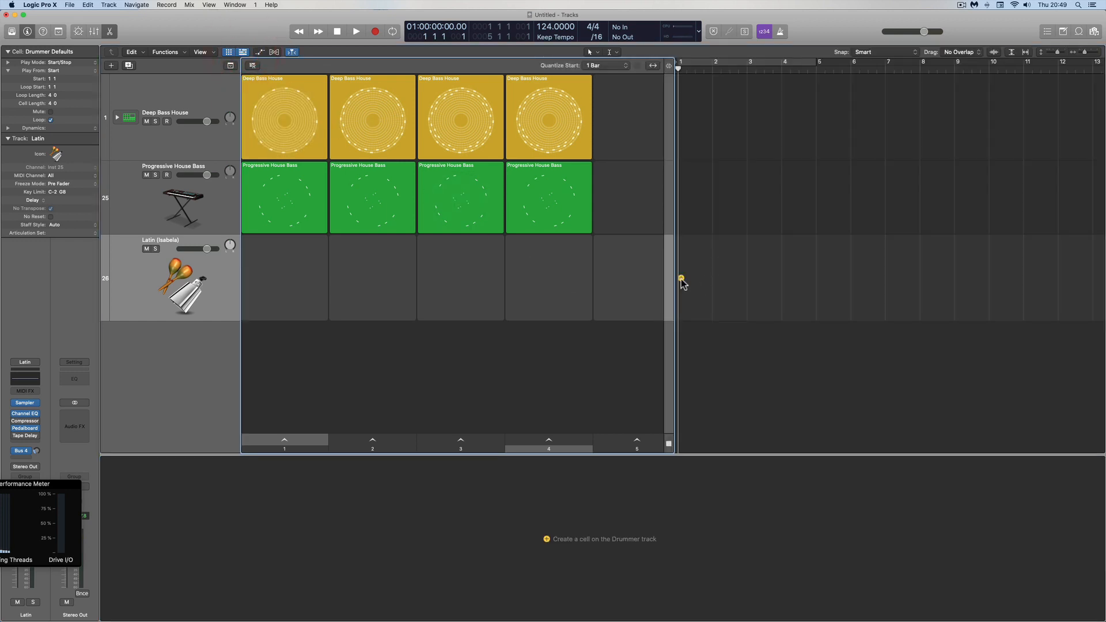
- Add a Drummer region at bar 1 of the Latin track in the timeline, and delete it
click(681, 279)
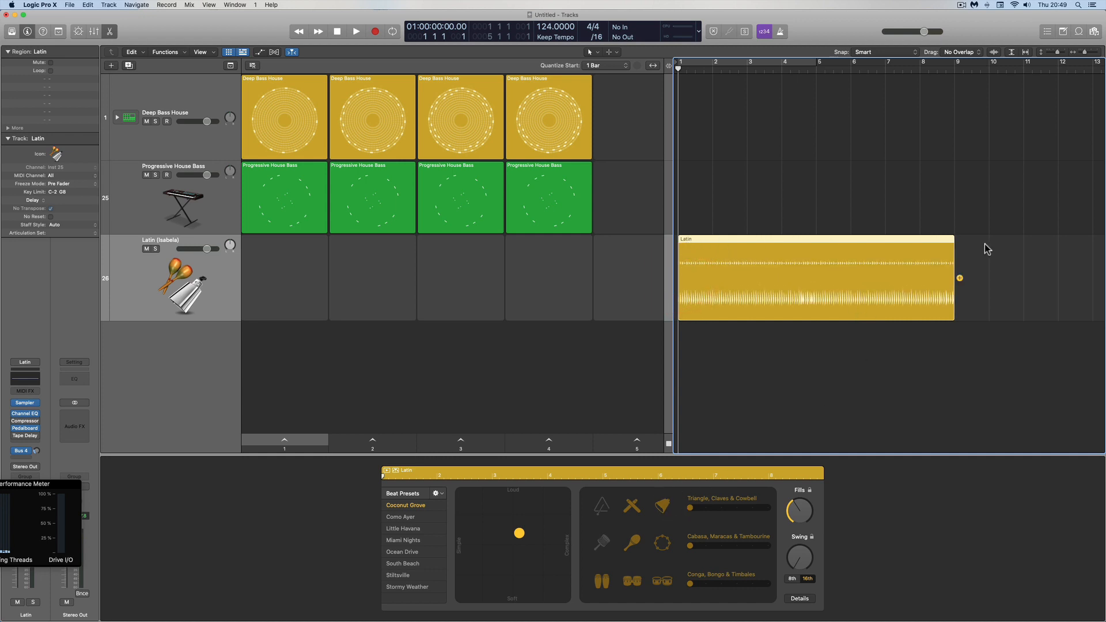
click(936, 242)
key(Delete)
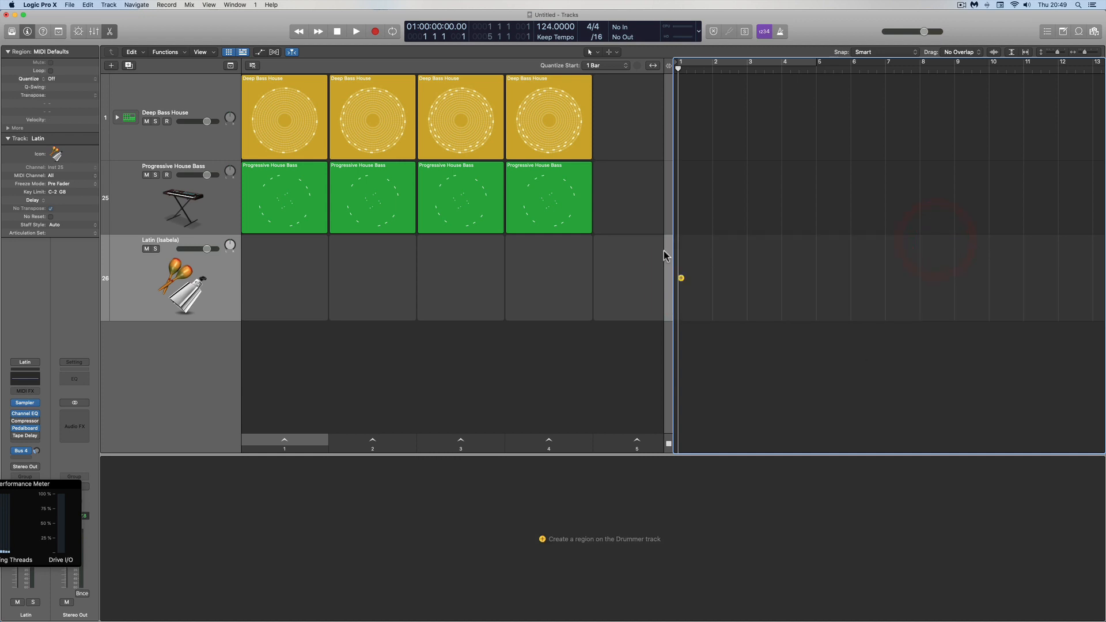
- Add a Latin Drummer cell to scene 4 of the Live Loops grid
click(548, 279)
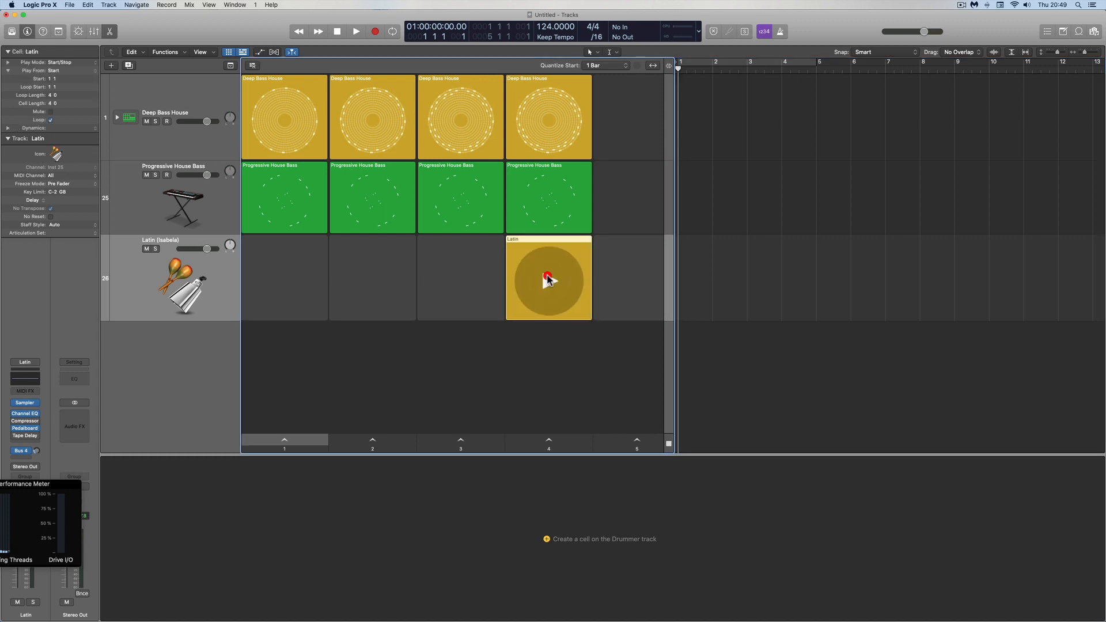
click(51, 104)
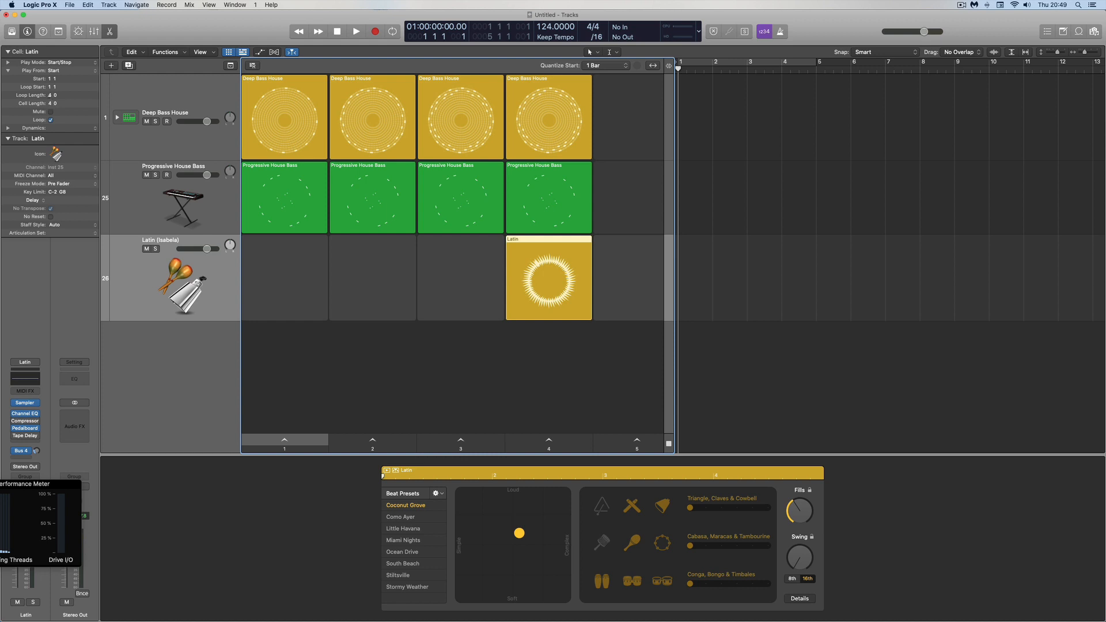
click(50, 95)
scroll(534, 344, right, 1)
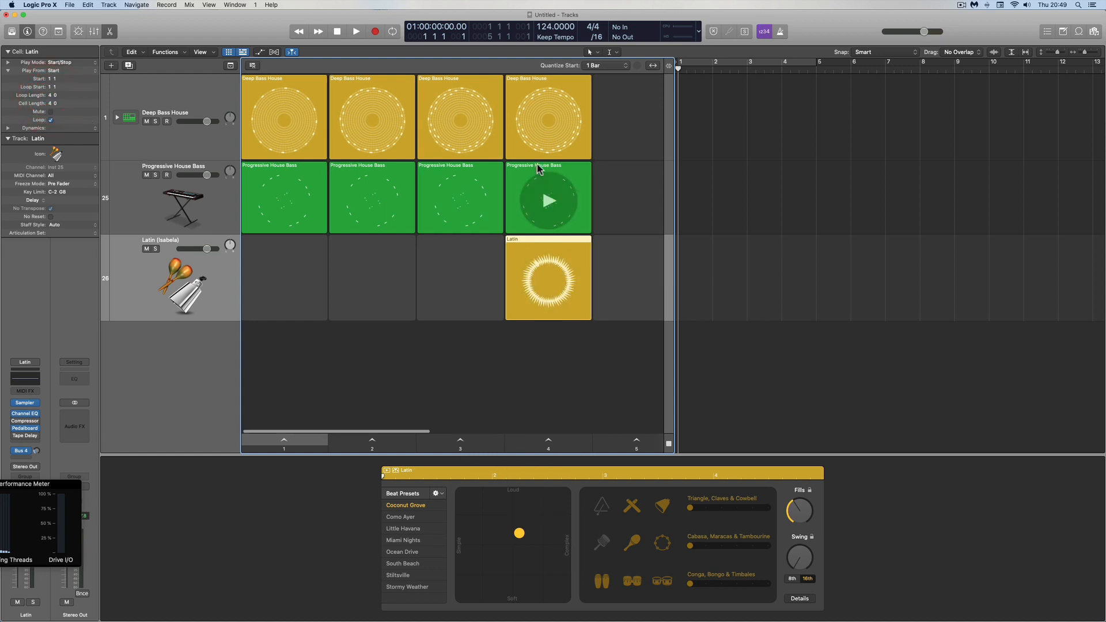
- Play scene 4, turn the Latin cell's Fills down to minimum, and hide the Tracks timeline
click(549, 444)
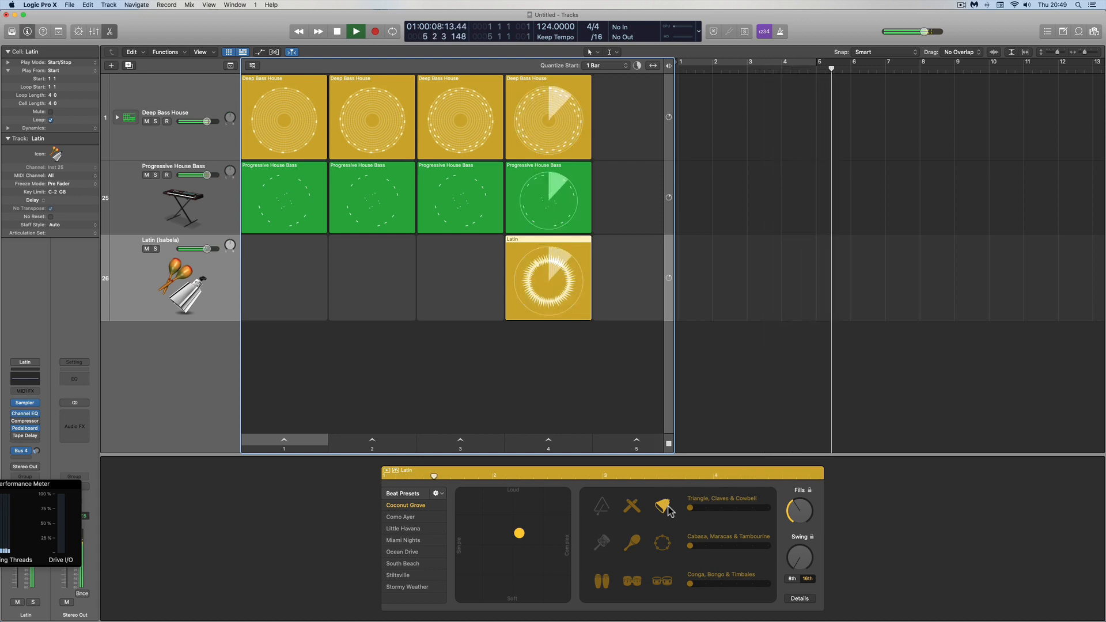
click(799, 556)
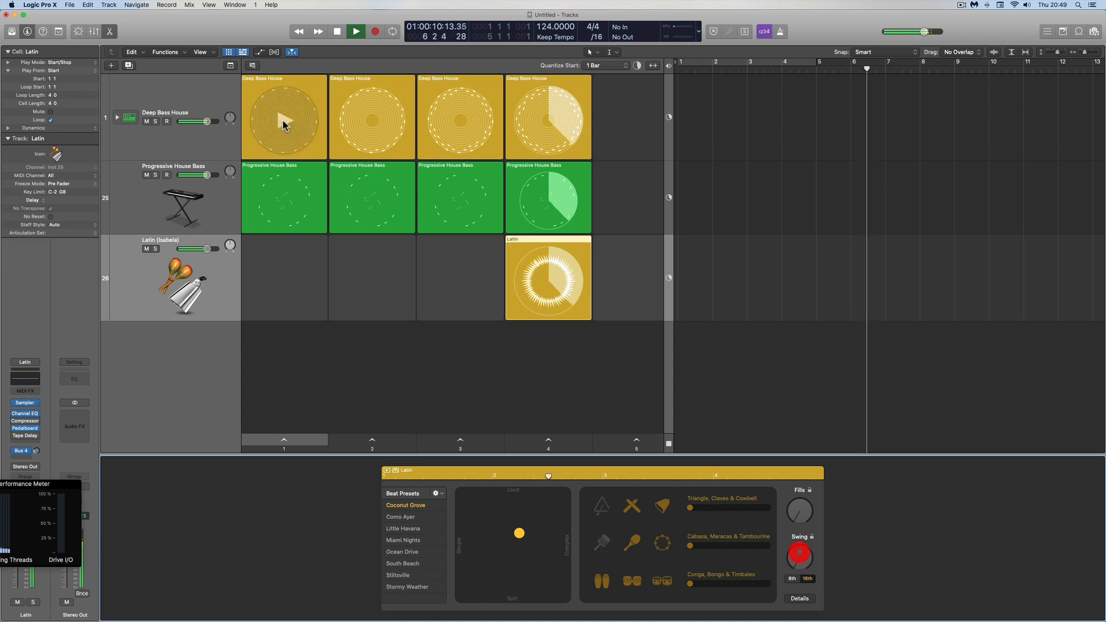
click(245, 52)
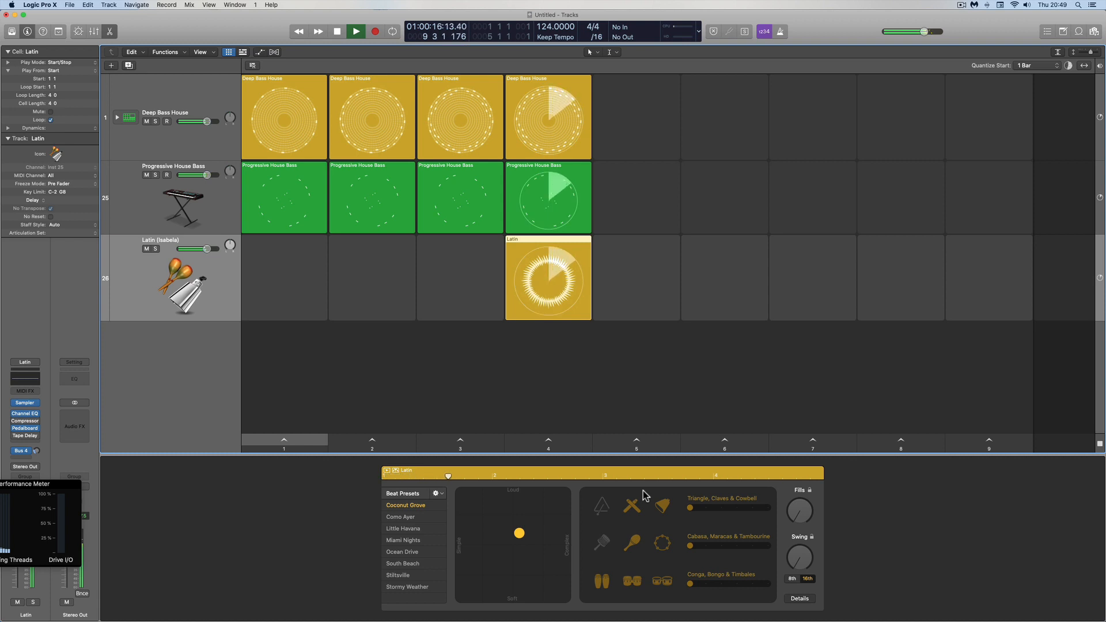
- Make the Latin beat slightly simpler, and audition it with the bongos briefly switched off
drag(518, 533, 503, 532)
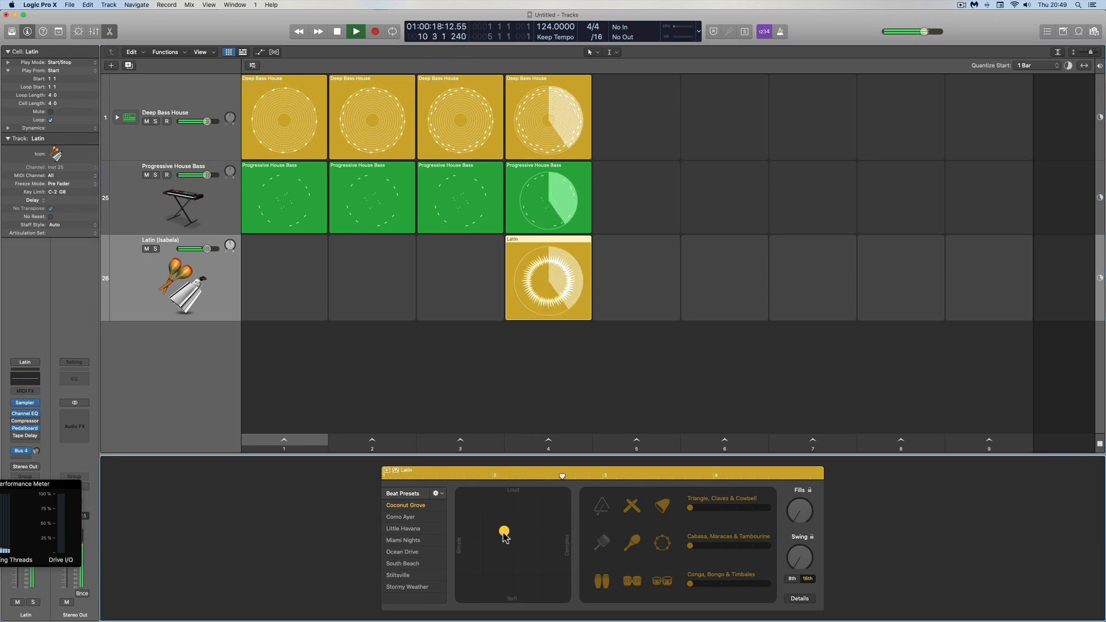
click(503, 534)
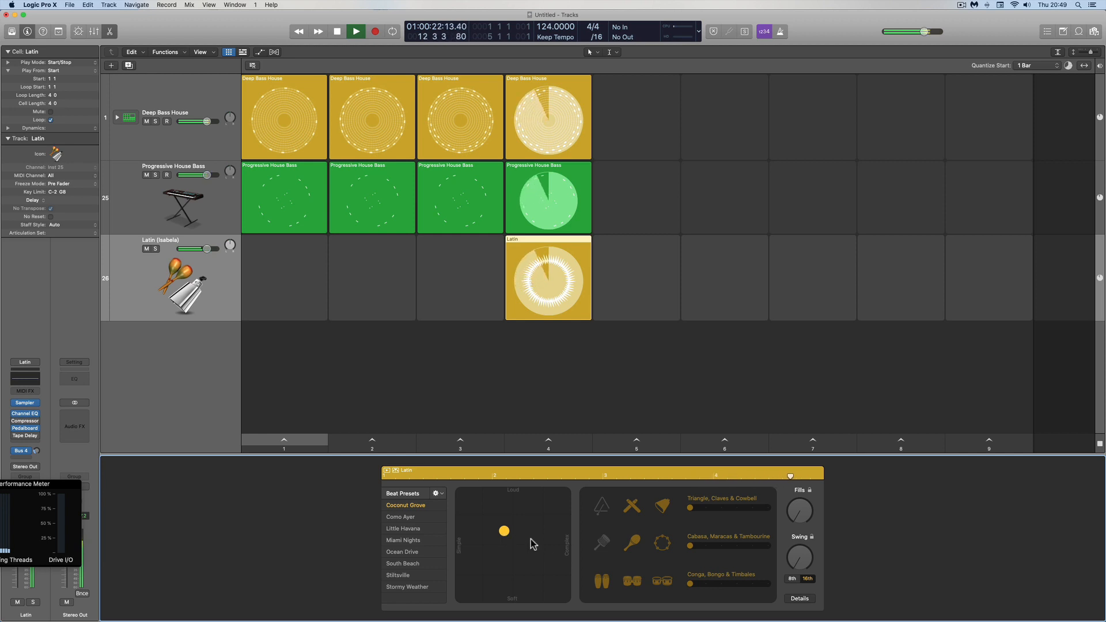
click(637, 582)
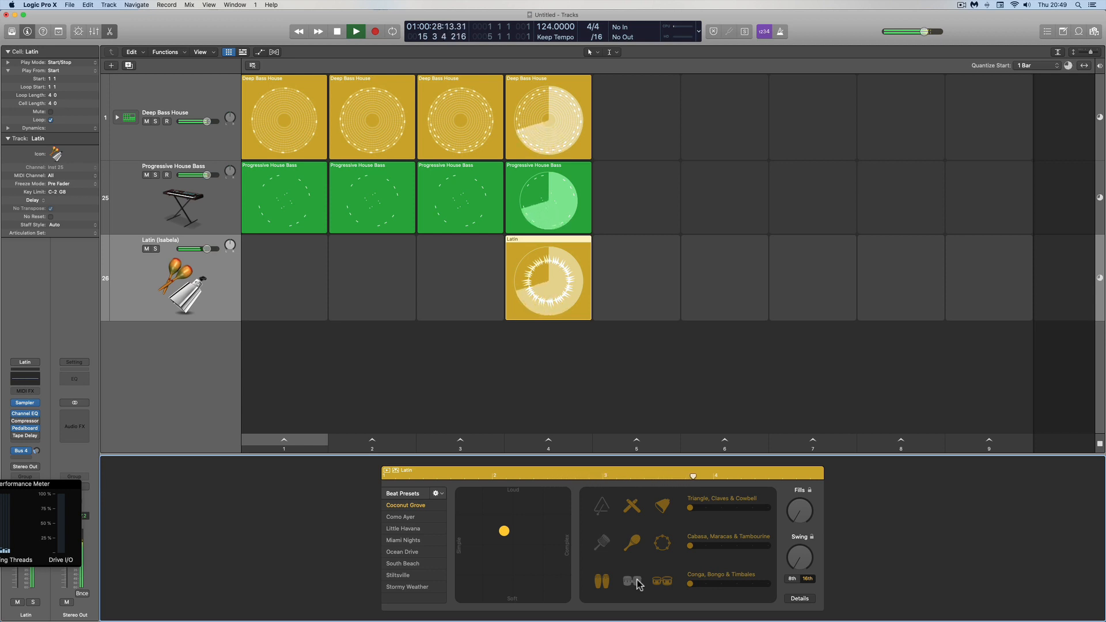
click(638, 583)
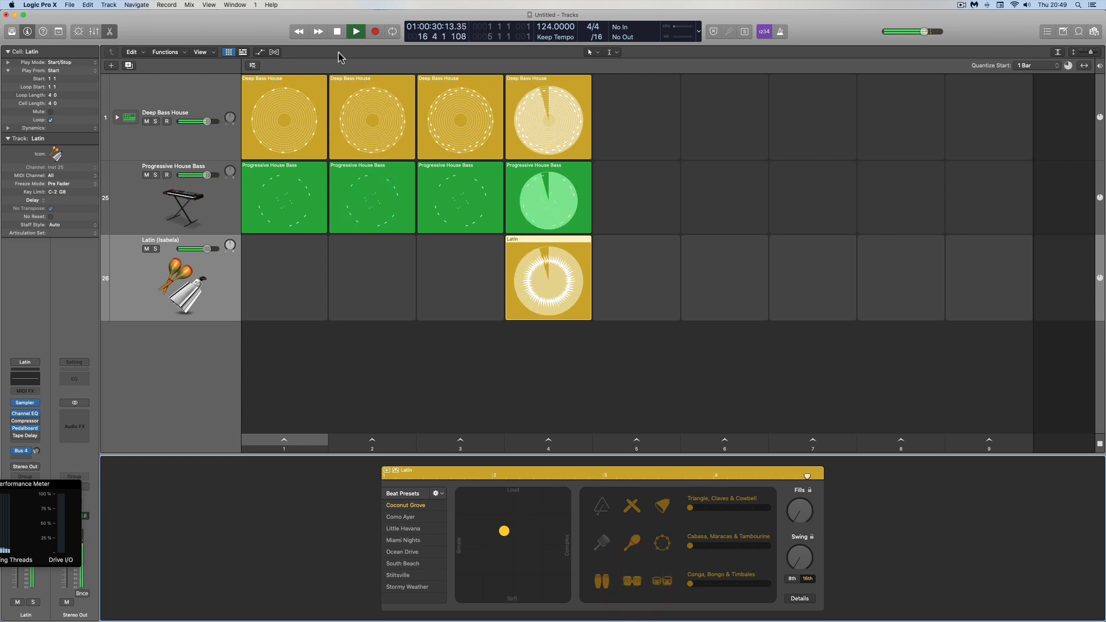
click(338, 33)
click(337, 33)
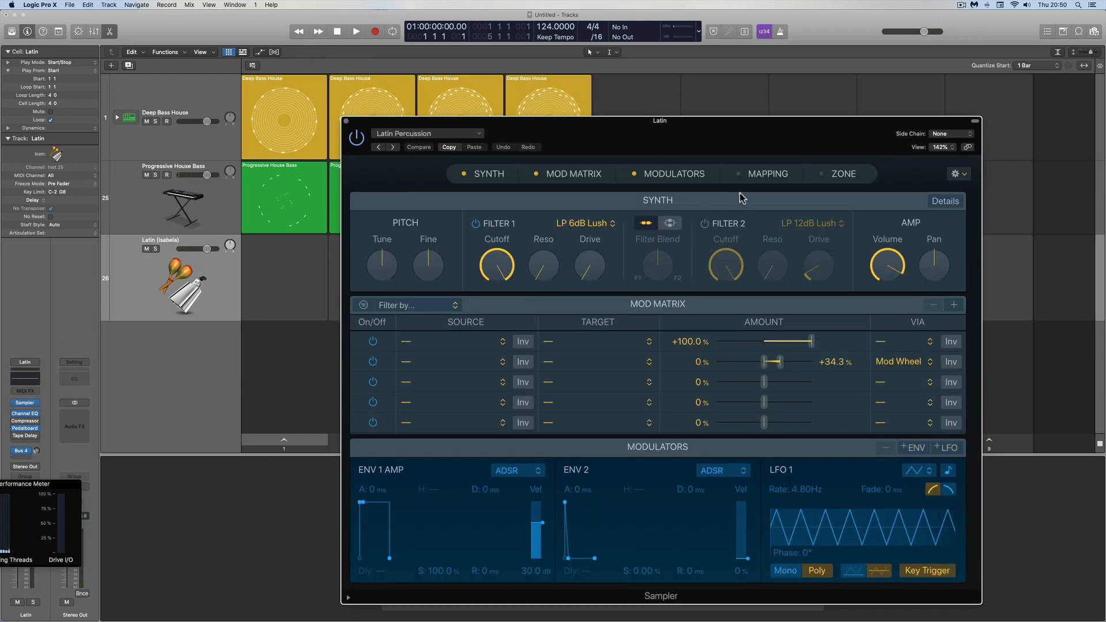
- In the Latin track's Sampler mapping, set the Claves:hi group's volume to -7.00 while scene 4 plays
click(767, 173)
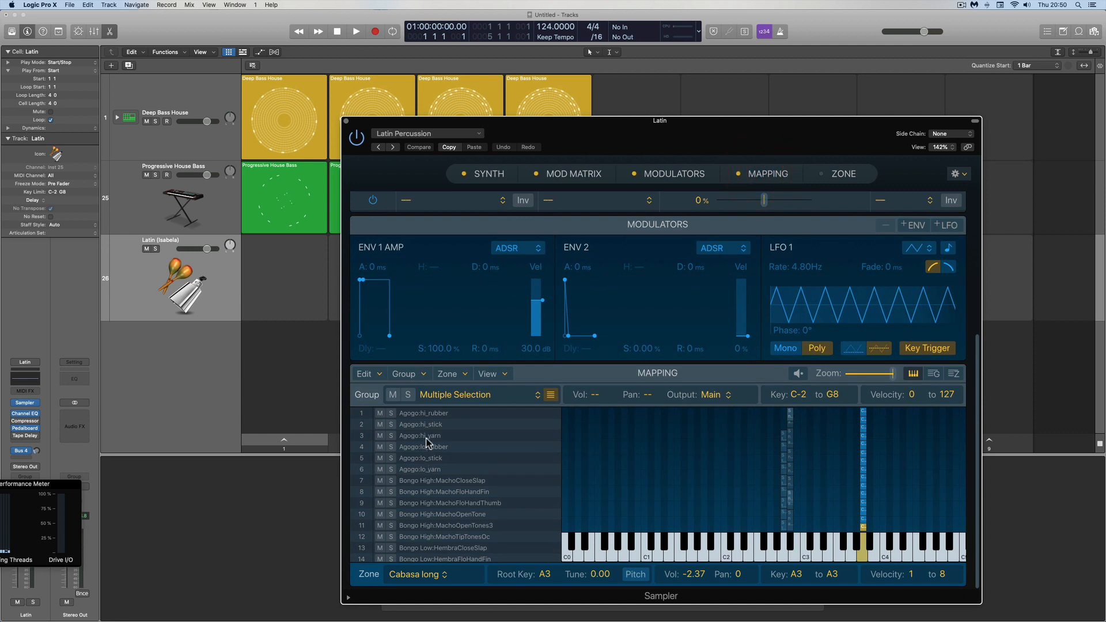
scroll(425, 448, down, 5)
scroll(419, 458, down, 3)
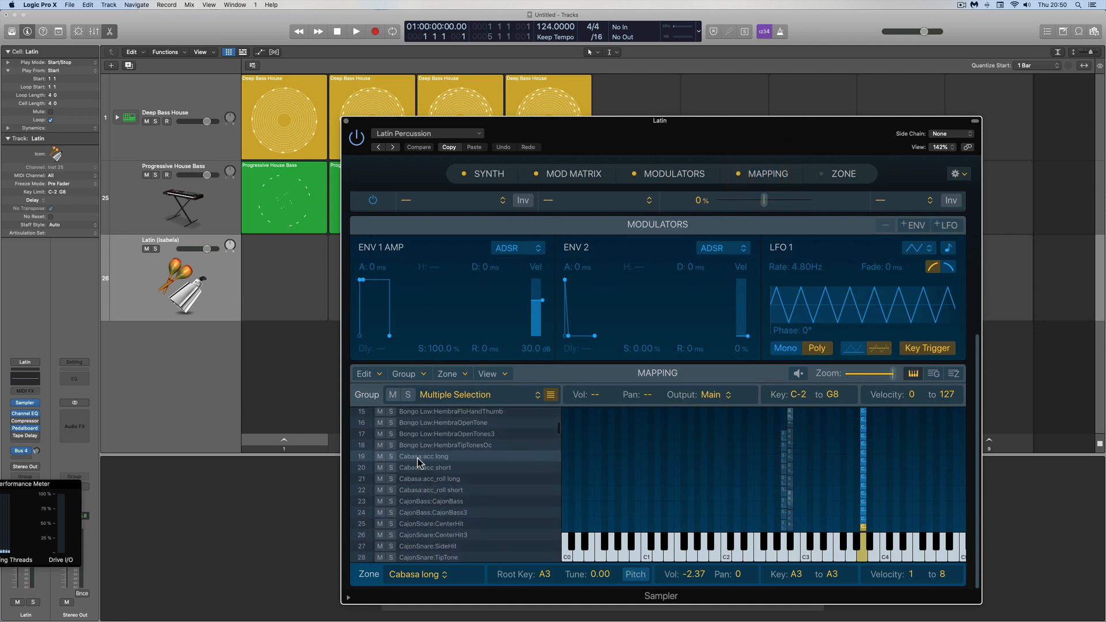
scroll(423, 475, down, 4)
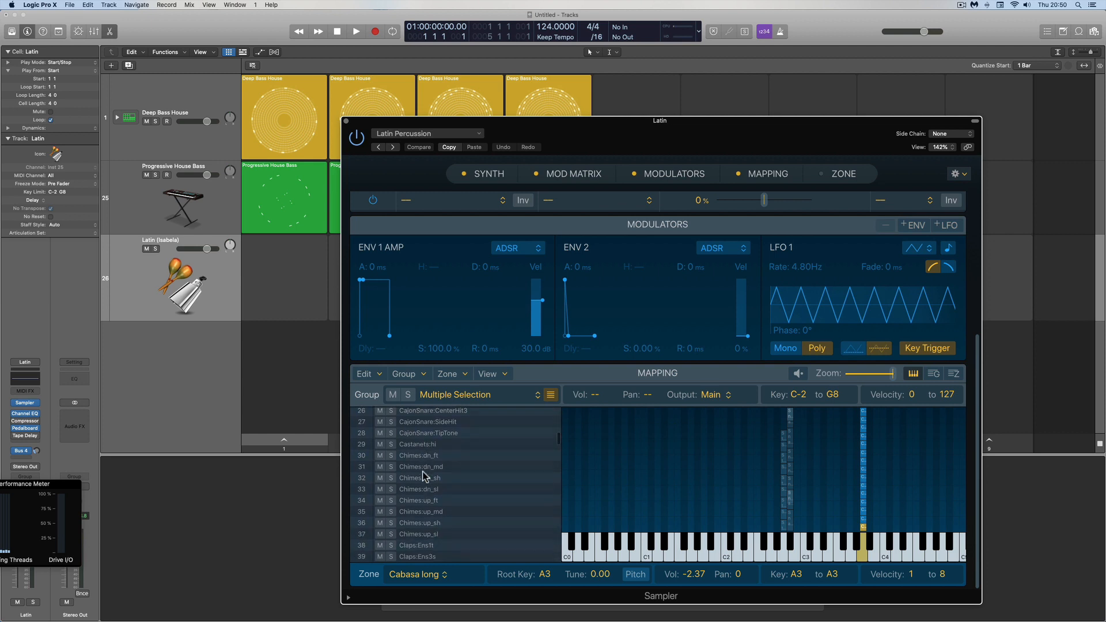
scroll(423, 489, down, 3)
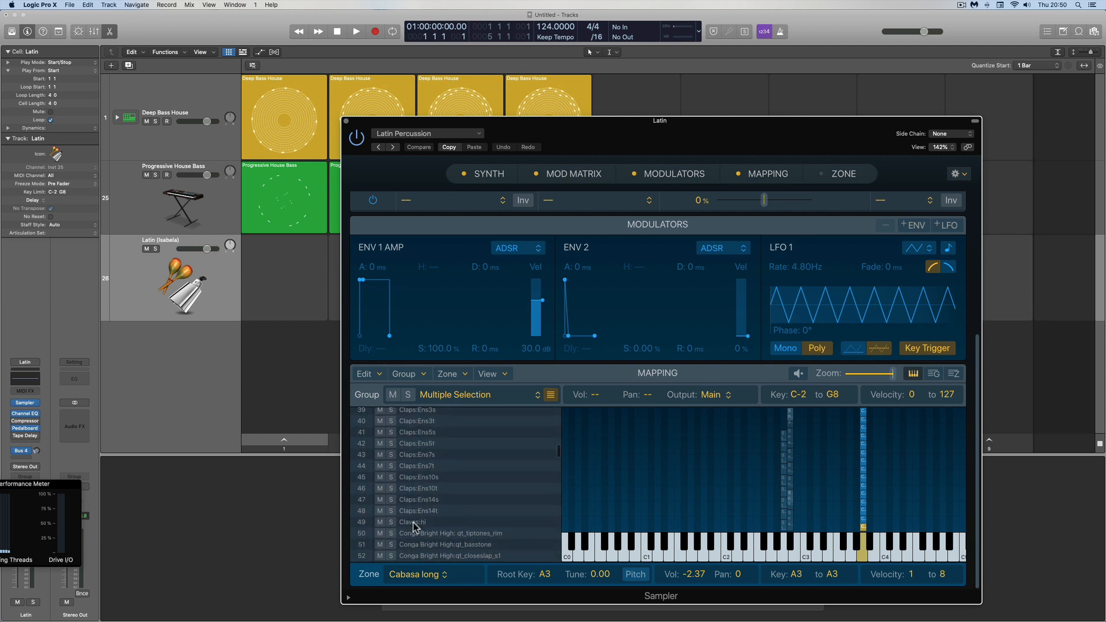
click(414, 522)
click(597, 400)
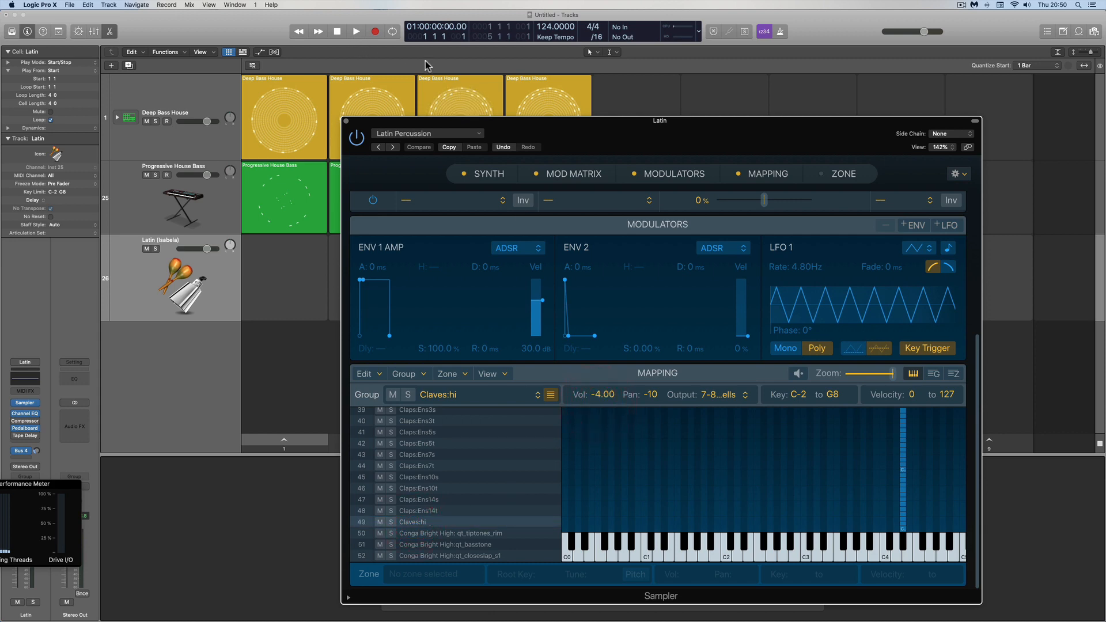
drag(498, 127, 565, 59)
click(548, 441)
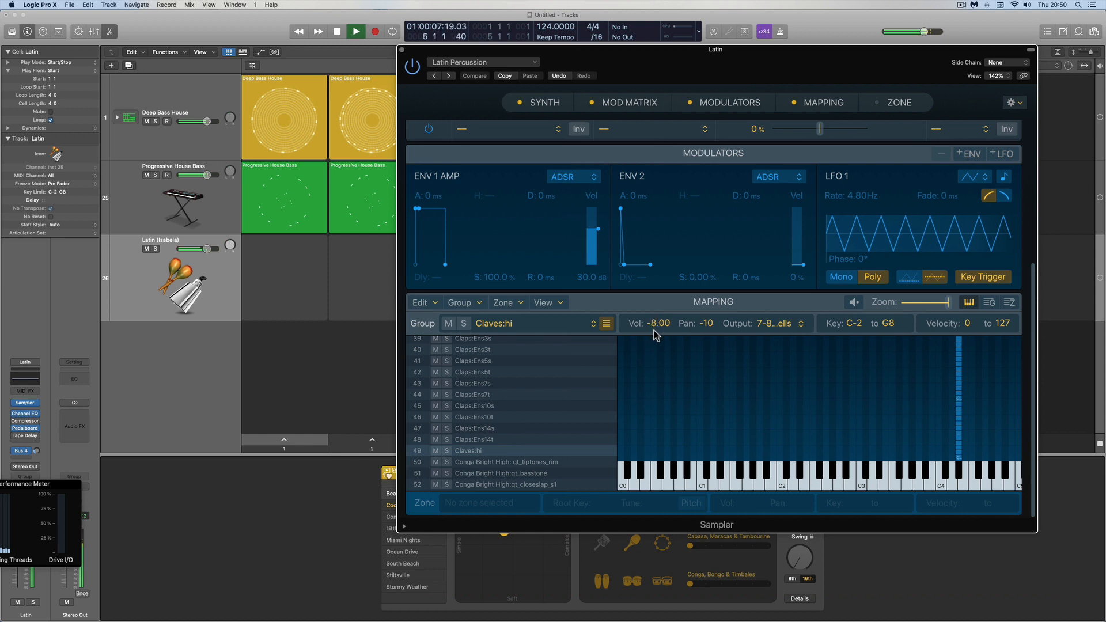
drag(655, 331, 654, 326)
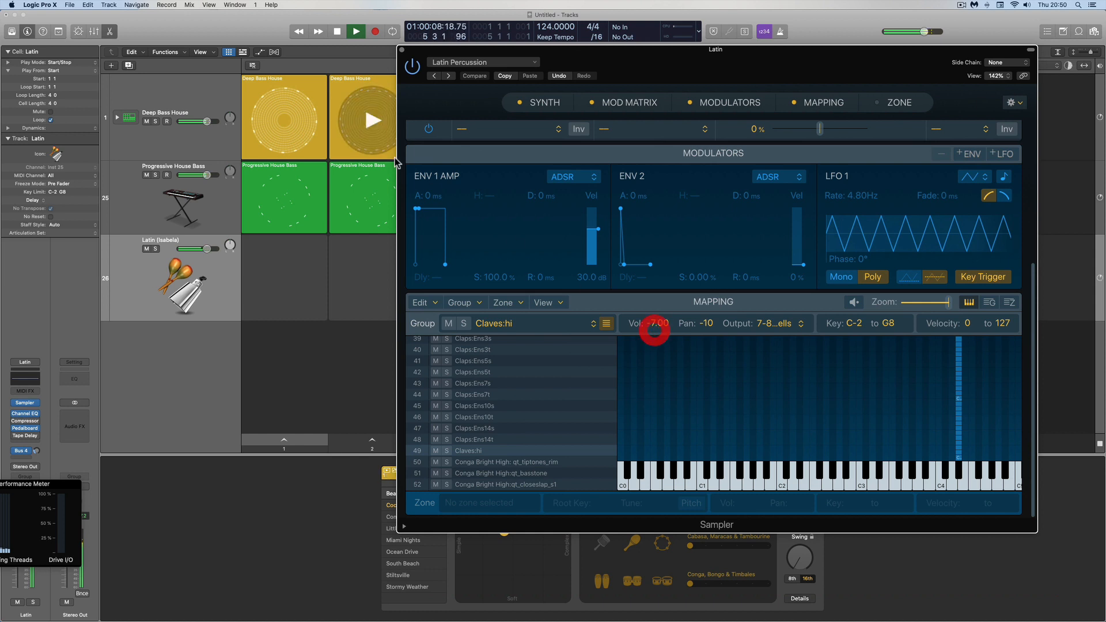
click(401, 50)
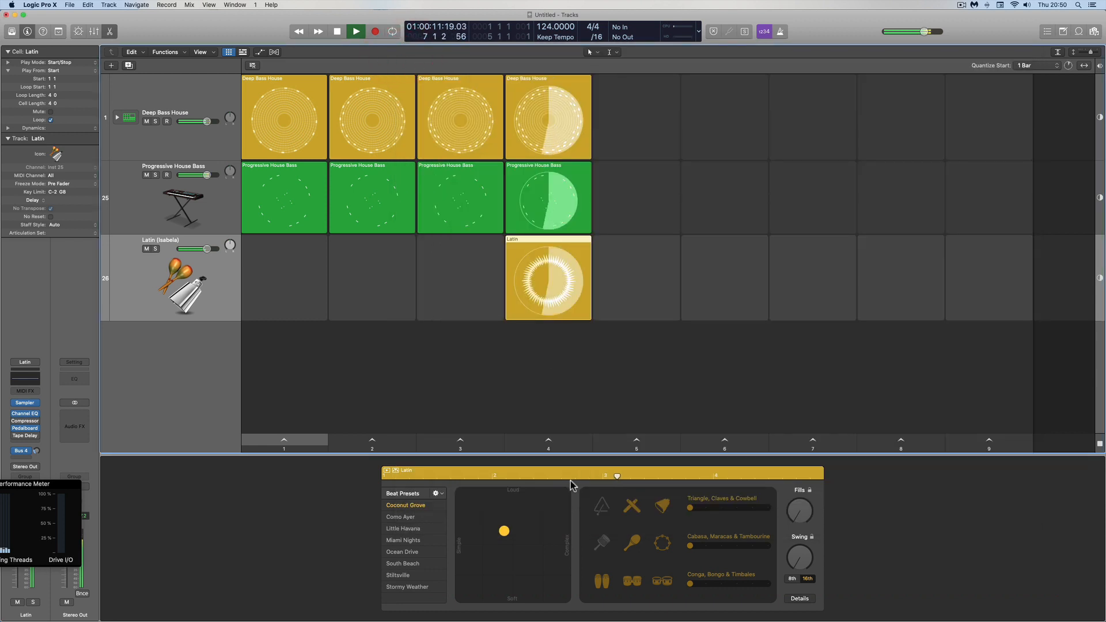
- Switch the cabasa on and the tambourine off, and set the Cabasa, Maracas & Tambourine pattern to 3
click(604, 542)
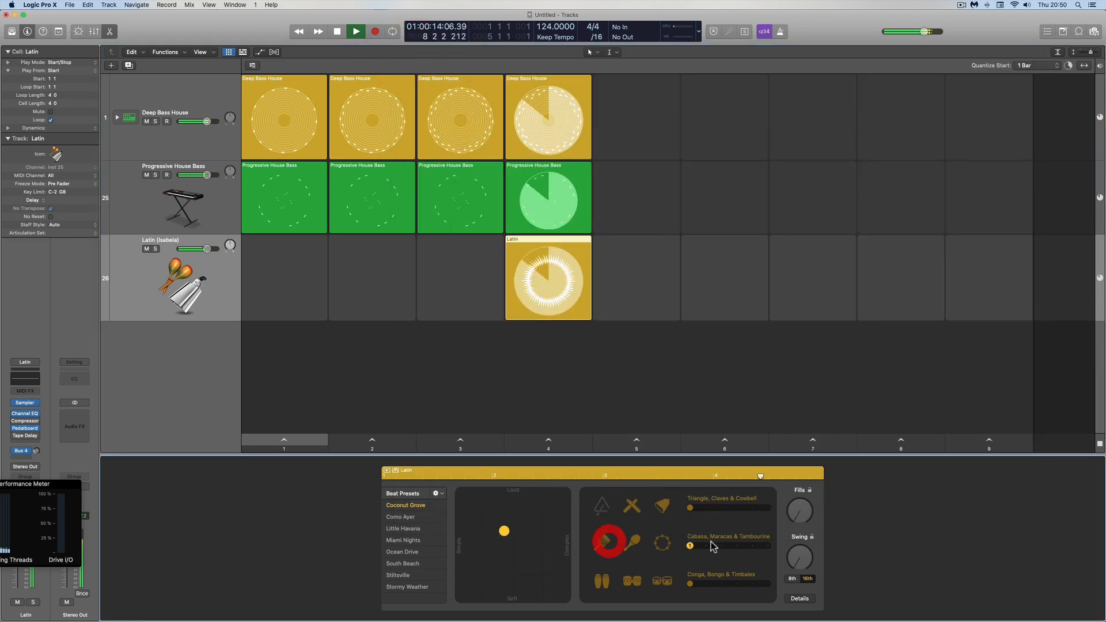
click(663, 545)
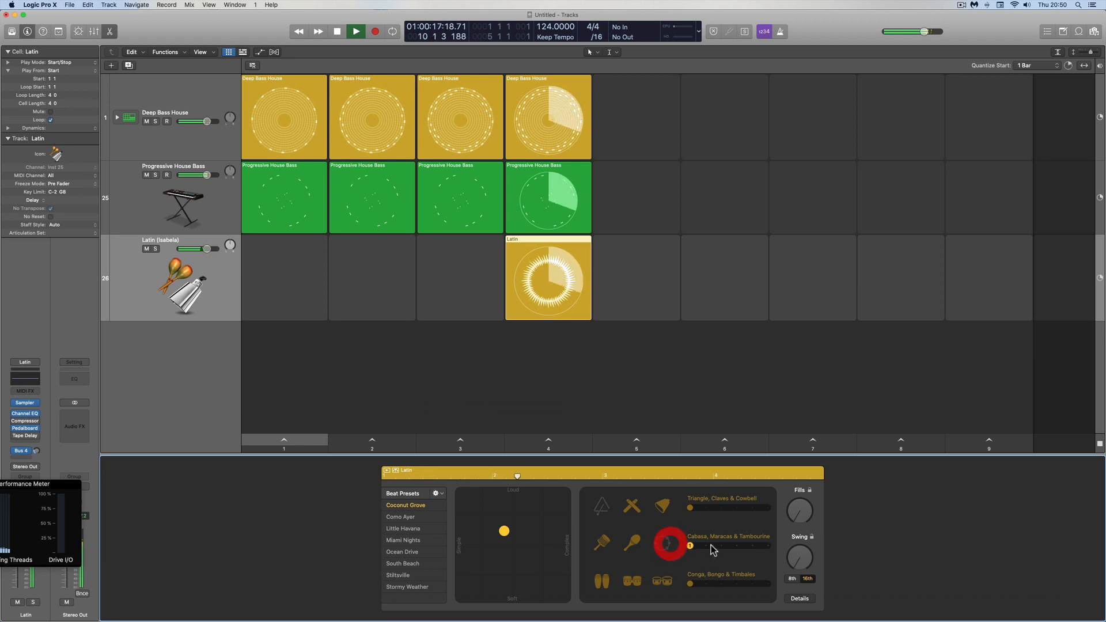
click(710, 546)
click(722, 547)
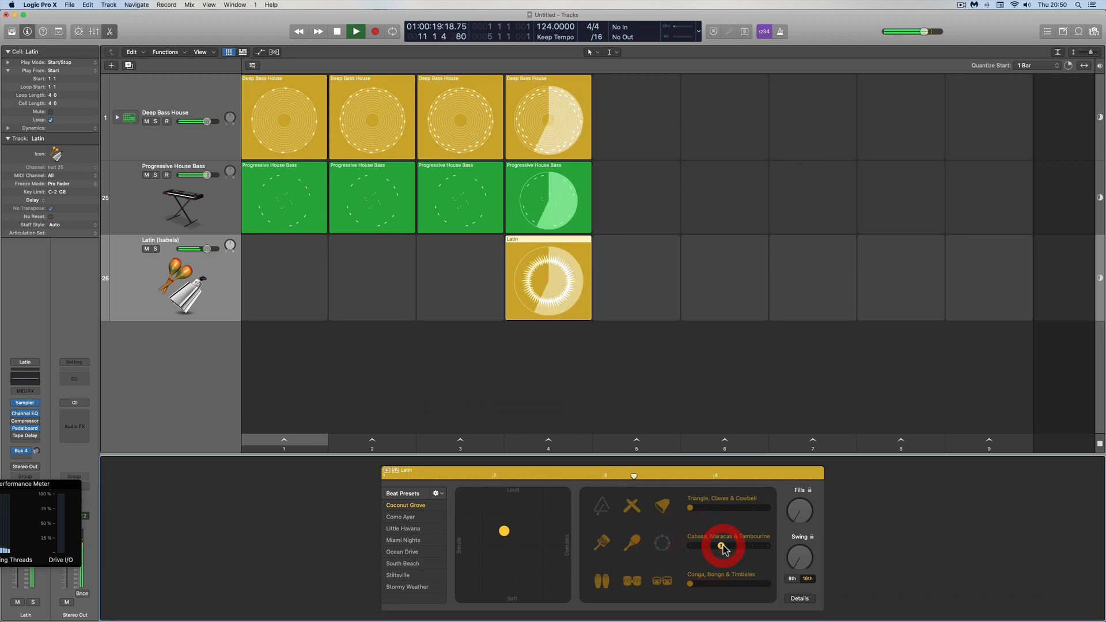
- Shift the cabasa's complexity range in the Drummer details toward the complex end
click(795, 599)
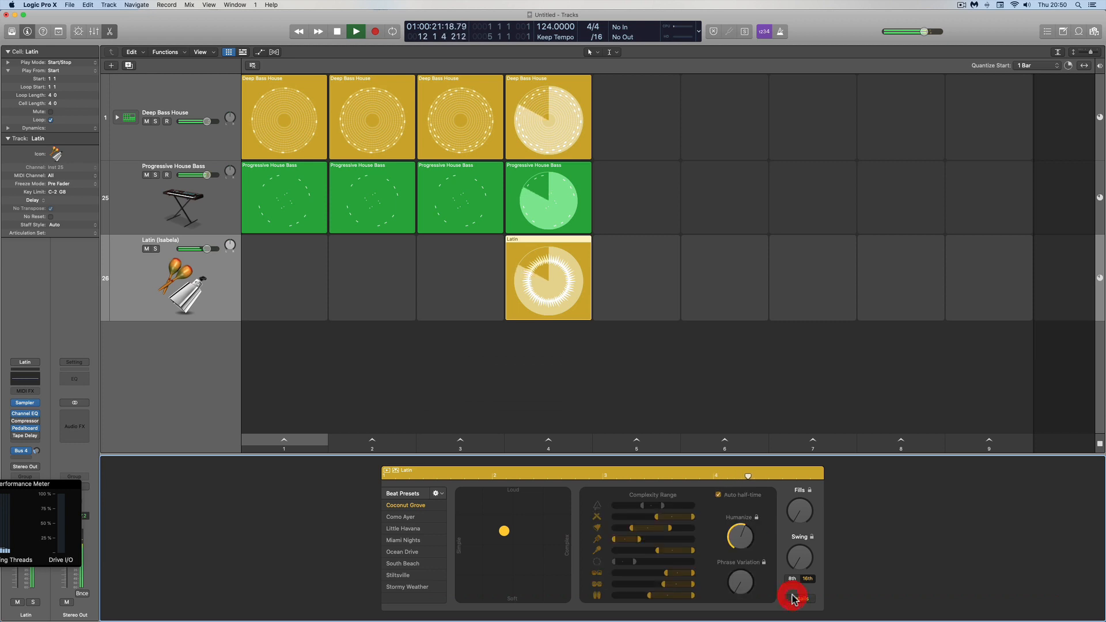
drag(627, 539, 684, 542)
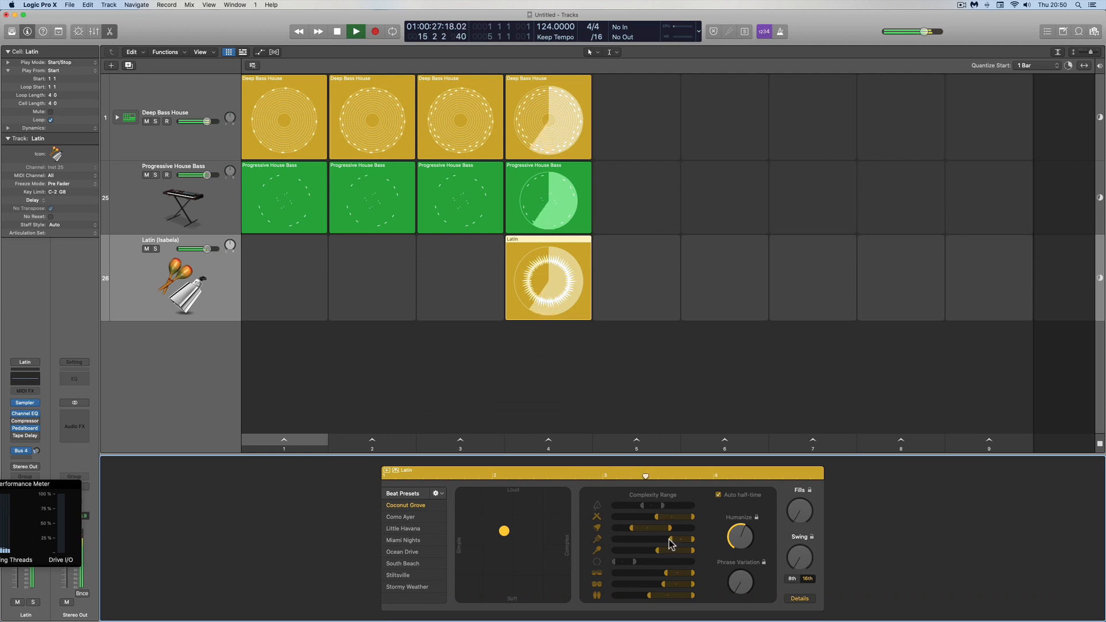
click(675, 549)
click(799, 599)
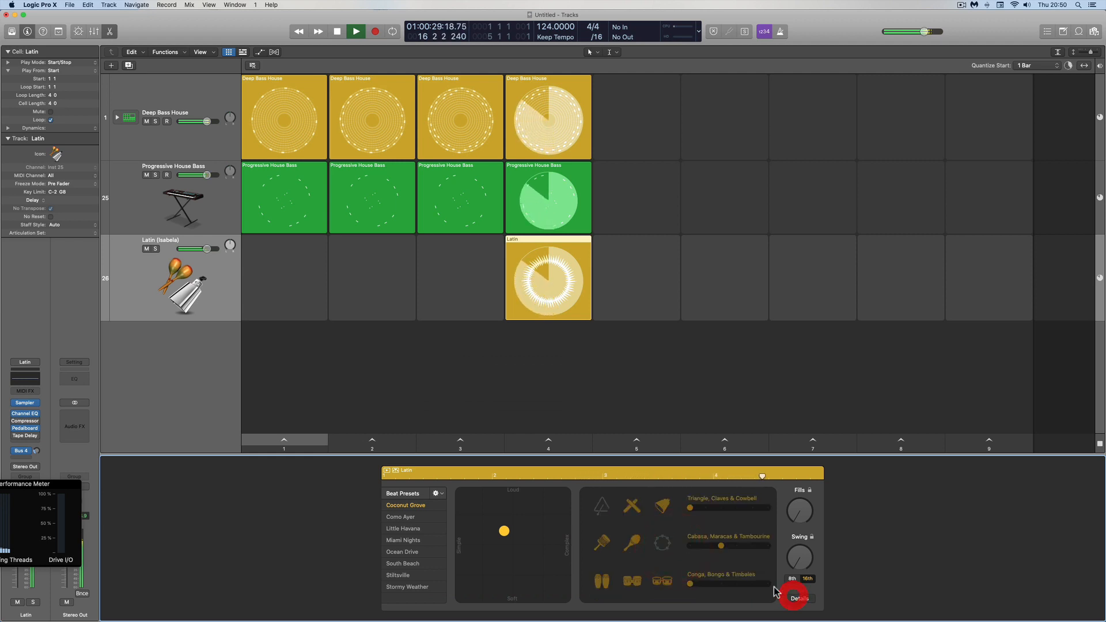
- Audition higher variations of the Cabasa, Maracas & Tambourine pattern, and set it to the first variation
click(735, 550)
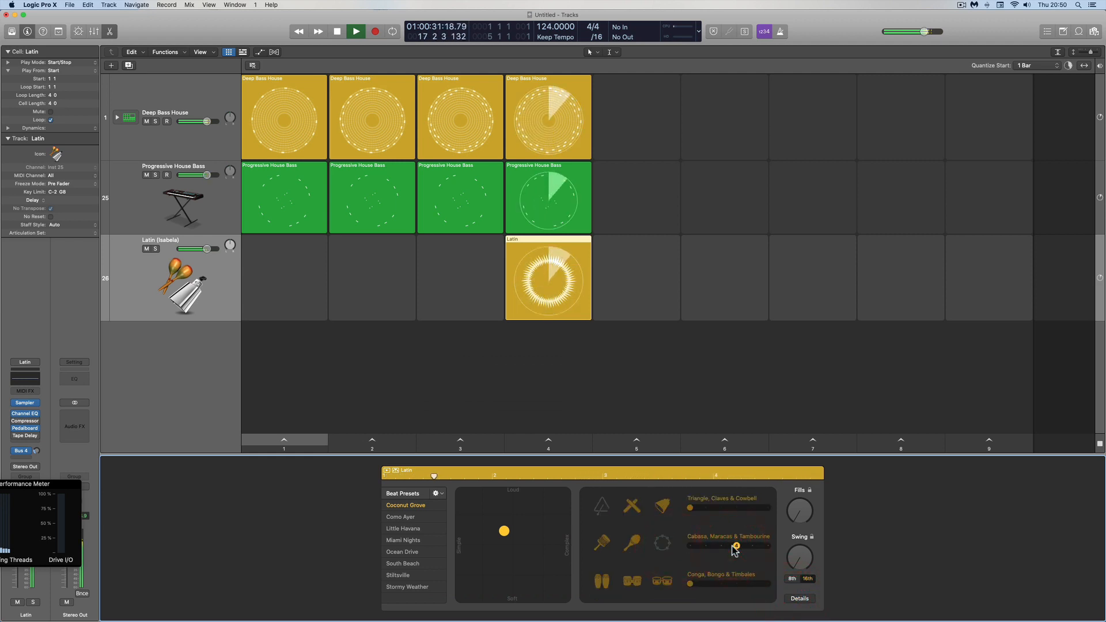
drag(747, 550, 754, 550)
click(700, 548)
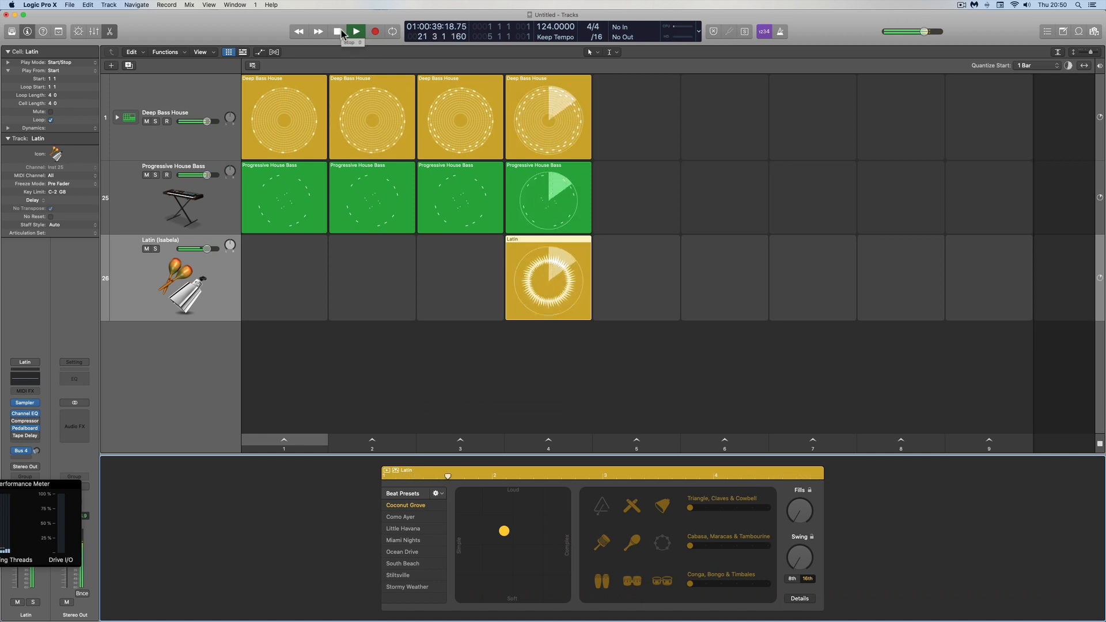
- Audition the Latin cell without bongos, switch off the timbales and cowbell instead, and stop playback
click(630, 582)
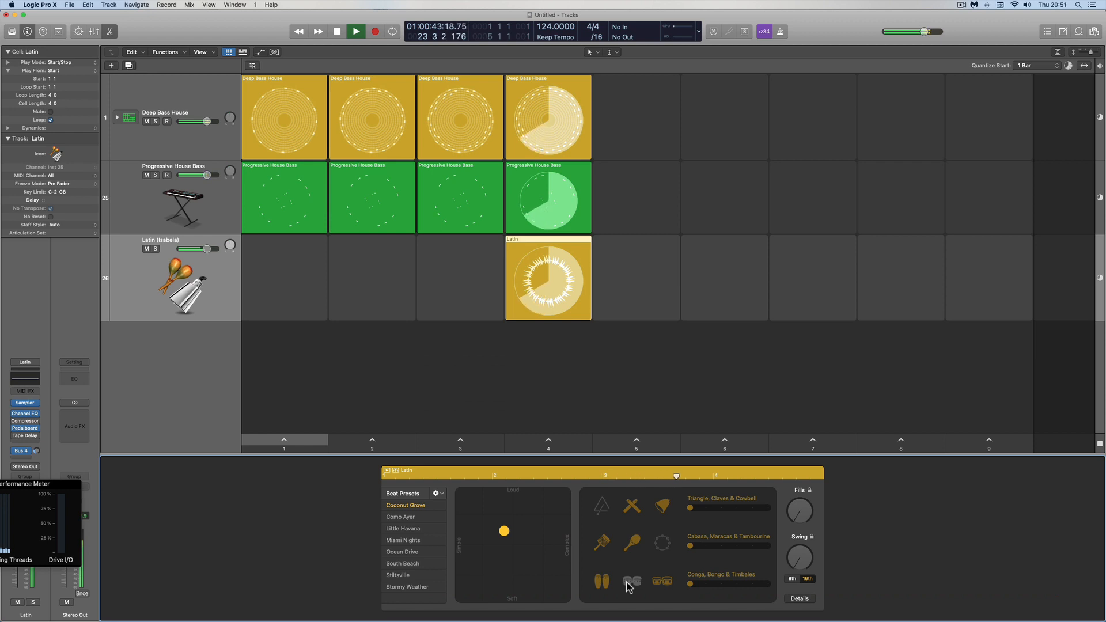
click(655, 583)
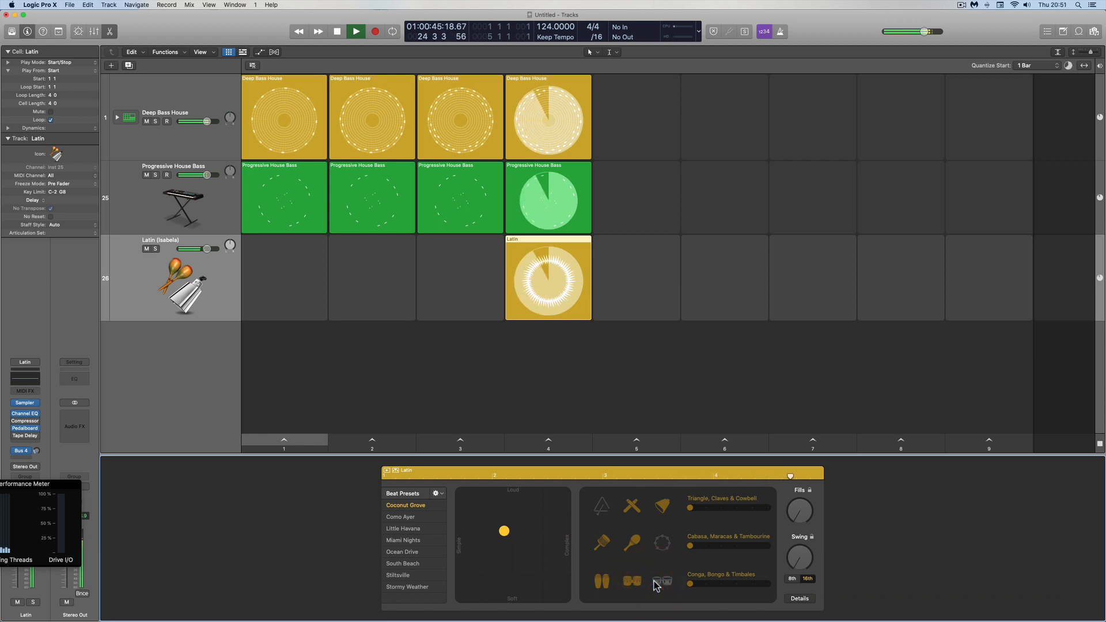
click(662, 506)
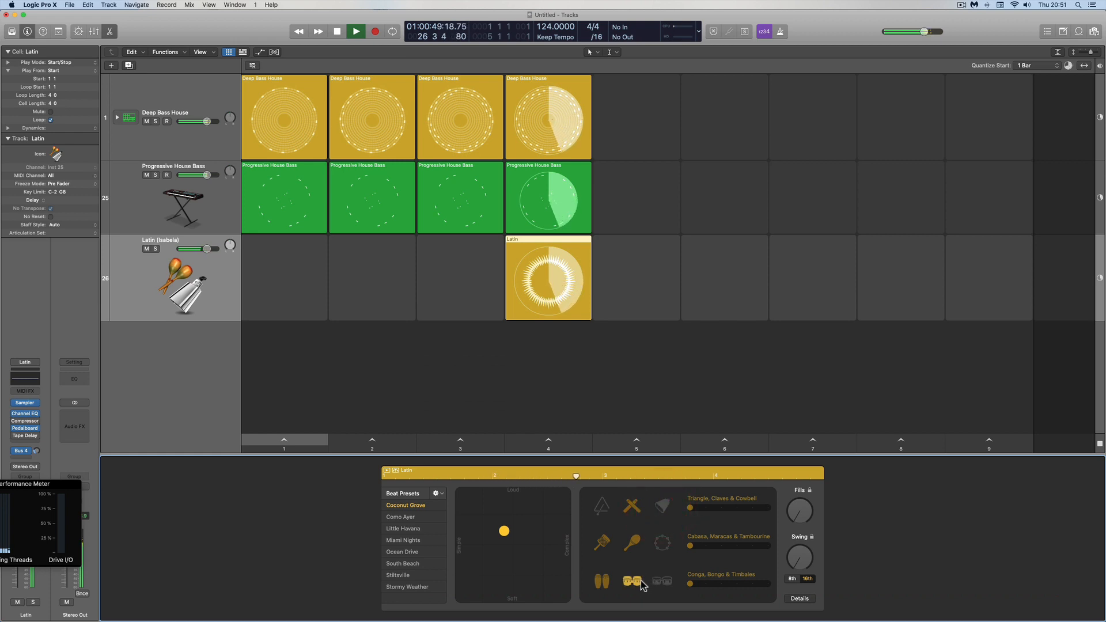
click(338, 34)
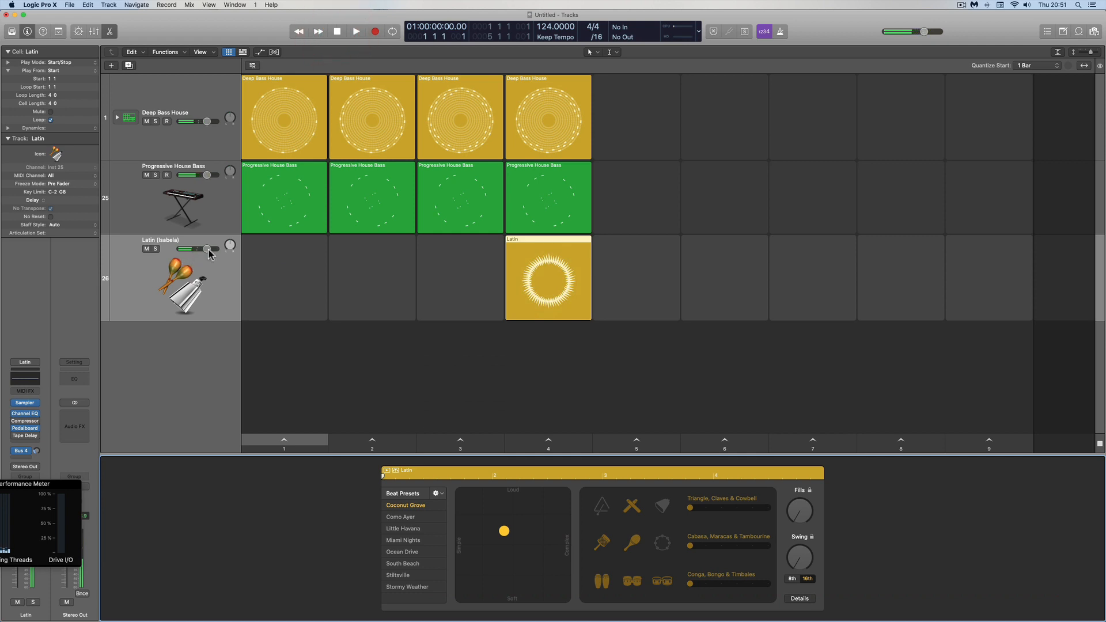
- Slightly lower the Latin track's volume, and duplicate scene 4 as scene 5
drag(206, 249, 204, 249)
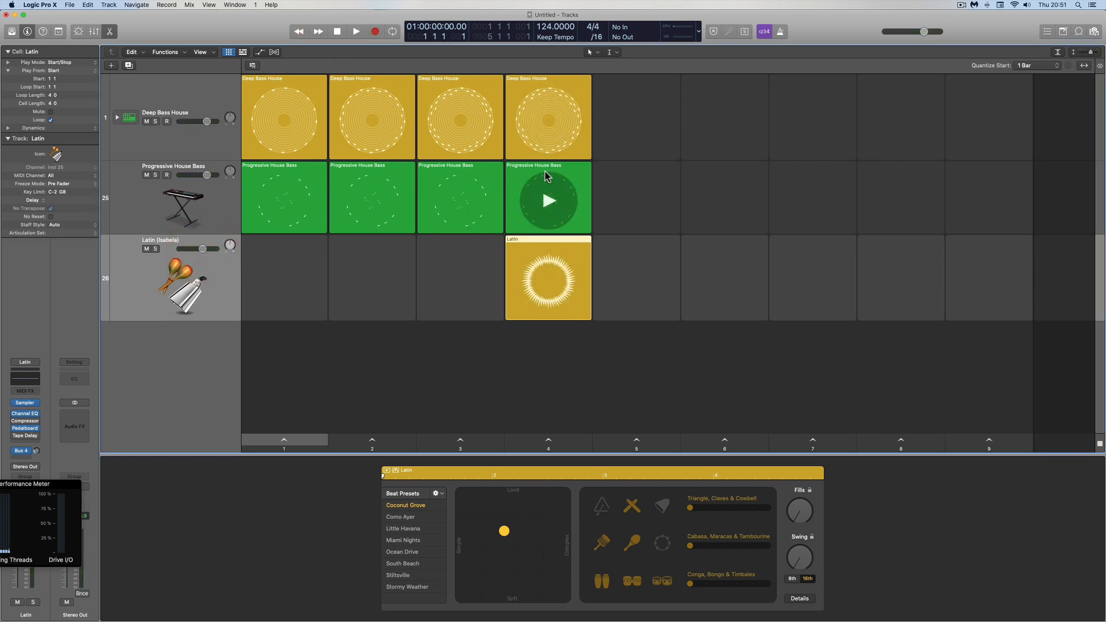
right_click(548, 439)
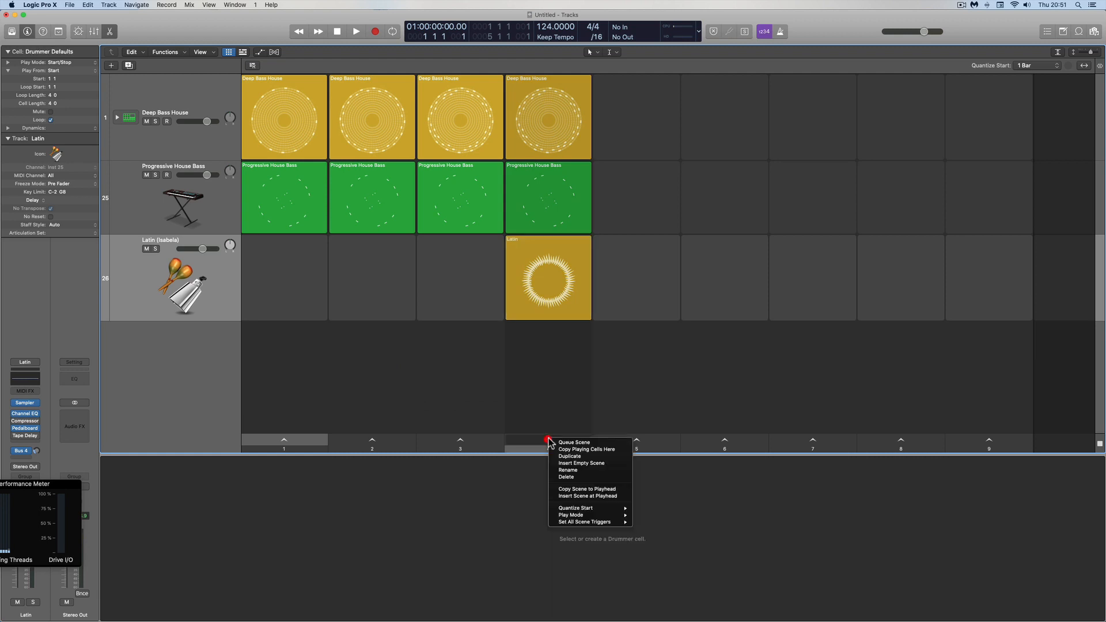
click(586, 457)
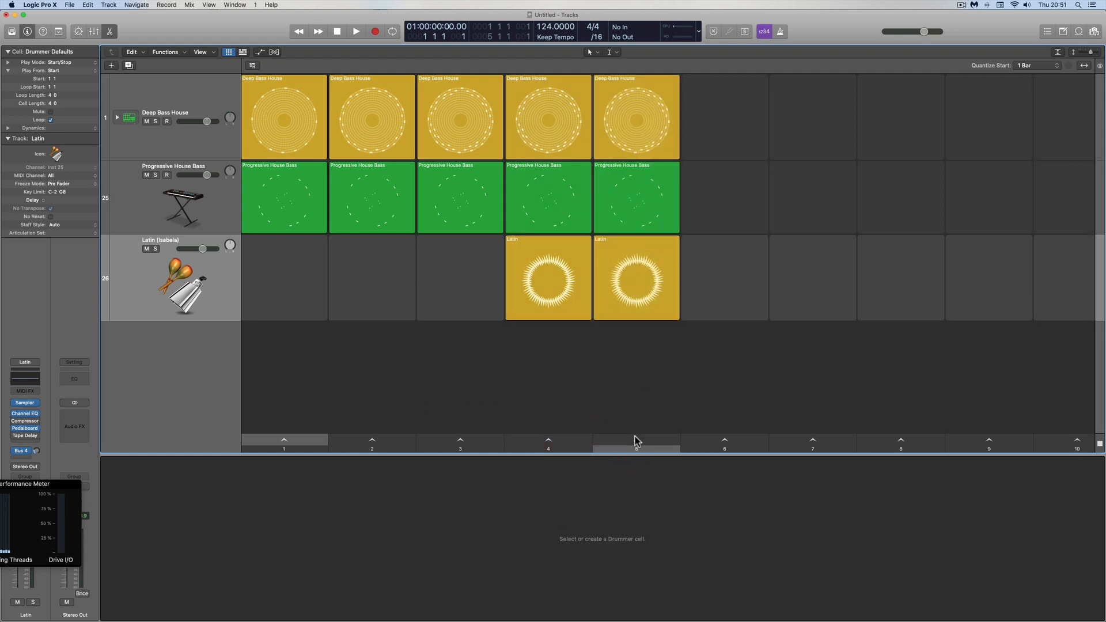
- Add one software instrument track with an empty channel strip and the sound library open, beneath the Latin track
click(111, 66)
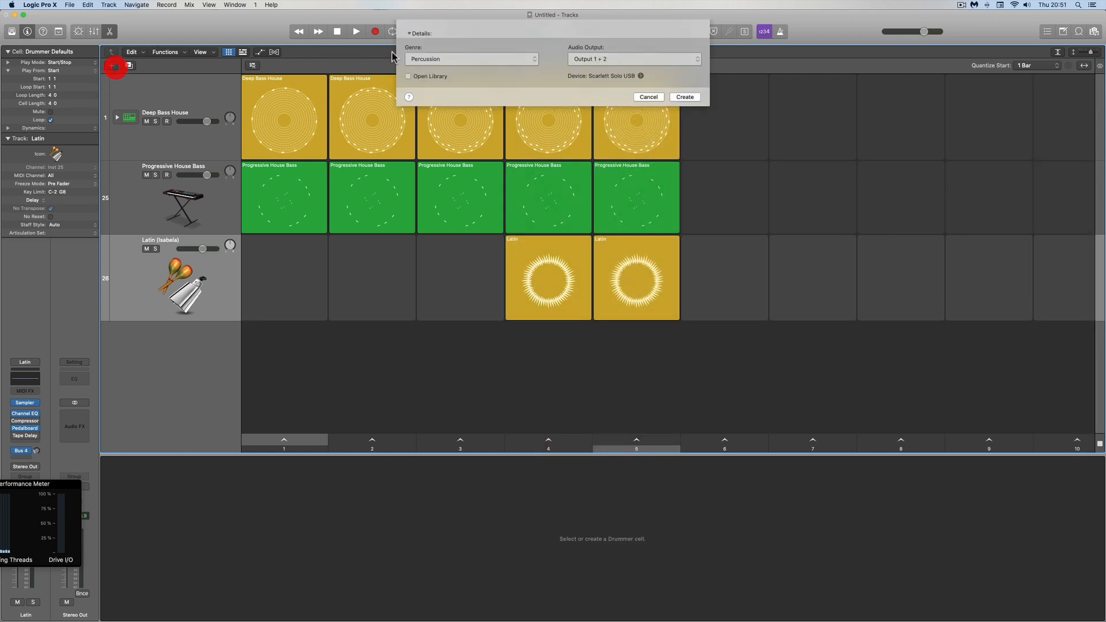
click(472, 39)
click(685, 151)
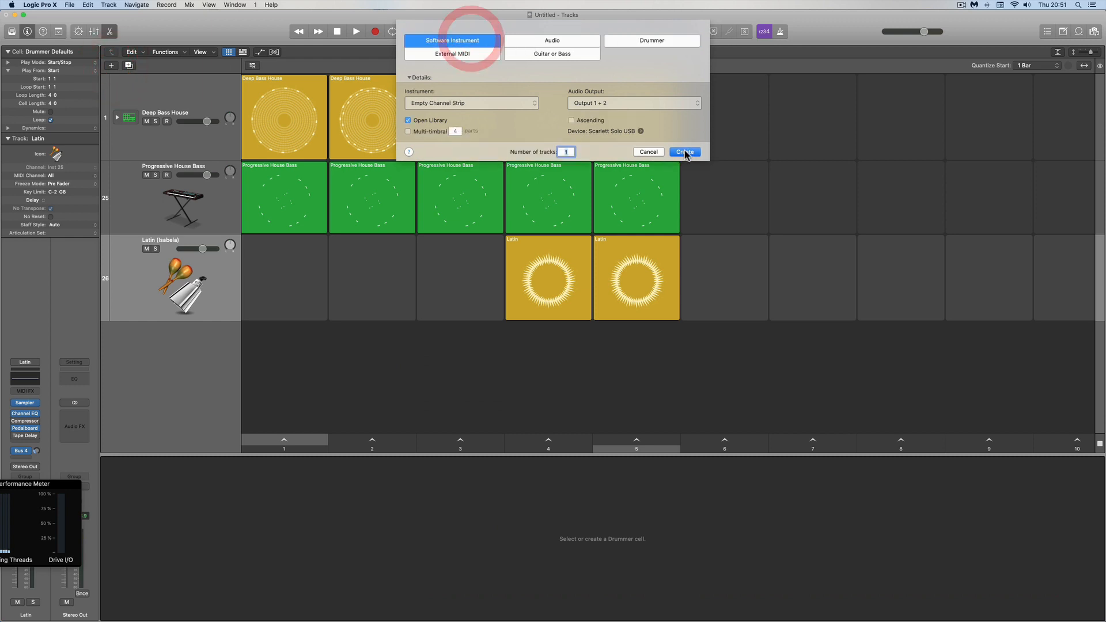
- Load the Vintage Synth Strings patch from the Synthesizer Strings category onto the new instrument track
drag(500, 331, 506, 397)
click(731, 282)
drag(1091, 53, 1088, 51)
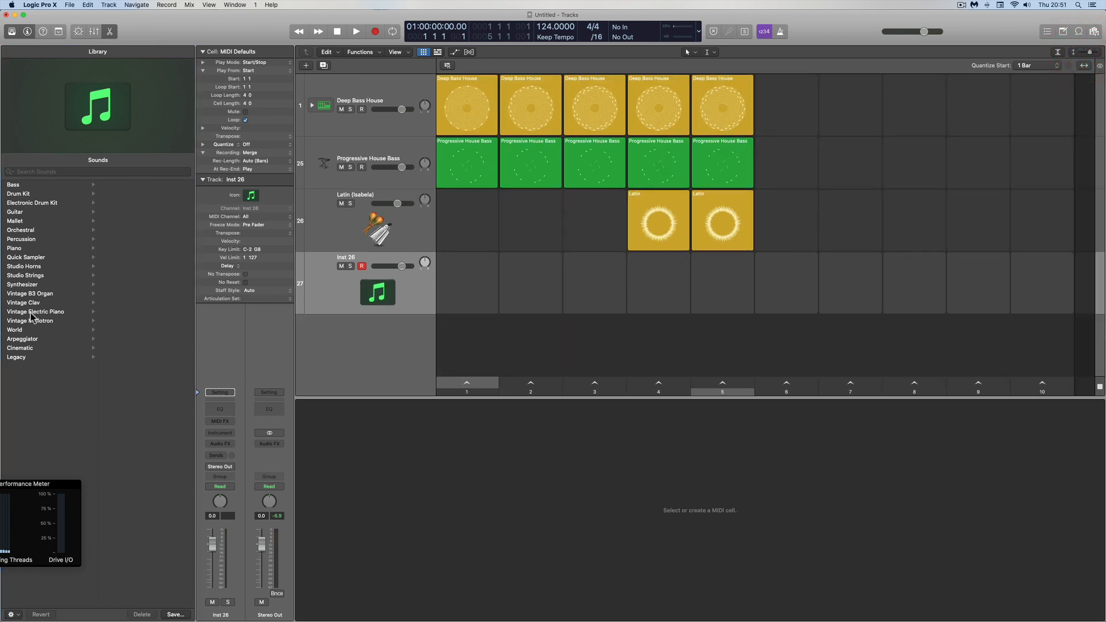
click(27, 285)
click(111, 303)
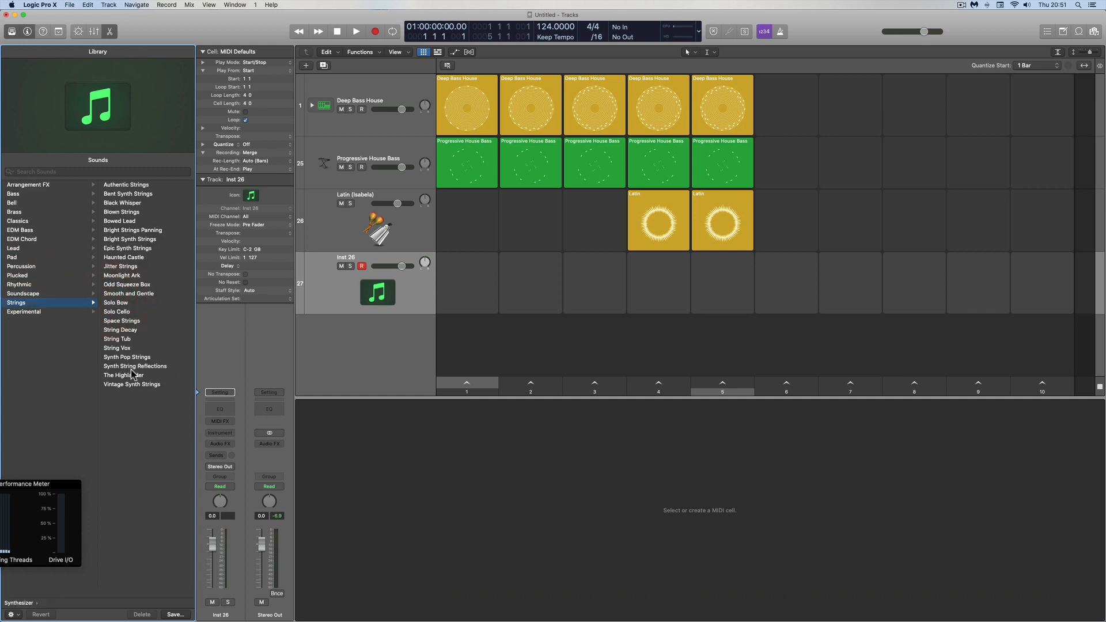
click(132, 384)
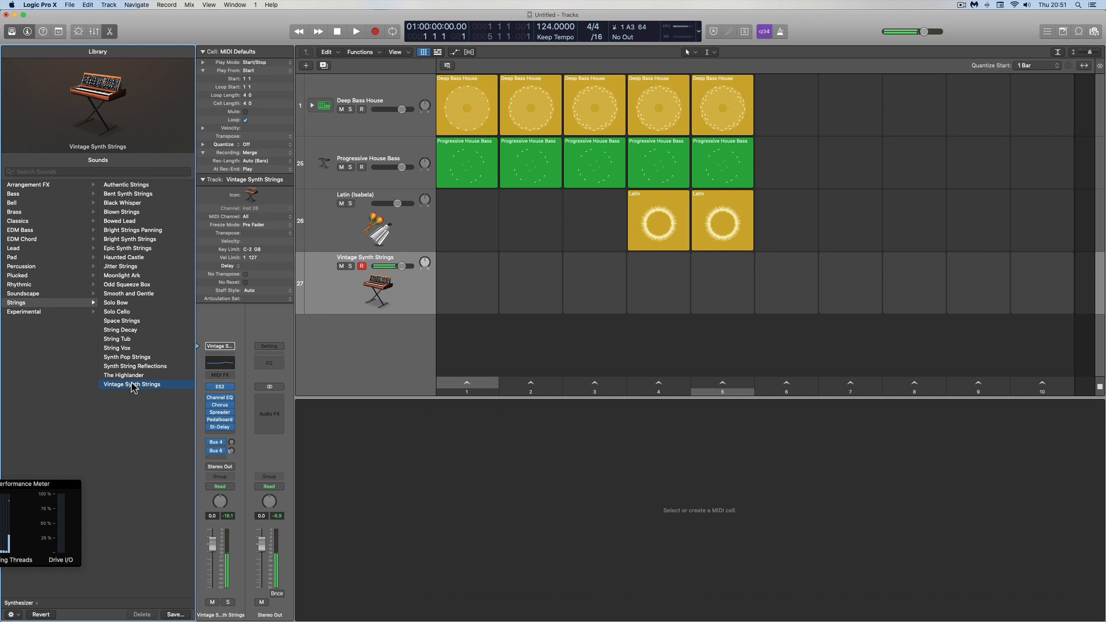
- Adjust the third envelope of the string track's ES2 synthesizer, and close the plug-in window and the Library
click(220, 388)
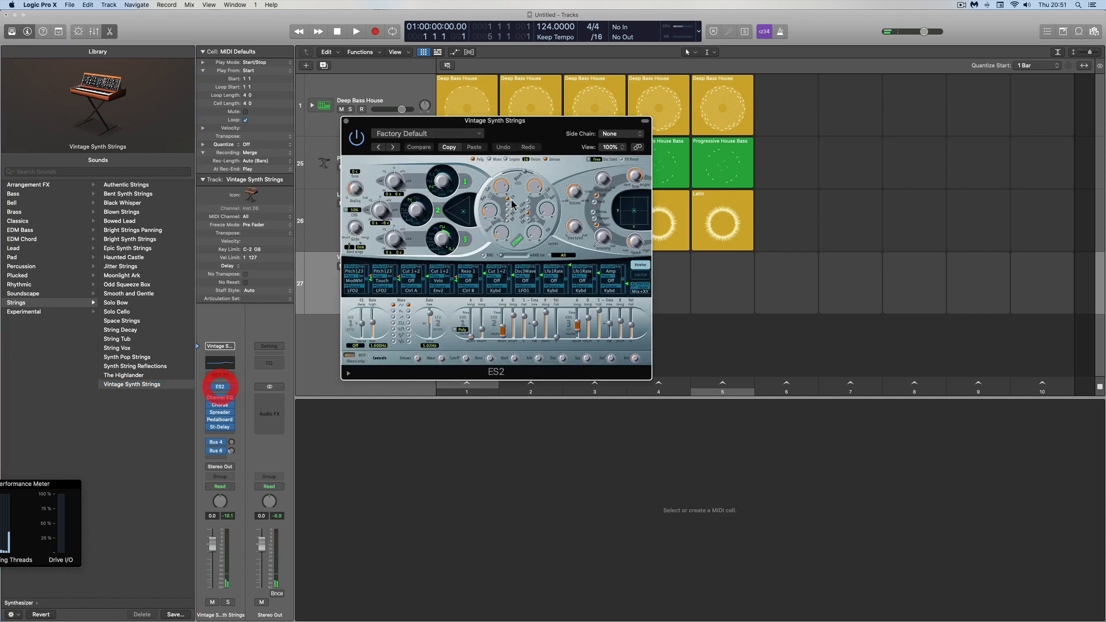
click(622, 328)
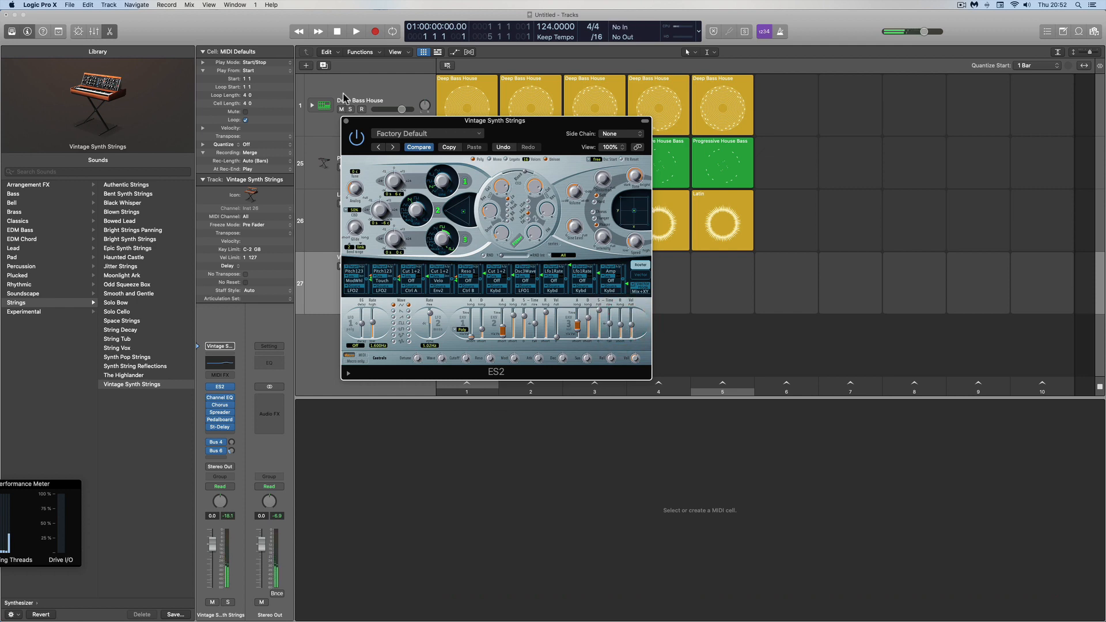
click(347, 121)
key(y)
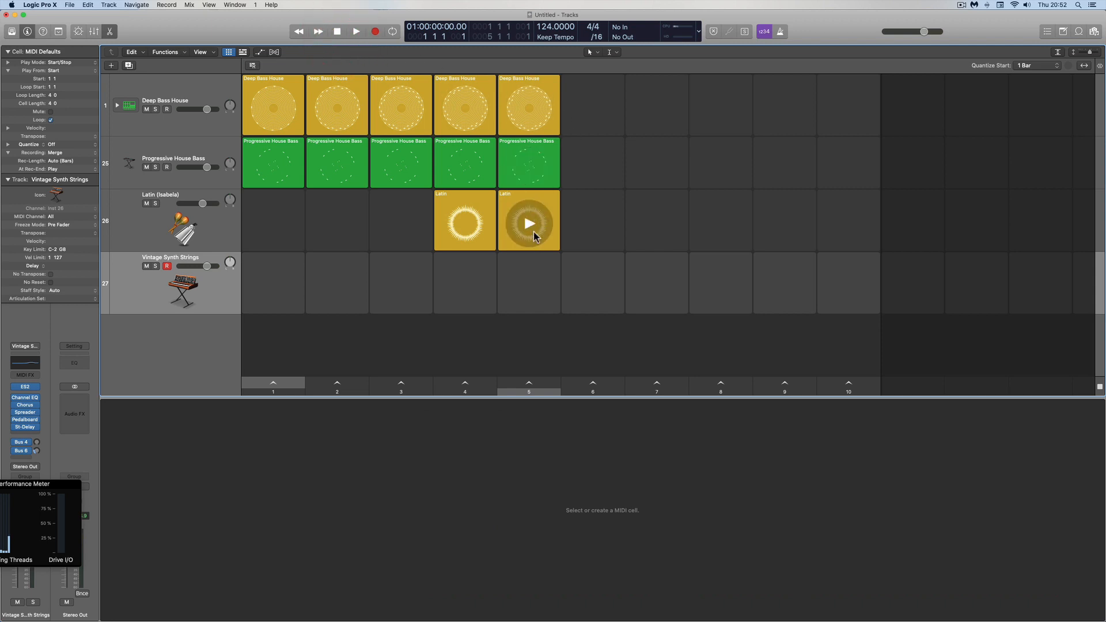
- Queue scene 5 and record a four-bar string part into its Vintage Synth Strings cell
right_click(530, 384)
click(548, 386)
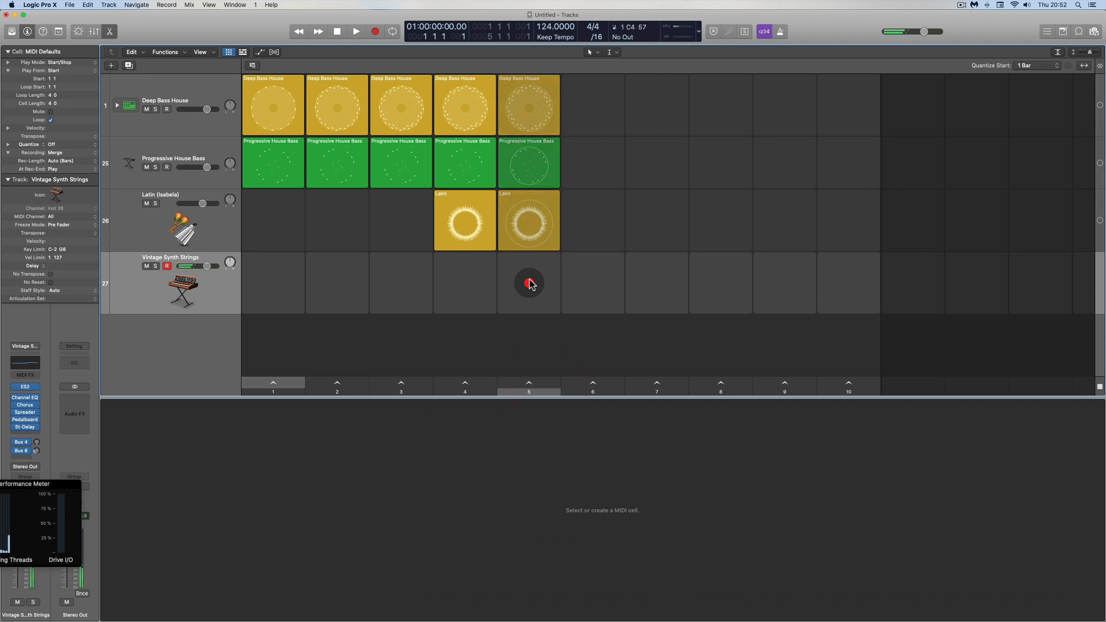
click(530, 284)
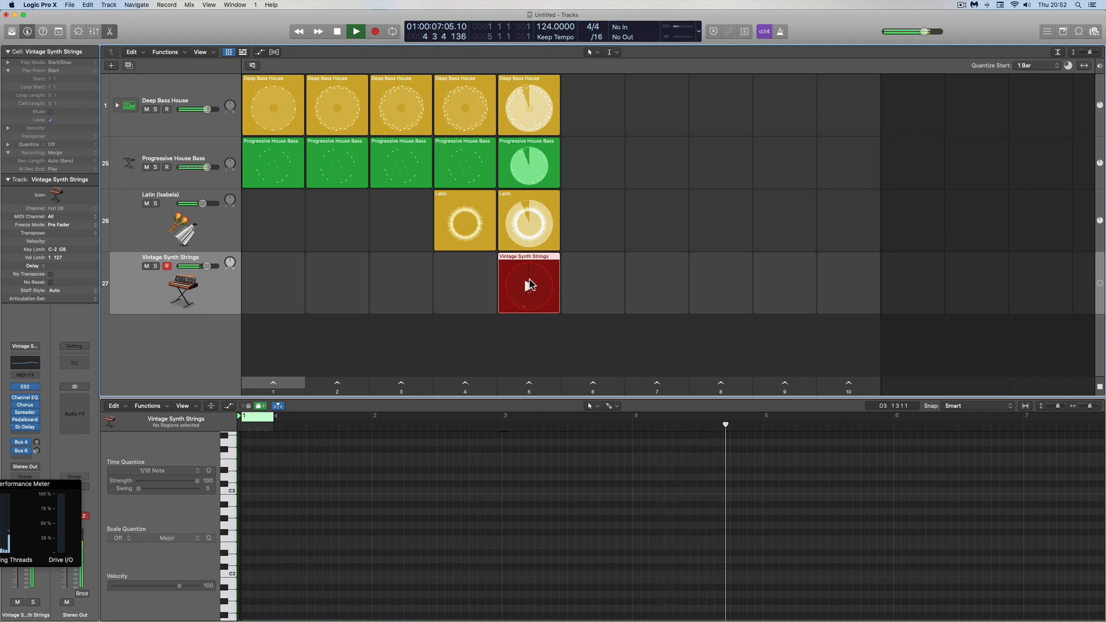
click(530, 285)
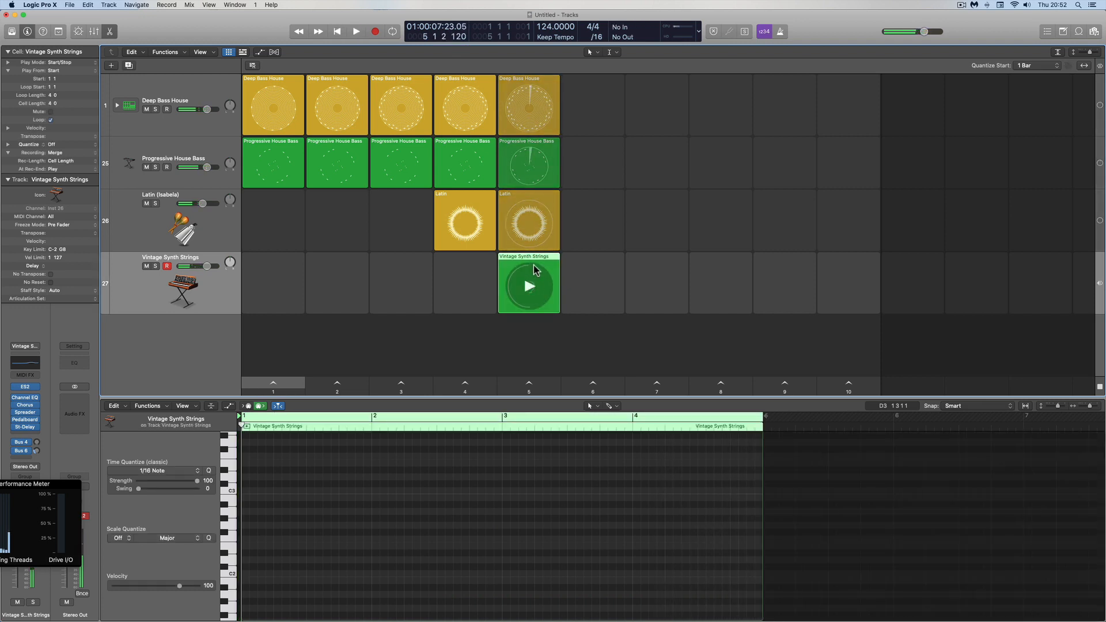
- Open the recorded strings cell in the Piano Roll and quantize its three notes to 1/16 notes
click(531, 259)
click(531, 256)
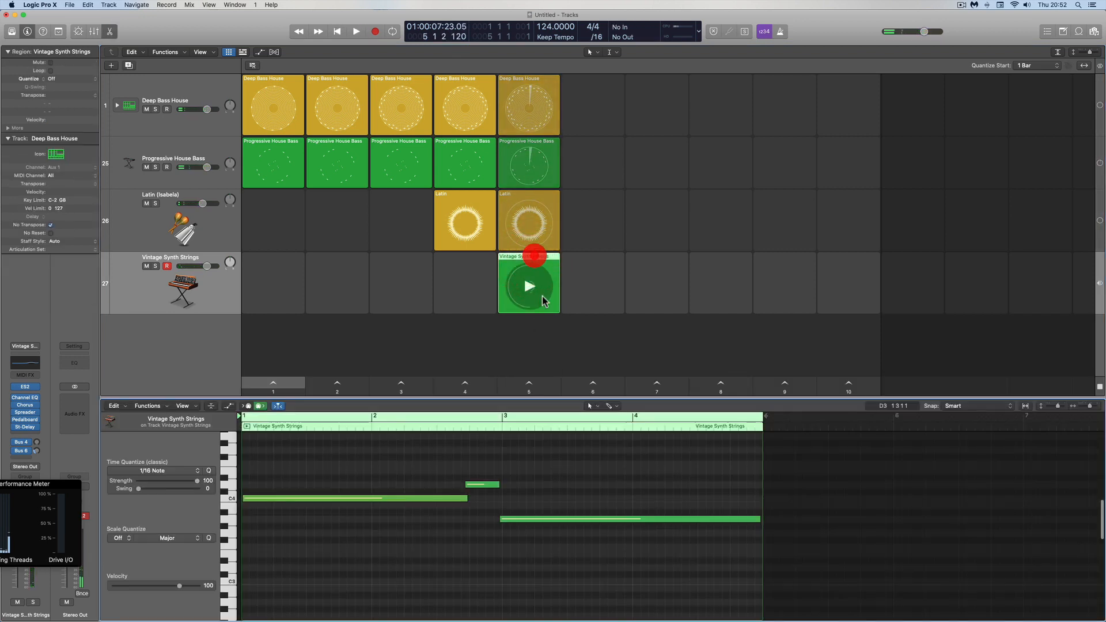
drag(481, 486, 486, 491)
drag(301, 454, 533, 557)
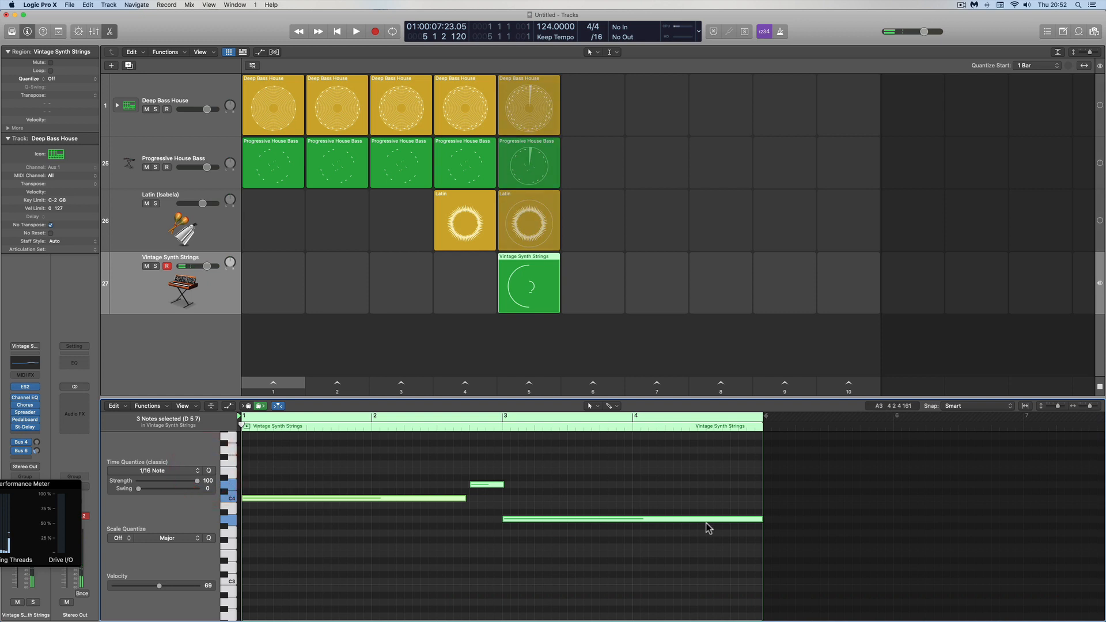
- Shorten the end of the last string note slightly, and extend the first note up to the second
click(764, 520)
drag(760, 523, 749, 523)
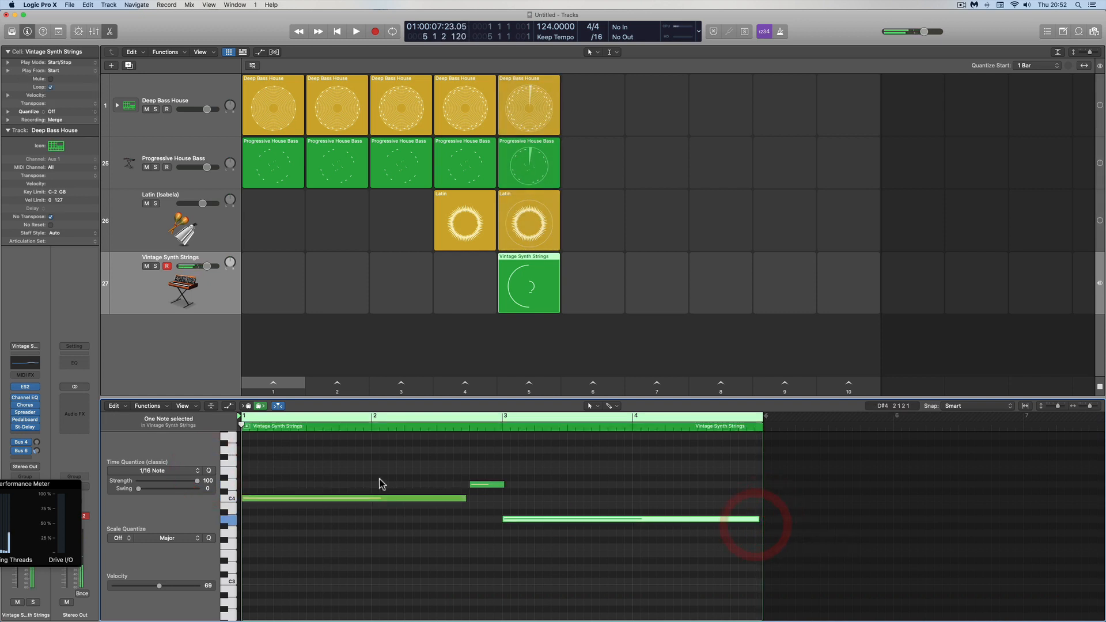
drag(465, 504, 469, 503)
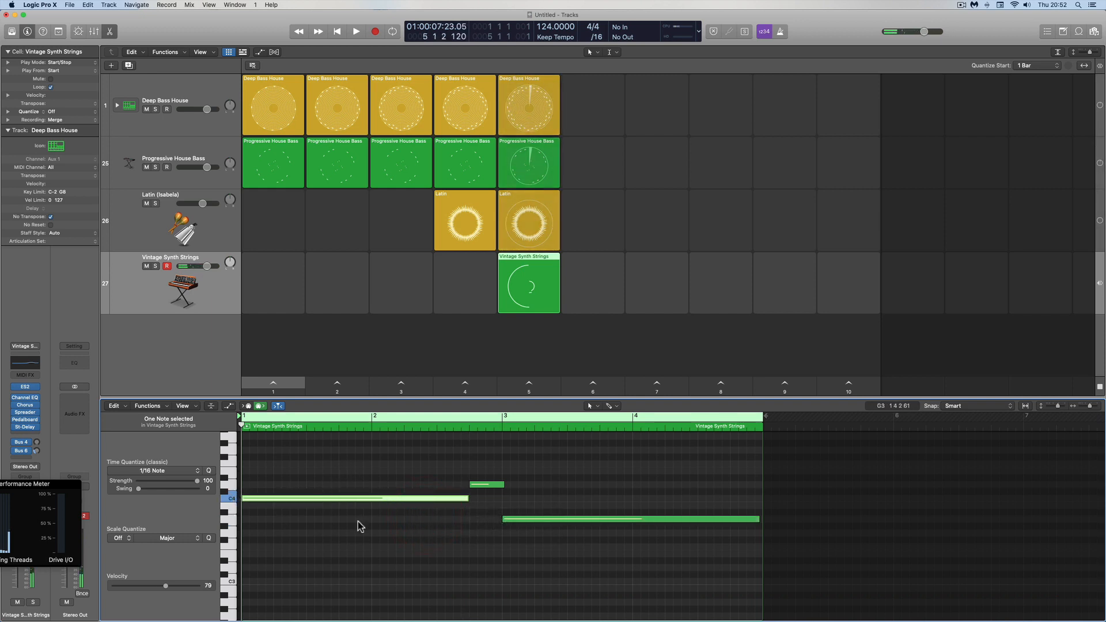
- Lower the velocity of all three string notes by about 10, and reduce the Vintage Synth Strings track volume
drag(391, 558, 552, 458)
drag(163, 588, 157, 586)
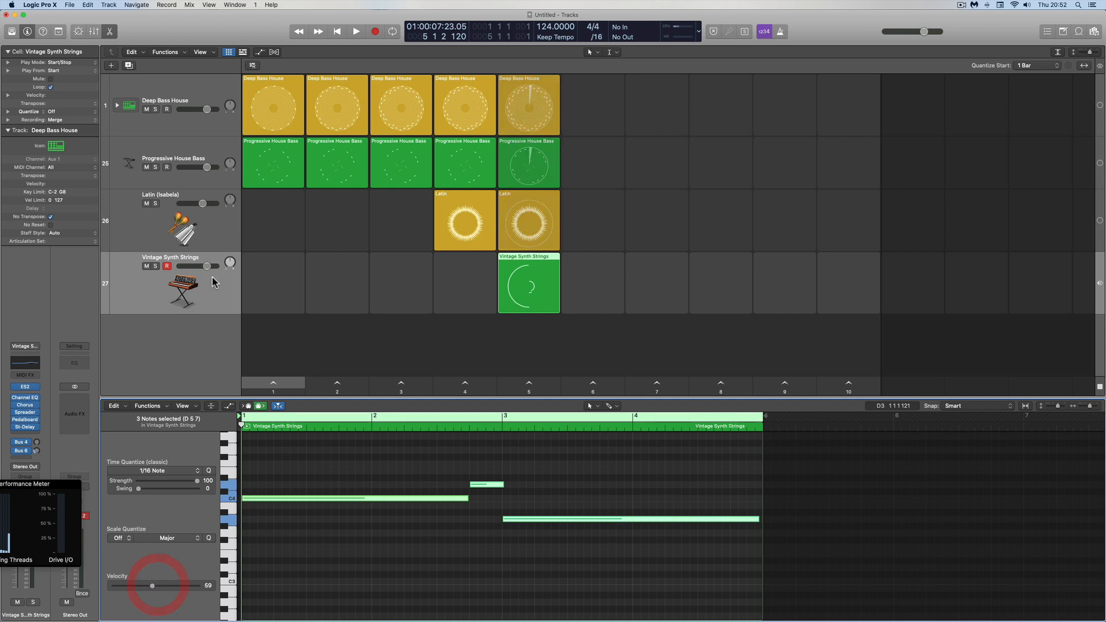
drag(207, 266, 195, 267)
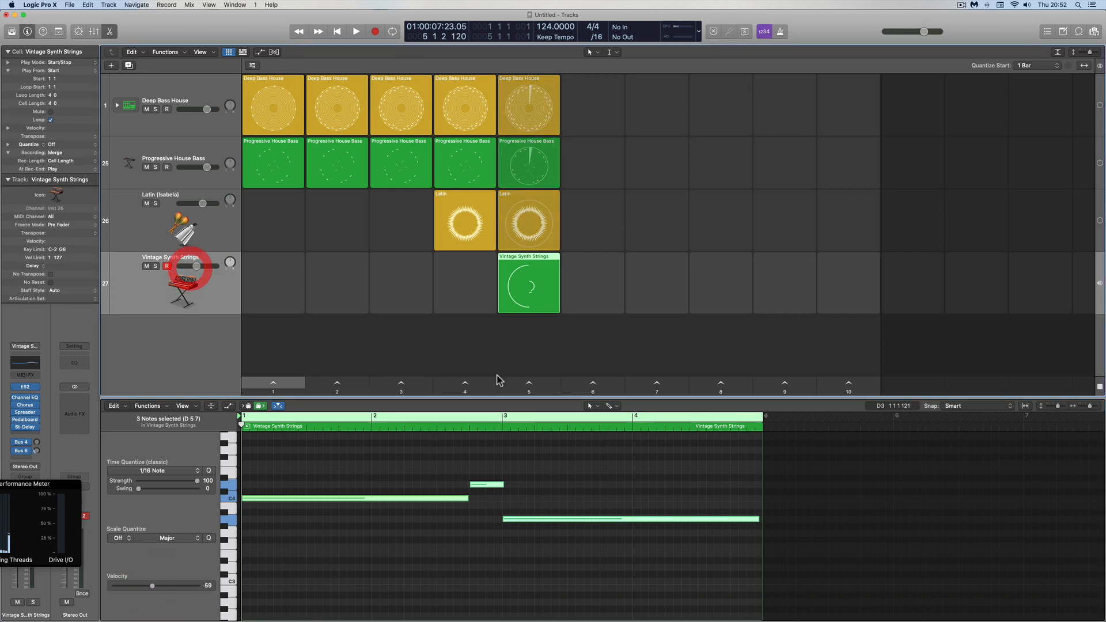
- Play scene 5 from the beginning to hear the strings with the other tracks, and stop playback
click(337, 32)
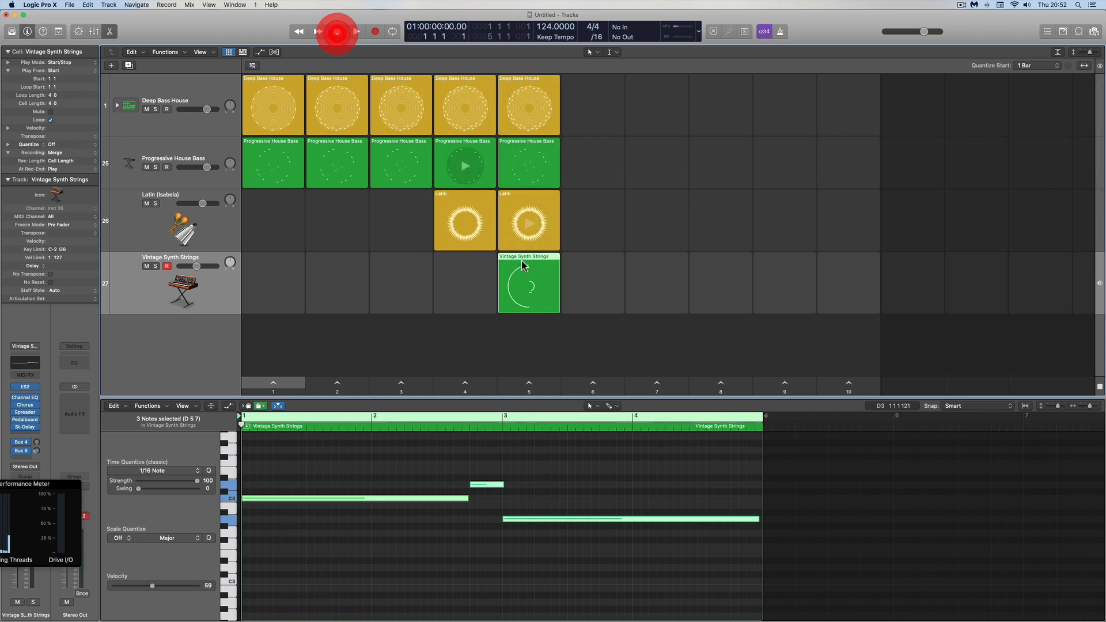
click(527, 384)
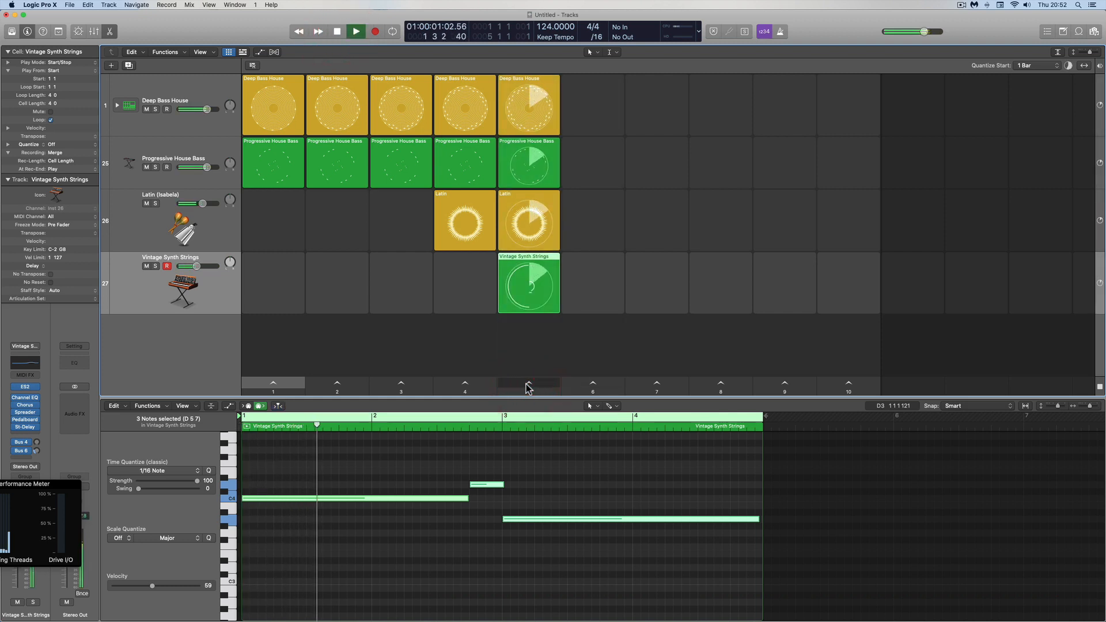
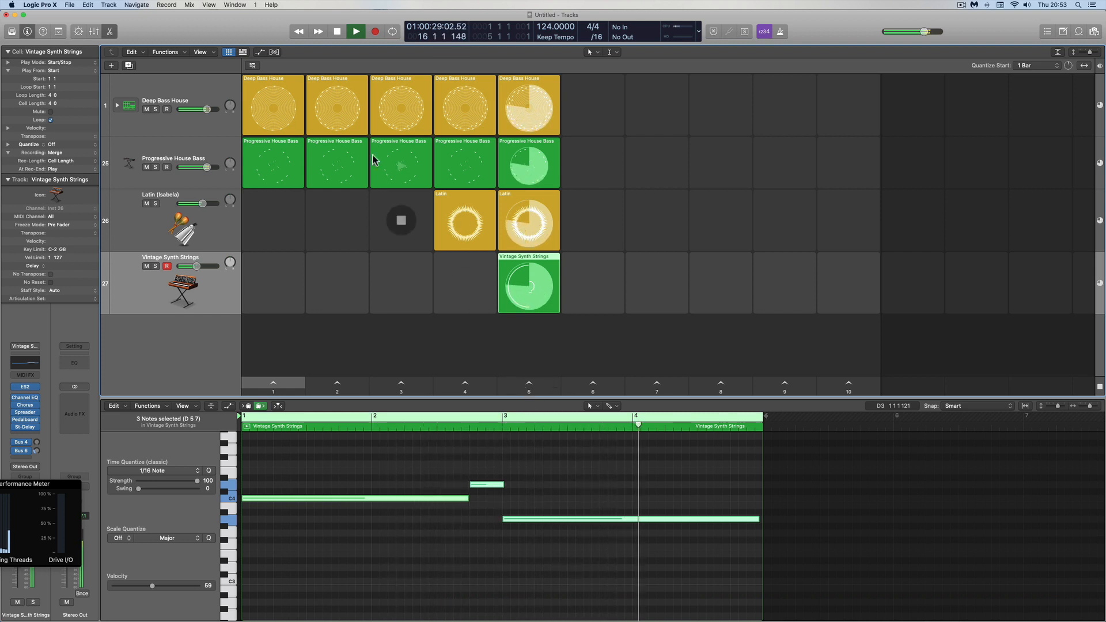
click(338, 32)
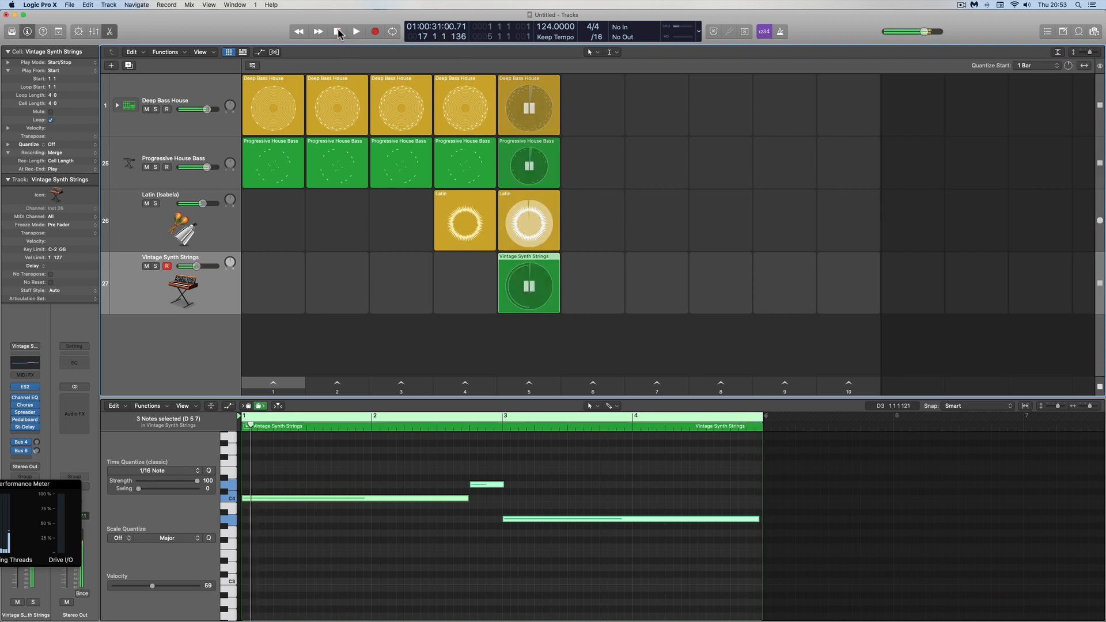
click(339, 32)
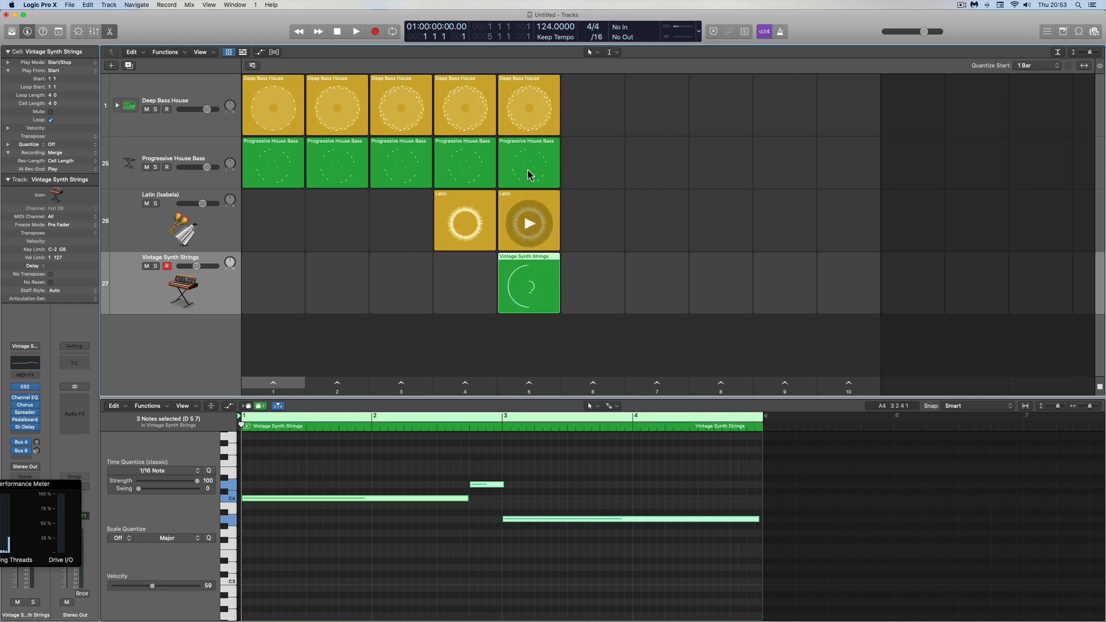
- Audition the notes of the strings cell, try the last note an octave higher at A4, and undo the move
click(528, 297)
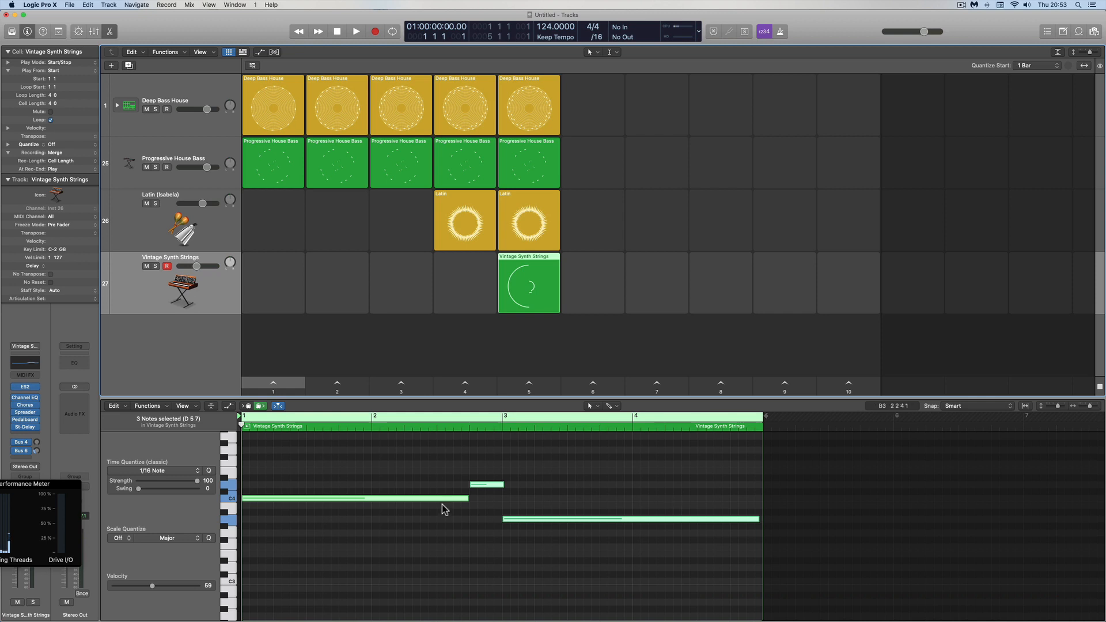
click(545, 521)
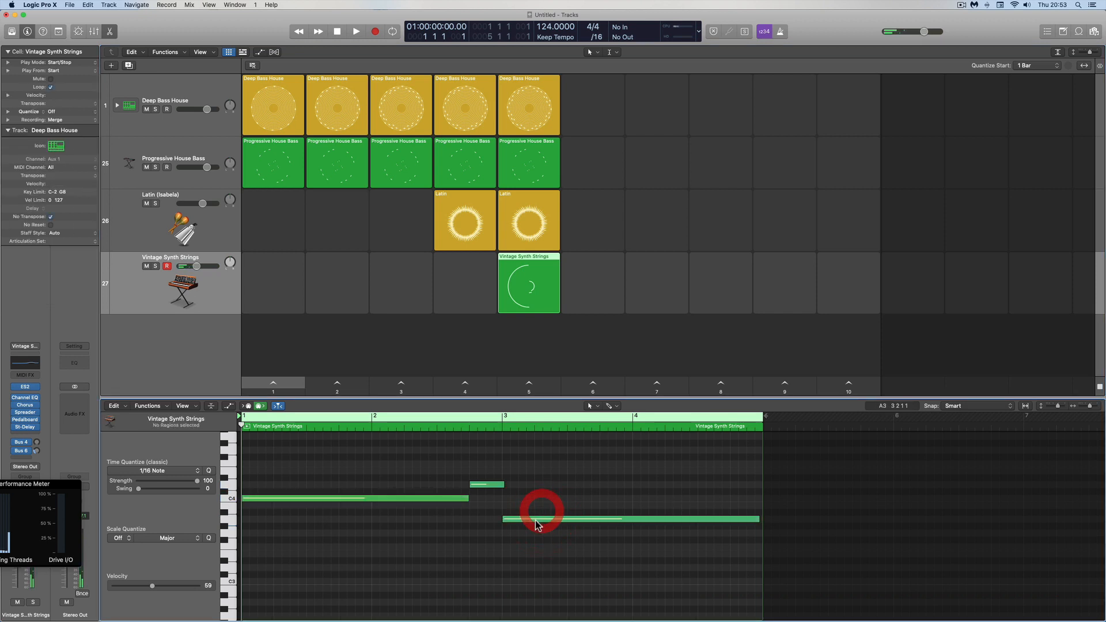
click(452, 499)
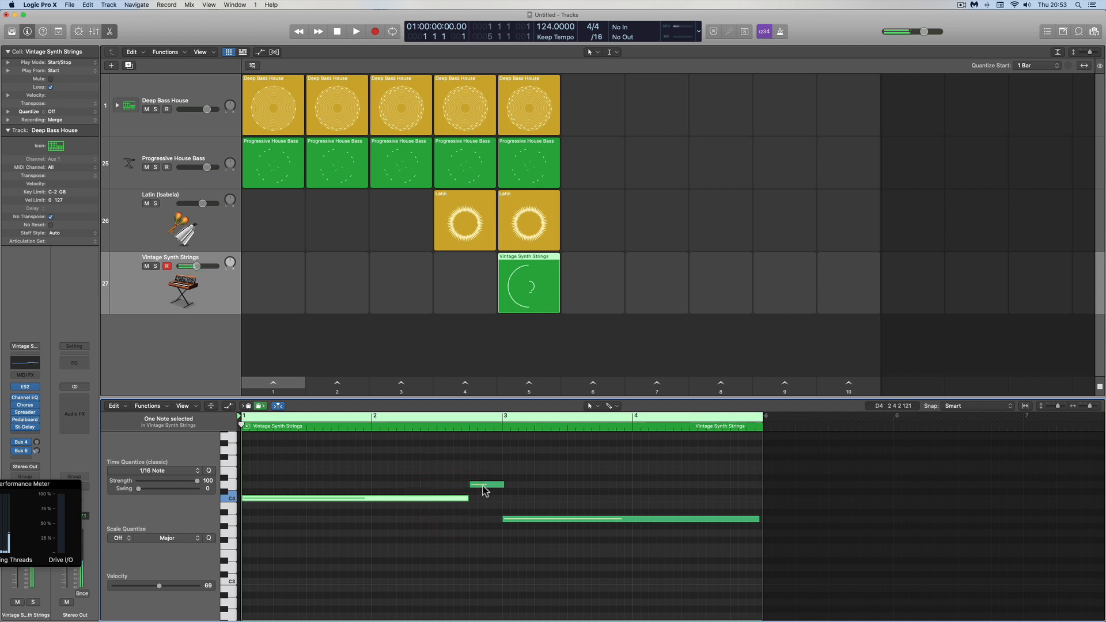
click(483, 487)
drag(519, 518, 522, 442)
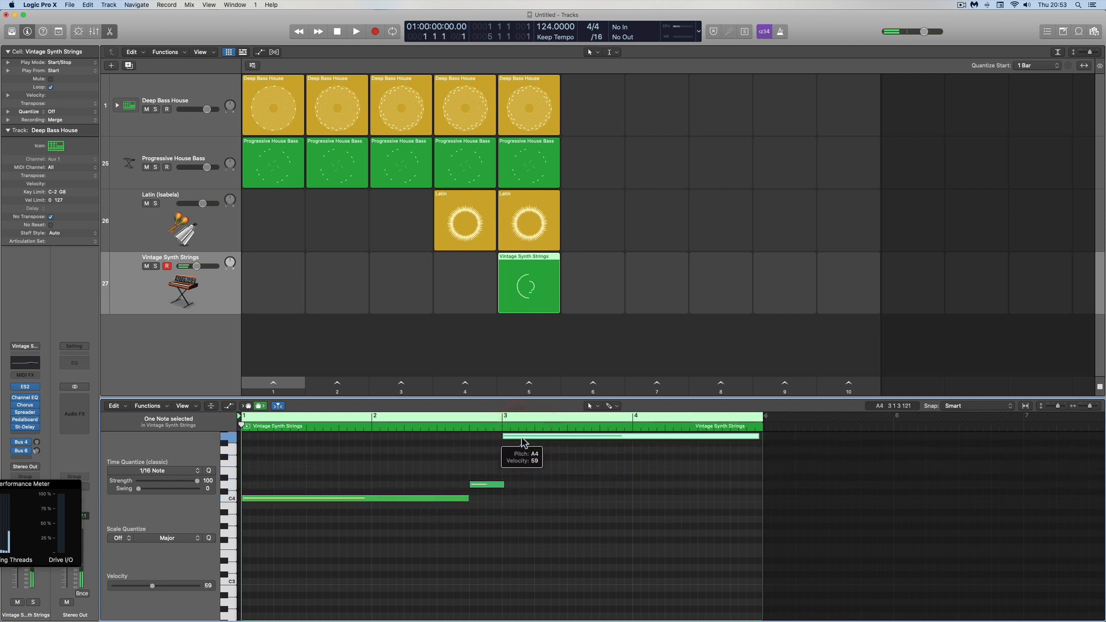
key(super+z)
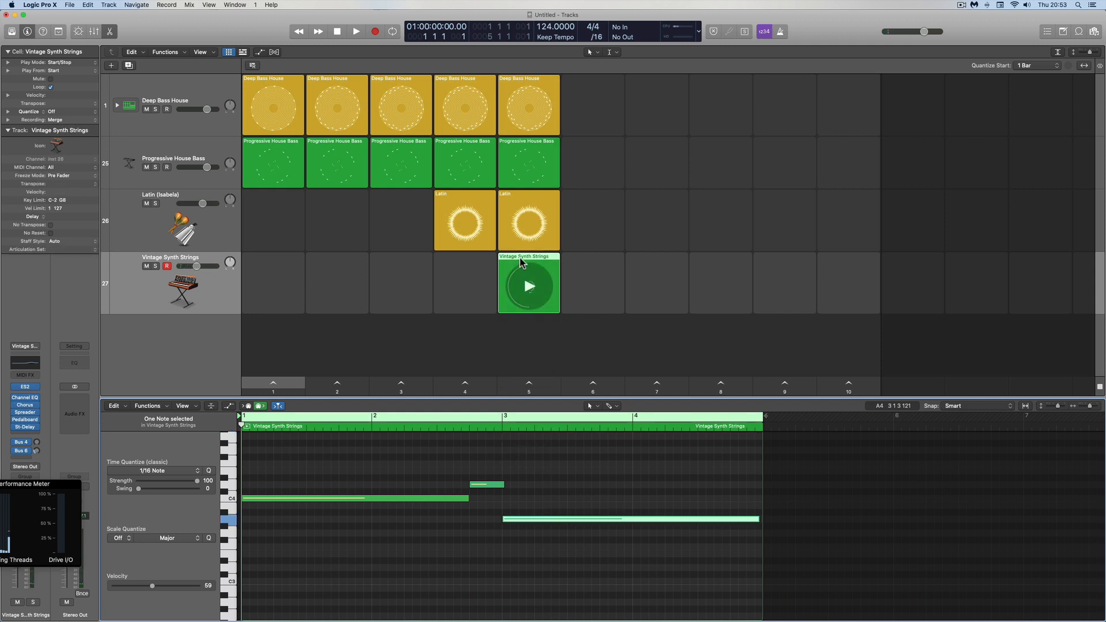
- Extend the Vintage Synth Strings cell to 16 bars, ending at bar 17
drag(1090, 407, 1086, 410)
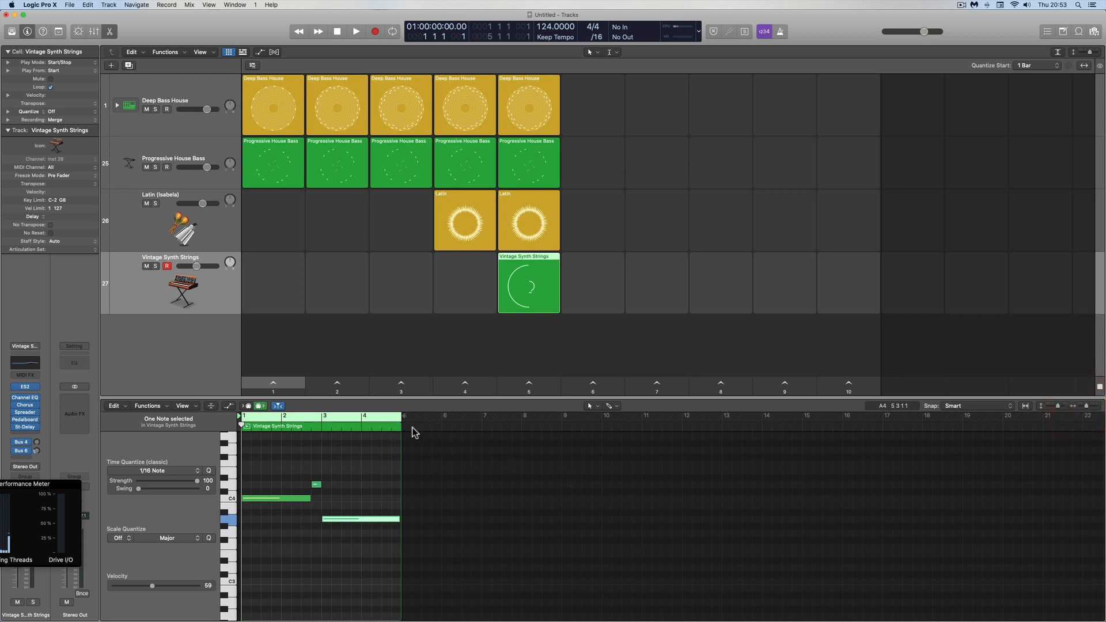
drag(402, 417, 877, 431)
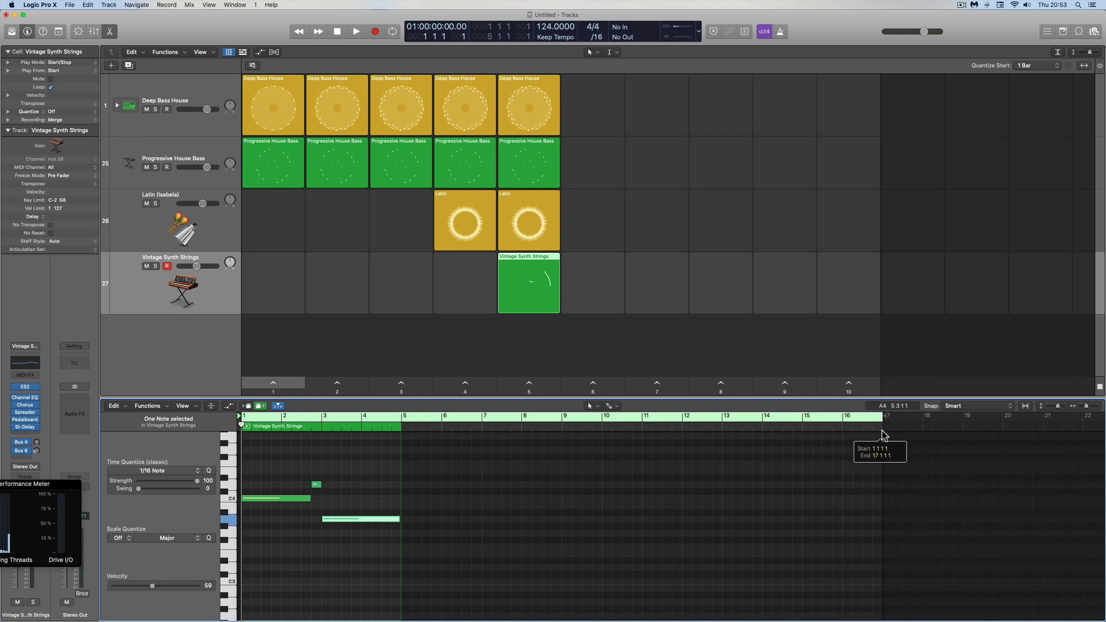
click(741, 471)
click(379, 426)
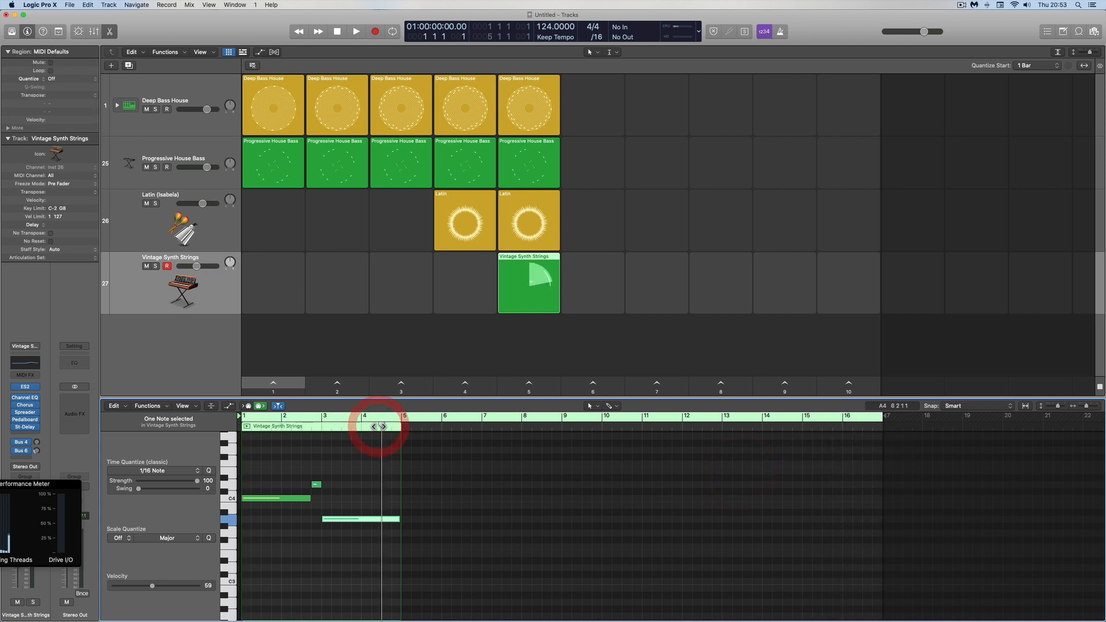
key(super+r)
key(super+r)
key(super+r)
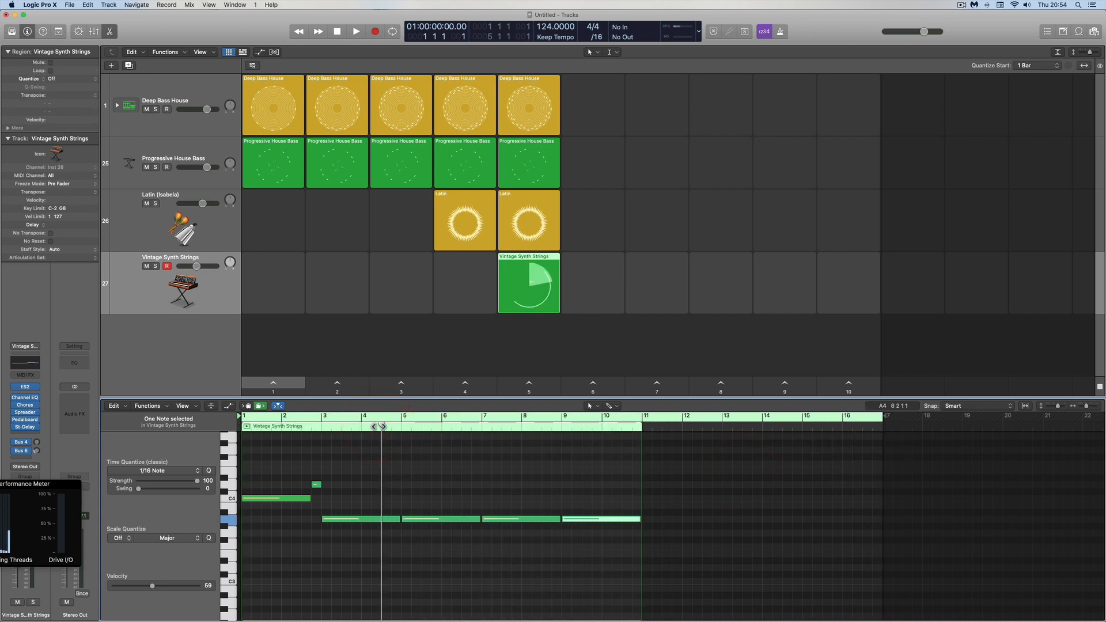
key(super+z)
key(super+z)
key(super+z)
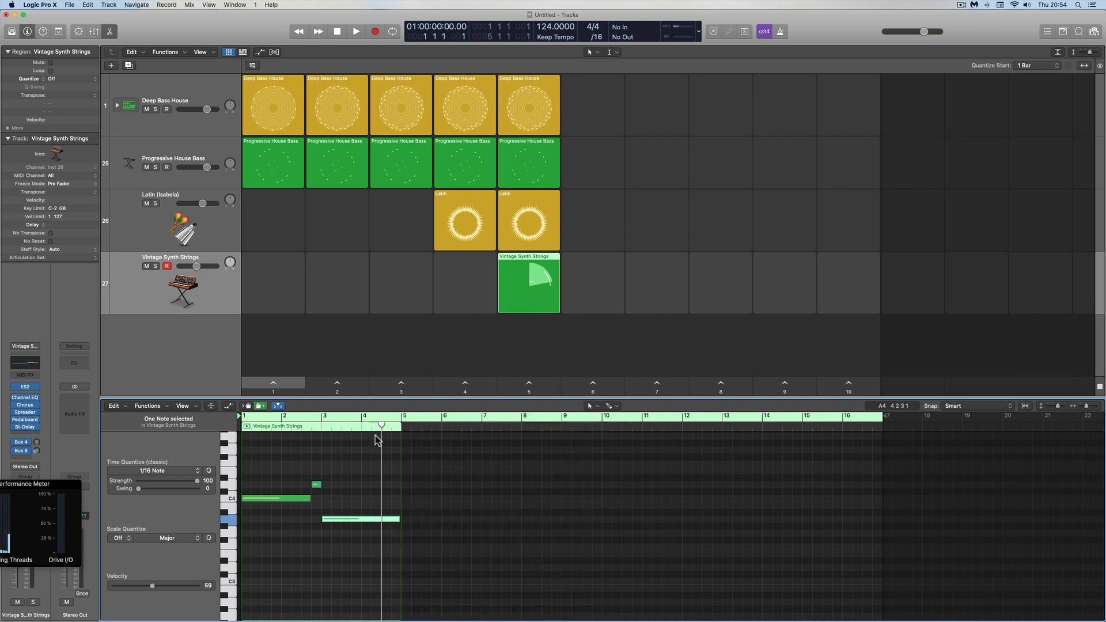
- Repeat the three-note string phrase three times to fill the 16 bars, and raise the final note an octave to A4
drag(372, 446, 279, 535)
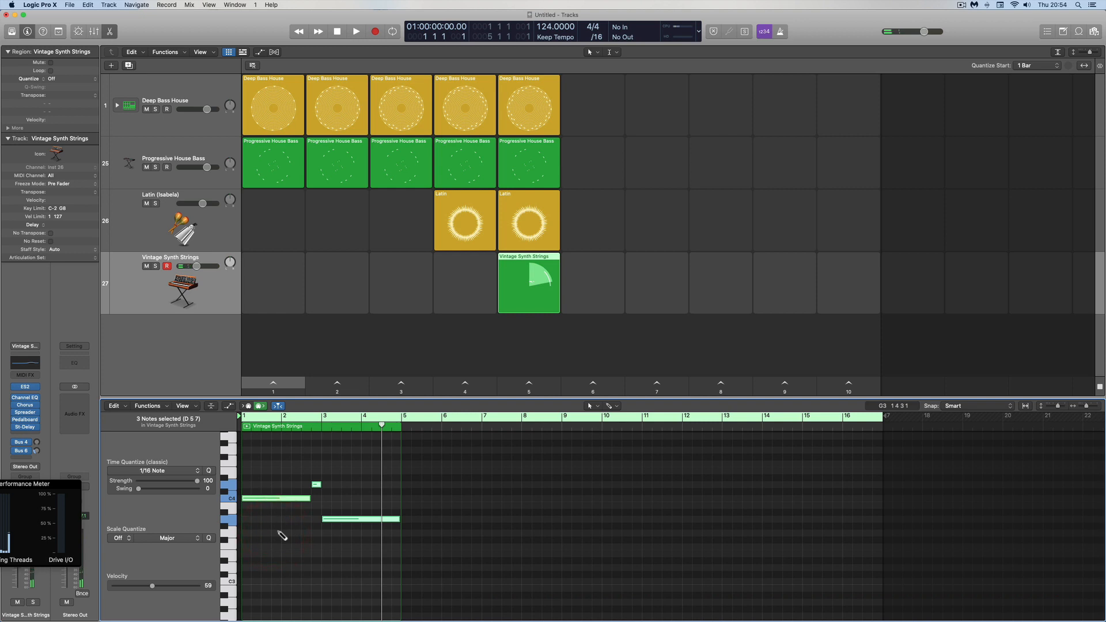
key(super+r)
key(super+r)
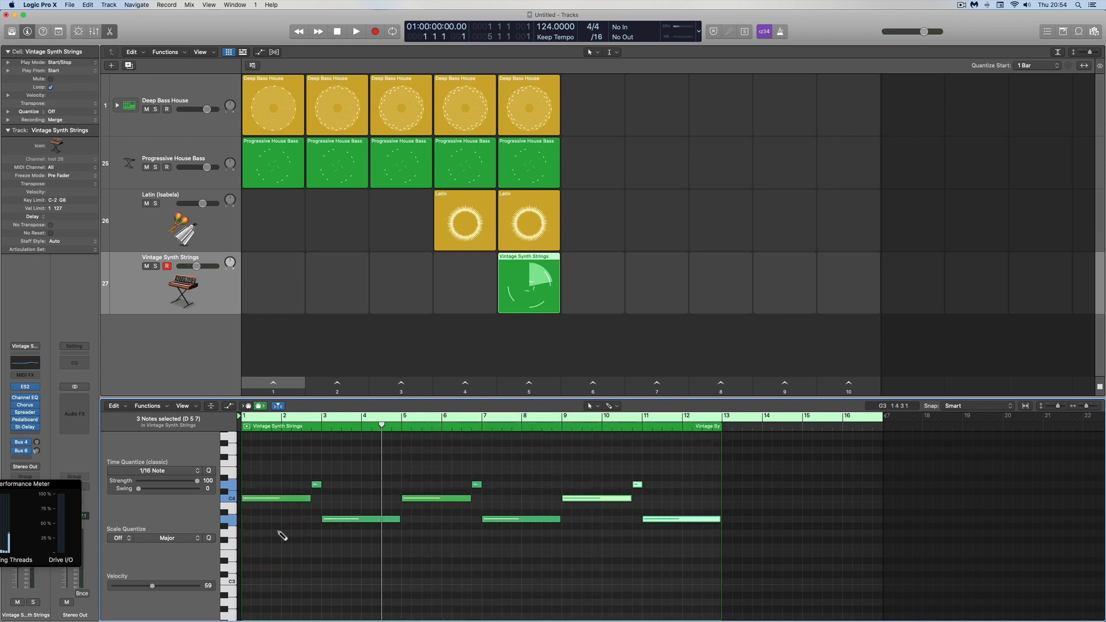
key(super+r)
drag(837, 514, 832, 442)
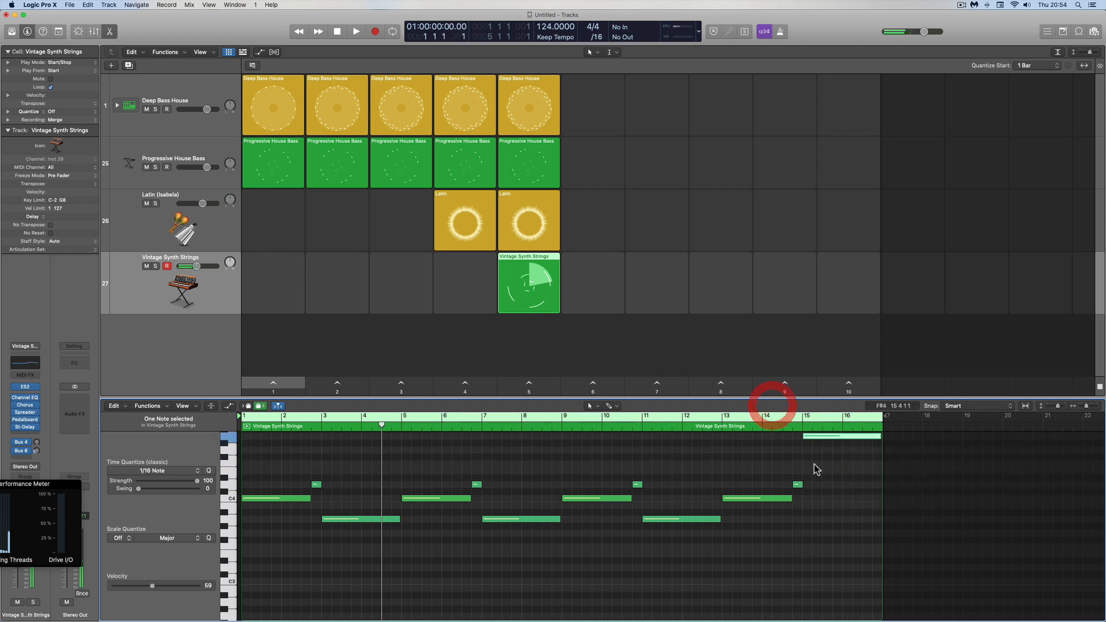
- Play scene 5 with the full 16-bar strings part alongside the other cells, and stop playback
click(524, 262)
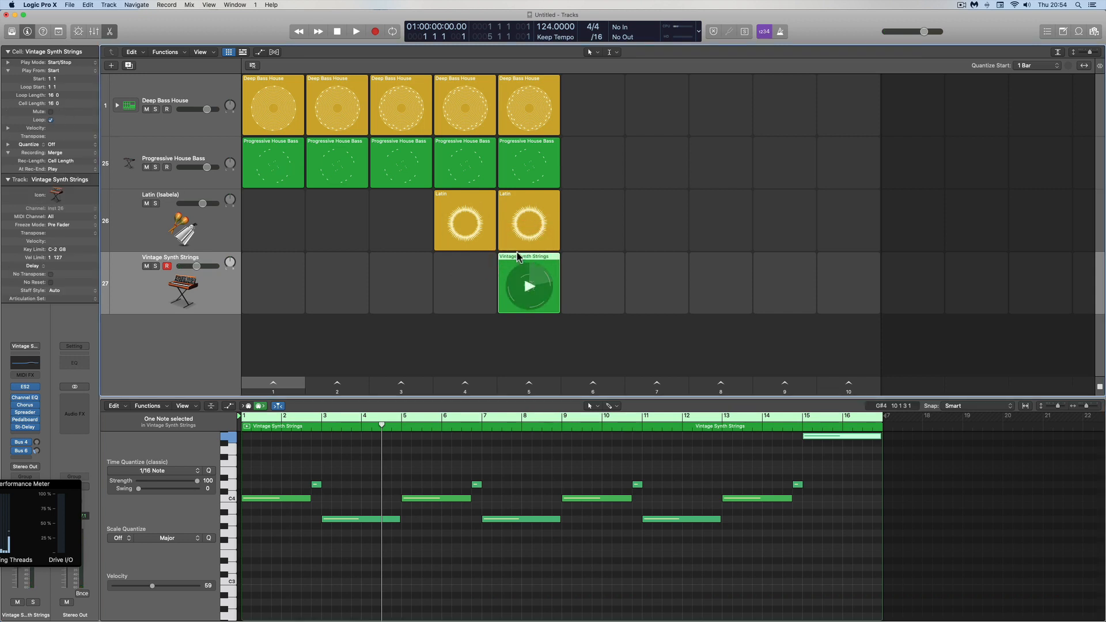
click(33, 103)
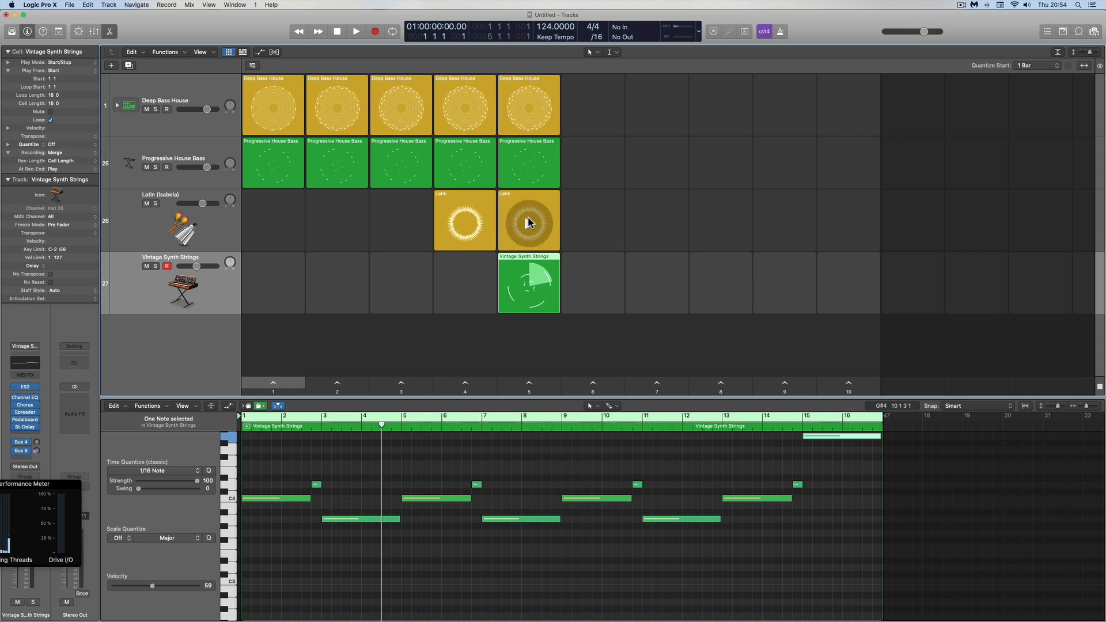
click(531, 287)
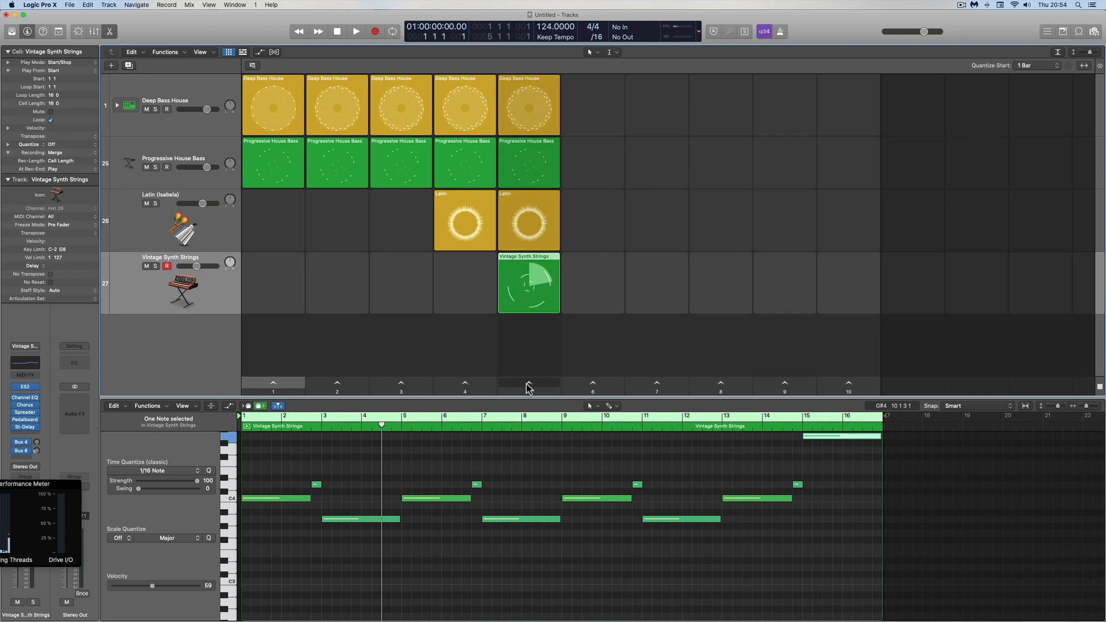
click(528, 385)
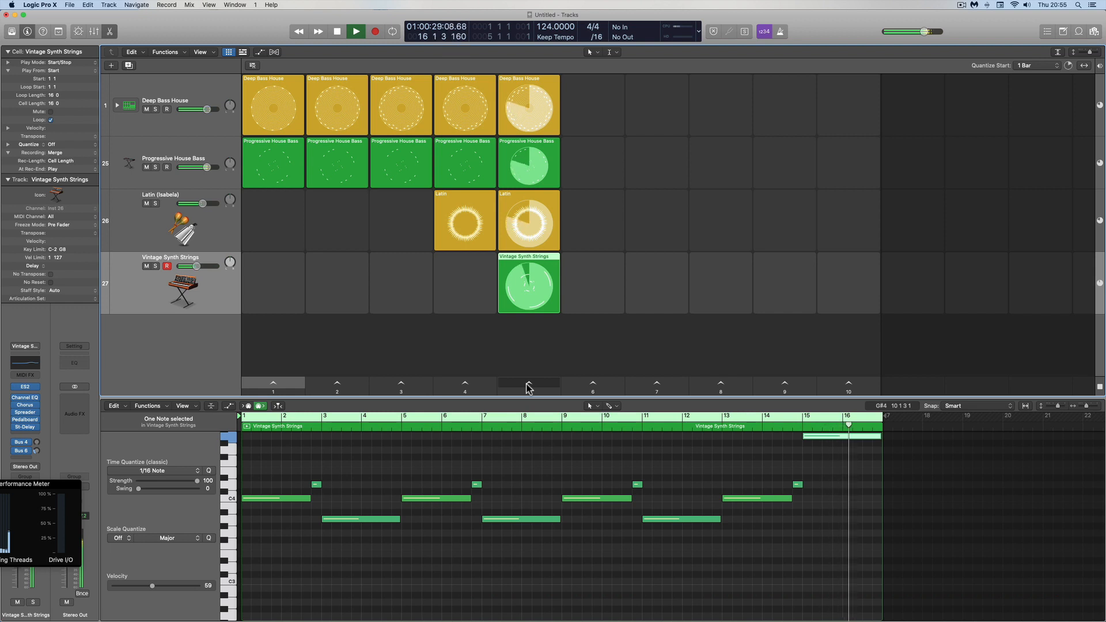
mouse_move(459, 269)
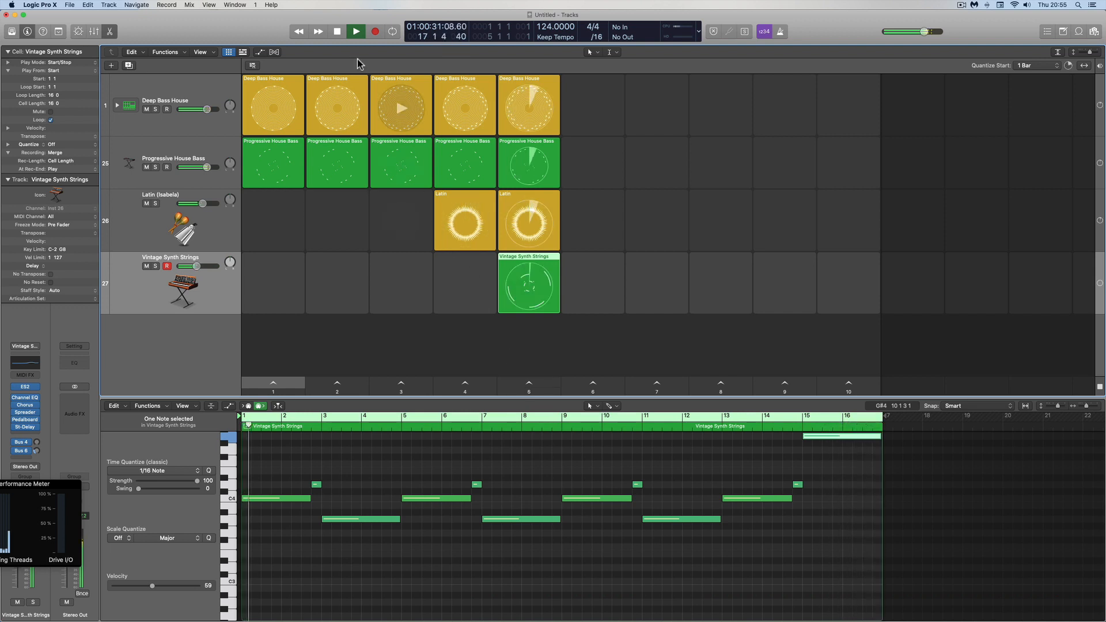
click(337, 32)
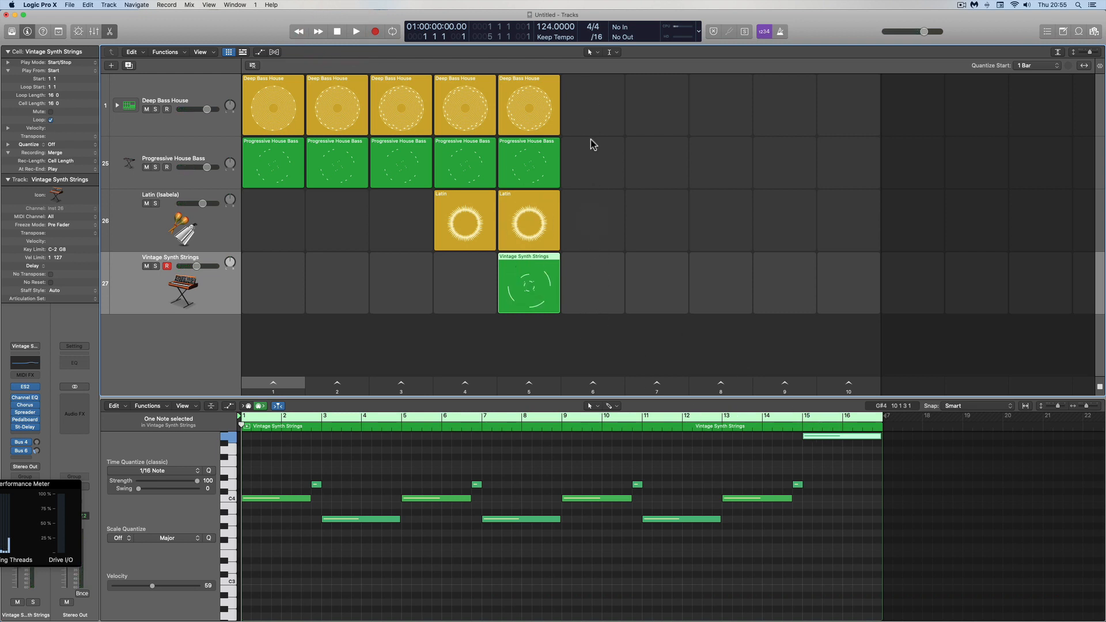
- Undo the string phrase repeats and shorten the Vintage Synth Strings cell's loop to 4 bars, ending at bar 5
mouse_move(524, 264)
key(alt+shift+Down)
key(super+z)
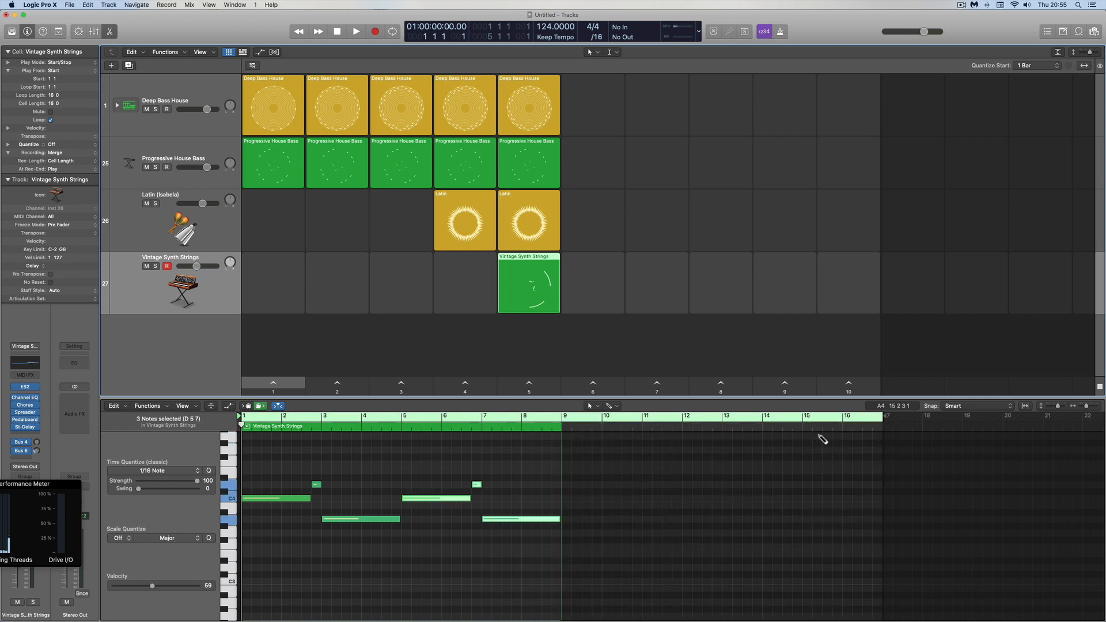
key(super+z)
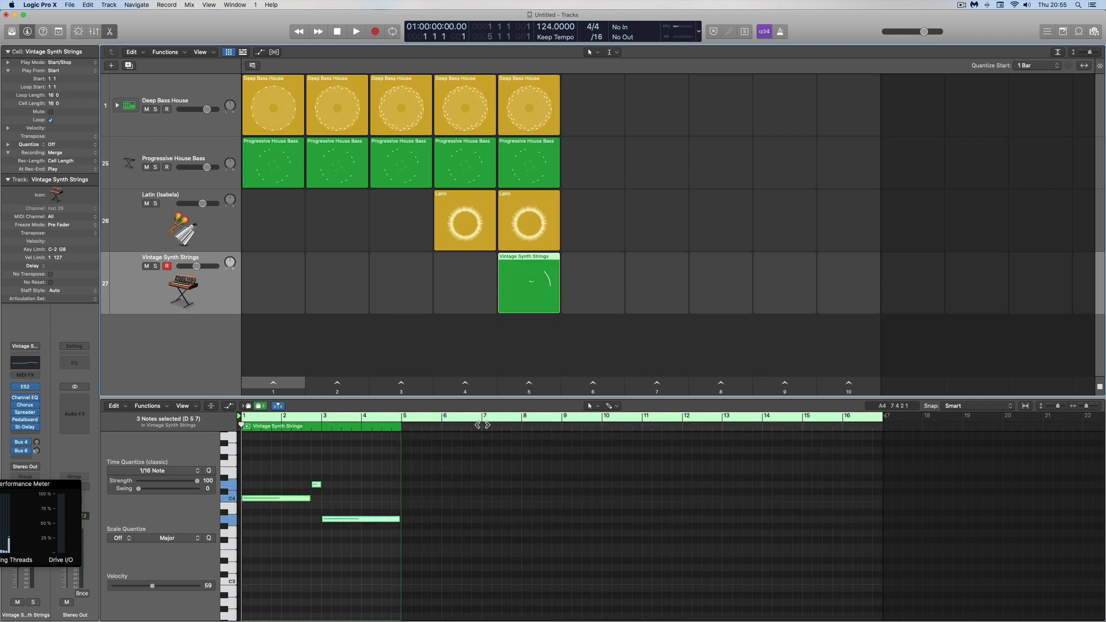
drag(880, 419, 397, 425)
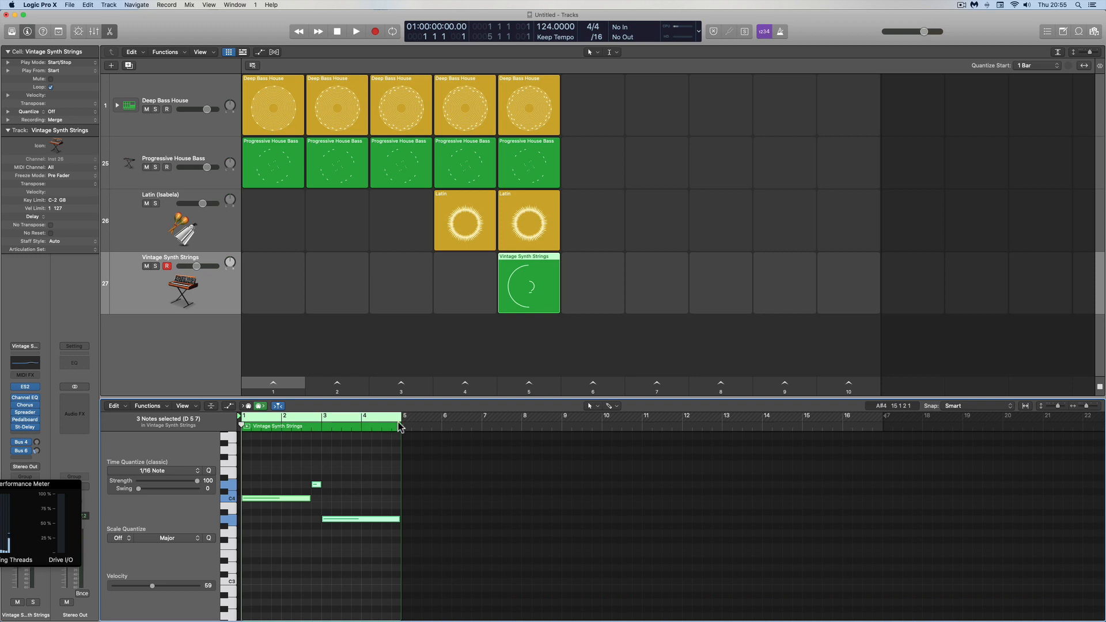
- Duplicate scene 5 into a new scene 6
mouse_move(542, 283)
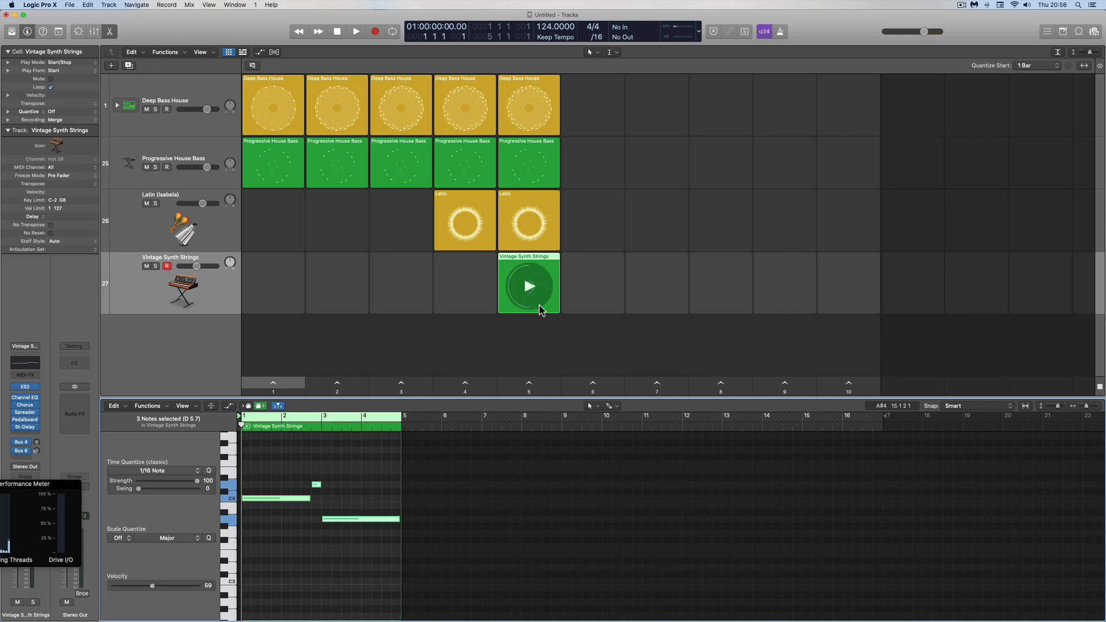
click(540, 306)
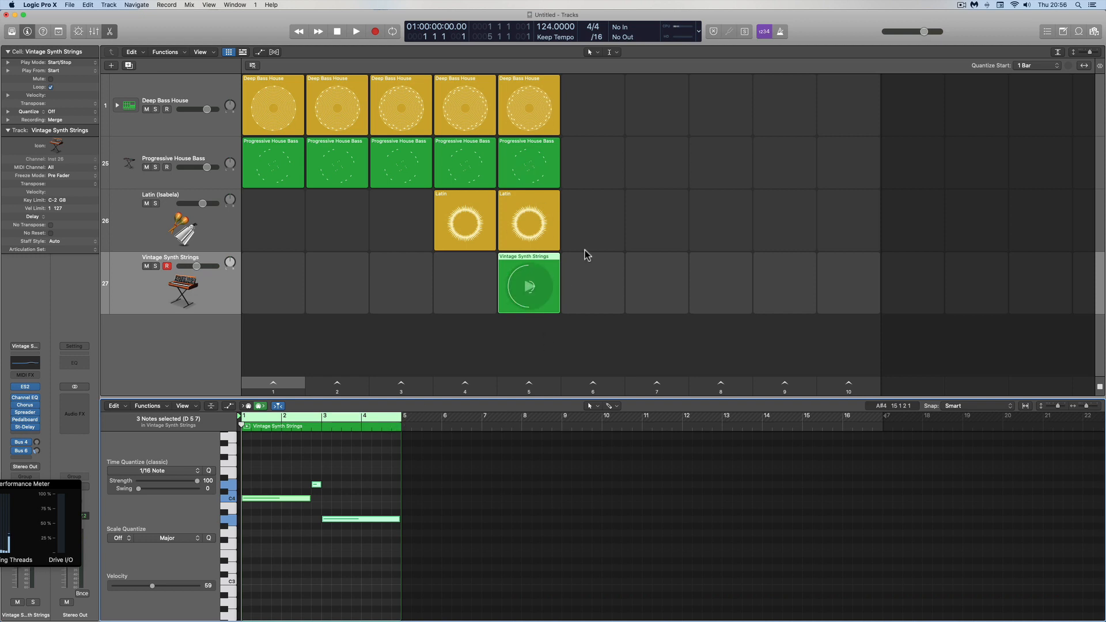
right_click(529, 385)
click(531, 387)
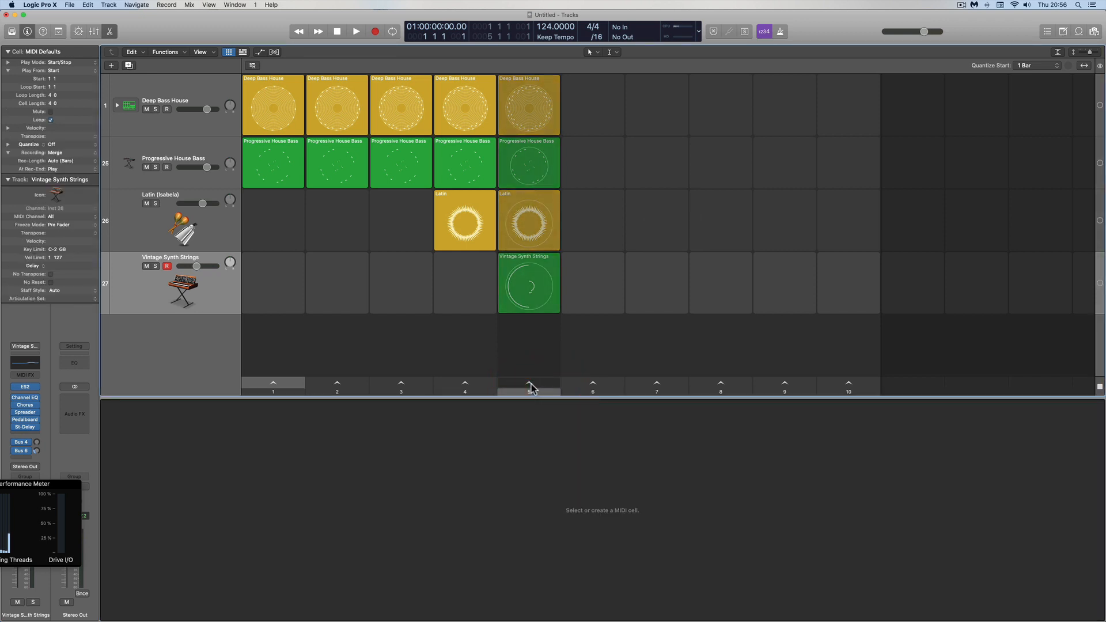
right_click(531, 388)
click(551, 404)
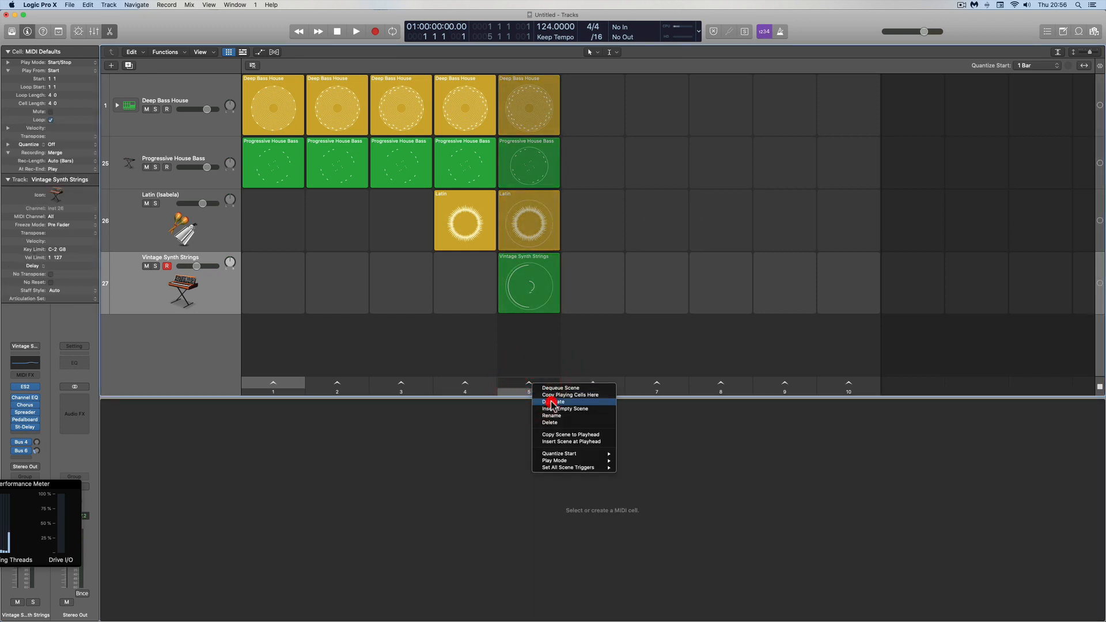
- Raise the last note of the strings cell in scene 6 an octave to A4
click(595, 258)
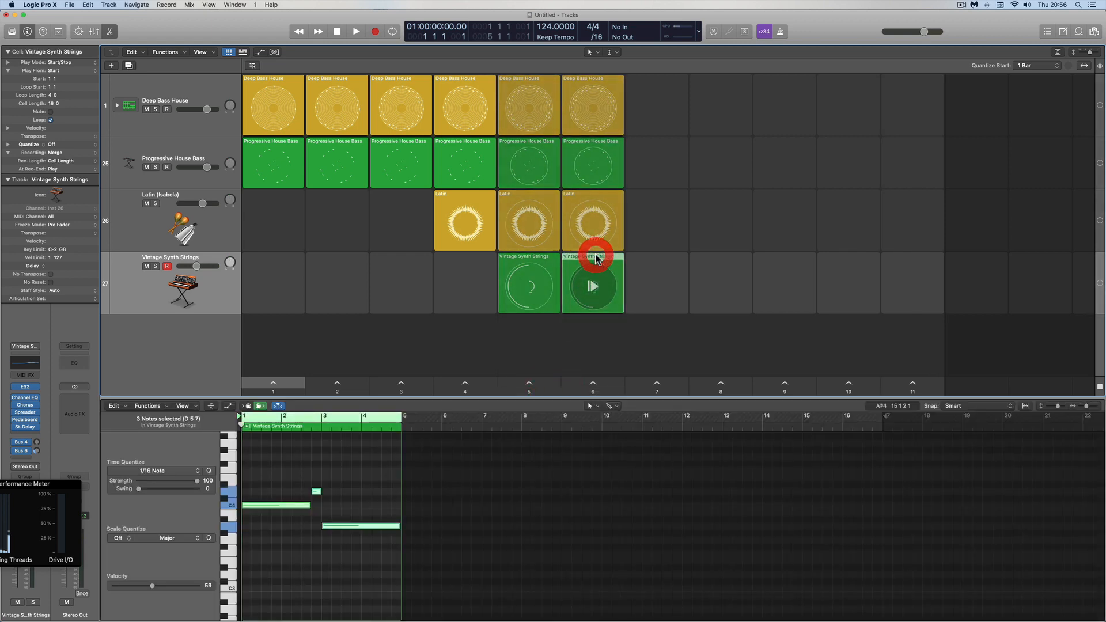
scroll(384, 513, down, 1)
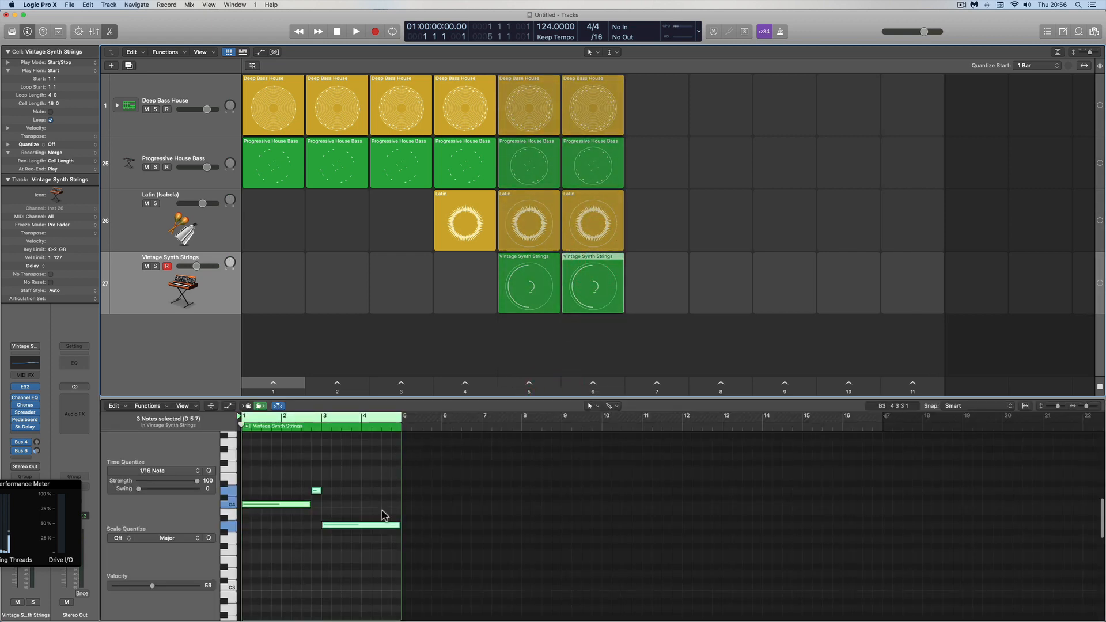
drag(361, 524, 359, 447)
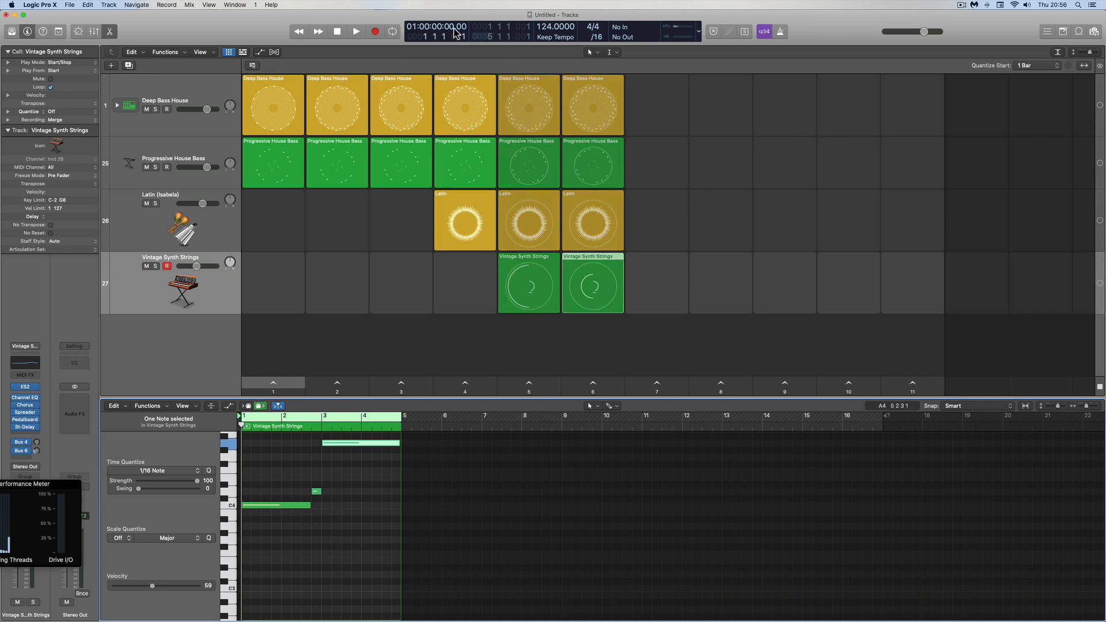
- Play scenes 5 and 6 alternately, twice each, to compare their string endings, and stop playback
click(337, 31)
click(337, 32)
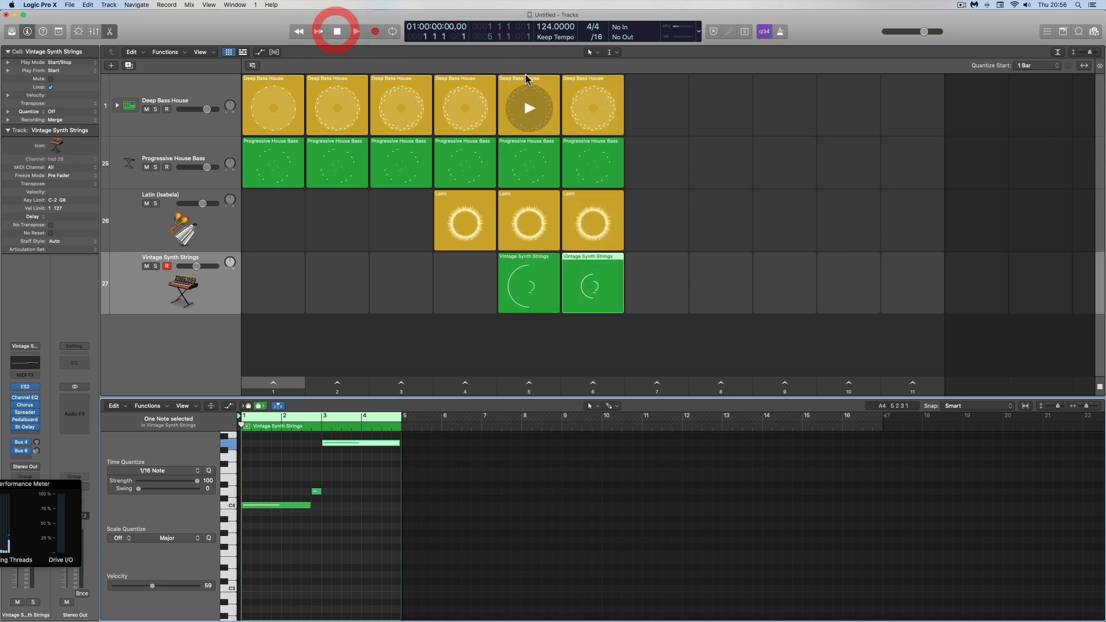
click(529, 384)
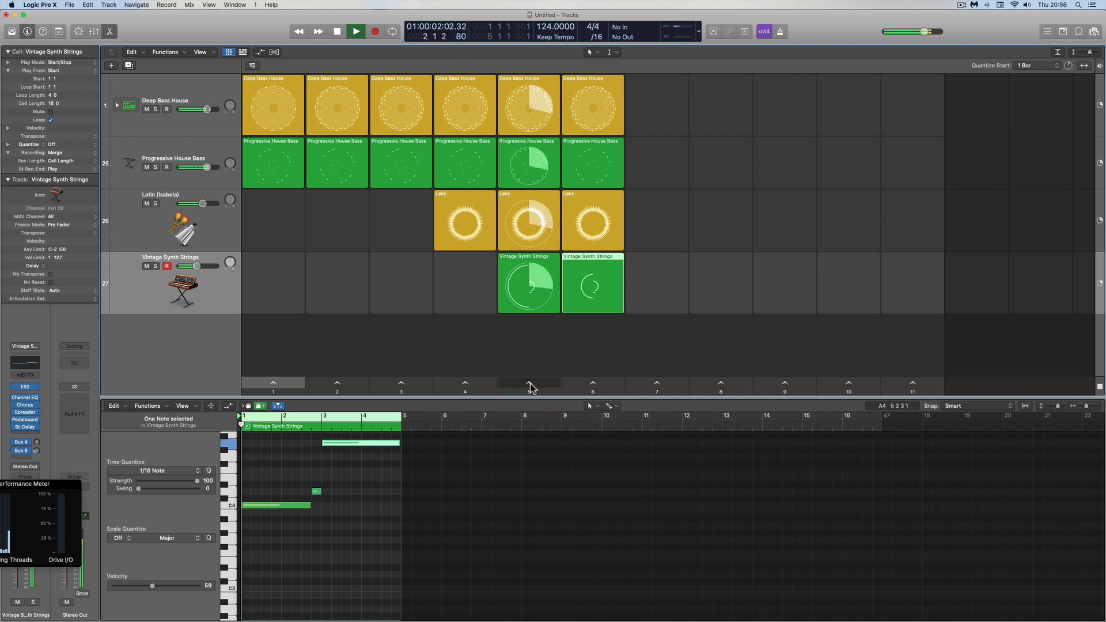
click(593, 380)
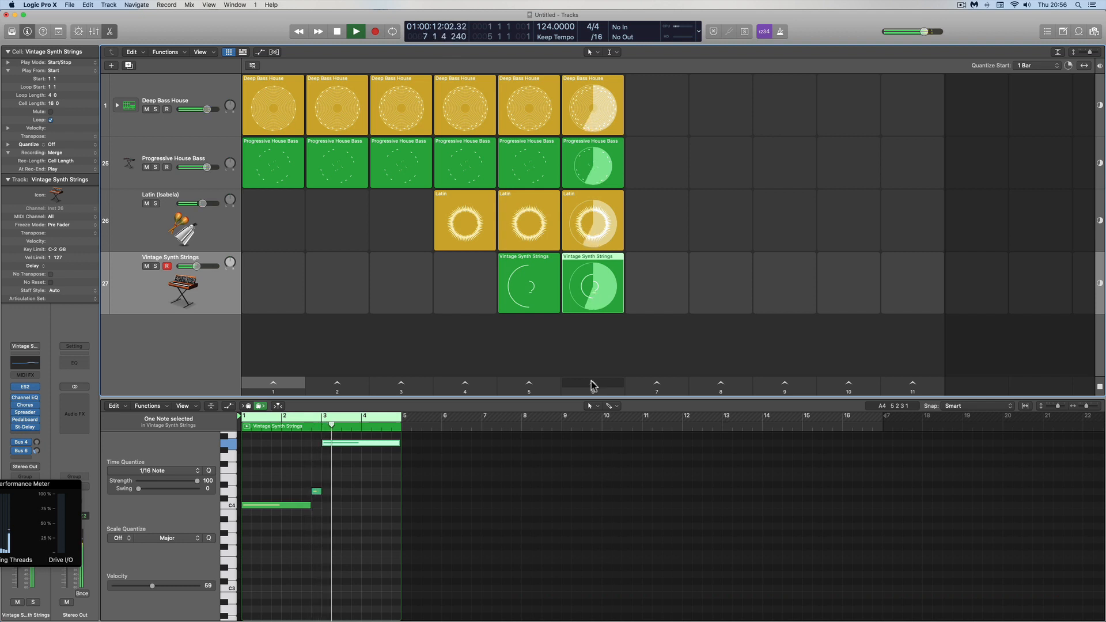
click(529, 384)
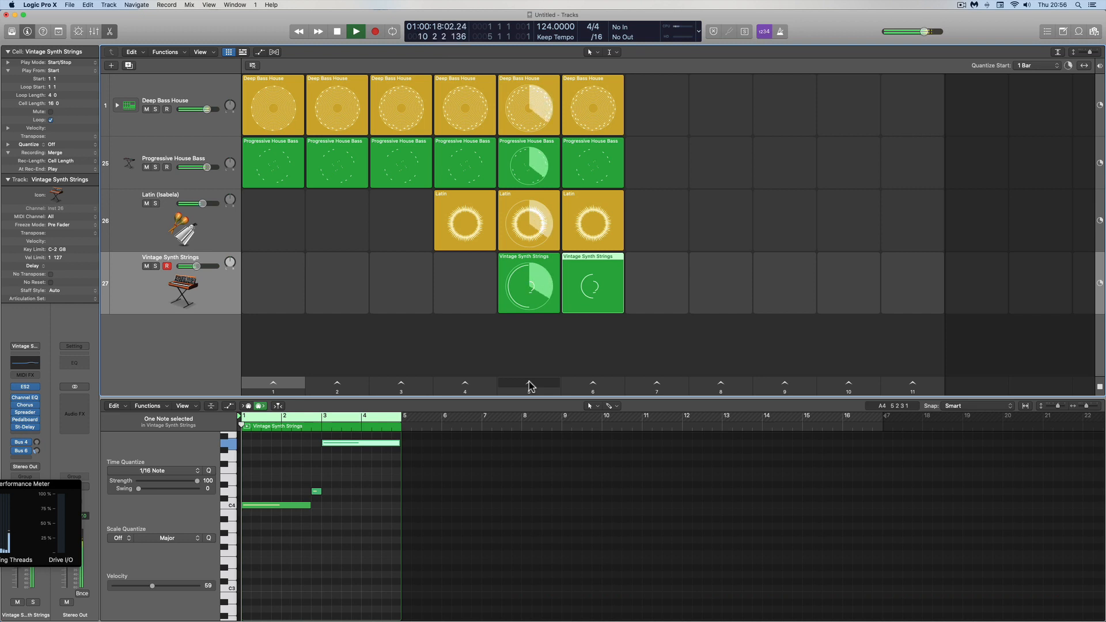
click(593, 384)
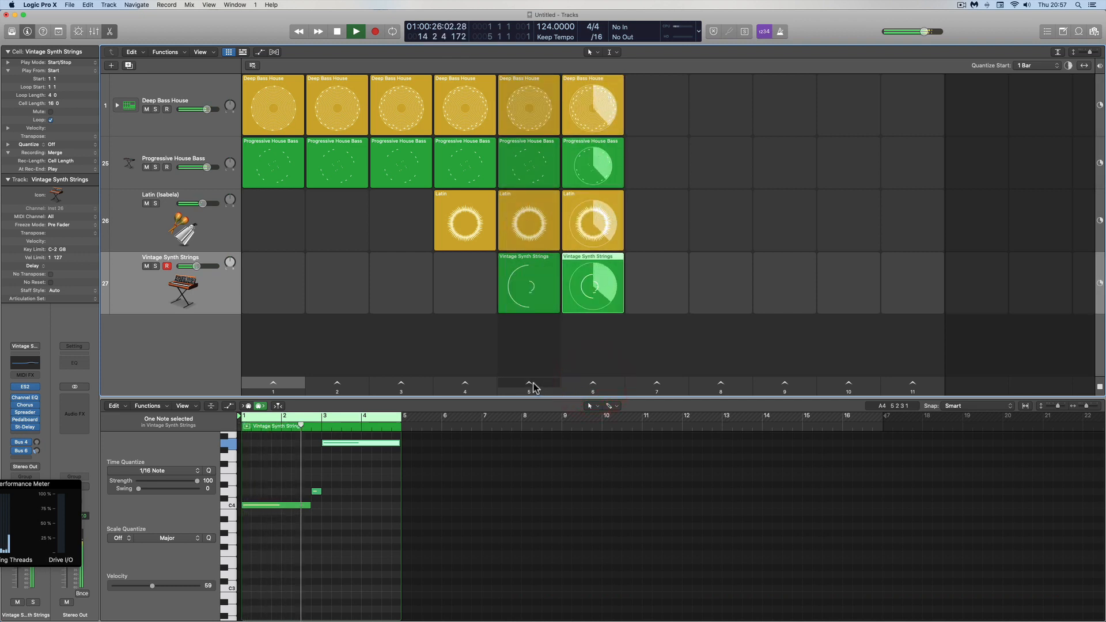
click(337, 32)
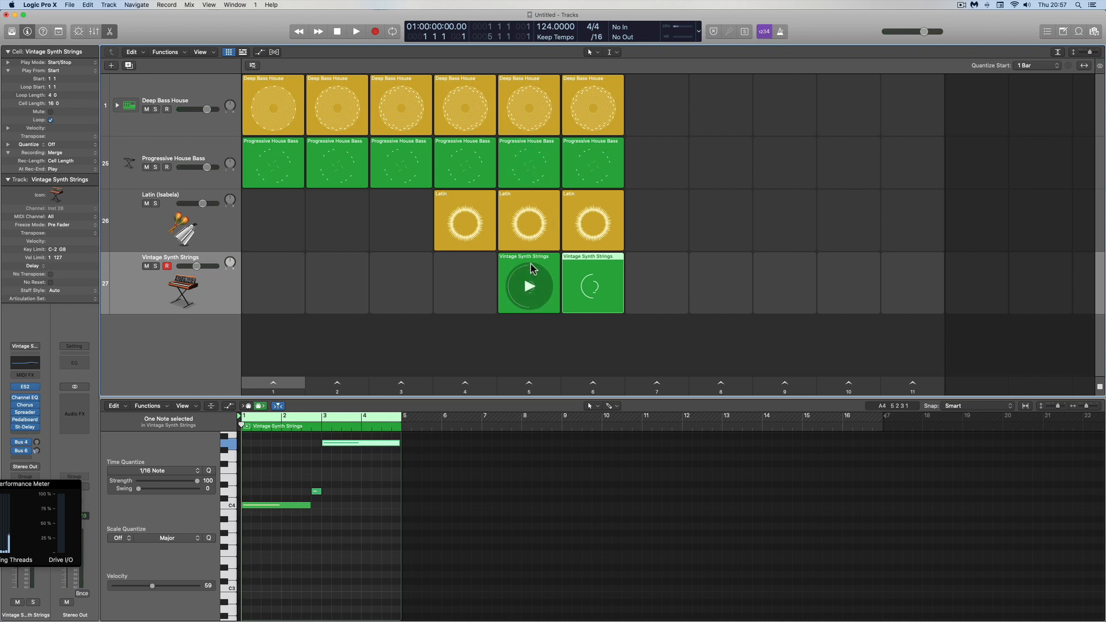
- Play scene 5 from the beginning, switch to scene 6 to hear the transition, and stop playback
click(528, 383)
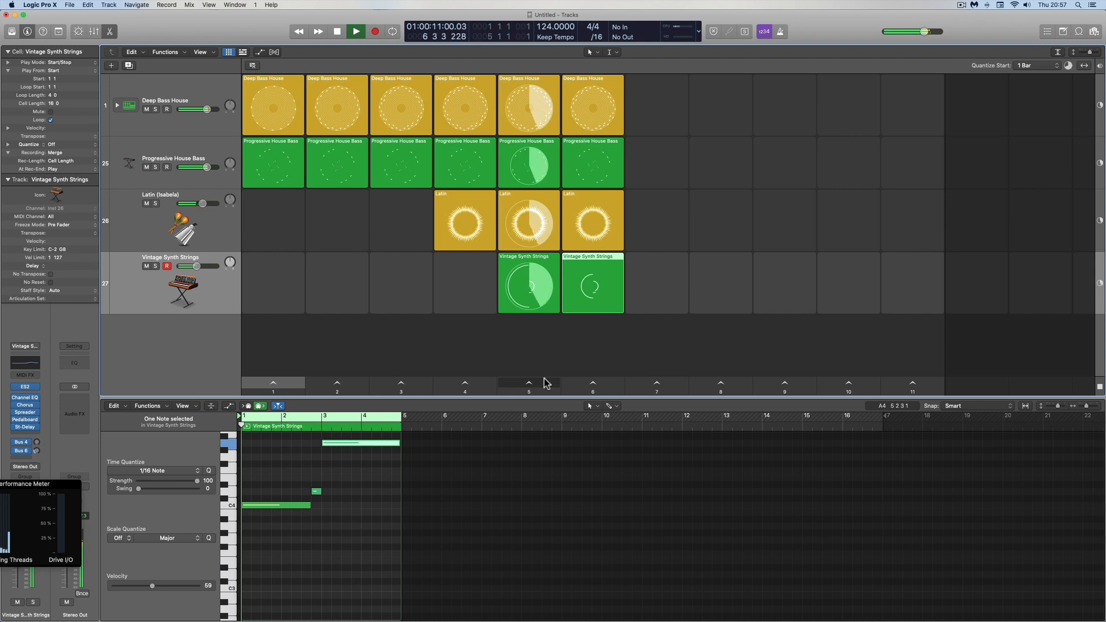
scroll(550, 383, down, 1)
click(596, 384)
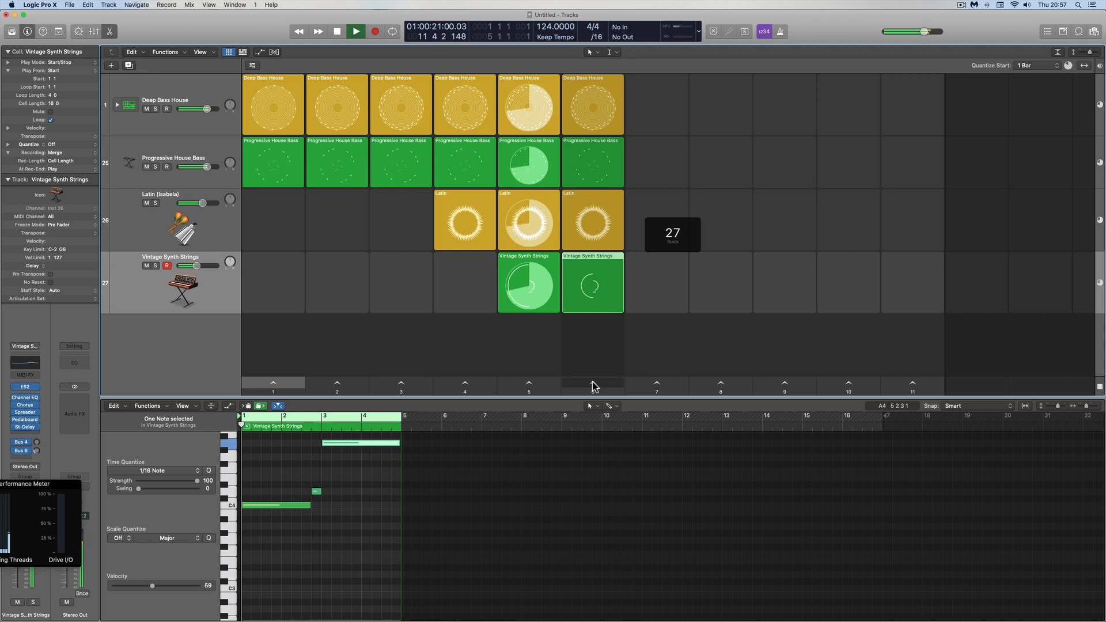
click(594, 384)
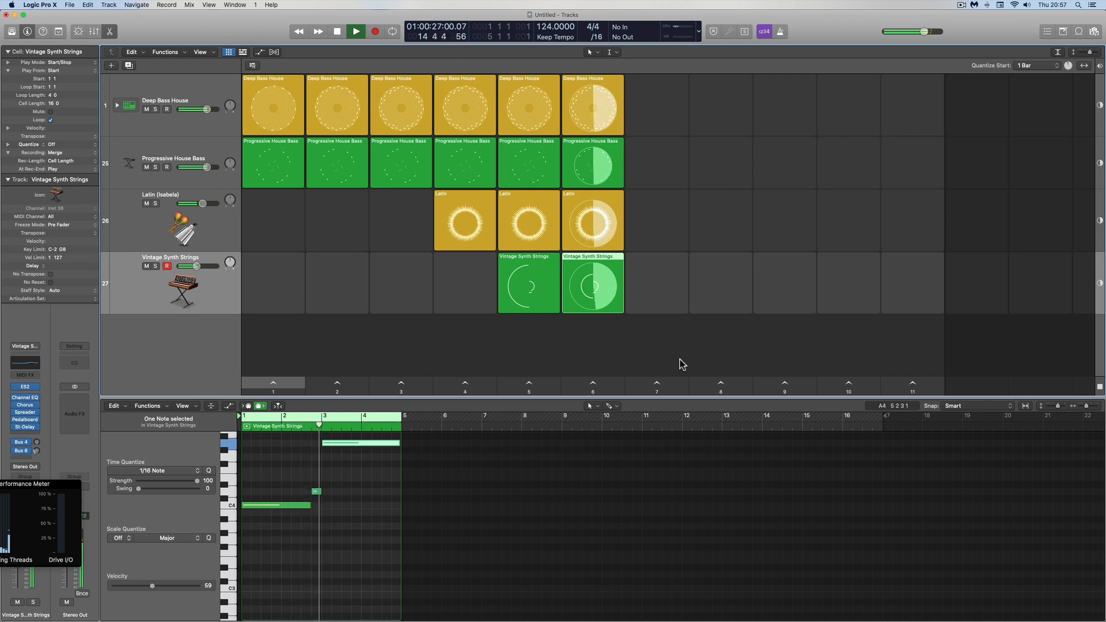
click(338, 32)
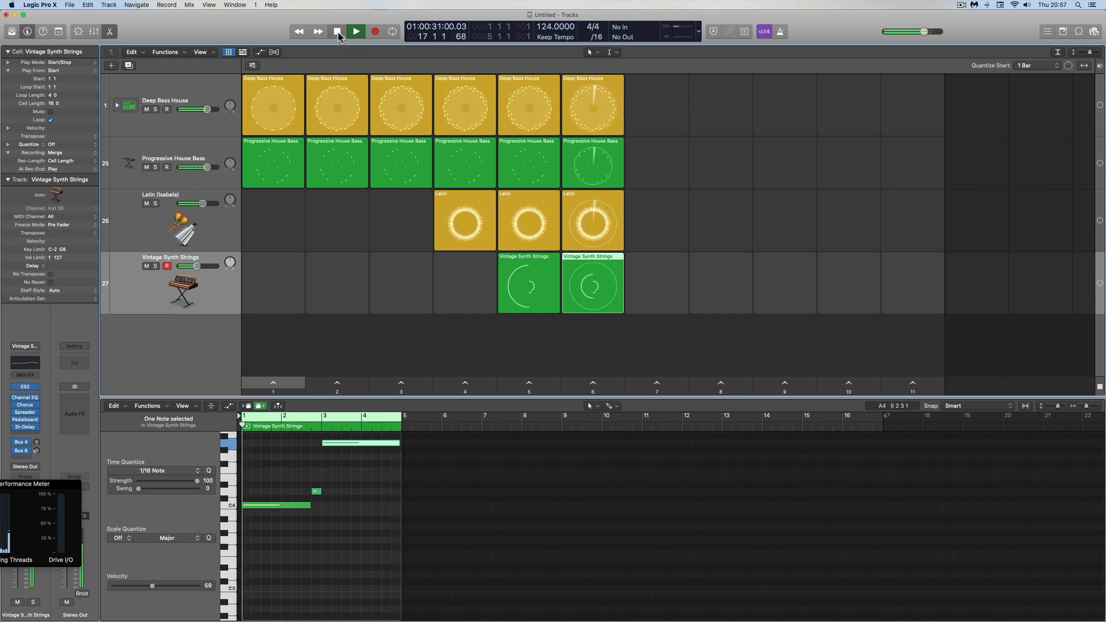
click(338, 36)
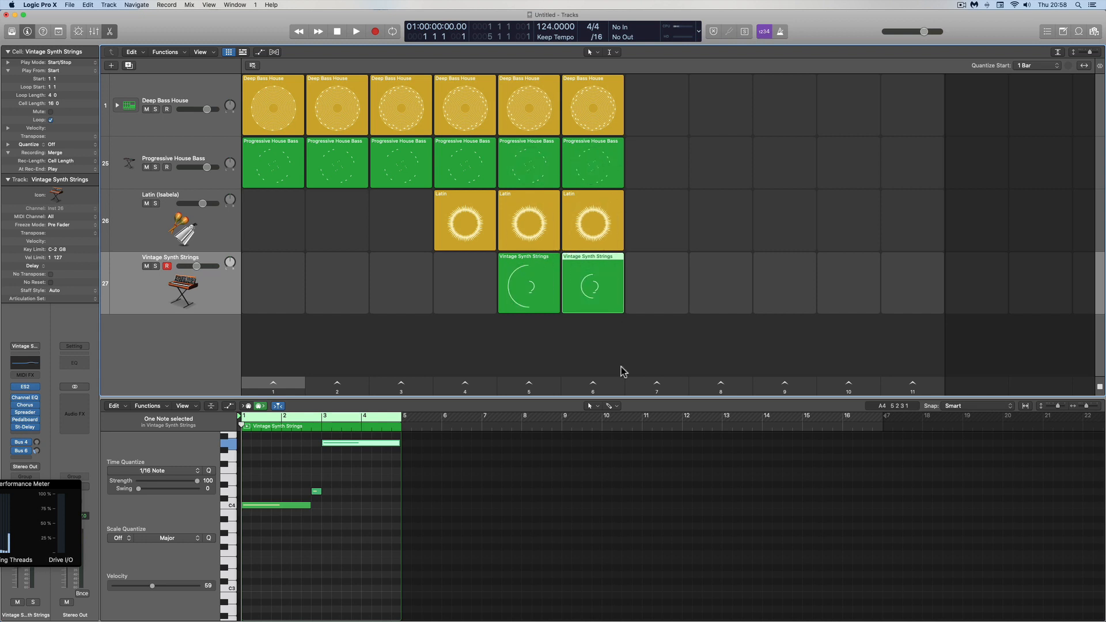
- Duplicate scene 5 and reorder the scenes so the A4 strings variation is scene 6 and the copy is scene 7
right_click(527, 386)
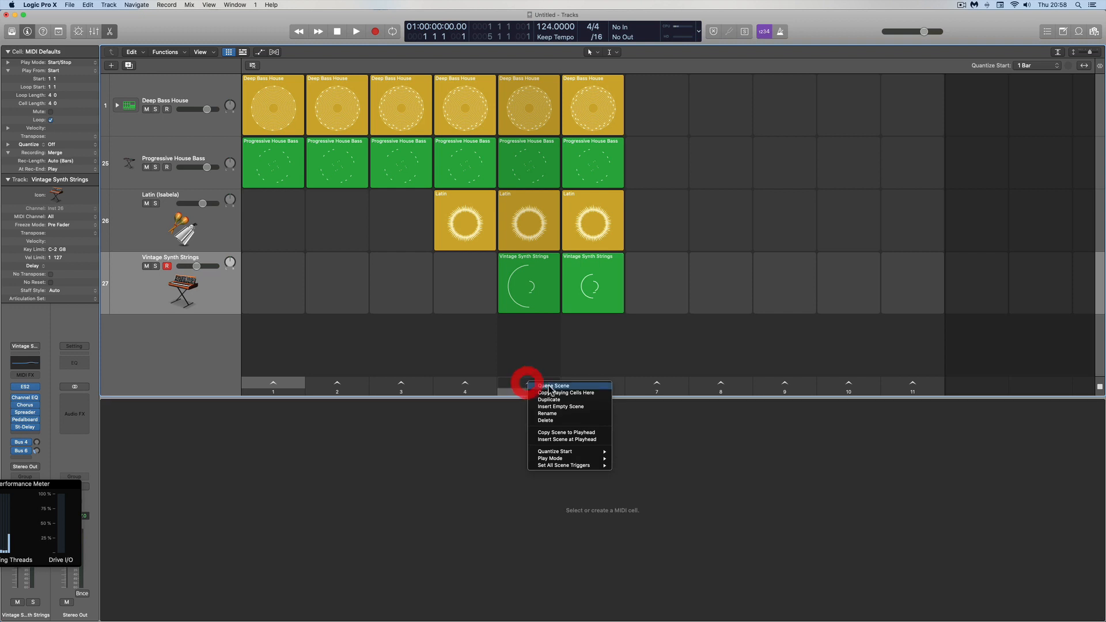
click(549, 400)
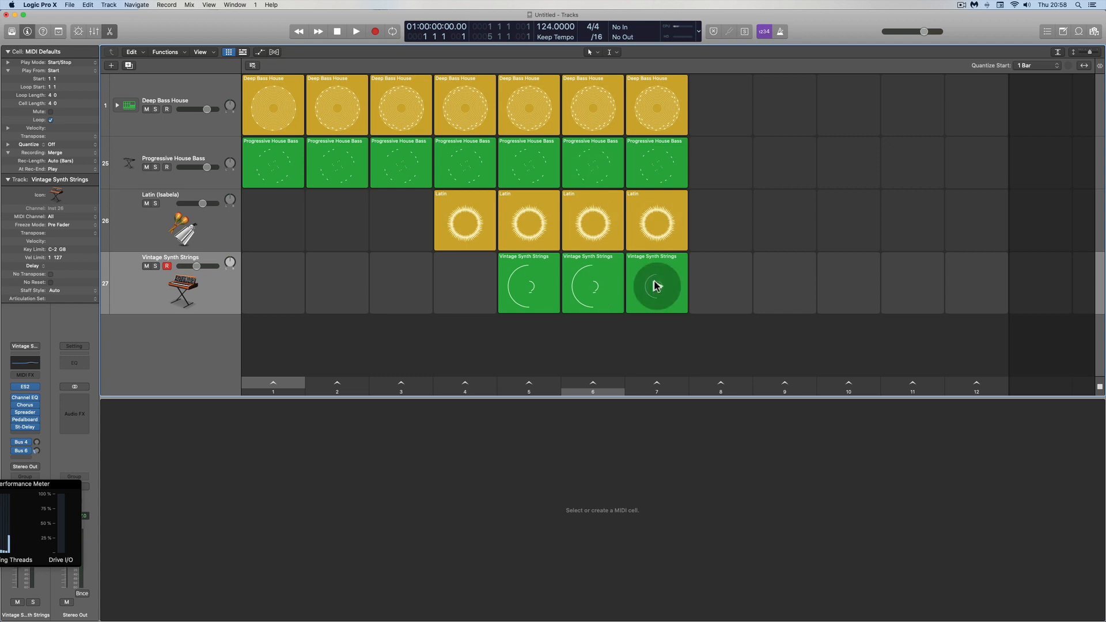
click(654, 261)
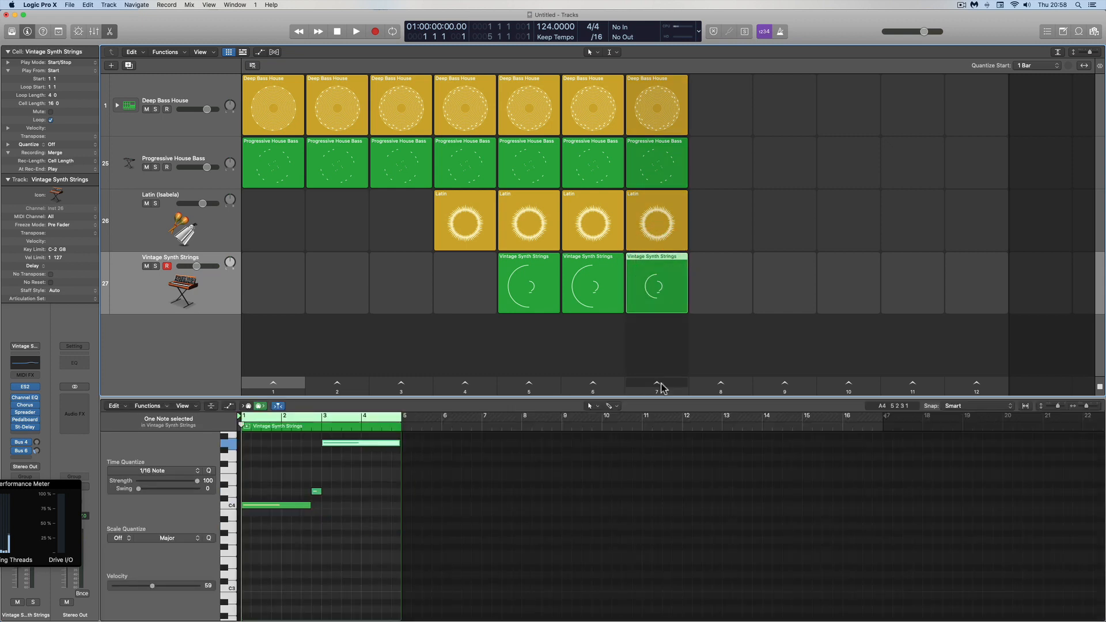
drag(662, 388, 590, 391)
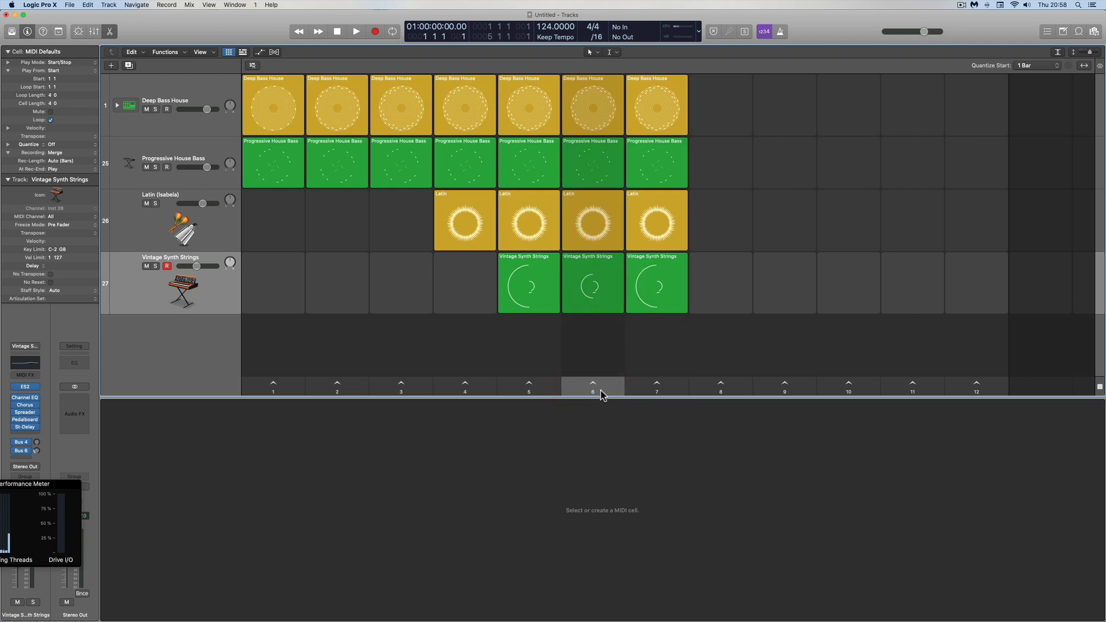
mouse_move(596, 392)
mouse_down()
mouse_move(661, 398)
mouse_move(593, 391)
mouse_up()
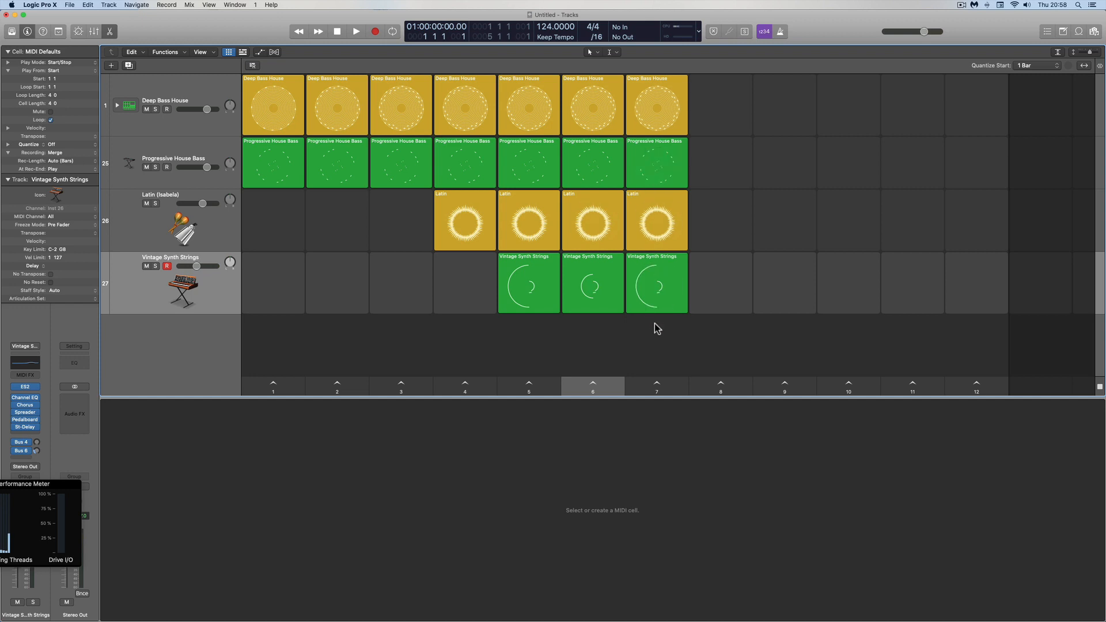
- Add a software instrument track and load the Classic House Organ patch from the Synthesizer EDM Chord sounds
click(112, 65)
click(684, 152)
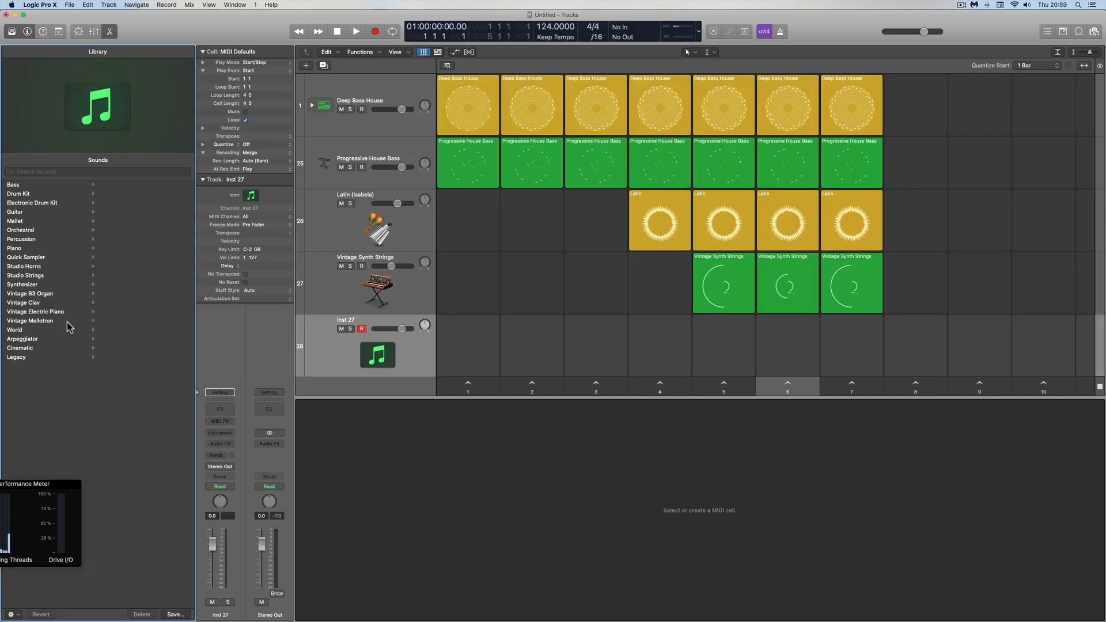
click(30, 313)
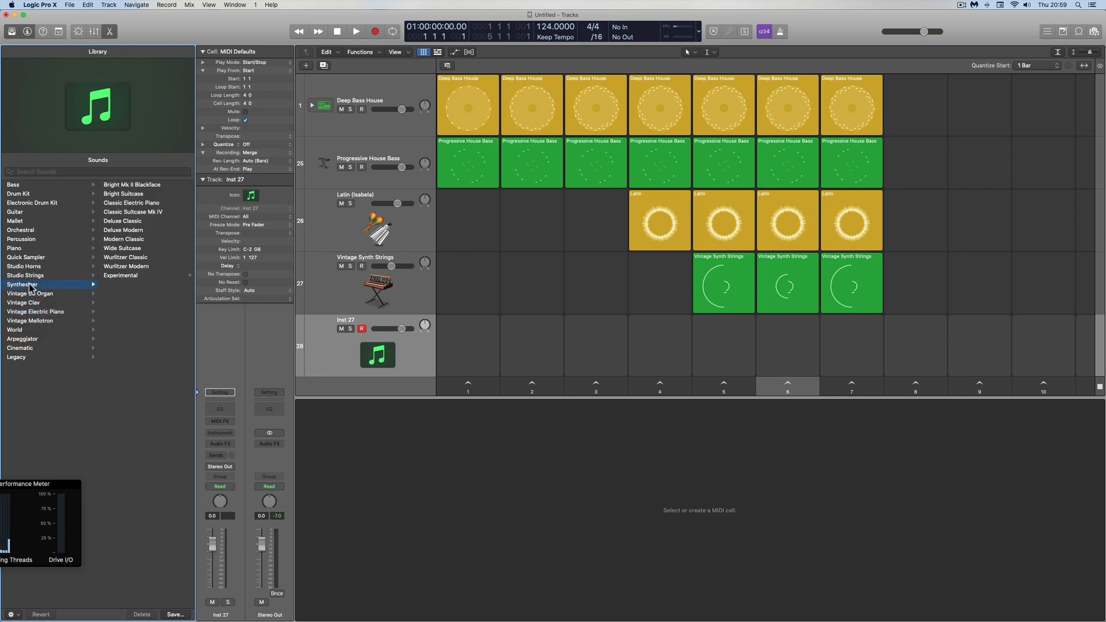
click(30, 286)
click(118, 240)
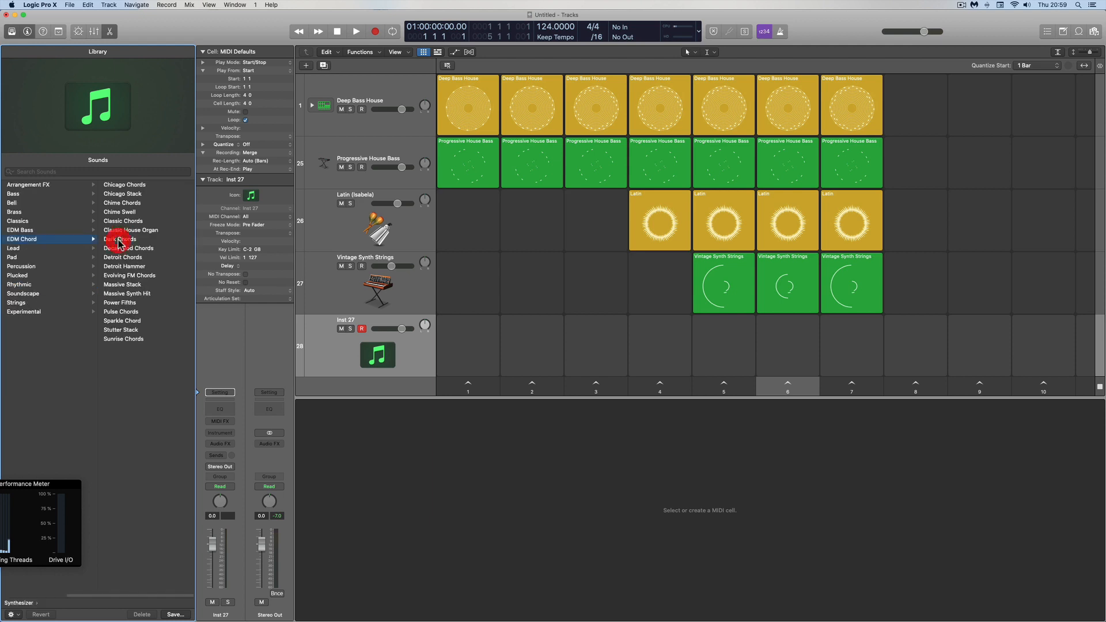
click(134, 231)
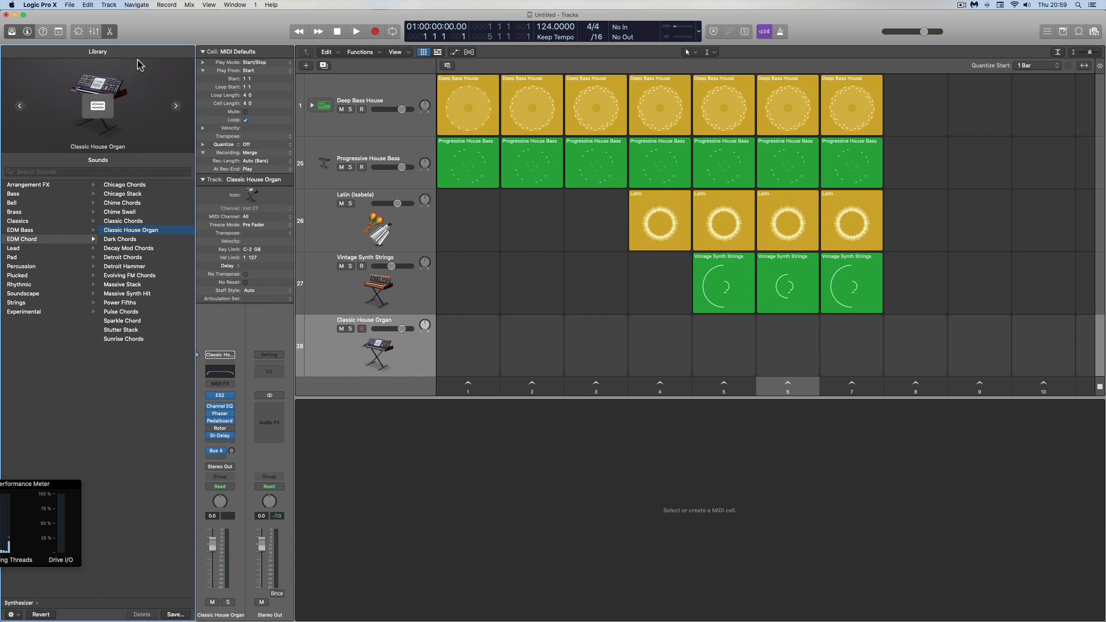
- Hide the editor and library, and slightly lower the Classic House Organ and Vintage Synth Strings track volumes
click(109, 32)
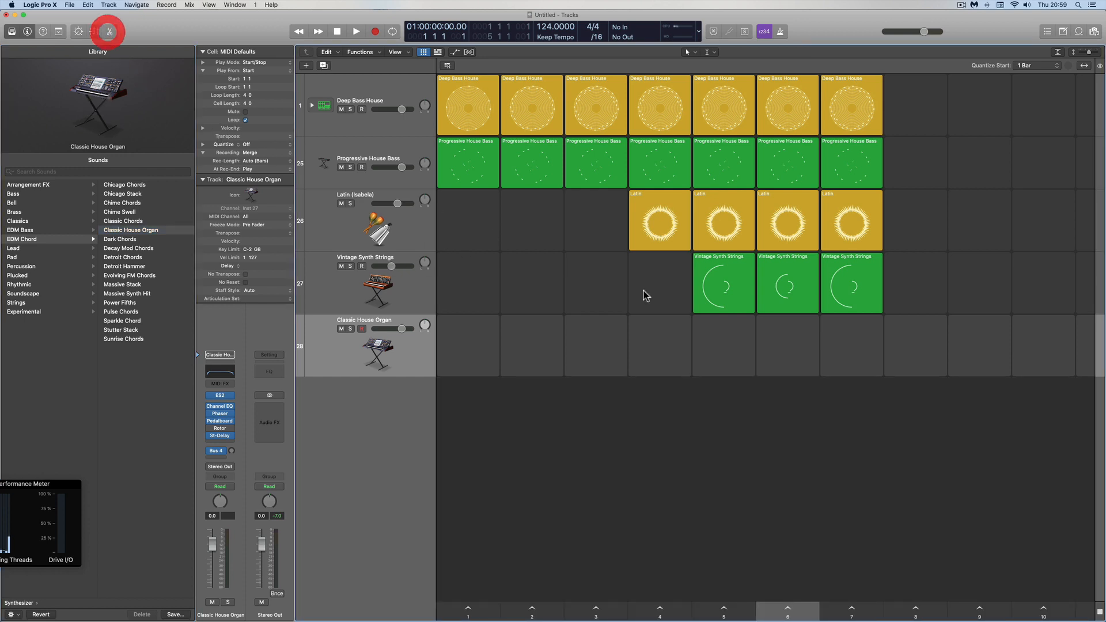
drag(402, 330, 393, 329)
drag(390, 266, 389, 266)
click(27, 32)
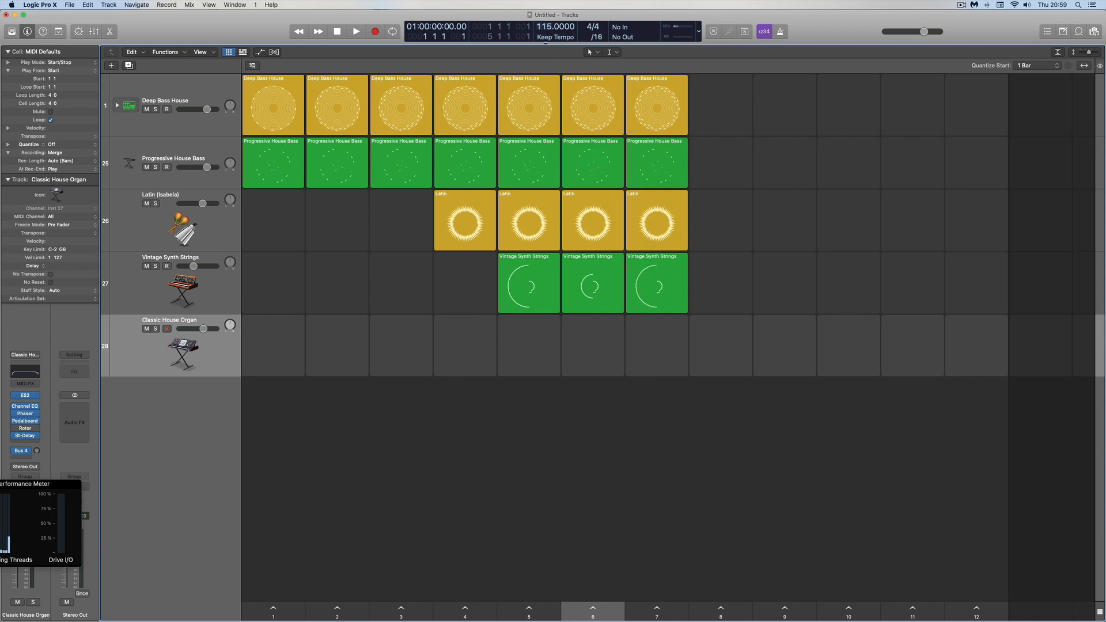
- Lower the project tempo to 105 BPM, play scene 7 to try it out, and stop playback
click(549, 61)
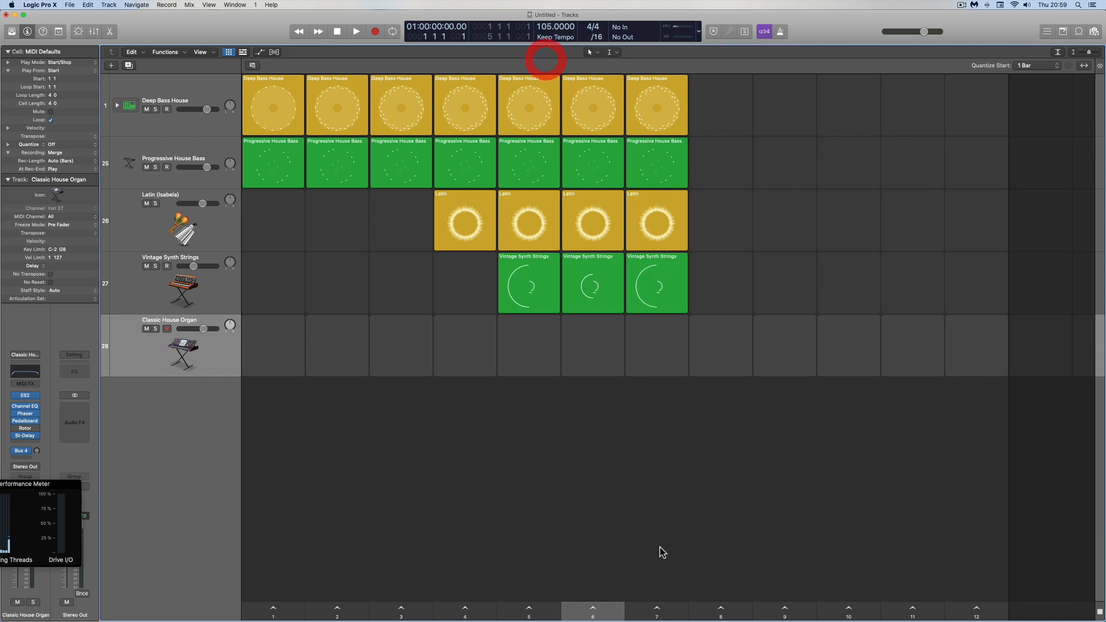
click(659, 611)
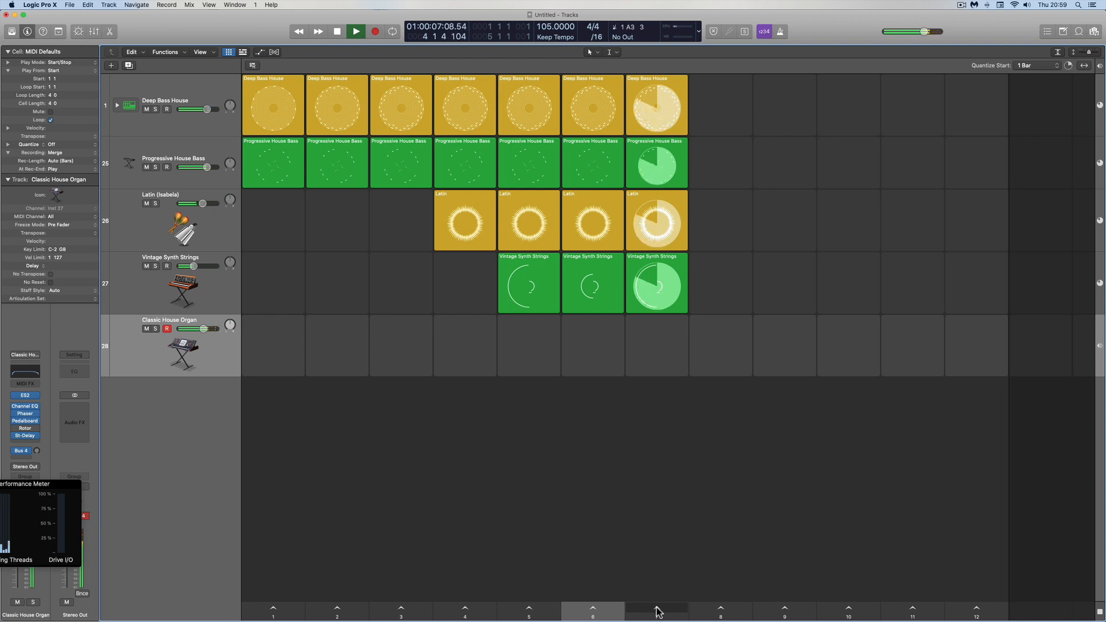
key(space)
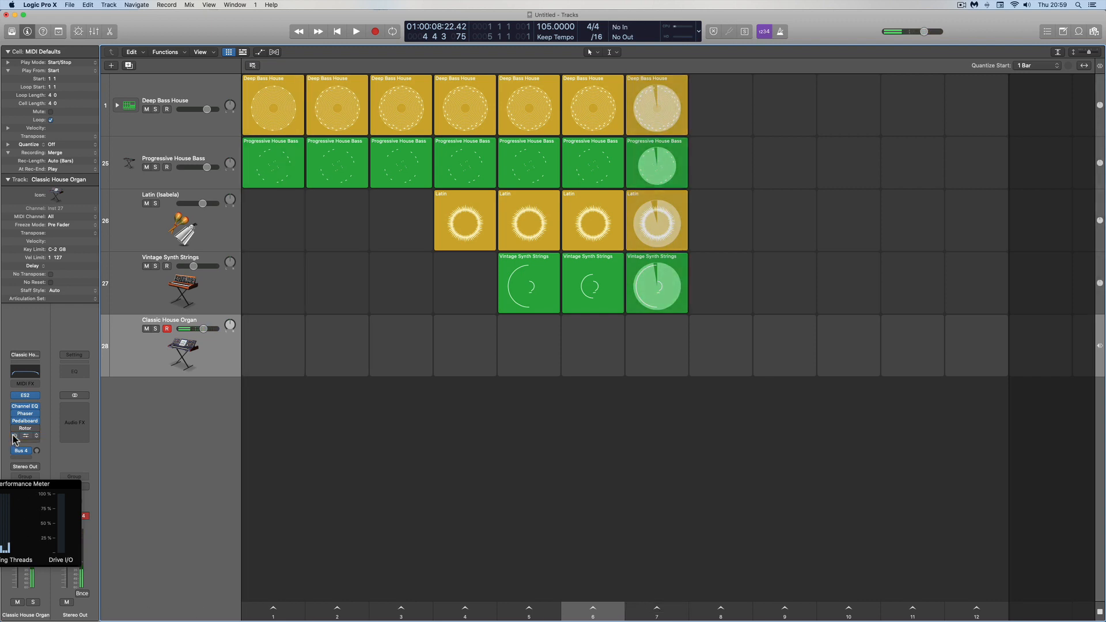
- Bypass the St-Delay effect on the Classic House Organ track and lower the track's volume
click(14, 436)
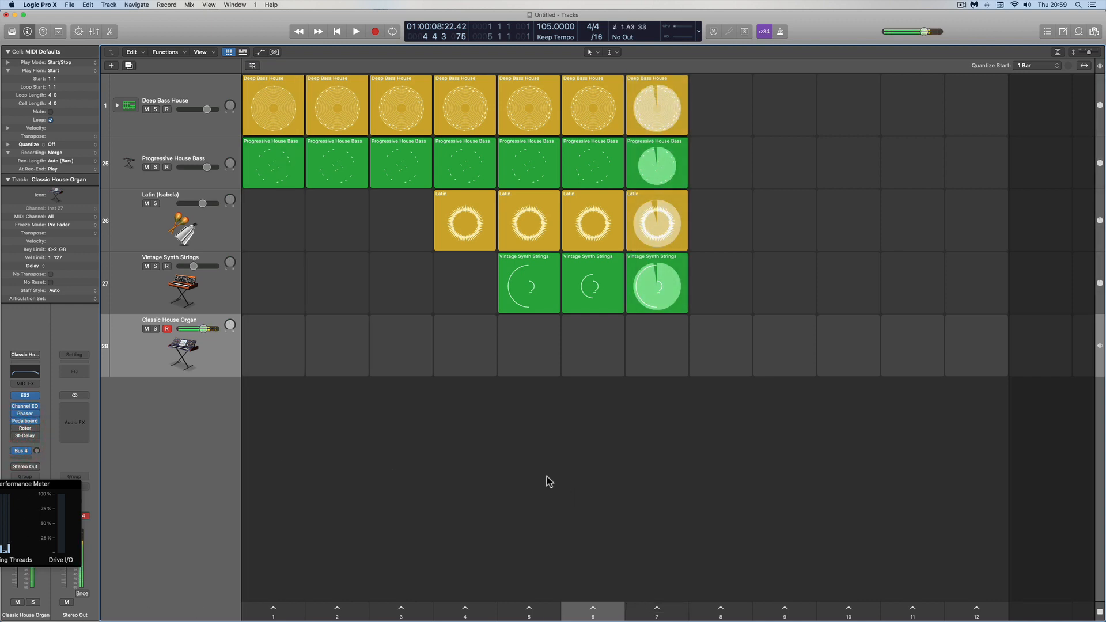
click(207, 329)
drag(196, 329, 178, 328)
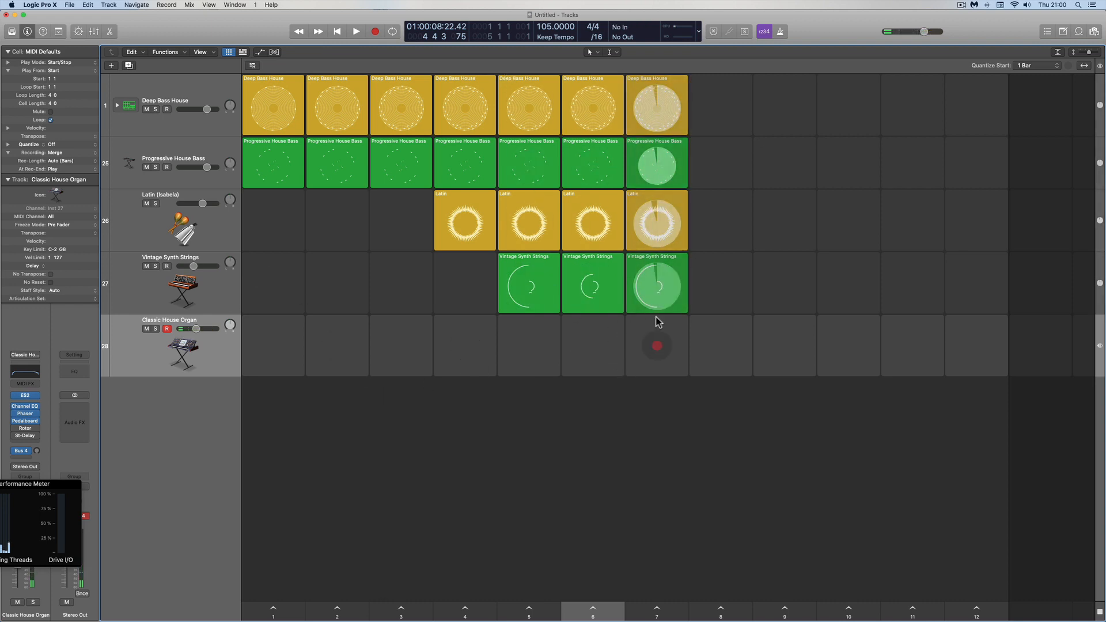
- Queue scene 7 from the beginning, record a four-bar chord pattern into its Classic House Organ cell, and stop playback
click(337, 32)
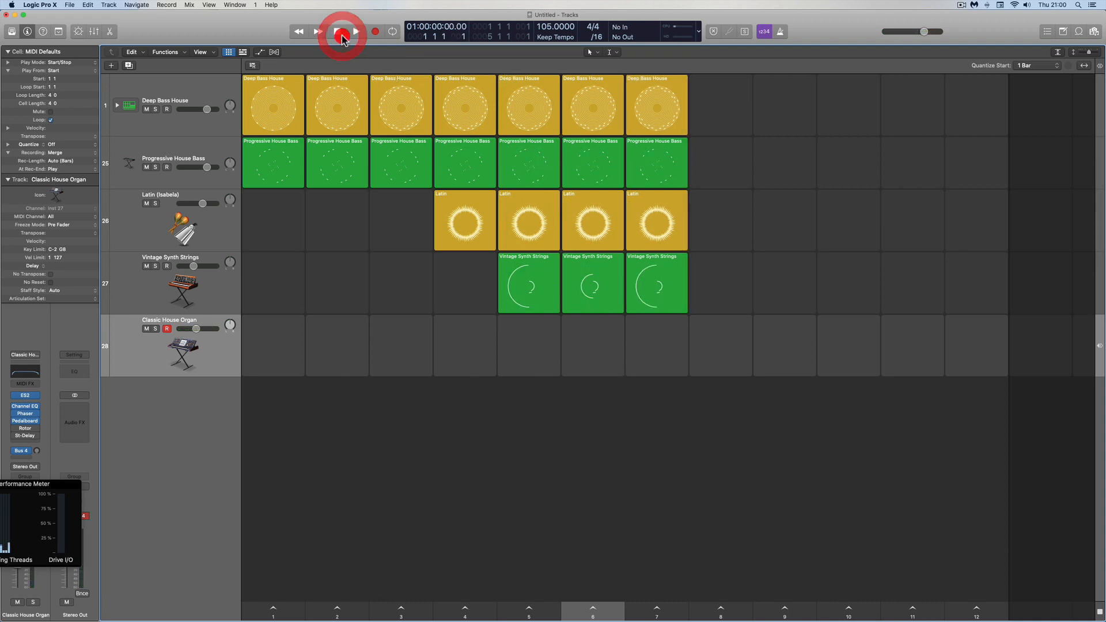
right_click(658, 607)
click(686, 520)
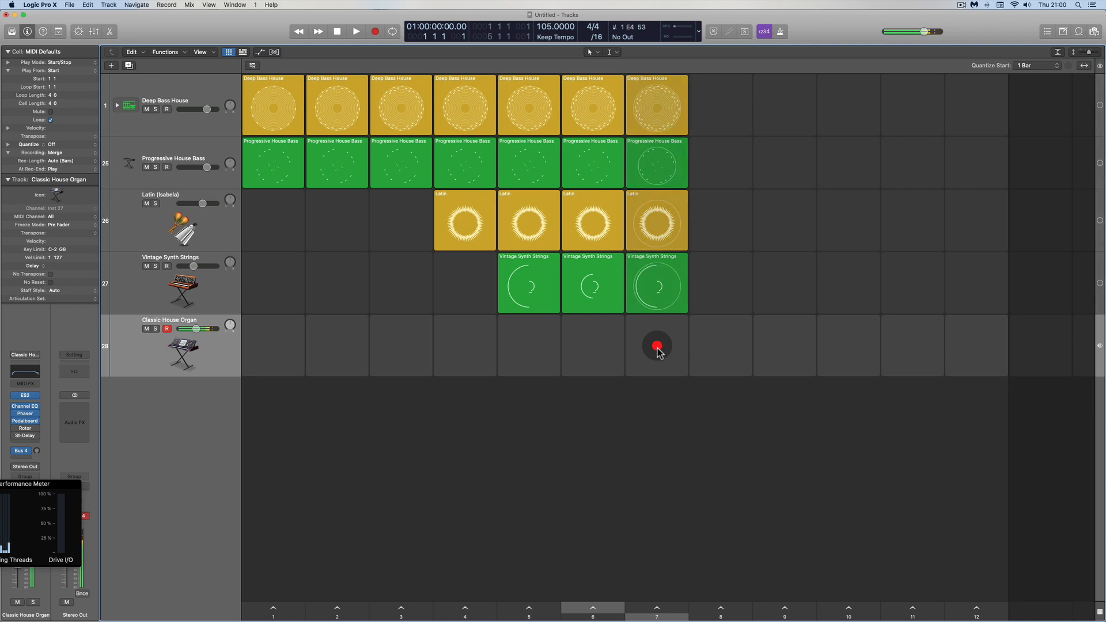
click(658, 347)
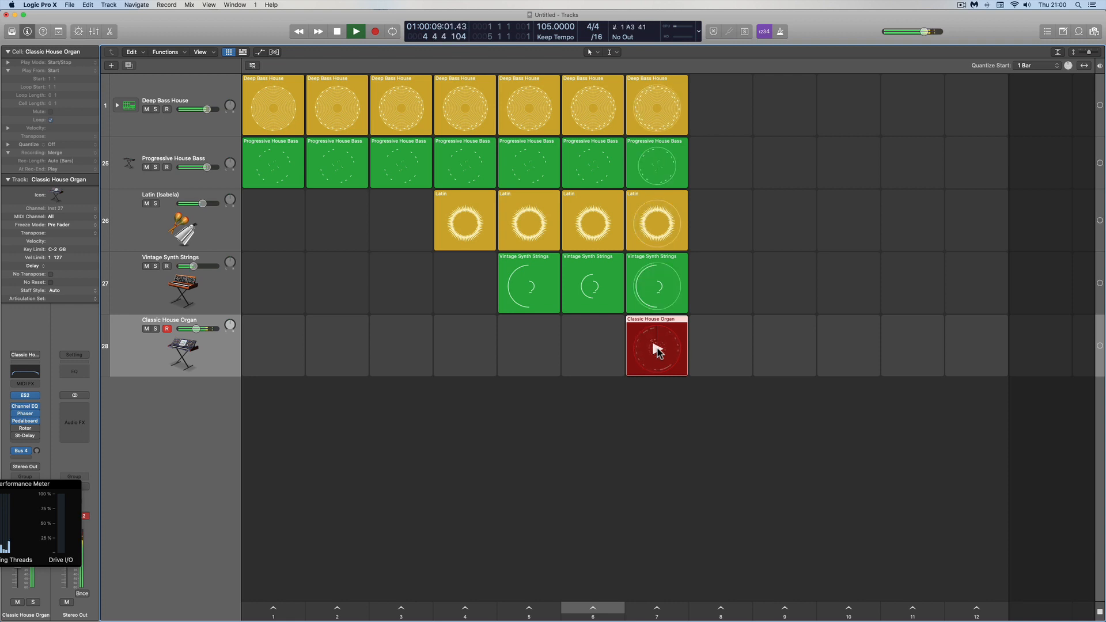
key(space)
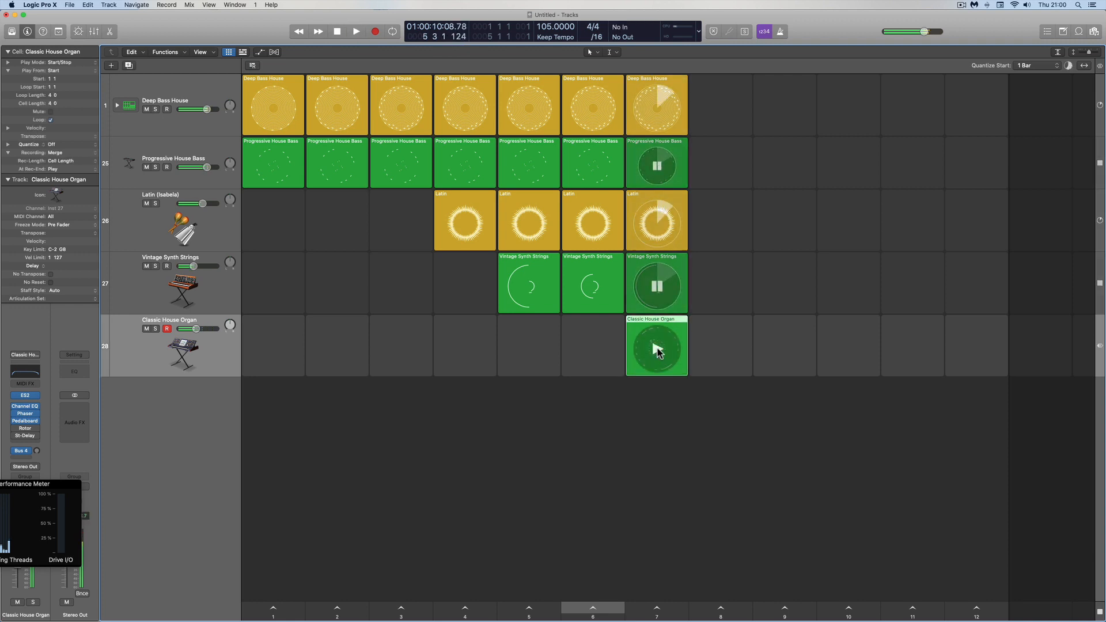
- Open the recorded organ cell for note editing and delete the stray notes past its end and all notes in bars 1 and 2
double_click(661, 321)
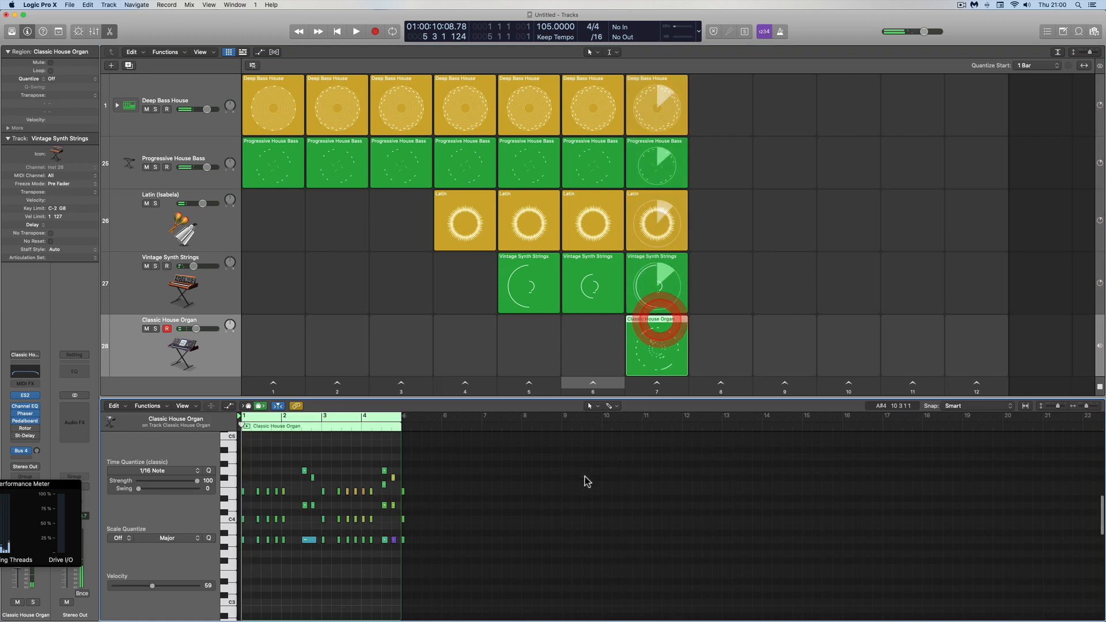
click(1094, 406)
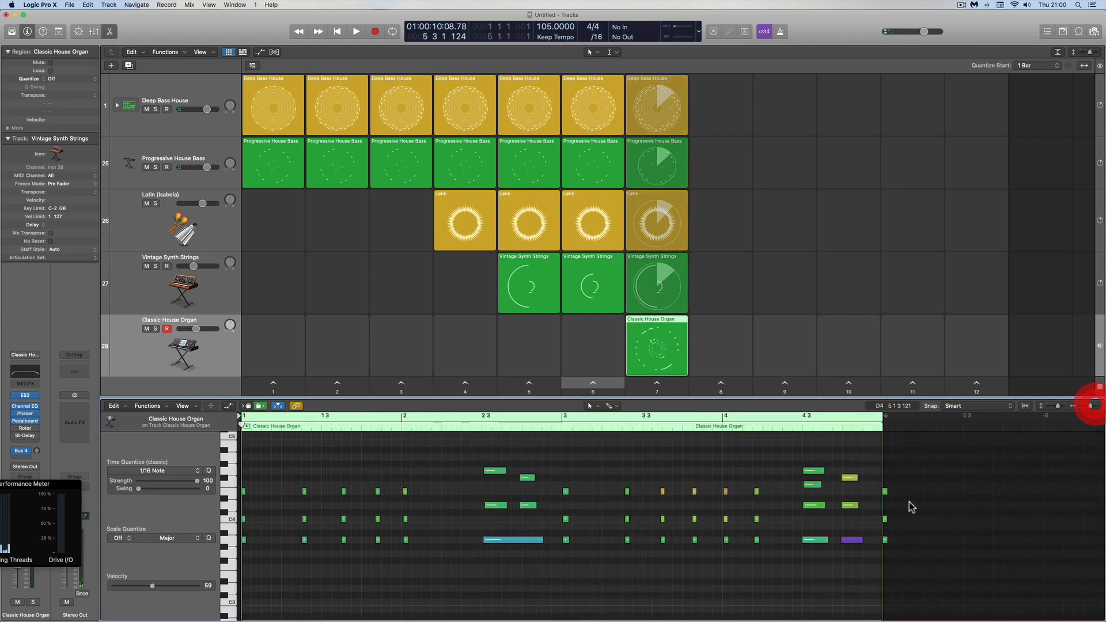
drag(906, 473, 870, 540)
key(Delete)
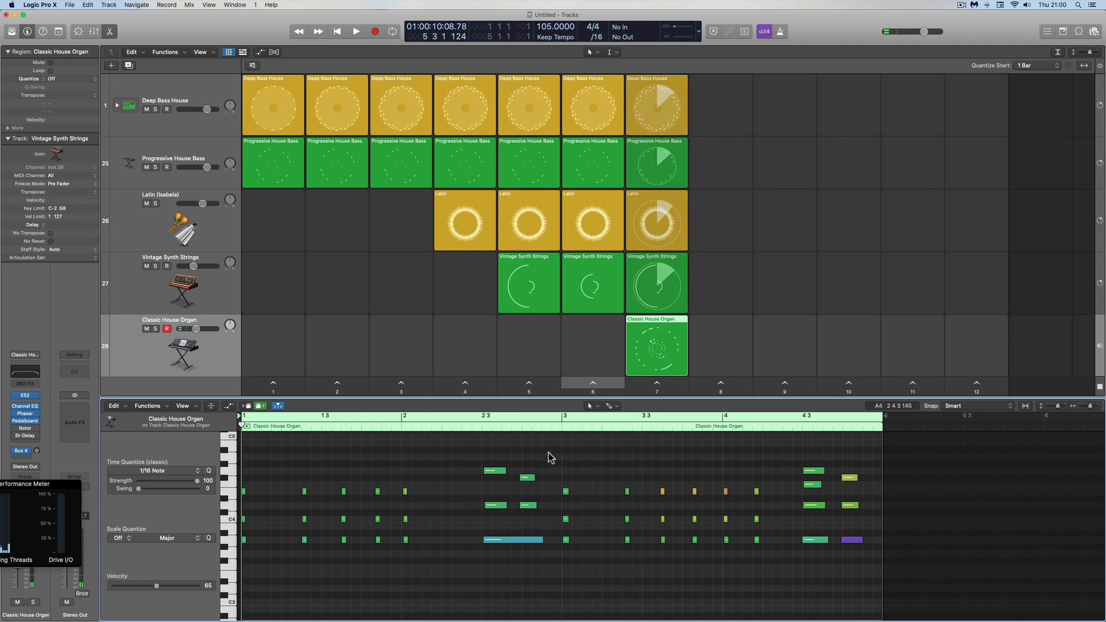
drag(545, 485, 242, 562)
key(Delete)
- Move the organ notes from bars 3 and 4 back to start at bar 1 and quantize them to 1/16 notes
drag(552, 446, 861, 563)
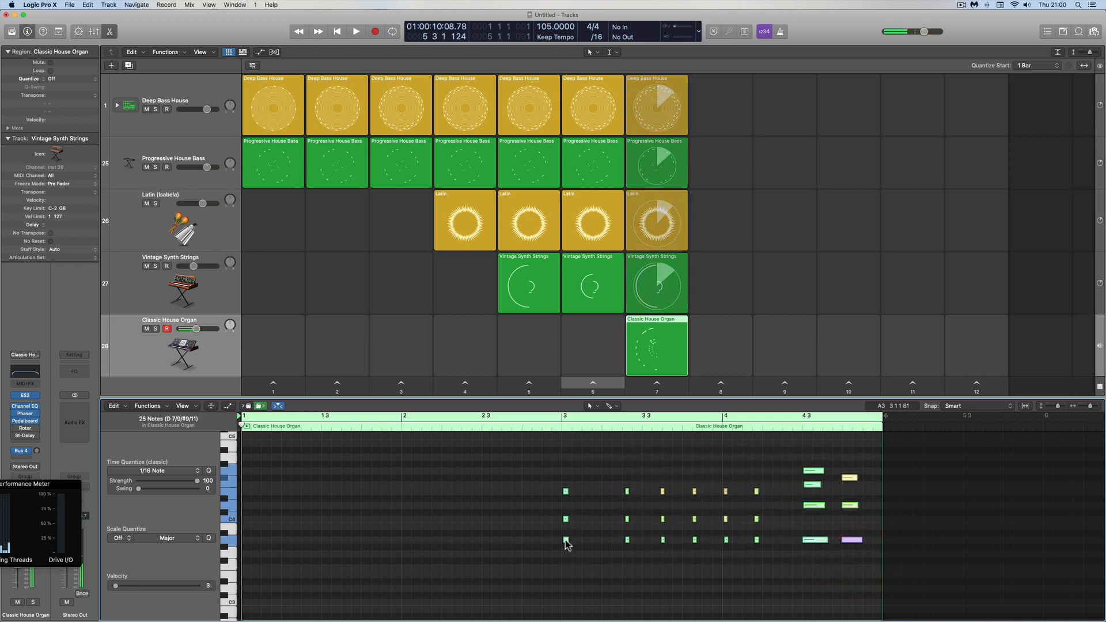
drag(567, 544, 274, 544)
click(209, 471)
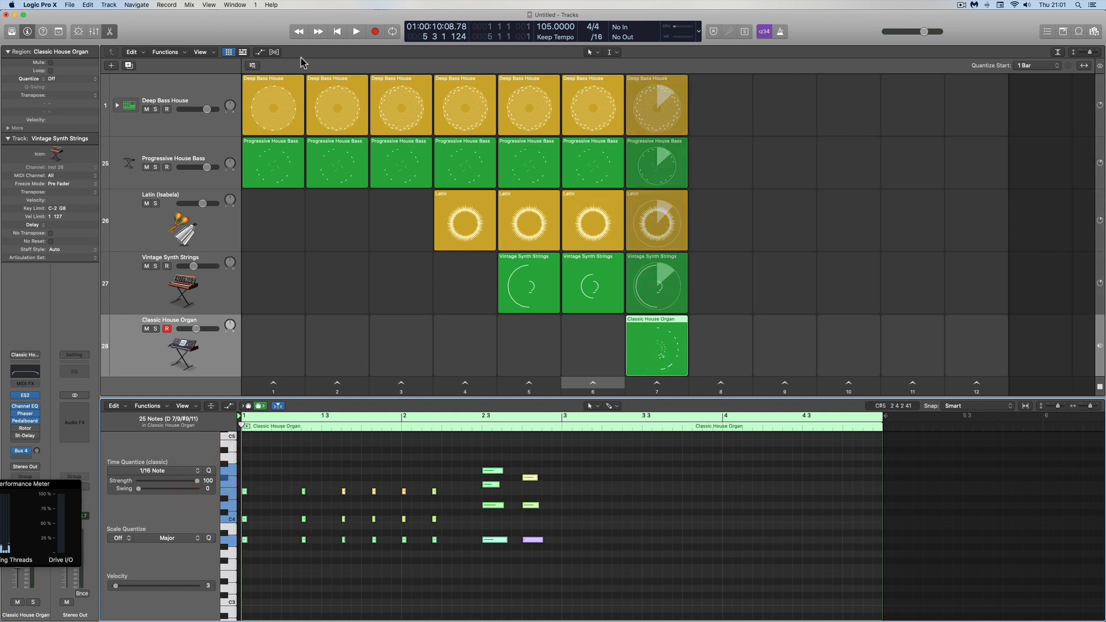
- Play scene 7 from the beginning to hear the edited organ chords, and stop playback
click(338, 31)
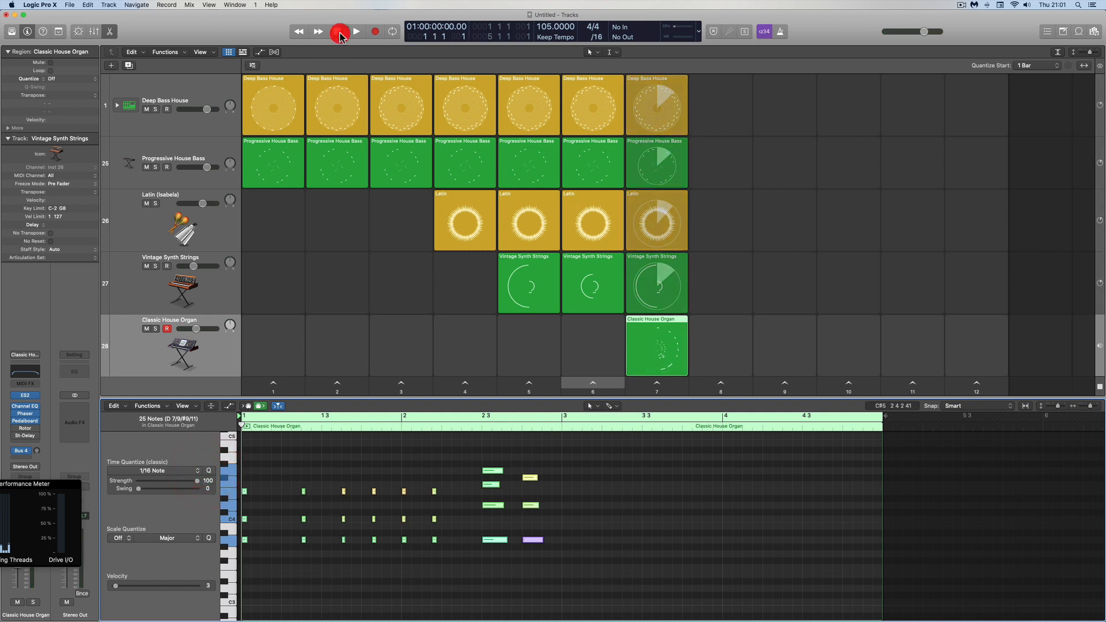
click(657, 384)
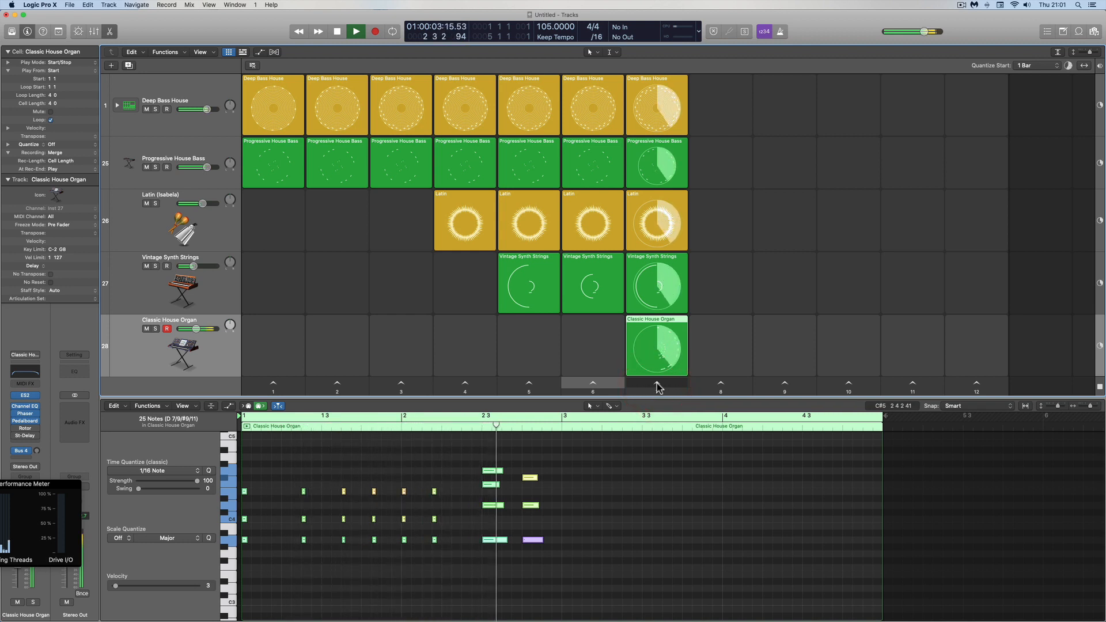
click(337, 31)
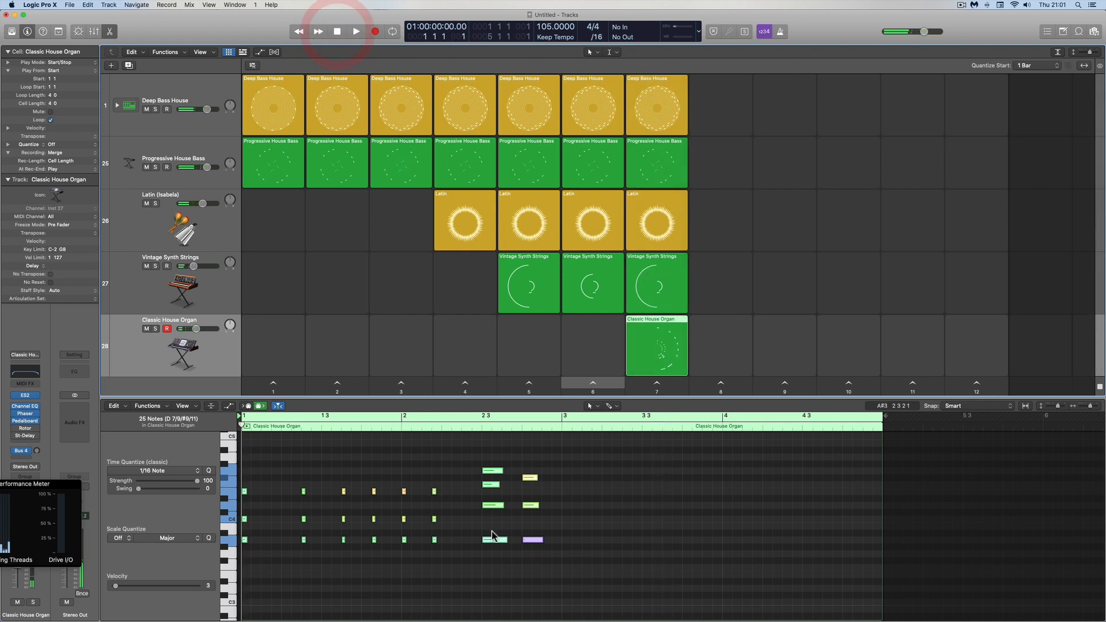
- Audition the individual notes of the organ chord in the second half of bar 2 and delete its F4 note
click(493, 539)
click(493, 505)
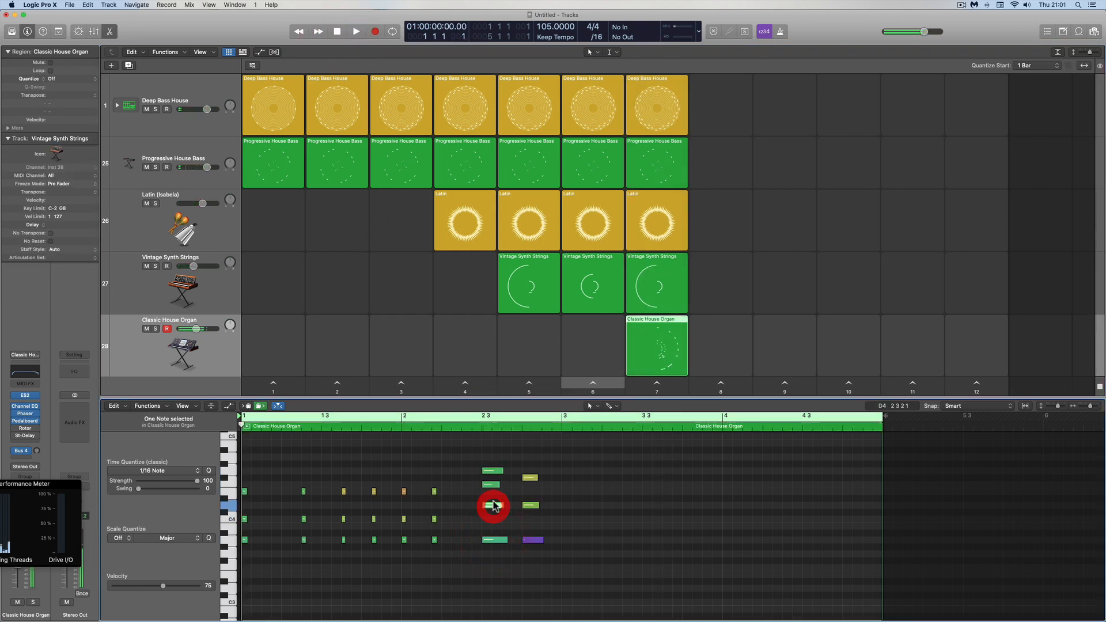
click(490, 484)
click(492, 472)
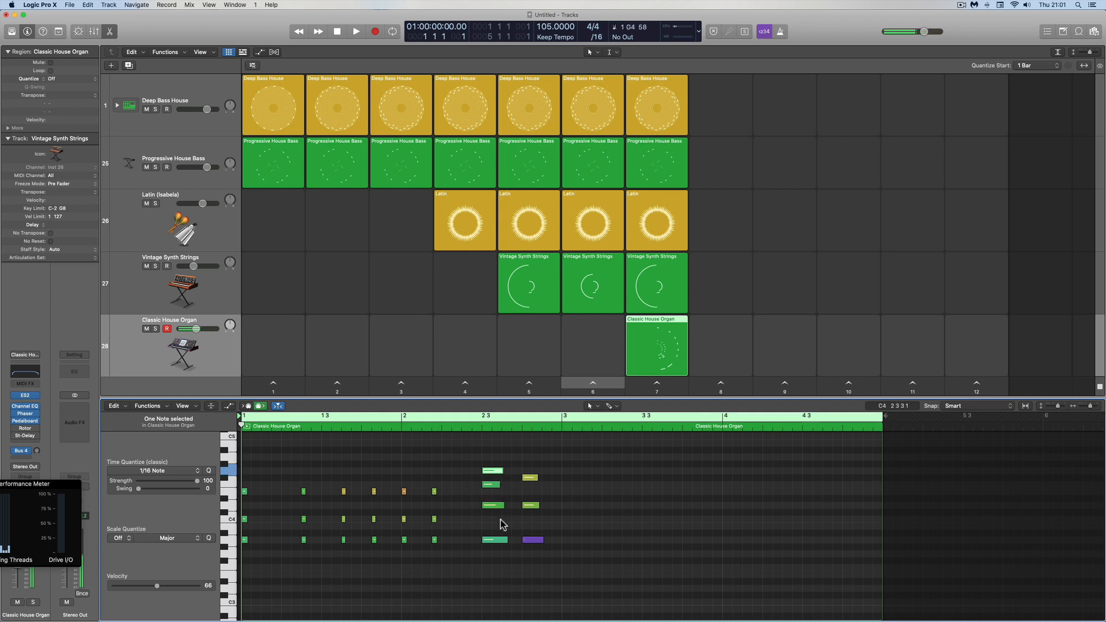
click(497, 540)
click(493, 486)
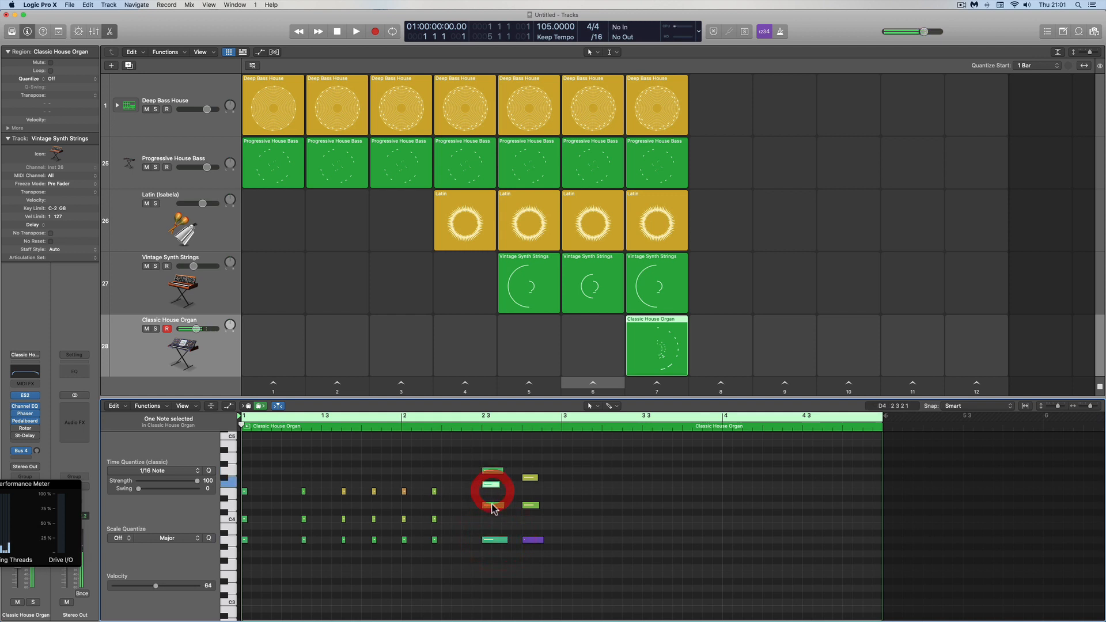
click(493, 505)
click(492, 473)
click(493, 485)
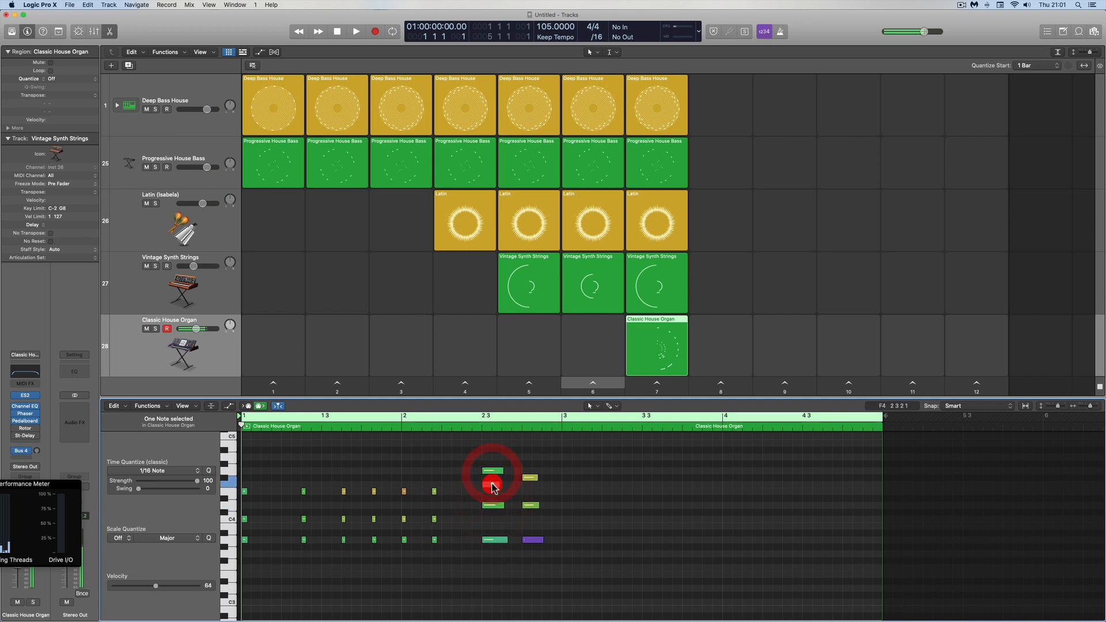
key(Delete)
- Audition the remaining notes of the last two organ chords and raise the final A3 note's velocity to 18
click(495, 540)
click(494, 506)
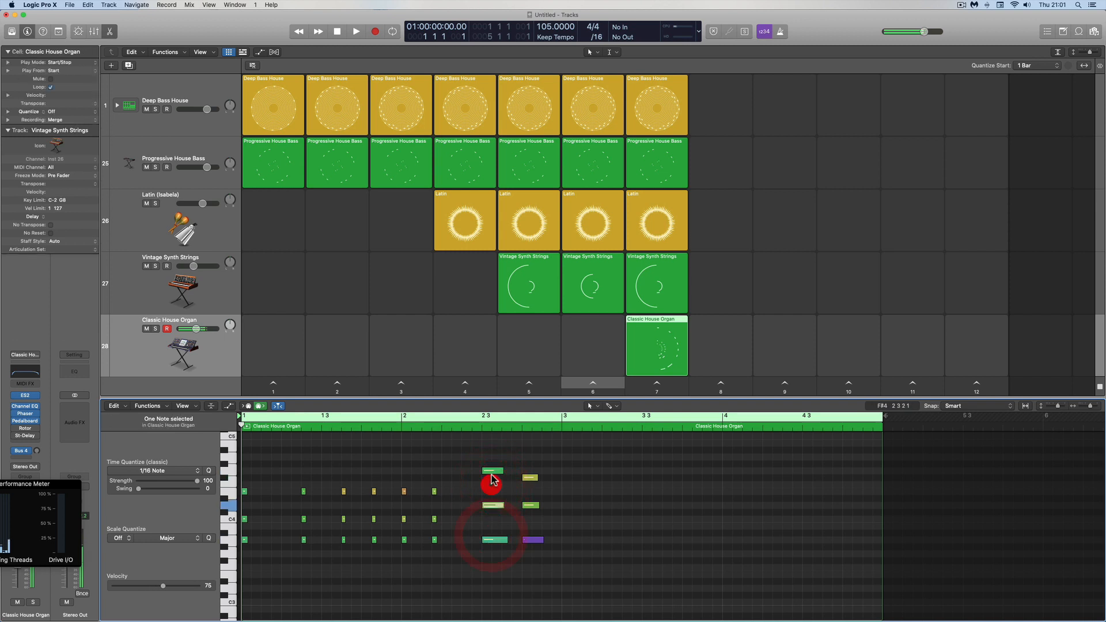
click(493, 472)
click(529, 540)
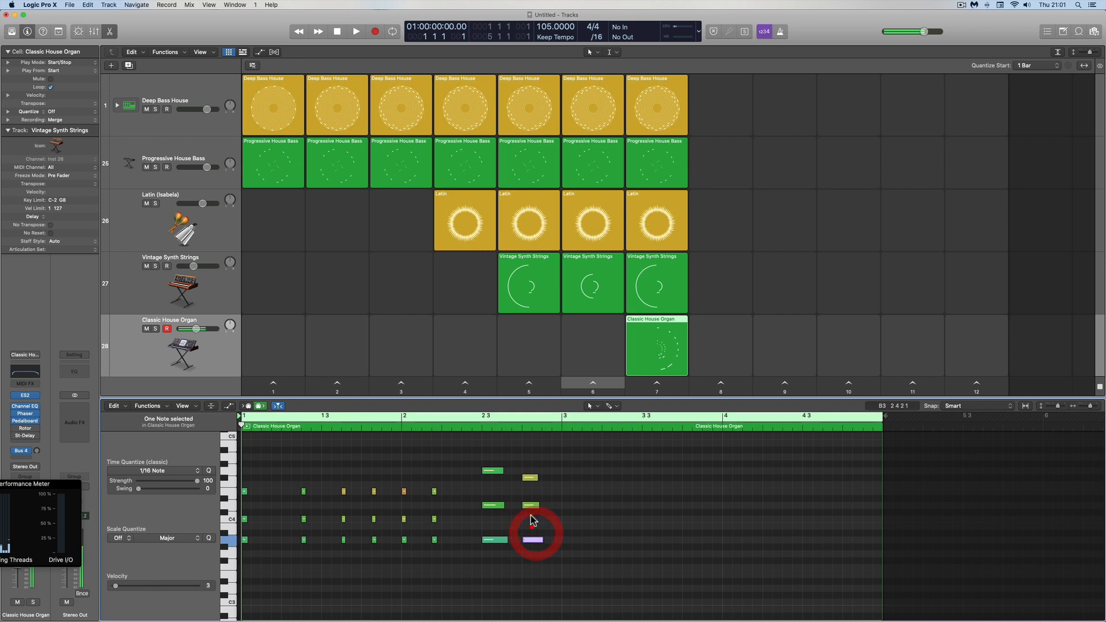
click(530, 505)
click(530, 478)
click(536, 541)
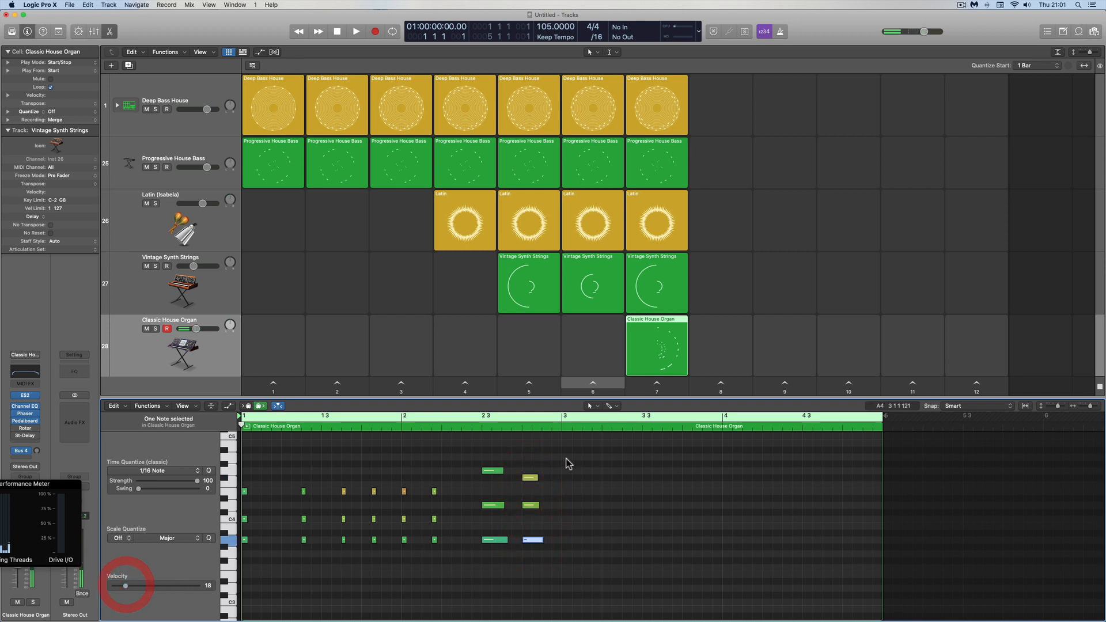
- Apply the Fixed Velocity MIDI transform at 100 to all notes in the organ cell and close the transform window
drag(567, 452, 247, 553)
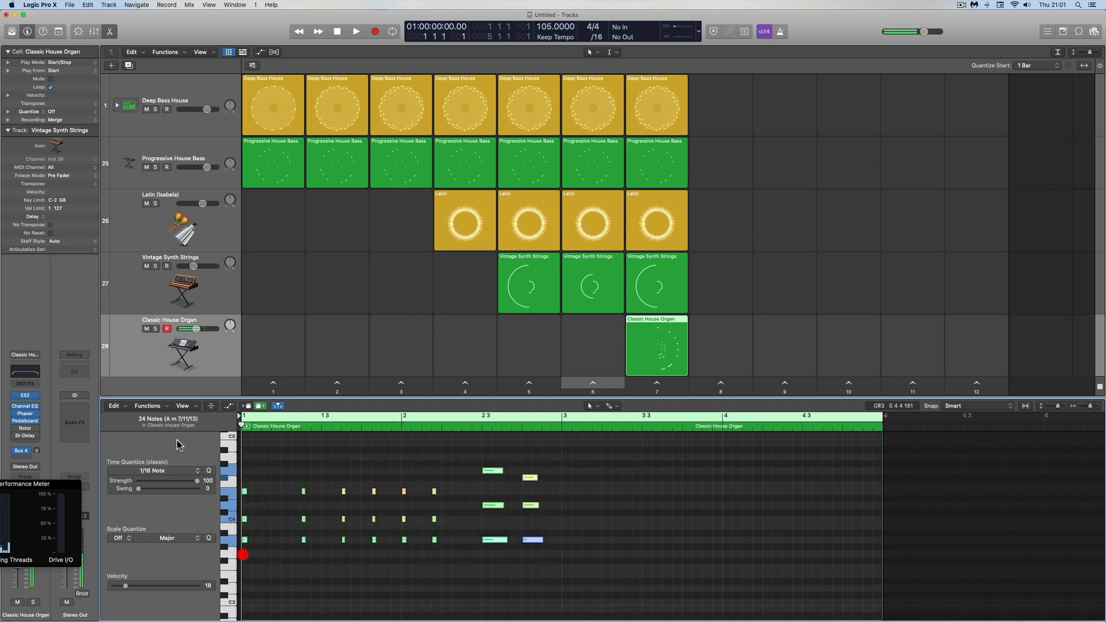
click(156, 406)
mouse_move(169, 487)
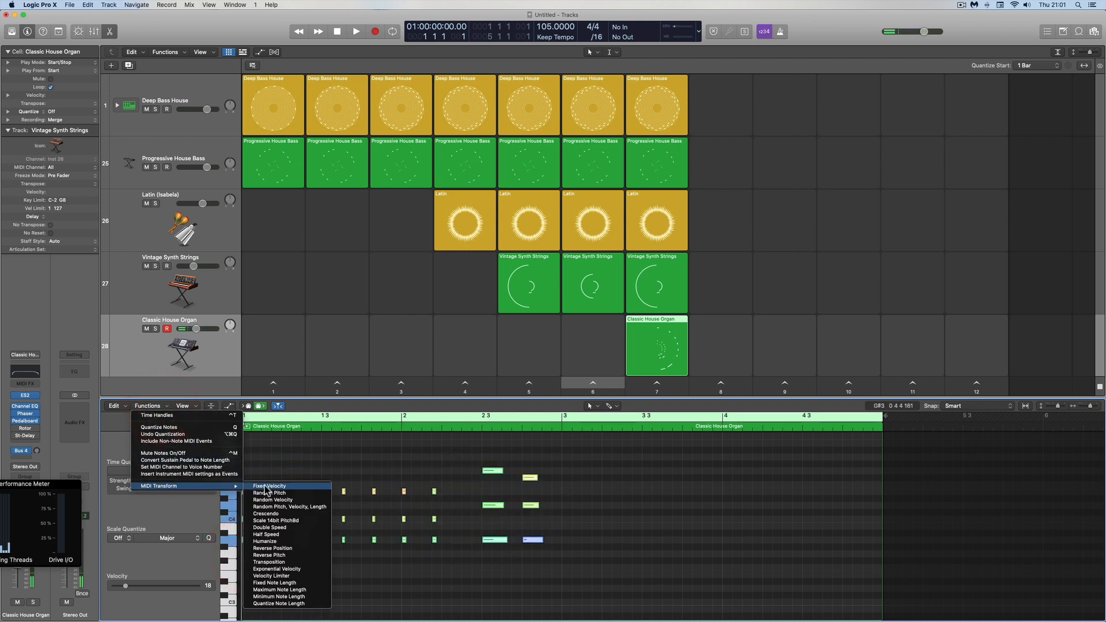
click(270, 486)
click(455, 523)
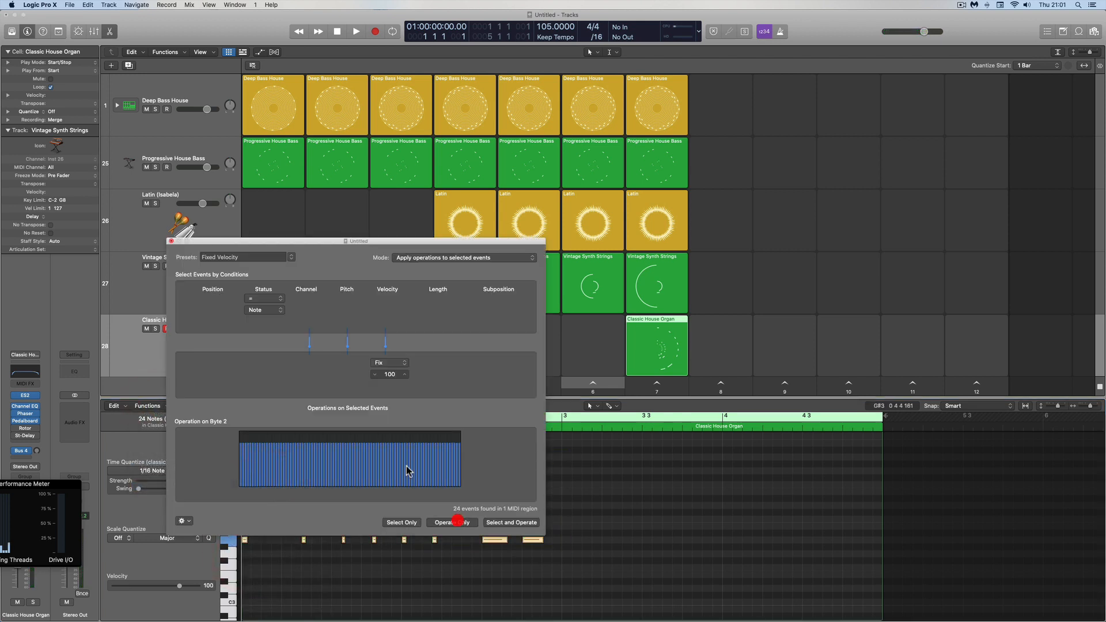
click(171, 241)
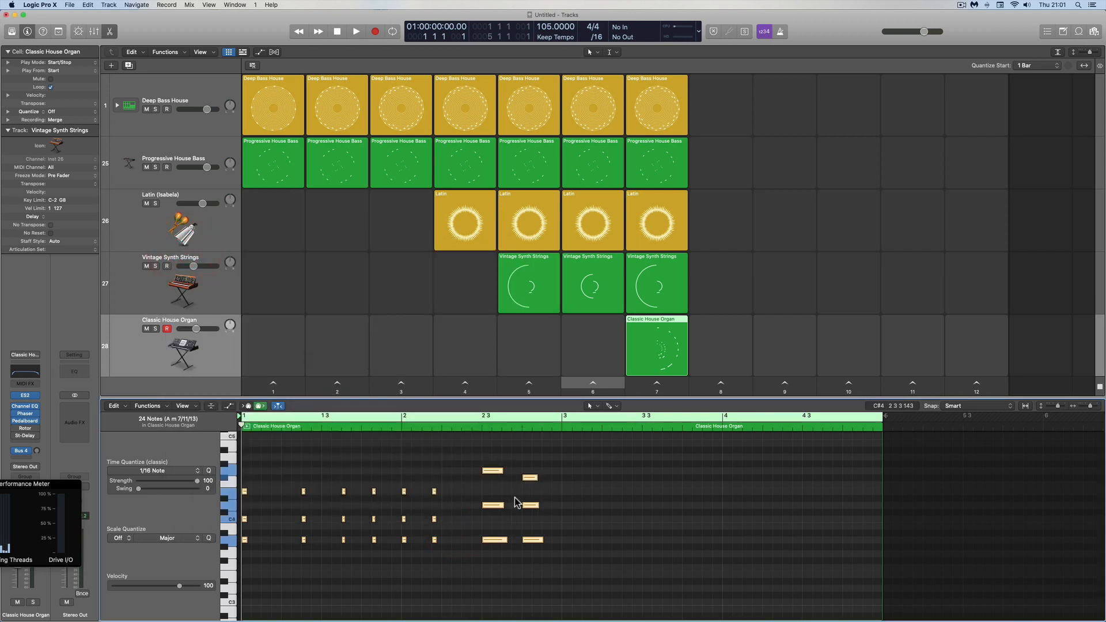
- Shorten the A3 notes of the last two organ chords to match the notes above them, and play scene 7
drag(545, 537, 536, 540)
drag(507, 540, 501, 541)
click(657, 386)
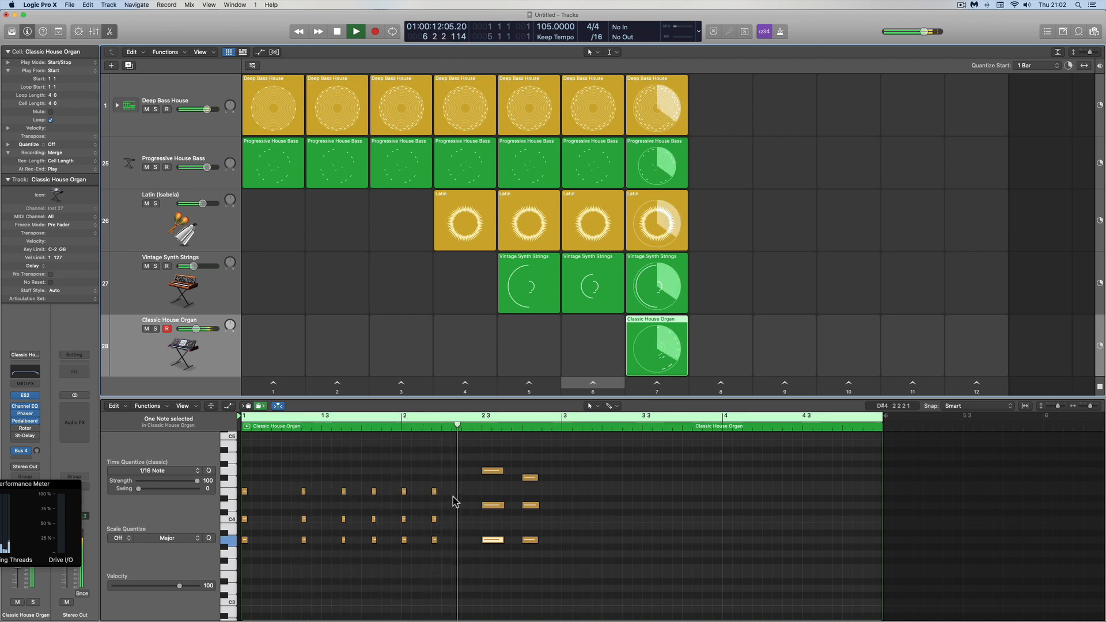
- Copy the last short A minor organ chord to just before the two long chords in bar 2, and play scene 7
key(space)
drag(449, 482, 466, 541)
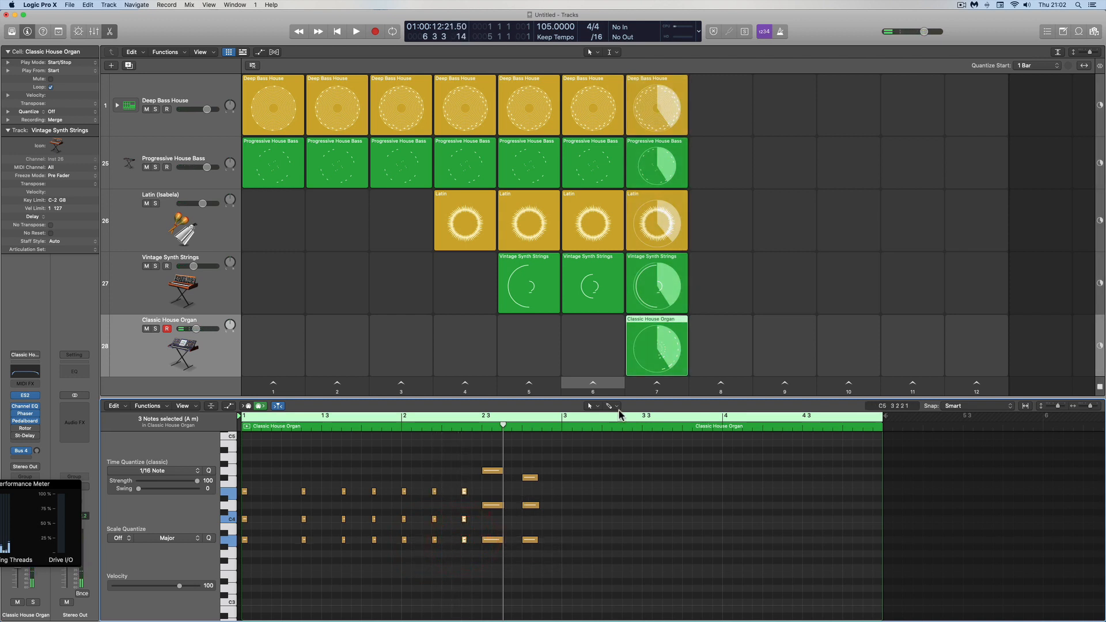
click(657, 383)
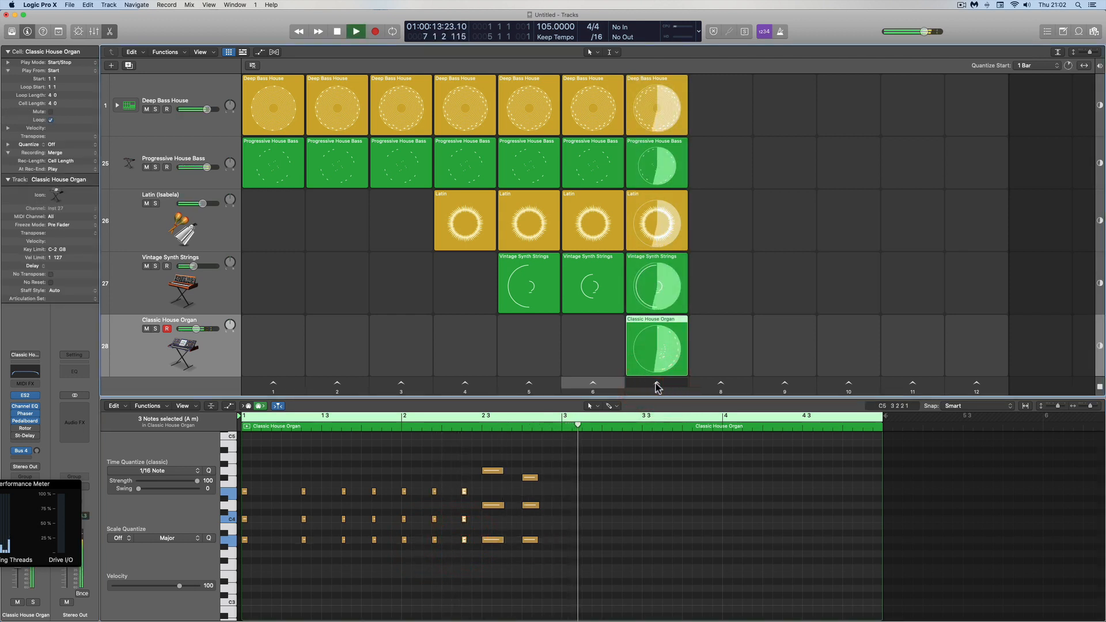
click(657, 384)
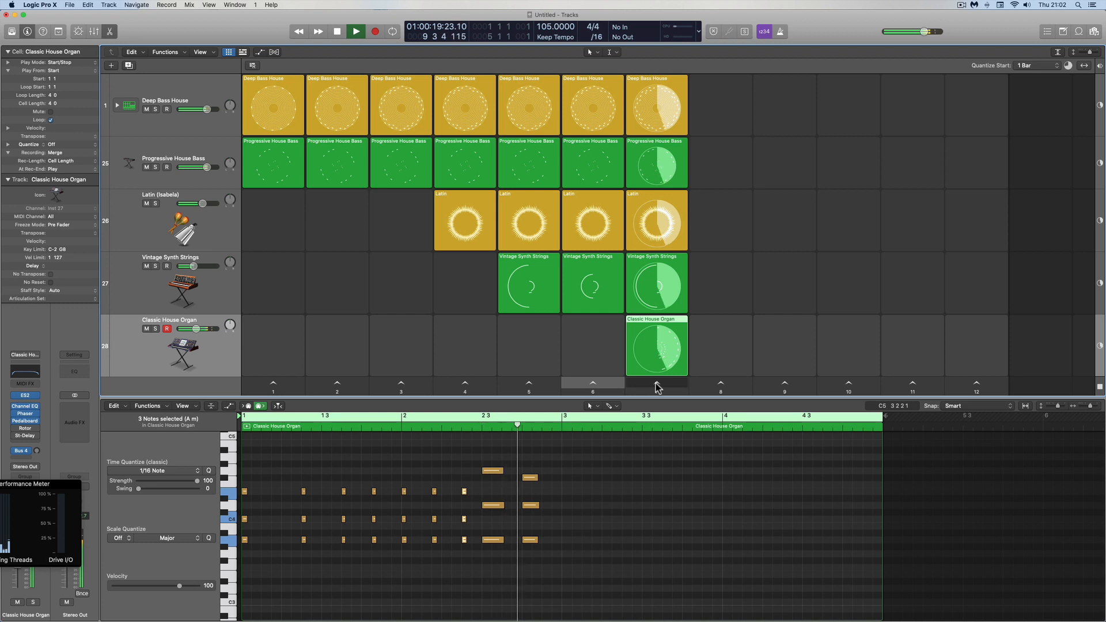
click(337, 31)
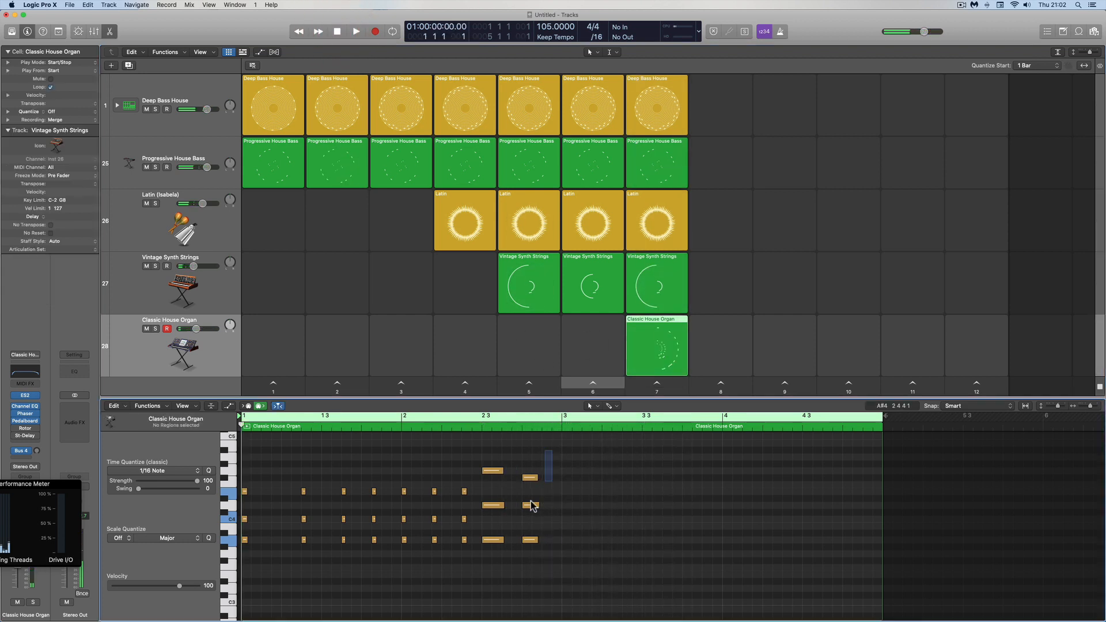
- Select all organ notes in bars 1 and 2 and repeat them across bars 3 and 4 of the cell
drag(552, 451, 239, 574)
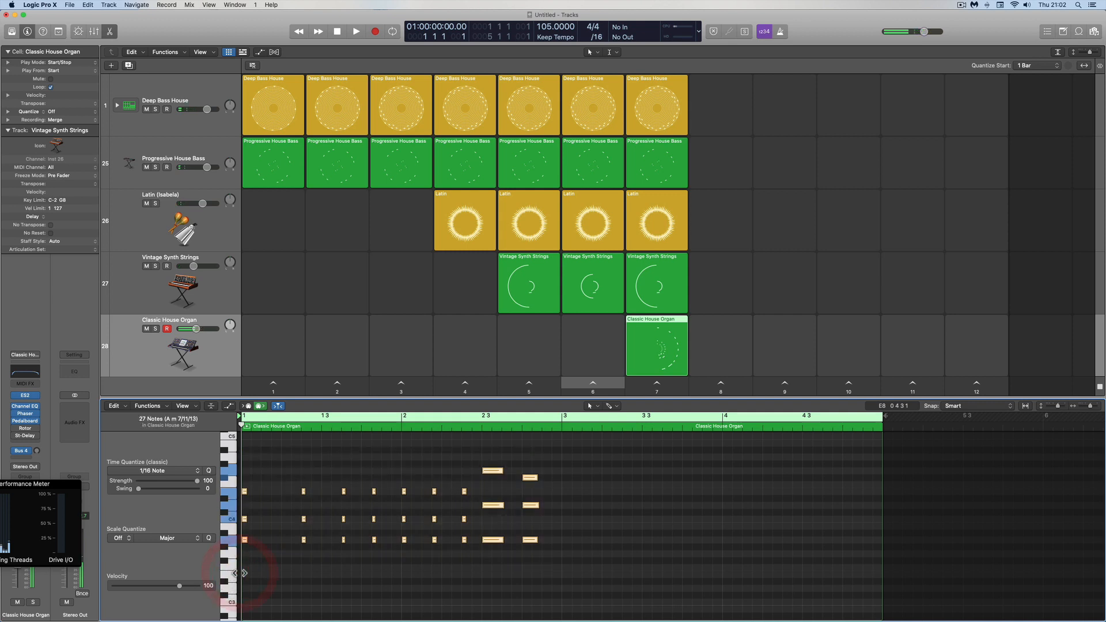
key(super+r)
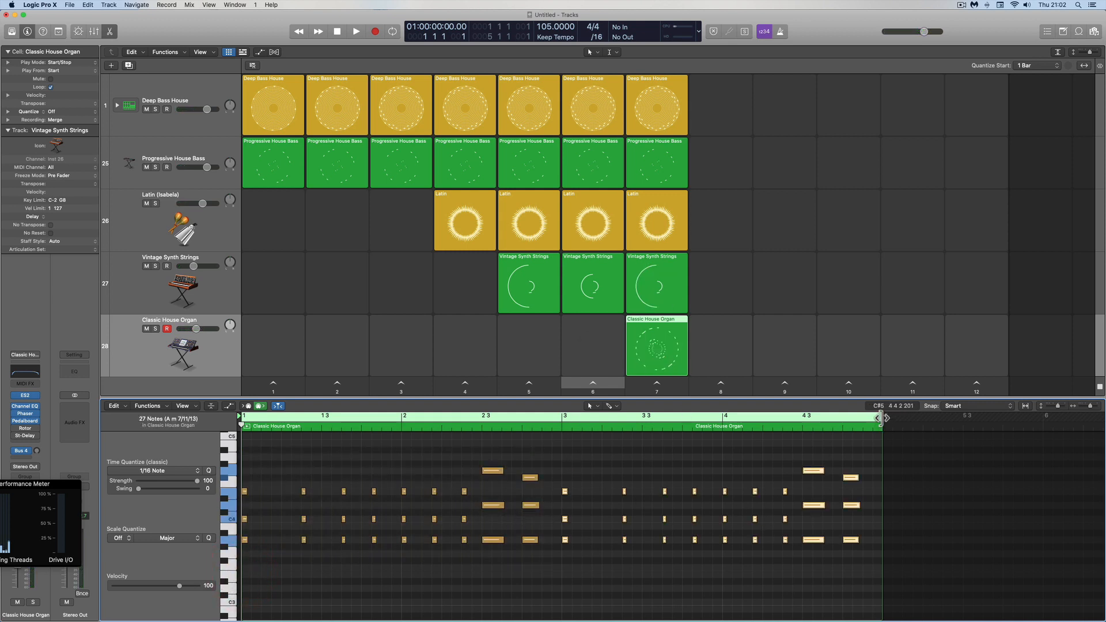
drag(880, 417, 984, 415)
mouse_move(884, 418)
mouse_down()
mouse_move(998, 416)
mouse_move(881, 423)
mouse_up()
- Adjust the Classic House Organ's Bus 4 send to about -22.3 while scene 7 plays
click(196, 329)
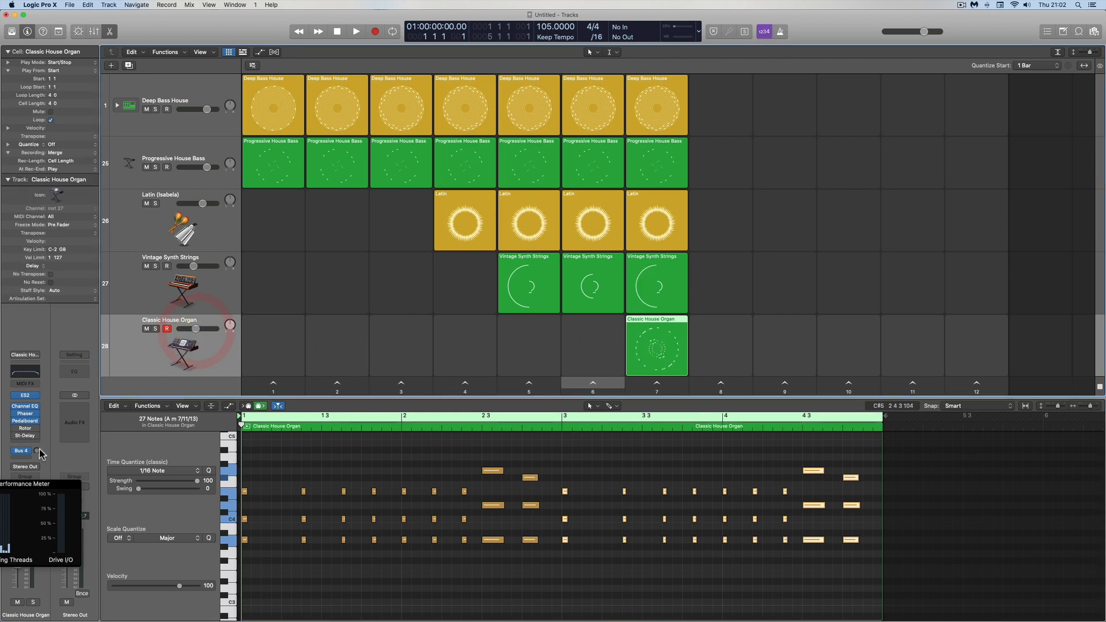
drag(36, 451, 62, 427)
click(669, 385)
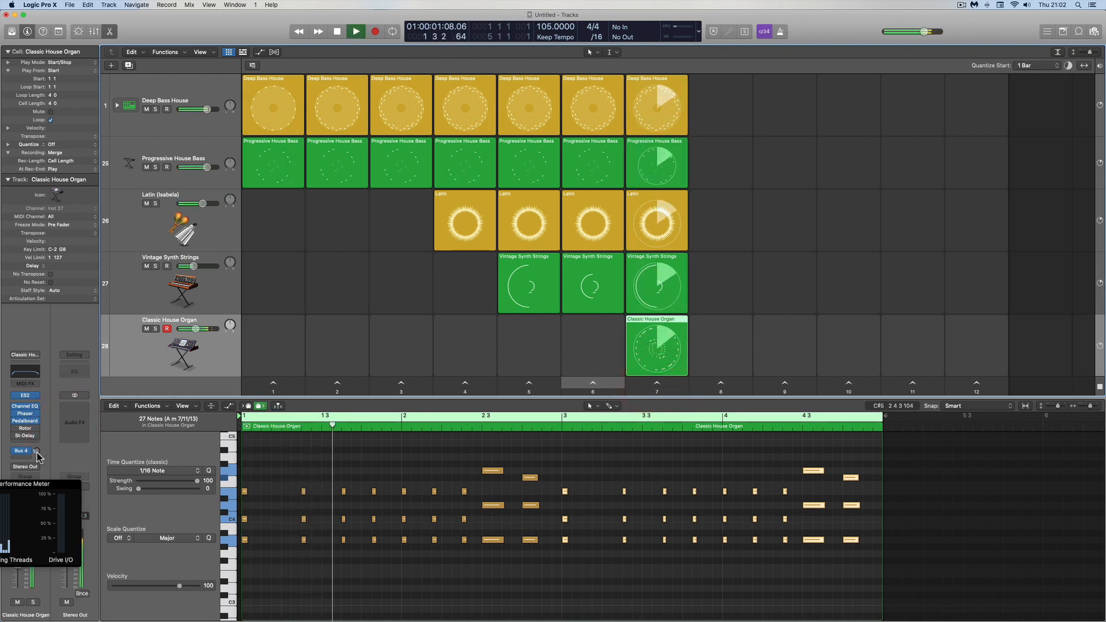
drag(35, 452, 36, 460)
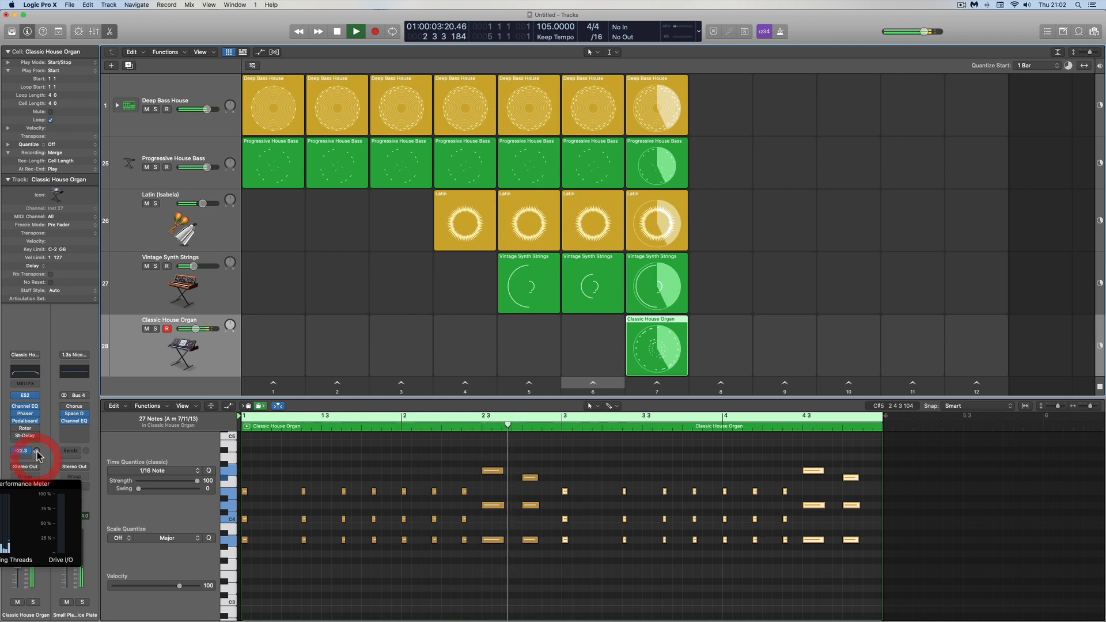
- Lower the Classic House Organ track's volume to -12.0 dB
click(197, 332)
drag(195, 331, 193, 331)
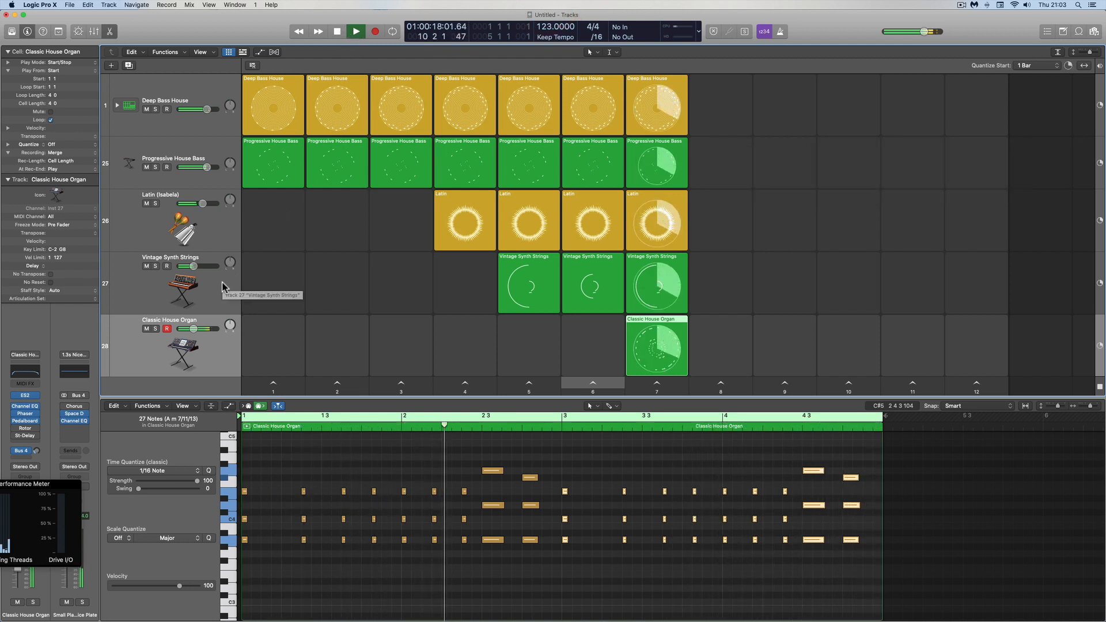
drag(194, 329, 193, 329)
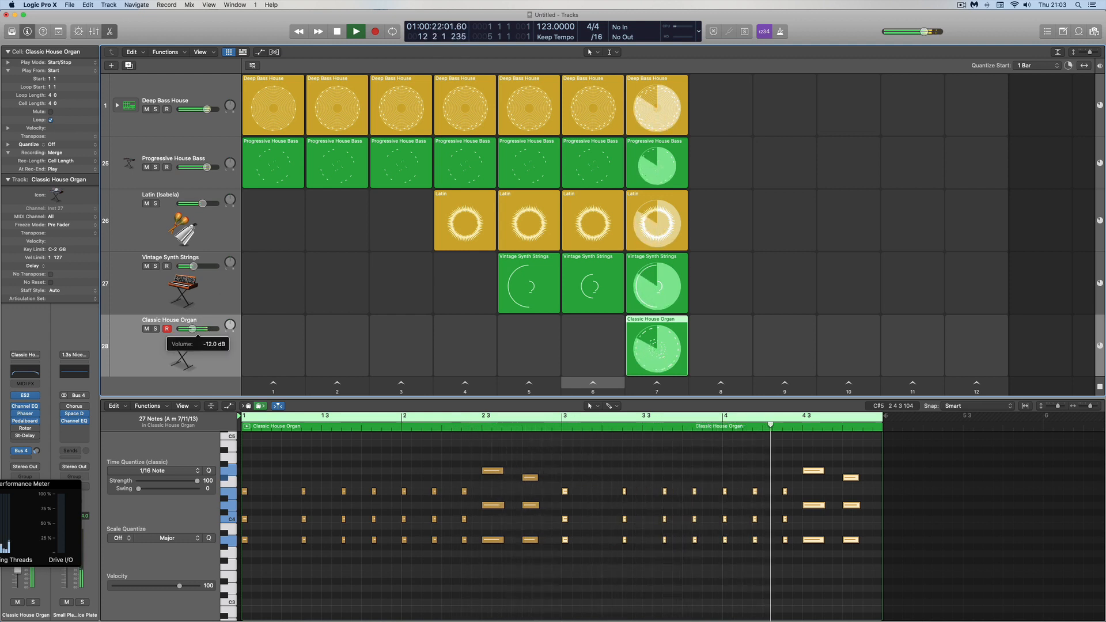
- Adjust the Vintage Synth Strings' Bus 6 send, bypass its Pedalboard effect, and stop playback
click(205, 264)
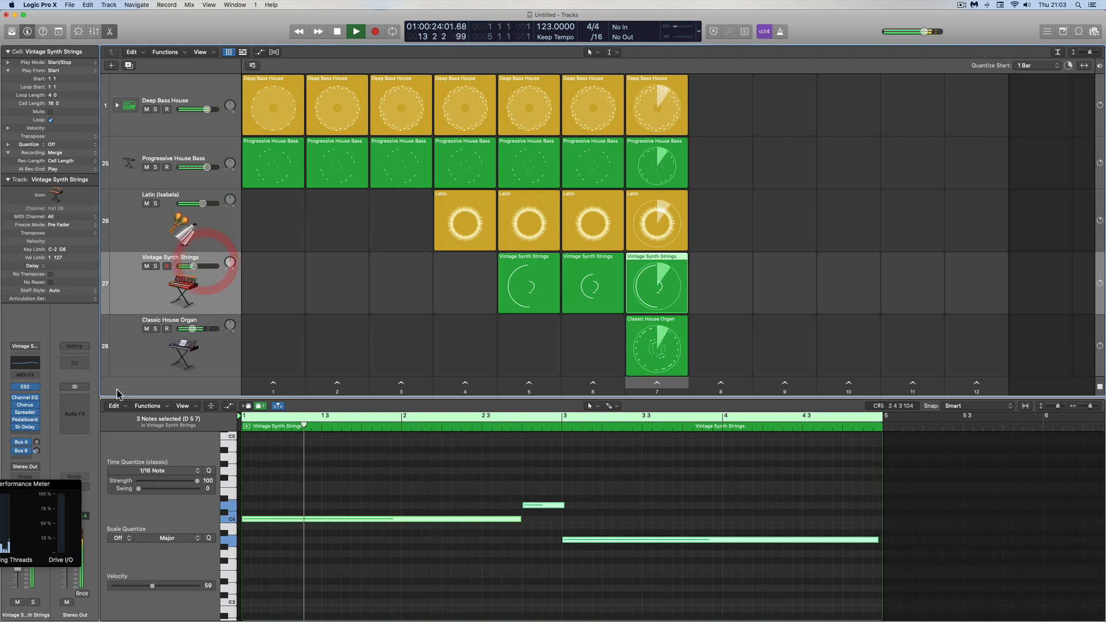
drag(37, 451, 43, 462)
click(14, 421)
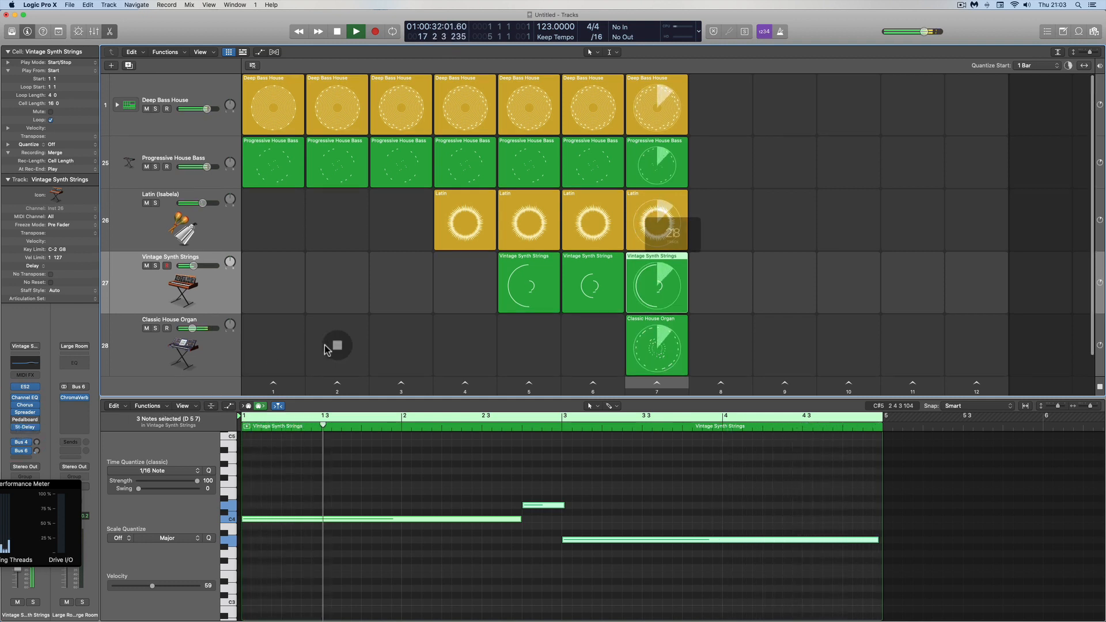
click(337, 32)
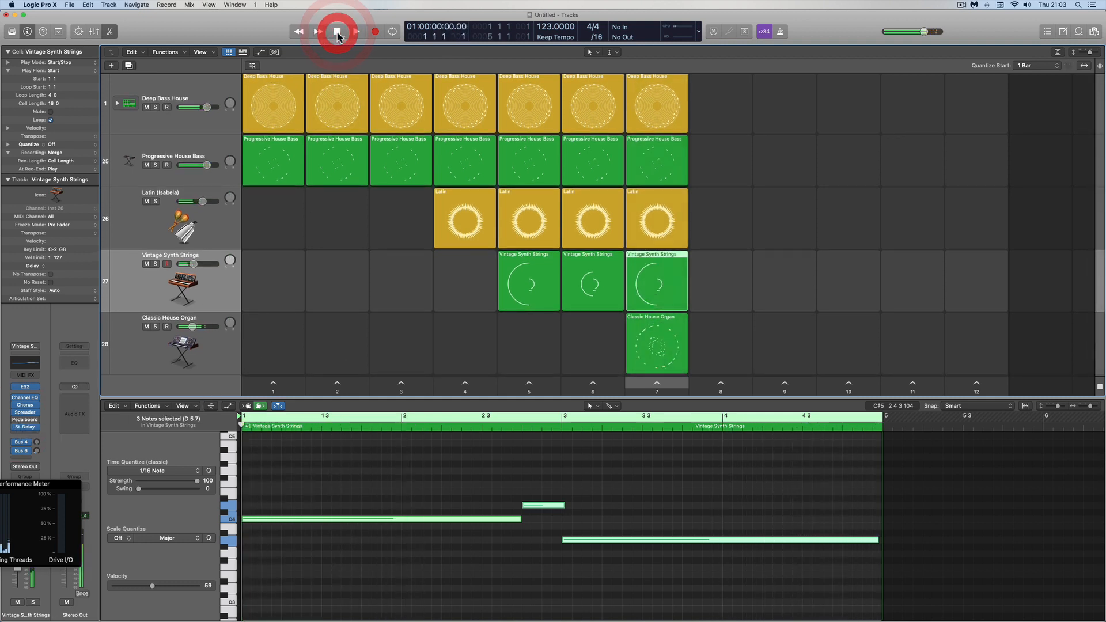
click(337, 32)
- Hide the cell editor and duplicate scene 7
click(112, 33)
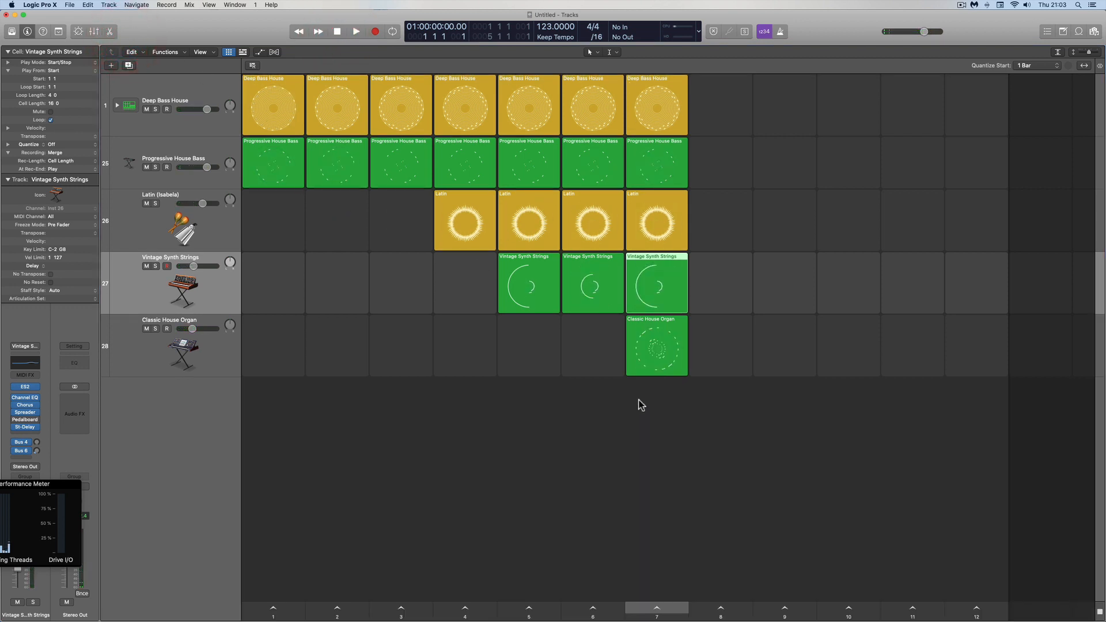
right_click(658, 614)
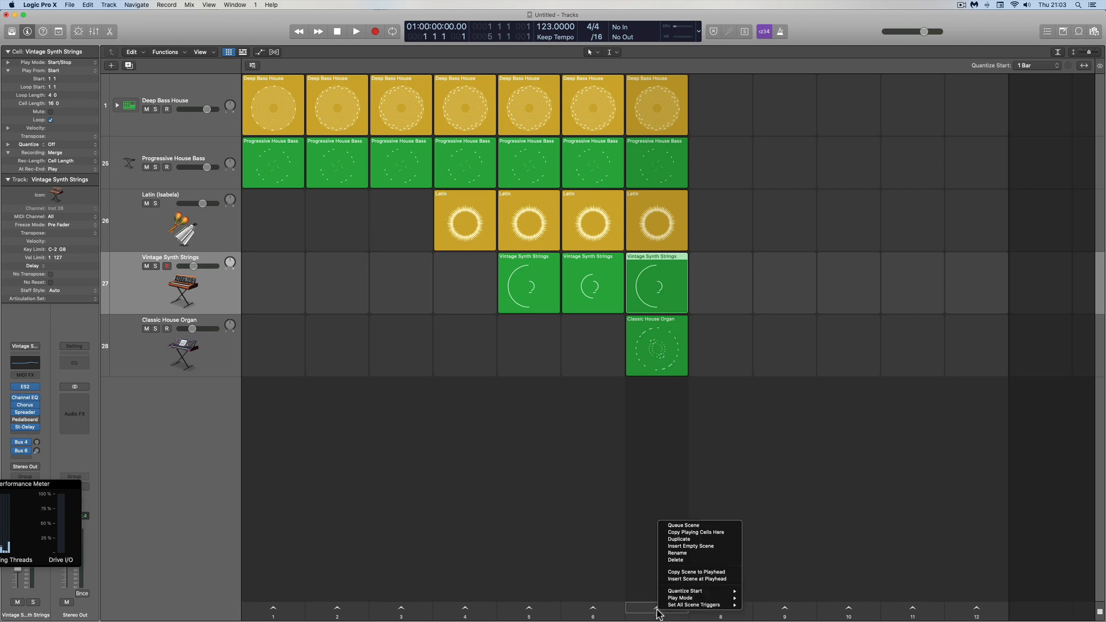
click(687, 541)
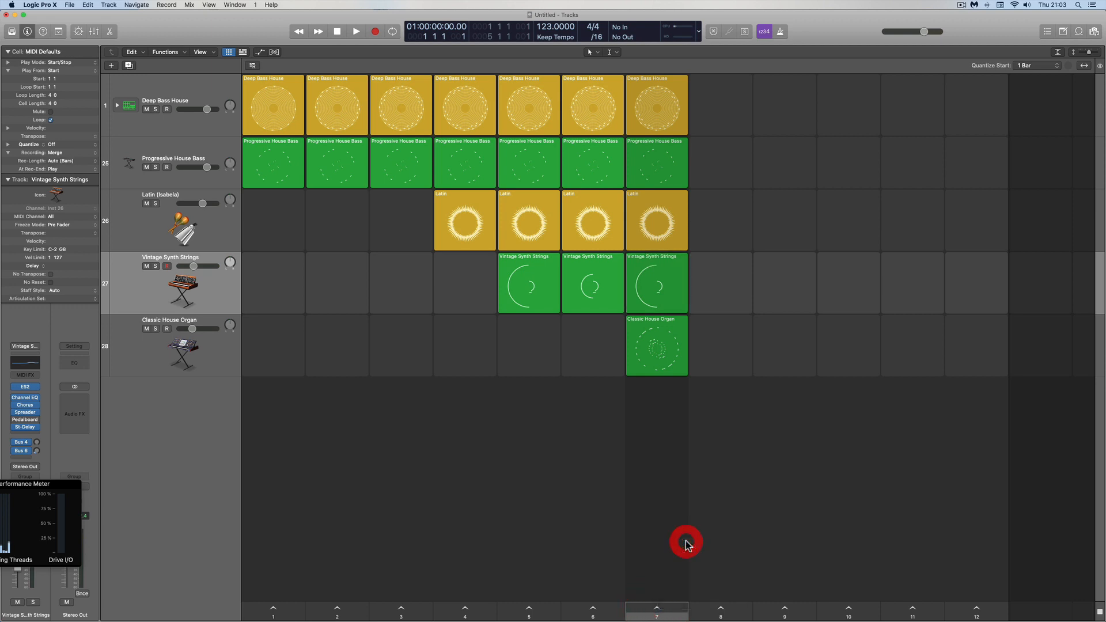
- Add a software instrument track below Classic House Organ with the Studio Horns single instrument Studio Tenor Sax 1, and hide the Library
click(208, 346)
click(111, 65)
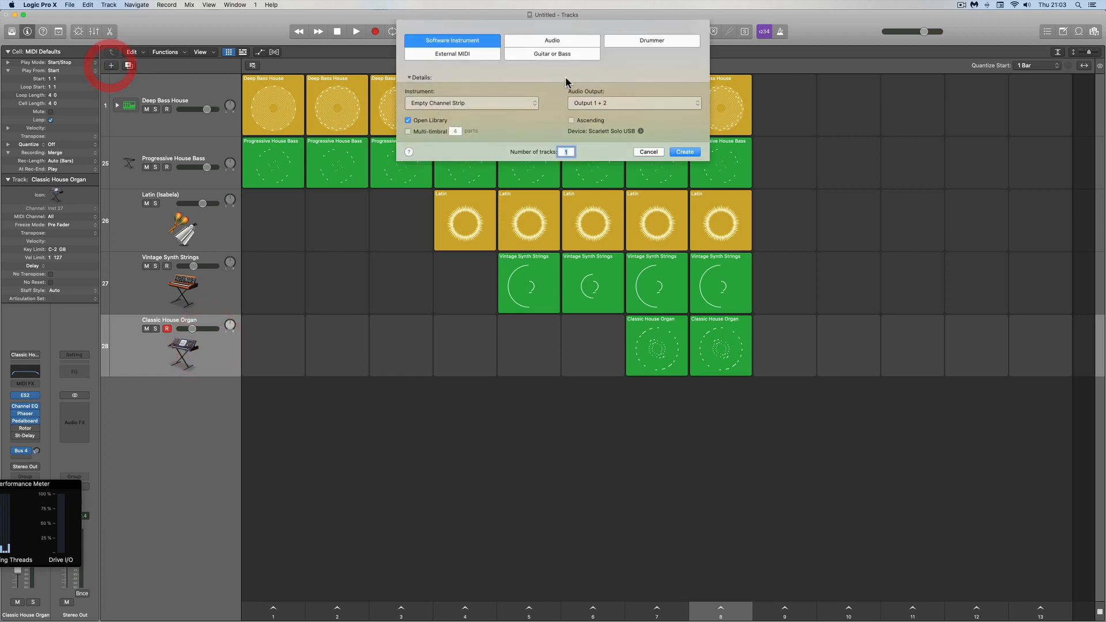
click(686, 152)
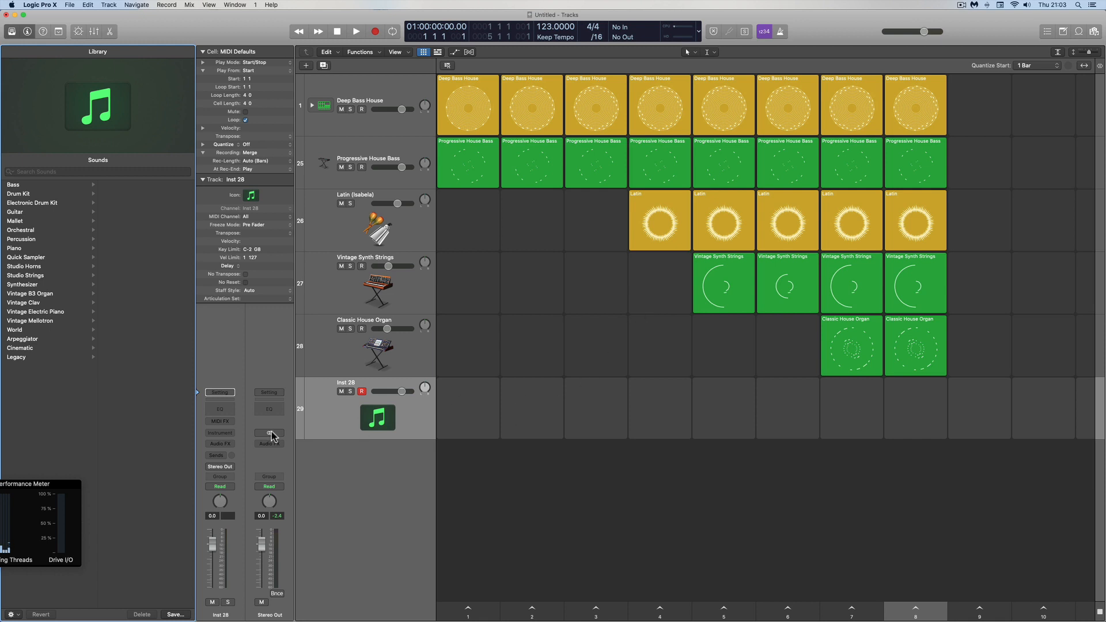
drag(36, 500, 86, 522)
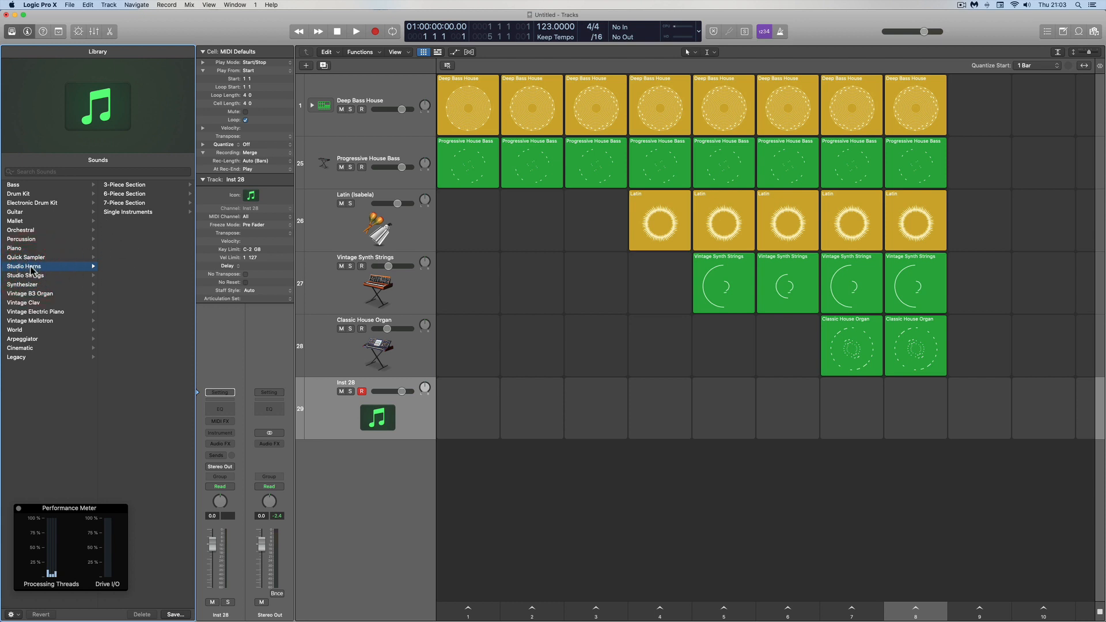
click(143, 214)
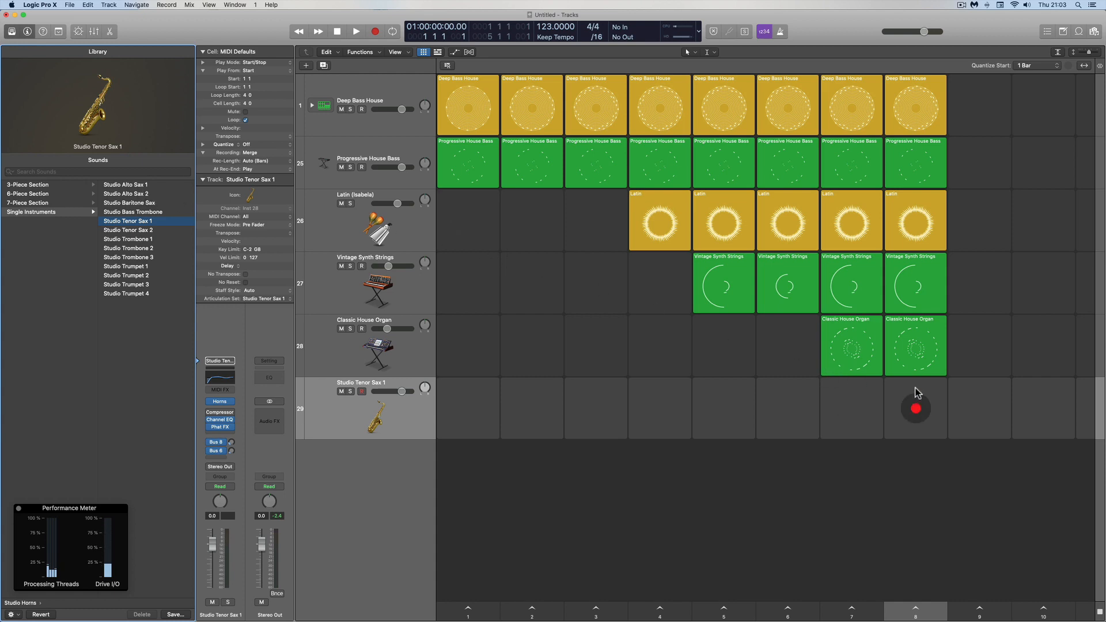
click(27, 32)
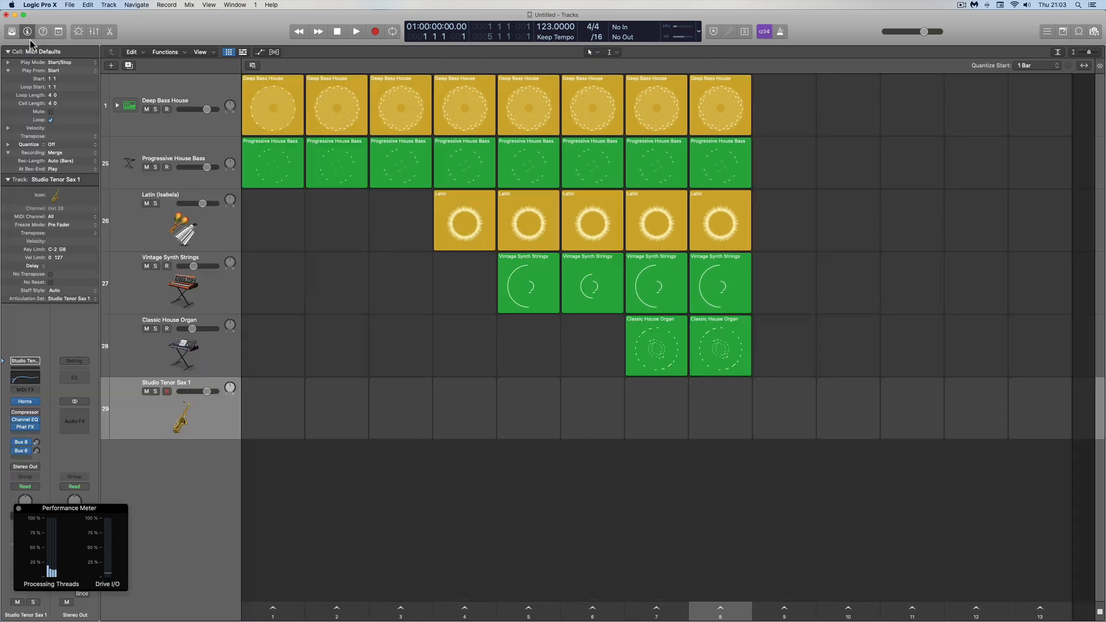
- Create a MIDI cell for Studio Tenor Sax 1 in scene 8 and open it in the editor
mouse_move(731, 403)
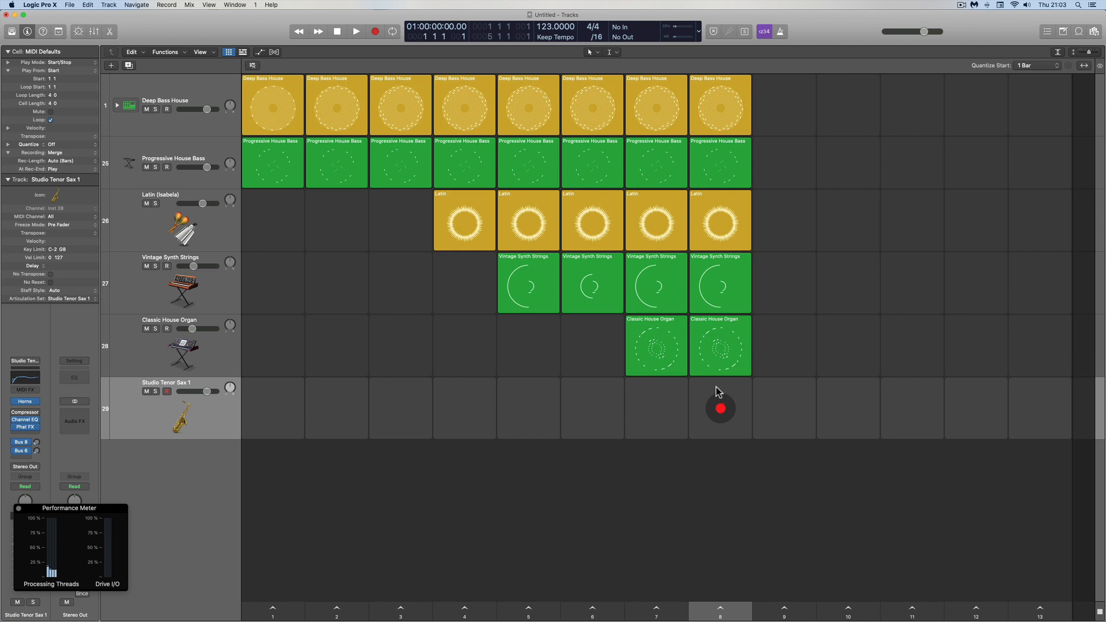
right_click(716, 390)
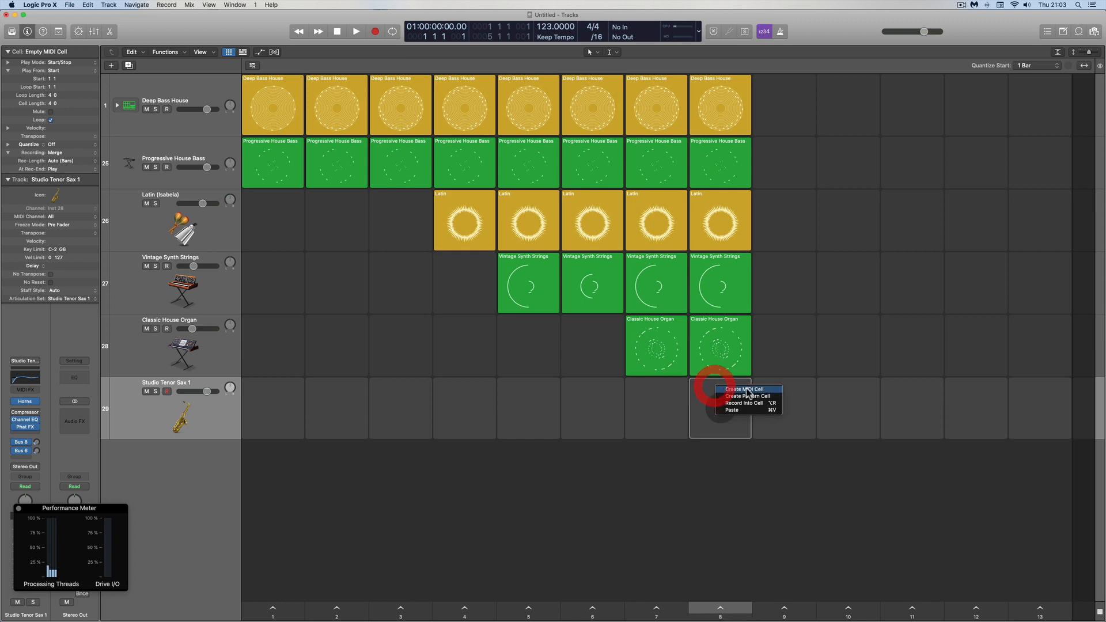
click(745, 390)
double_click(734, 386)
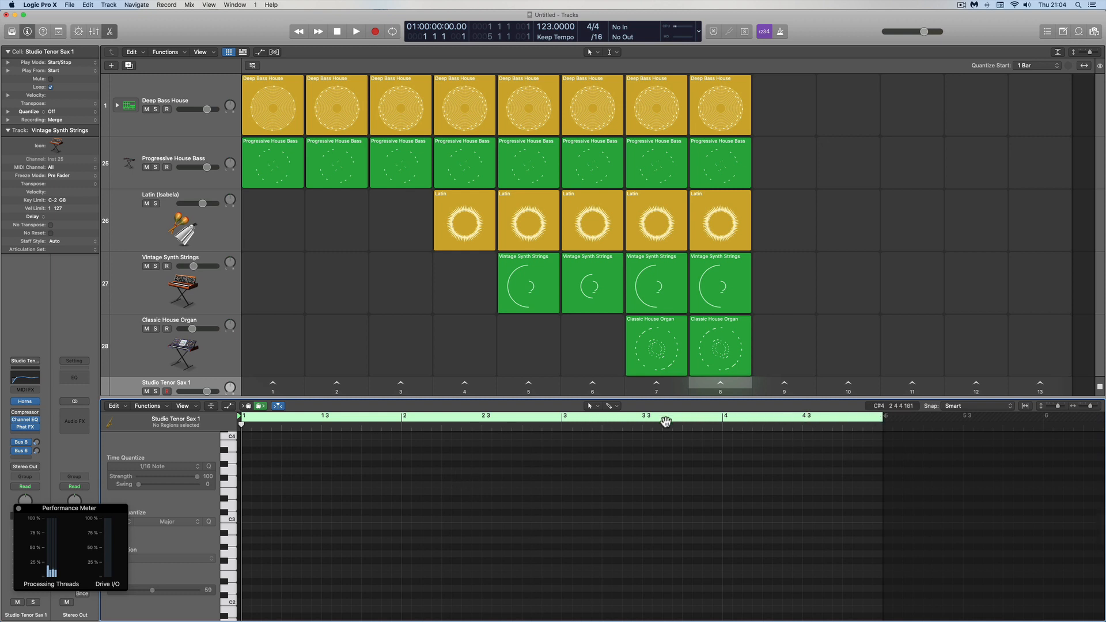
- Draw a C3 note at the start of the sax cell with the Pencil tool
mouse_move(881, 419)
mouse_down()
mouse_move(788, 424)
mouse_move(890, 425)
mouse_up()
key(t)
click(262, 525)
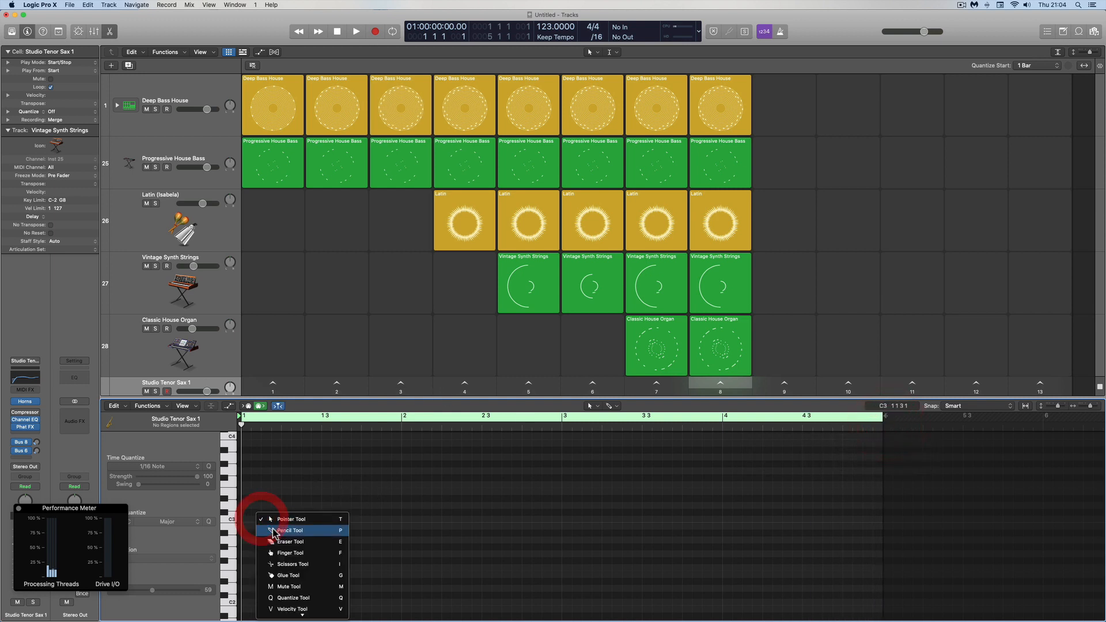
click(247, 519)
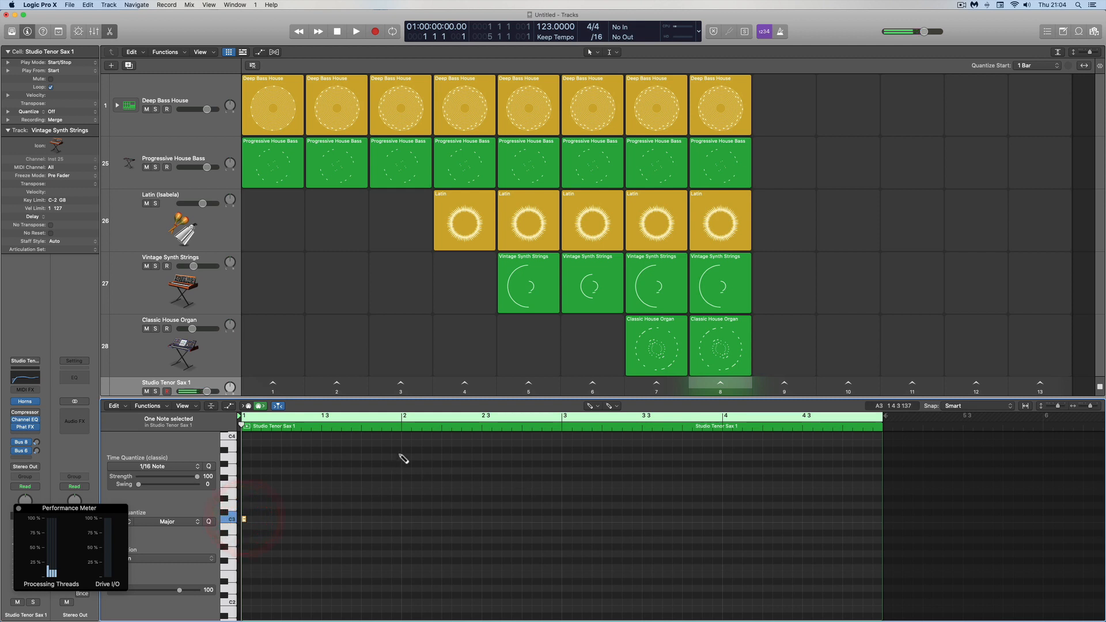
- Return to the Pointer tool and try to extend the sax cell past the end of bar 4
key(t)
click(486, 448)
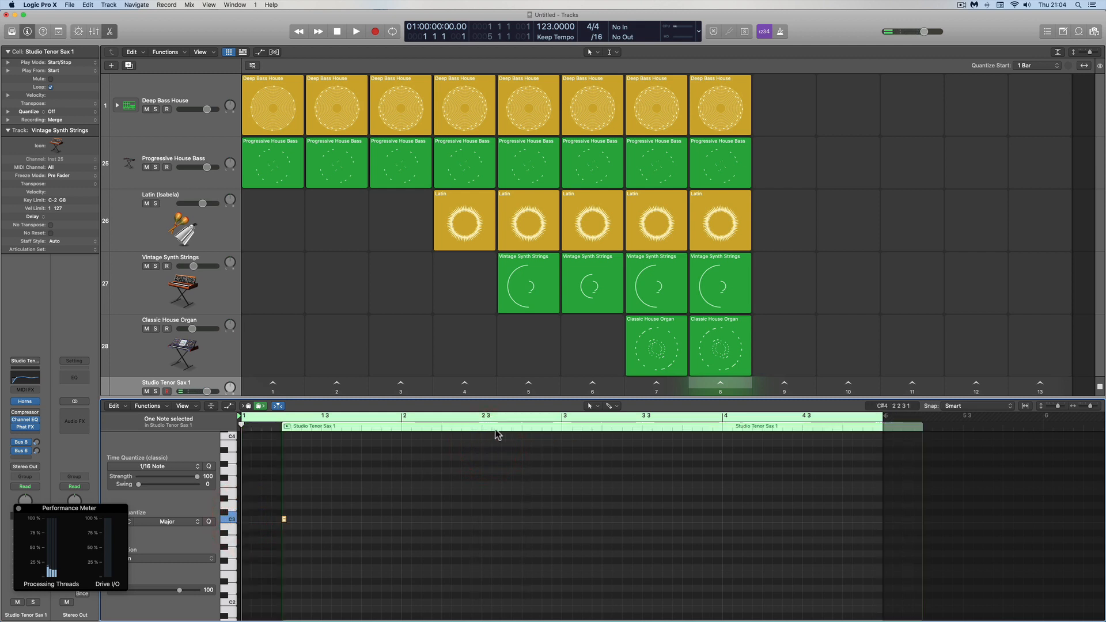
click(448, 432)
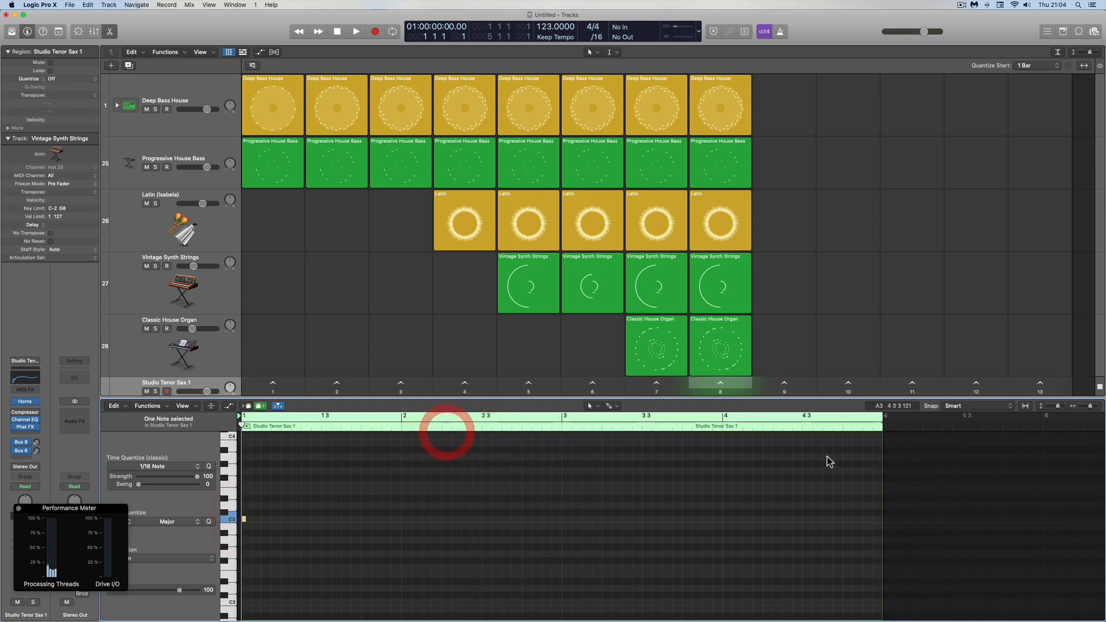
drag(878, 418, 885, 421)
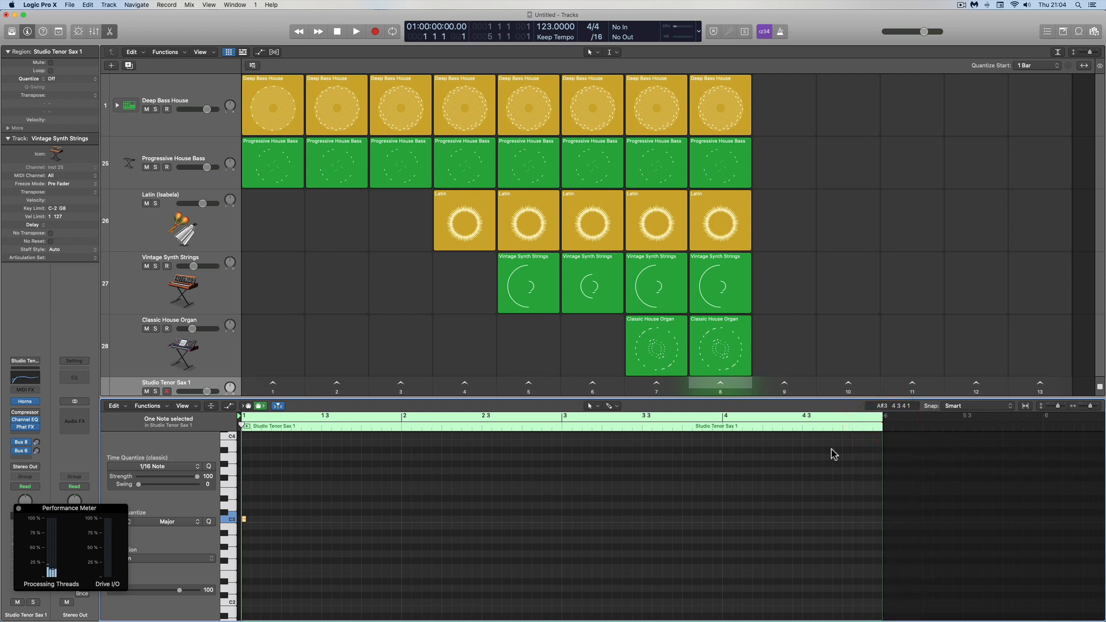
scroll(717, 339, down, 3)
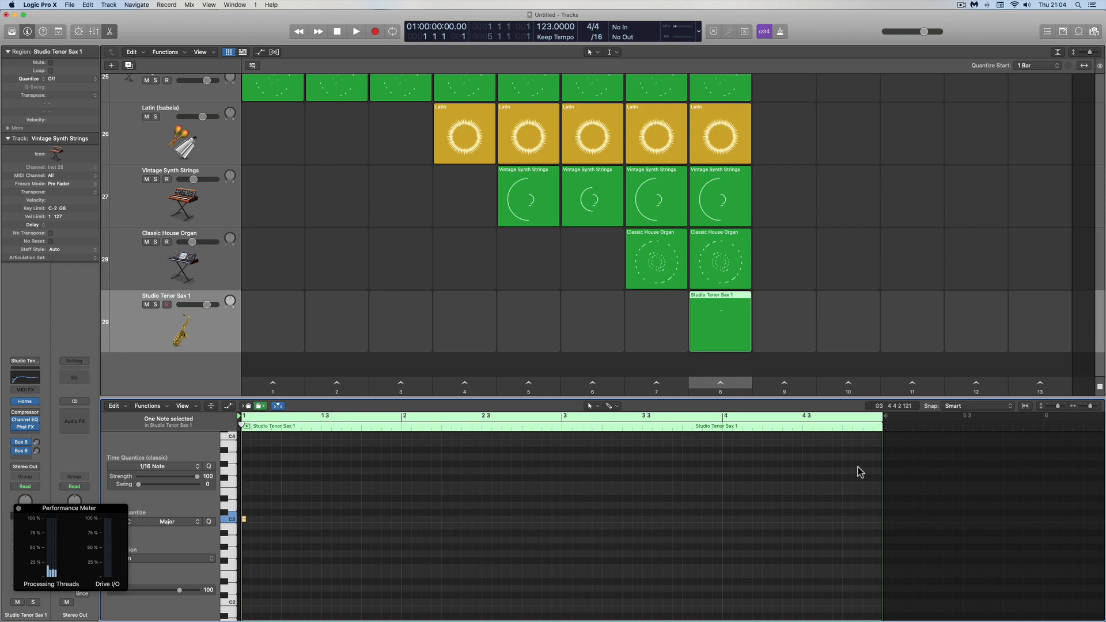
click(736, 295)
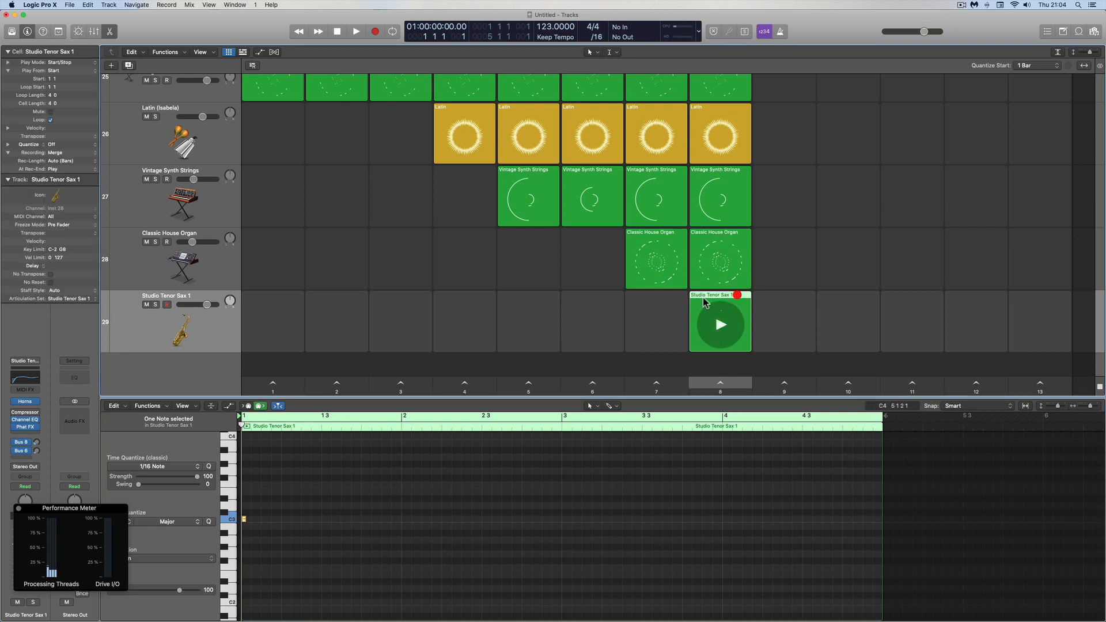
drag(882, 416, 882, 458)
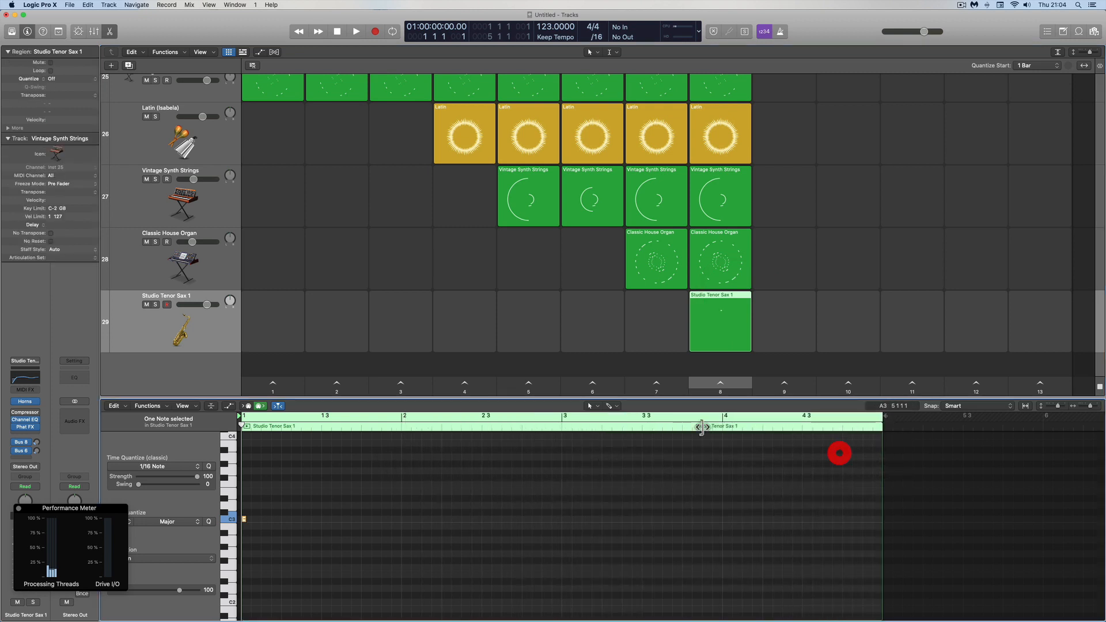
- Set the length of the Studio Tenor Sax 1 cell in scene 8 to one bar
click(718, 302)
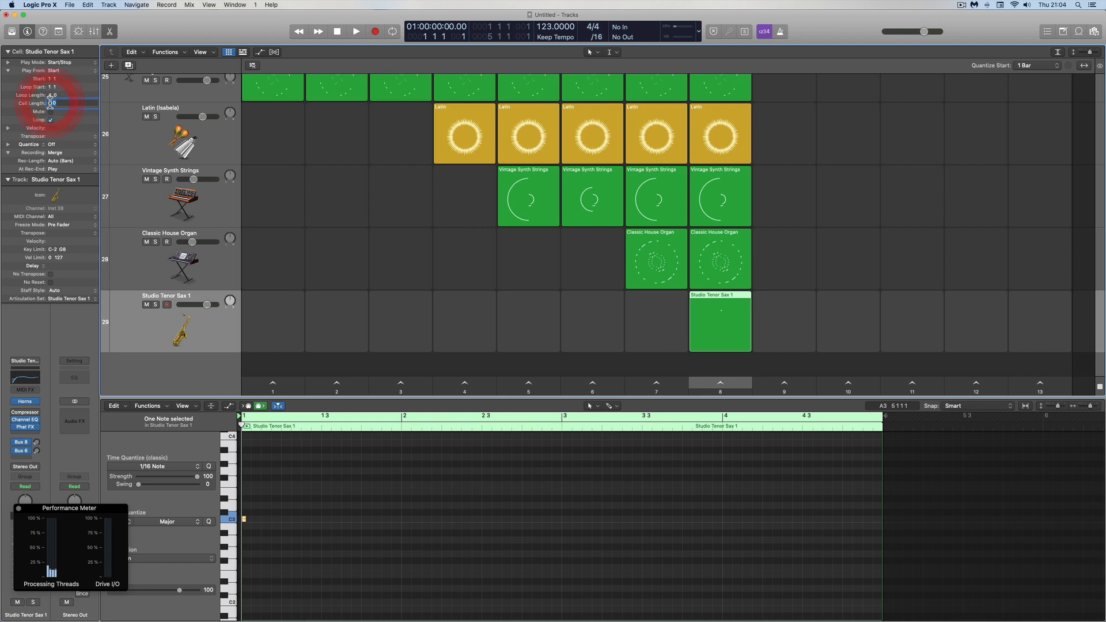
text(1)
key(Return)
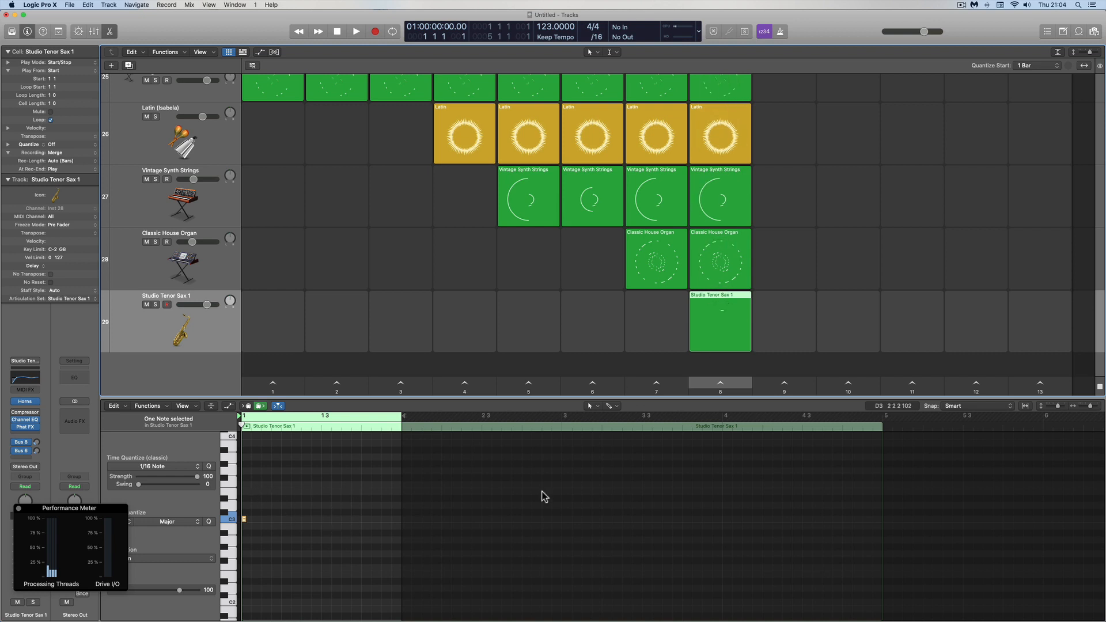
- Delete the existing C3 note at the start of the tenor sax cell
click(1096, 406)
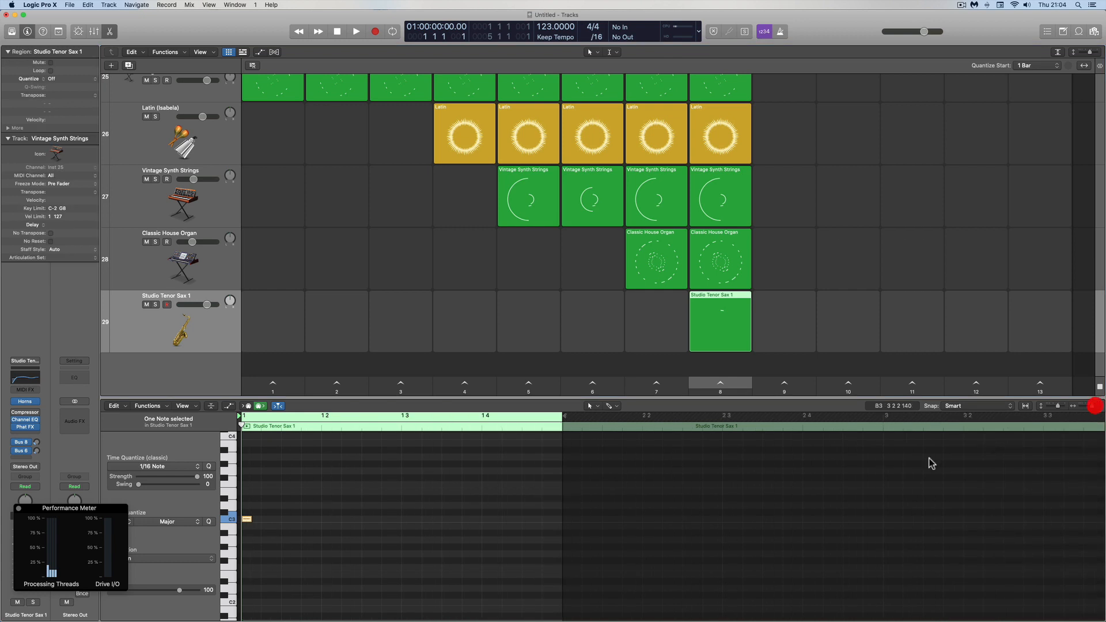
click(248, 525)
key(Delete)
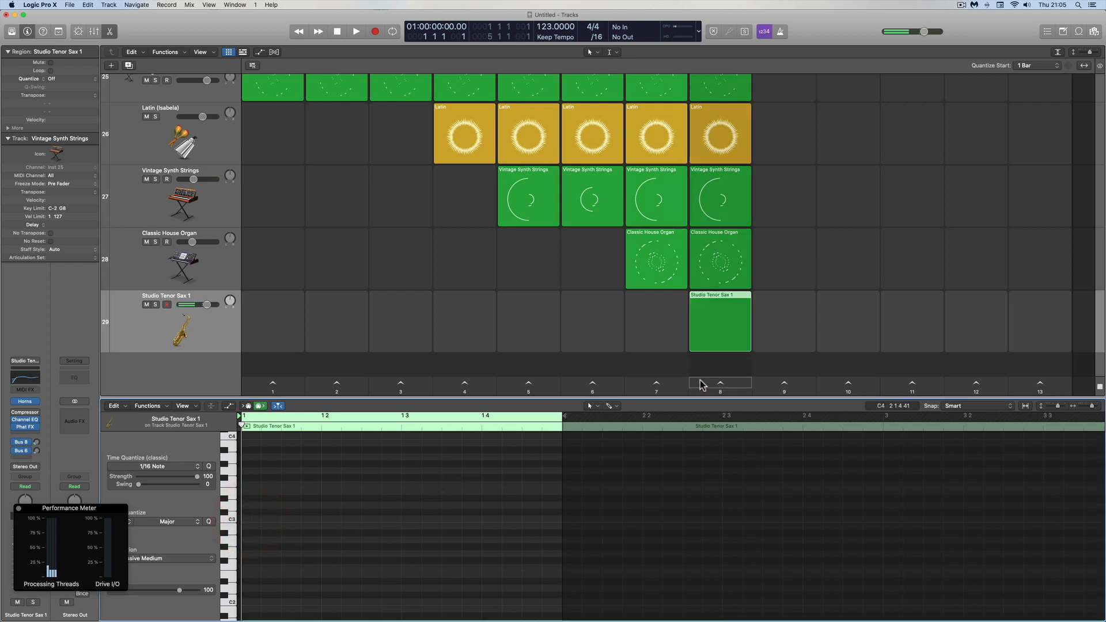
- Play scene 8 and audition several tenor sax pitches on the piano roll's keyboard
click(721, 384)
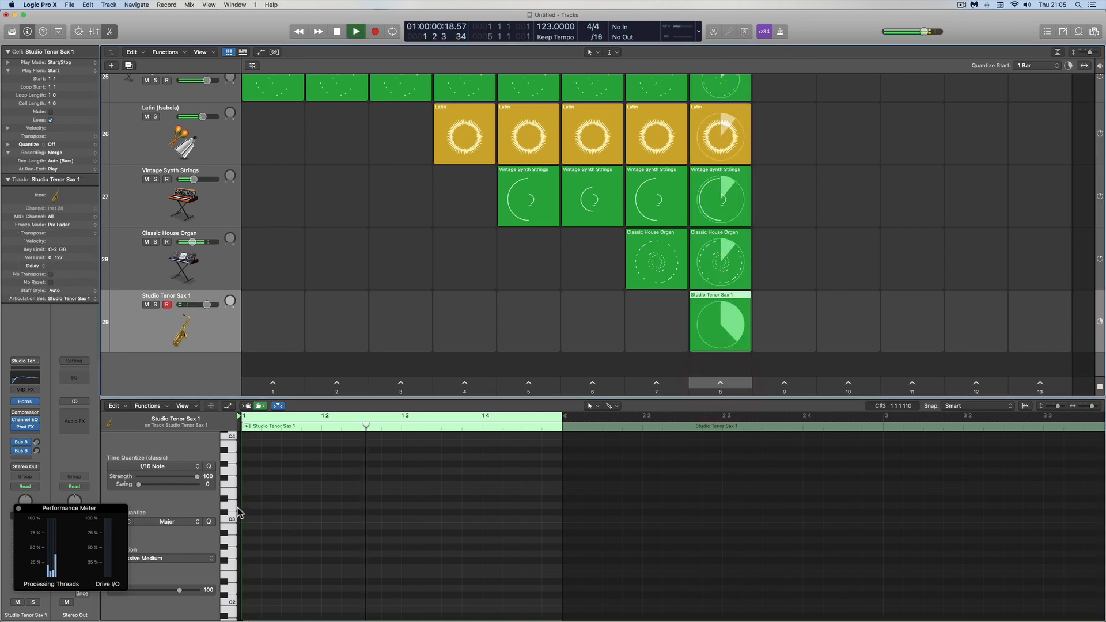
click(234, 461)
click(231, 456)
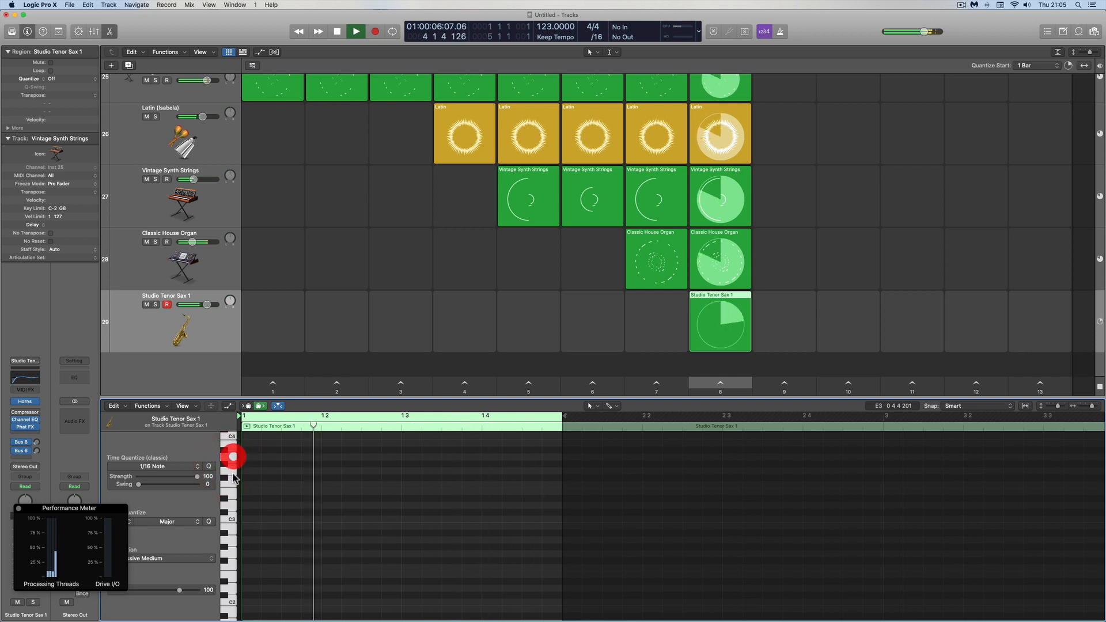
click(229, 519)
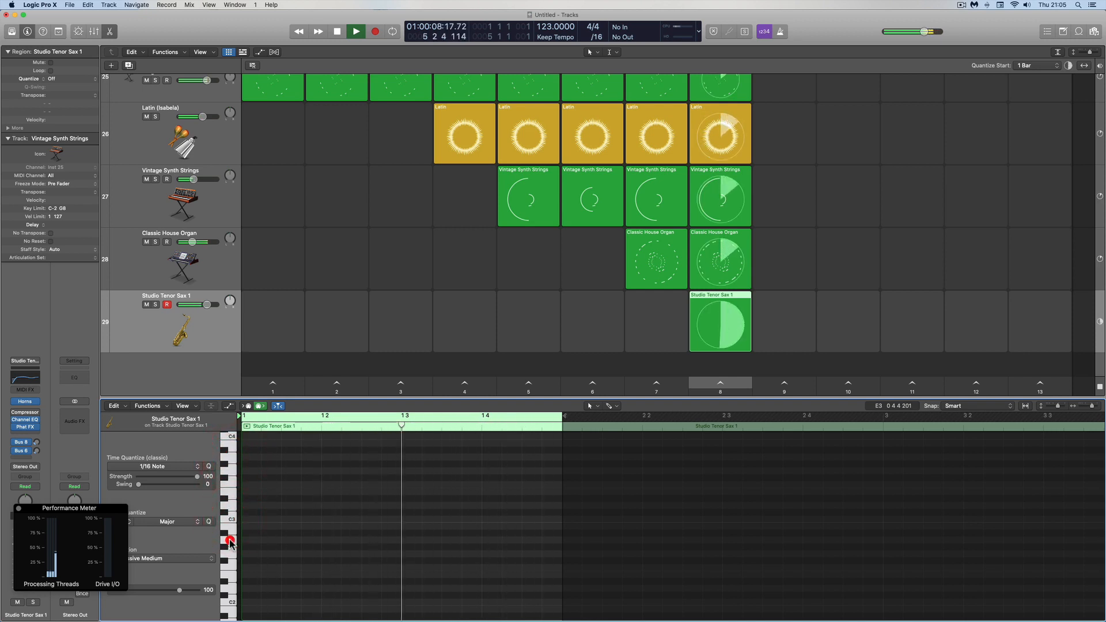
click(230, 537)
- Audition A2 and, with the Pencil tool, add an A2 note halfway through beat 1 of the sax cell
right_click(309, 547)
click(322, 557)
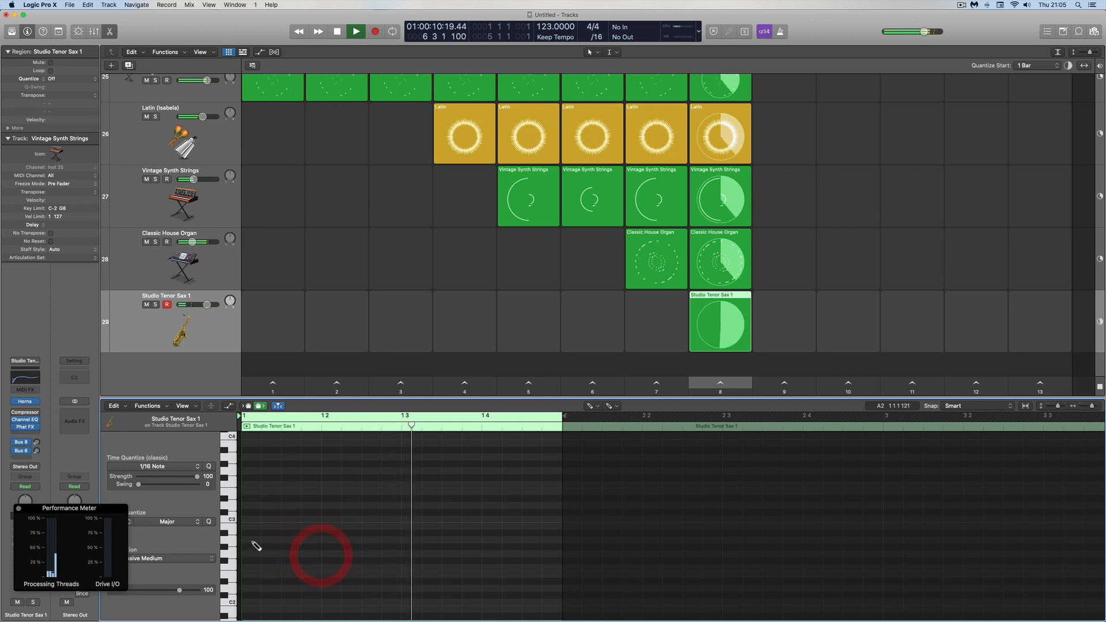
click(232, 541)
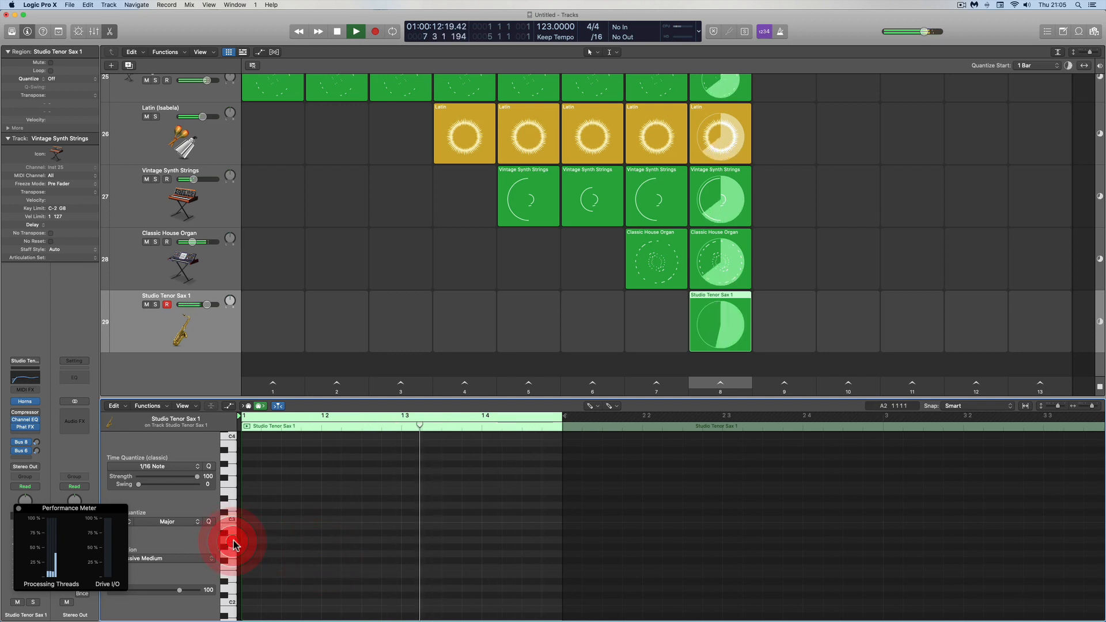
click(284, 541)
drag(290, 540, 298, 542)
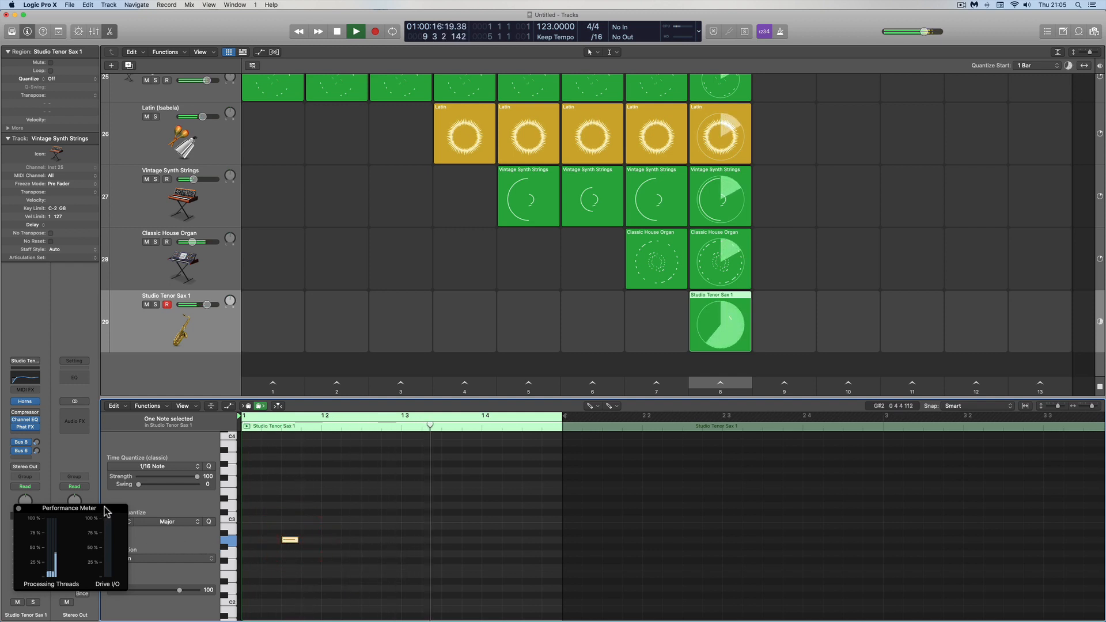
- Move the performance meter off the note settings and add C3, D3, E3, D3, C3 and A2 on the successive sixteenths after the first note
drag(106, 508, 42, 469)
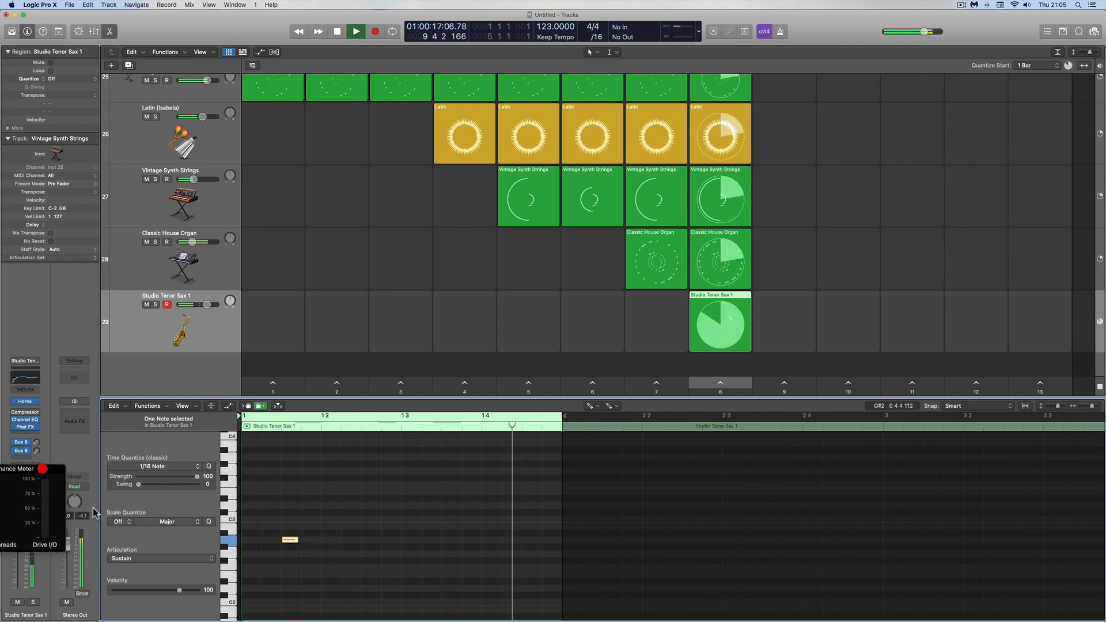
click(305, 520)
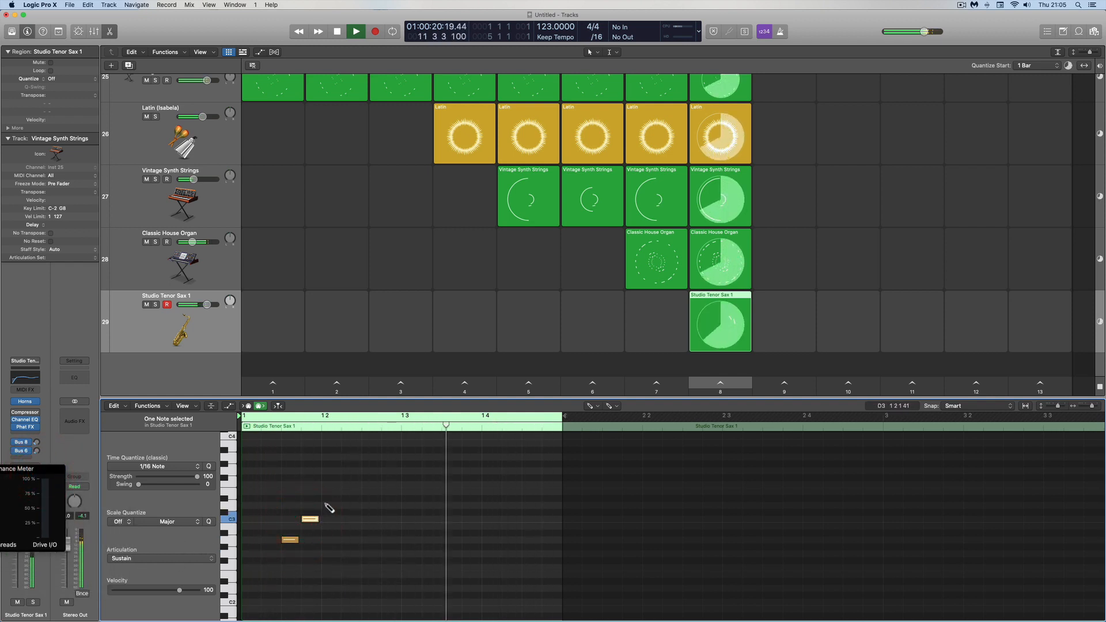
click(327, 505)
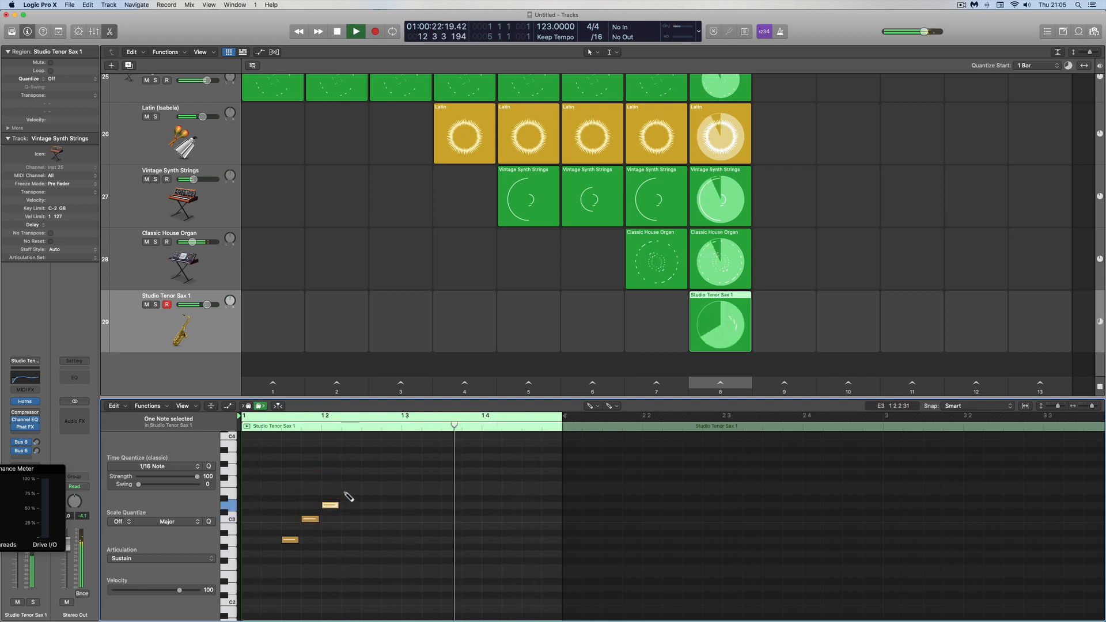
click(345, 491)
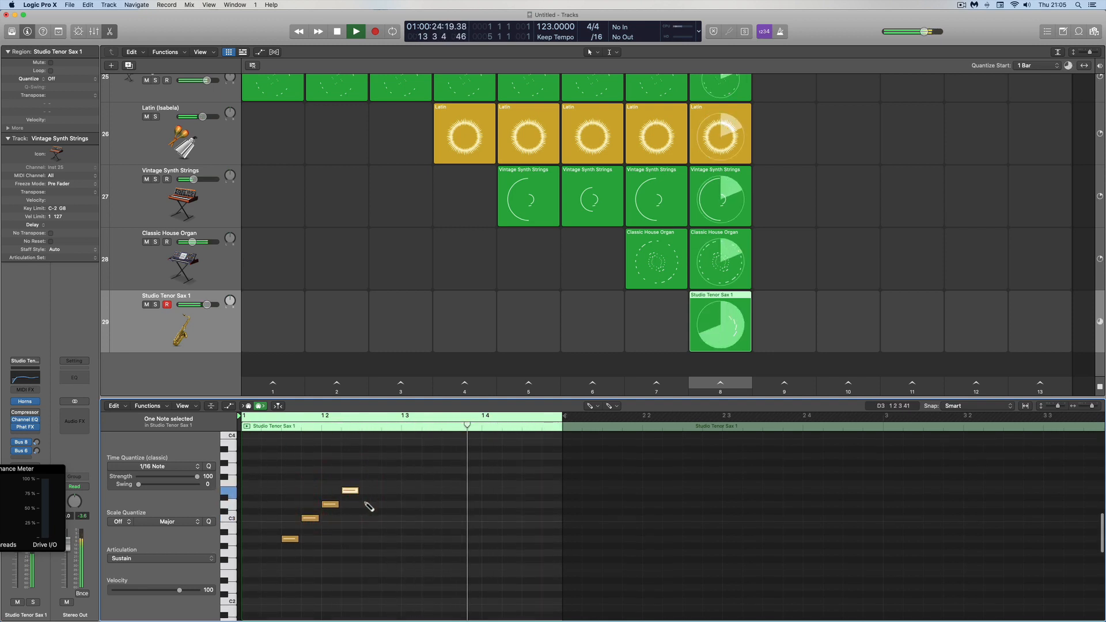
click(369, 504)
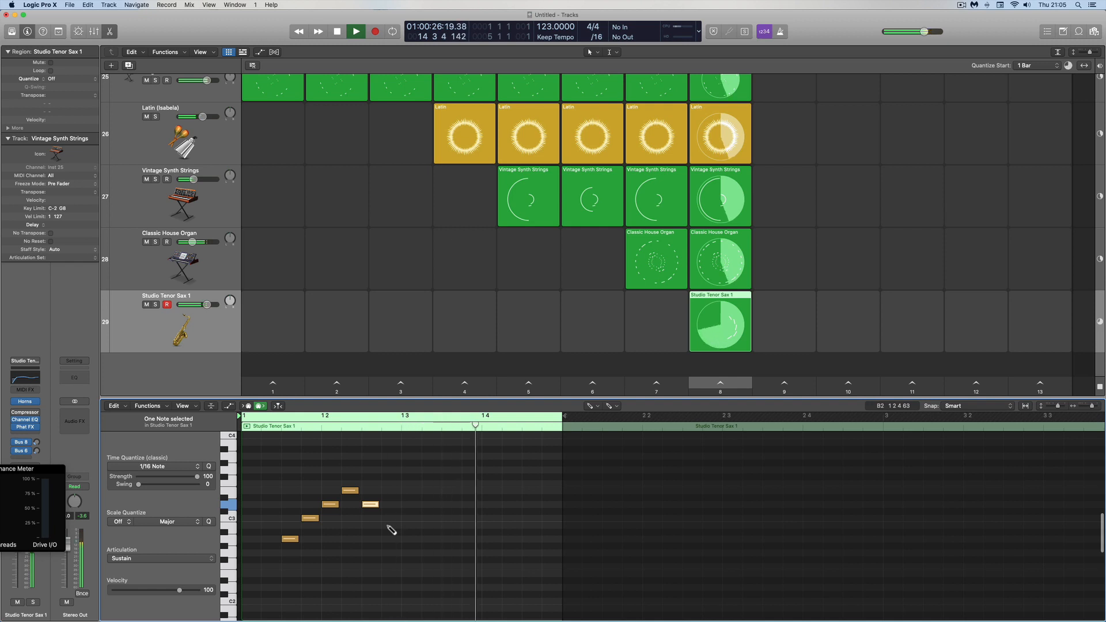
click(389, 525)
drag(406, 542, 389, 523)
click(405, 538)
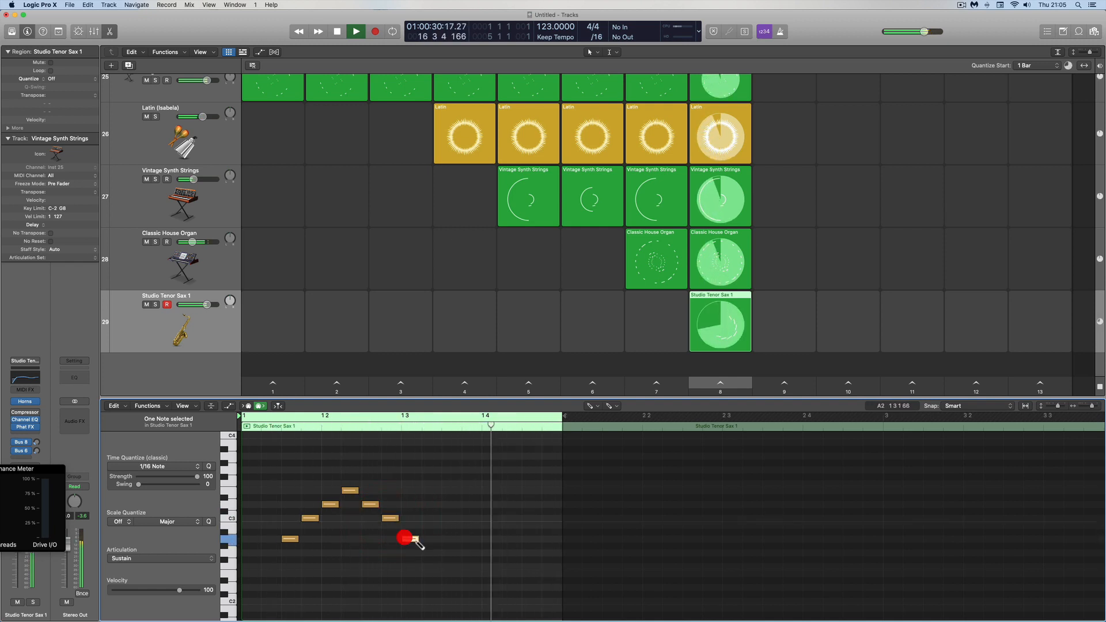
- With the Pointer tool, select all seven sax notes and lengthen them together slightly
key(t)
click(415, 507)
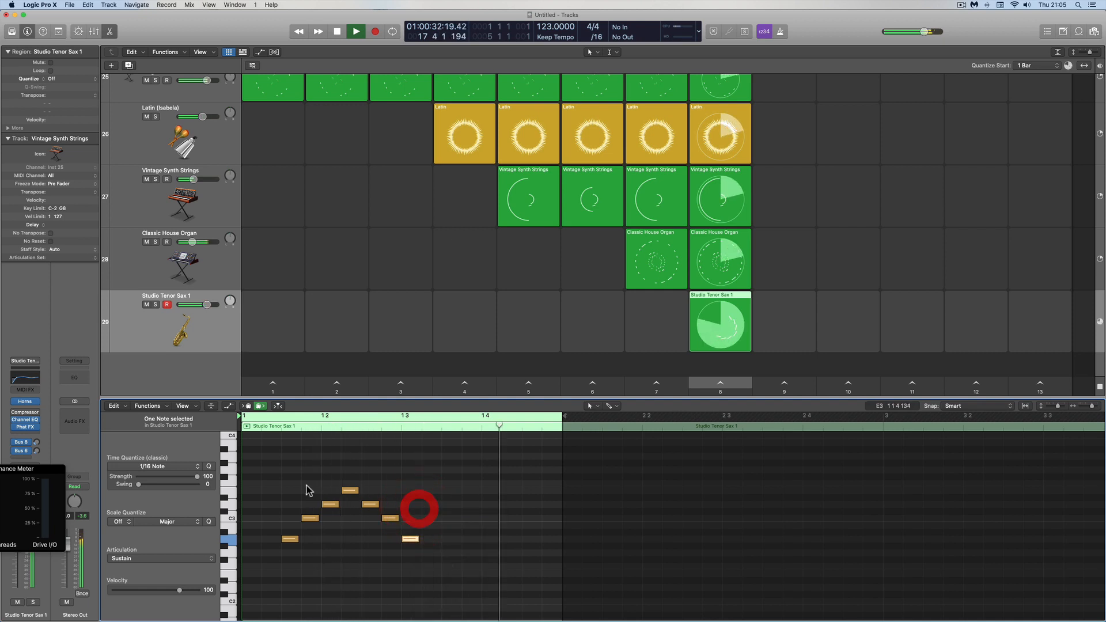
drag(289, 493, 424, 553)
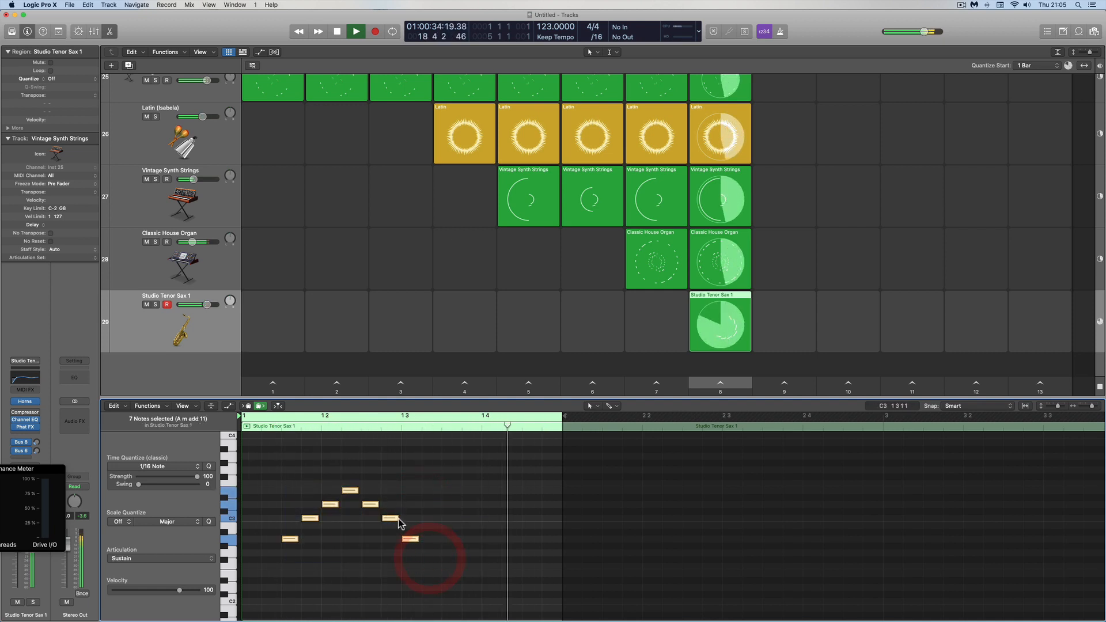
drag(398, 519, 404, 519)
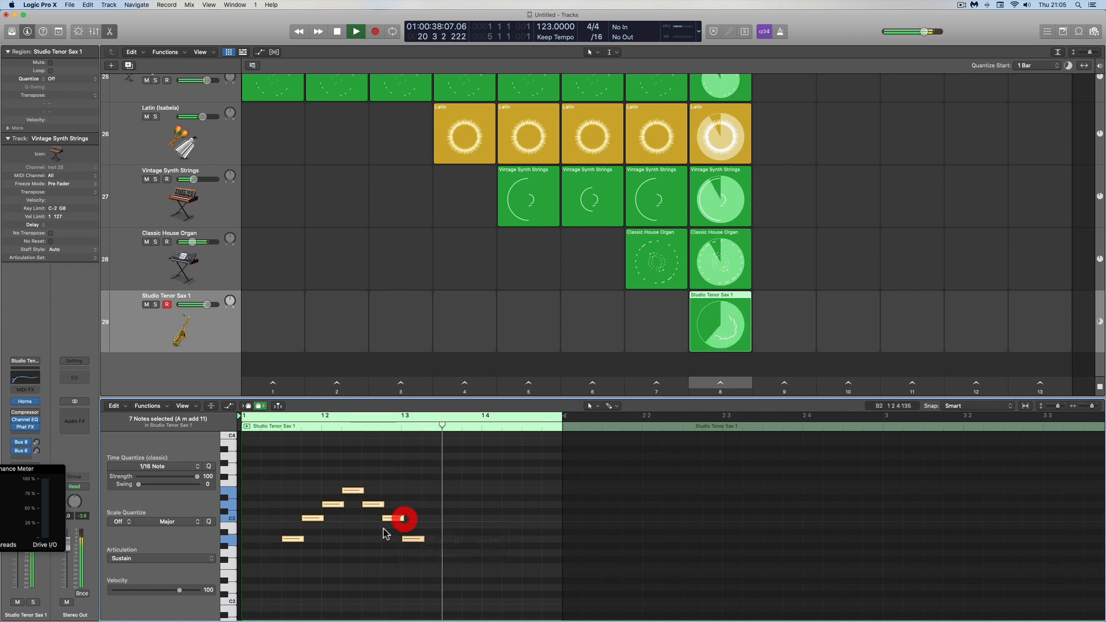
- Try the Staccato articulation on the seven selected notes and settle on Marcato Short
click(151, 559)
click(151, 565)
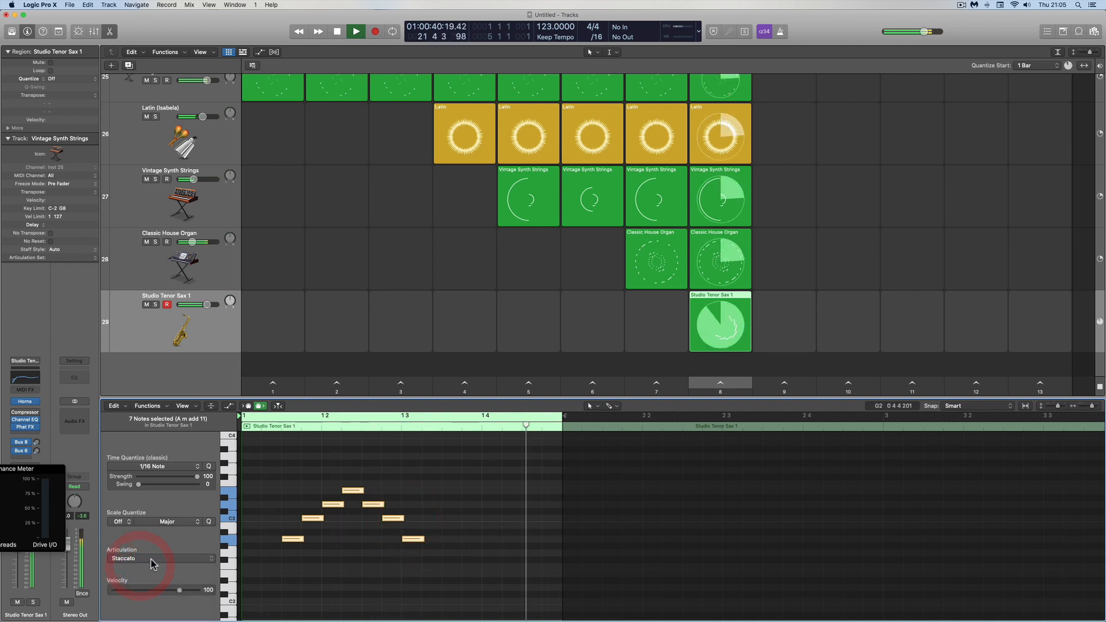
click(154, 563)
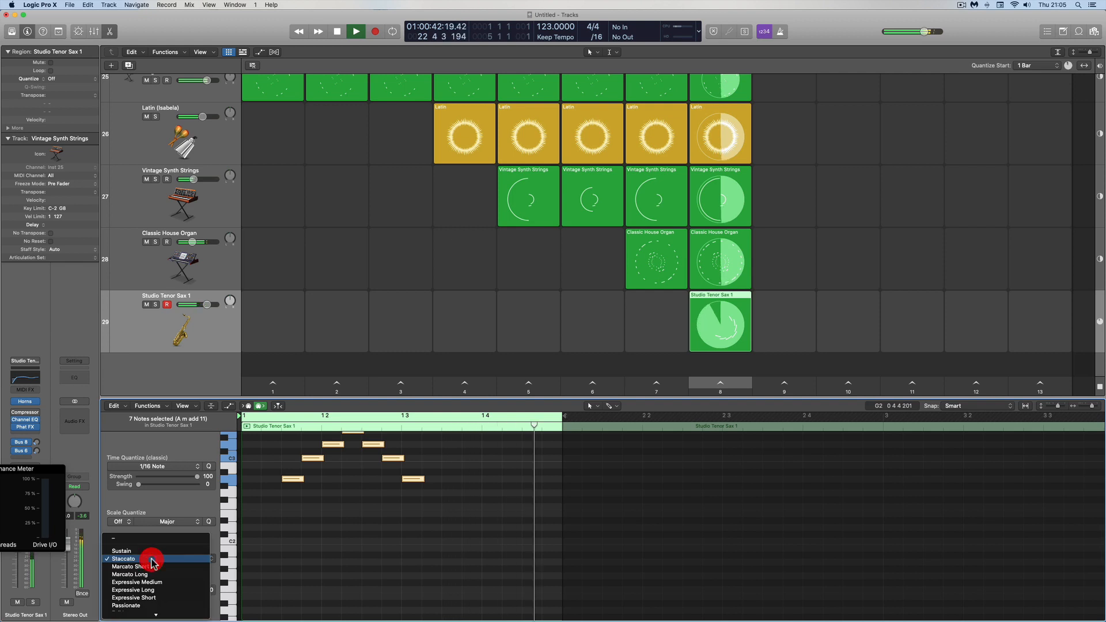
click(151, 565)
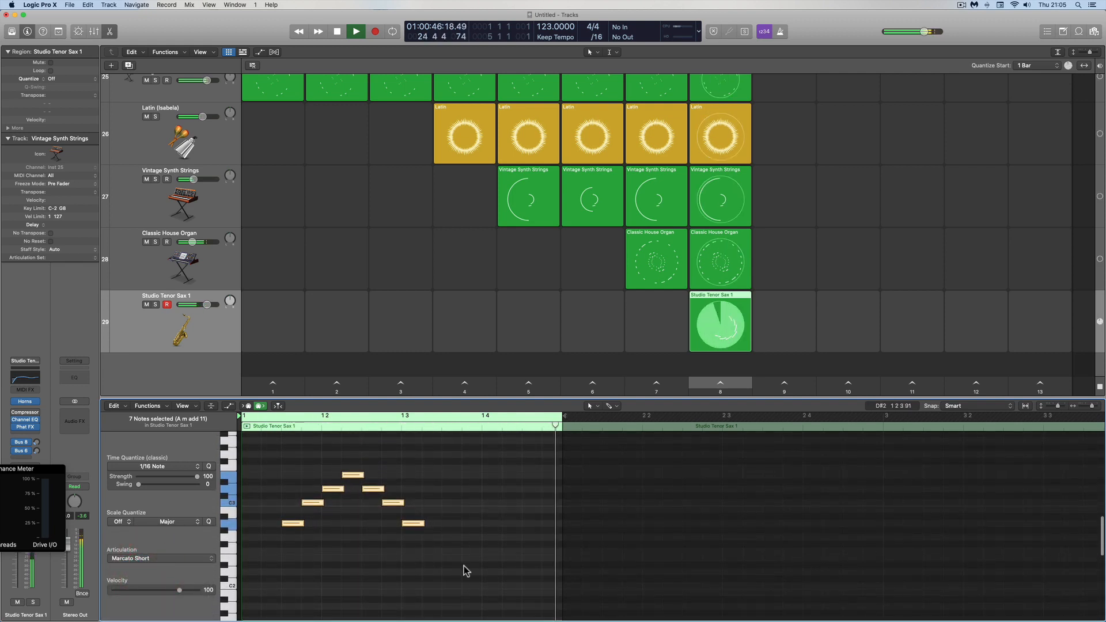
- Pencil in two more A2 notes, halfway through beat 3 and on the second sixteenth of beat 4, and stop playback
right_click(426, 547)
click(448, 559)
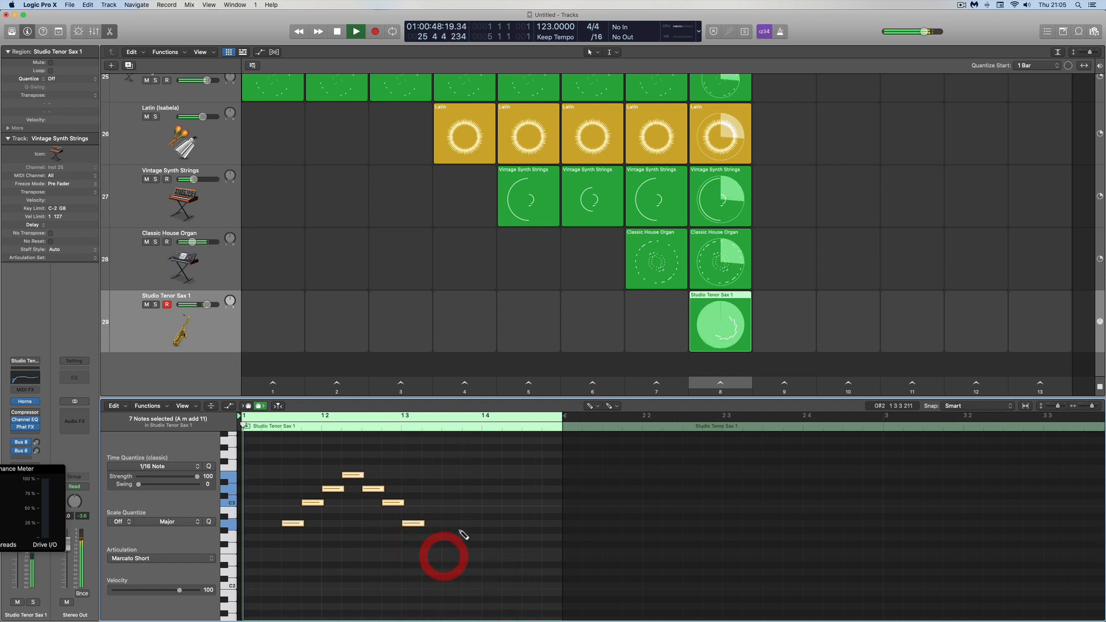
click(454, 523)
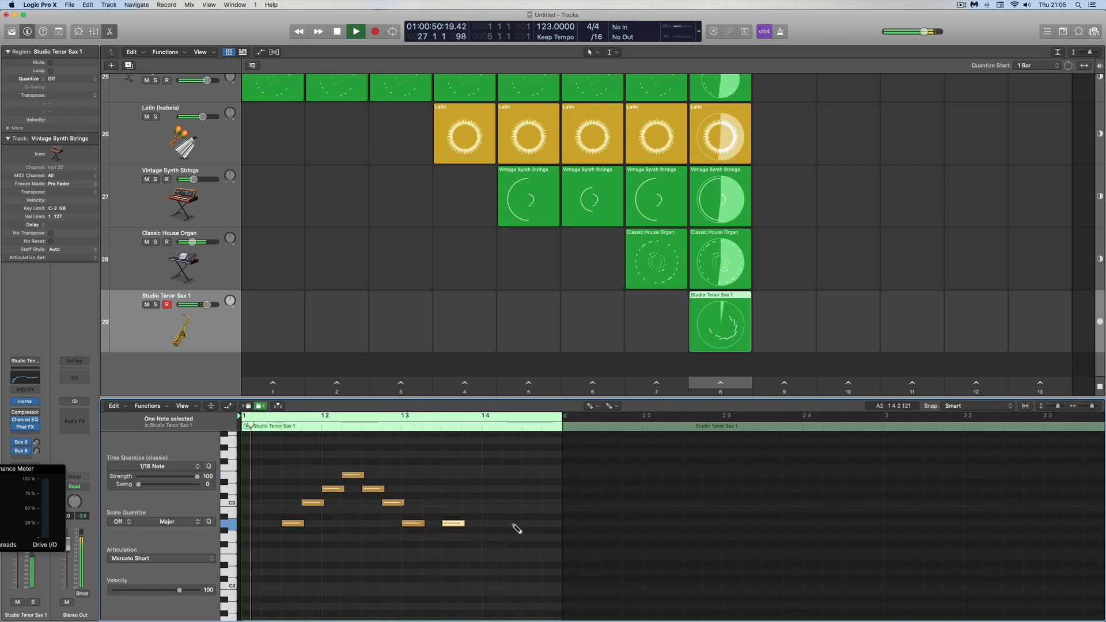
click(514, 523)
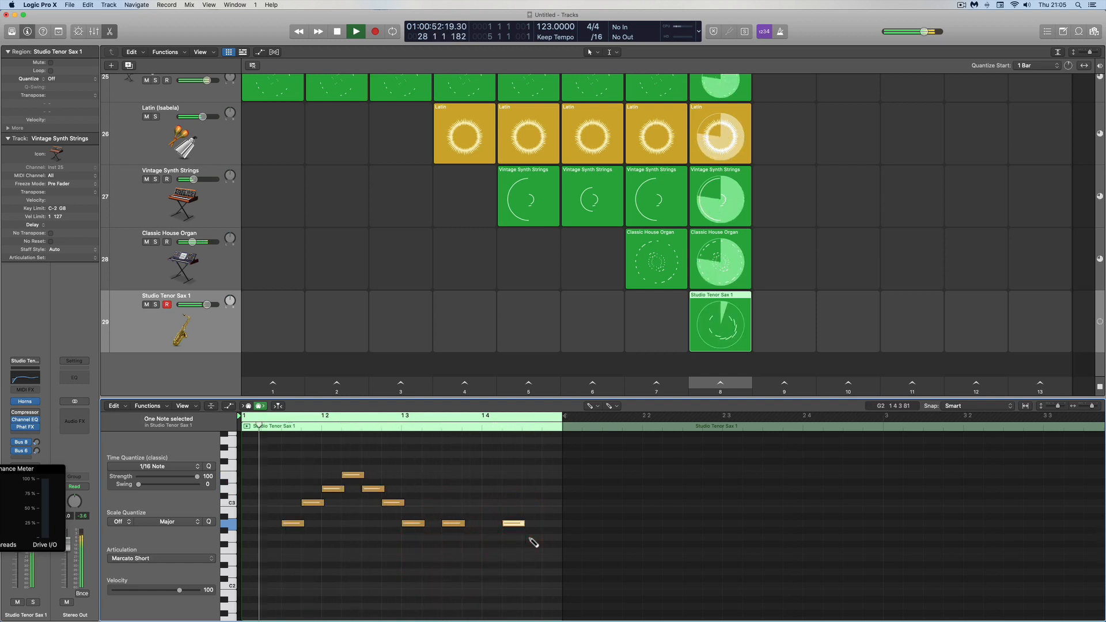
right_click(477, 505)
click(481, 503)
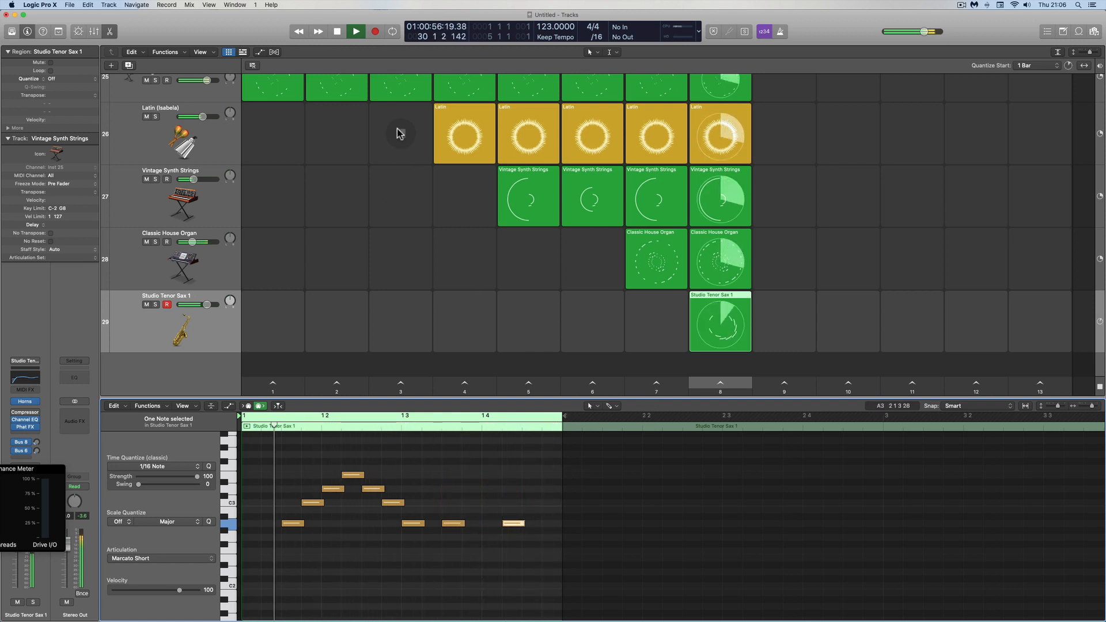
click(337, 33)
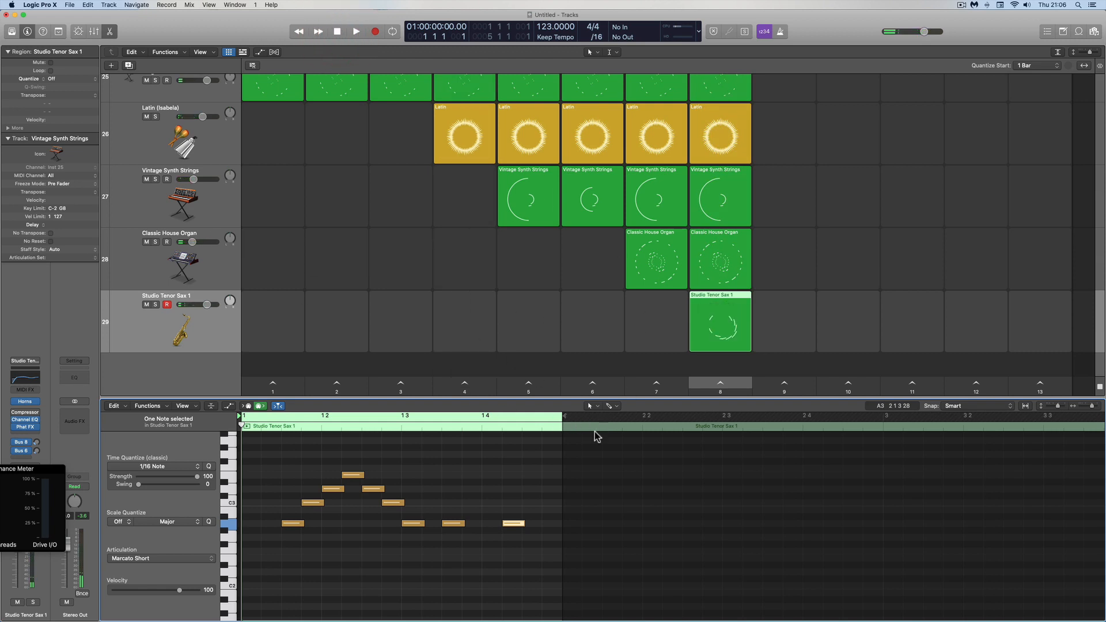
- Extend the sax cell to two bars and repeat its nine notes into the second bar
drag(564, 416, 885, 448)
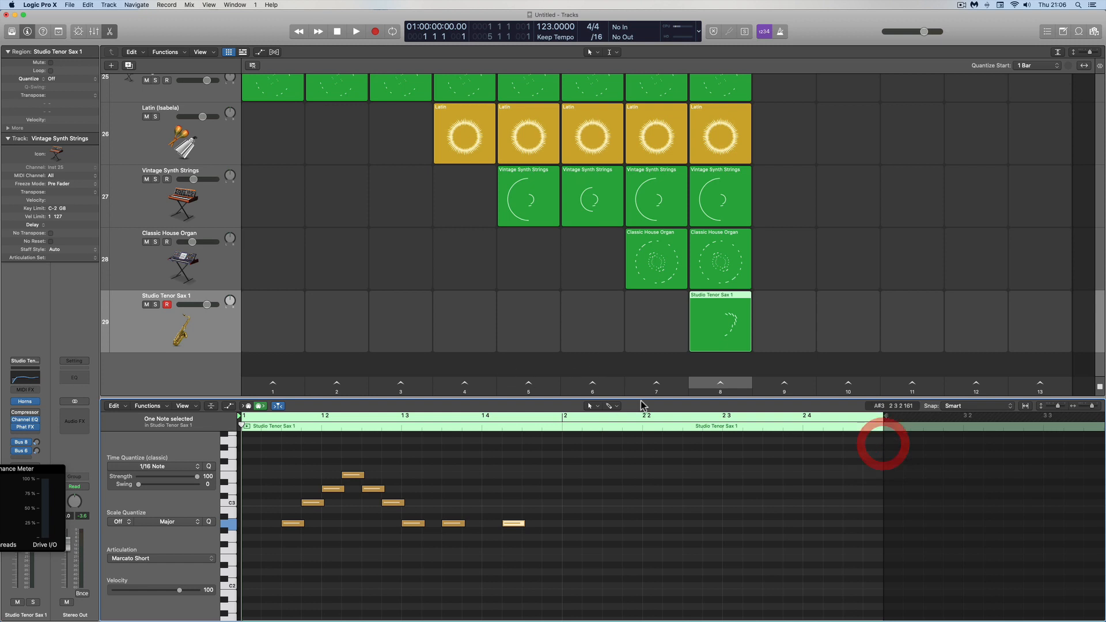
click(706, 303)
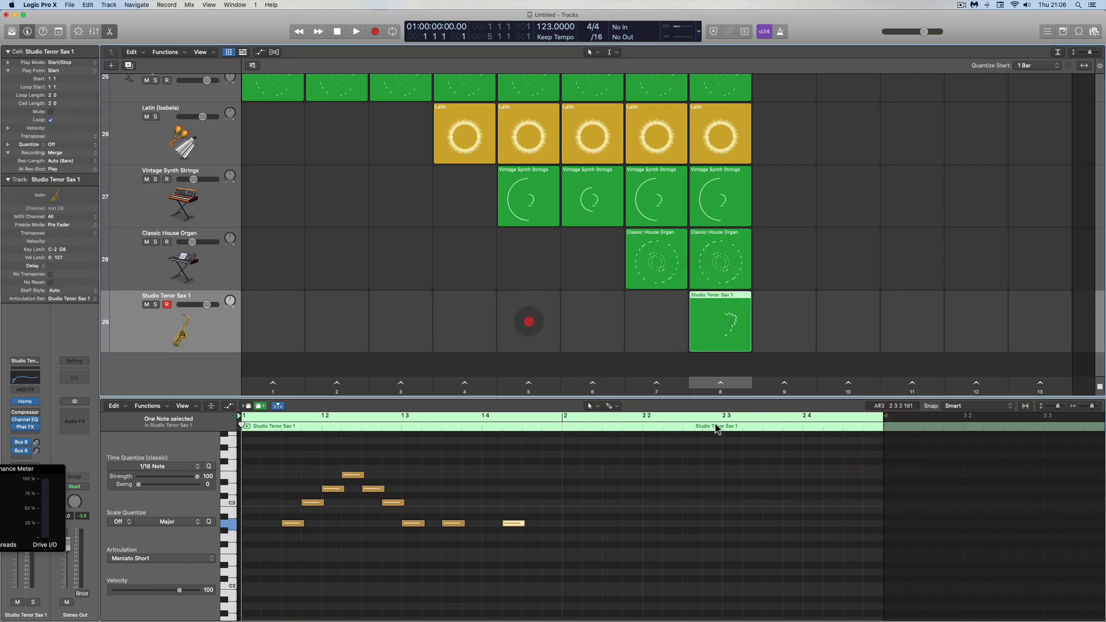
drag(268, 463, 529, 557)
key(super+r)
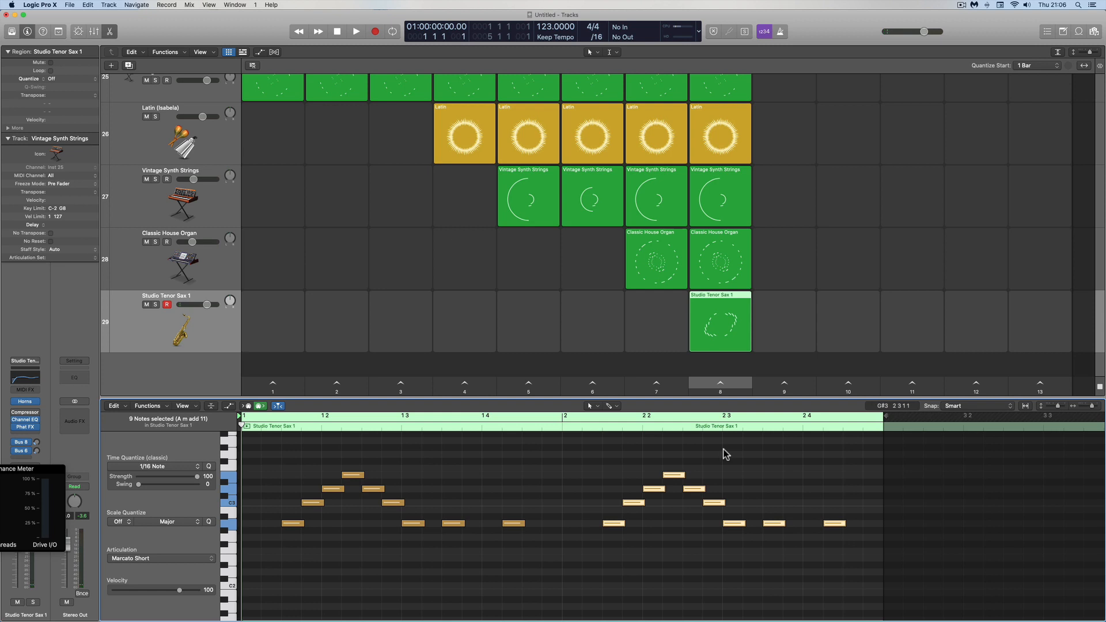
- Turn Monophonic off in the tenor sax track's Studio Horns instrument and close its window
scroll(725, 454, up, 2)
drag(666, 398, 662, 369)
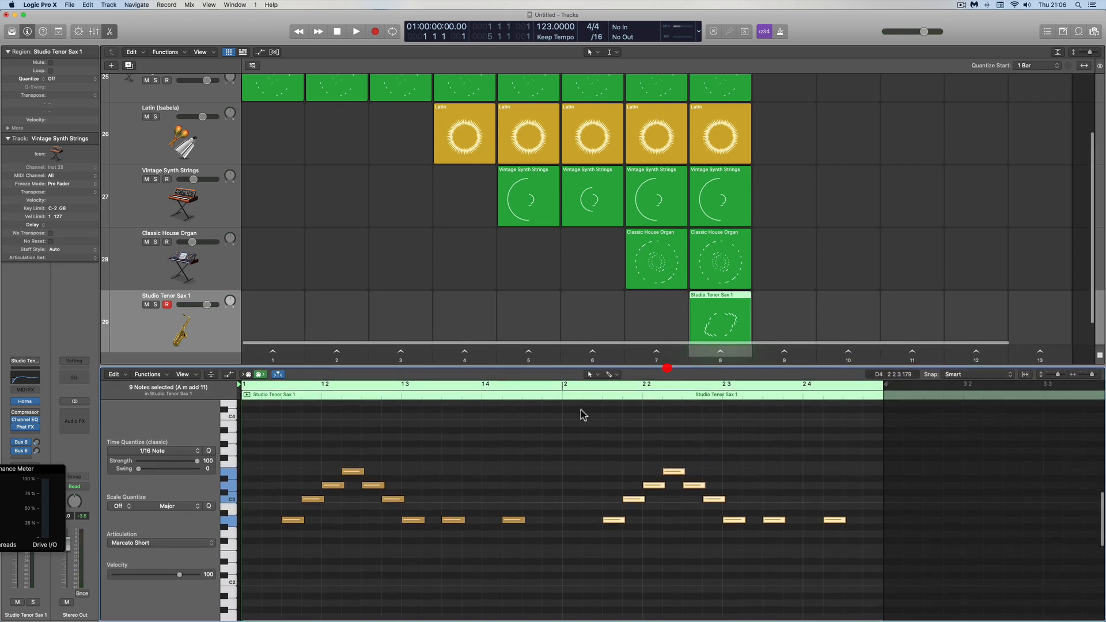
click(26, 401)
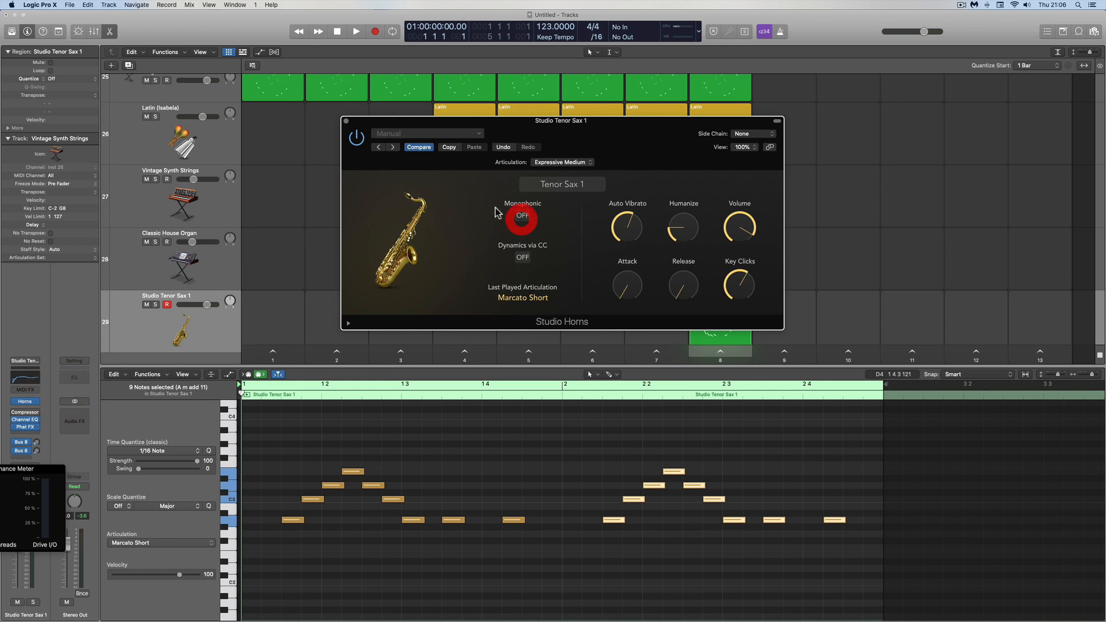
click(347, 122)
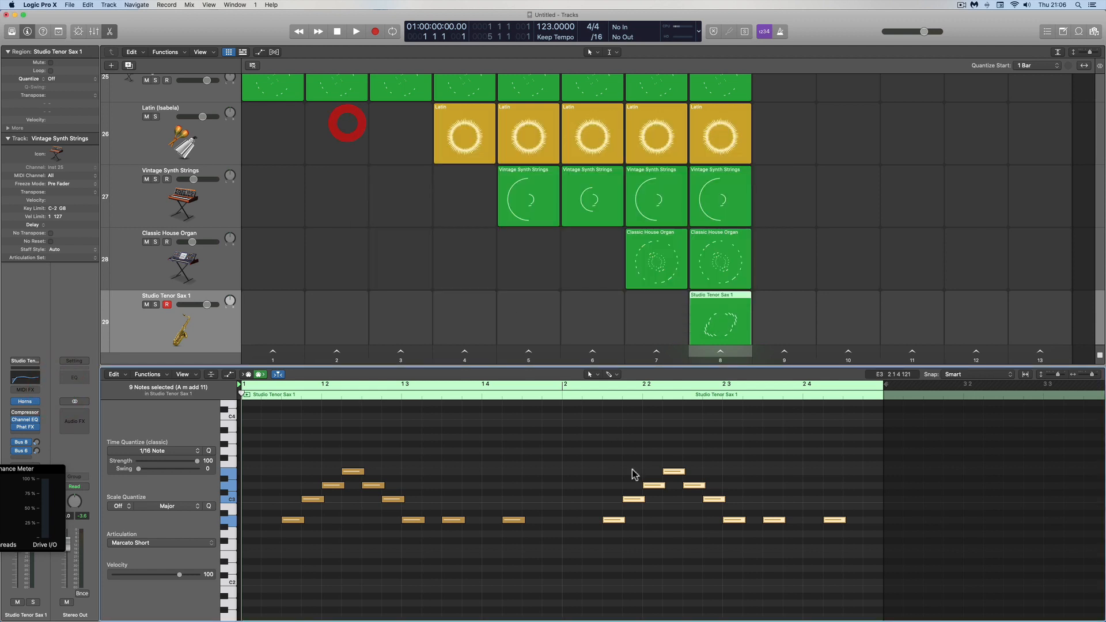
- Copy the first seven notes of bar 2 up a fifth, so the first A2 is doubled by E3
click(586, 472)
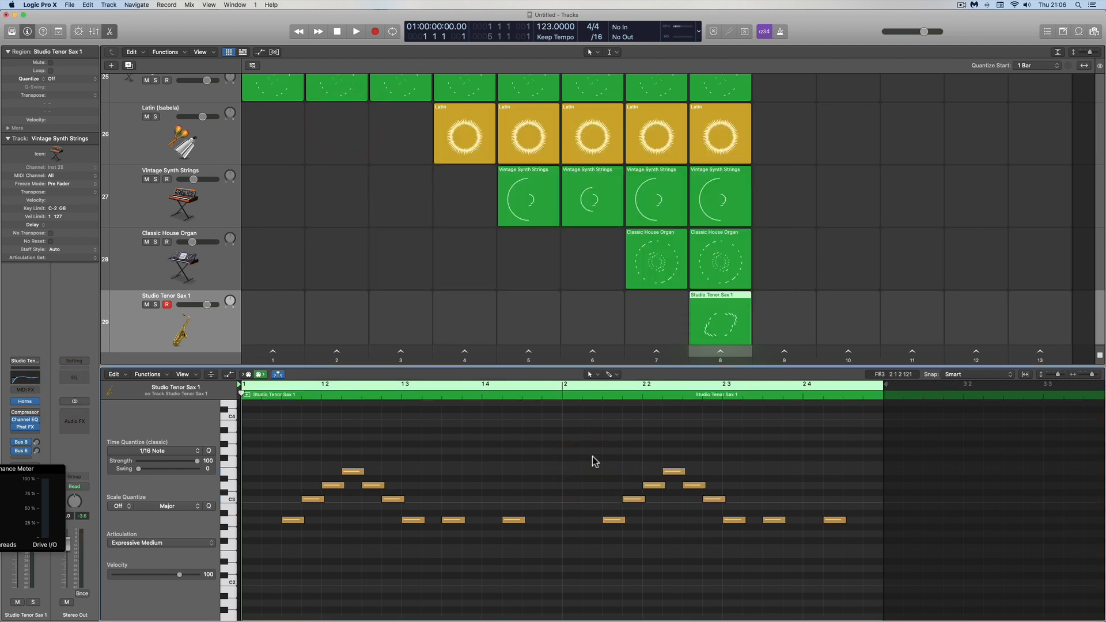
drag(579, 452, 743, 530)
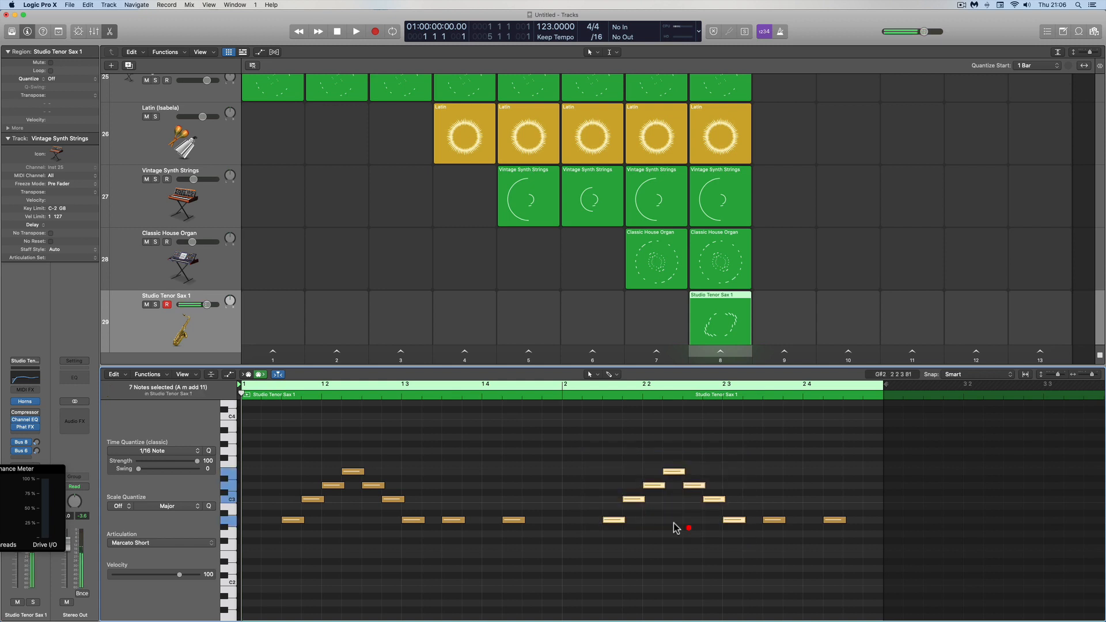
drag(615, 522, 615, 474)
click(615, 521)
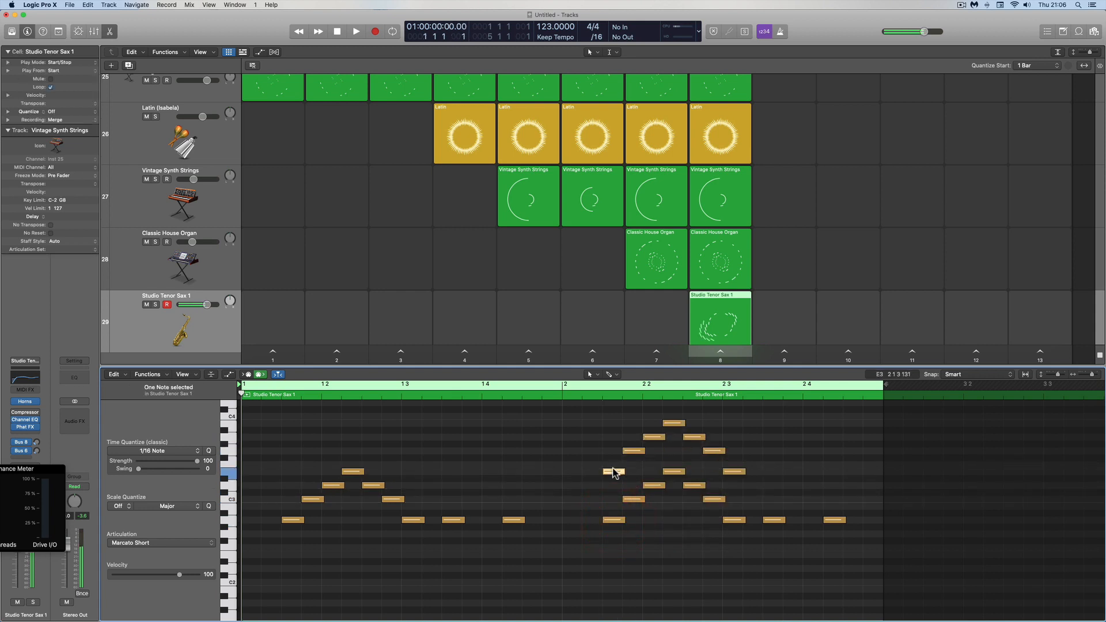
- Play scene 8 and pencil harmony notes above the last two A2 notes of bar 2: E3, and D3 for the final one
click(721, 353)
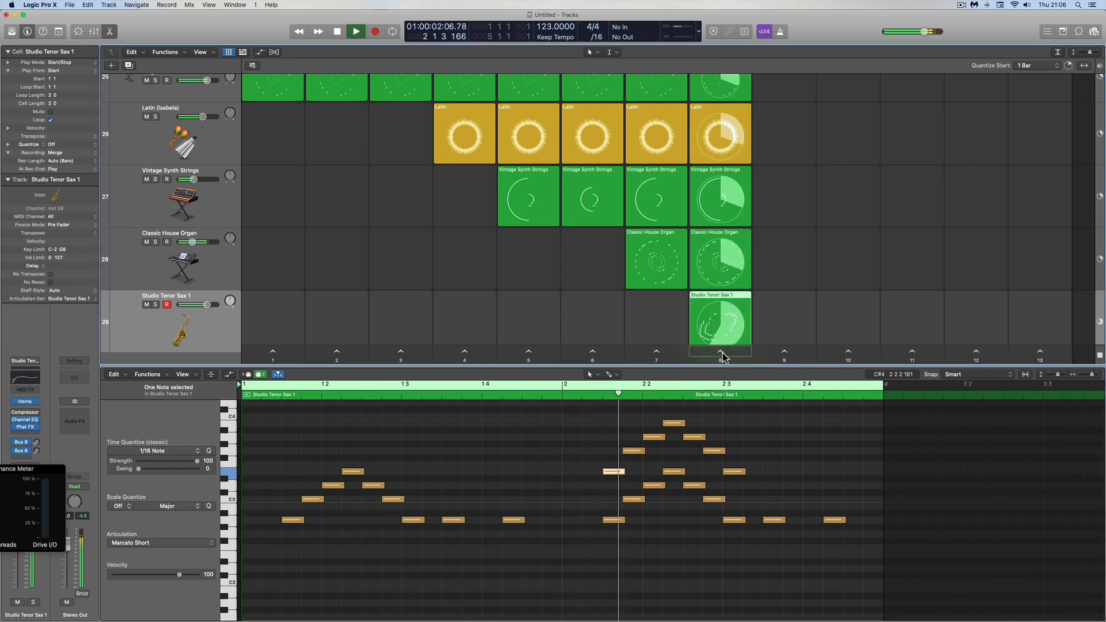
key(t)
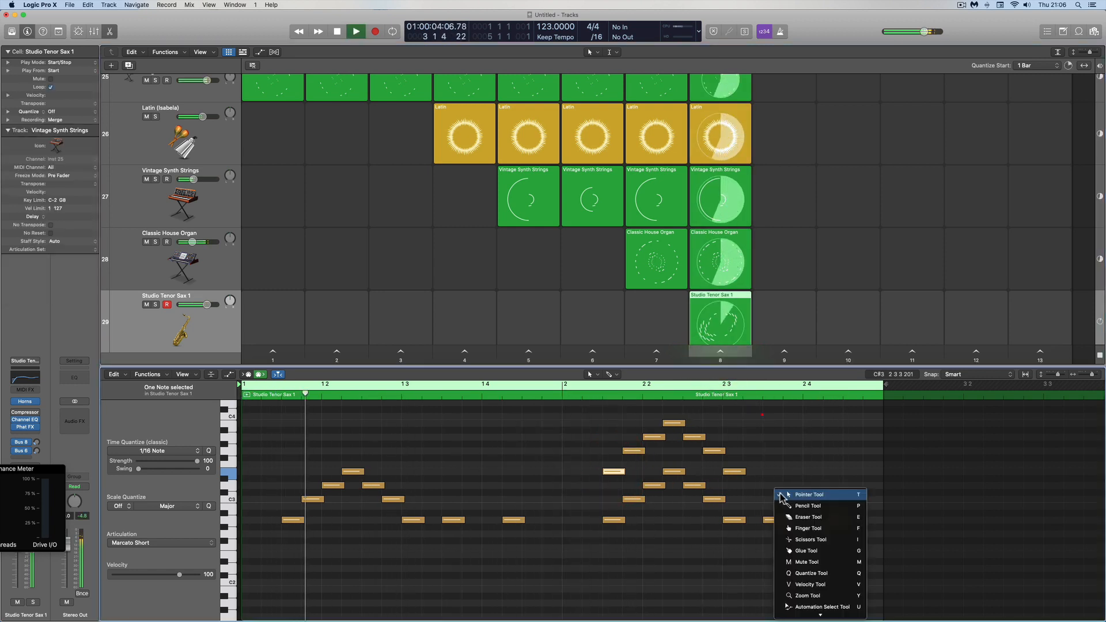
click(785, 501)
click(774, 471)
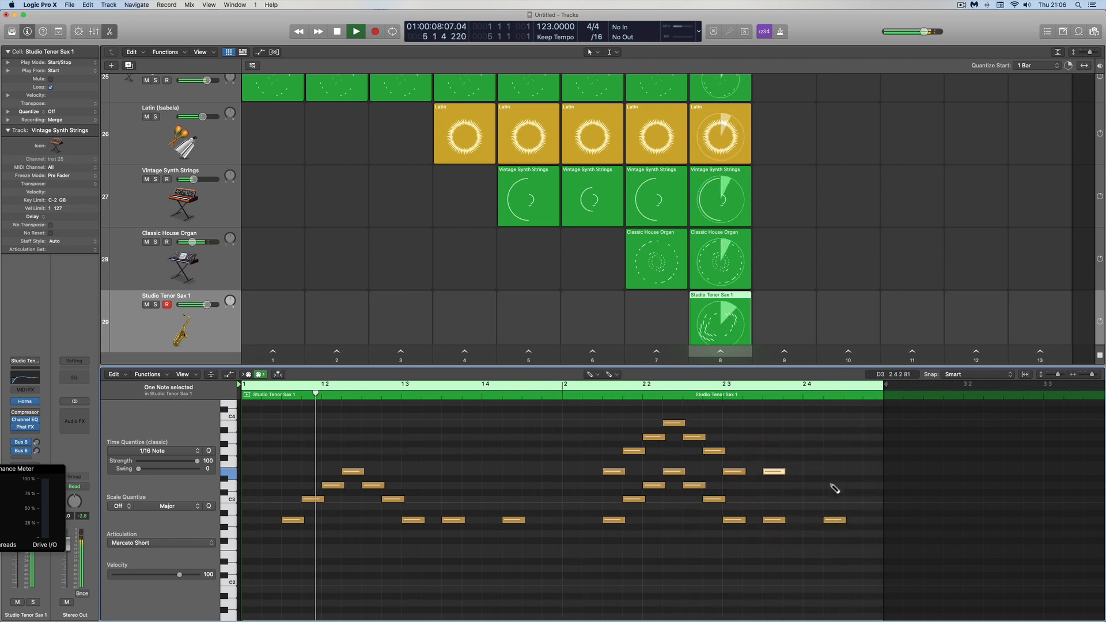
click(835, 471)
key(t)
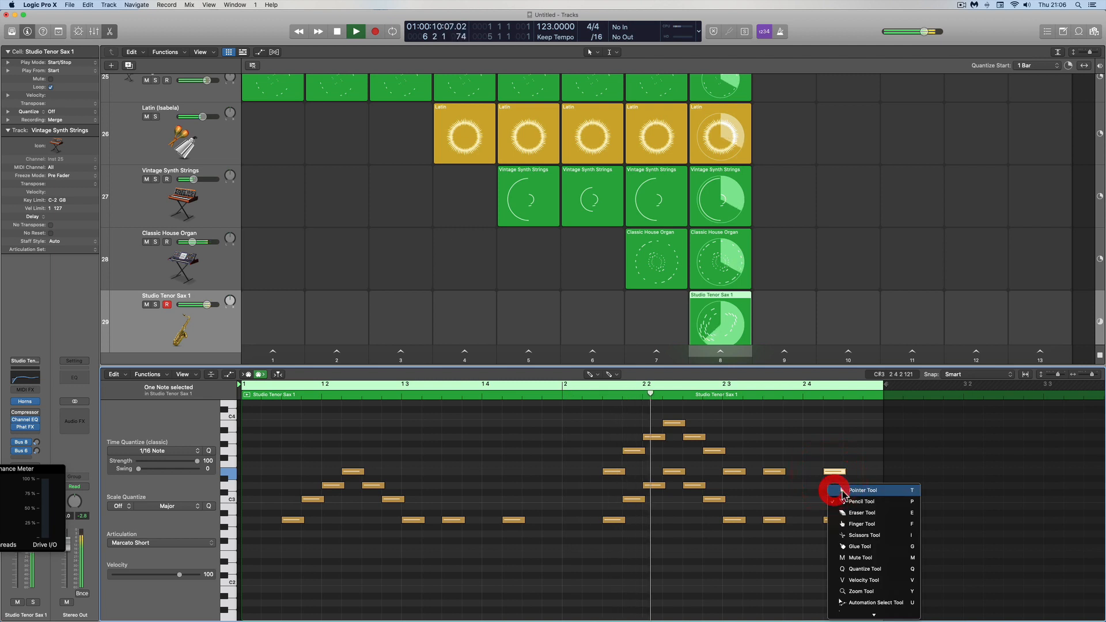
click(843, 492)
drag(835, 472, 839, 485)
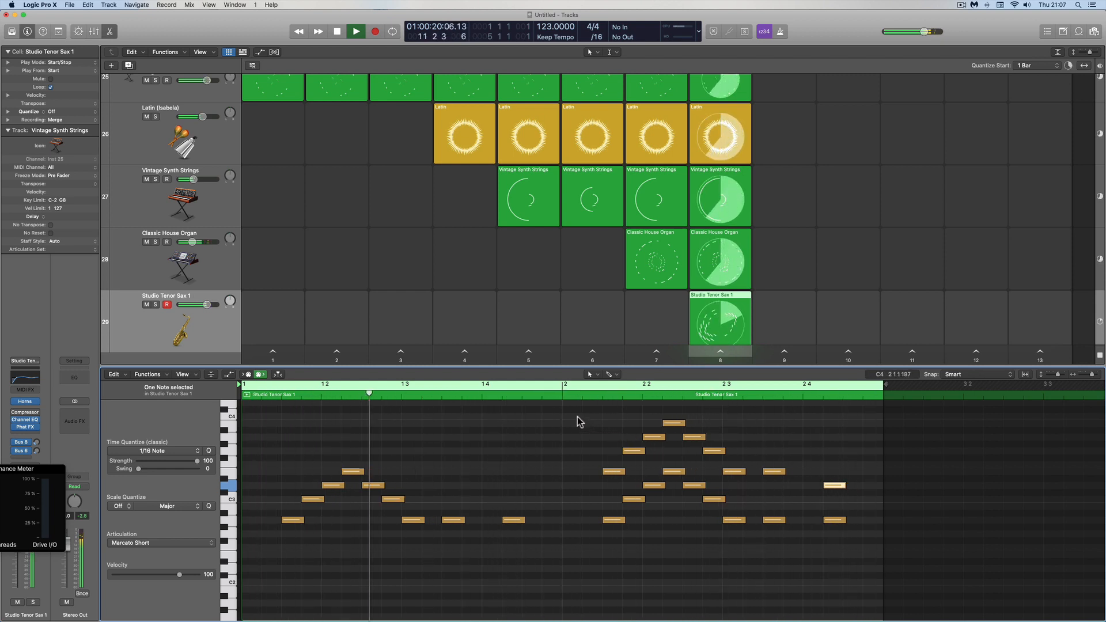
- Try the Staccato articulation on the upper harmony notes of bar 2, except the final D3, and return them to Marcato Short
drag(577, 417, 758, 463)
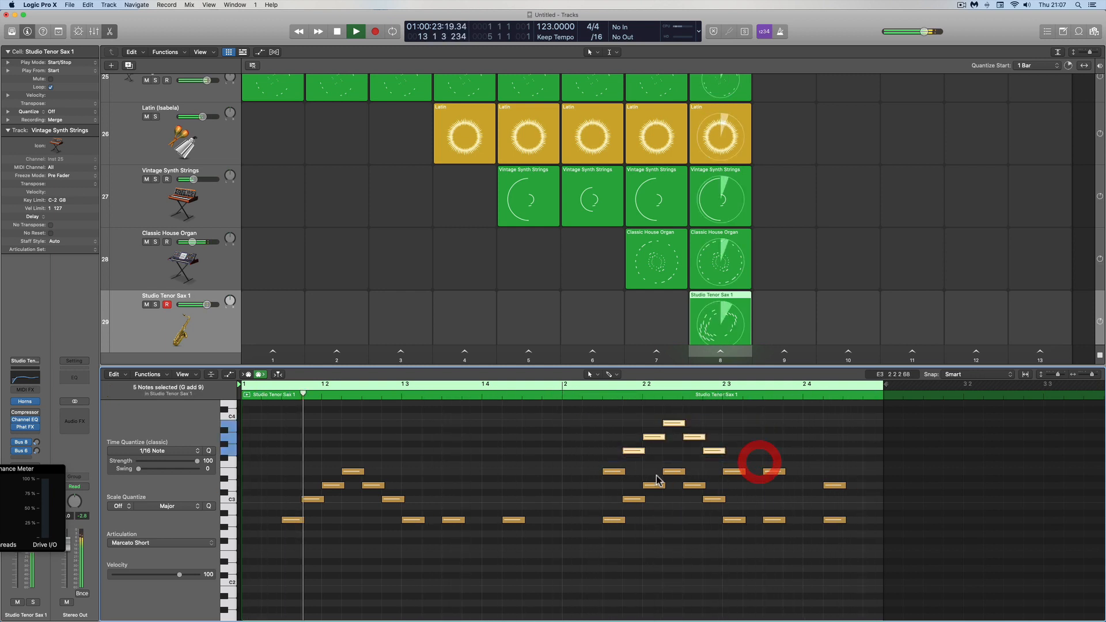
shift+click(612, 472)
shift+click(733, 472)
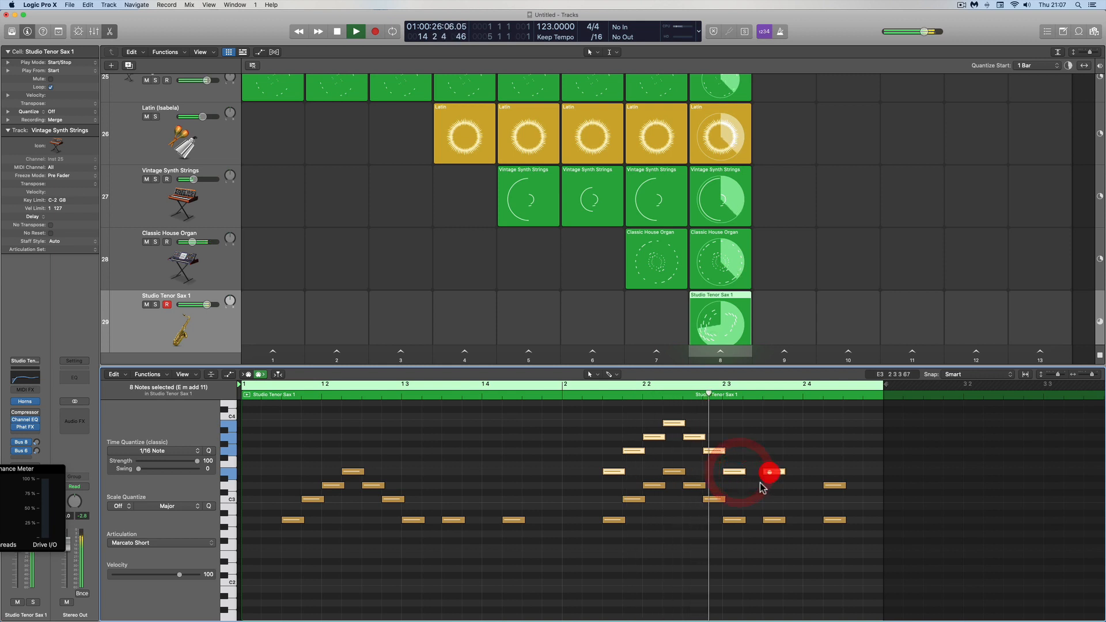
shift+click(773, 472)
click(179, 543)
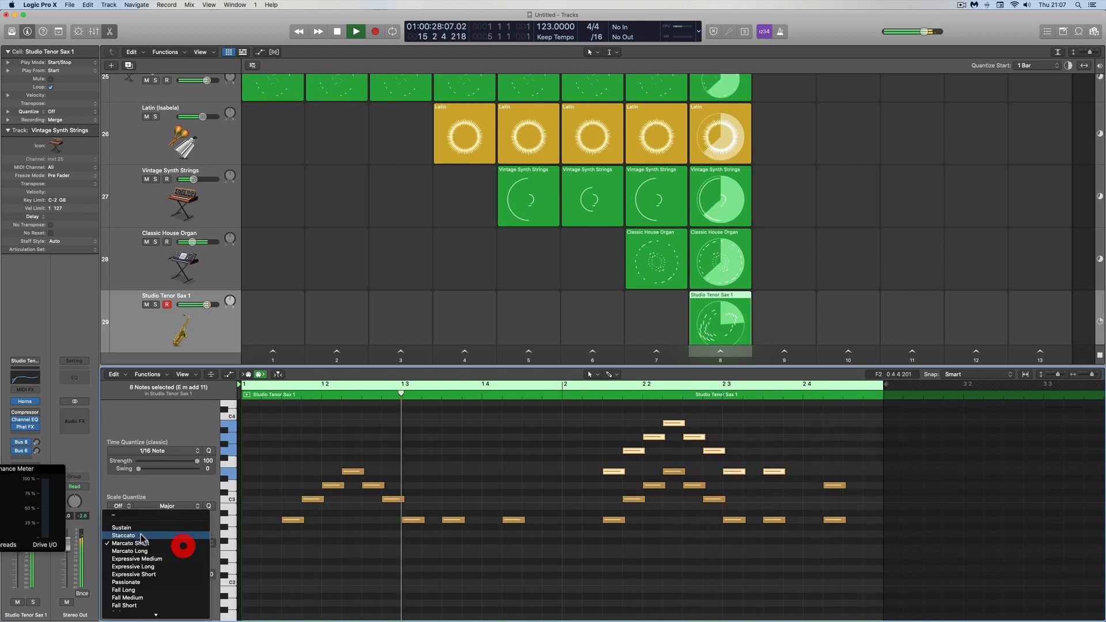
click(141, 533)
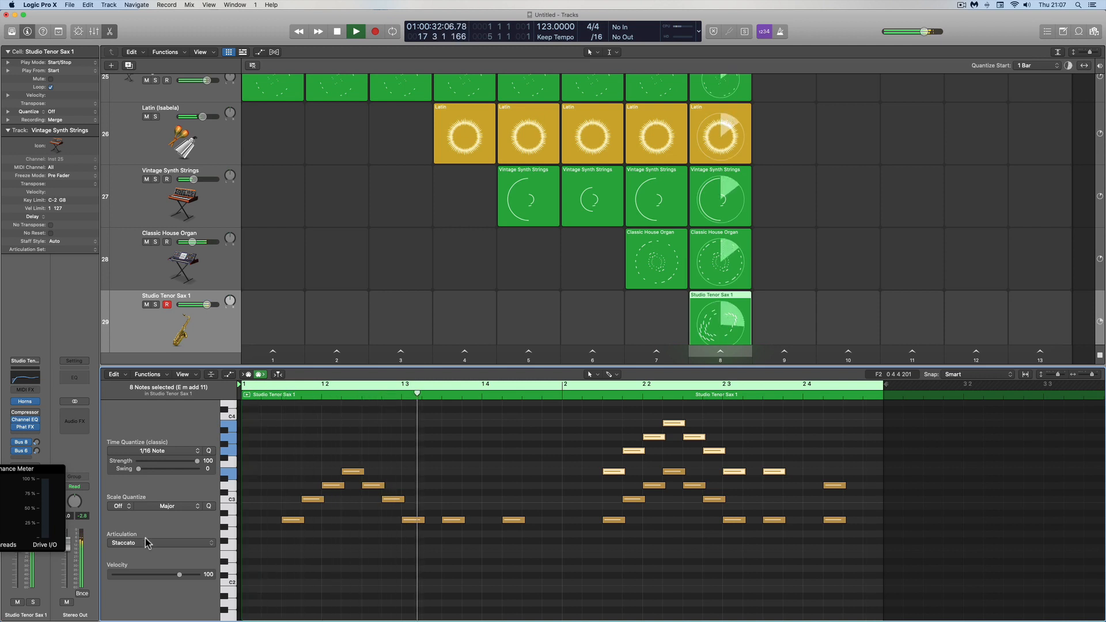
click(146, 543)
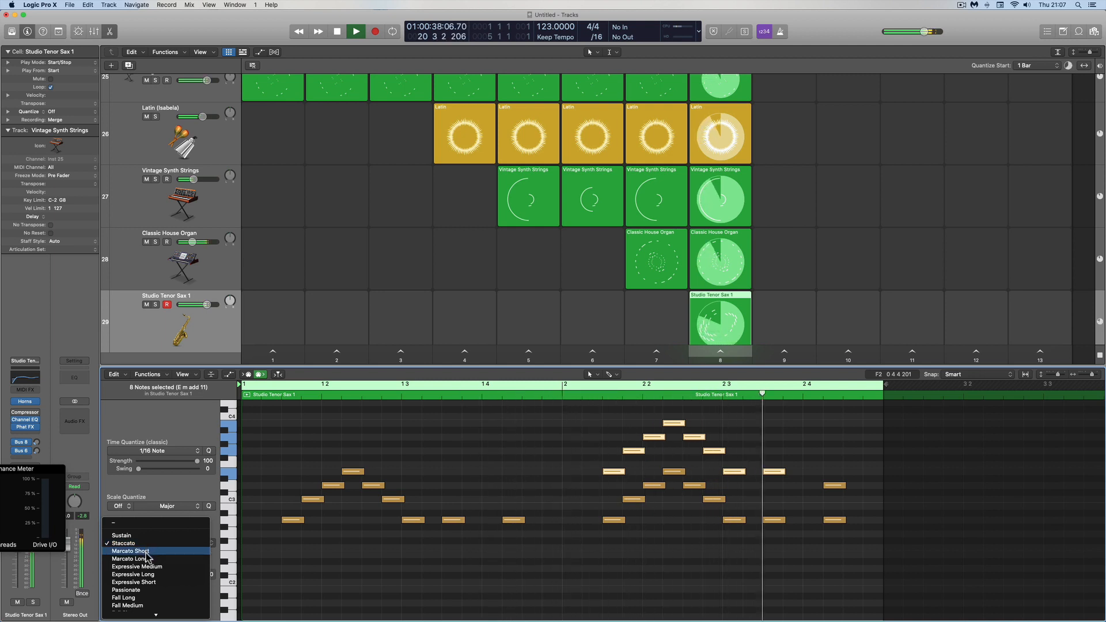
click(130, 551)
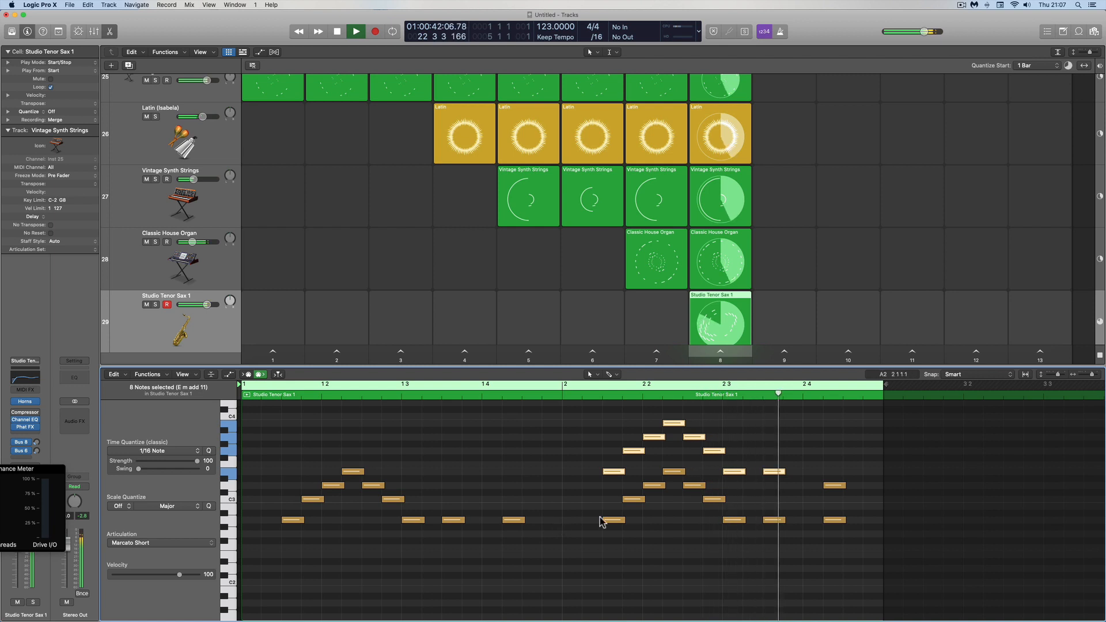
- Set the last four notes of bar 2 and the last two notes of bar 1 to the Staccato articulation
drag(765, 452, 841, 544)
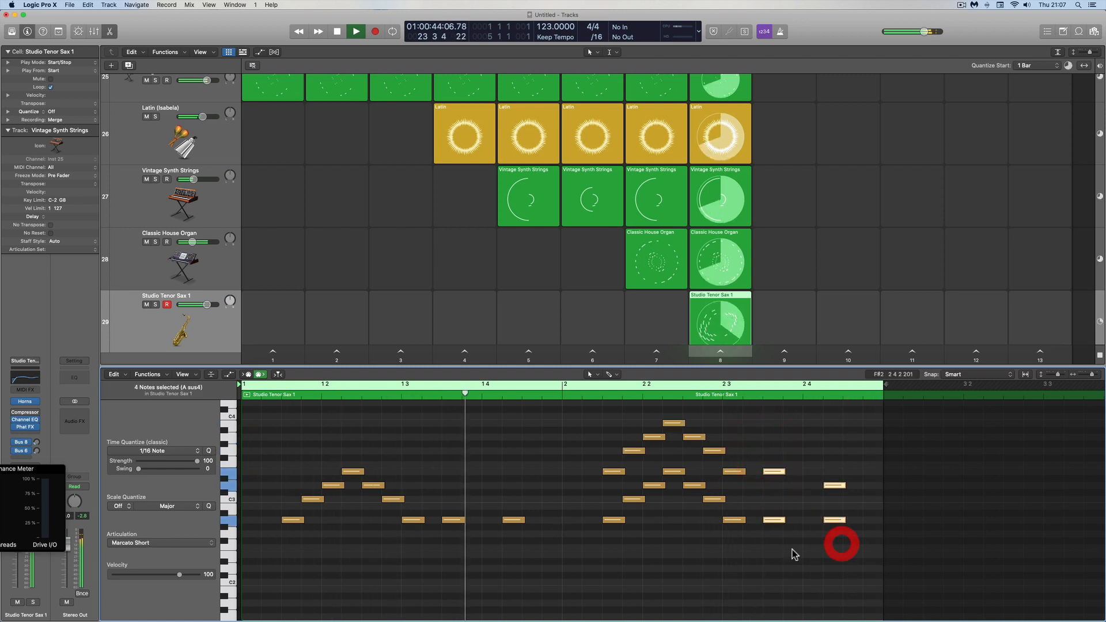
click(161, 551)
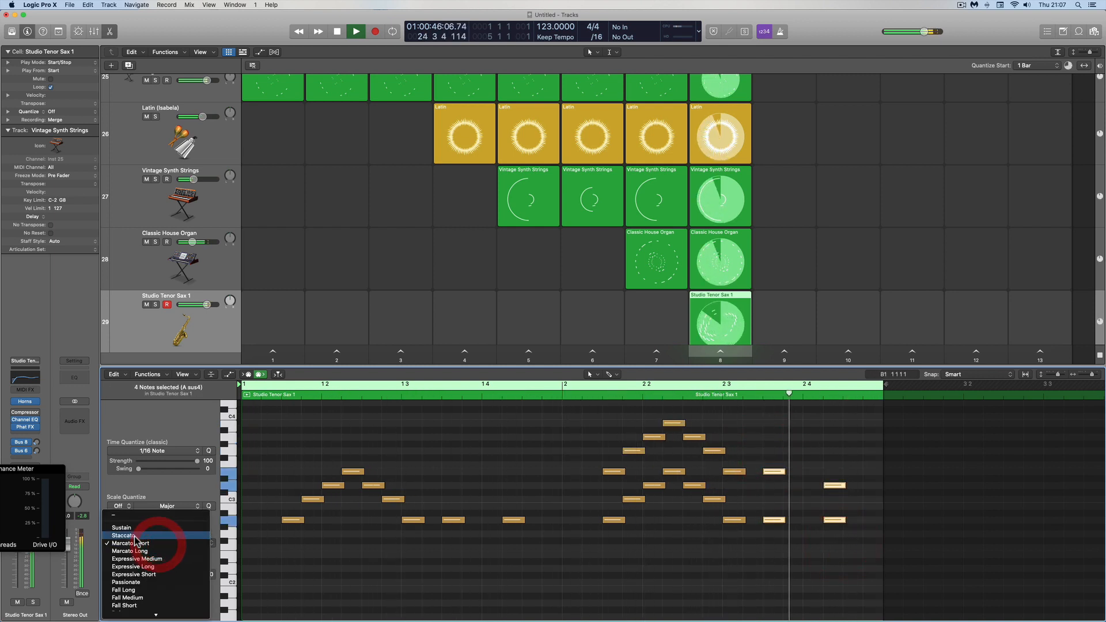
click(139, 540)
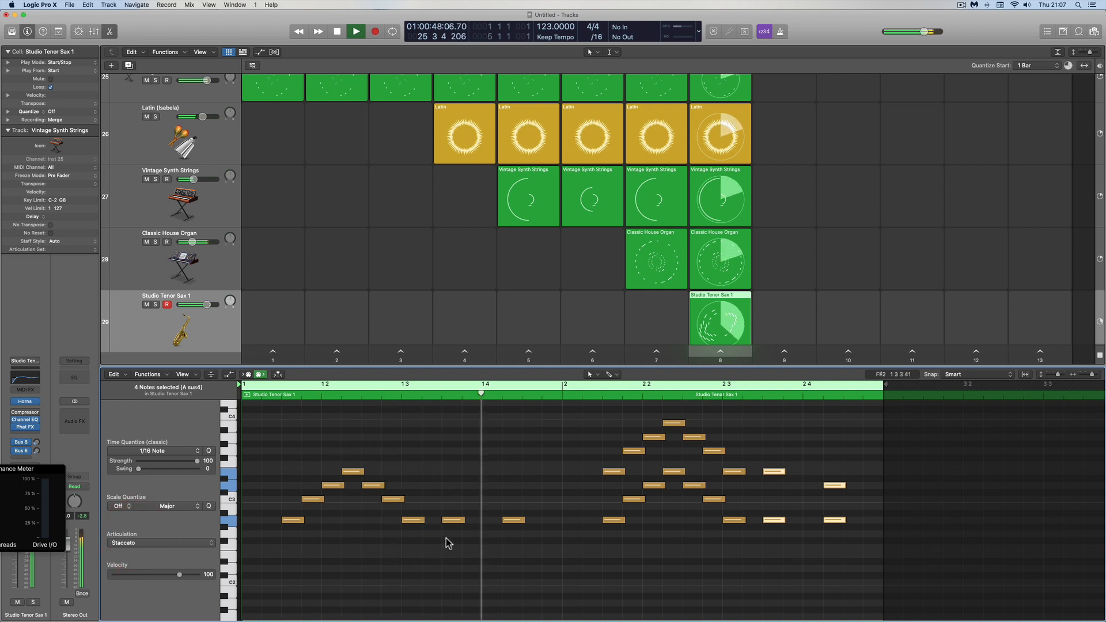
drag(448, 512, 535, 537)
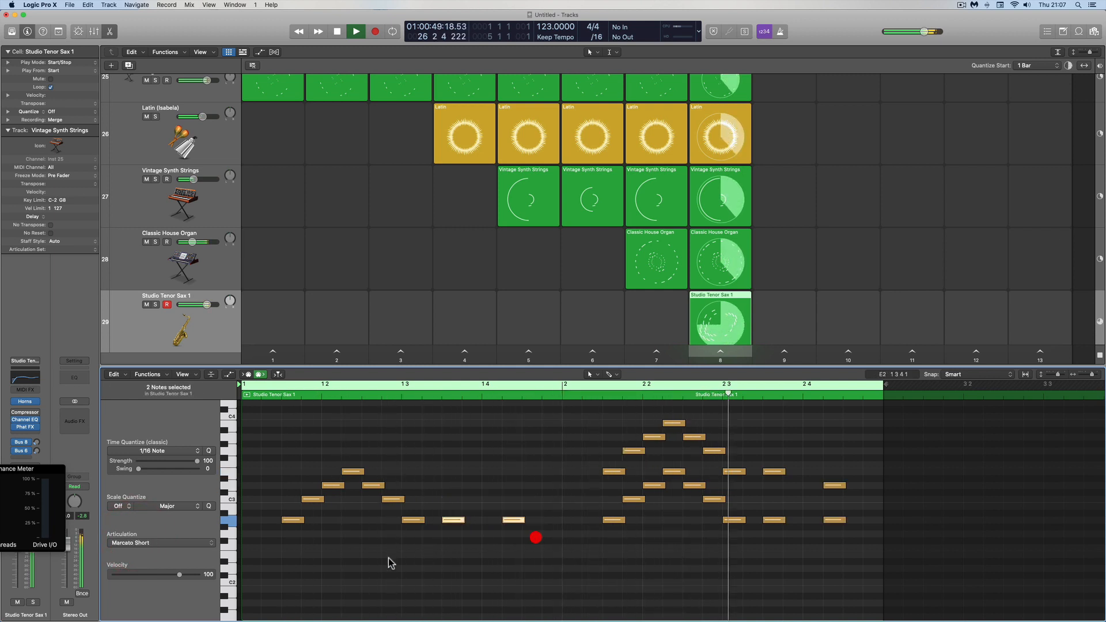
click(163, 544)
click(141, 533)
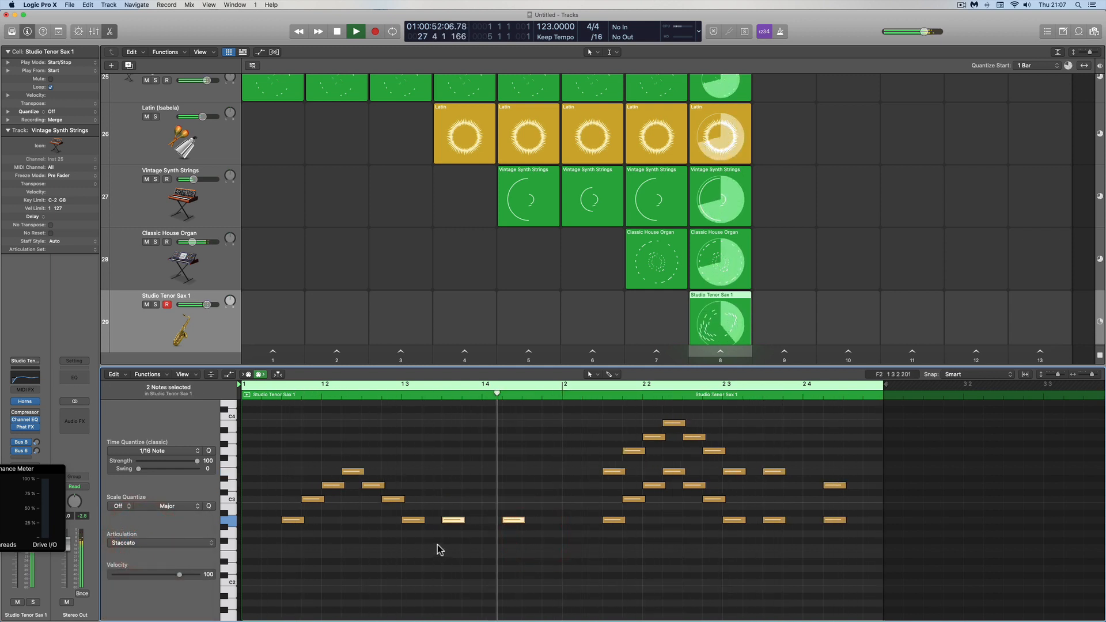
- Raise the velocity of bar 1's last two notes to 107 and bar 2's last four to 106, and stop playback
drag(180, 575, 191, 575)
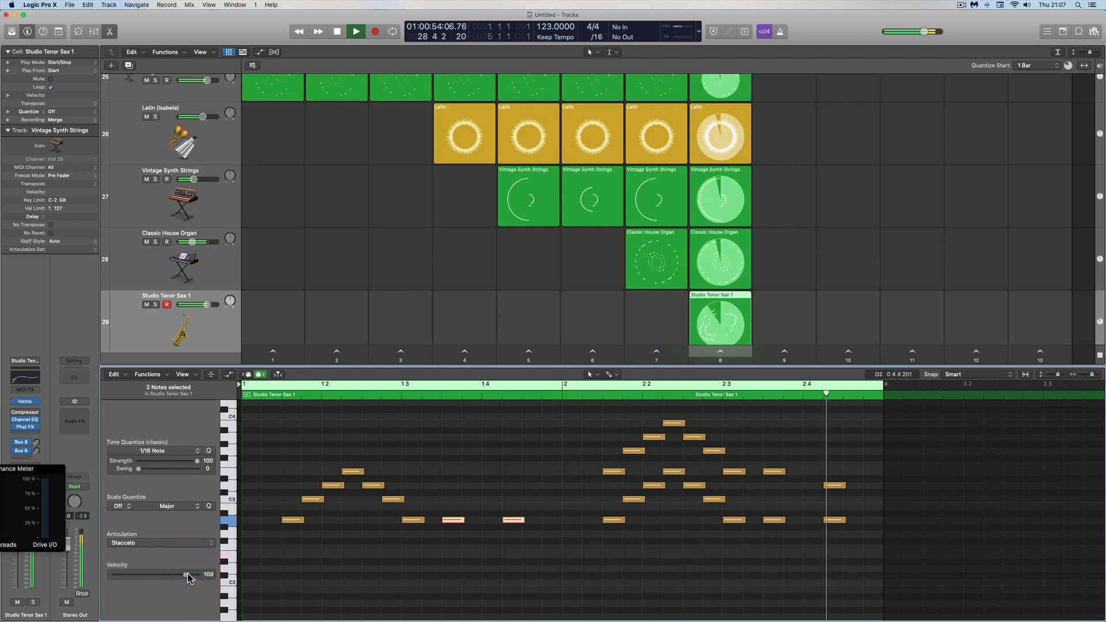
click(185, 574)
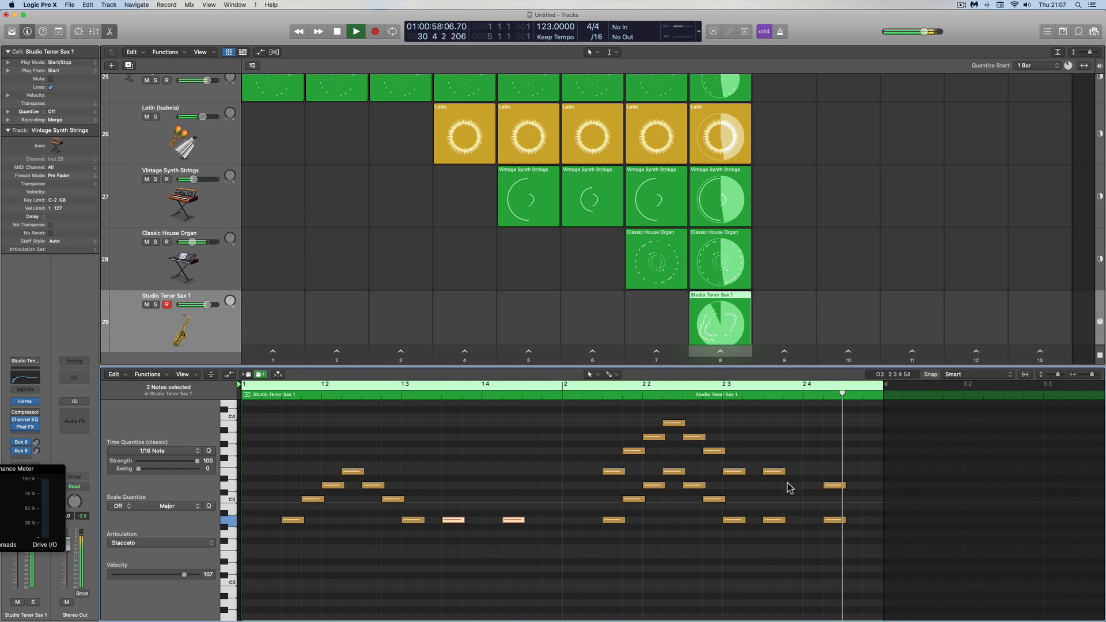
drag(764, 456, 828, 540)
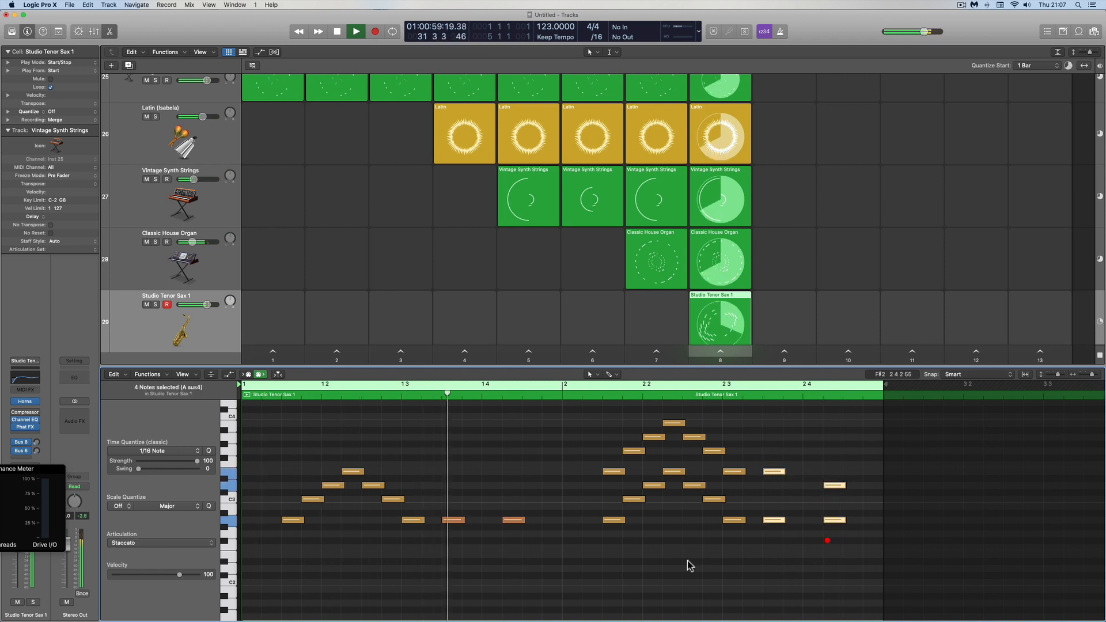
click(185, 575)
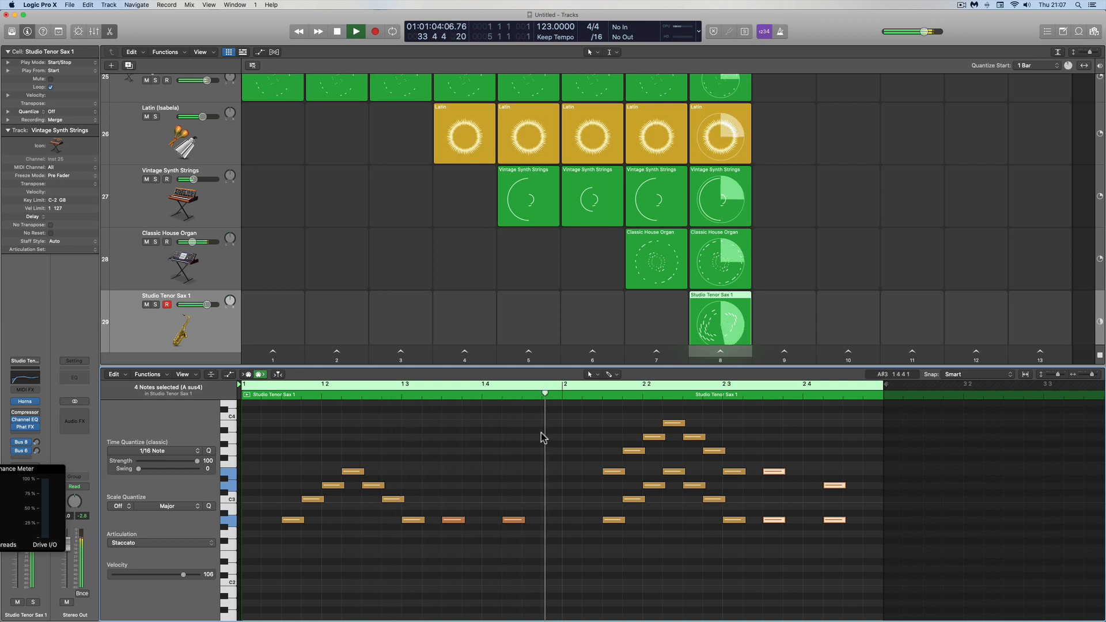
key(space)
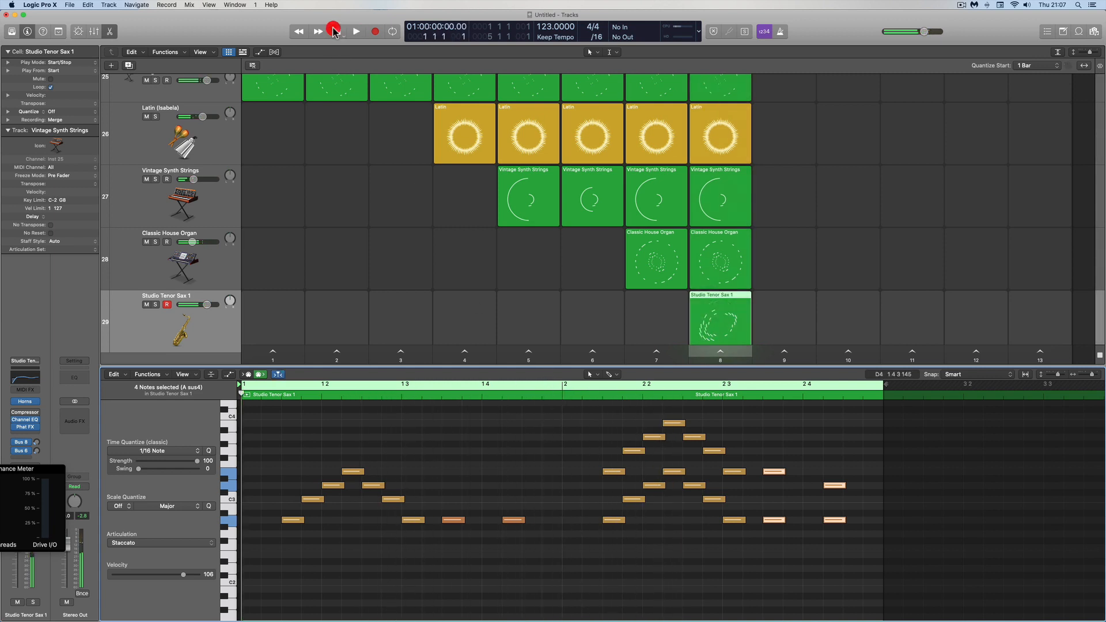
click(337, 31)
click(419, 66)
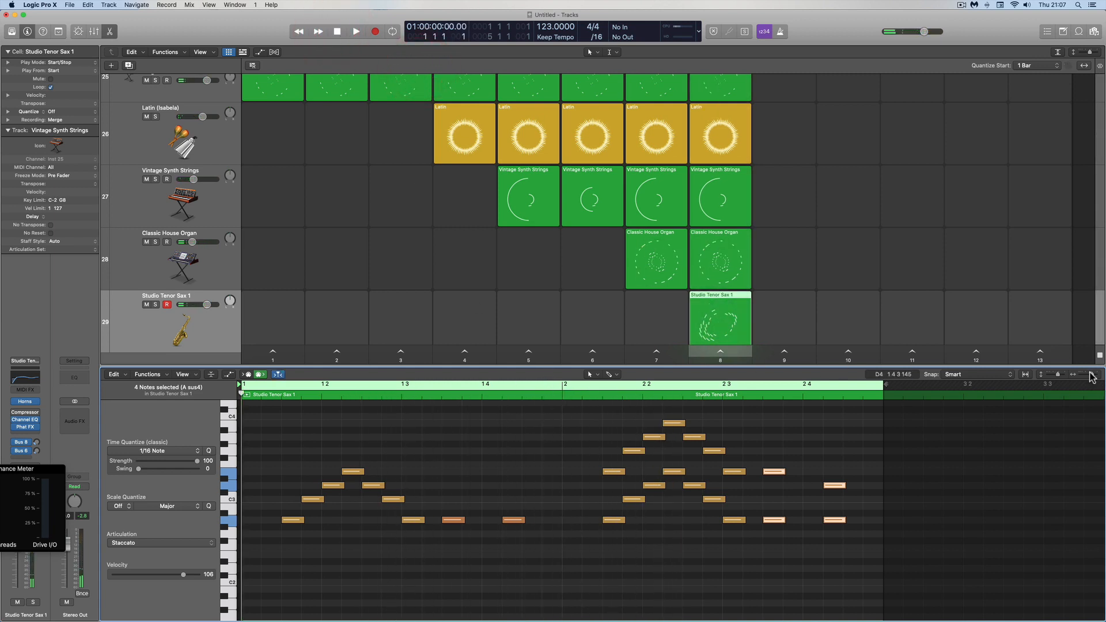
- Extend the sax cell to four bars and pencil in a long A2 note lasting about one bar from the start of bar 3
drag(1091, 373, 1087, 374)
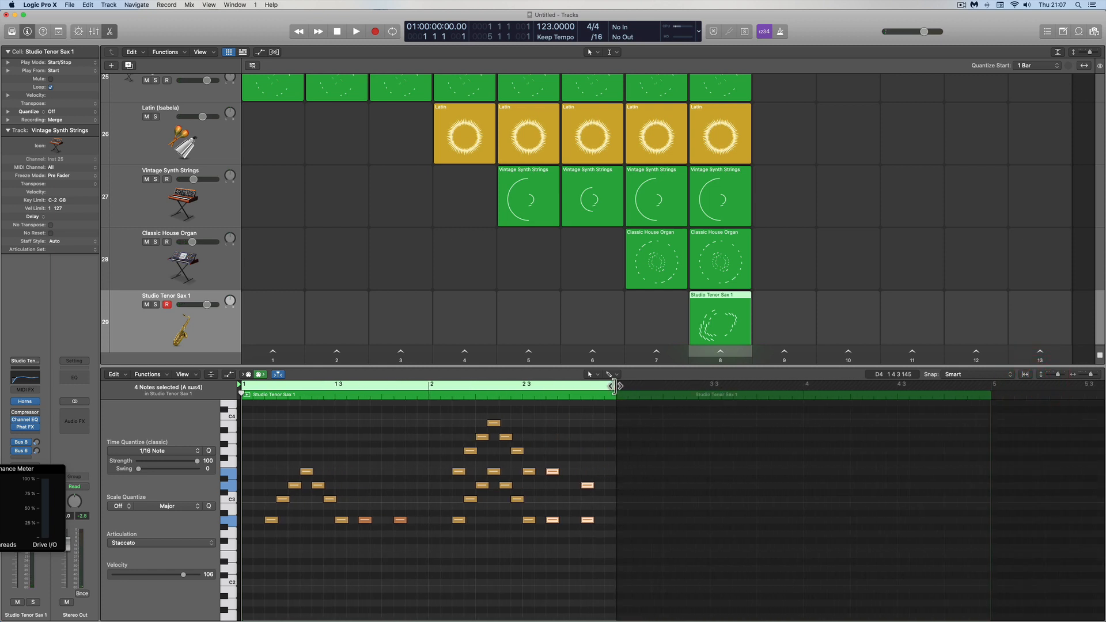
drag(614, 386, 986, 404)
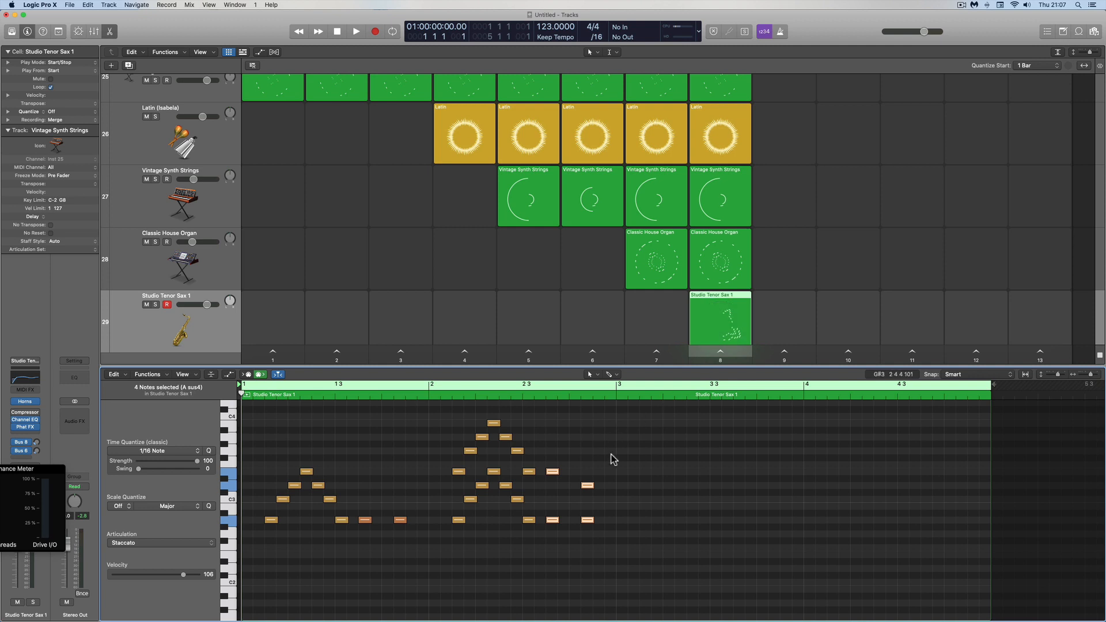
key(t)
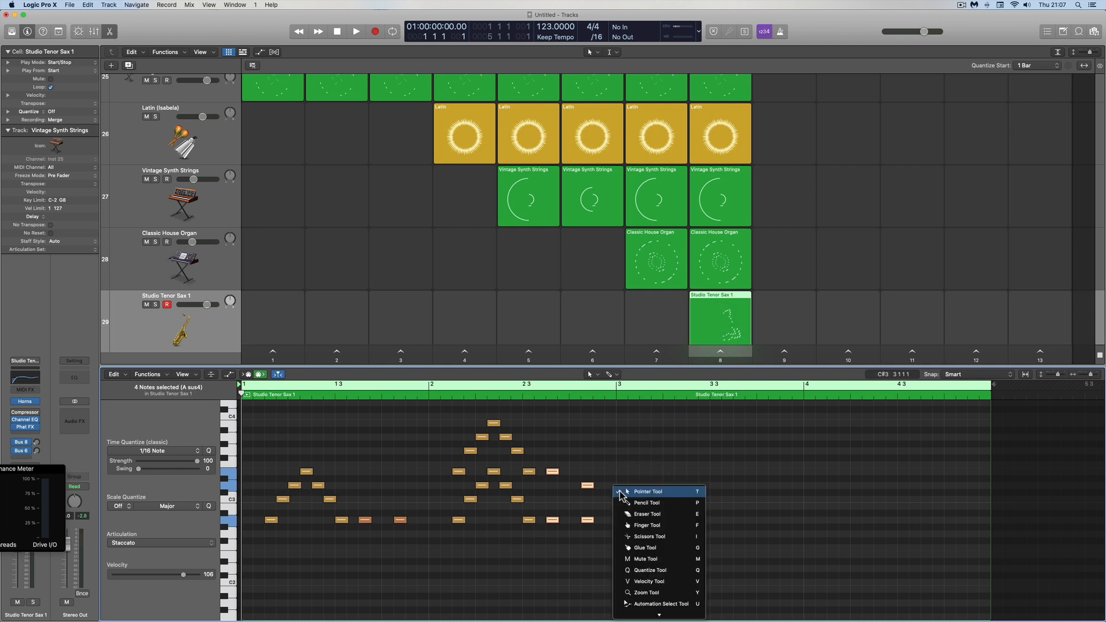
click(622, 494)
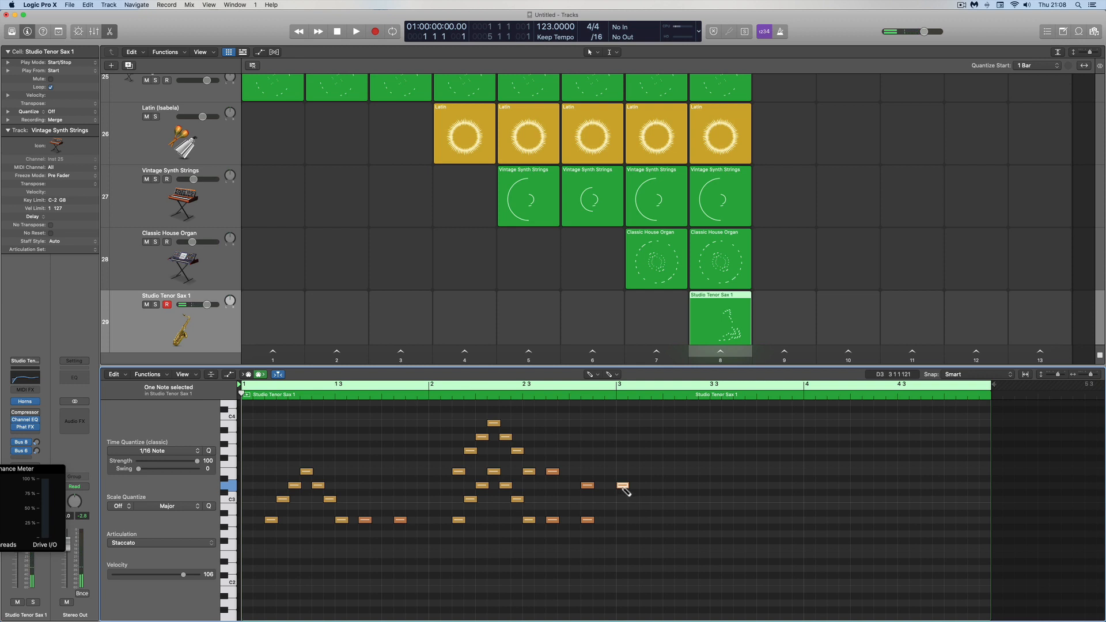
drag(624, 488, 808, 516)
key(t)
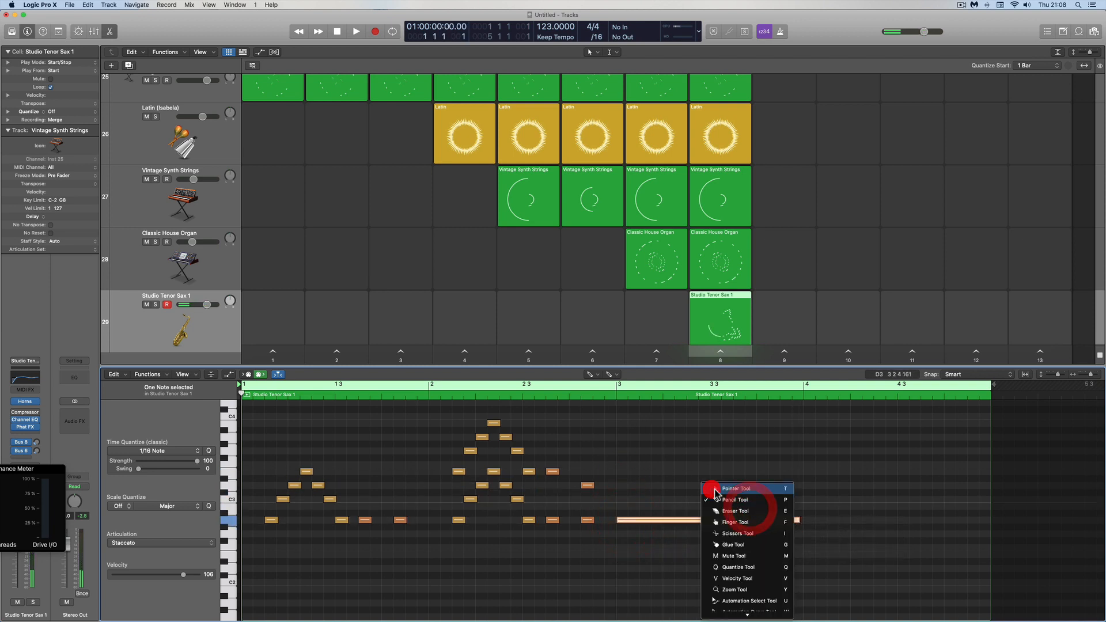
click(714, 489)
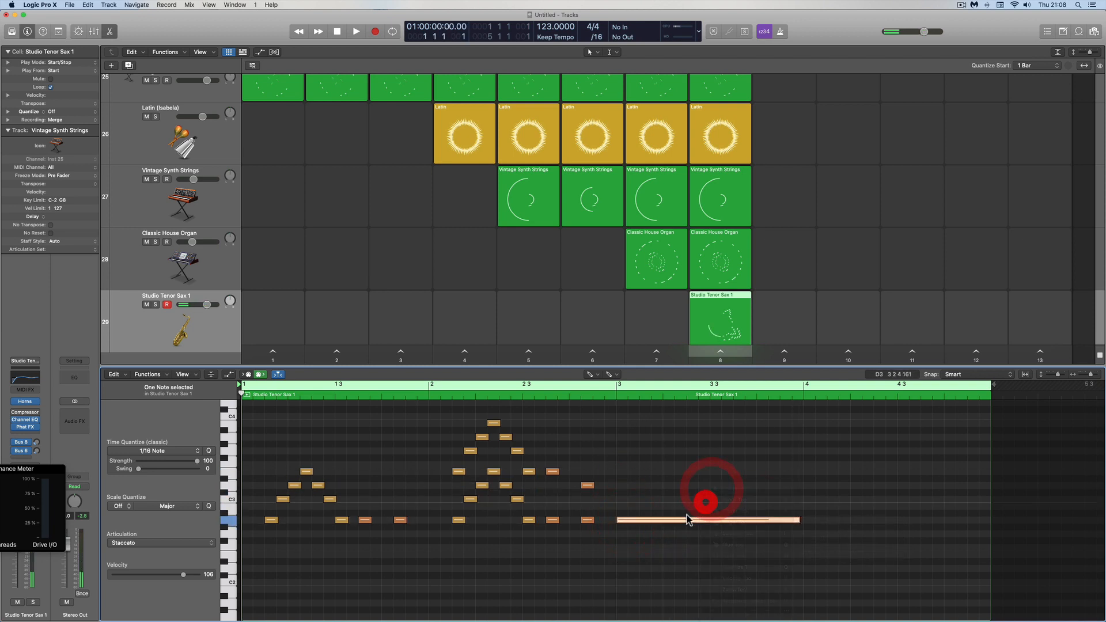
- Give the long A2 note in bar 3 the Expressive Medium articulation and play scene 8
click(163, 545)
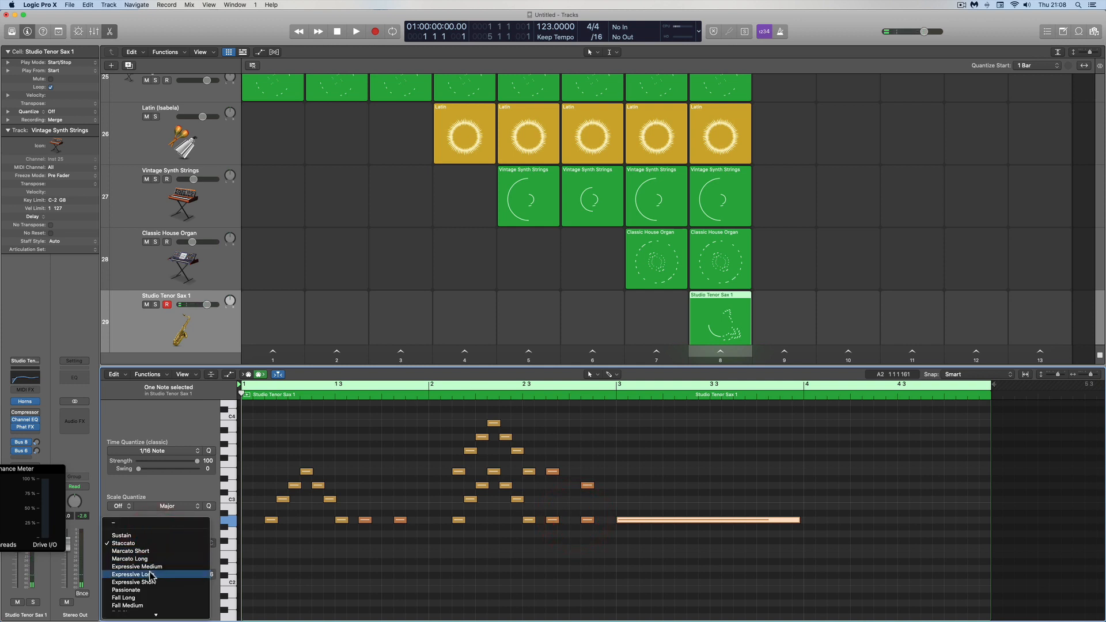
click(157, 568)
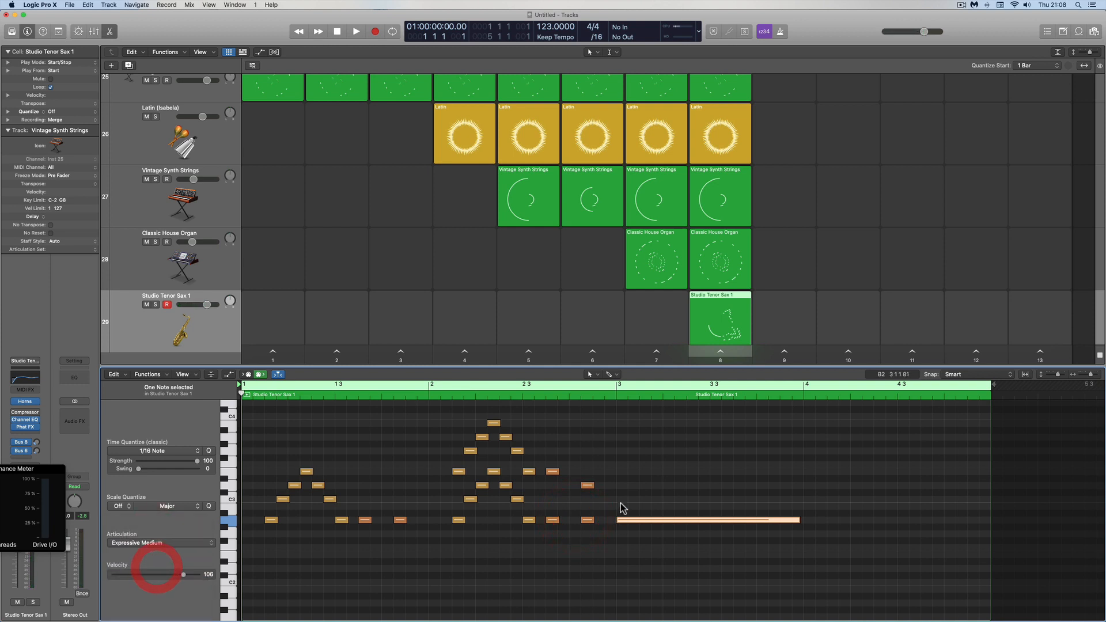
click(721, 352)
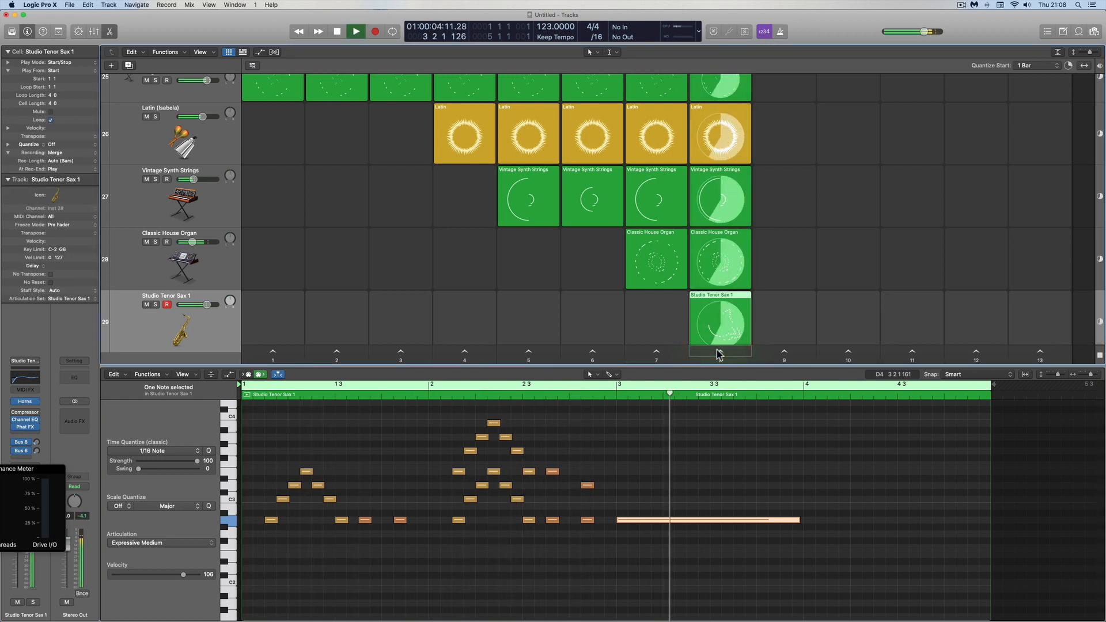
- Pencil in a second long note at D3 from the start of bar 3 and move it up to E3
right_click(623, 478)
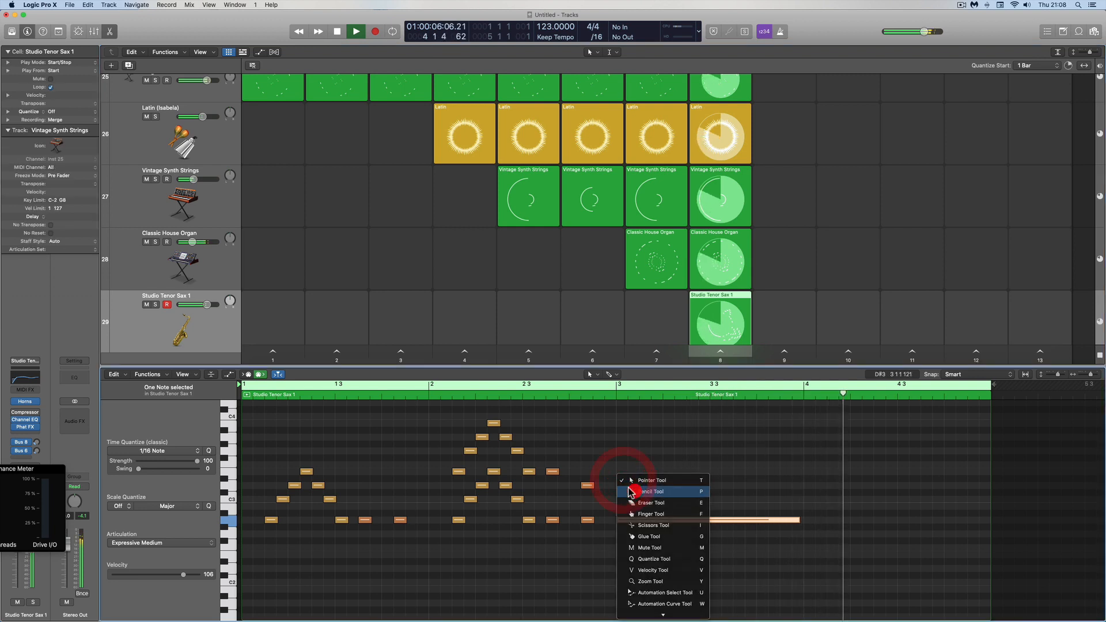
click(652, 491)
click(620, 486)
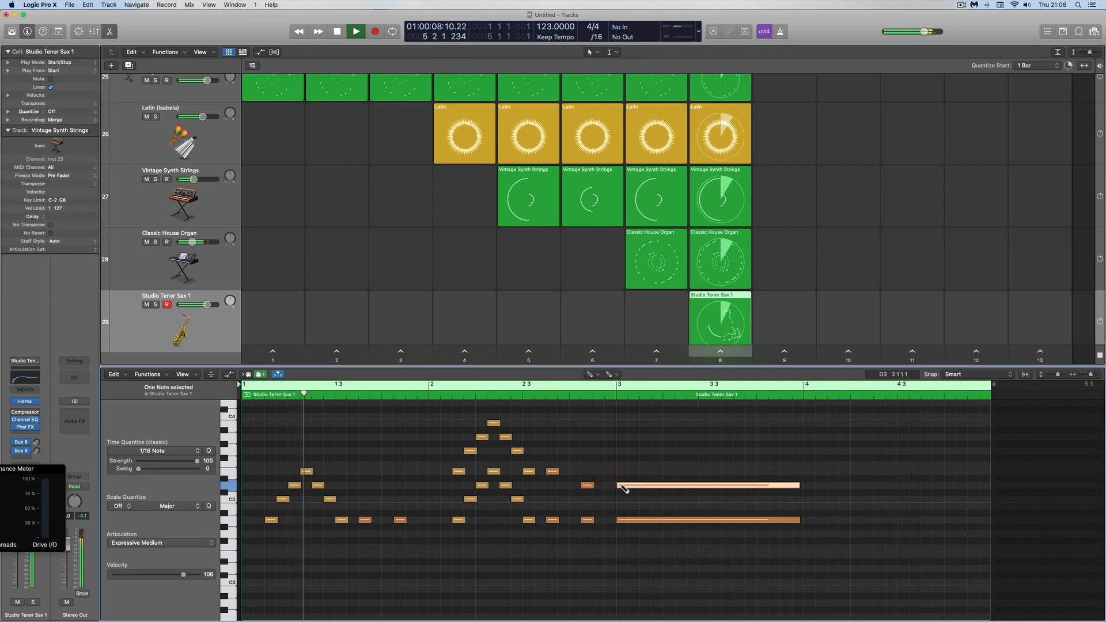
right_click(662, 455)
click(662, 456)
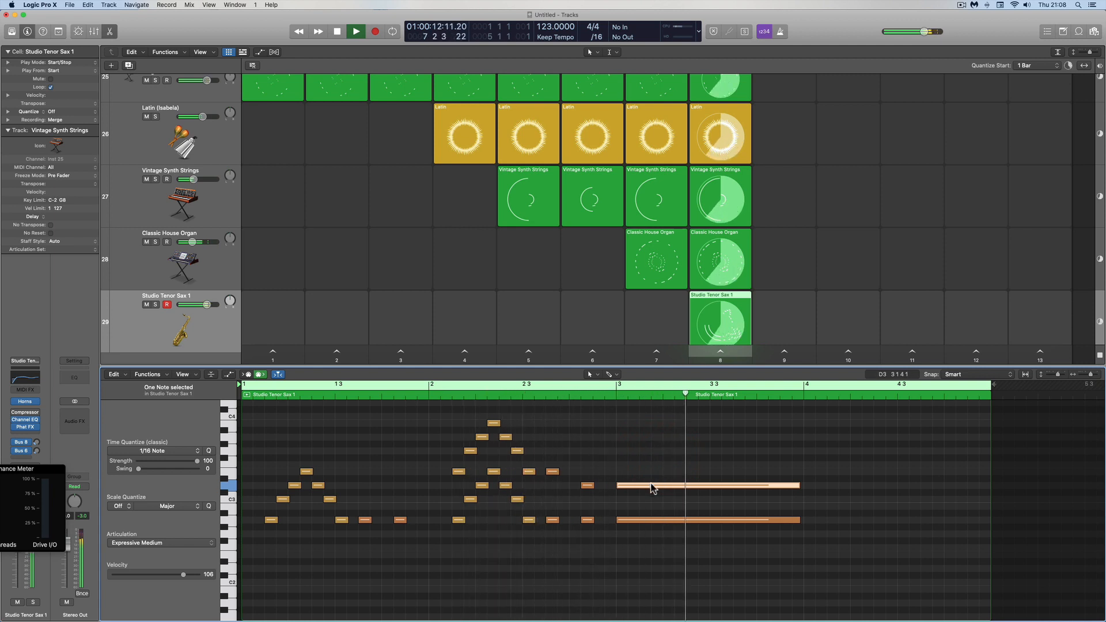
drag(654, 486, 651, 472)
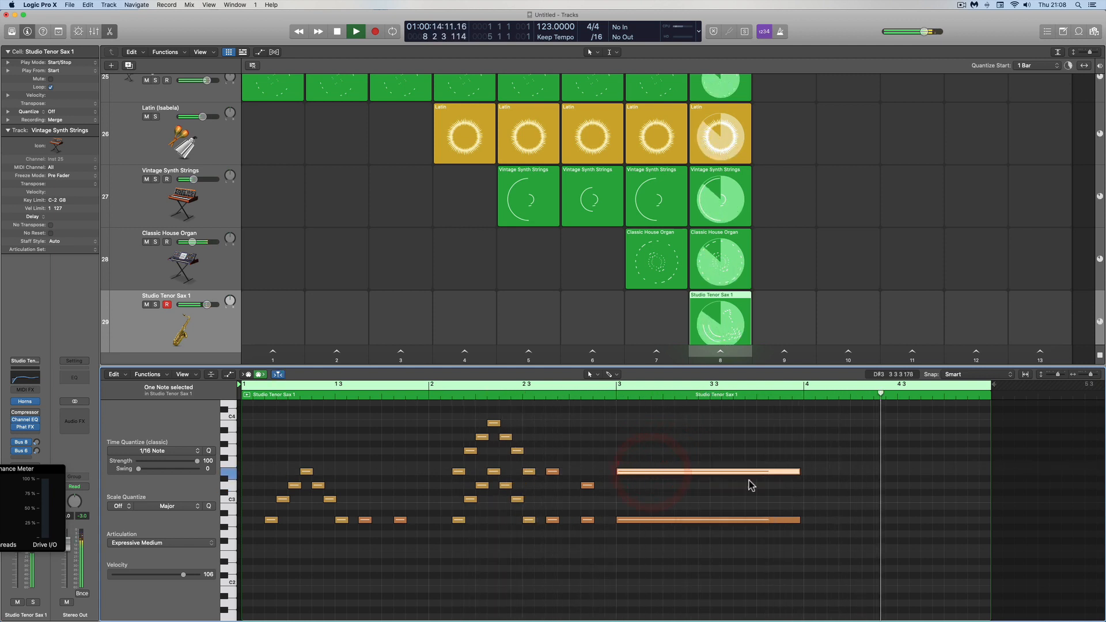
- Pencil in an E3 note and an A2 note, each about one beat long, at the start of bar 4
right_click(817, 488)
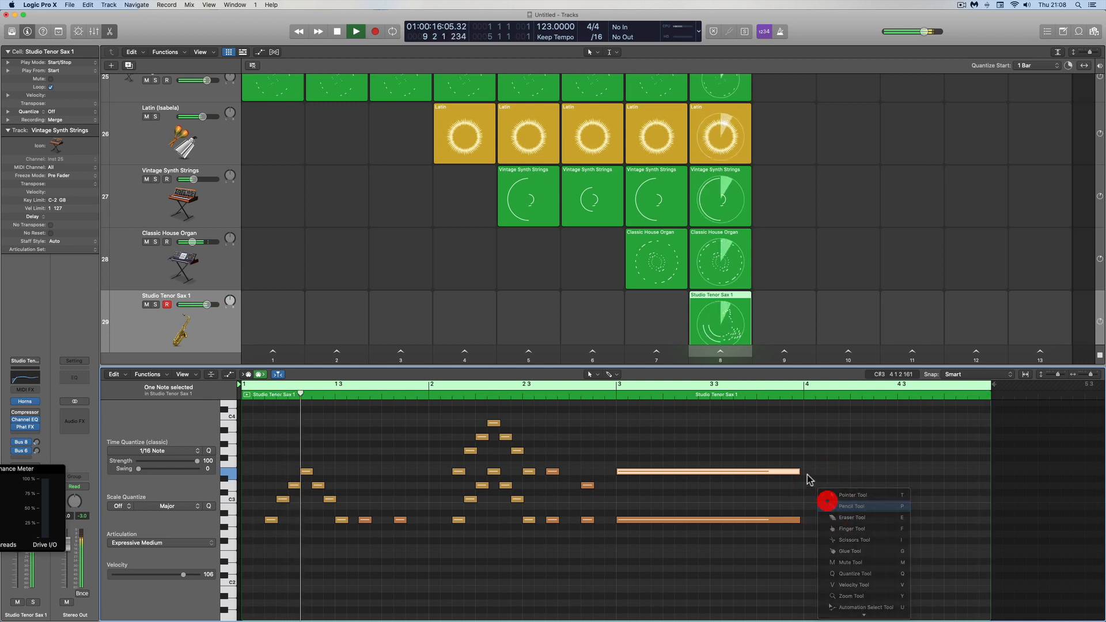
click(833, 507)
click(807, 472)
drag(983, 472, 850, 472)
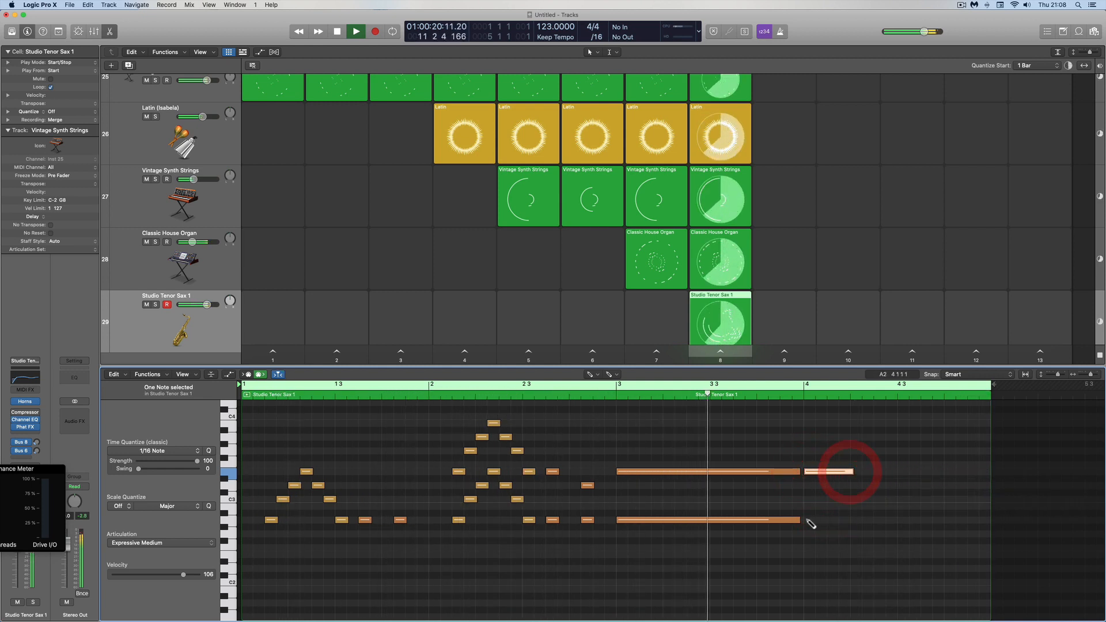
right_click(808, 521)
click(813, 492)
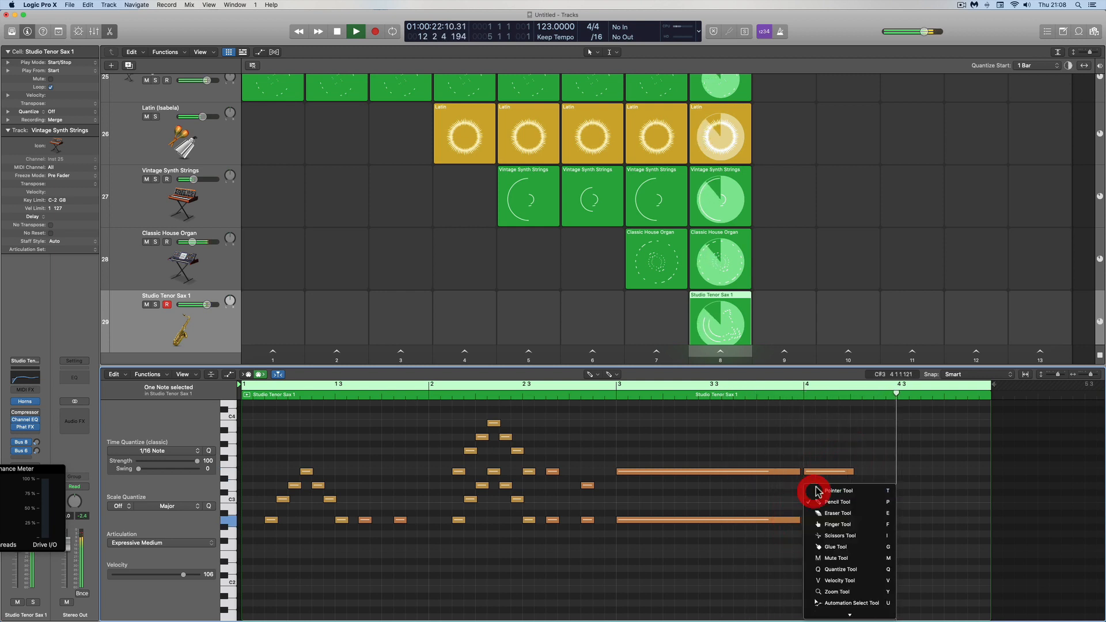
- Try Fall Short on bar 4's two notes, settle on the Fall Medium articulation, and set their velocity to 110
drag(819, 447, 809, 540)
click(152, 543)
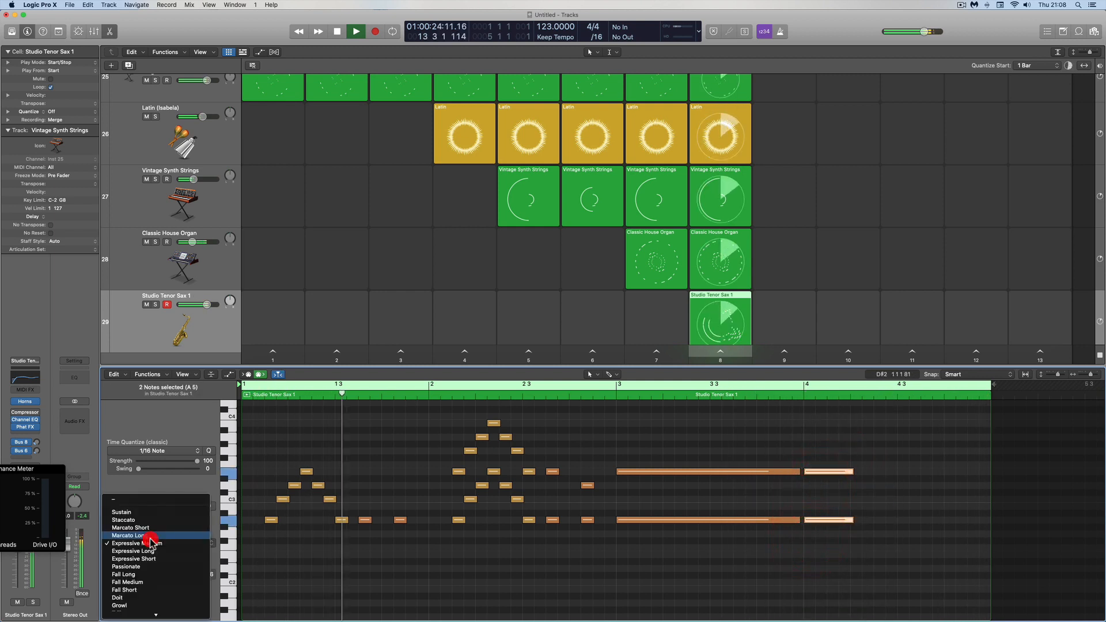
click(135, 590)
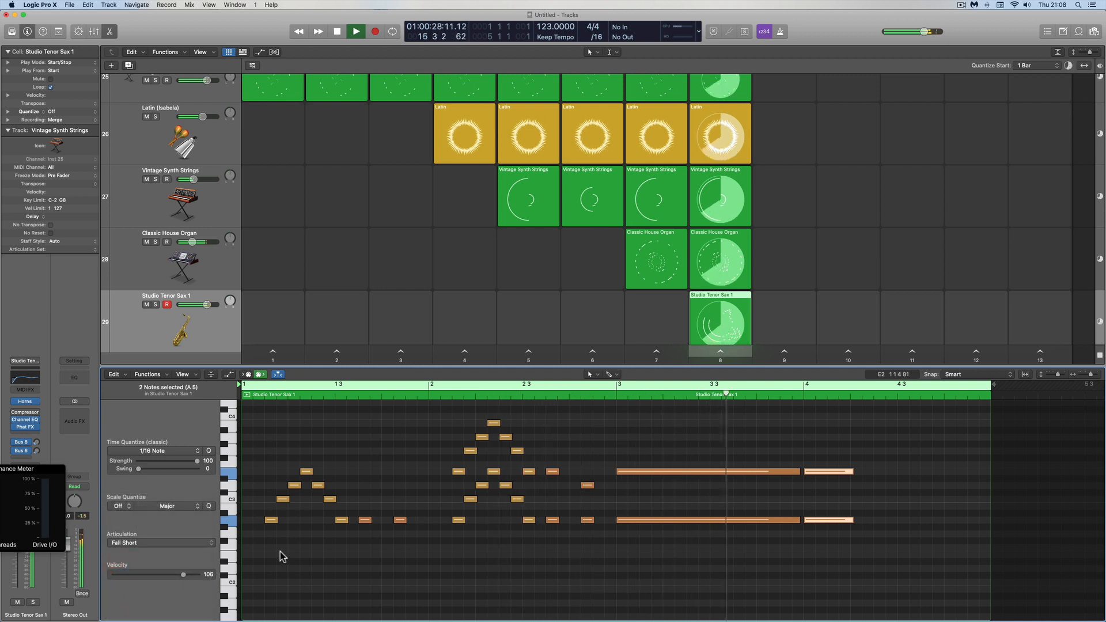
click(167, 543)
click(137, 537)
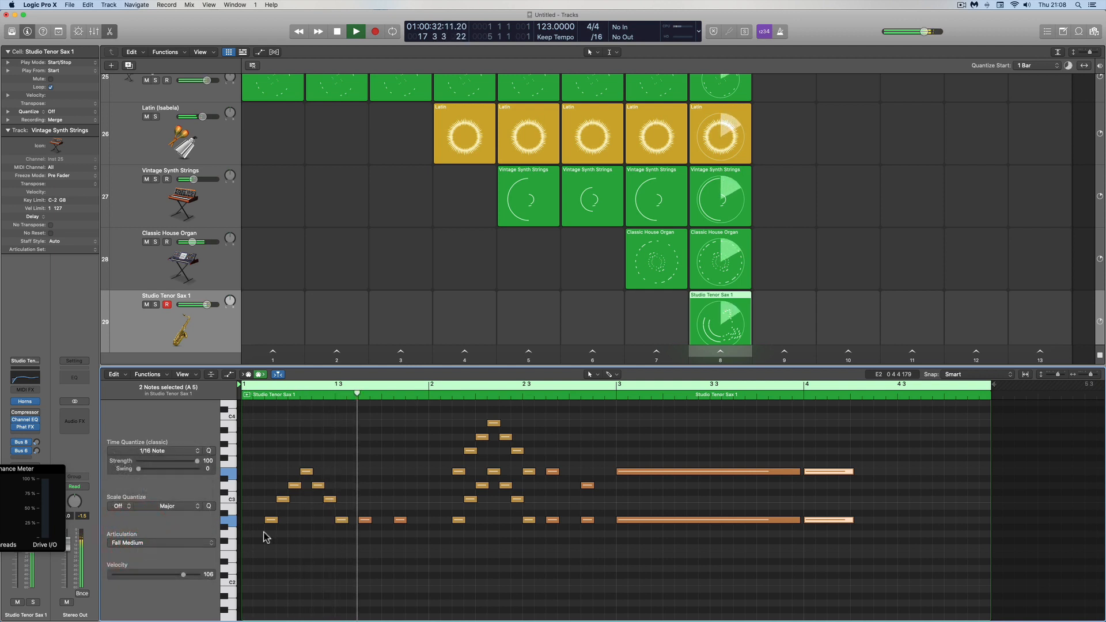
click(187, 574)
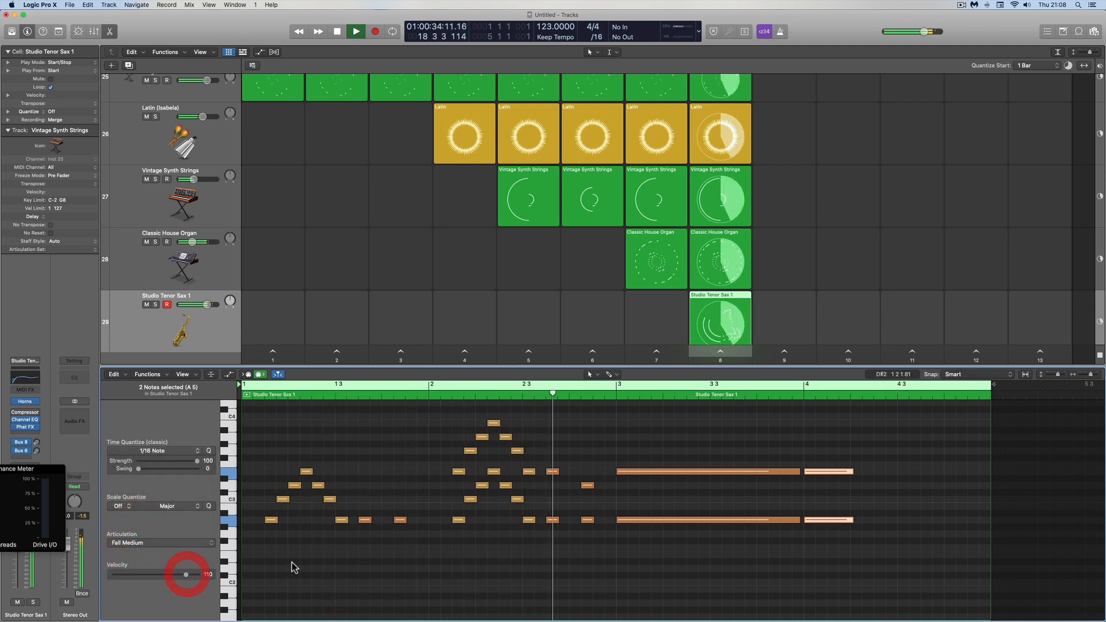
- Lower the velocity of bar 3's two long notes to 77 and the Studio Tenor Sax 1 track volume to about -2.8 dB
click(639, 472)
shift+click(667, 521)
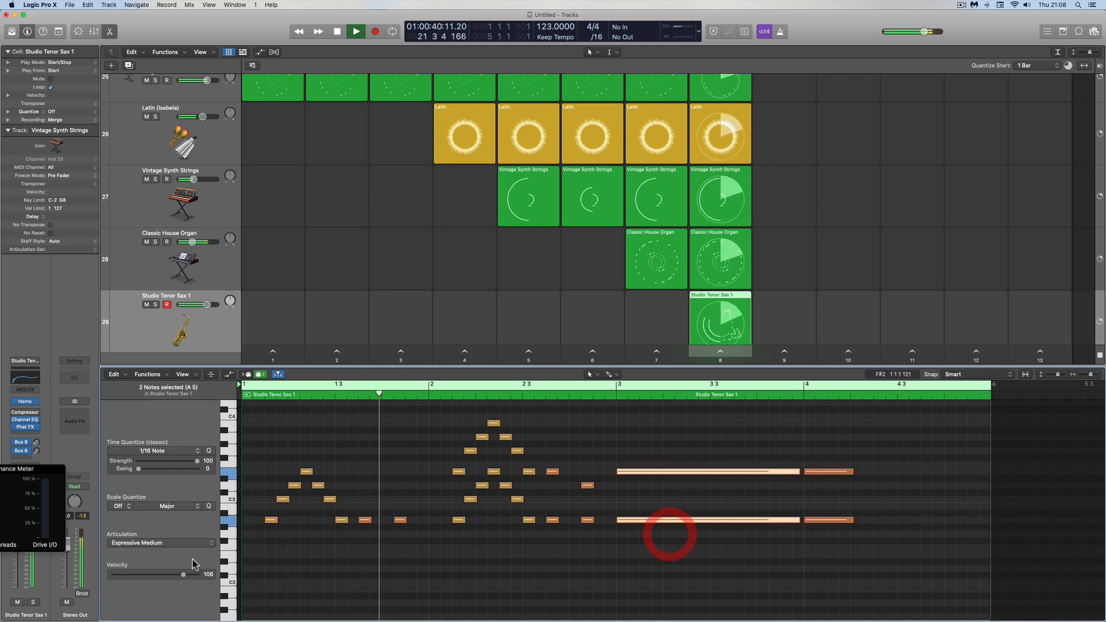
click(177, 575)
drag(177, 575, 173, 576)
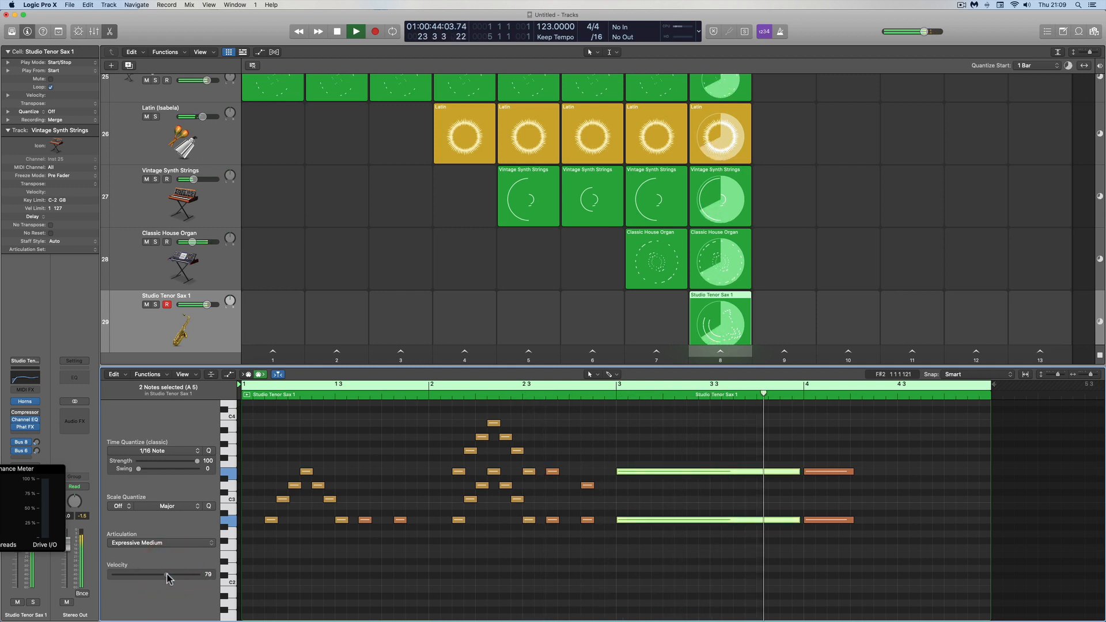
drag(170, 575, 164, 575)
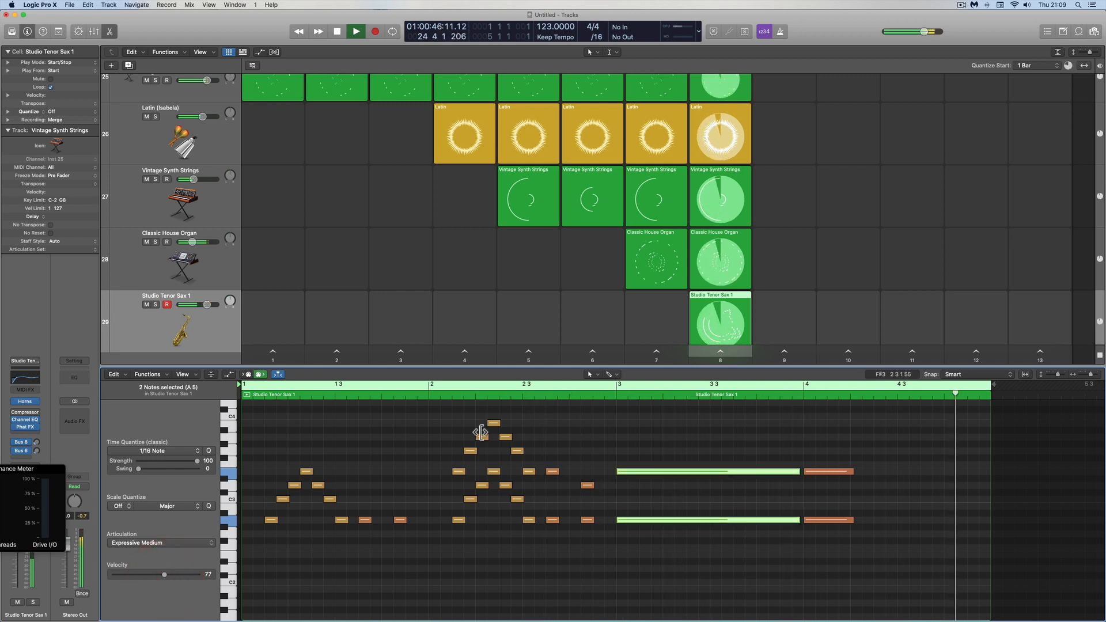
click(206, 304)
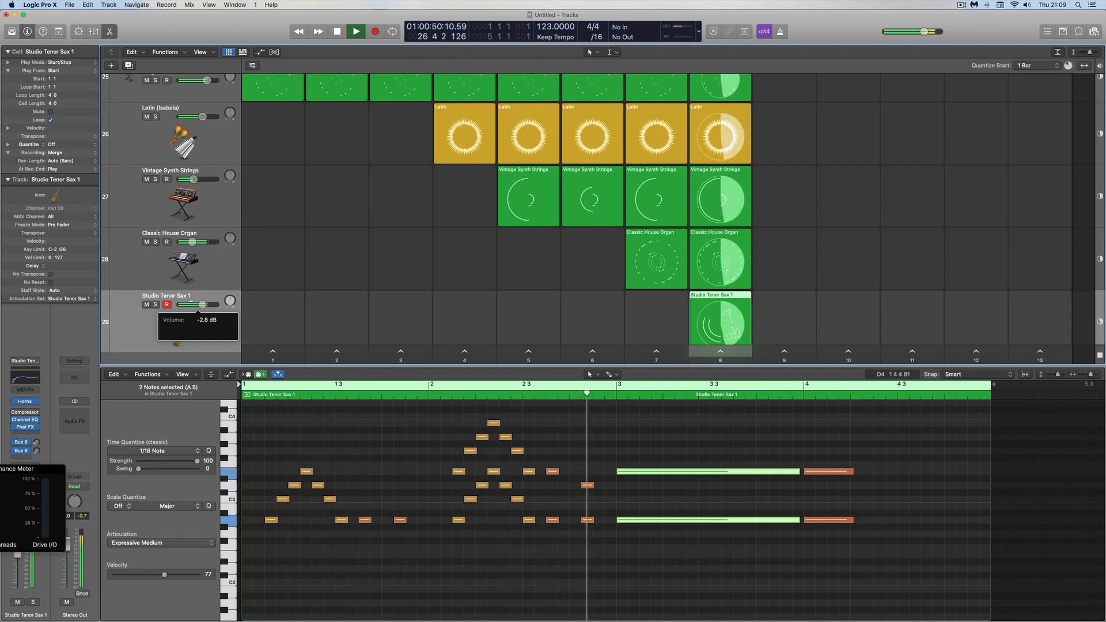
drag(201, 305, 202, 304)
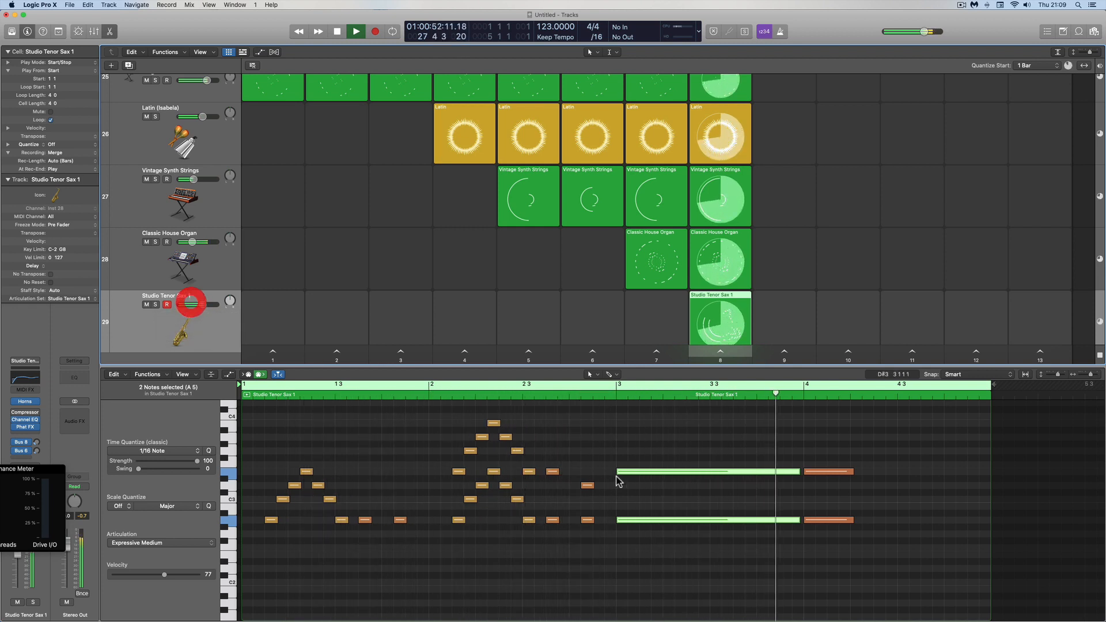
- Try bar 3's upper long note at G3, return it to E3, and set its velocity to 82
drag(655, 471, 656, 455)
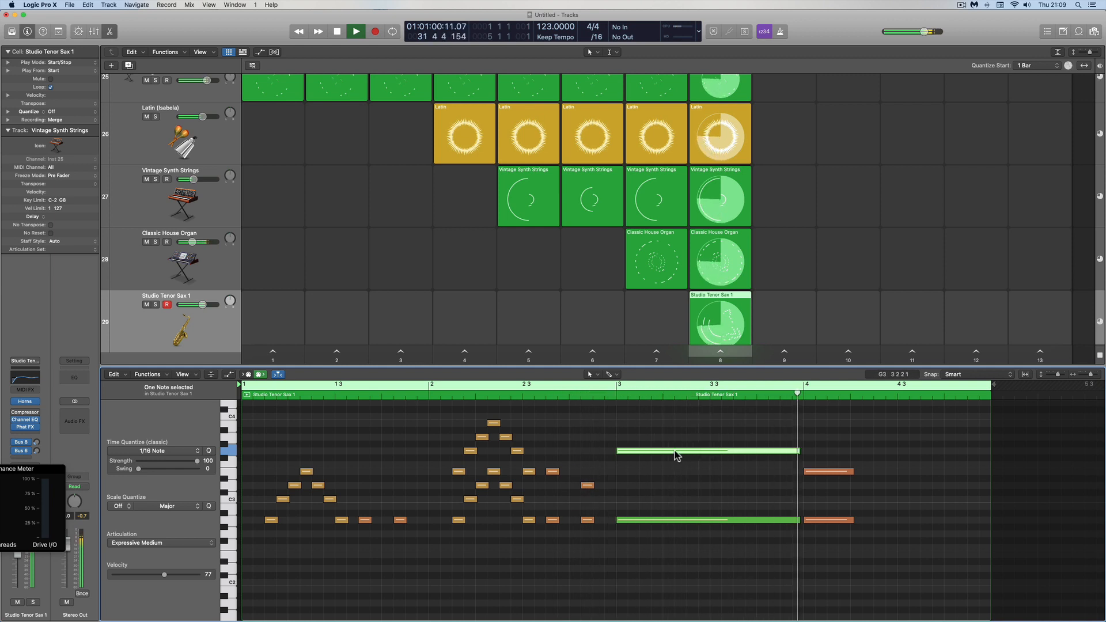
mouse_move(677, 455)
mouse_down()
mouse_move(675, 479)
mouse_move(673, 469)
mouse_up()
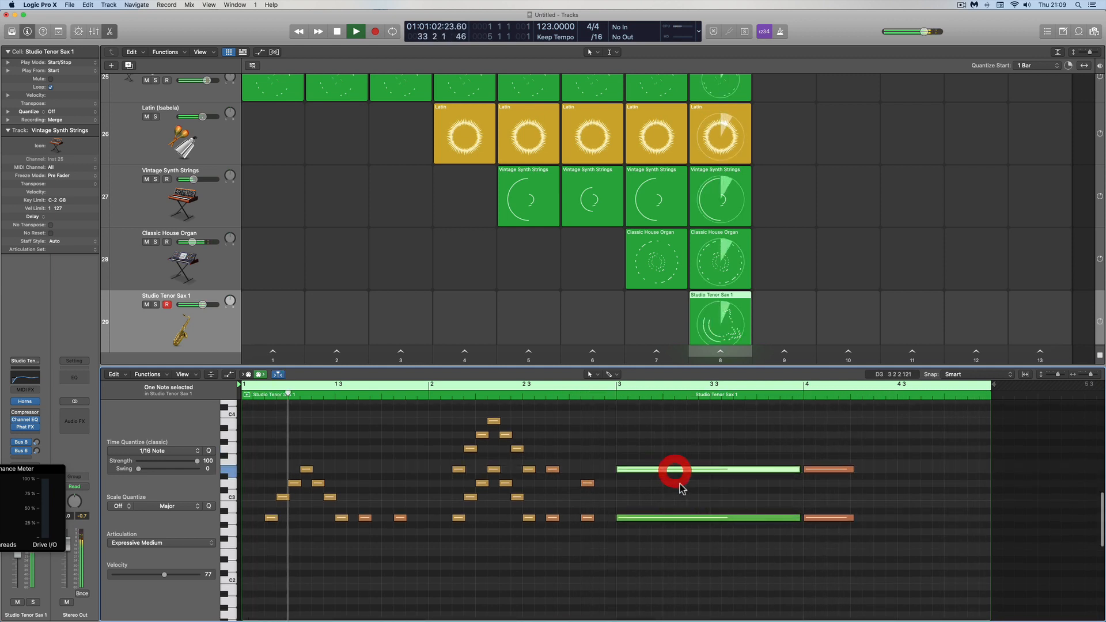
drag(165, 580, 168, 577)
click(168, 576)
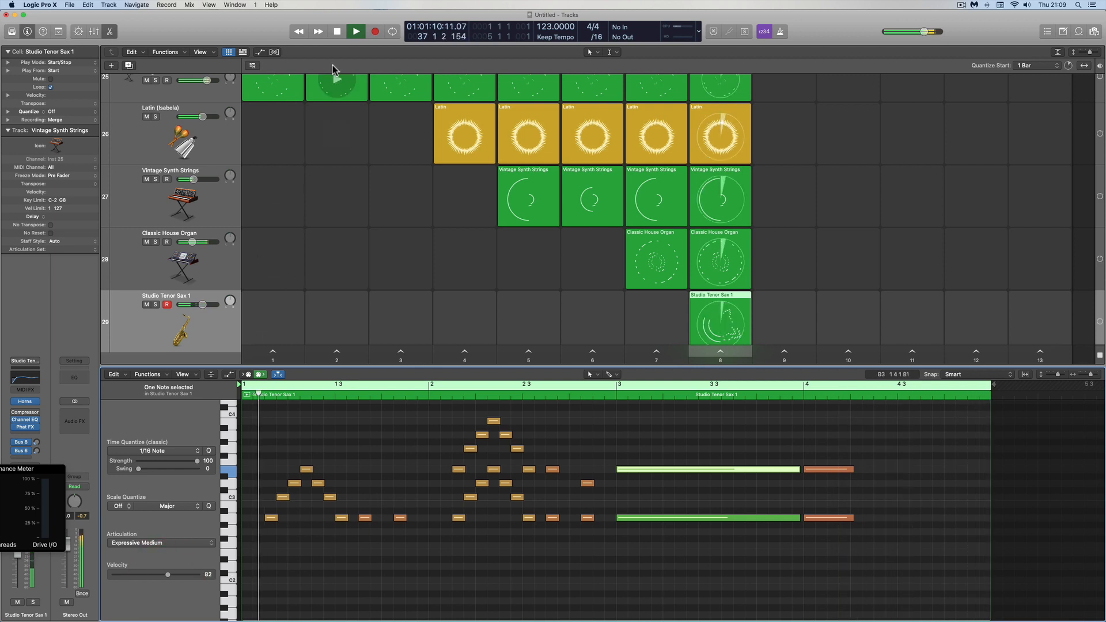
- Stop playback, close the piano roll, and reset the cells so the whole Live Loops grid is ready to launch
click(338, 31)
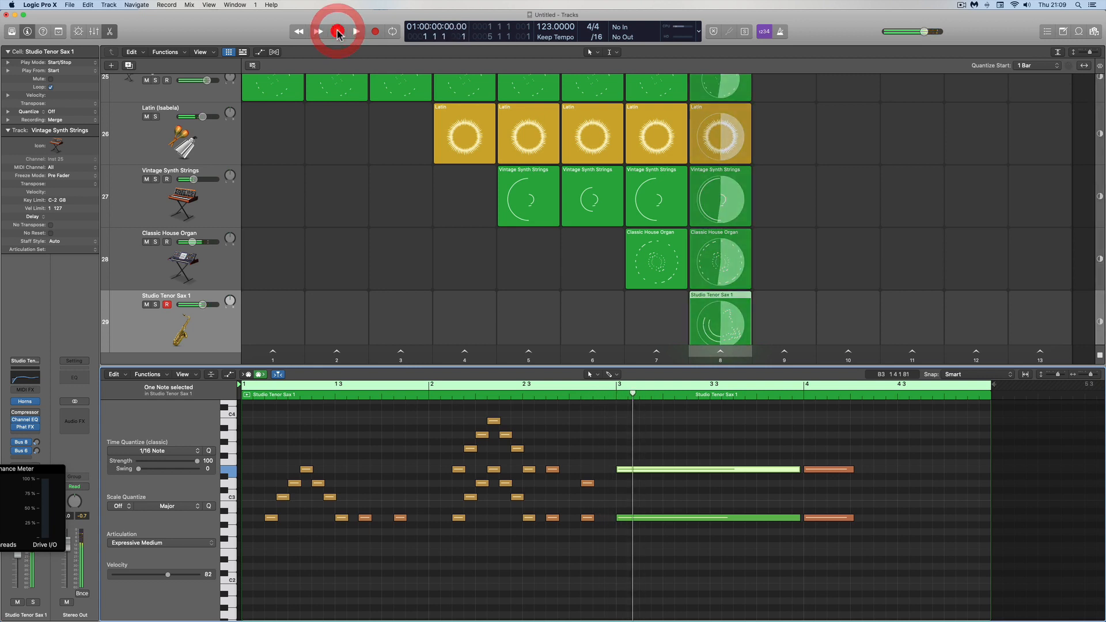
click(110, 31)
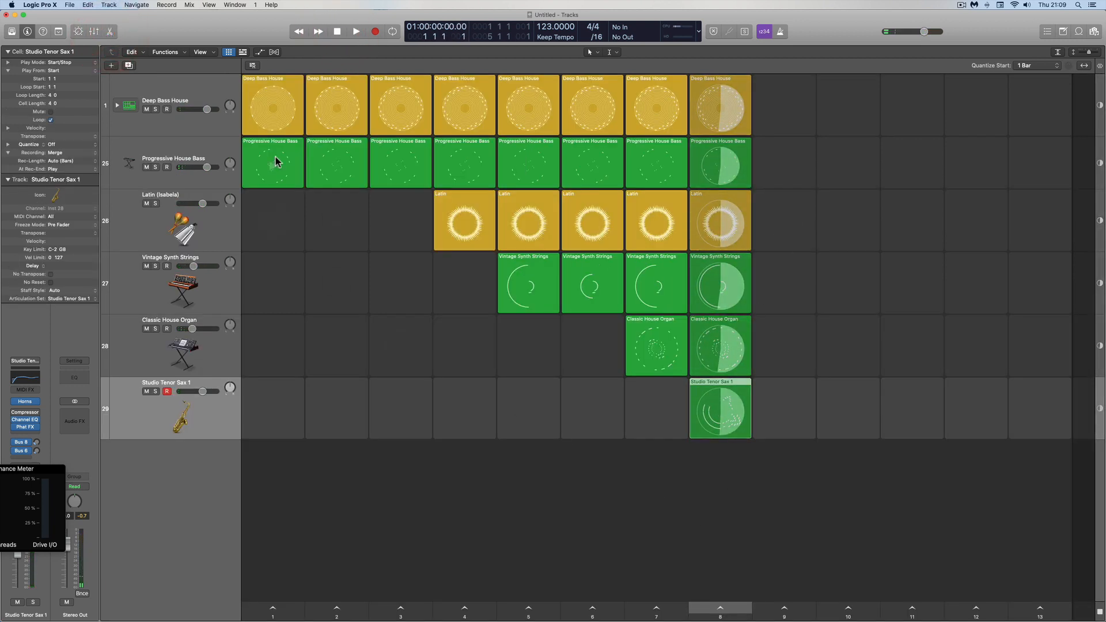
click(338, 32)
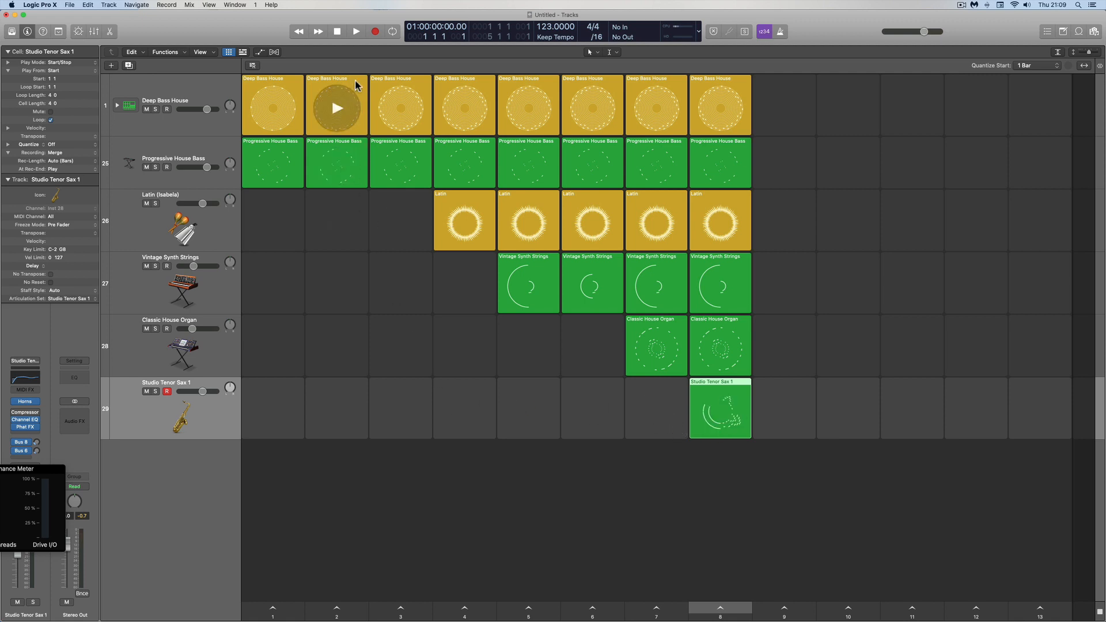
- Audition the arrangement by launching scene 1 followed by scene 2, and stop playback
click(272, 610)
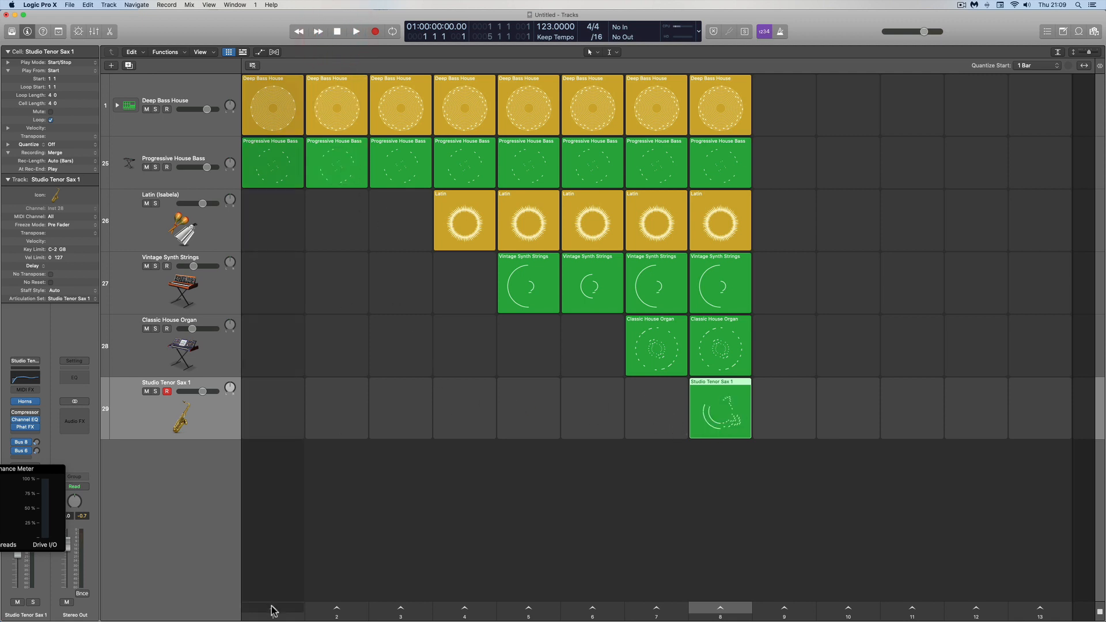
click(335, 611)
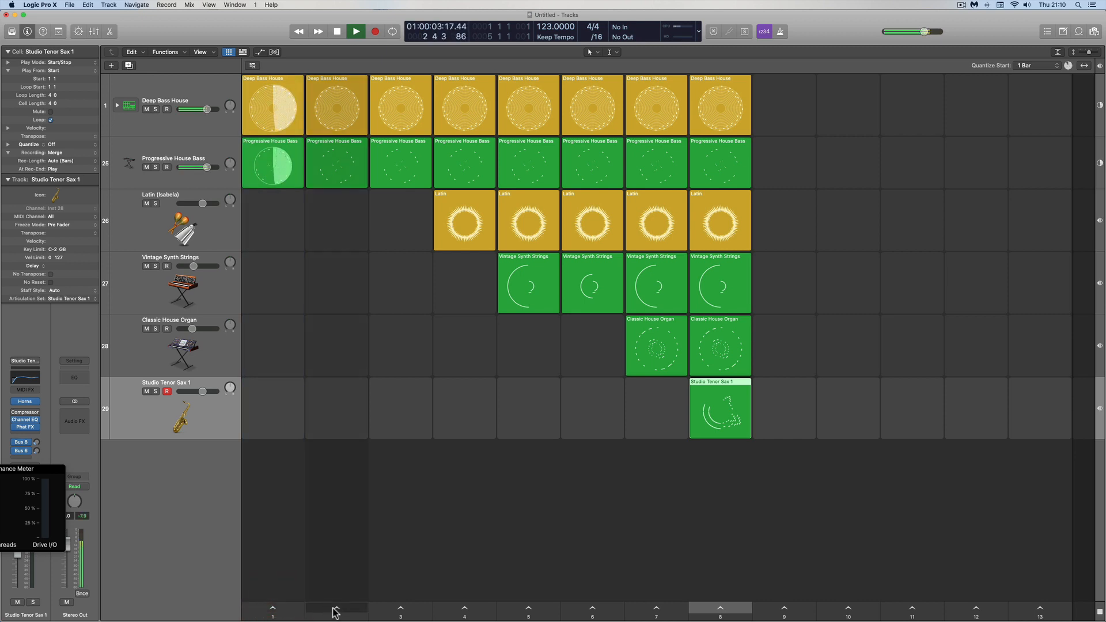
click(336, 32)
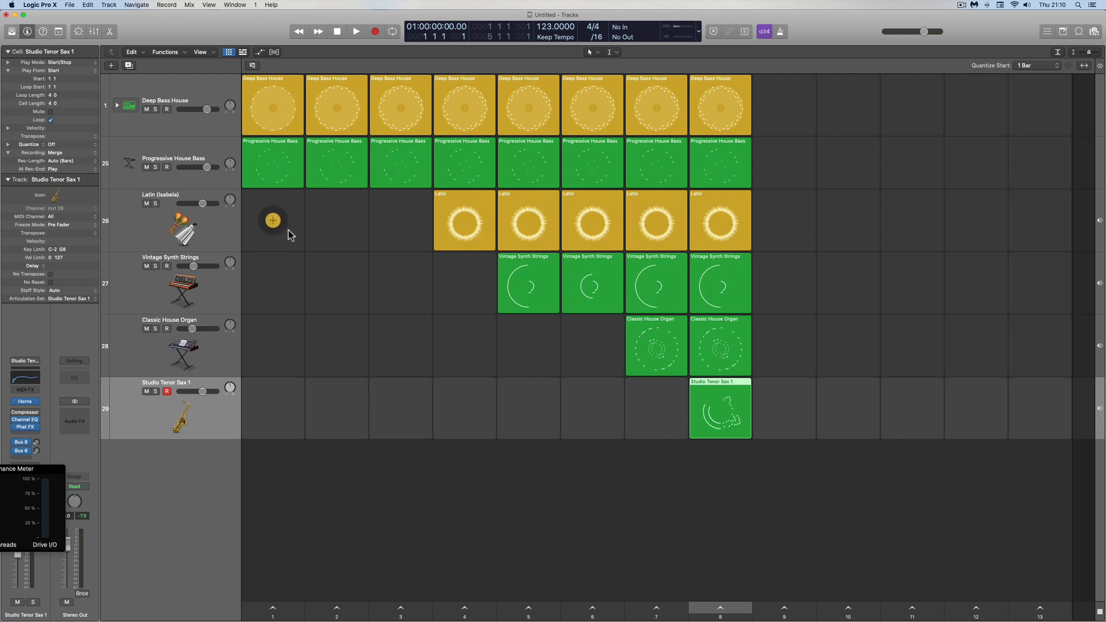
- Play scene 1 with scene 8's sax cell, bringing scene 7's Classic House Organ cell in and out twice before stopping playback
click(273, 609)
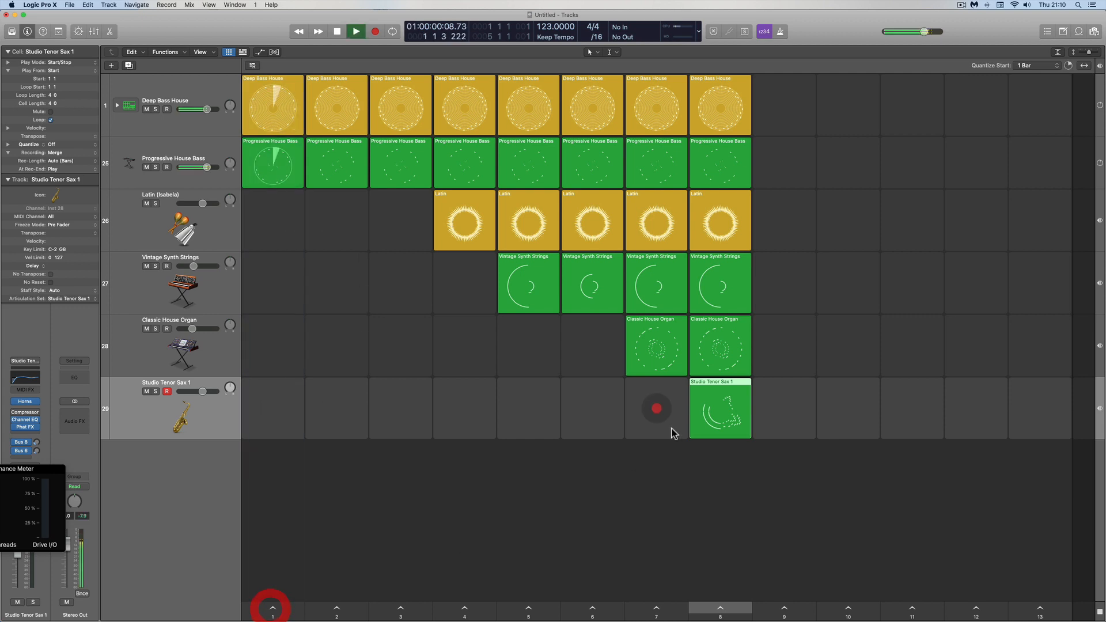
click(720, 414)
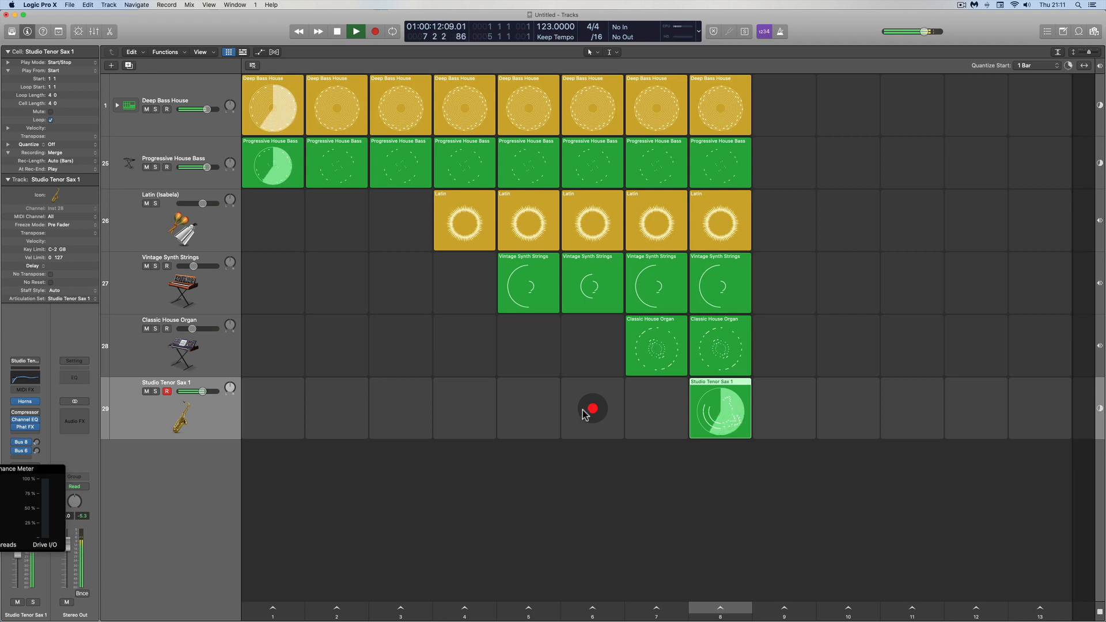
click(658, 350)
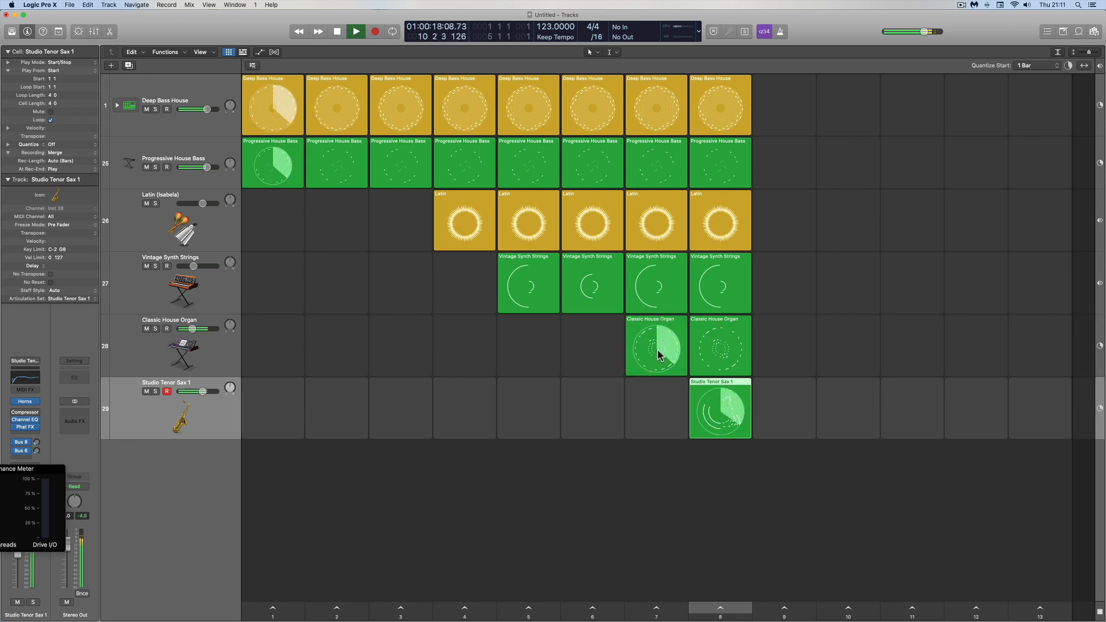
click(658, 352)
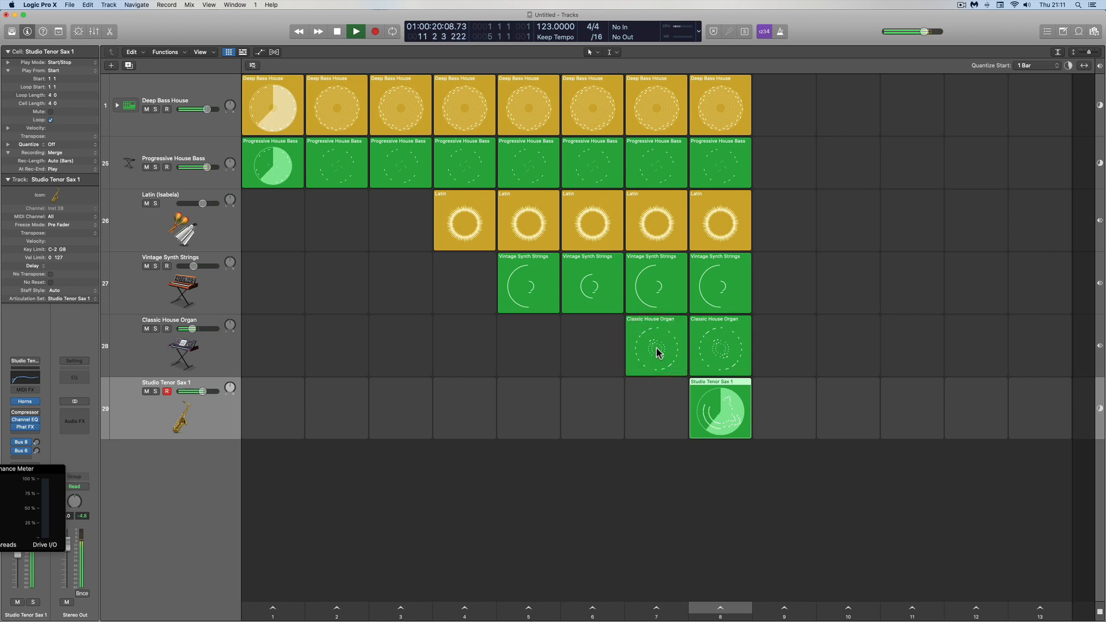
click(659, 352)
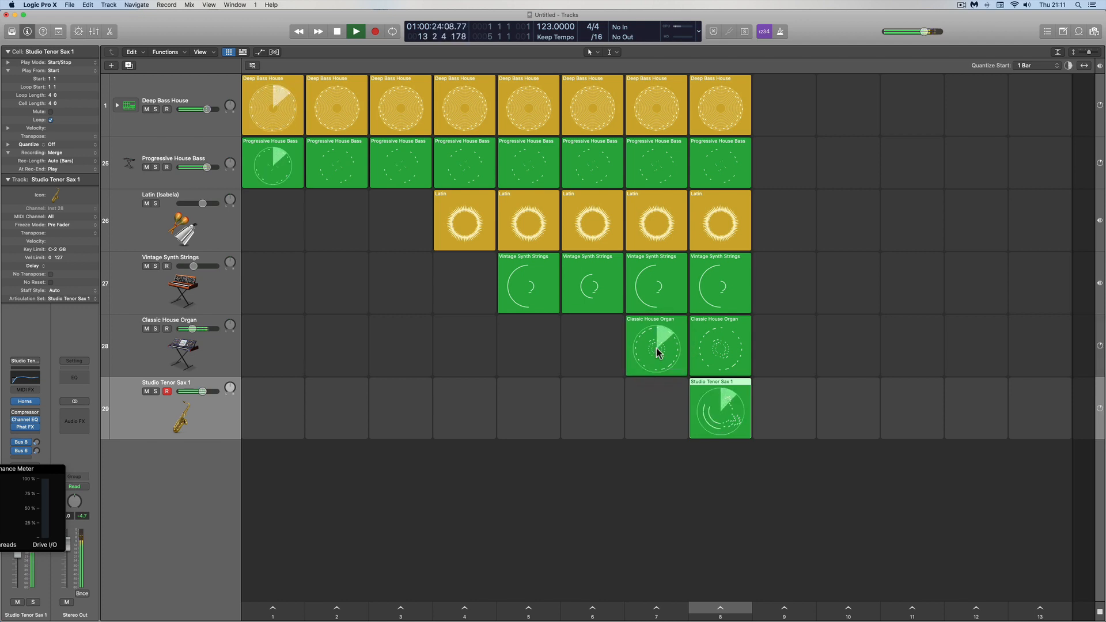
click(658, 351)
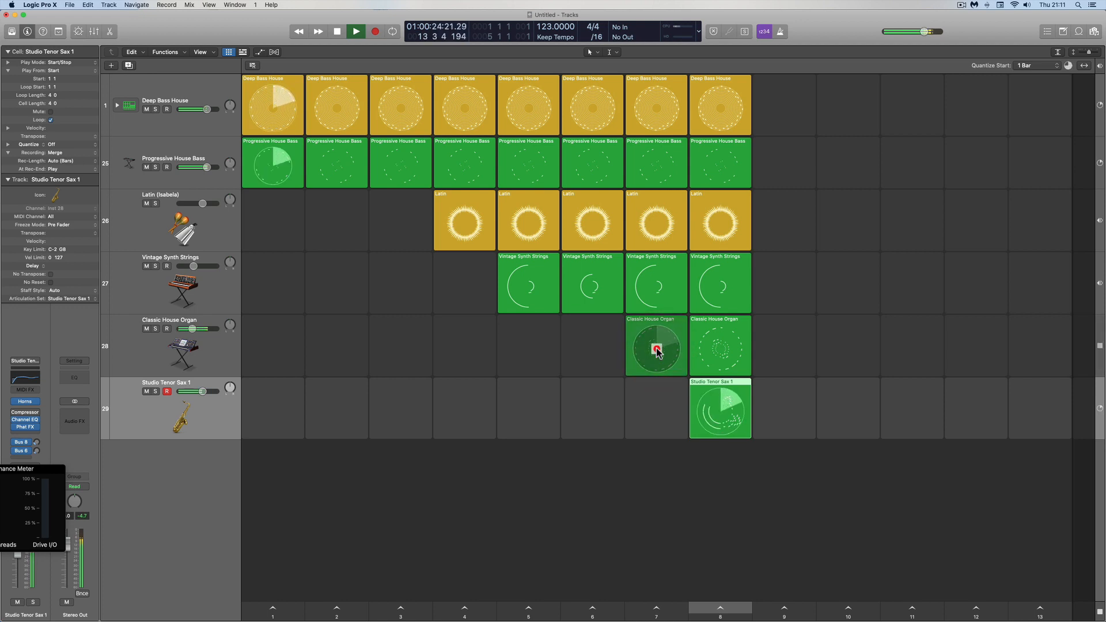
click(335, 31)
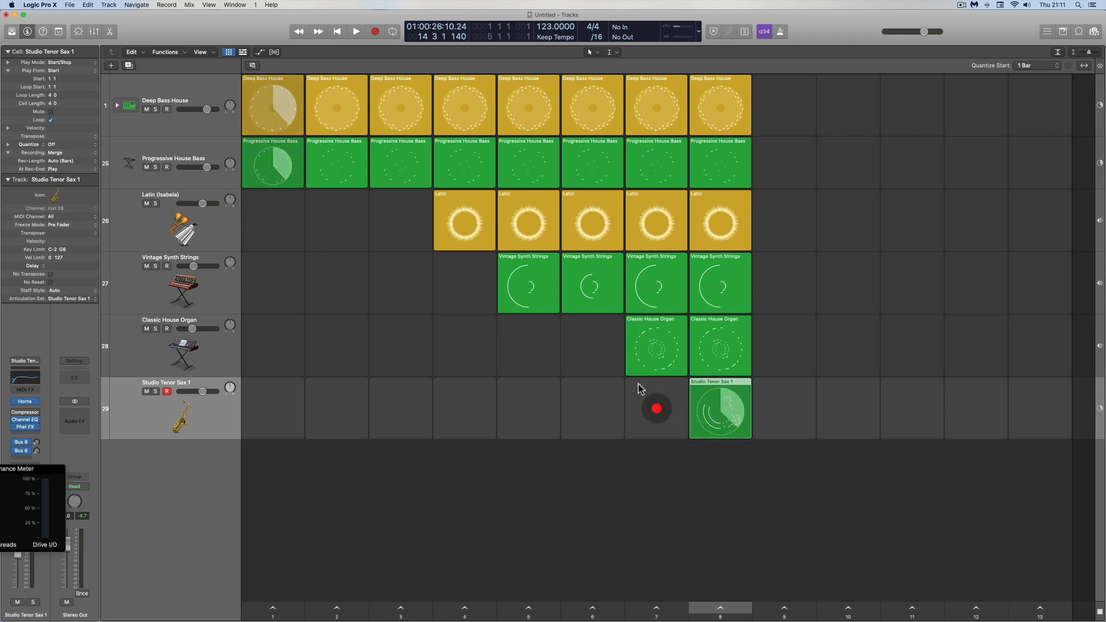
click(333, 32)
- Play scene 1 again, launching scene 8's sax cell over it and stopping that cell
click(275, 609)
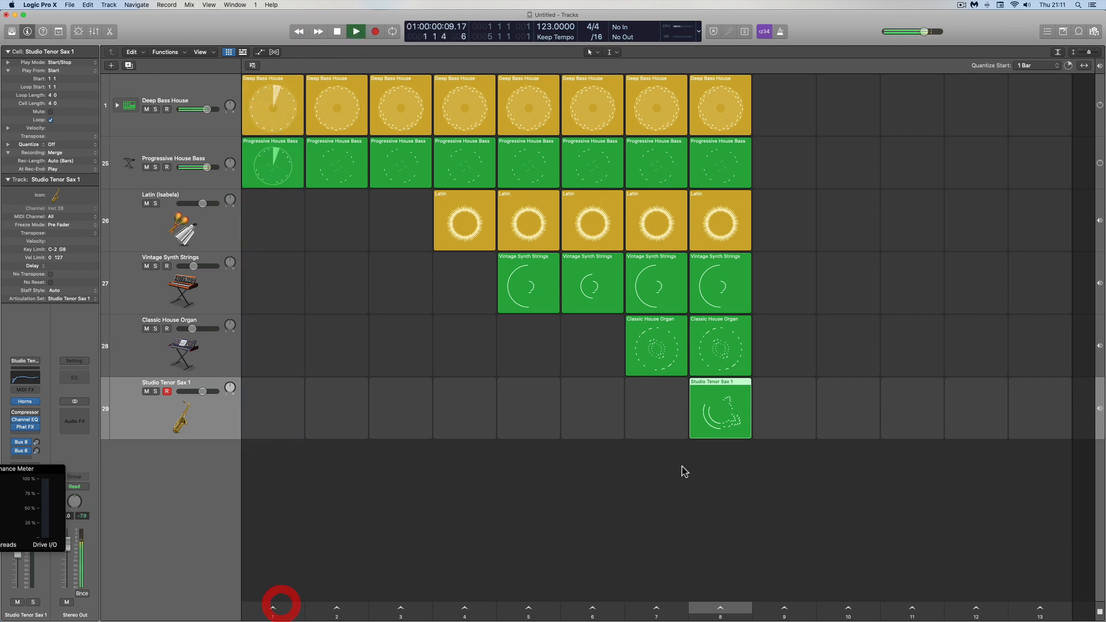
click(720, 413)
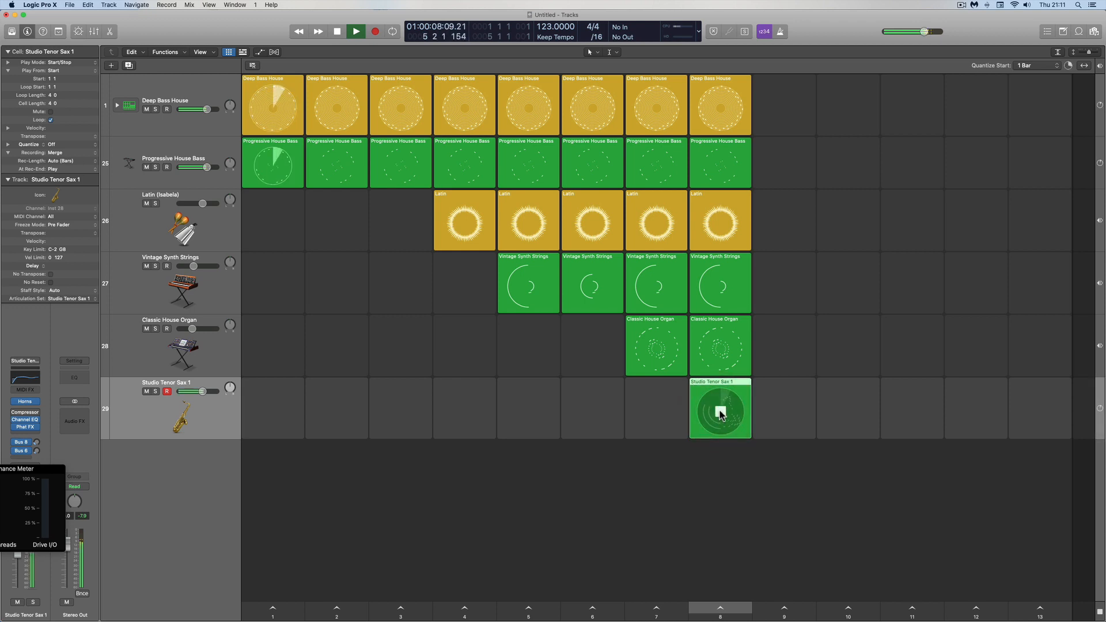
click(721, 413)
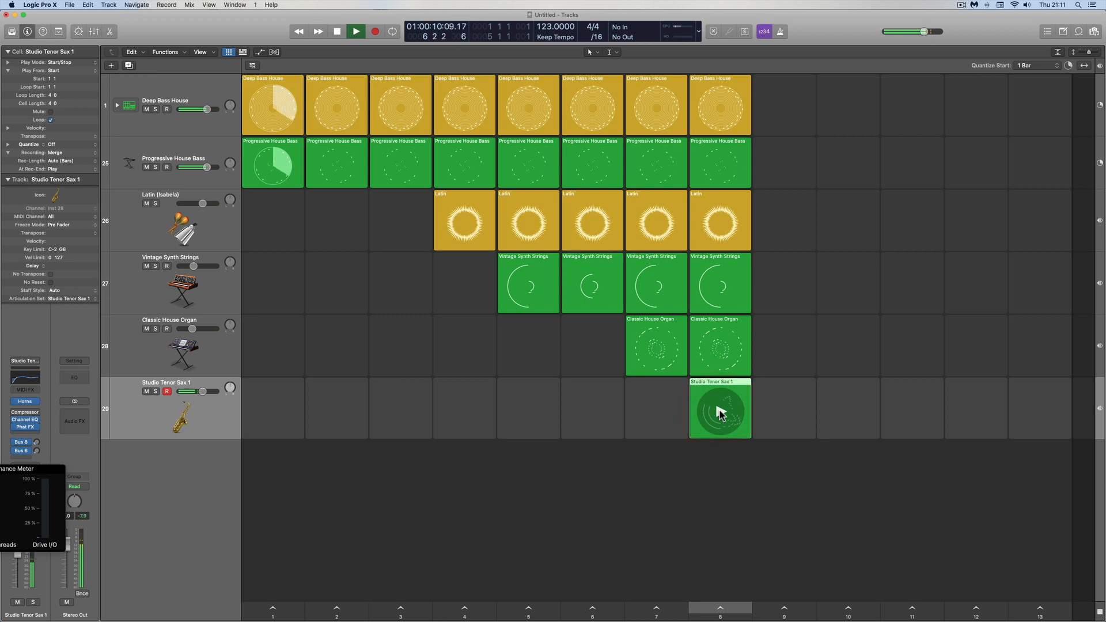
- Bring scene 8's sax cell in and out repeatedly over the playing scene 1, and stop playback
click(721, 413)
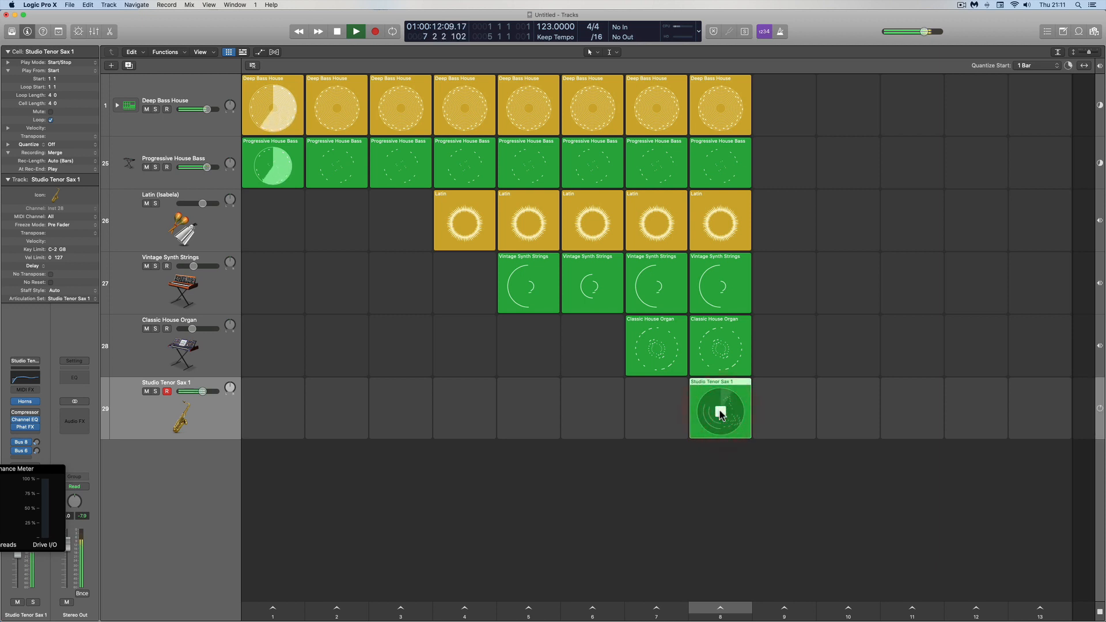
click(721, 413)
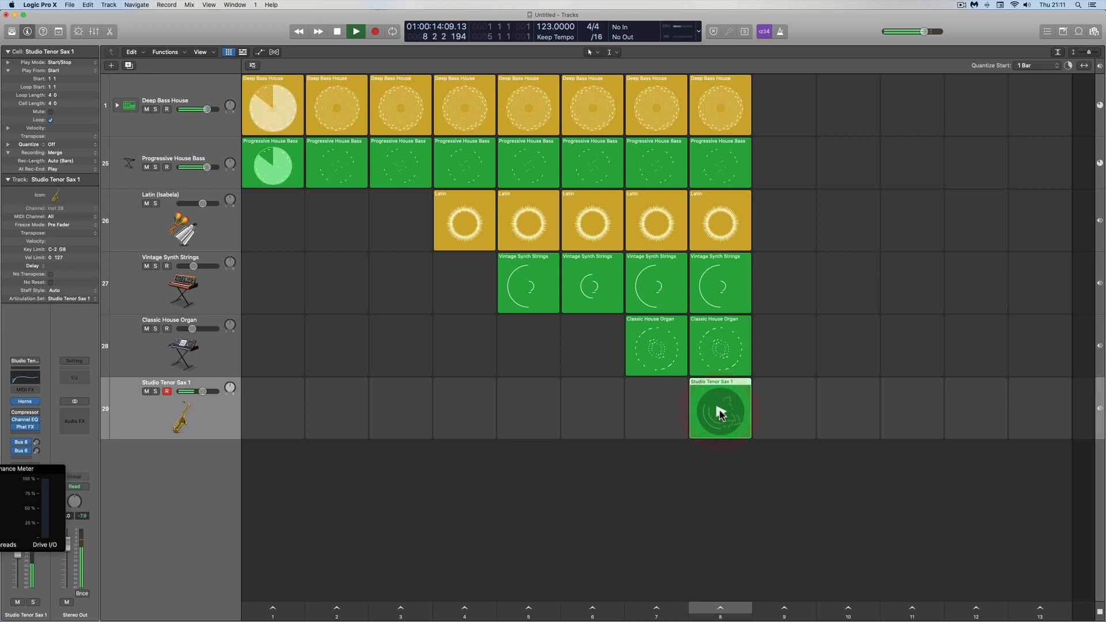
click(721, 414)
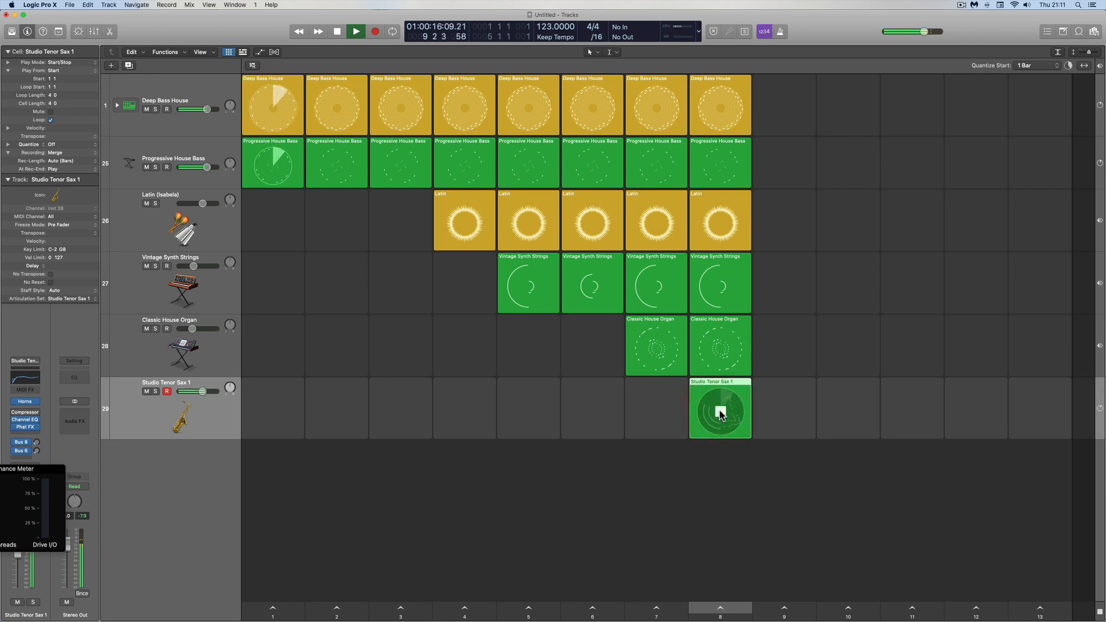
click(721, 413)
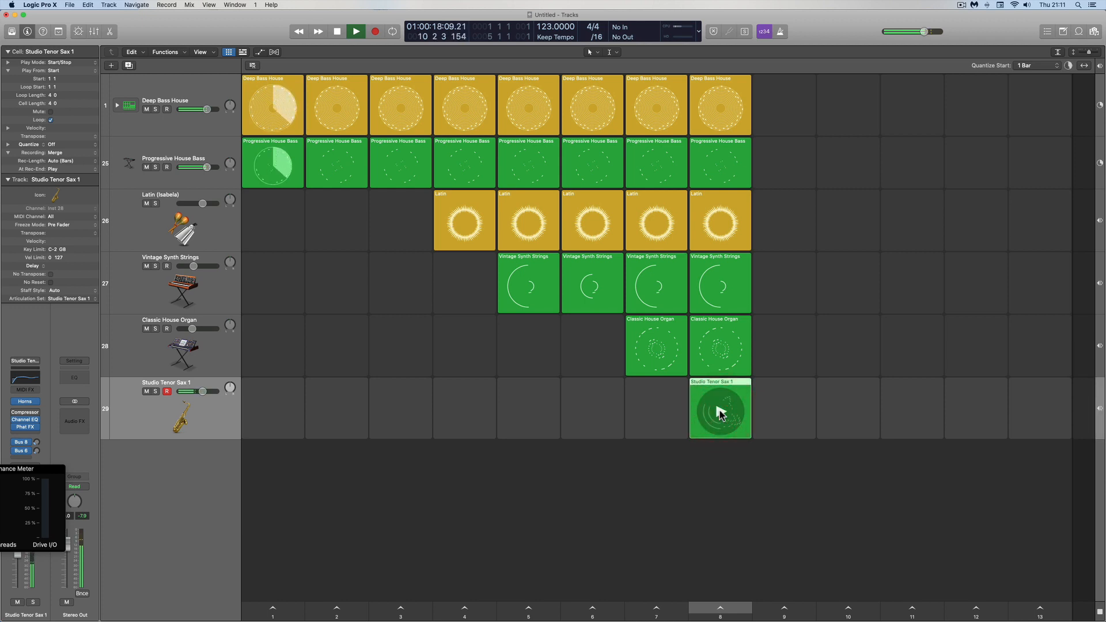
click(721, 413)
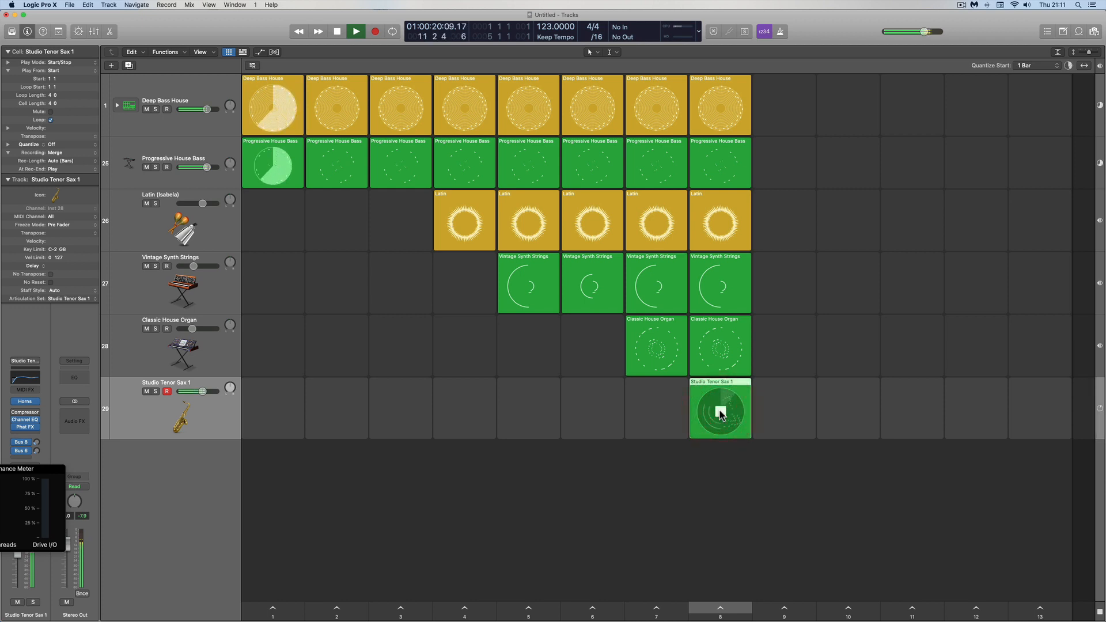
click(721, 413)
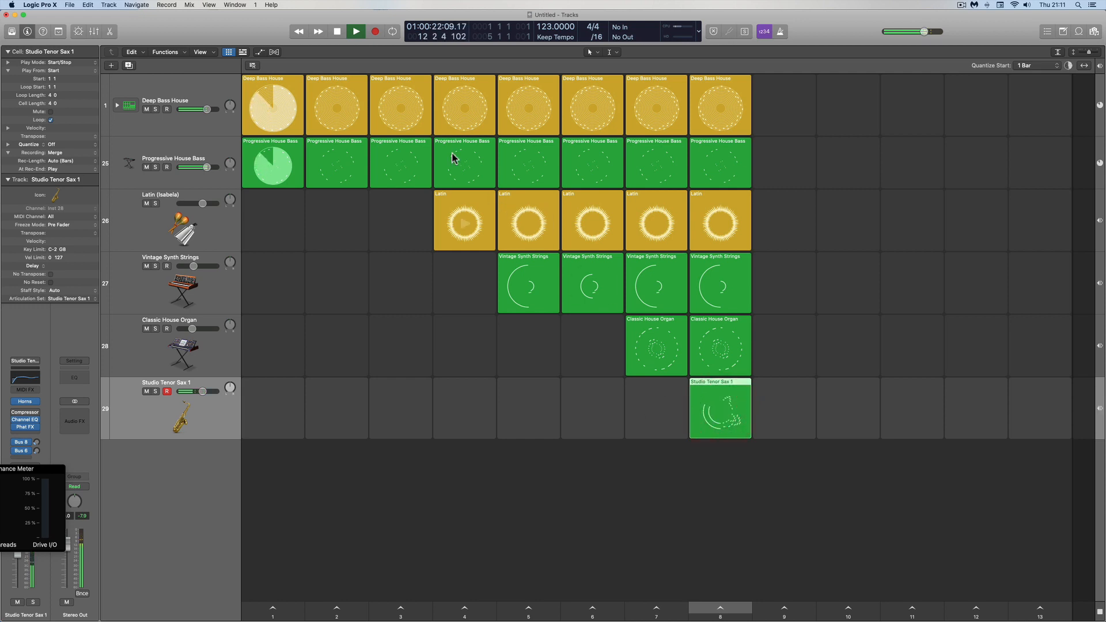
click(337, 33)
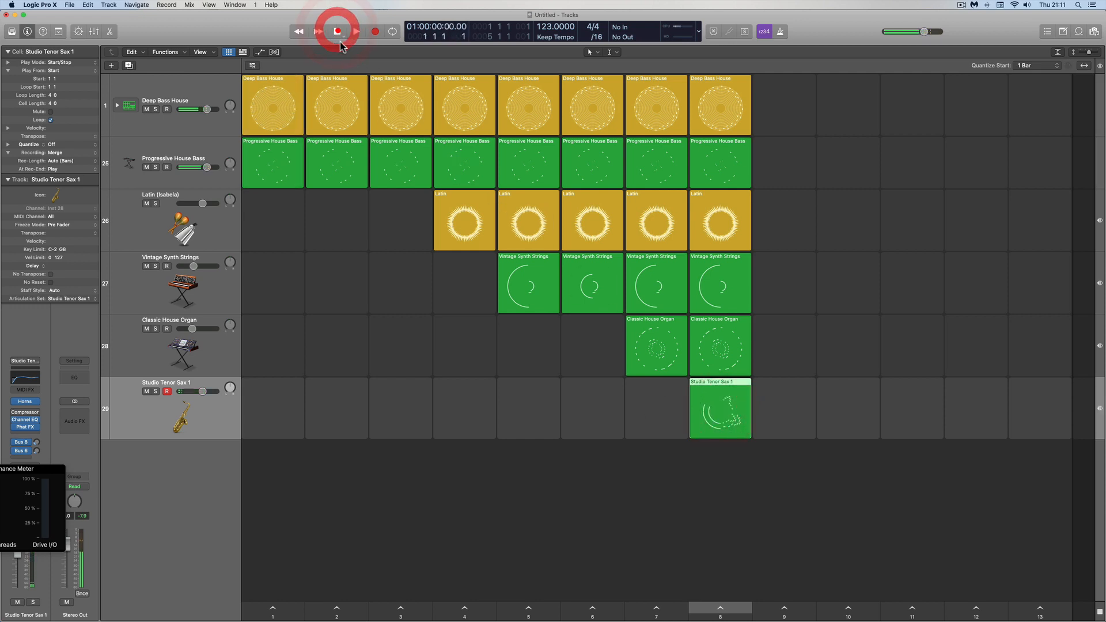
click(337, 33)
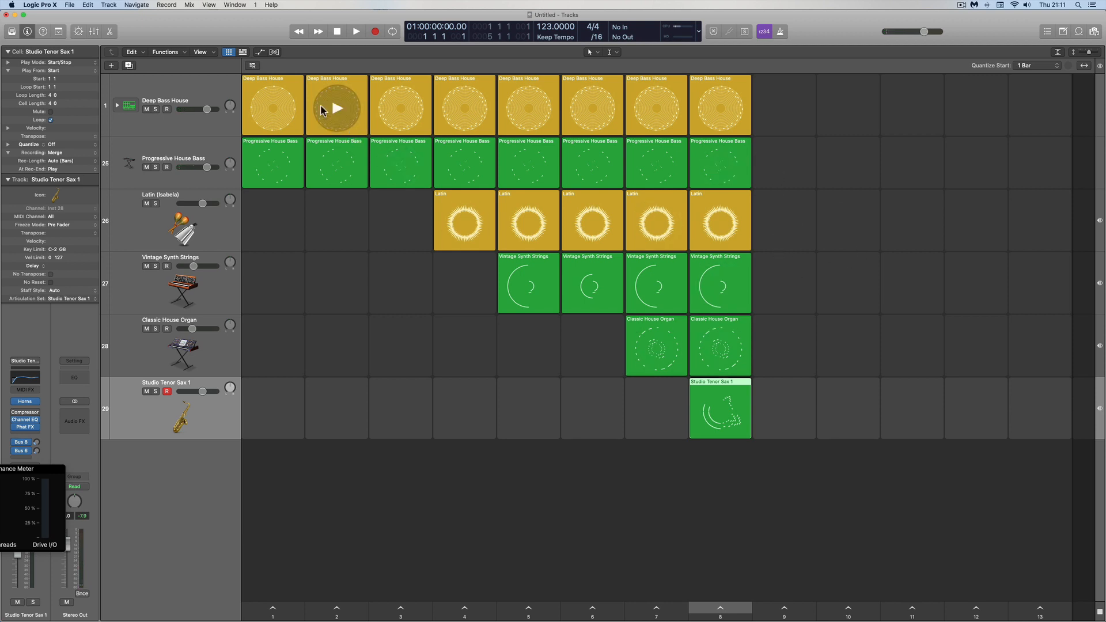
- Show the Tracks area beside the Live Loops grid and enable performance recording
click(243, 52)
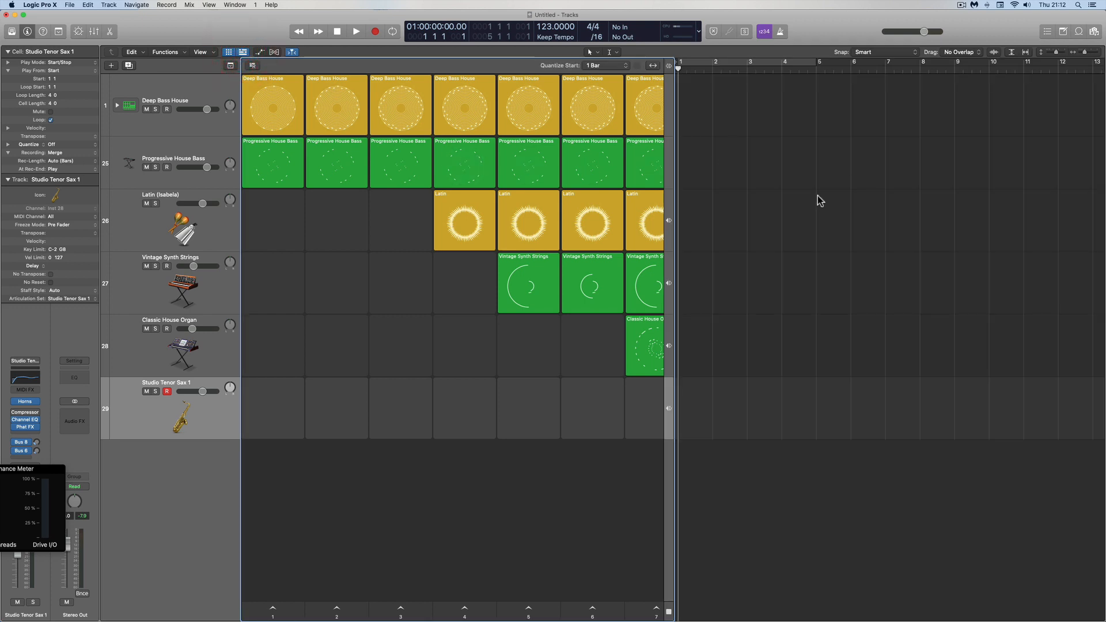
click(250, 66)
click(253, 67)
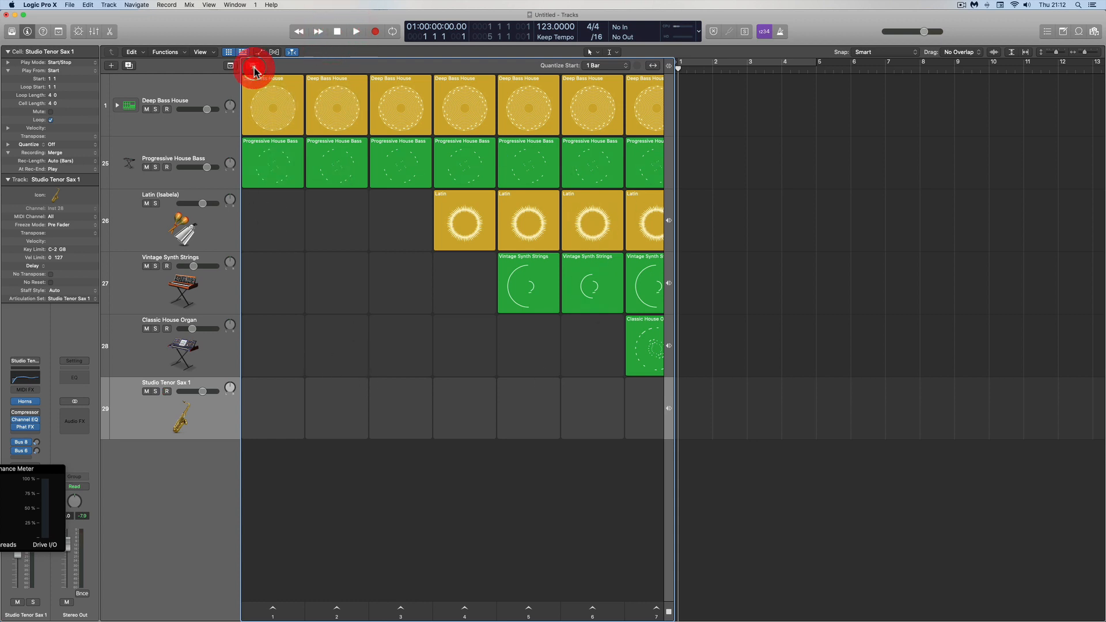
- Queue scene 1 and start recording the Live Loops performance into the Tracks area
right_click(273, 610)
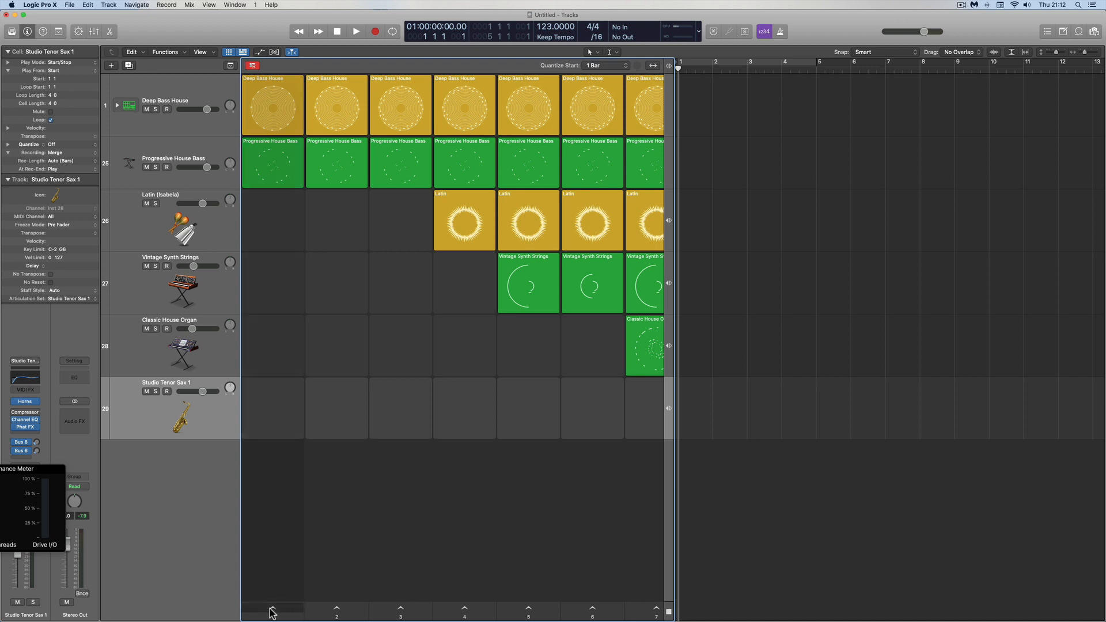
click(295, 525)
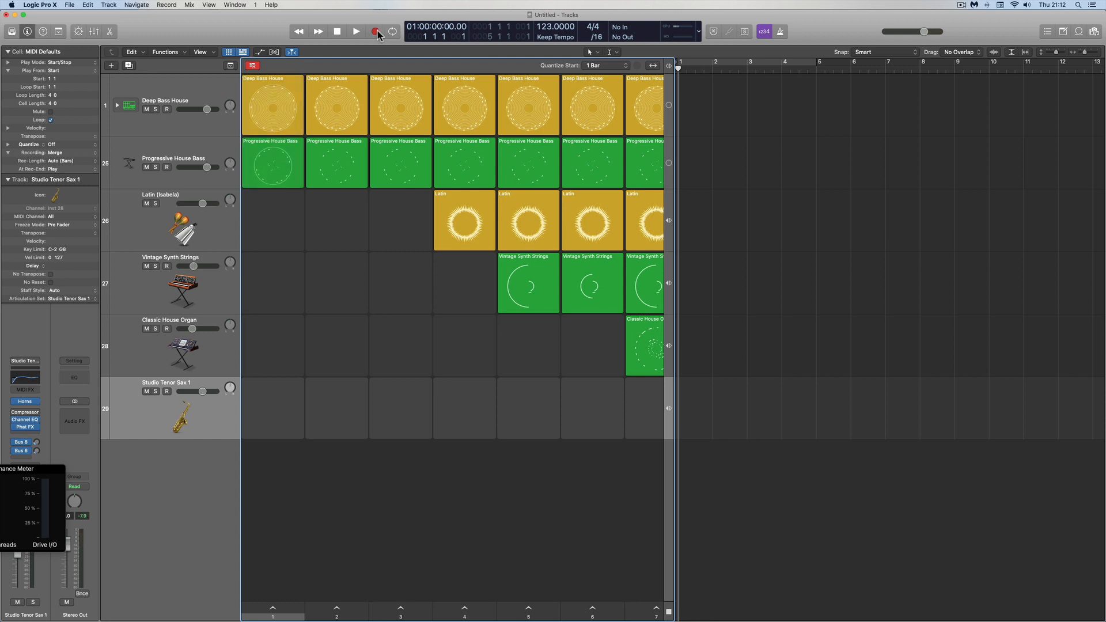
click(377, 32)
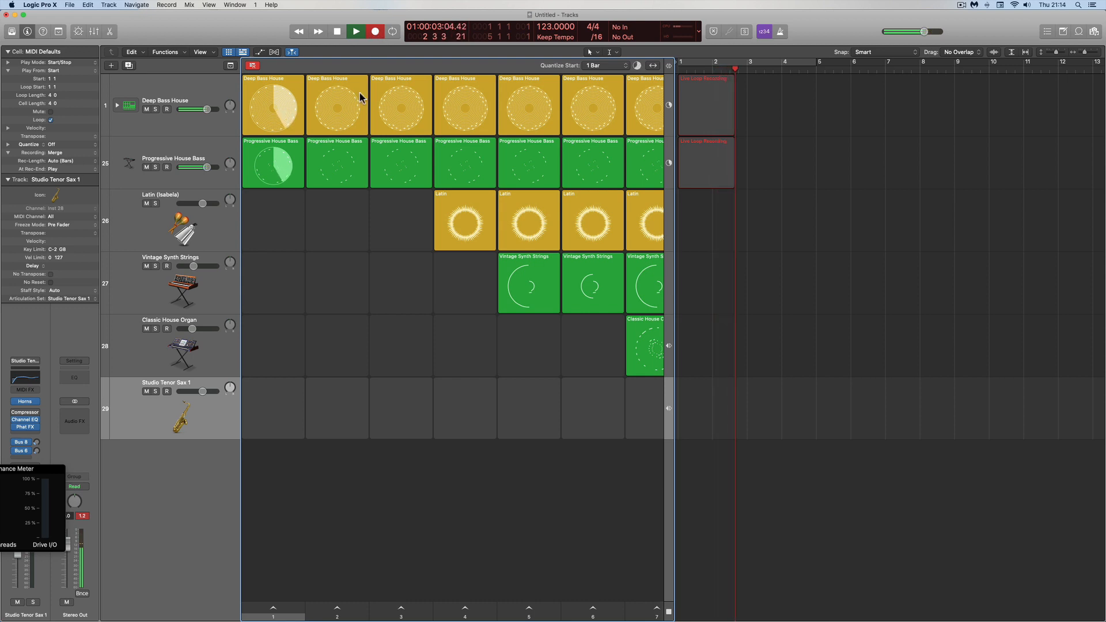
- Launch scenes 2, 3, 4 and 5 in turn while the performance records, and stop the recording
click(337, 608)
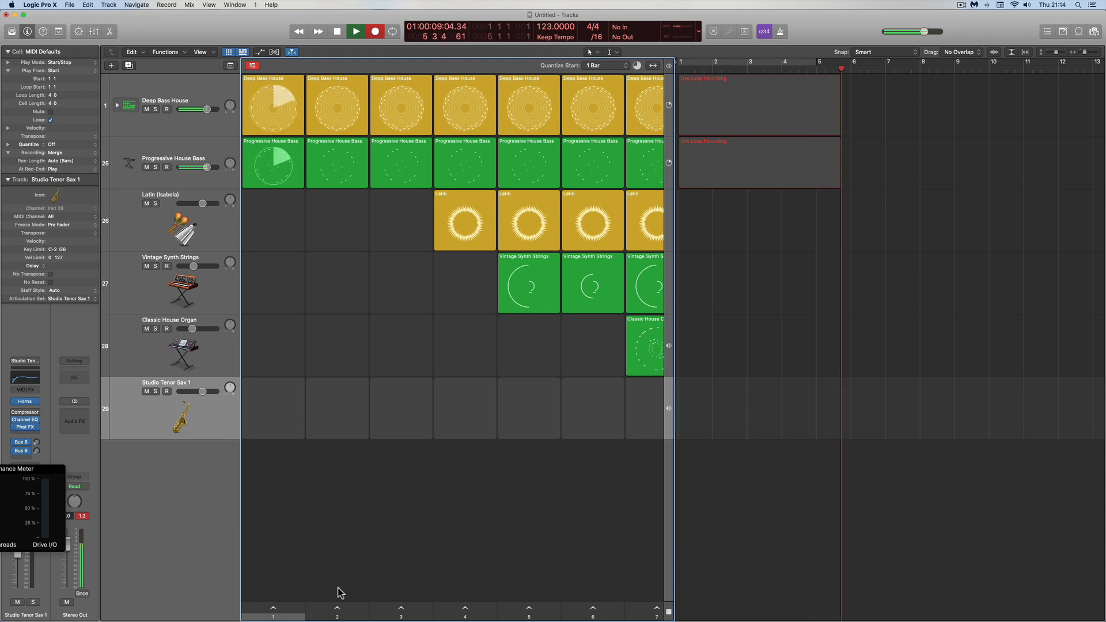
click(338, 609)
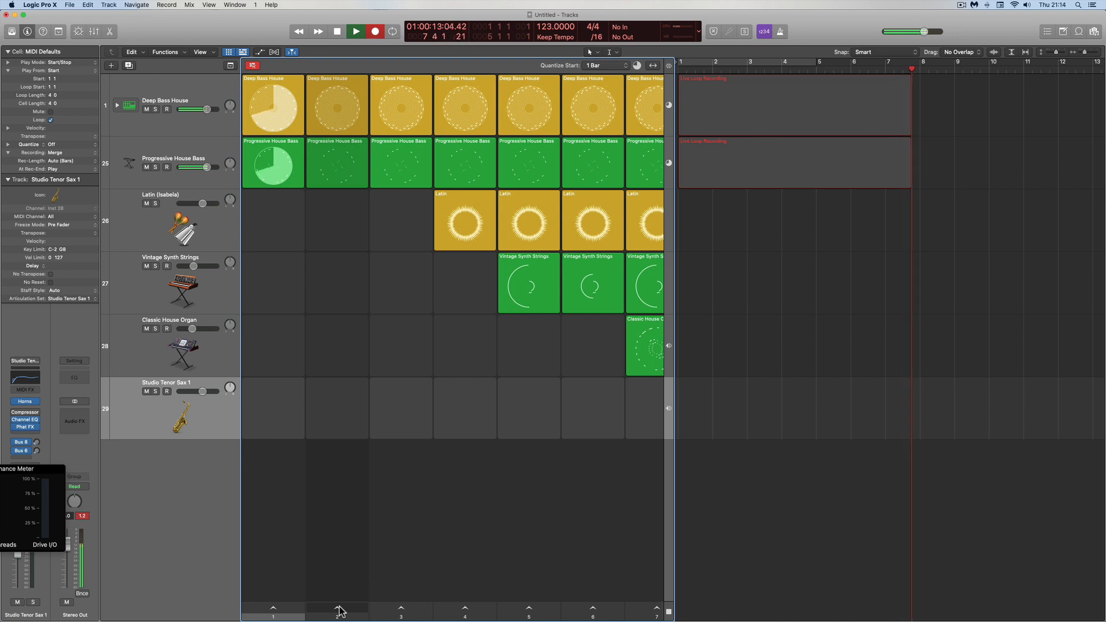
click(339, 608)
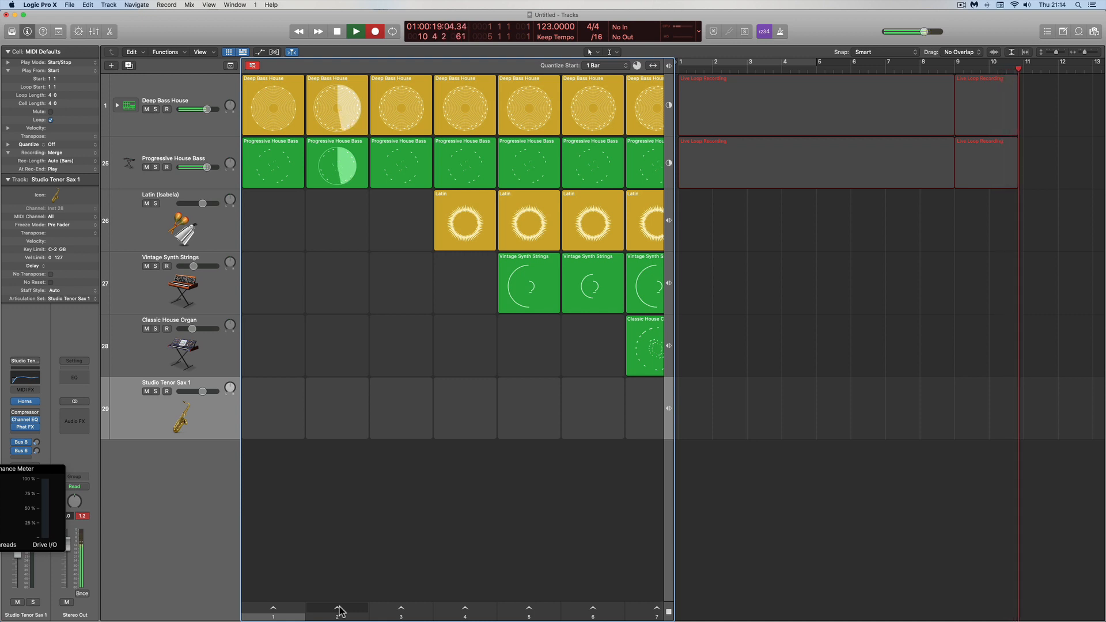
click(403, 610)
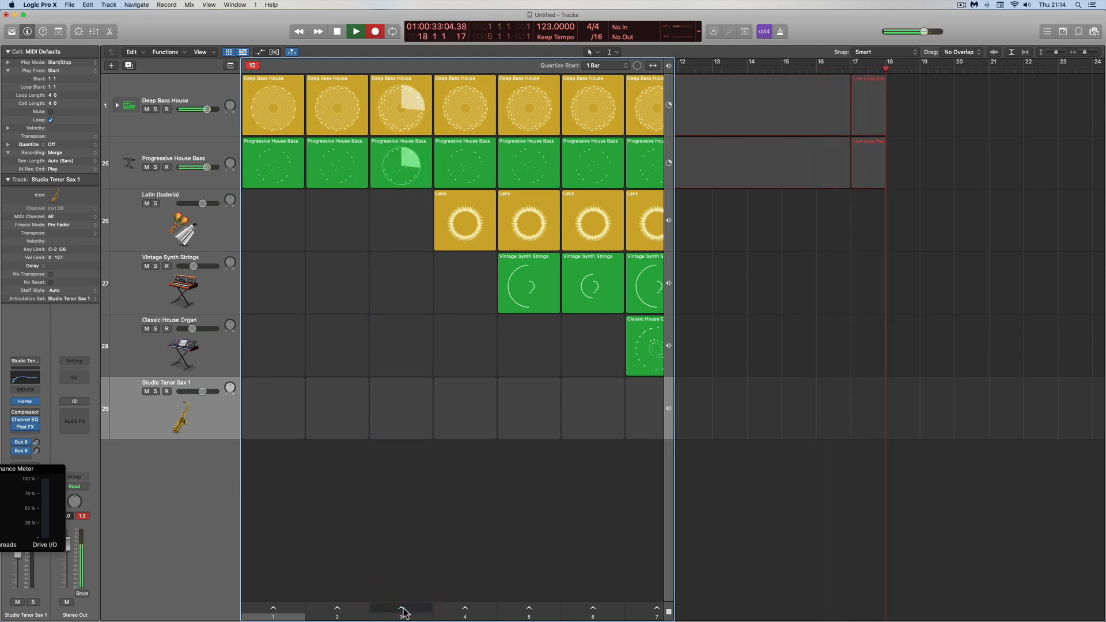
click(450, 610)
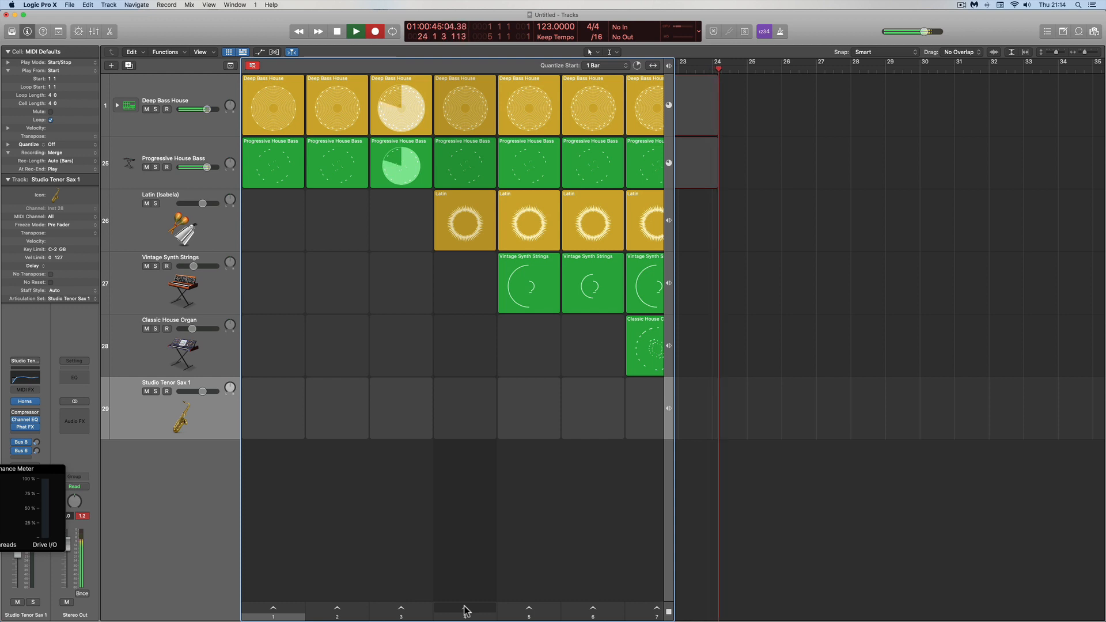
click(464, 609)
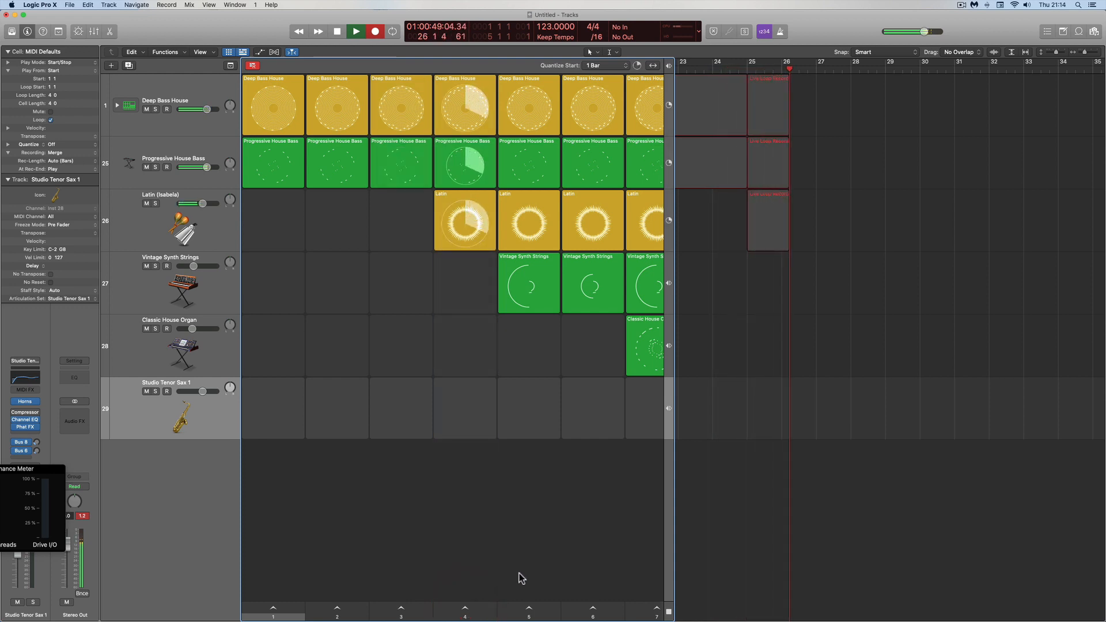
click(530, 608)
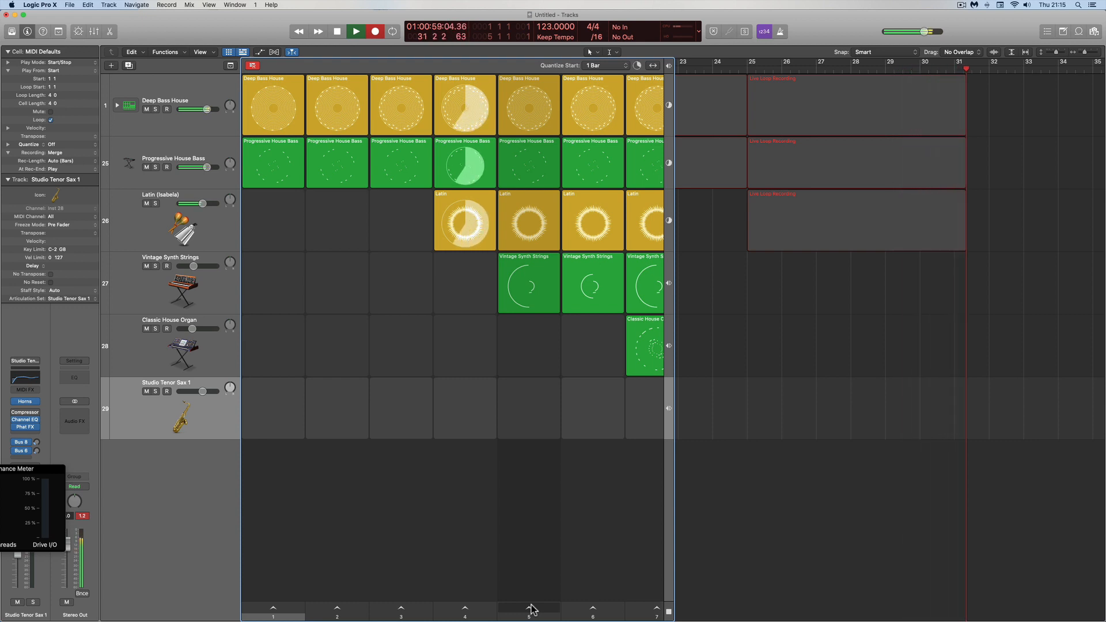
click(531, 609)
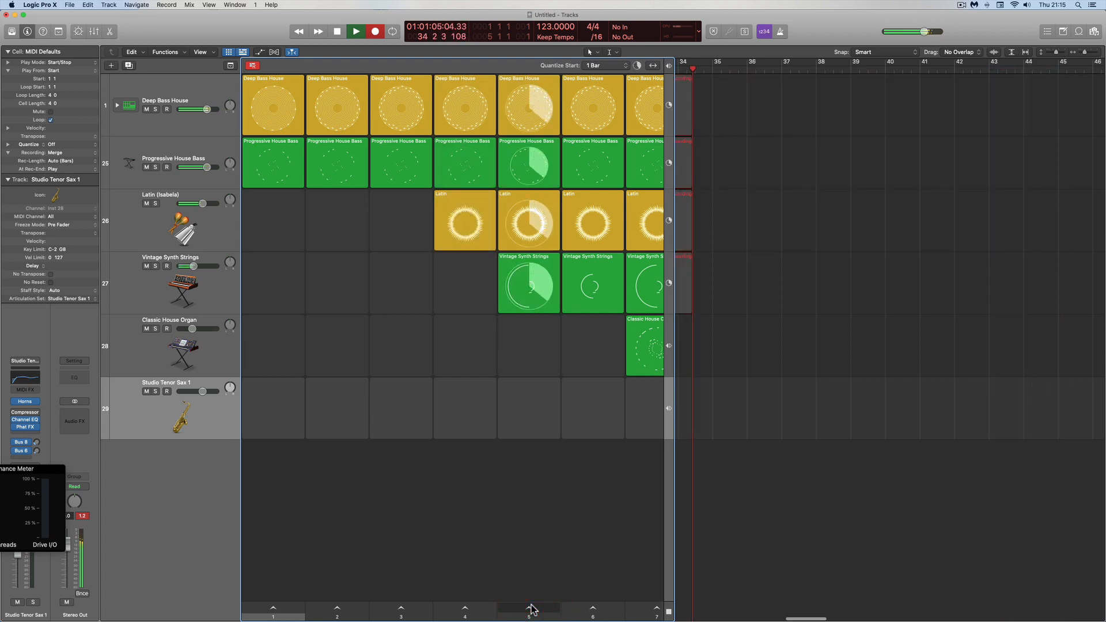
click(337, 32)
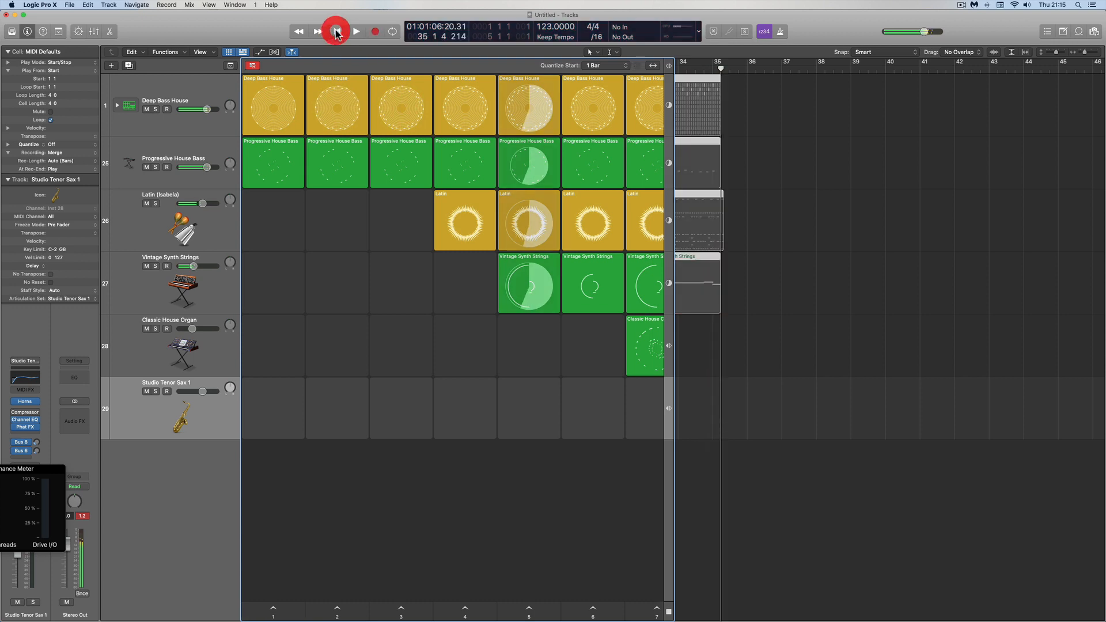
- Open scene 5's Vintage Synth Strings cell in the piano roll and raise its first long note to E4
click(544, 260)
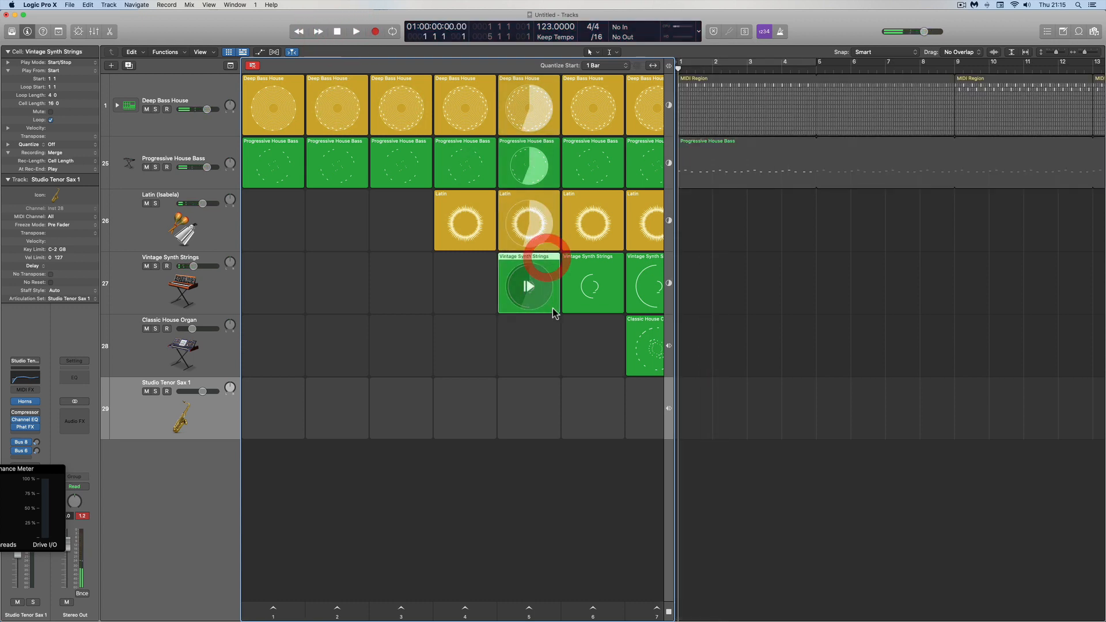
double_click(542, 259)
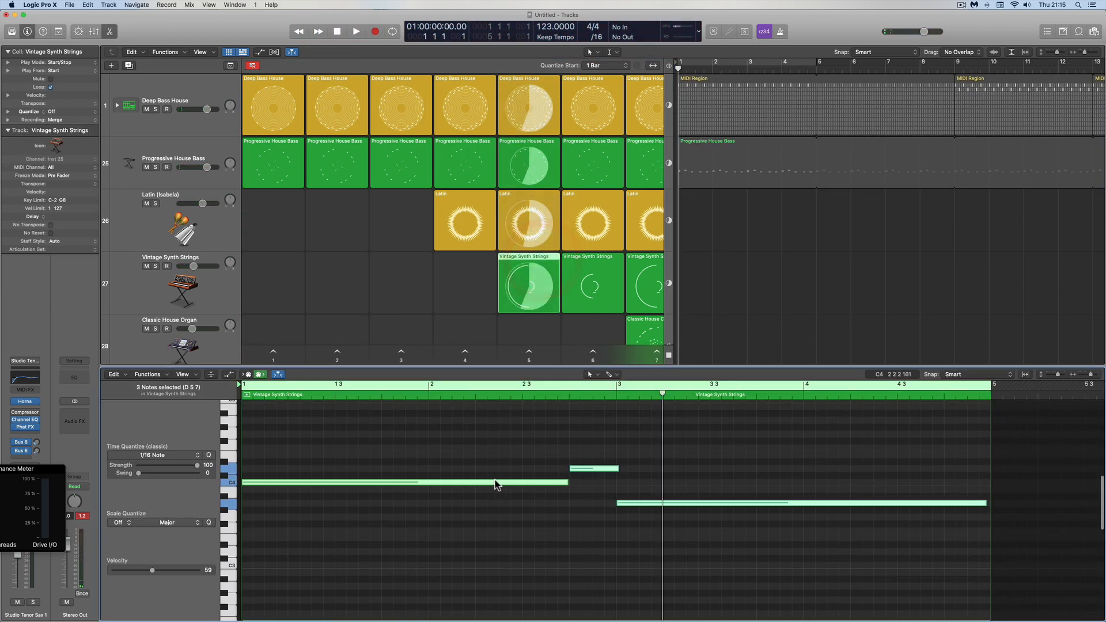
click(496, 481)
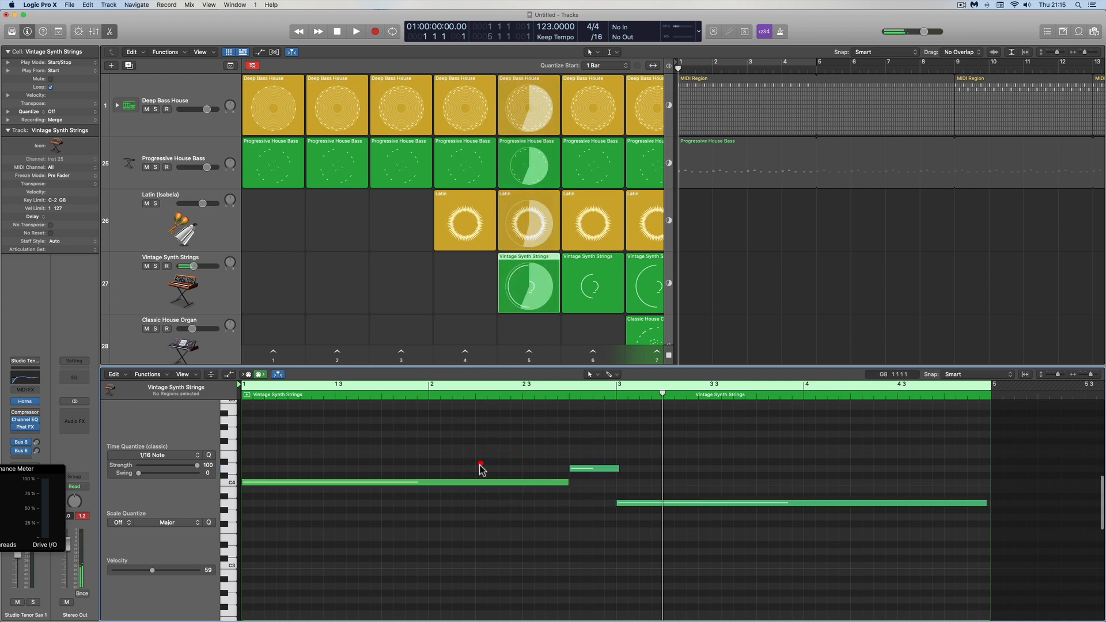
click(481, 464)
drag(471, 485, 468, 456)
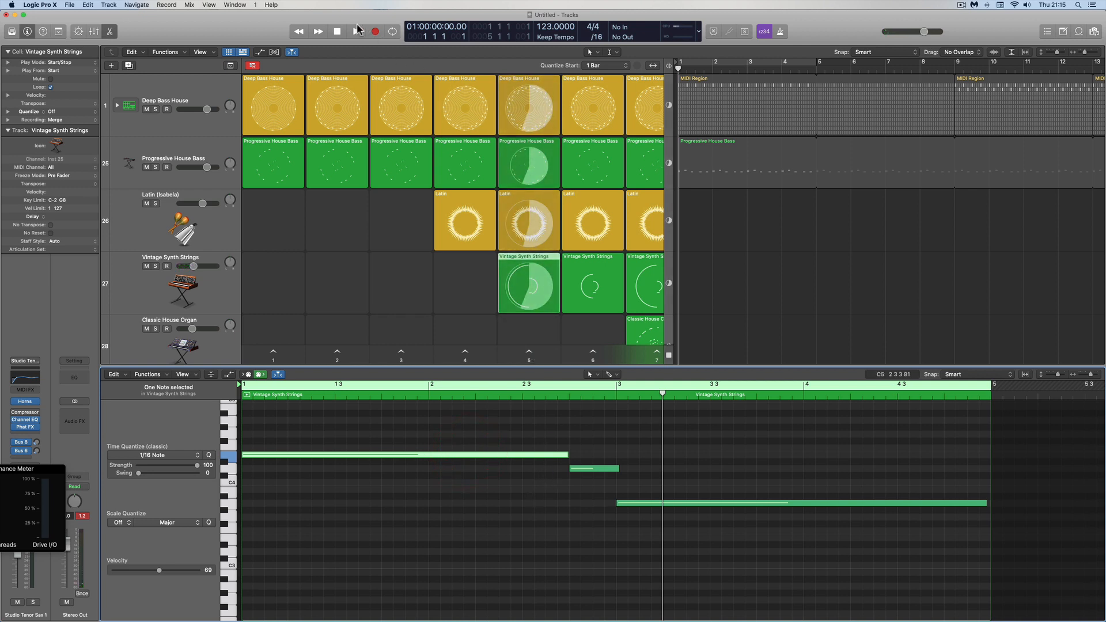
- Reset the paused cells, audition scene 5 with the raised strings note, and stop playback
click(338, 31)
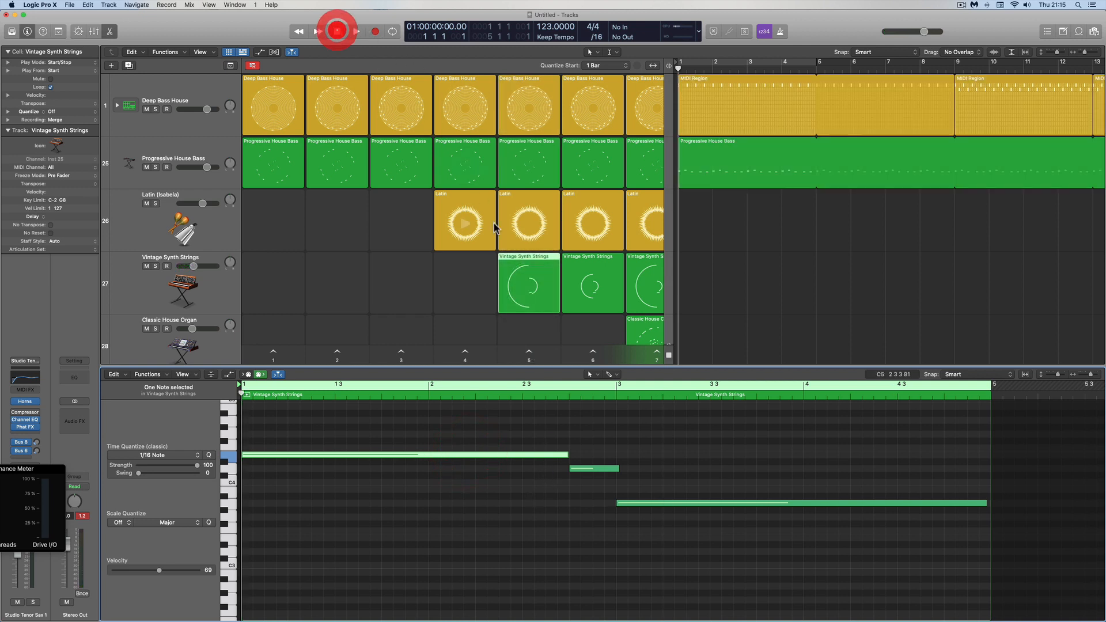
click(529, 352)
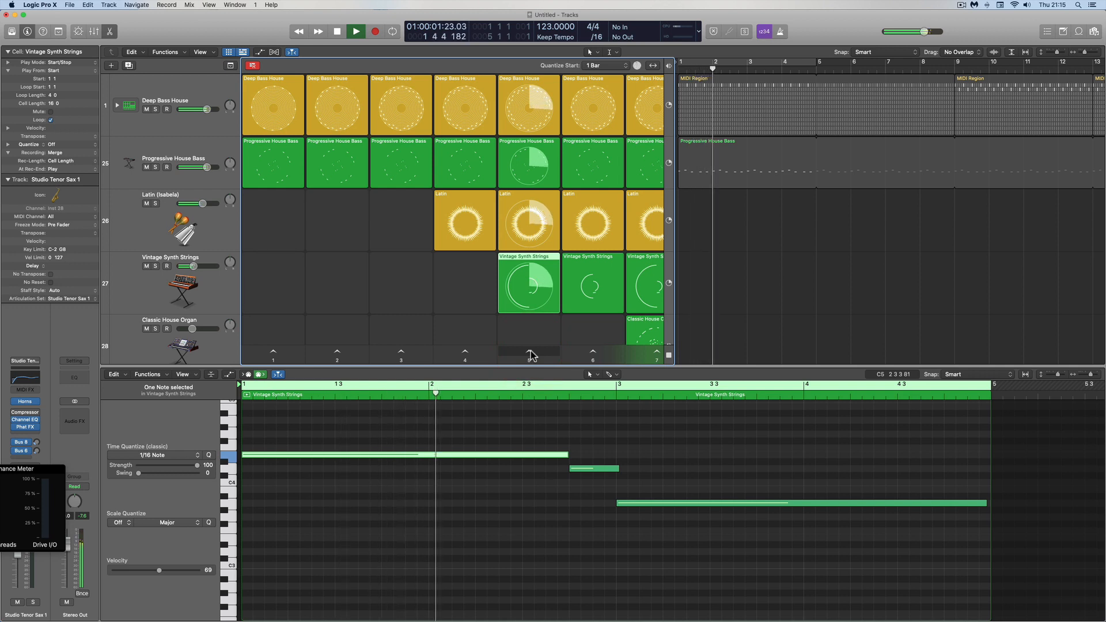
scroll(522, 353, right, 2)
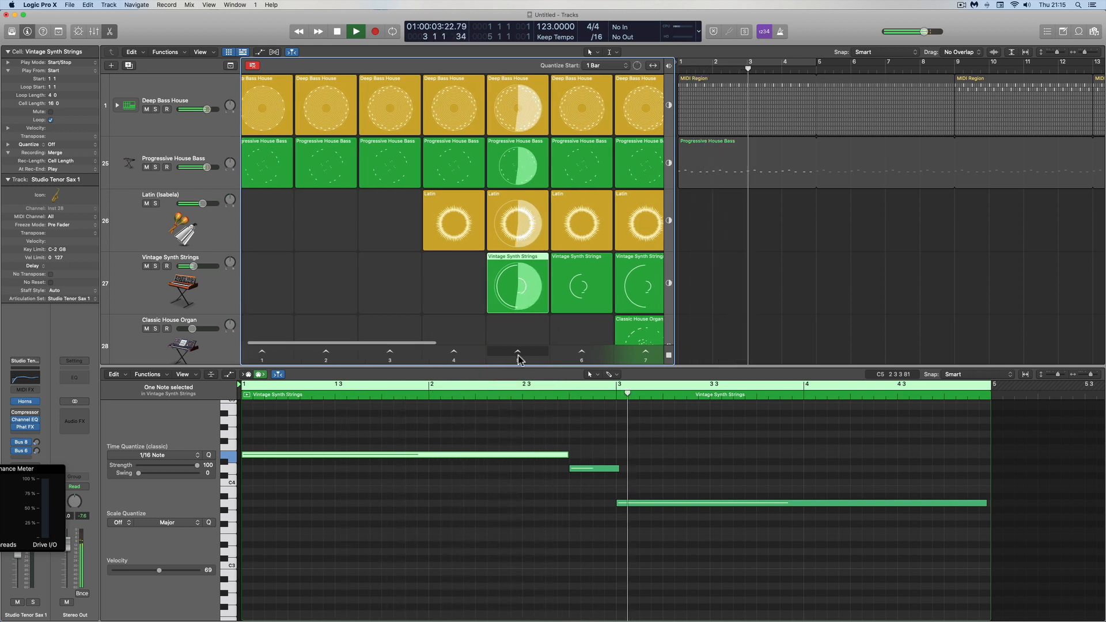
click(338, 31)
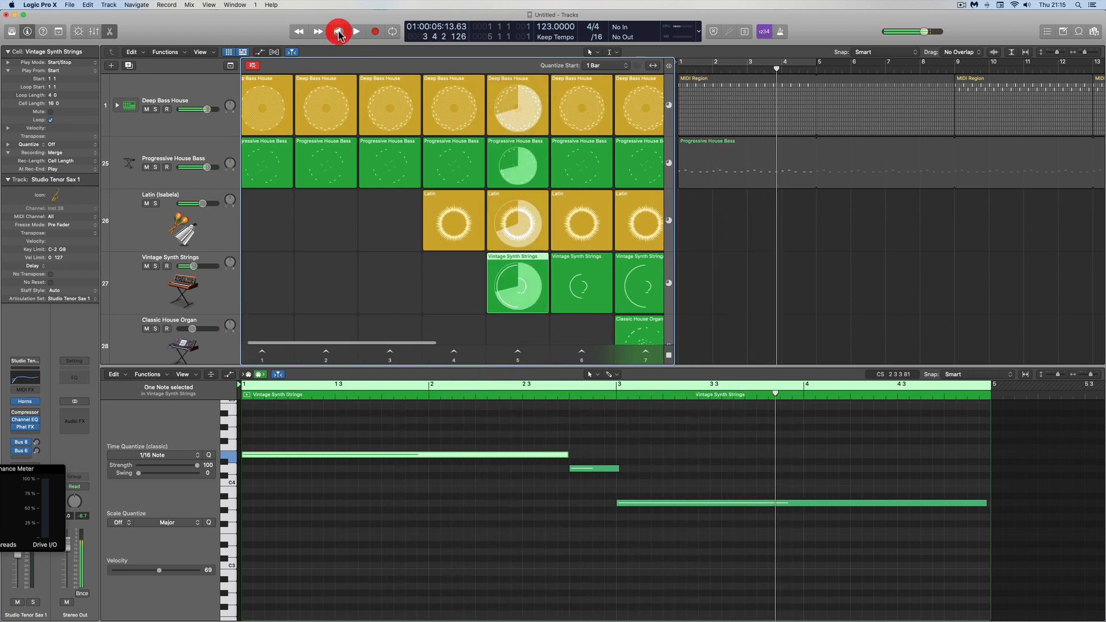
- Shorten the first strings note to end at 2 3, and move the short D4 note to C4 directly after it
drag(571, 455, 523, 455)
click(587, 469)
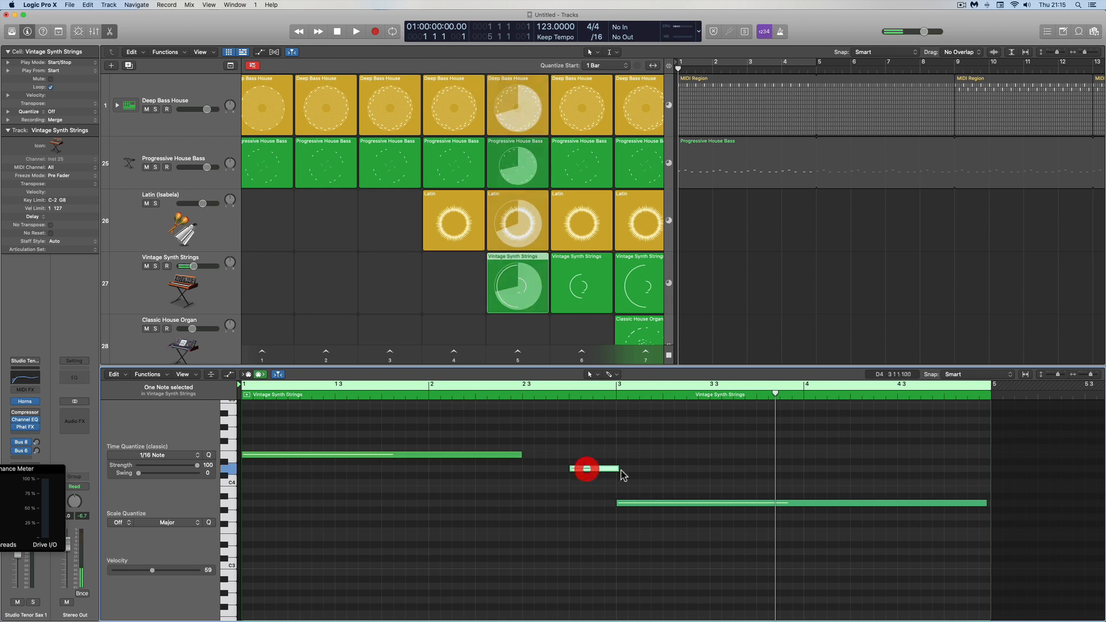
mouse_move(599, 471)
mouse_down()
mouse_move(562, 469)
mouse_move(563, 483)
mouse_up()
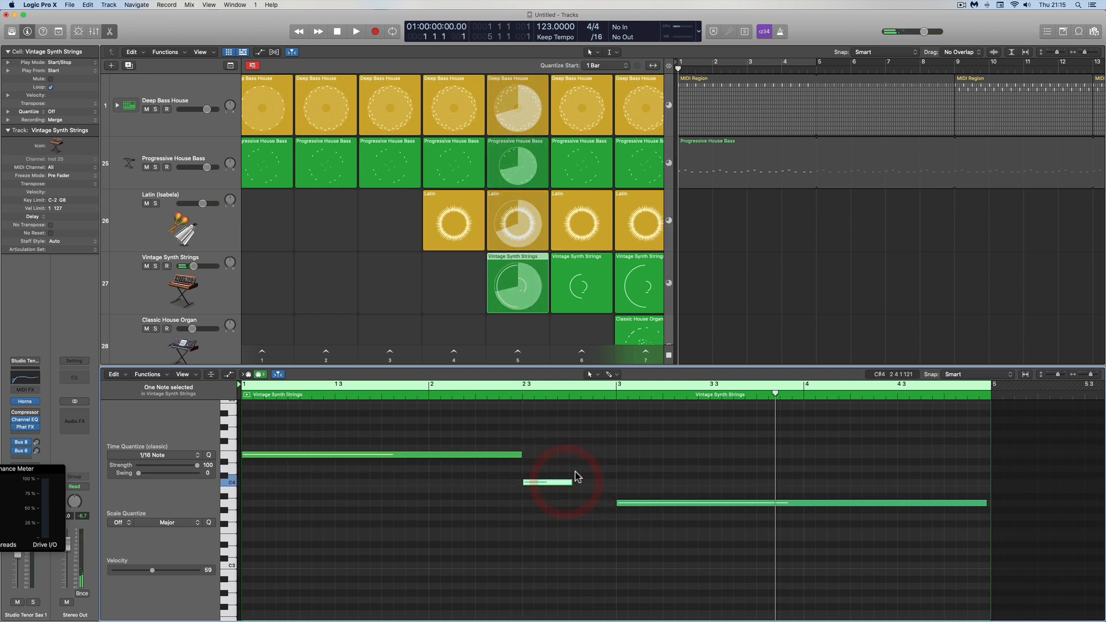
- Draw a short D4 note between the C4 note and the long note at bar 3, and return to the Pointer tool
right_click(576, 471)
click(581, 484)
click(572, 469)
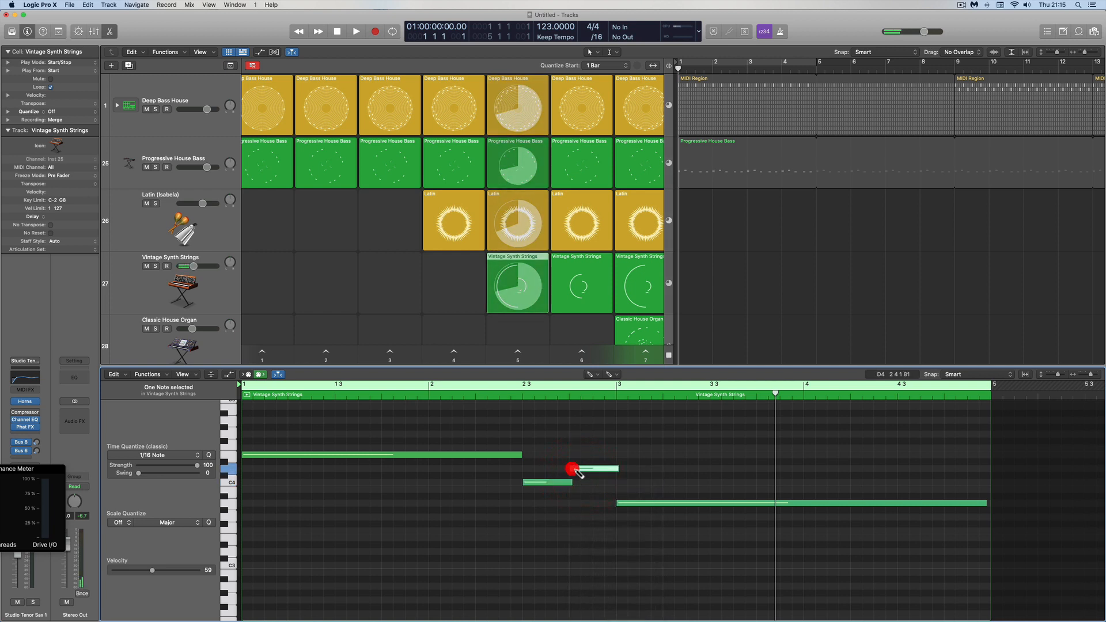
right_click(568, 440)
click(570, 433)
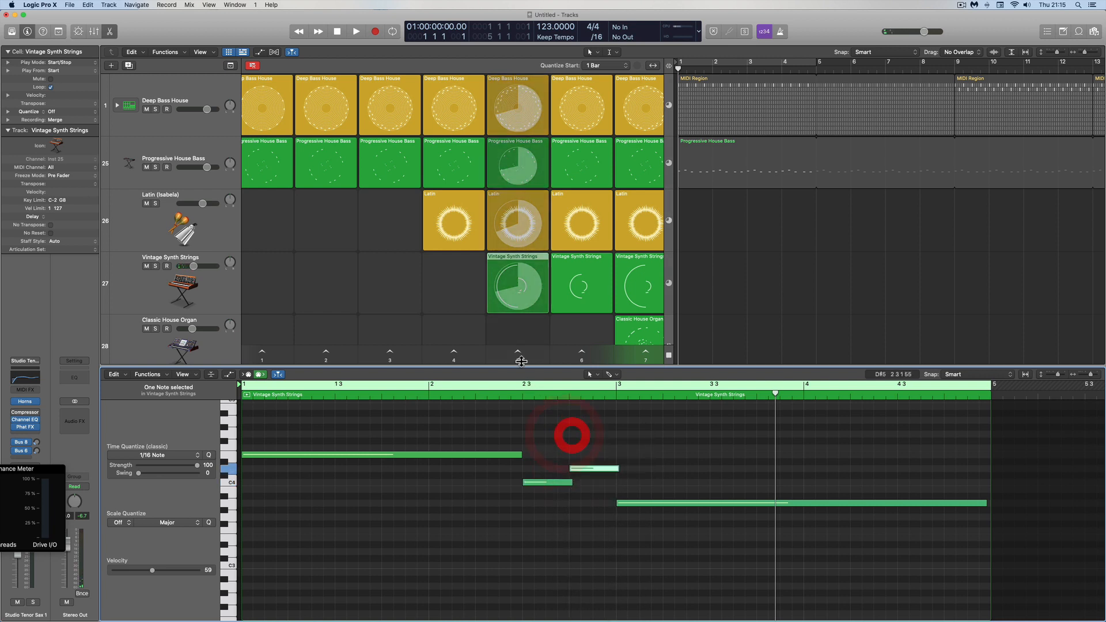
- Audition scene 5 with its reworked Vintage Synth Strings melody and stop playback
click(517, 352)
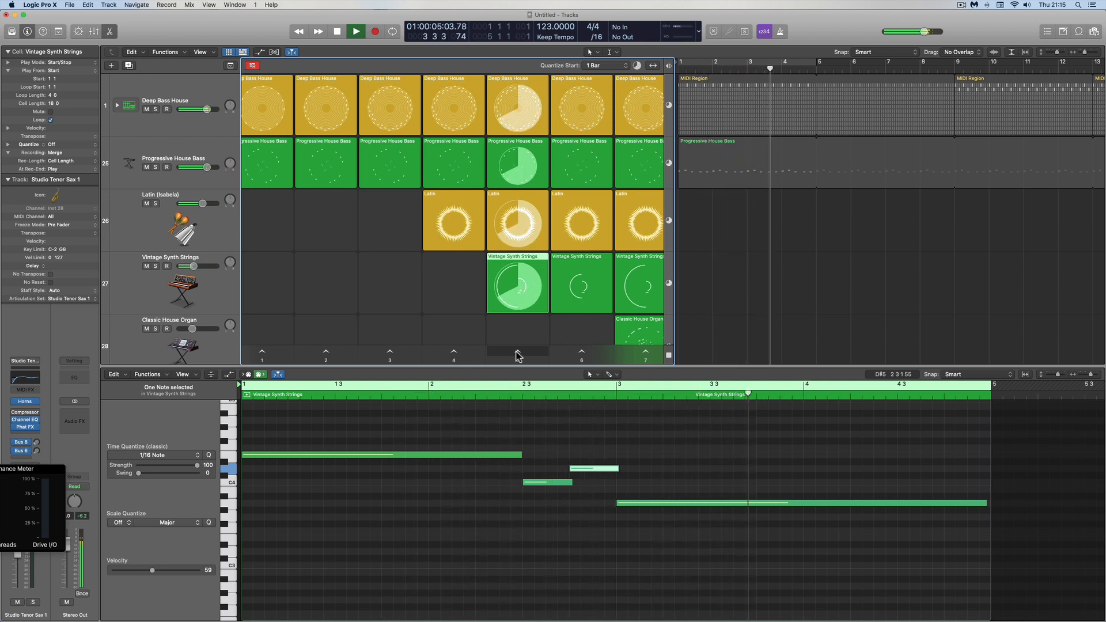
click(337, 31)
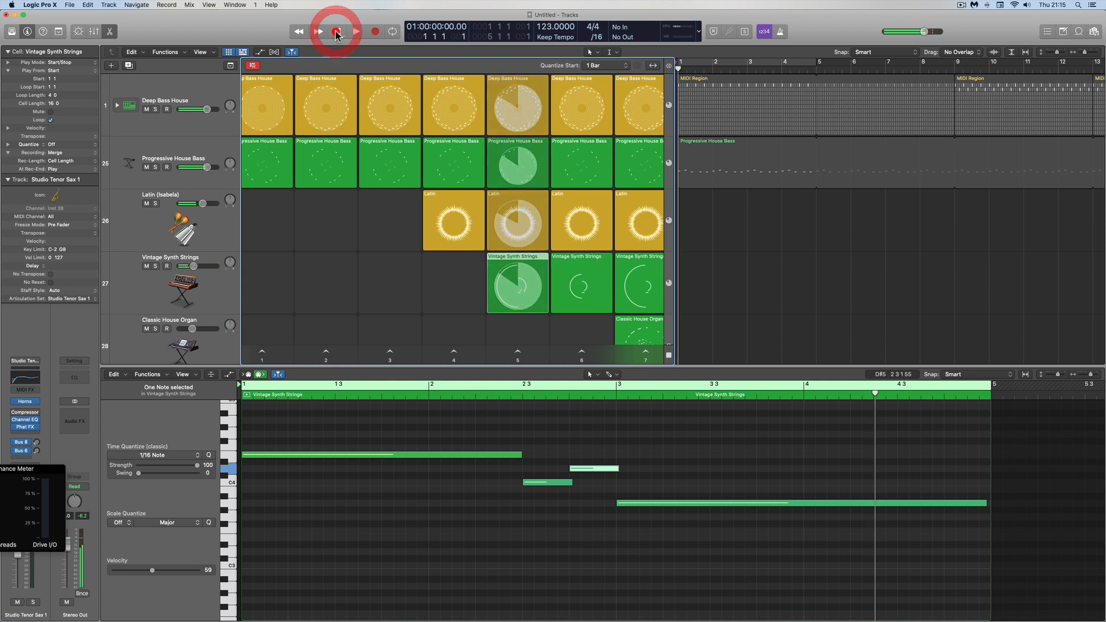
click(577, 282)
scroll(552, 268, right, 5)
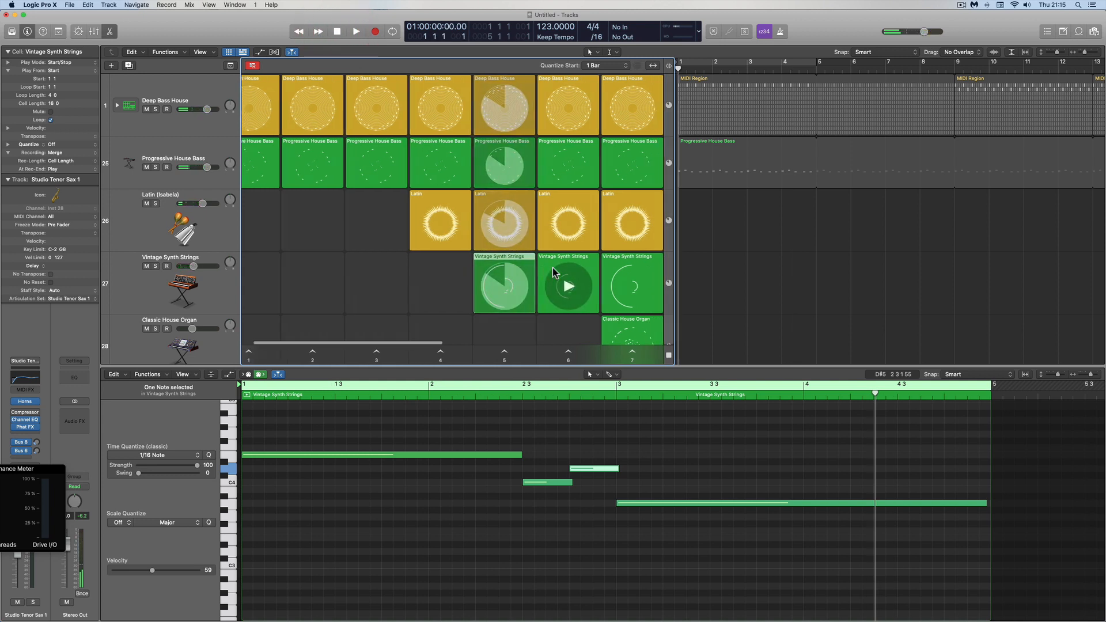
scroll(558, 281, right, 3)
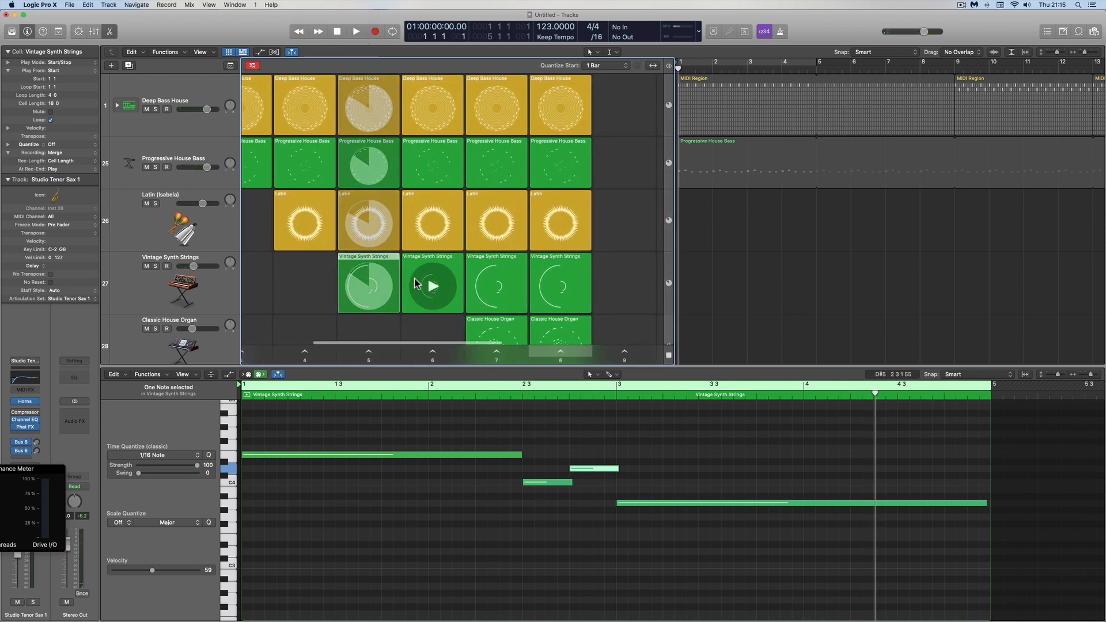
right_click(378, 260)
mouse_move(398, 288)
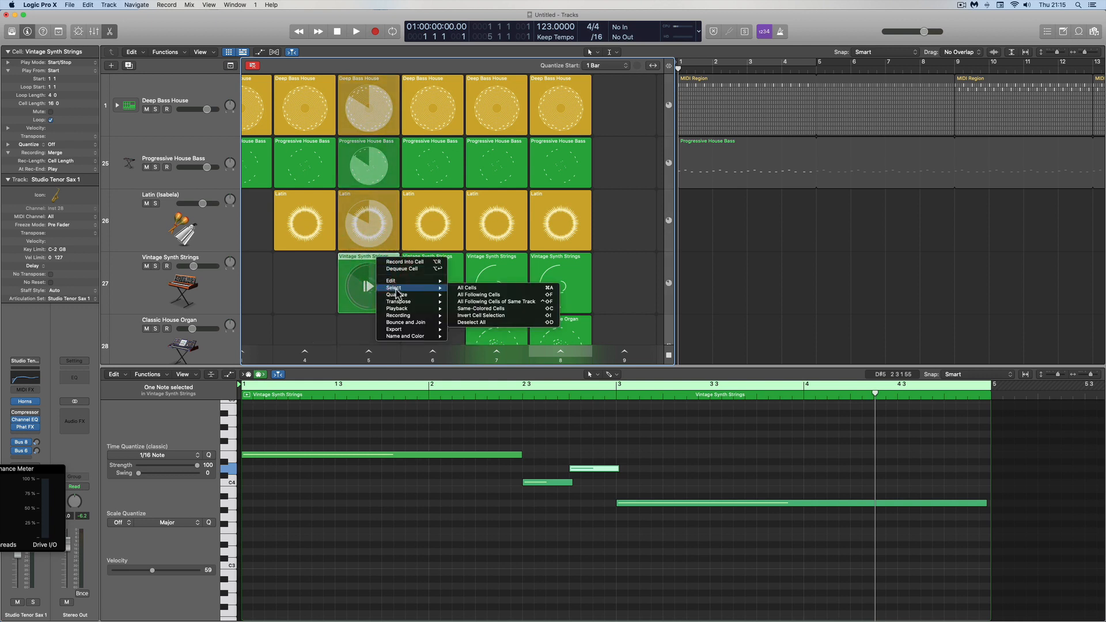
click(492, 260)
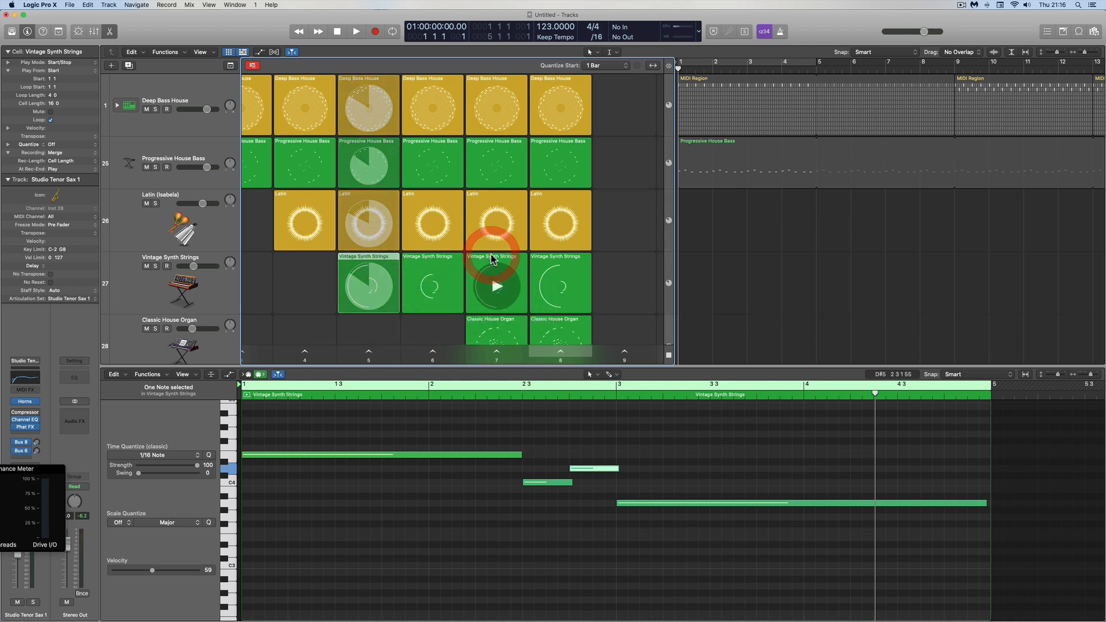
- Replace the Vintage Synth Strings cells in scenes 7 and 8 with copies of scene 5's edited strings cell
click(492, 261)
key(Delete)
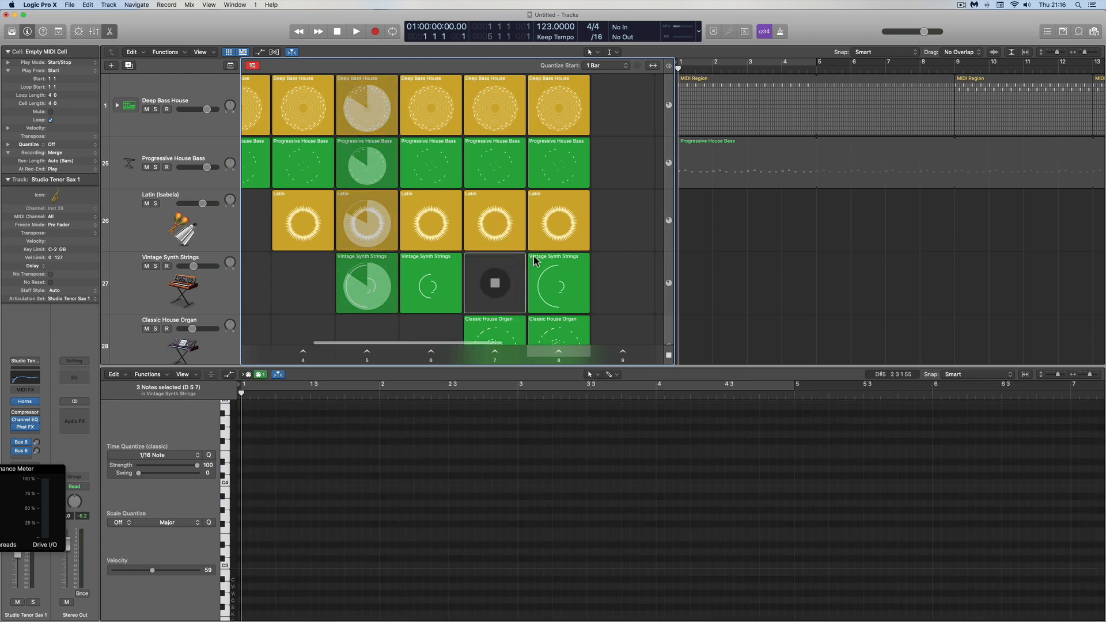
click(546, 258)
key(Delete)
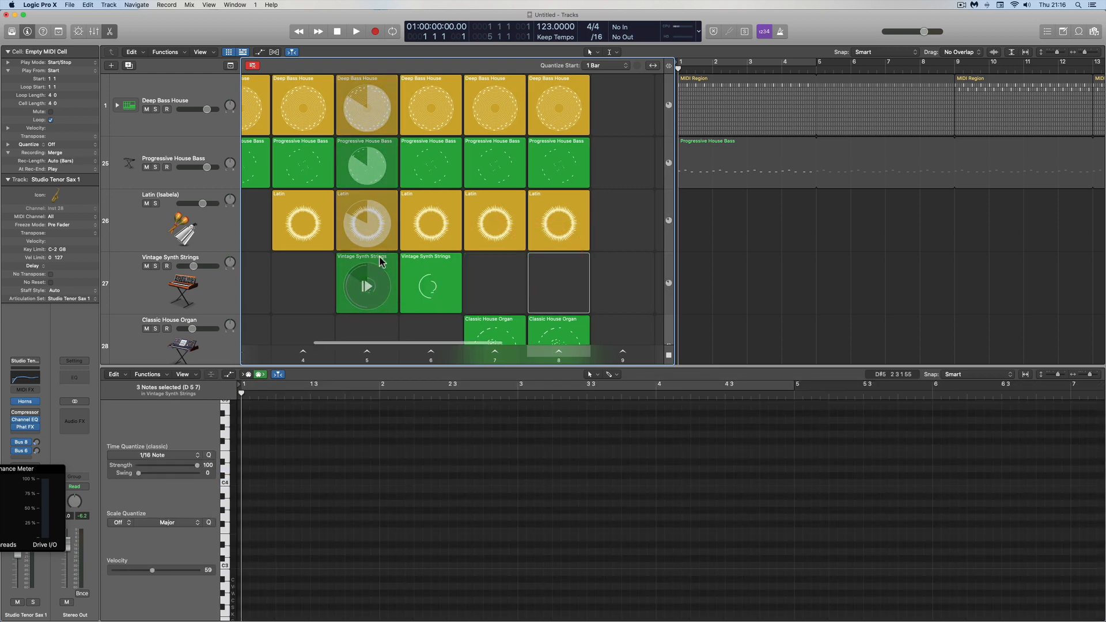
drag(379, 257, 548, 255)
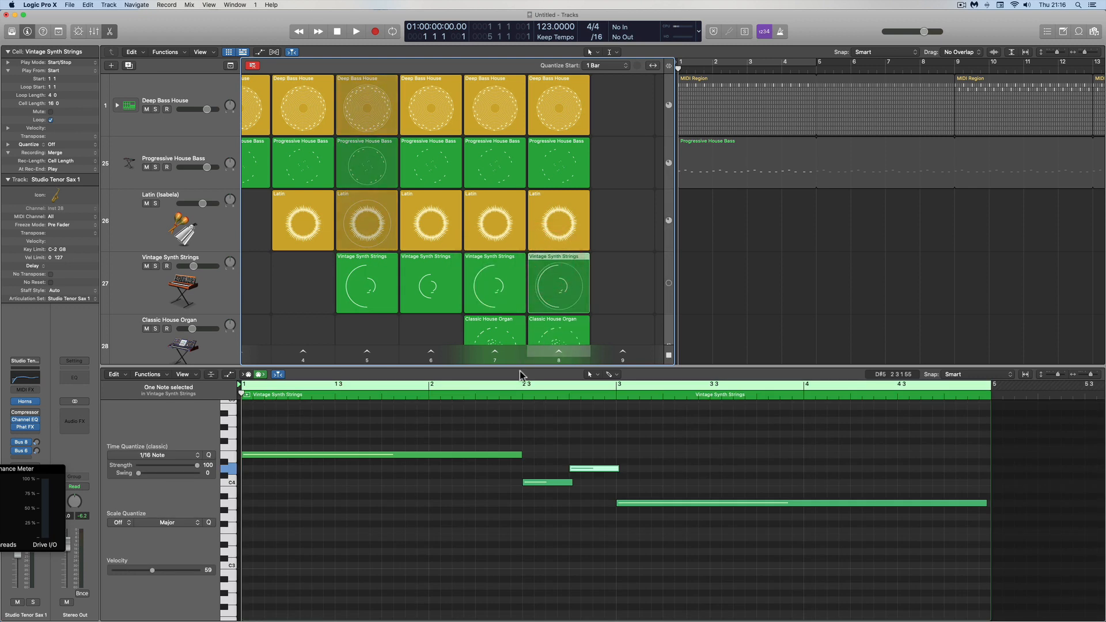
- Raise the first long note in scene 6's Vintage Synth Strings cell to E4 and shorten it to end at 2 3
click(431, 269)
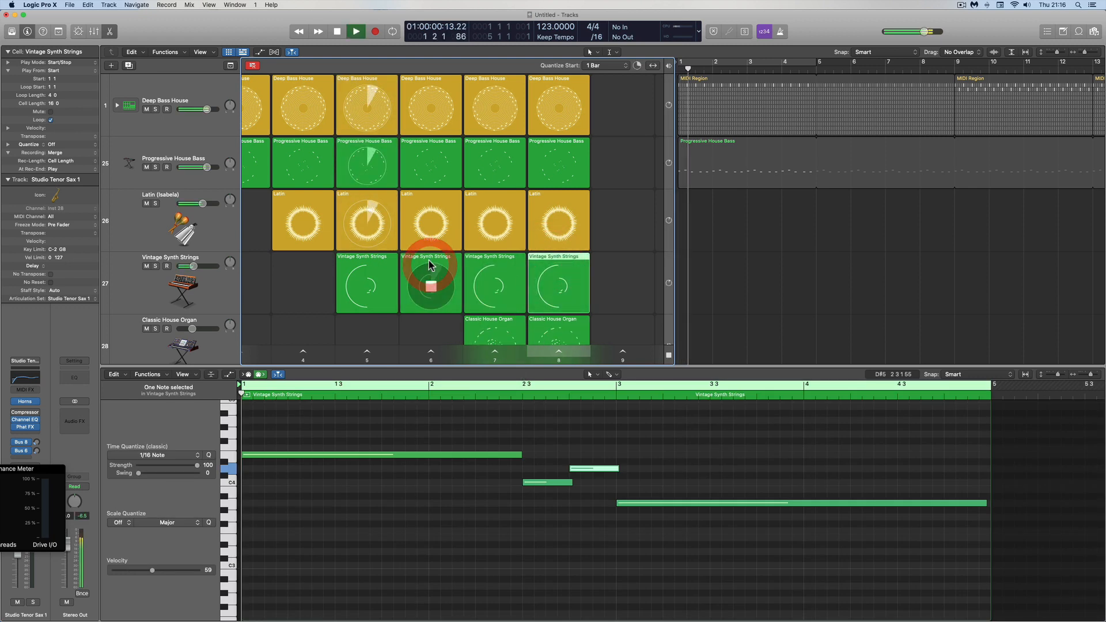
click(338, 32)
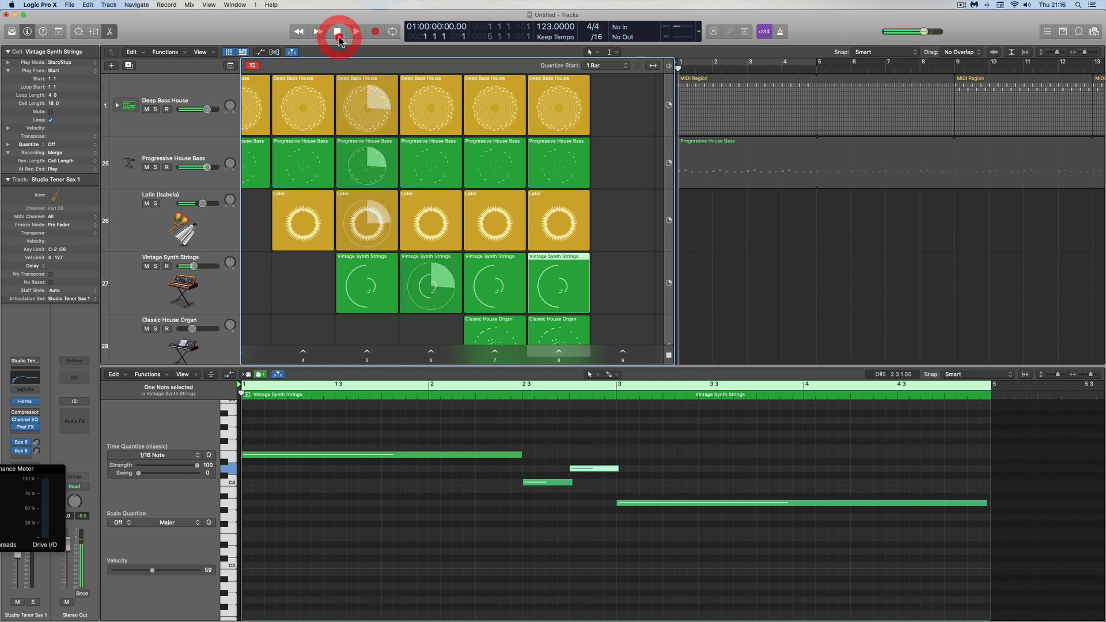
click(427, 259)
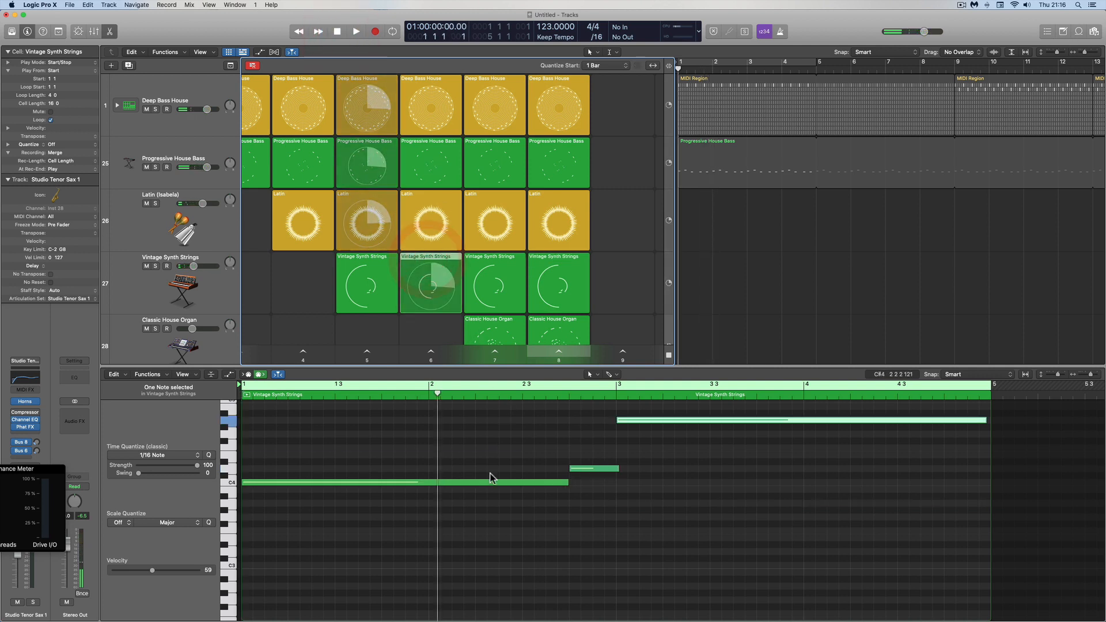
drag(484, 482, 484, 454)
drag(566, 455, 522, 458)
- Move scene 6's short D4 note to C4 directly after the first note, and draw a short D4 note following it up to bar 3
drag(593, 470, 542, 482)
key(t)
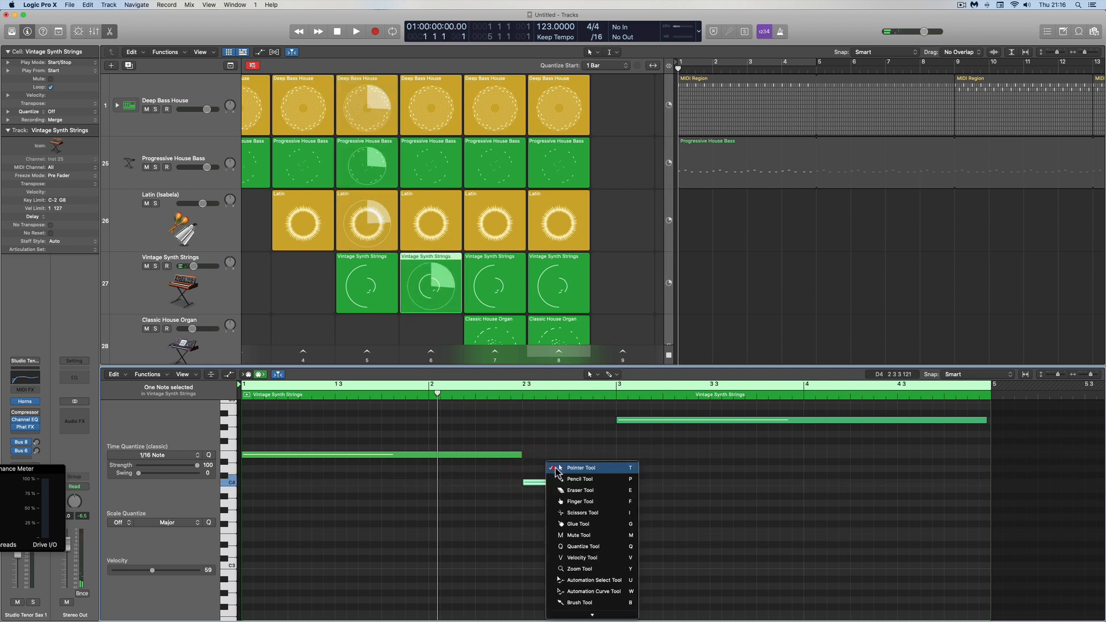
click(558, 476)
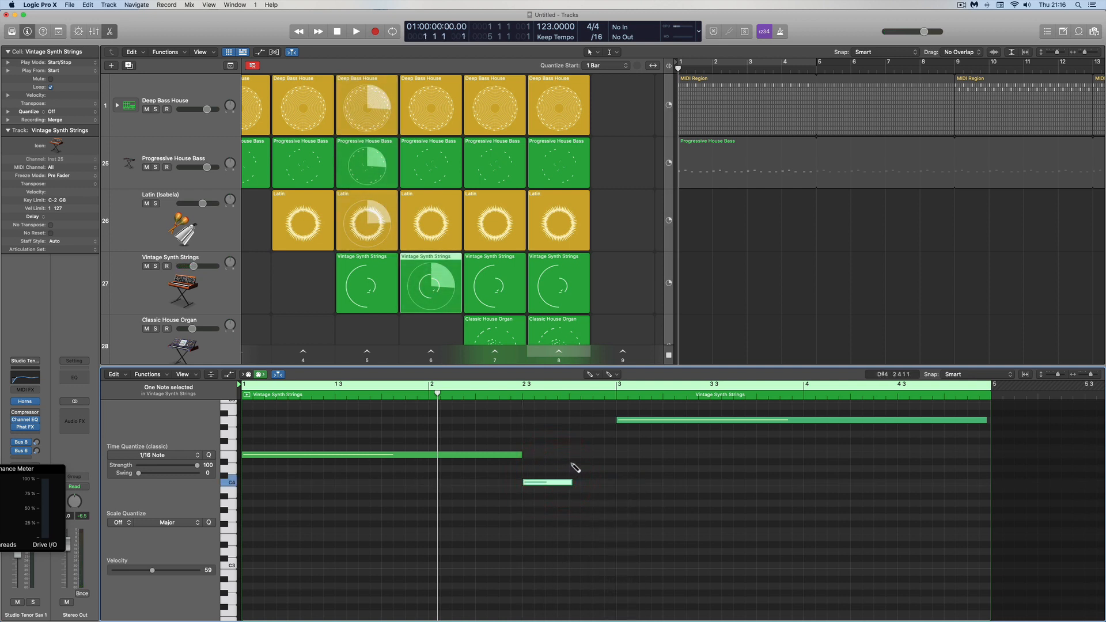
drag(597, 463, 613, 468)
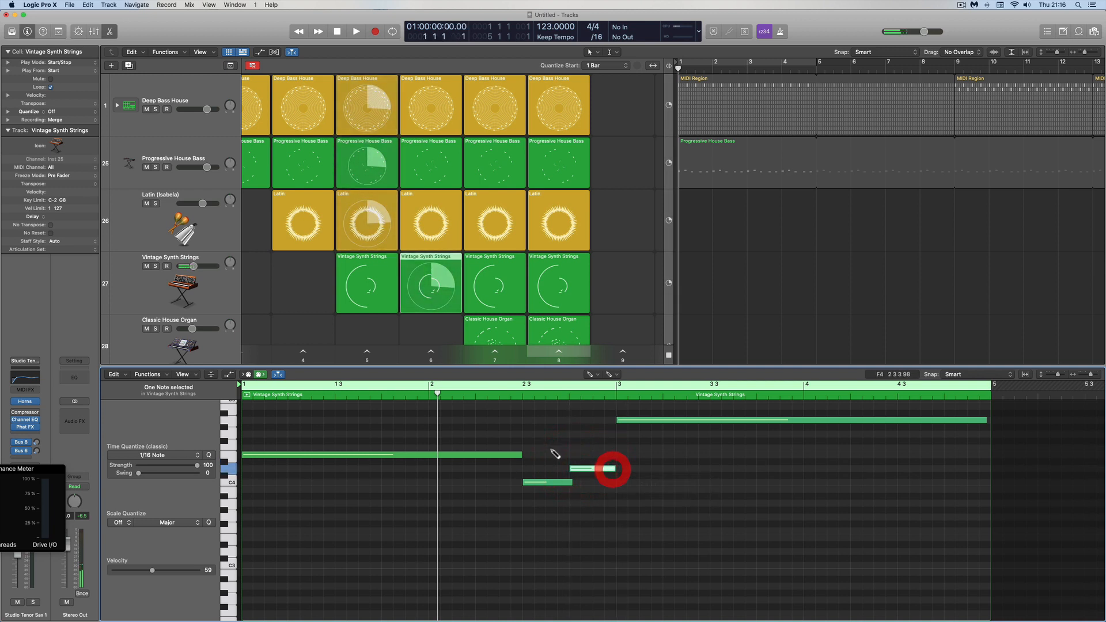
- Audition scene 6's edited strings cell, stop playback, and reset the paused cells
click(431, 288)
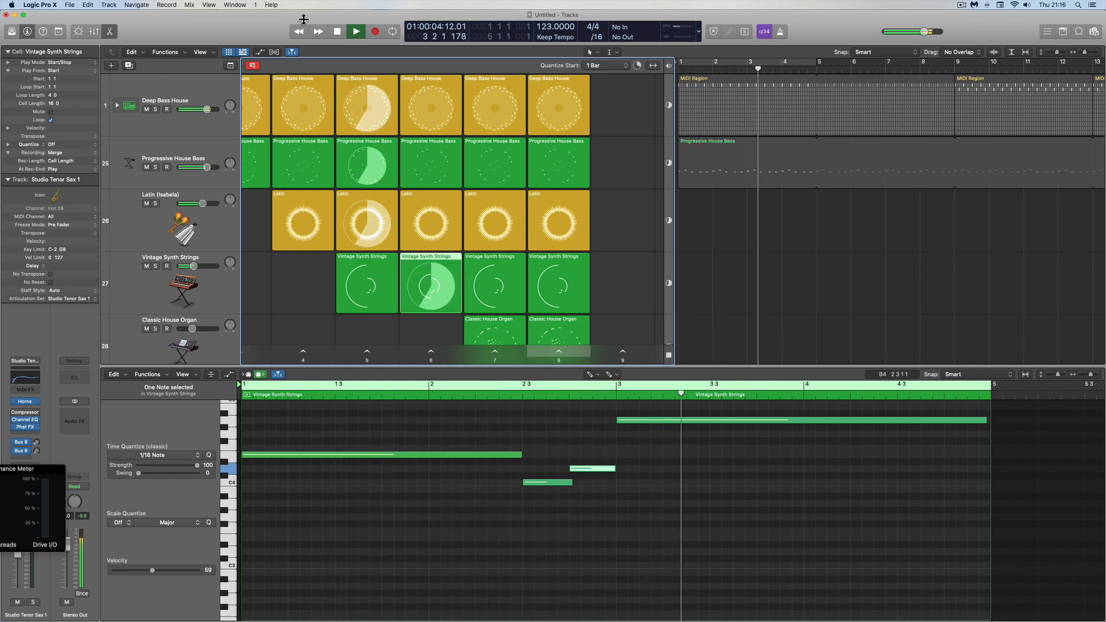
click(336, 33)
click(485, 69)
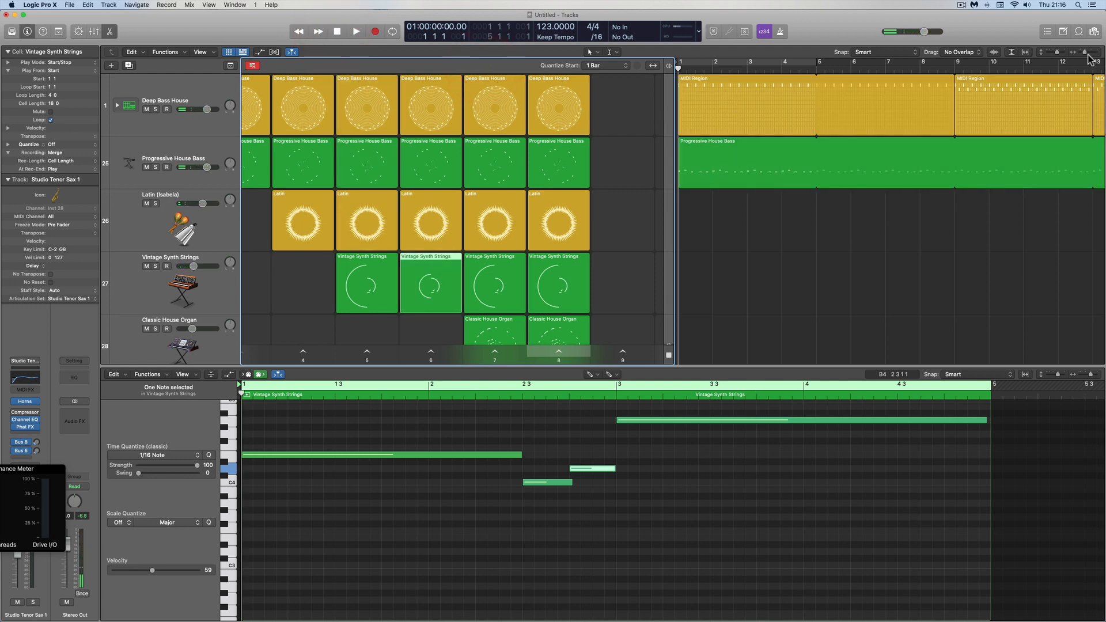
- Delete all previously recorded regions from the Tracks area
drag(1086, 53, 1079, 52)
drag(984, 84, 683, 294)
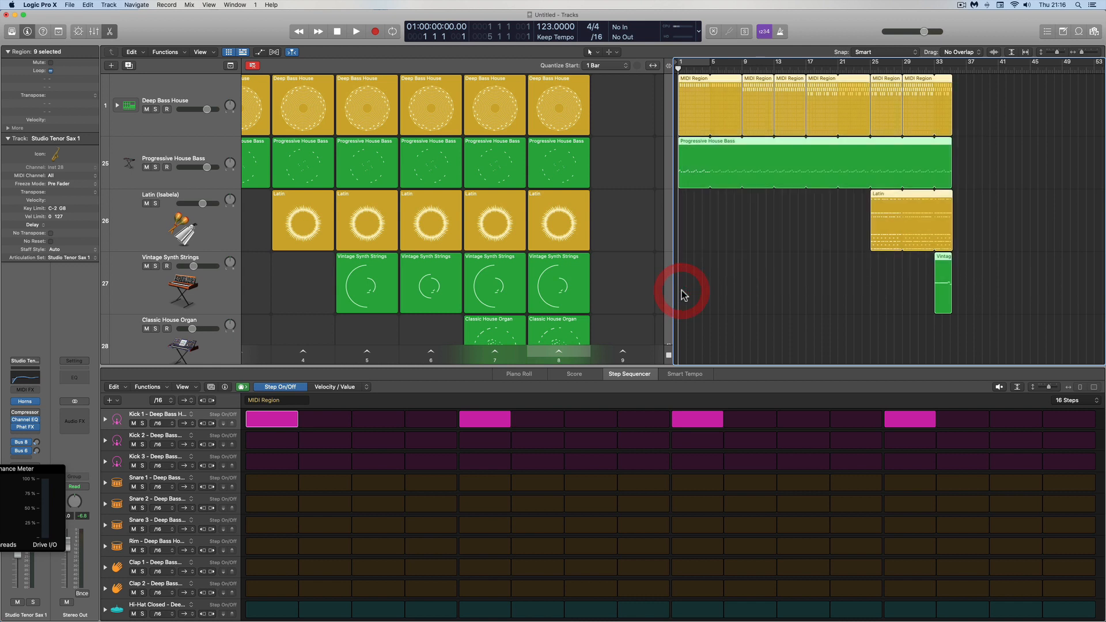
key(Delete)
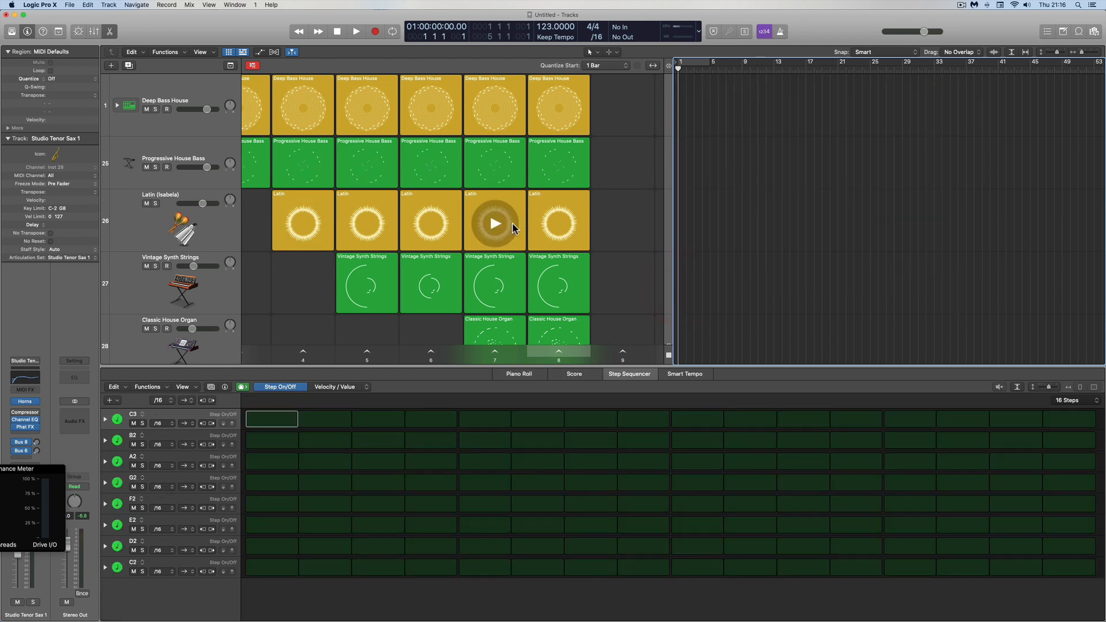
- Close the editor and shrink the grid cells so all eight scenes fit in the Live Loops grid
click(110, 33)
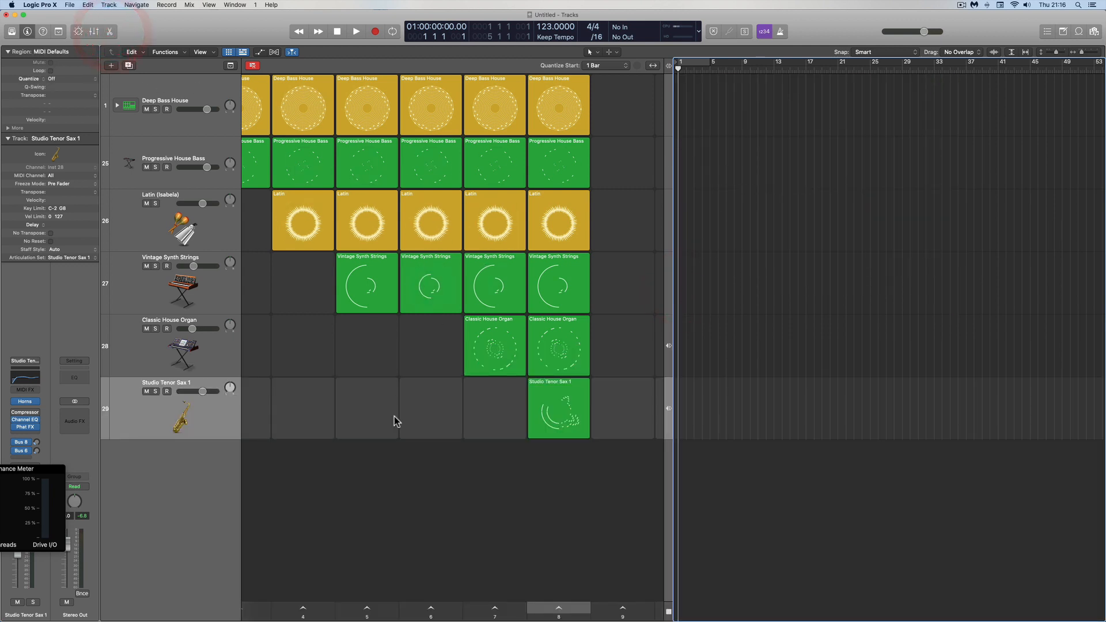
mouse_move(306, 614)
scroll(353, 465, left, 5)
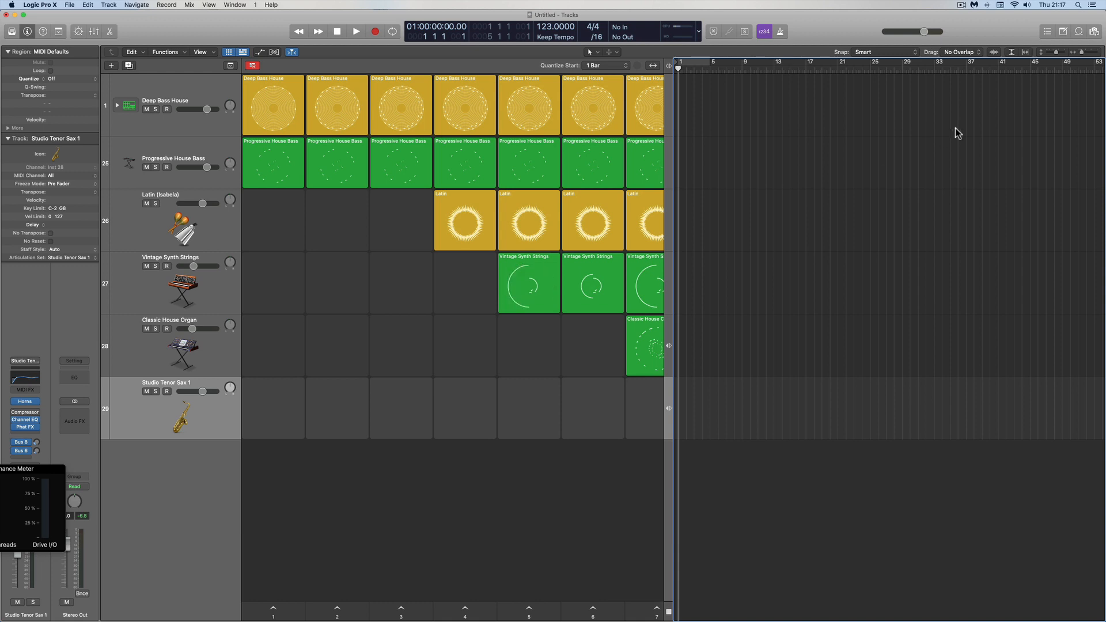
click(1058, 55)
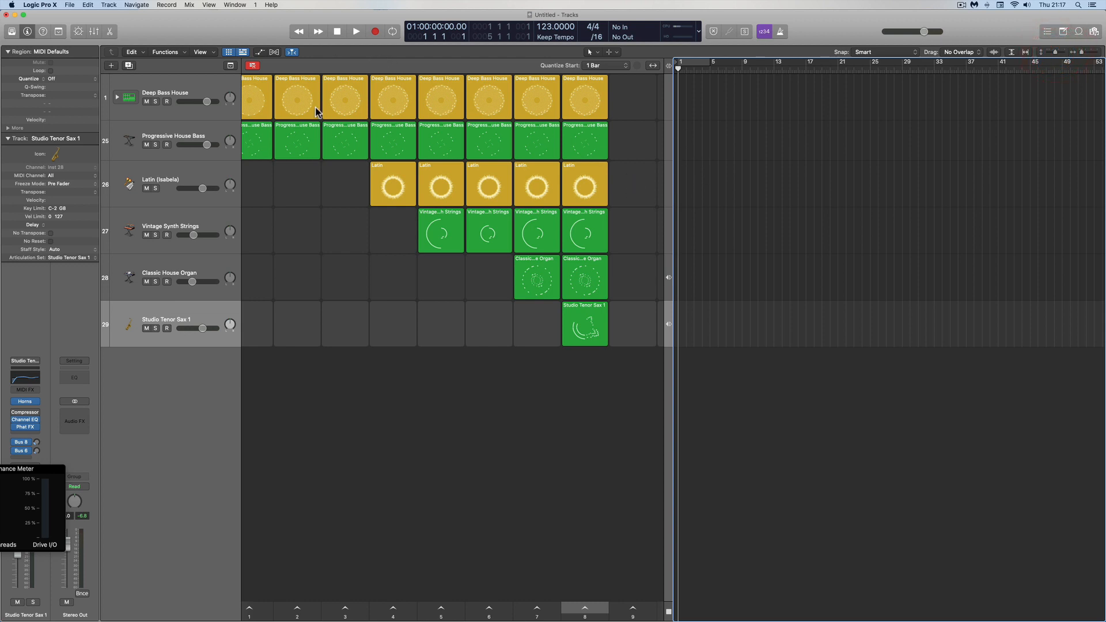
scroll(298, 185, left, 2)
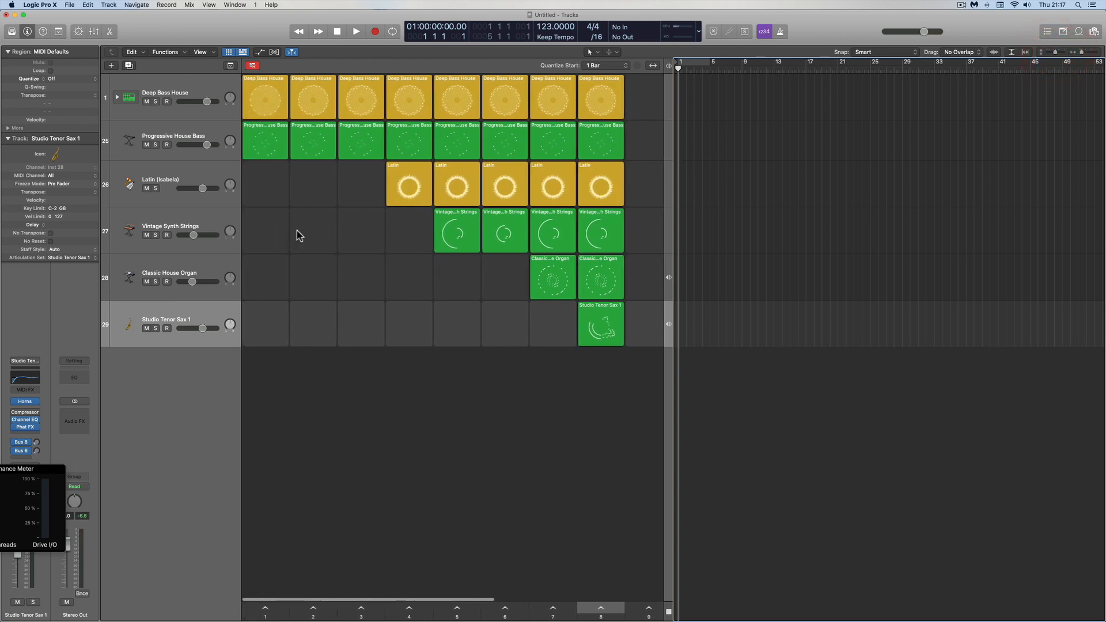
- Queue scene 1 and start recording the Live Loops performance into the Tracks area
right_click(265, 609)
click(293, 522)
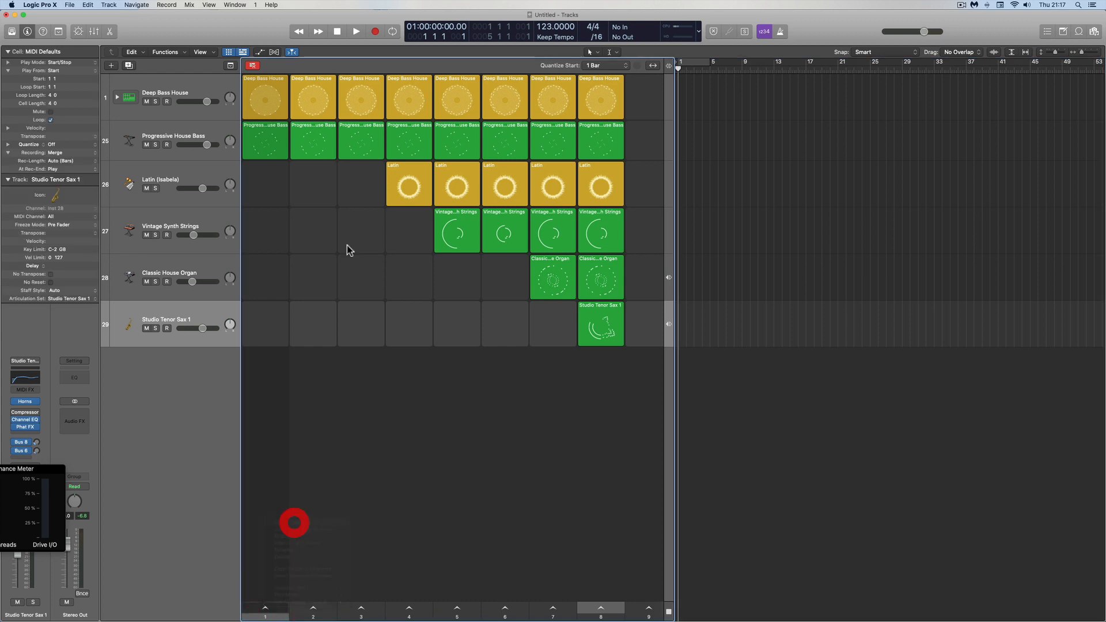
click(375, 33)
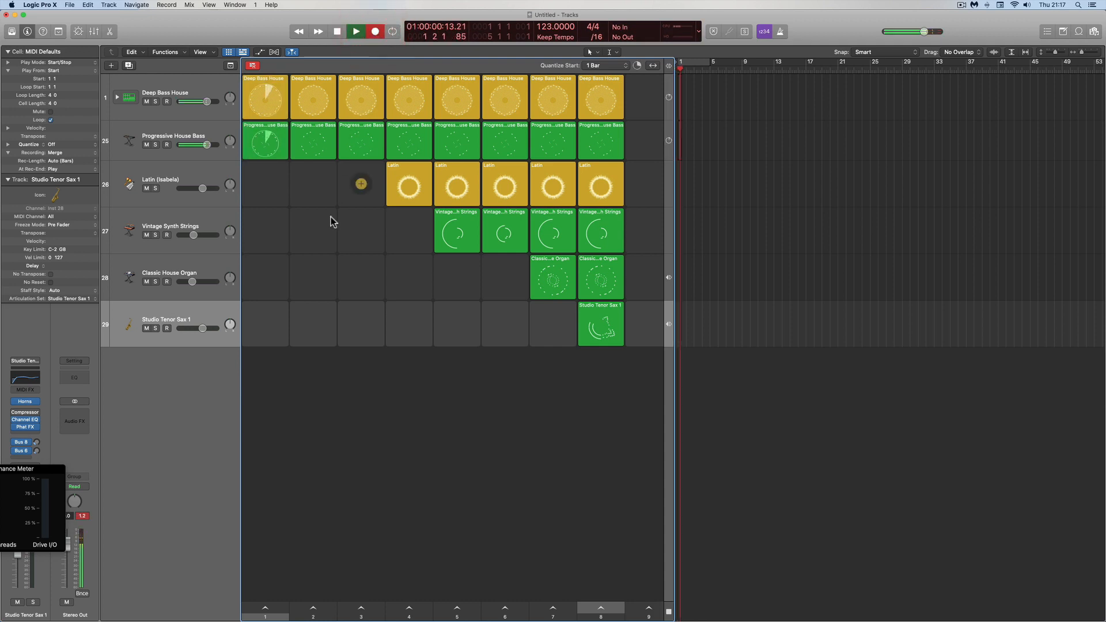
- Launch scenes 2, 3 and 4 in turn during the recording so they start at bars 9, 17 and 25
click(318, 612)
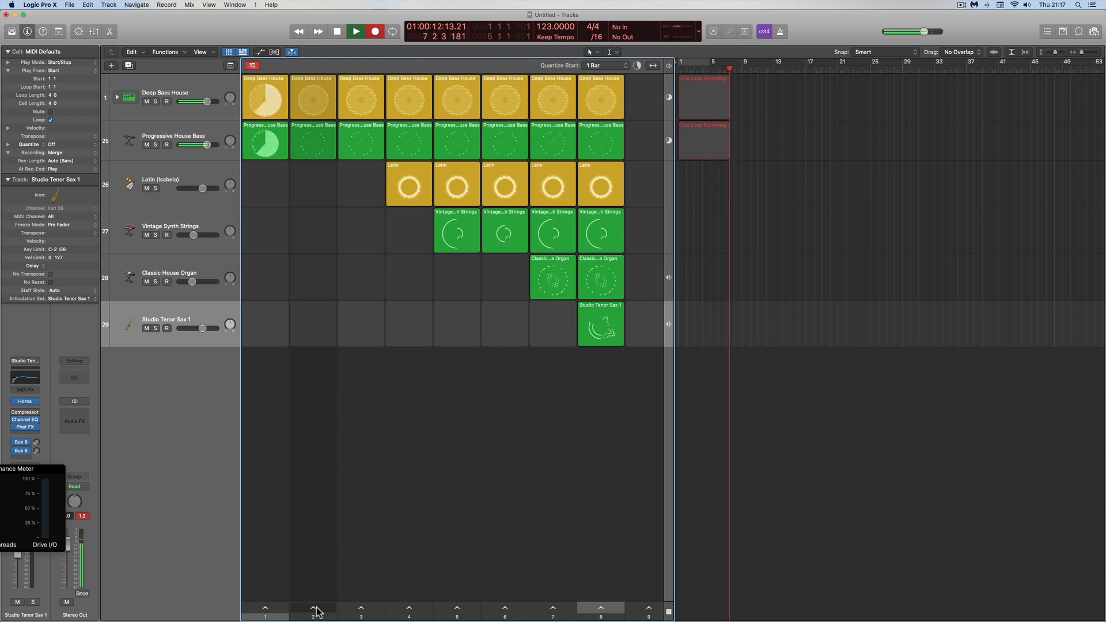
click(315, 610)
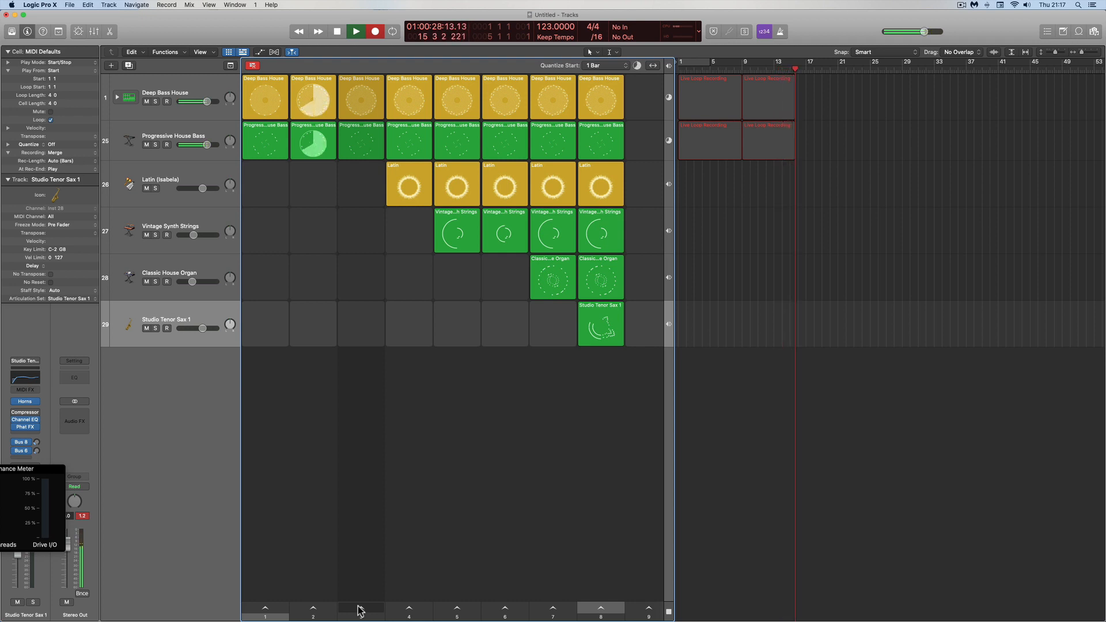
click(360, 610)
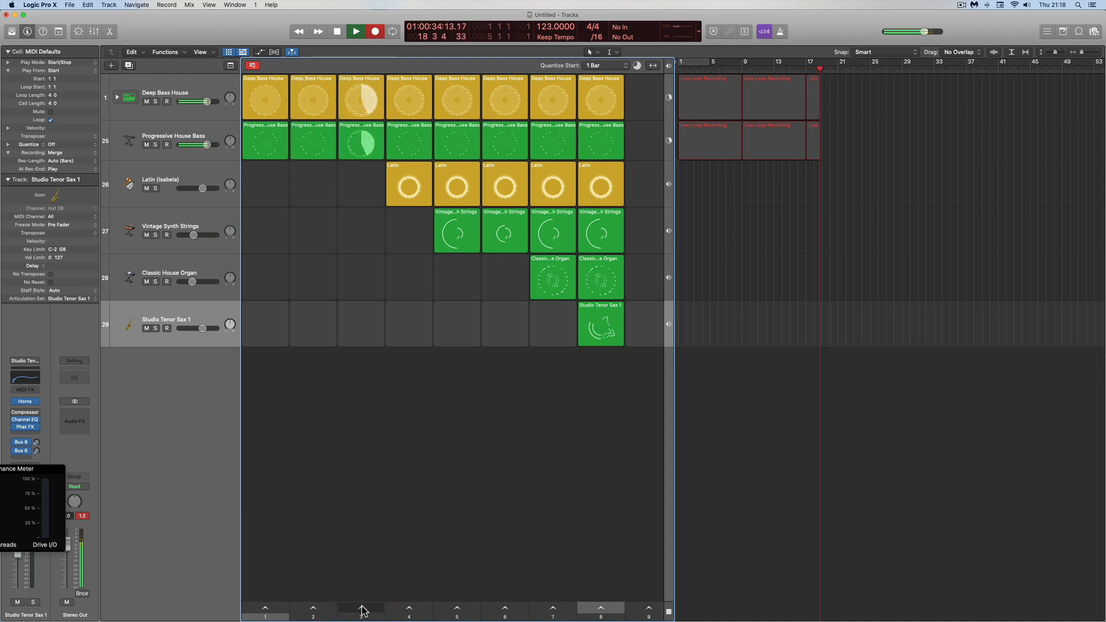
click(409, 610)
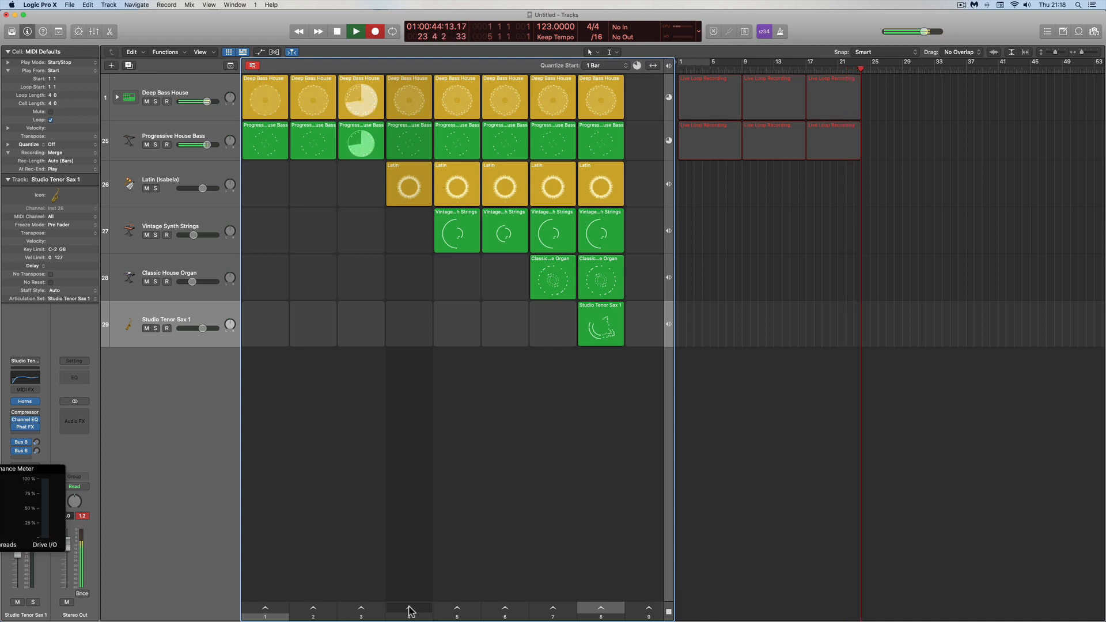
click(409, 609)
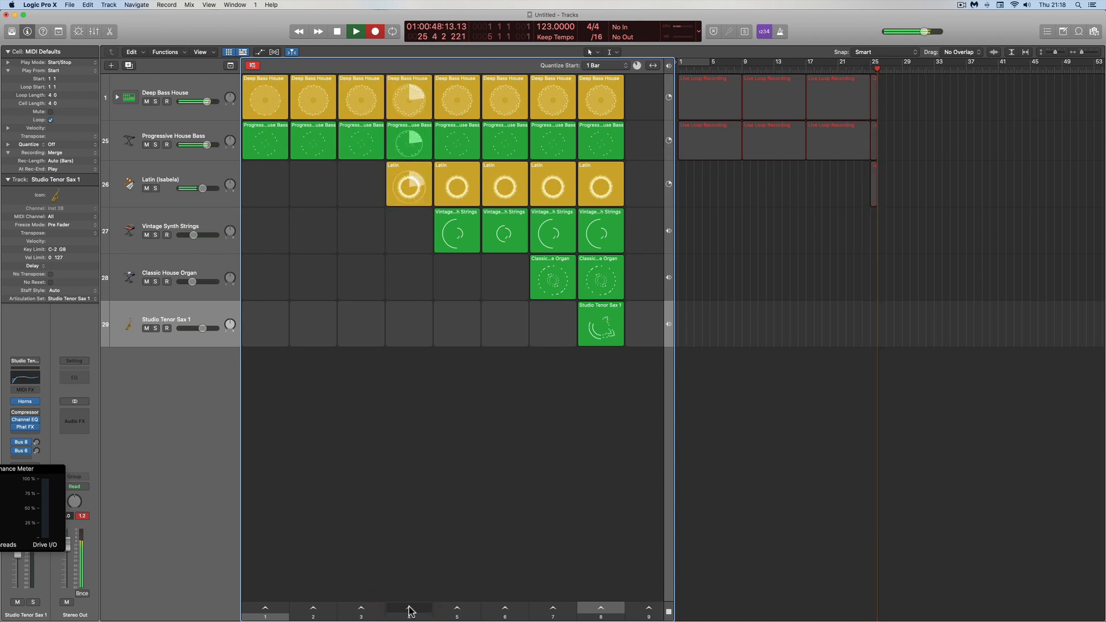
- Continue the recording by launching scenes 5, 6 and 7 in turn to start at bars 33, 45 and 49
click(456, 609)
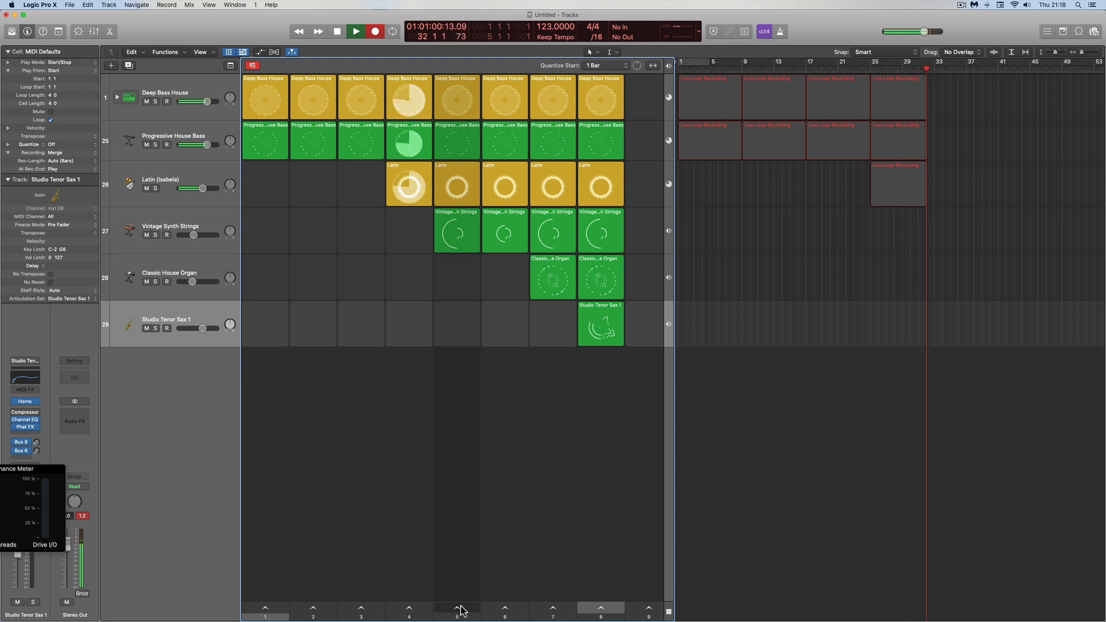
click(461, 610)
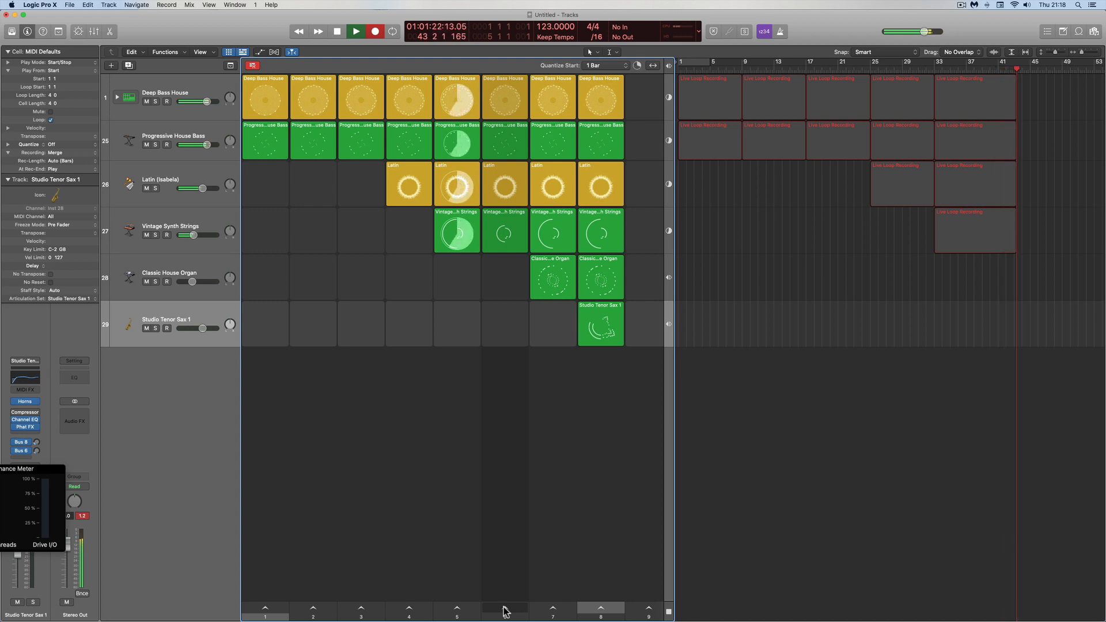
click(505, 609)
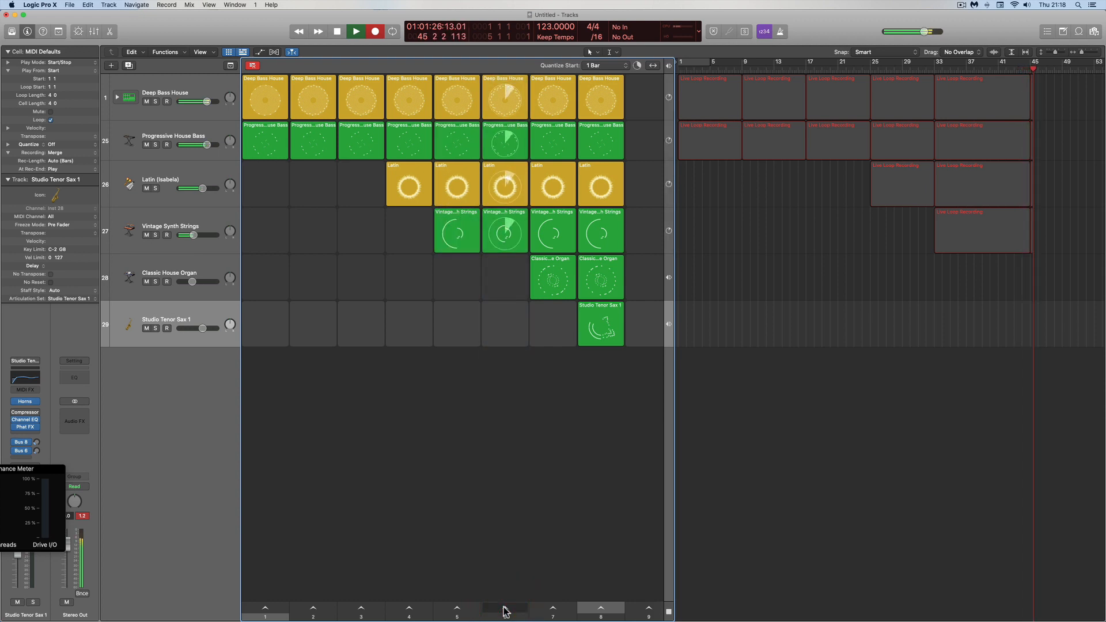
click(541, 610)
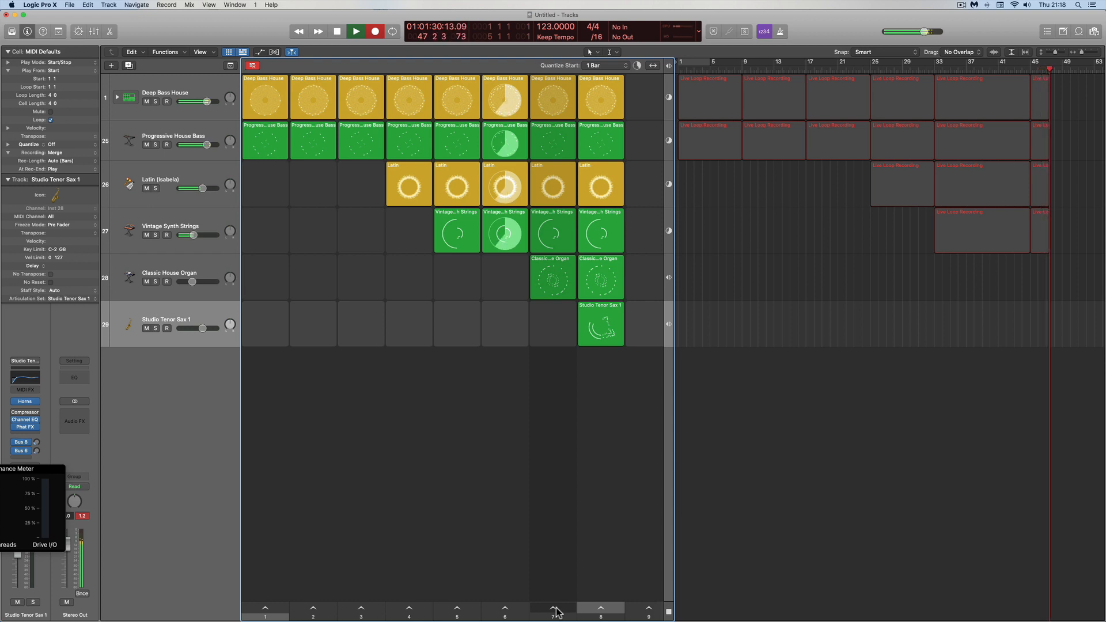
click(555, 610)
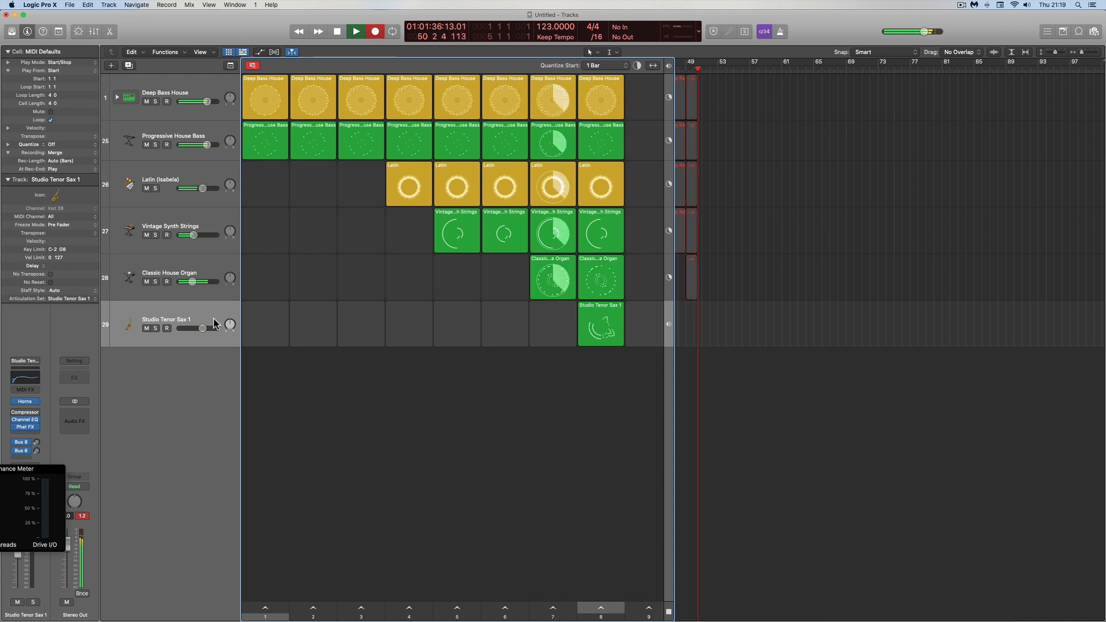
- Launch scene 8 to start at bar 65, trimming the Classic House Organ and Studio Tenor Sax 1 track volumes down slightly
mouse_move(193, 282)
drag(192, 281, 185, 281)
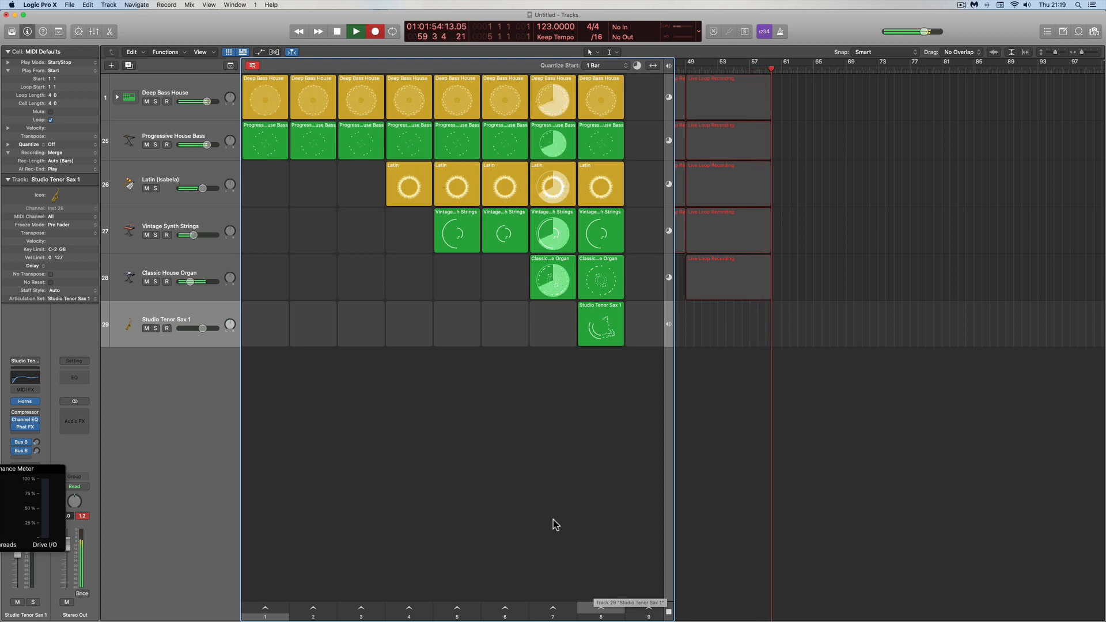
click(600, 610)
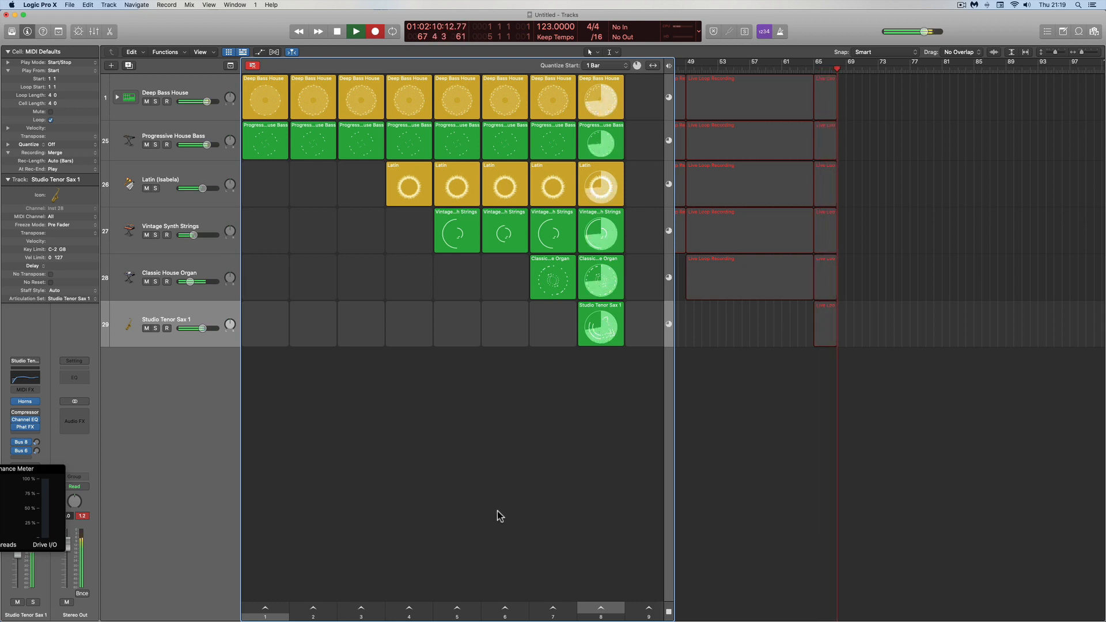
drag(203, 329, 200, 329)
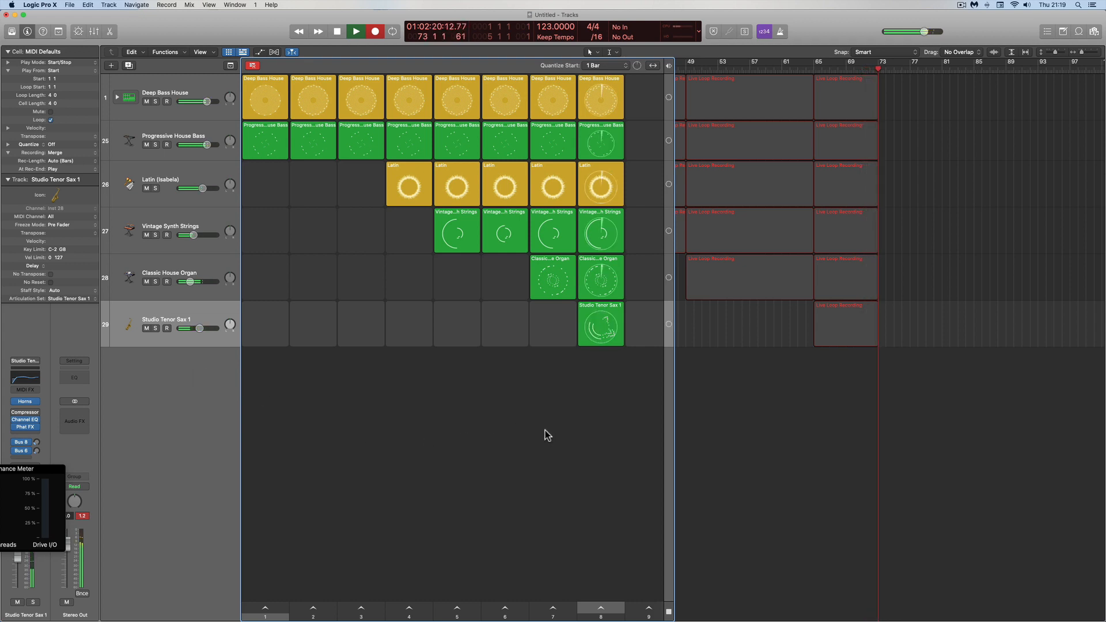
- Switch the Vintage Synth Strings to their scene 6 cell at bar 77 and launch scene 7 to start at bar 81
click(504, 235)
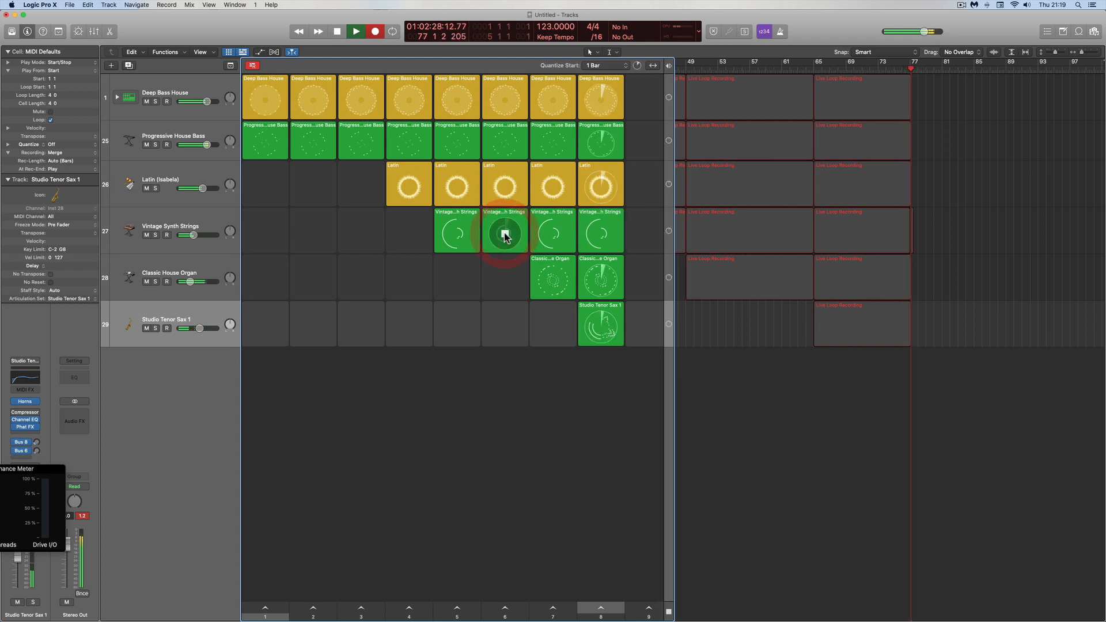
click(554, 609)
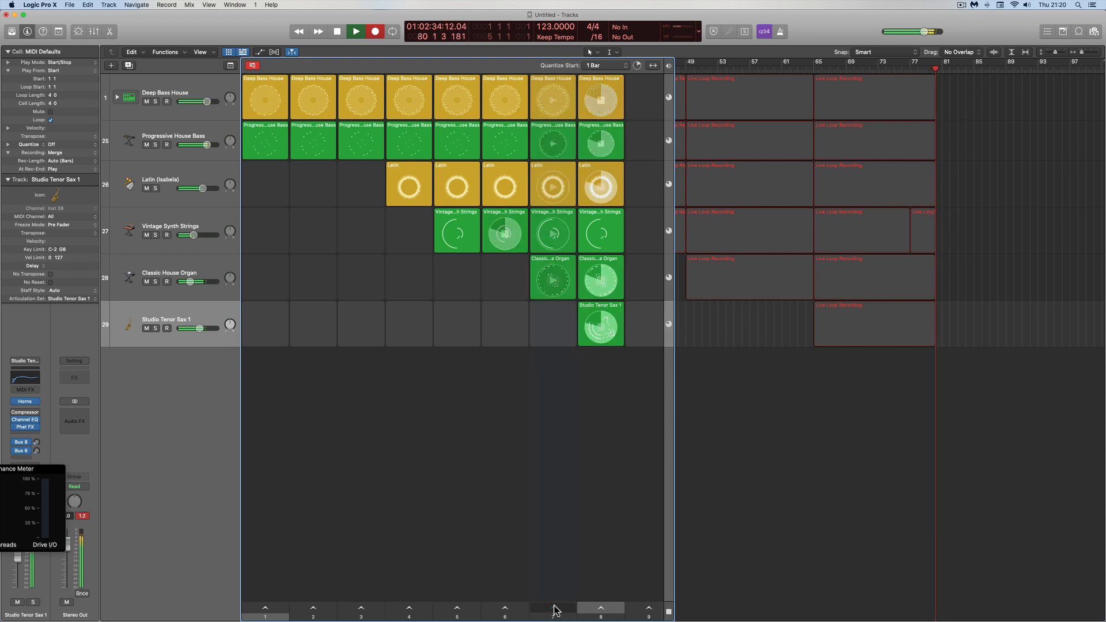
click(554, 608)
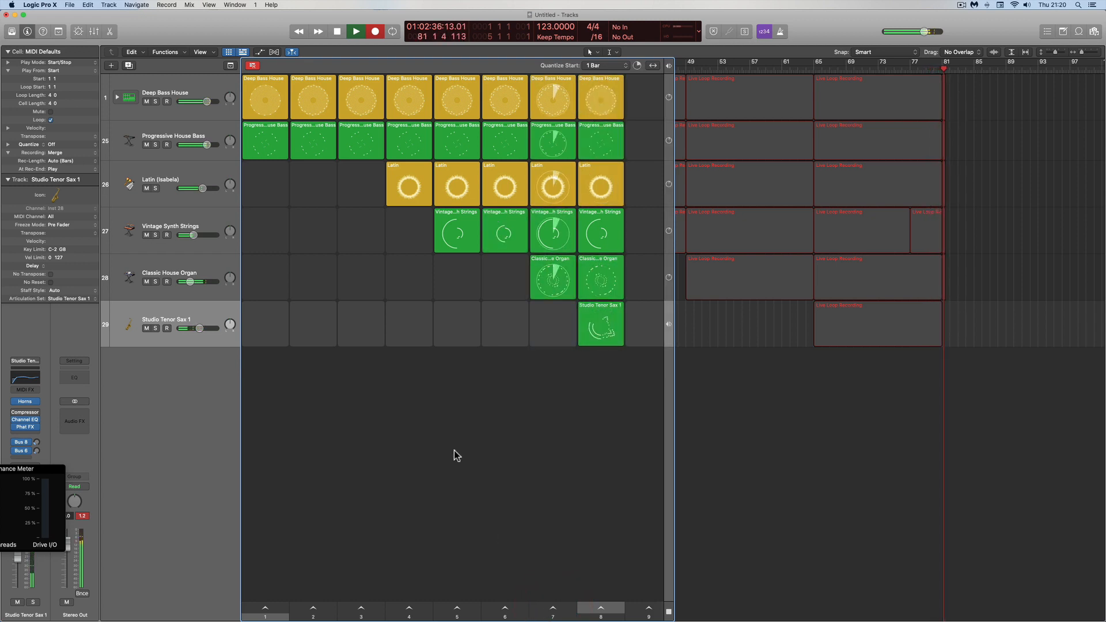
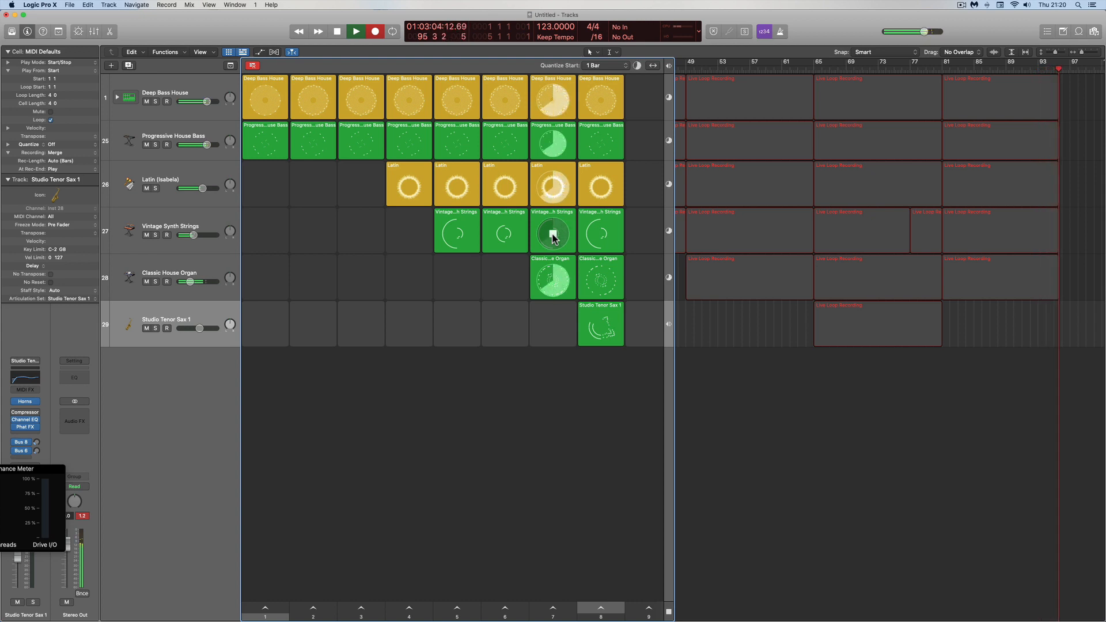
- Stop the scene 7 Vintage Synth Strings cell at bar 97 and alternately start and stop the Studio Tenor Sax 1 cell from bars 97 to 111
click(552, 237)
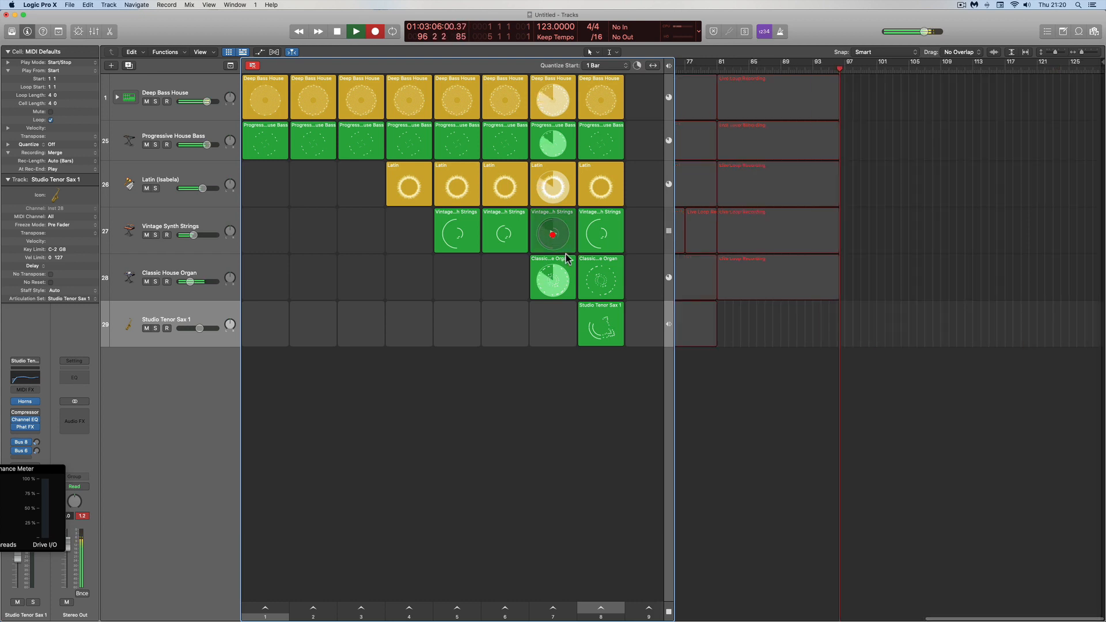
click(601, 327)
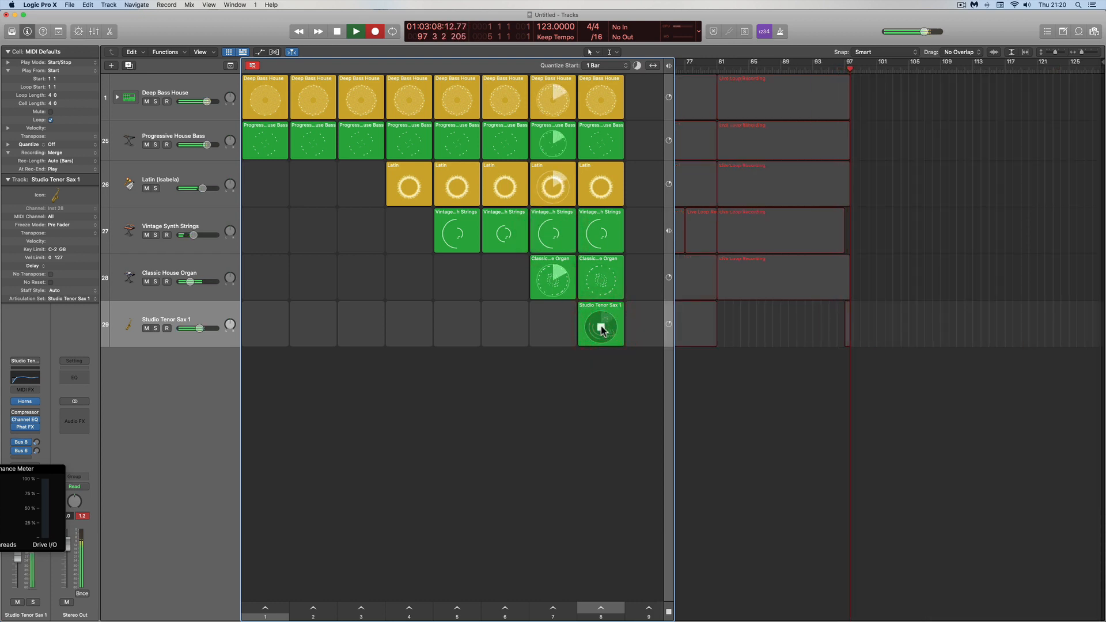
click(601, 328)
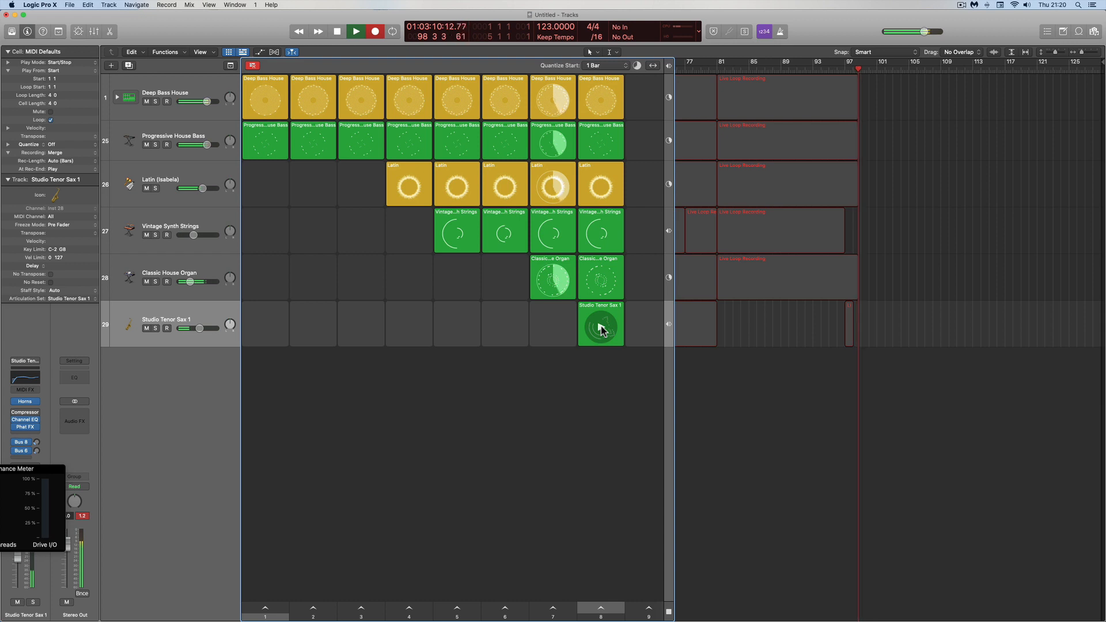
click(601, 329)
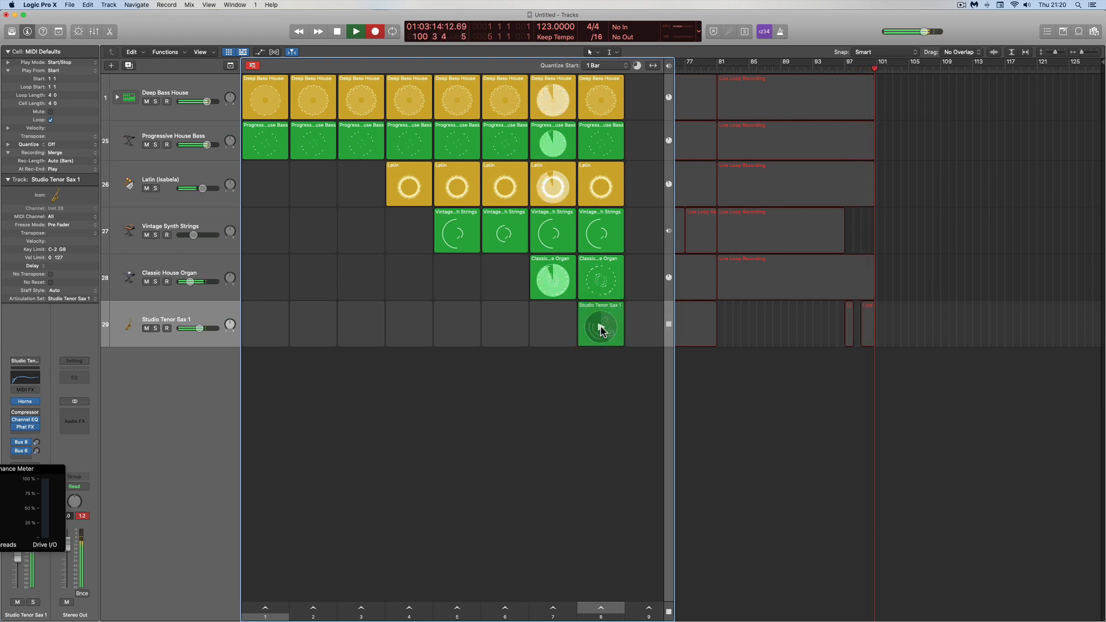
click(601, 330)
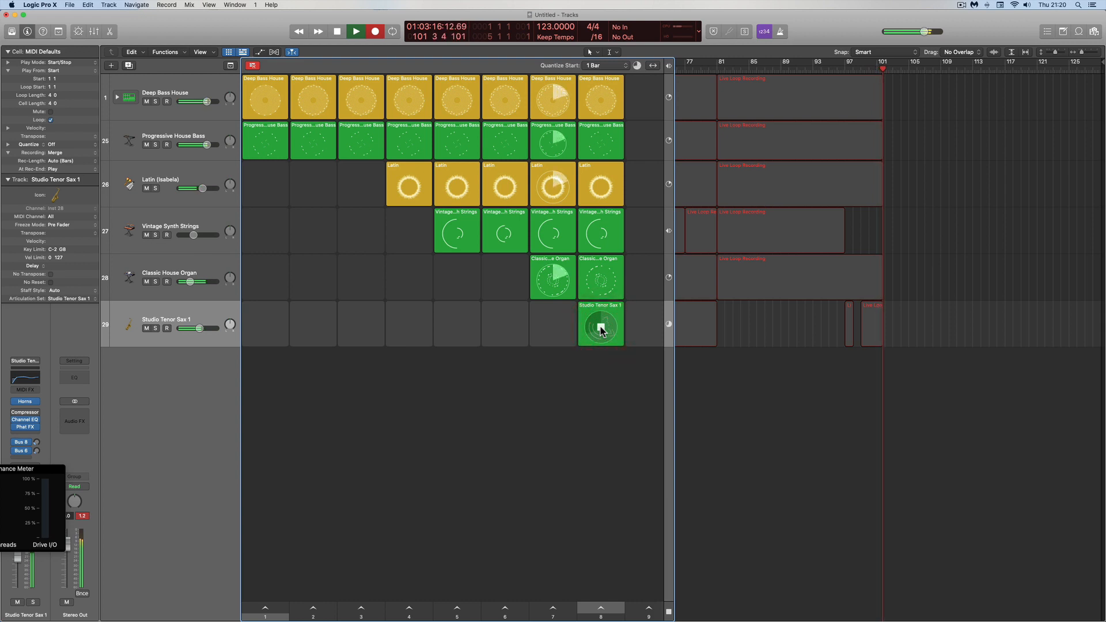
click(601, 328)
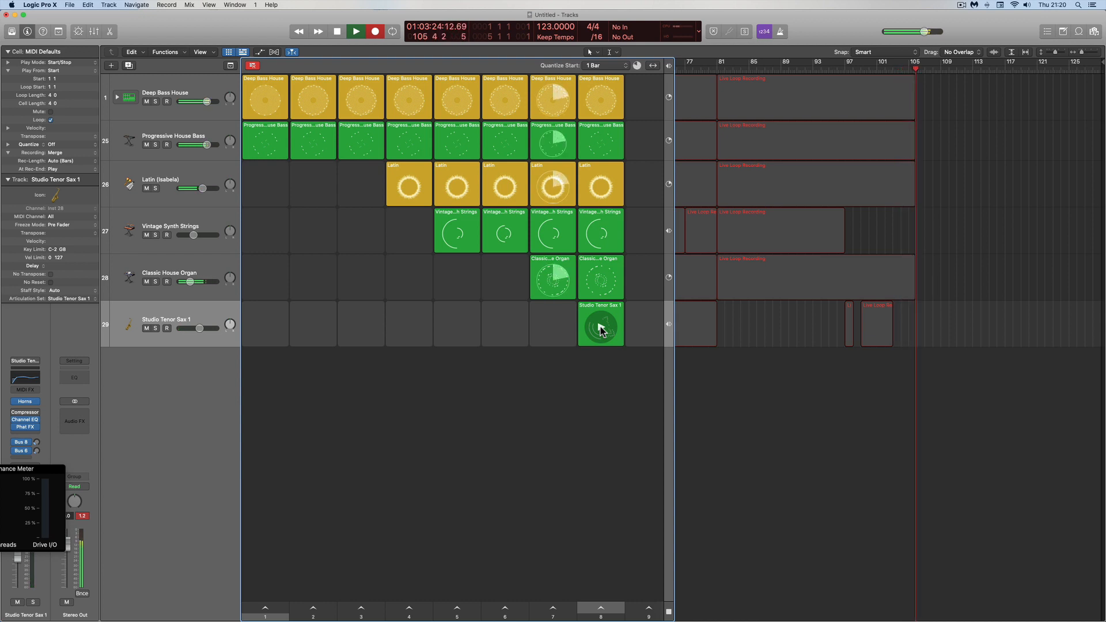
click(600, 329)
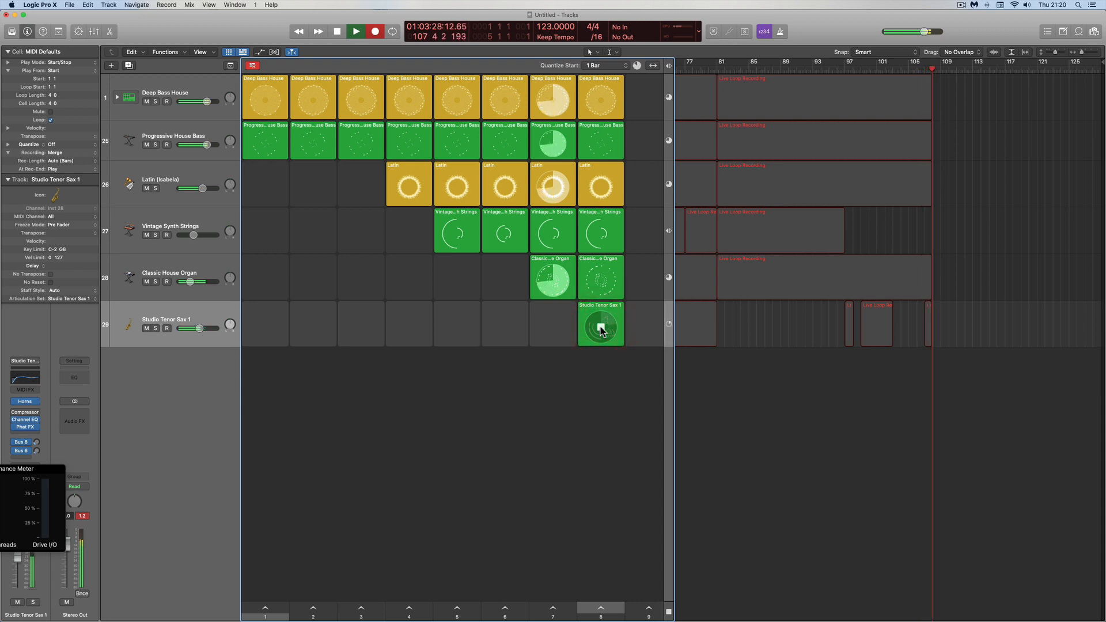
click(601, 331)
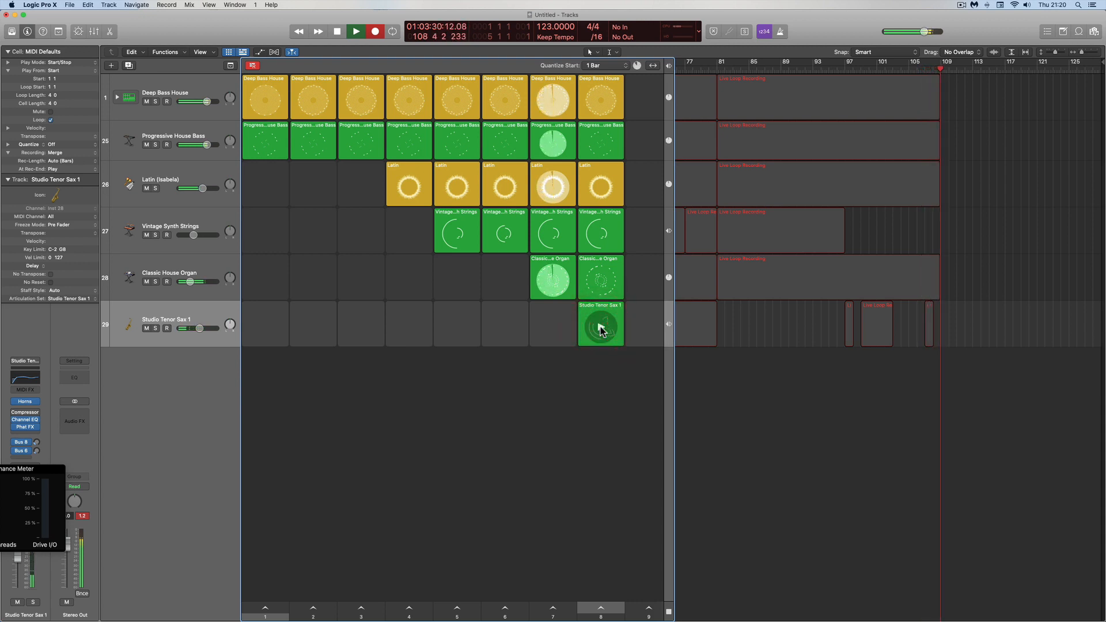
click(601, 330)
click(601, 330)
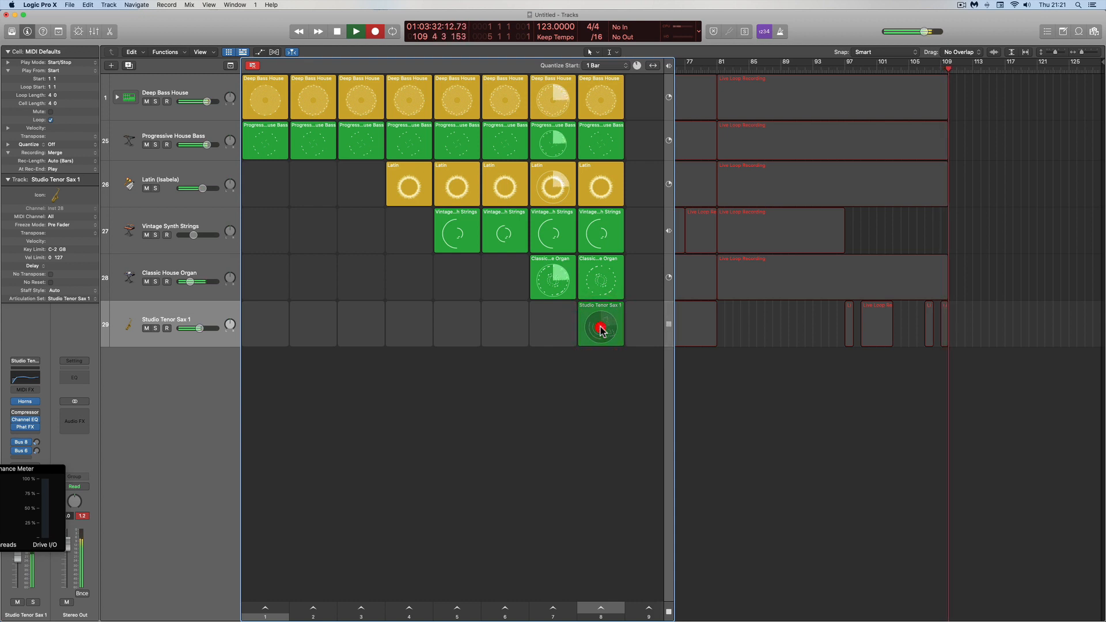
click(600, 330)
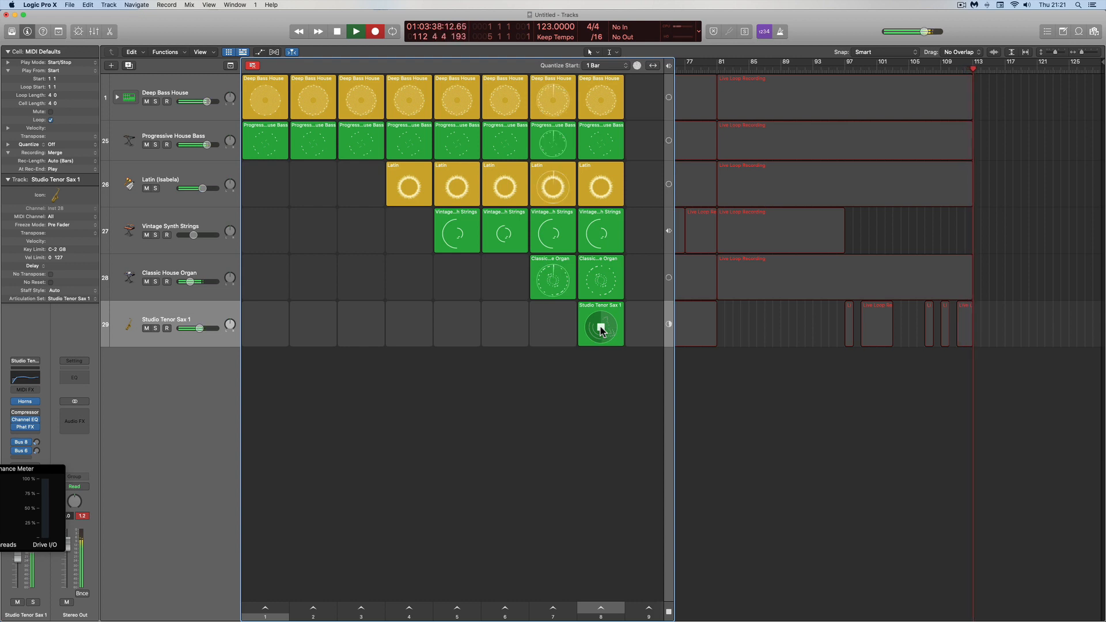
- Launch scene 8 to start at bar 115 and switch the Vintage Synth Strings to their scene 6 cell at bar 127
click(601, 607)
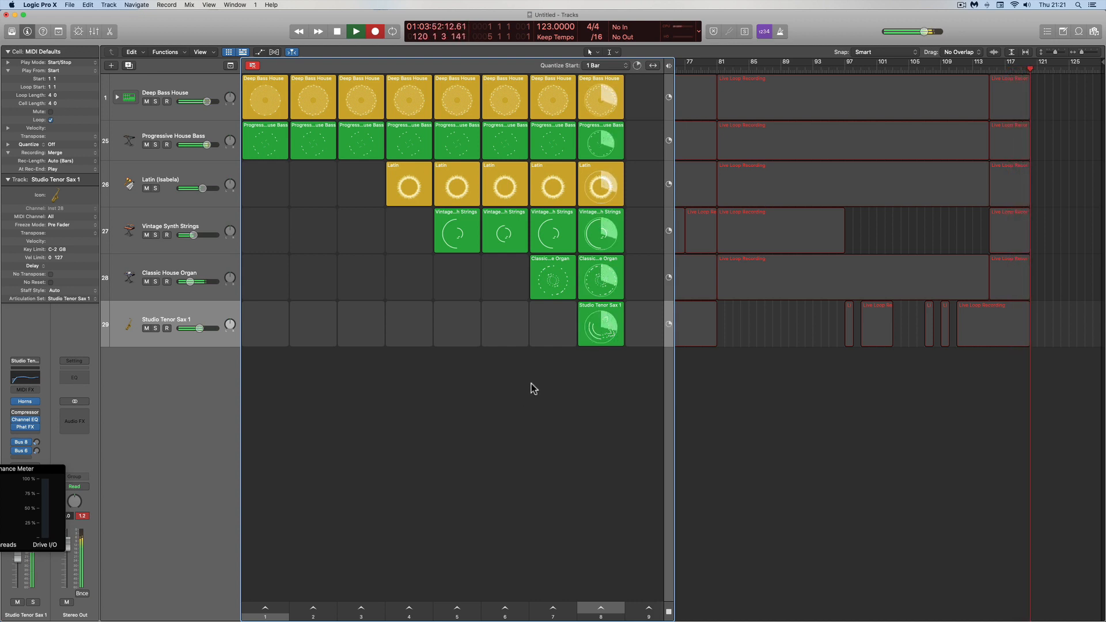
mouse_move(505, 233)
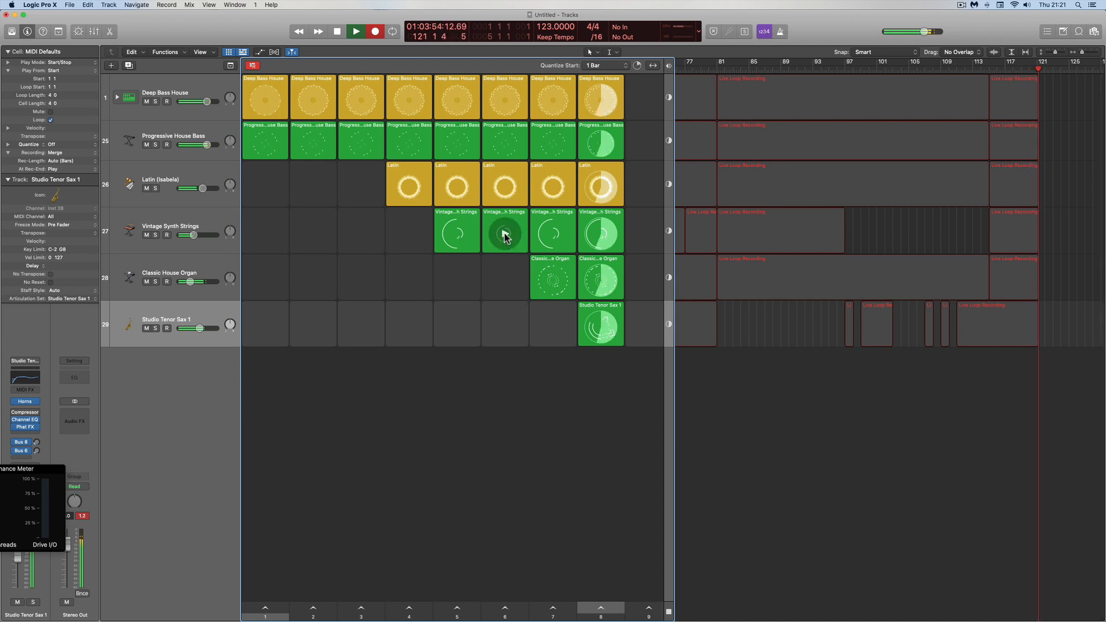
scroll(505, 233, right, 1)
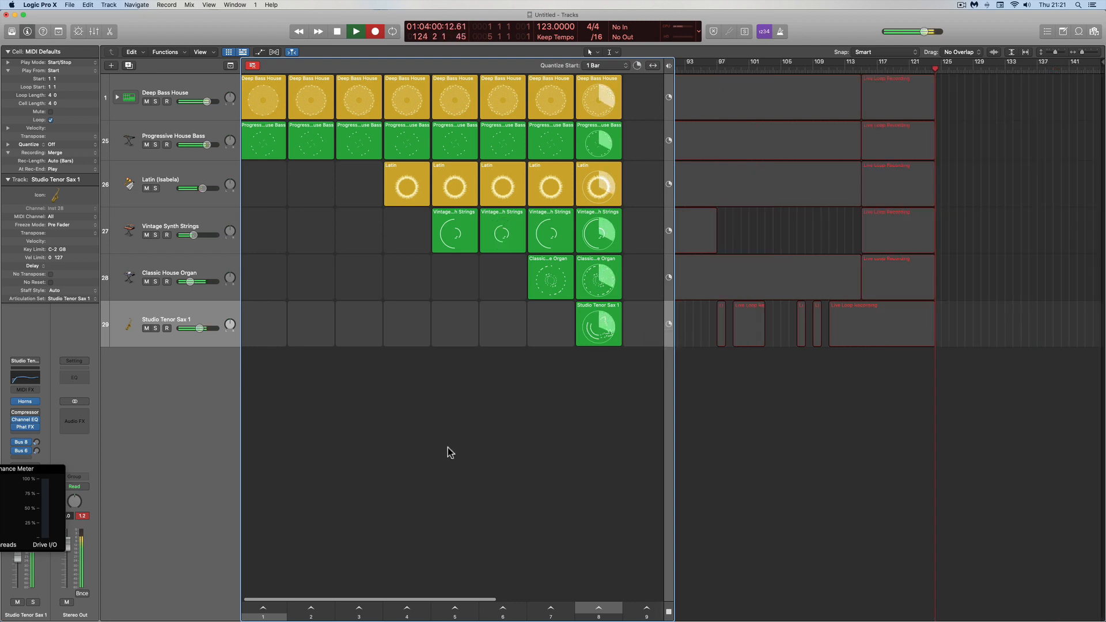
click(503, 235)
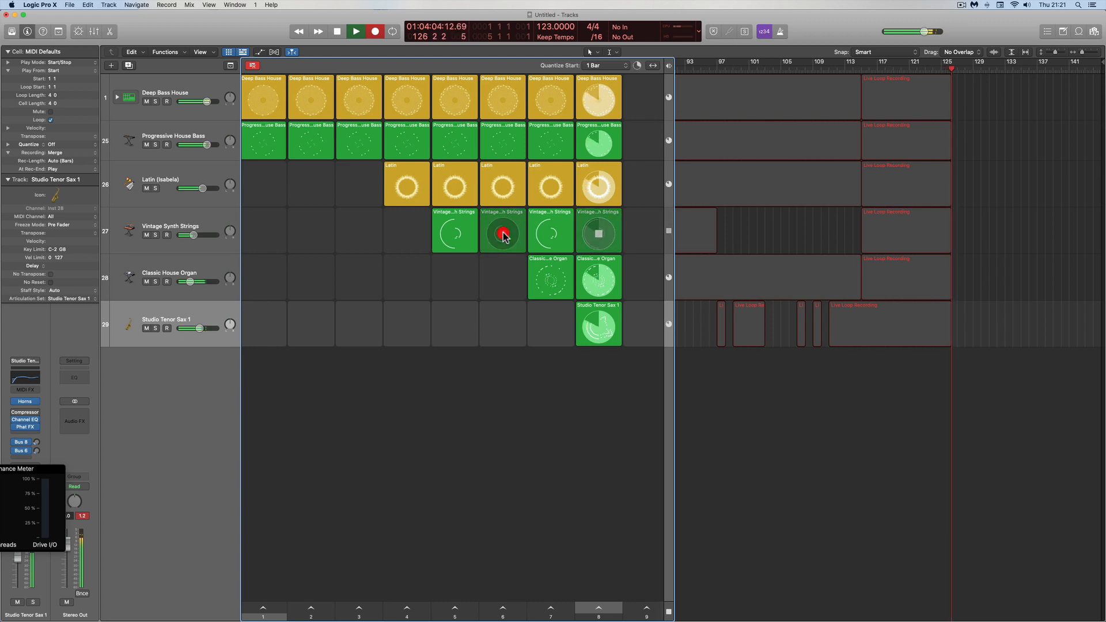
- Launch scene 4 together with the scene 7 Classic House Organ cell at bar 131 and bring in the Studio Tenor Sax 1 cell at bar 139
click(407, 610)
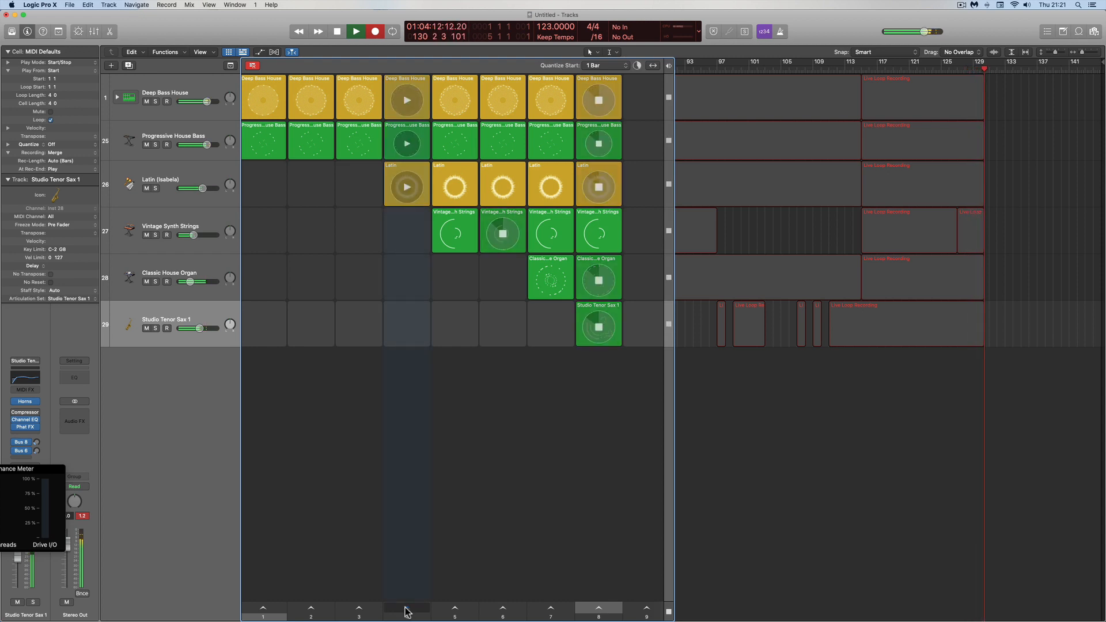
click(552, 282)
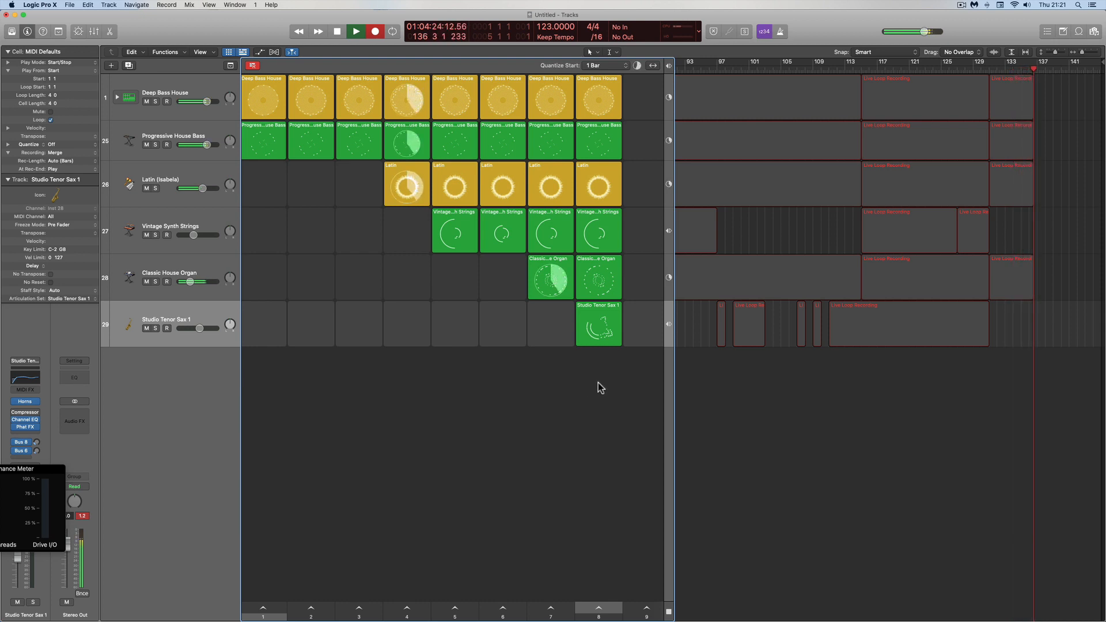
click(598, 327)
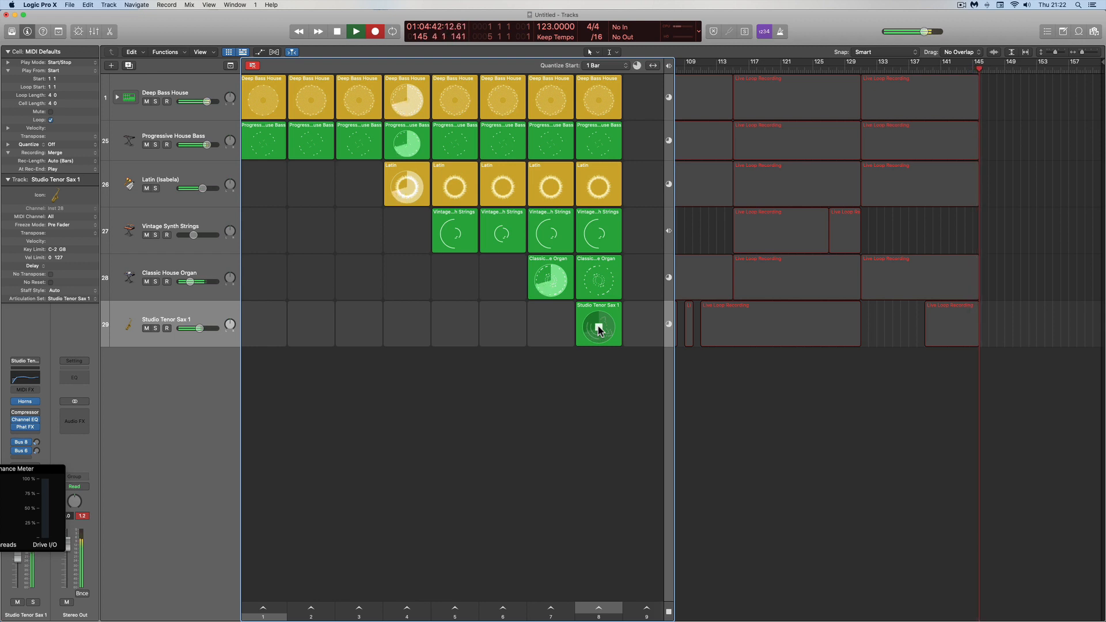
- Play the scene 5 and scene 6 Vintage Synth Strings cells from bars 147 and 151, and launch scene 8 at bar 155
click(453, 232)
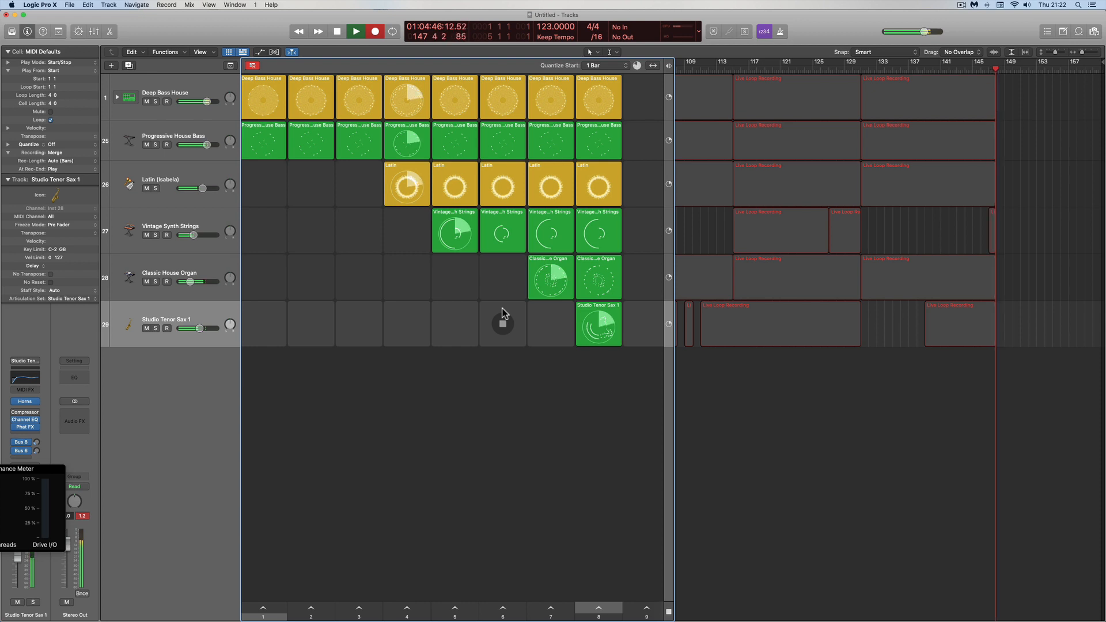
click(503, 234)
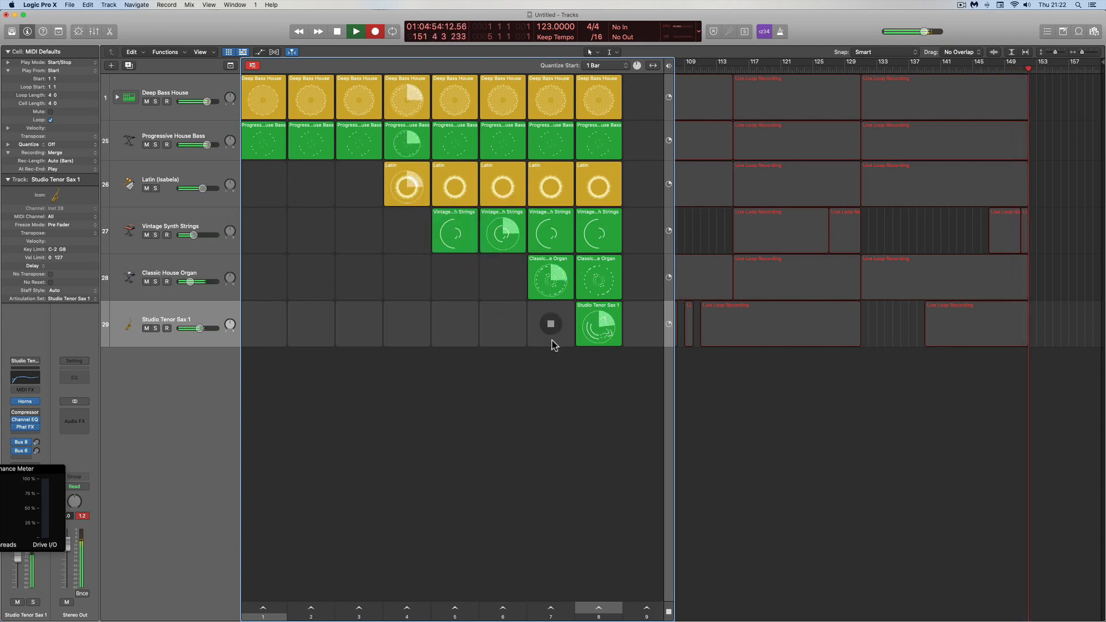
click(599, 609)
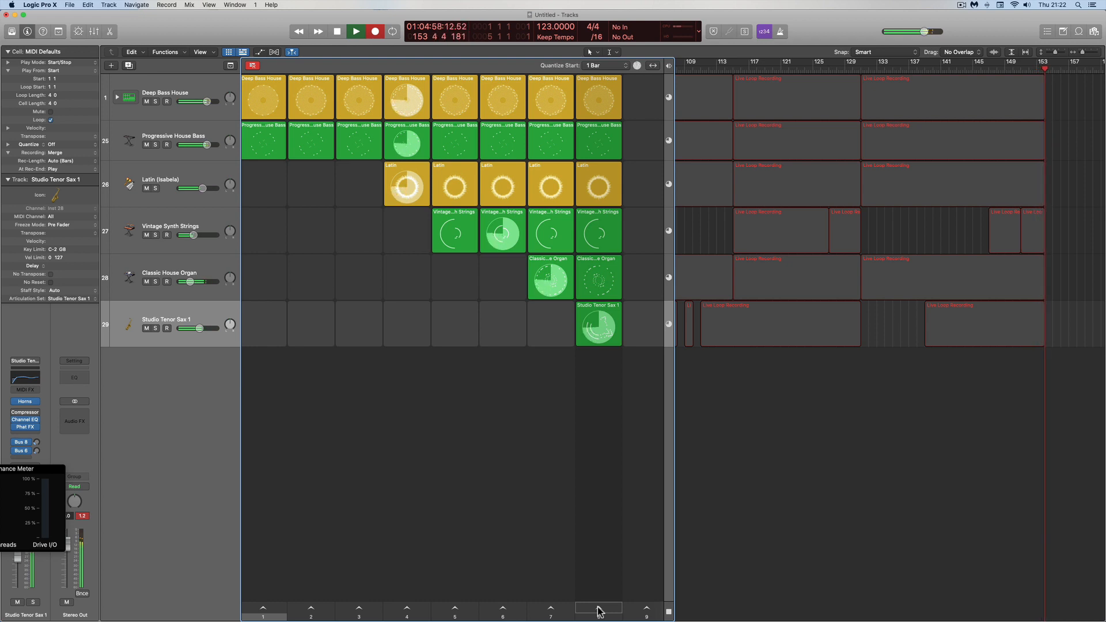
click(598, 608)
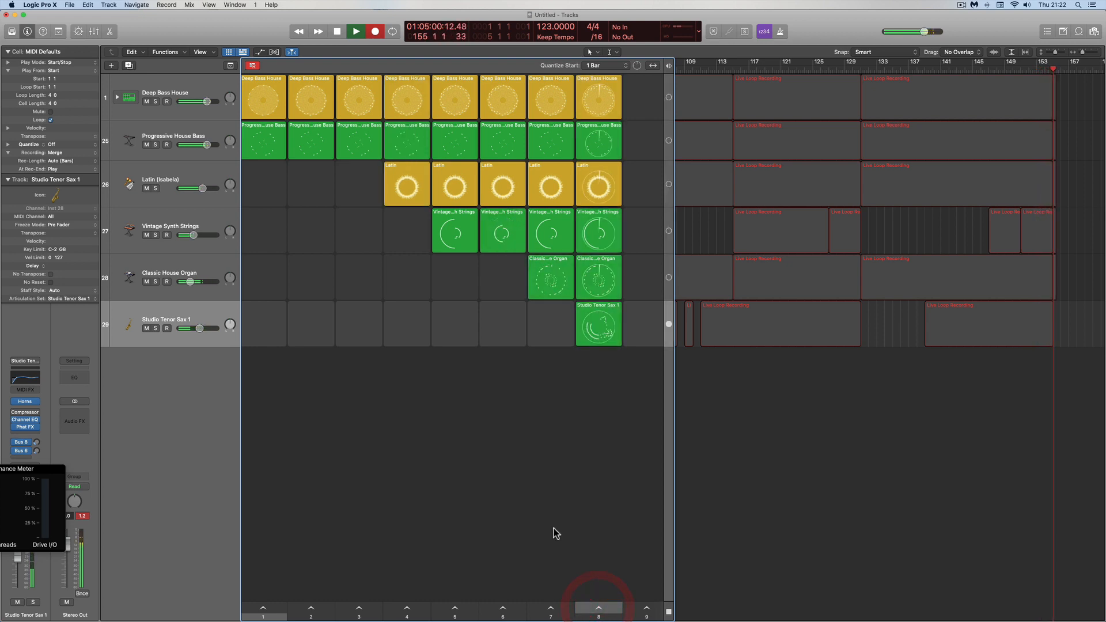
- Launch scene 4 to start at bar 171 as the closing section of the recorded performance
scroll(593, 348, left, 1)
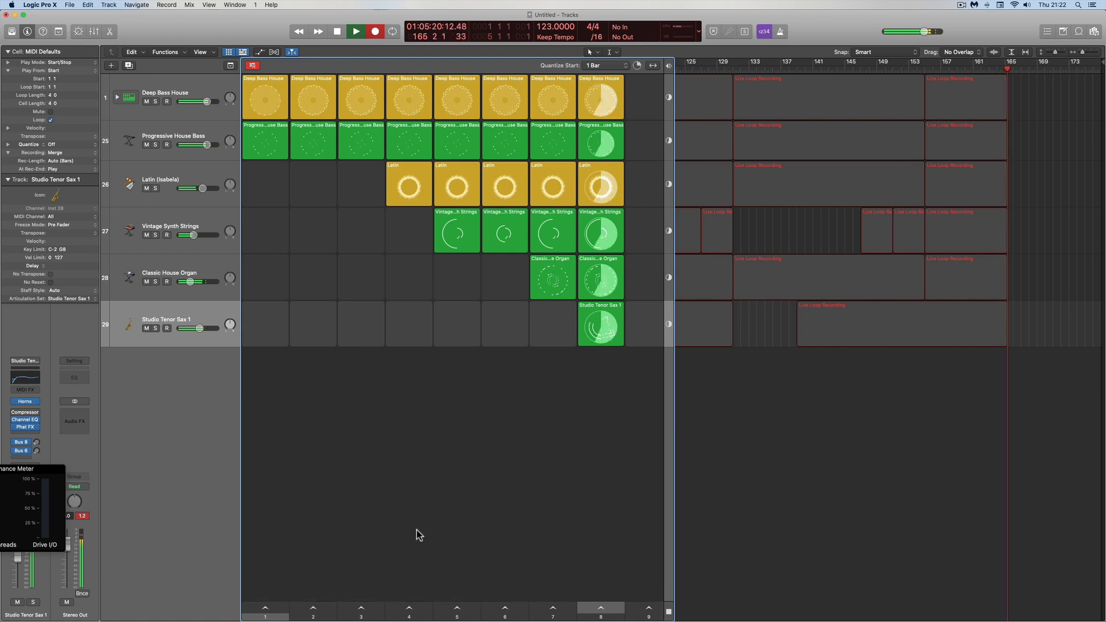
click(409, 608)
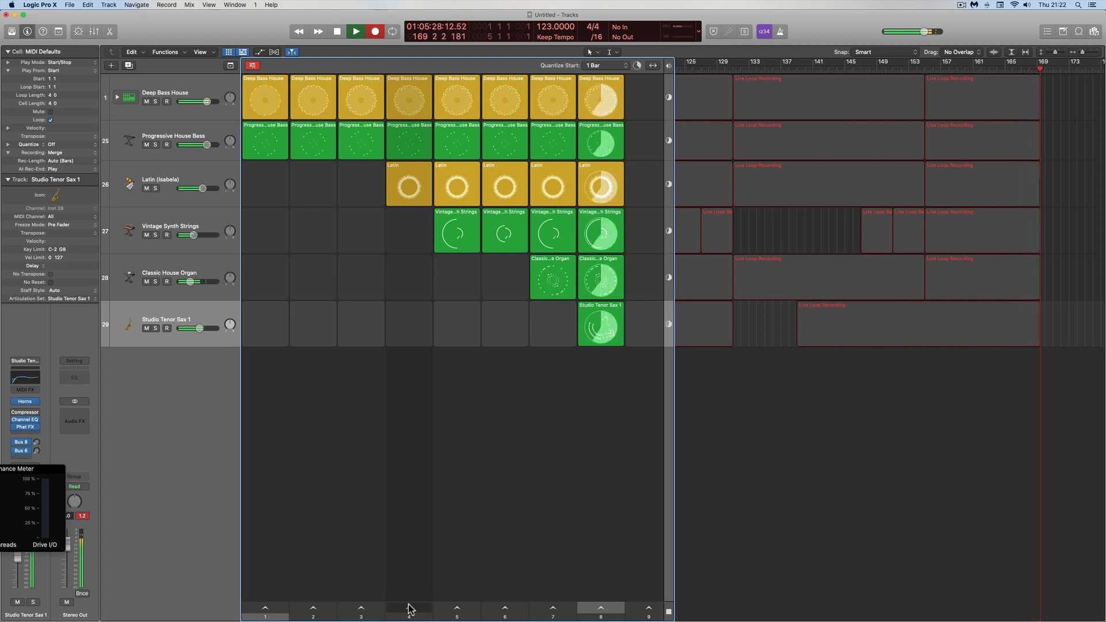
click(409, 609)
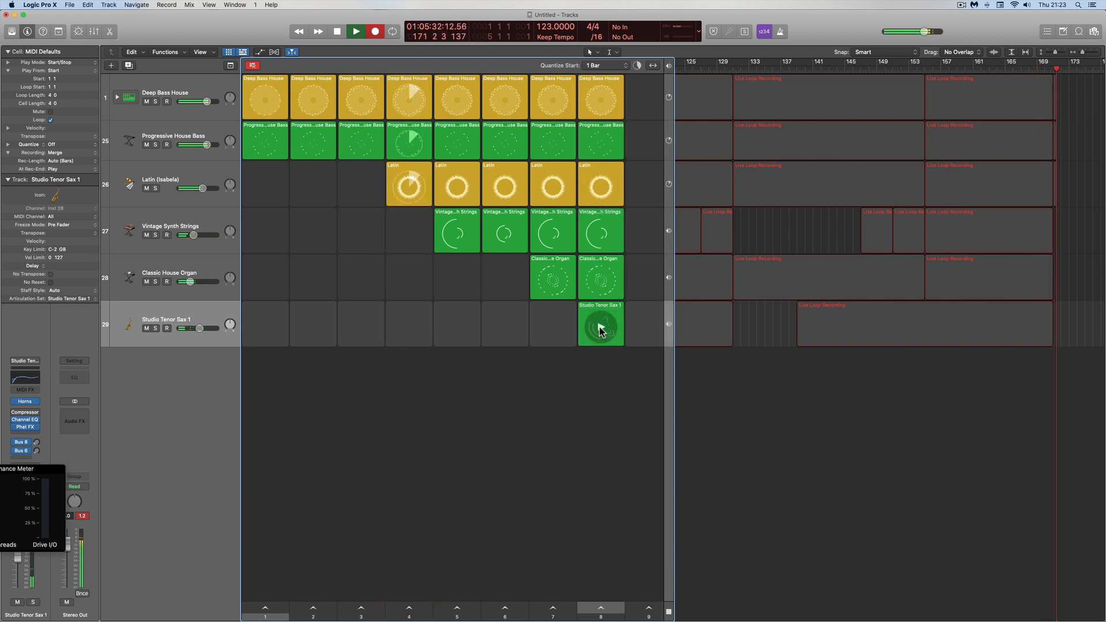
click(599, 330)
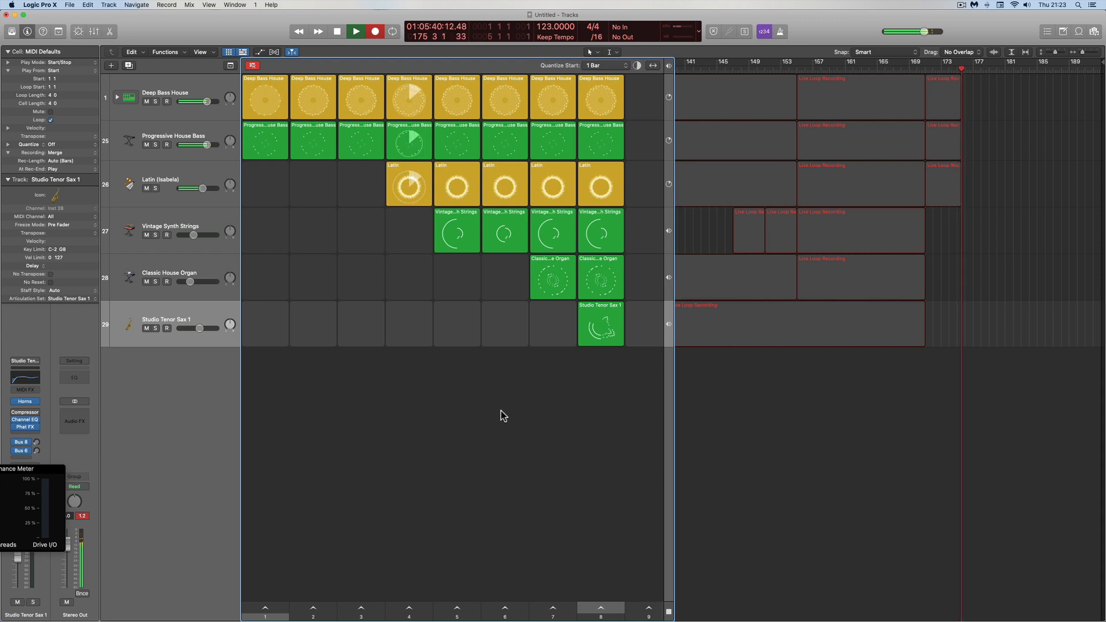
- Stop the recording at about bar 178 and review the recorded regions in the Tracks area
scroll(496, 420, right, 1)
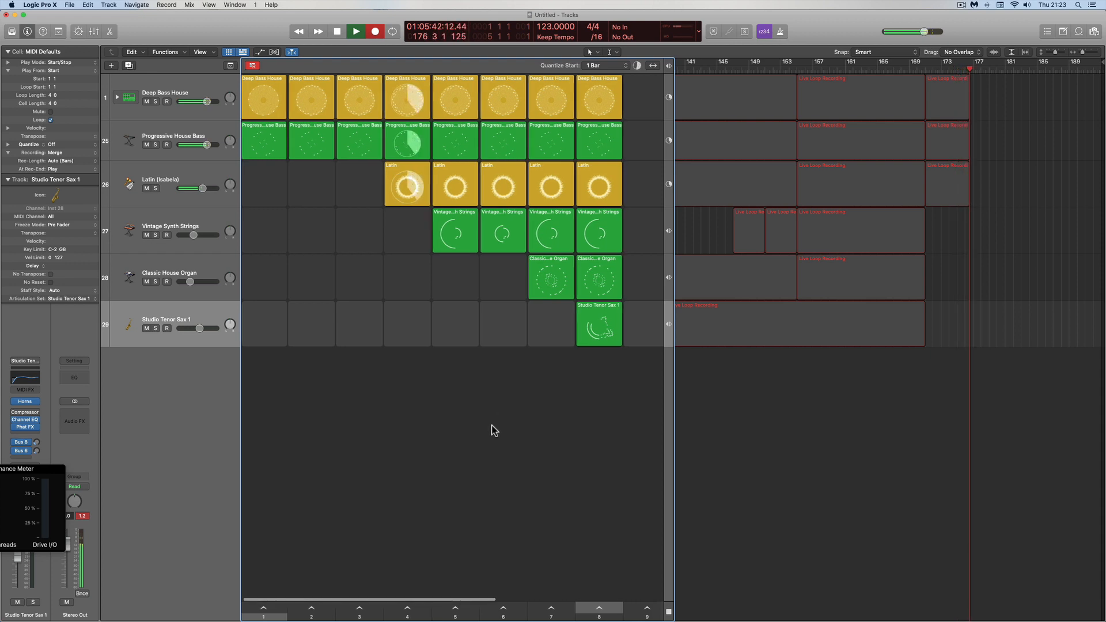
click(338, 32)
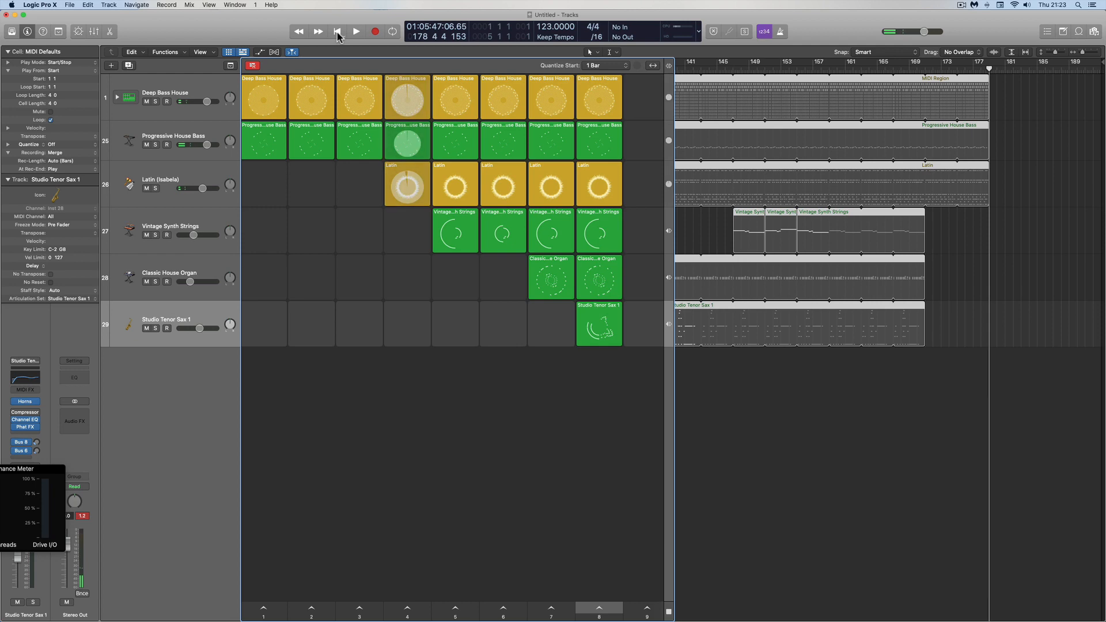
scroll(796, 331, left, 10)
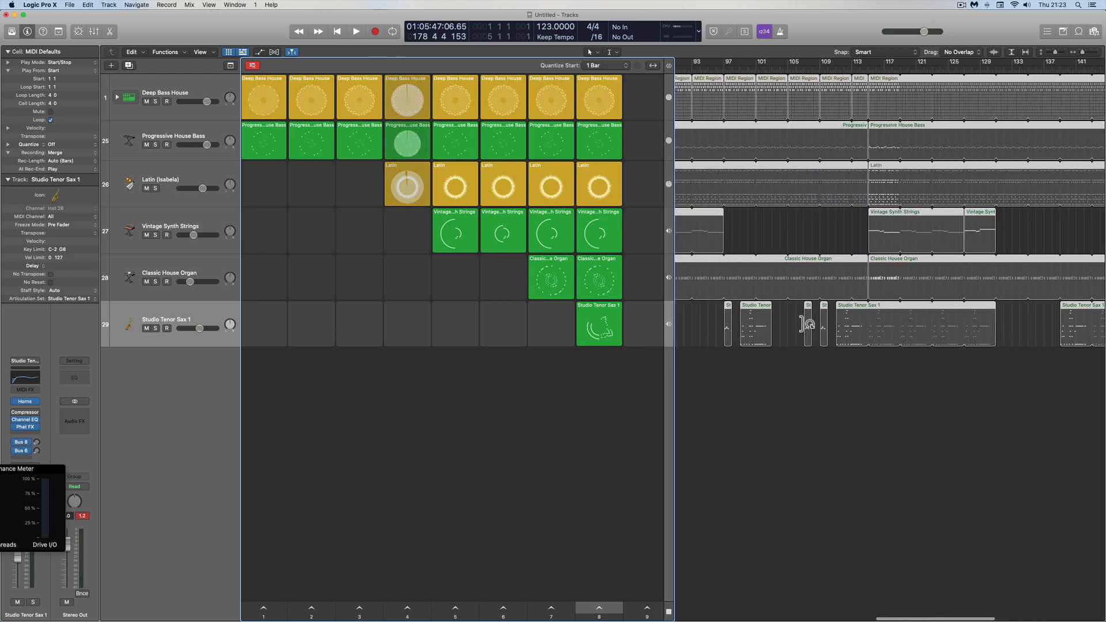
- Shorten the Studio Tenor Sax 1 region at bar 99 to one bar
click(777, 340)
drag(768, 342, 748, 340)
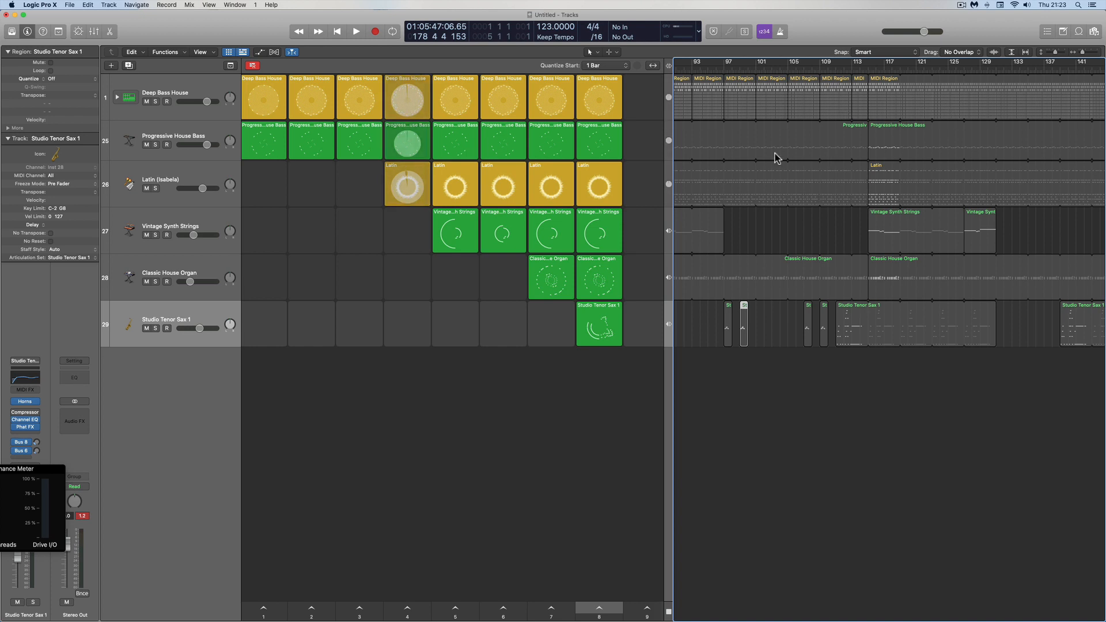
click(88, 5)
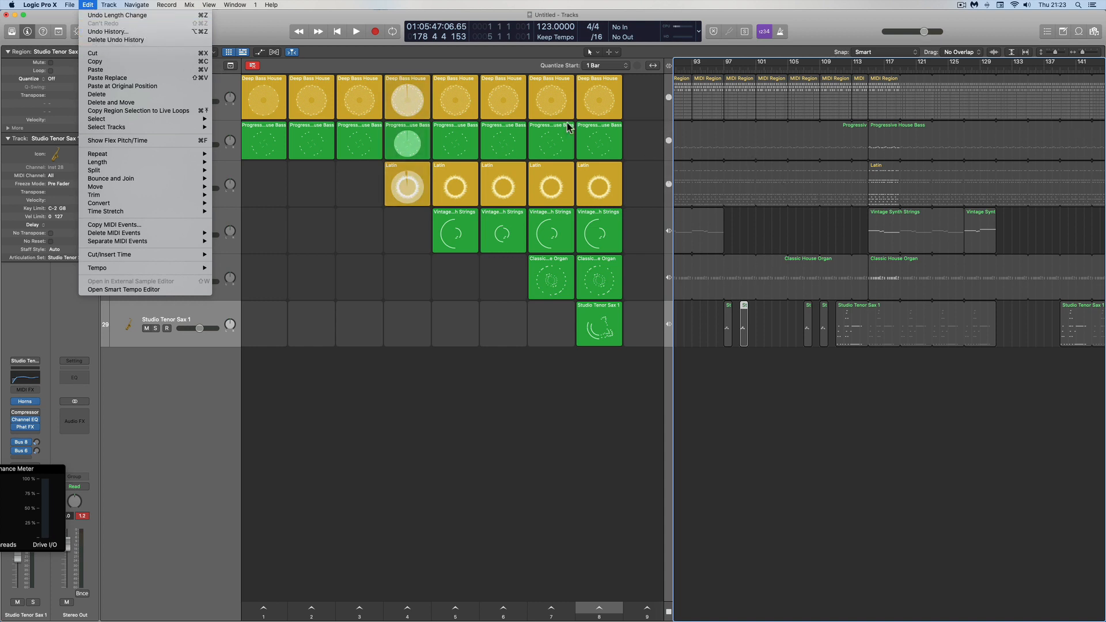
click(241, 25)
- Return the playhead to bar 1, switch all tracks to play their Tracks area regions, and start playback of the arrangement
click(337, 33)
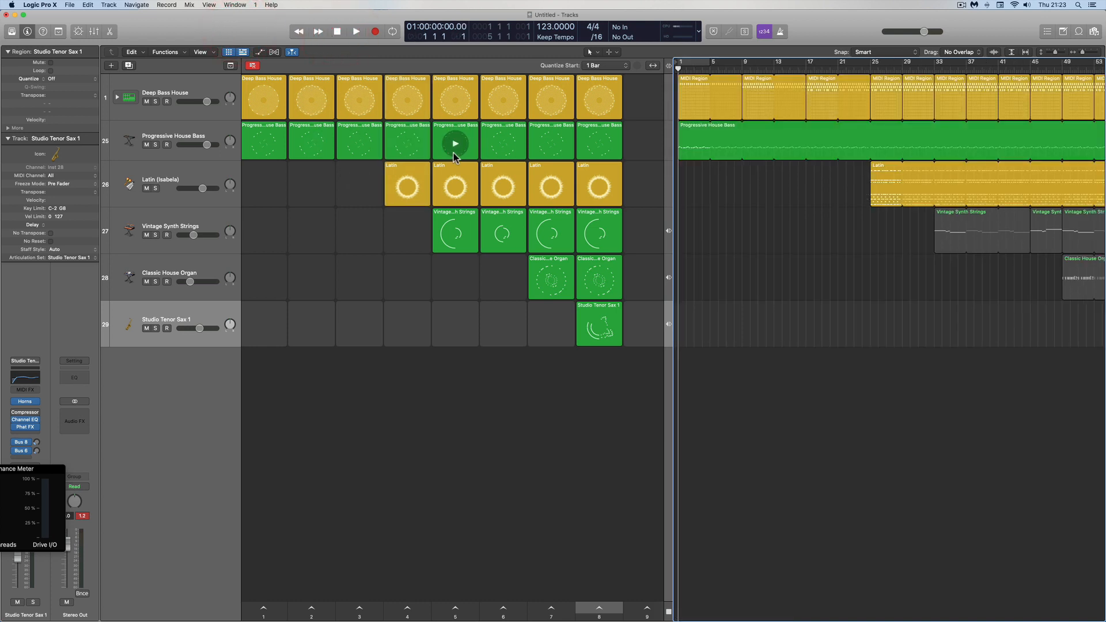
click(408, 610)
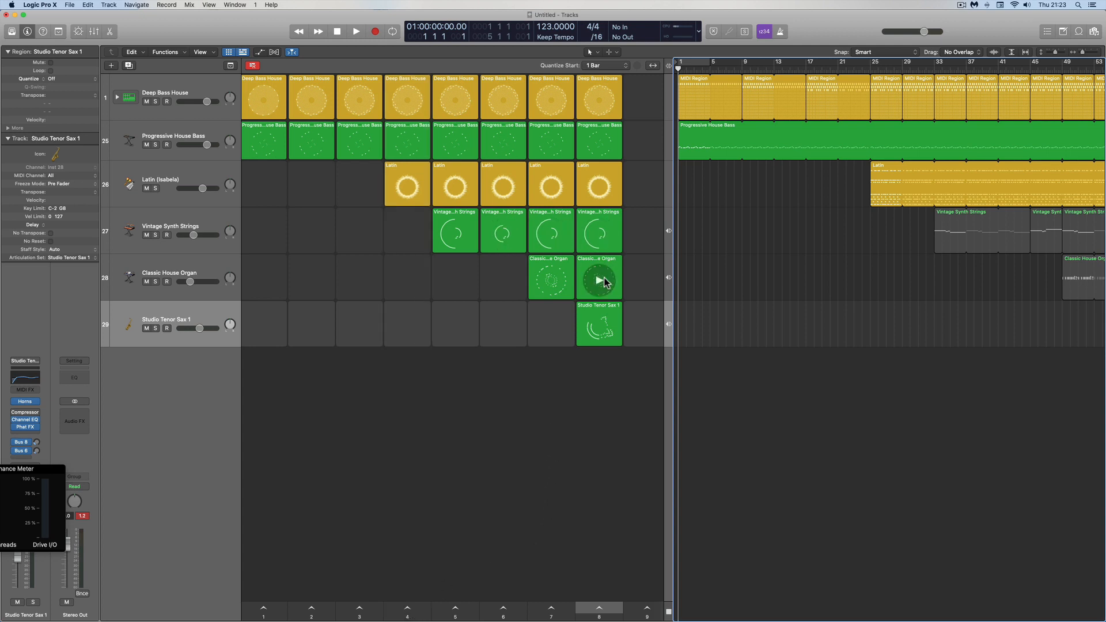
scroll(607, 283, left, 1)
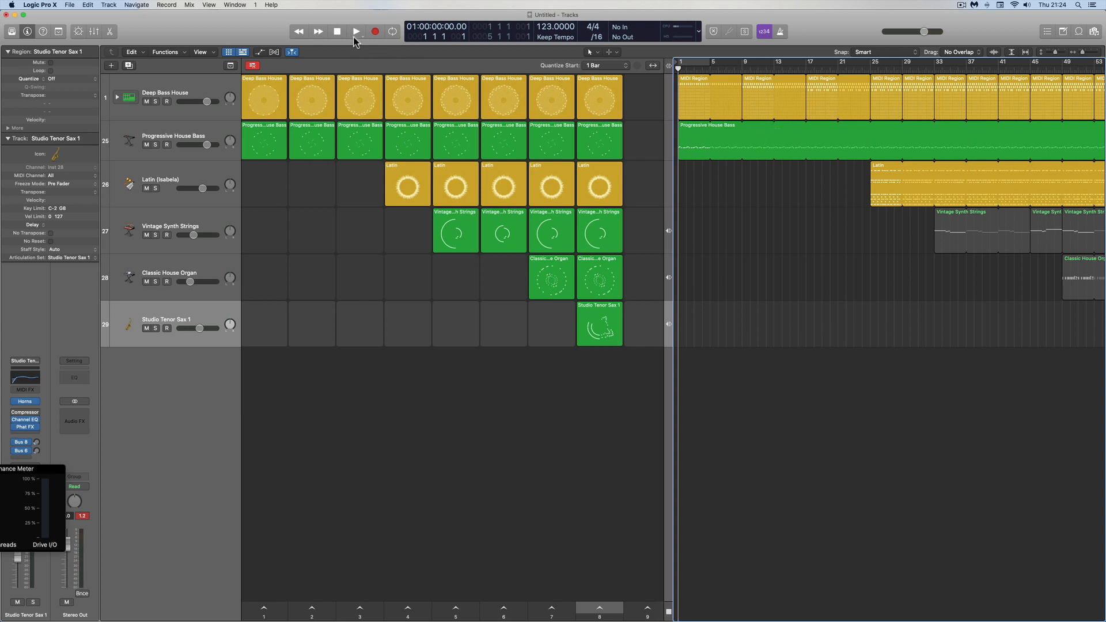
click(671, 68)
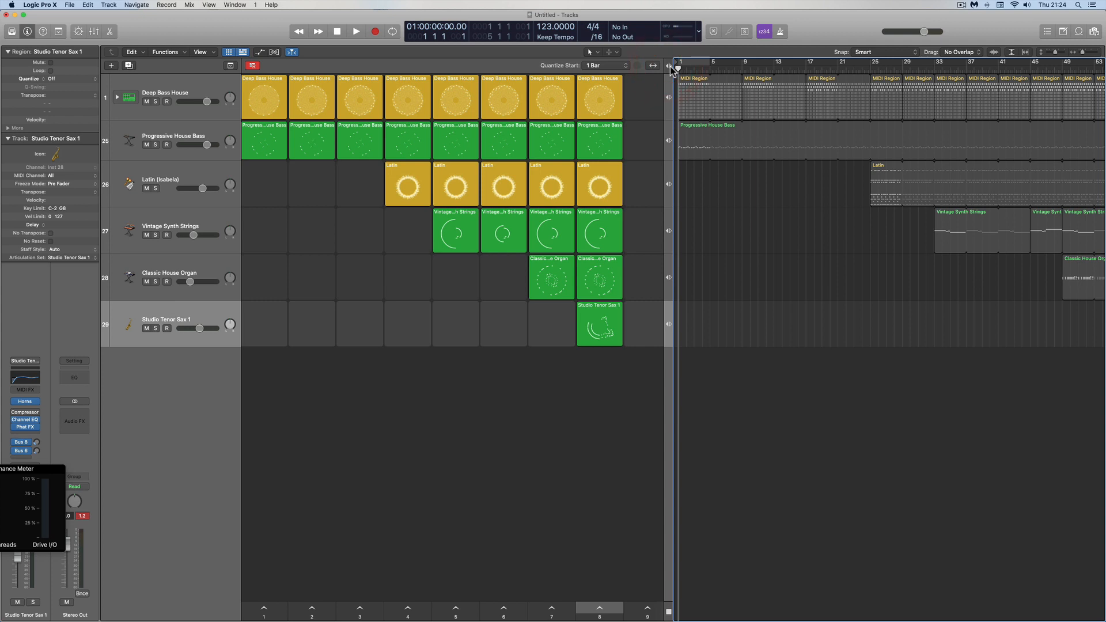
click(669, 66)
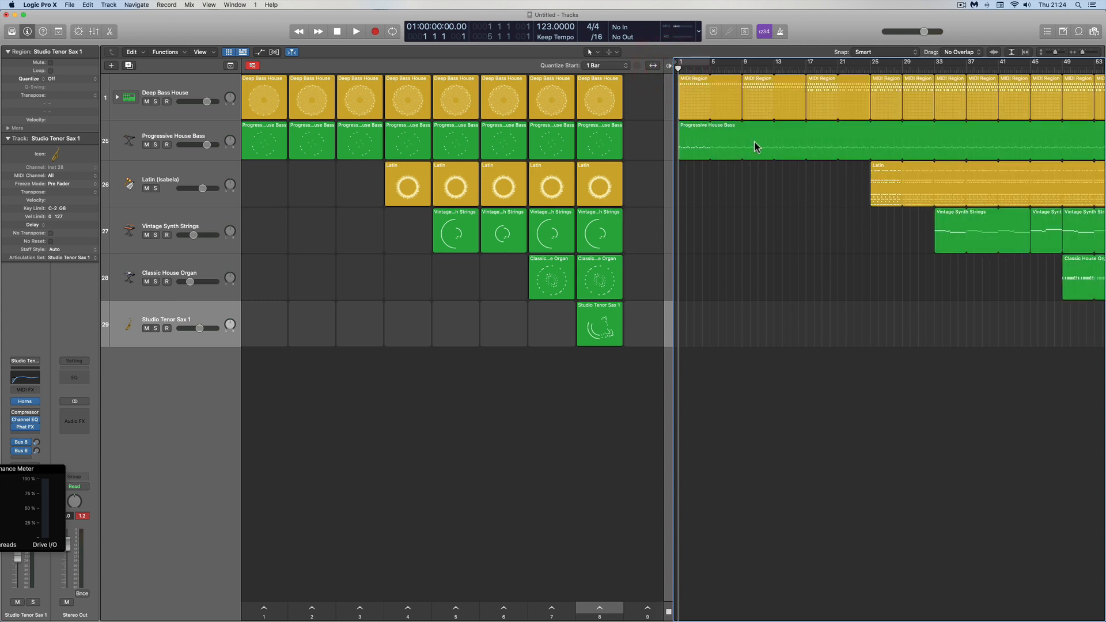
click(356, 32)
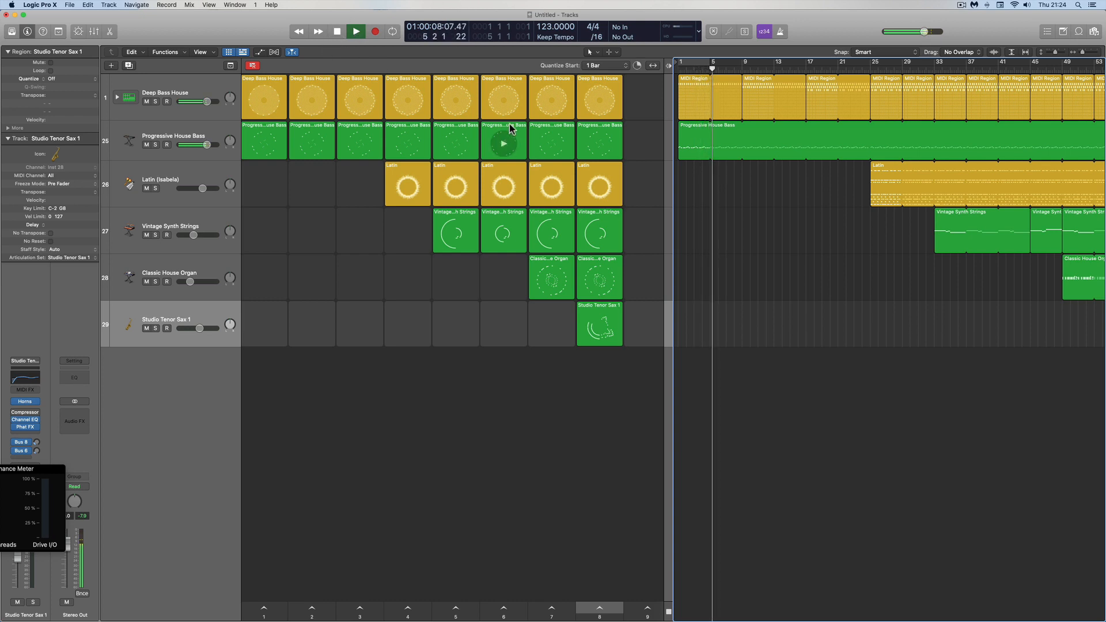
- Hide the Live Loops grid to view the full arrangement, then stop playback and return to bar 1
click(252, 65)
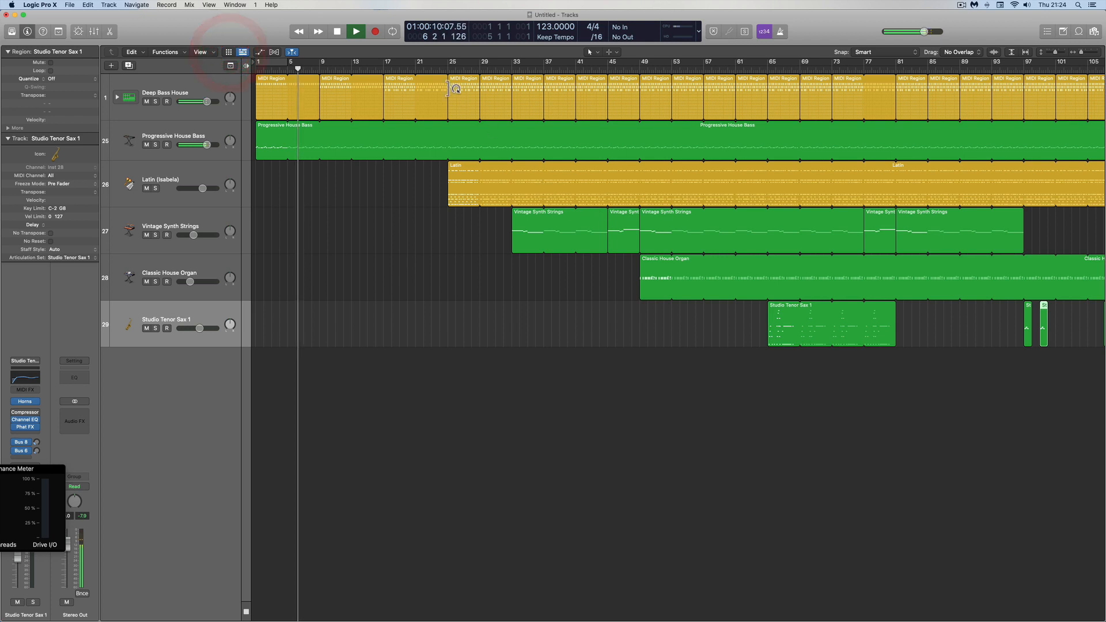
click(339, 33)
click(413, 111)
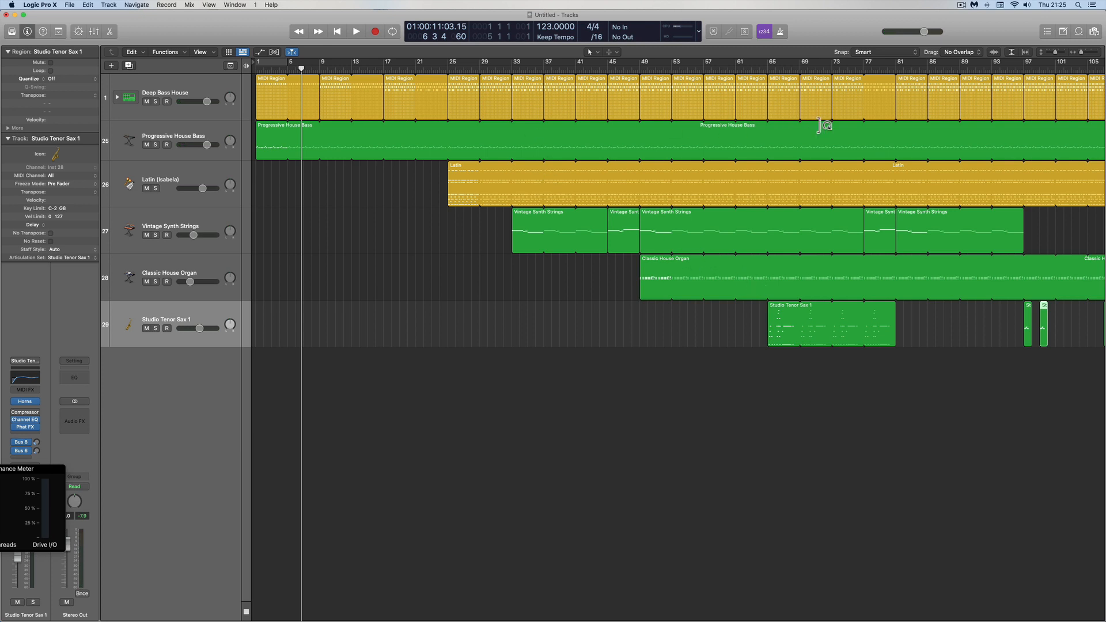
click(338, 31)
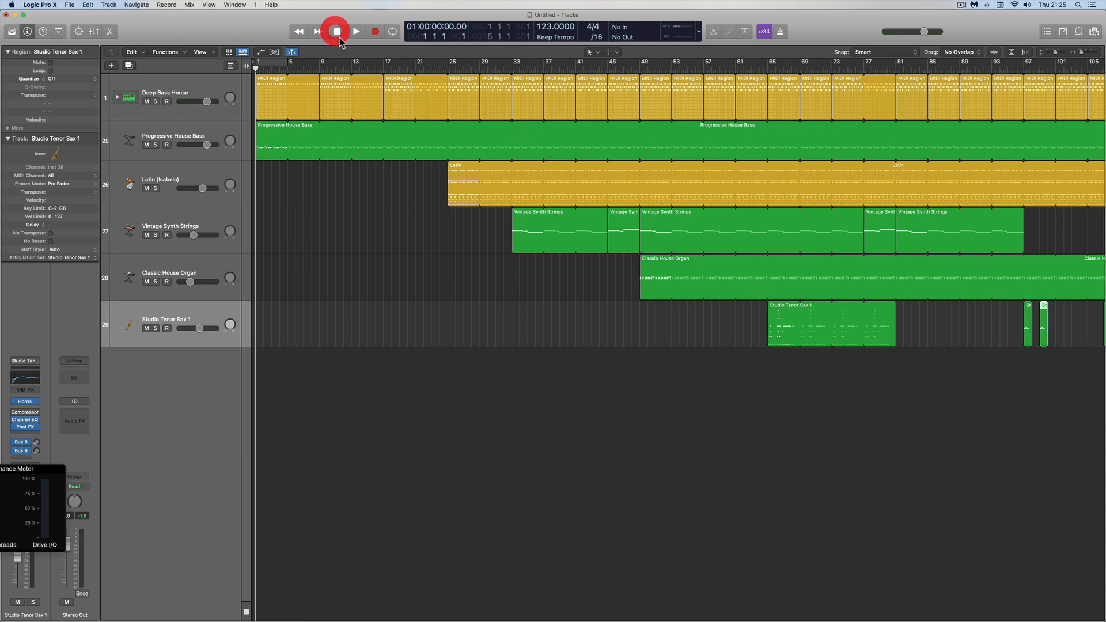
- Show only the Live Loops grid and open the scene 3 Deep Bass House cell's pattern for editing
click(228, 52)
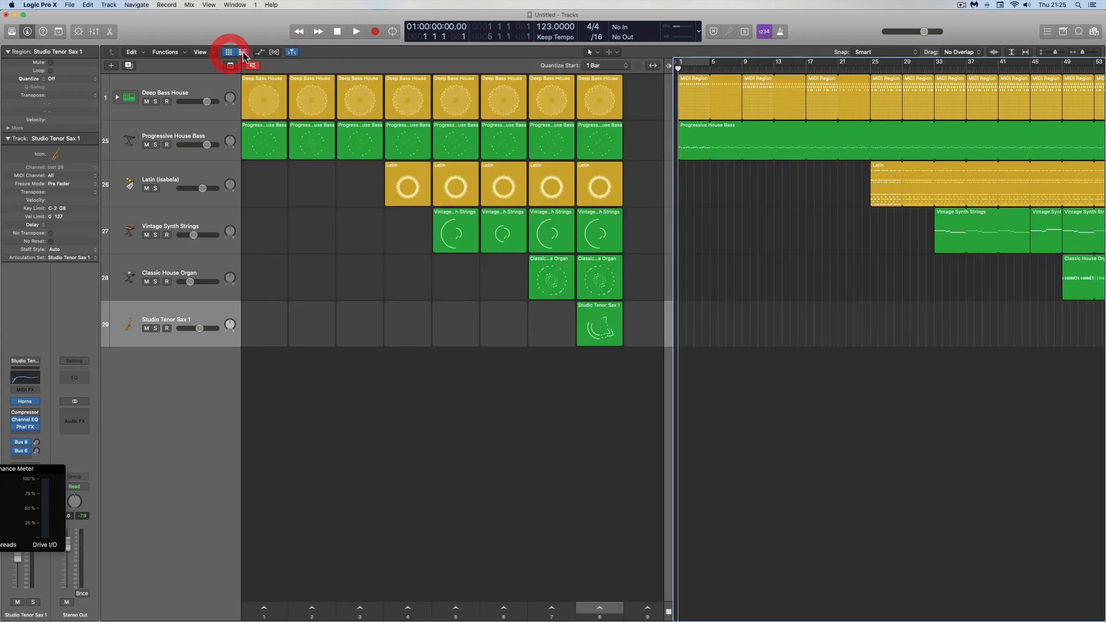
click(243, 52)
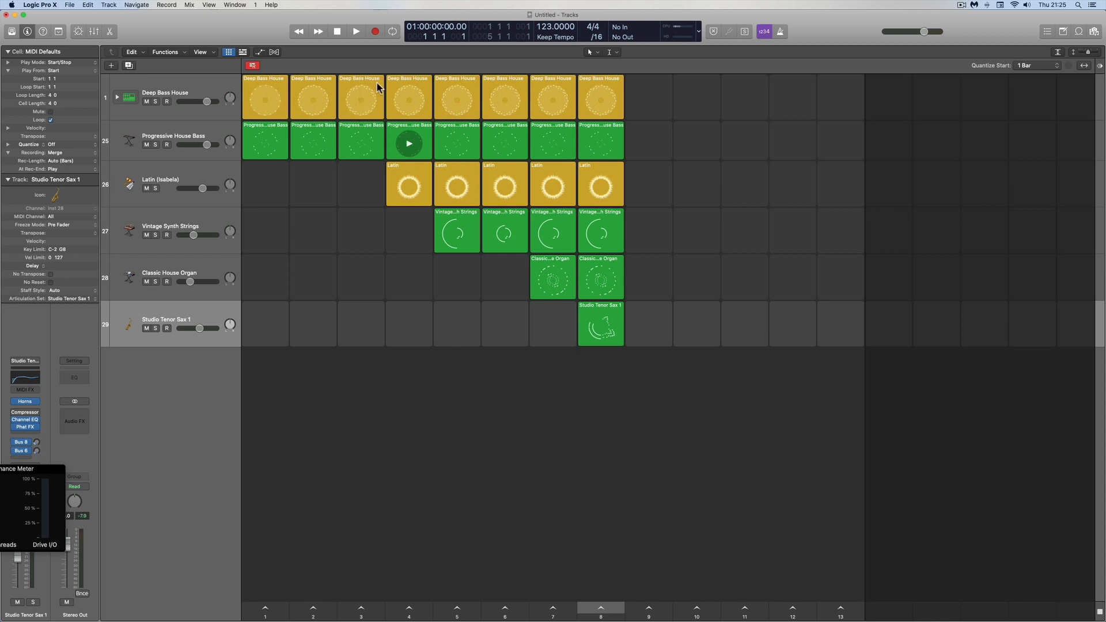
click(352, 78)
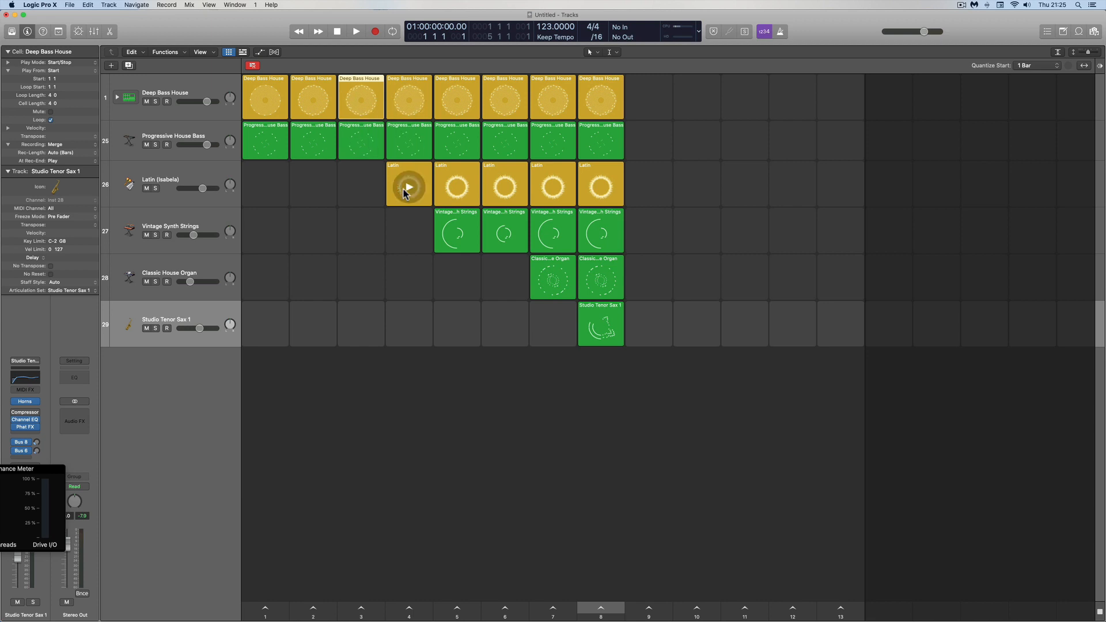
double_click(357, 81)
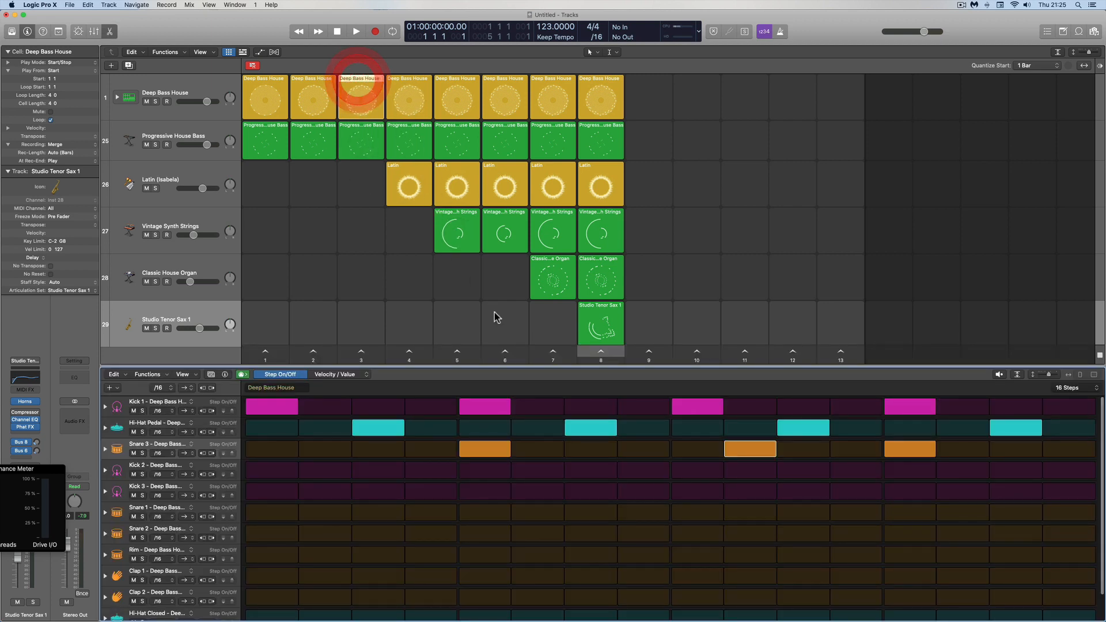
- Try a pattern length of 64 steps for the scene 3 Deep Bass House cell and restore it to 16 steps
click(1097, 394)
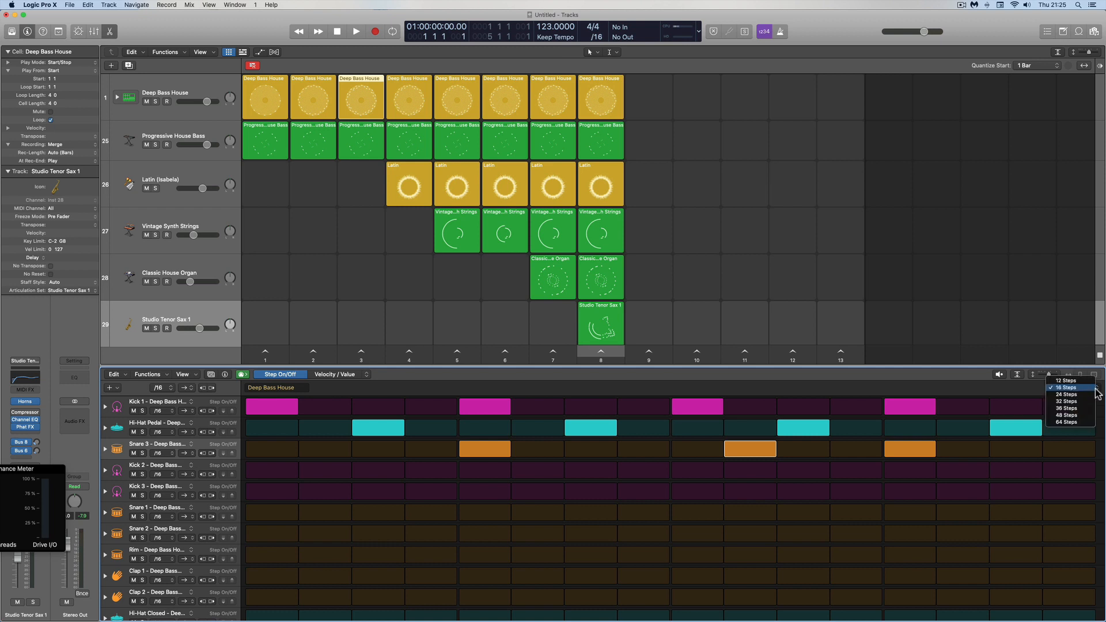
click(1071, 424)
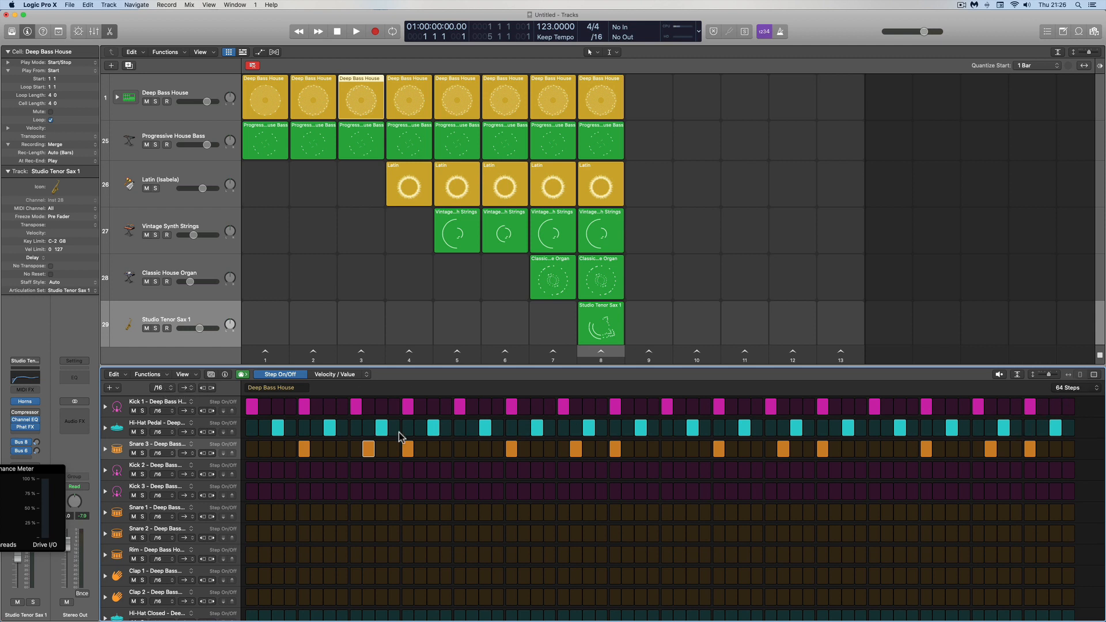
mouse_move(362, 98)
click(1097, 393)
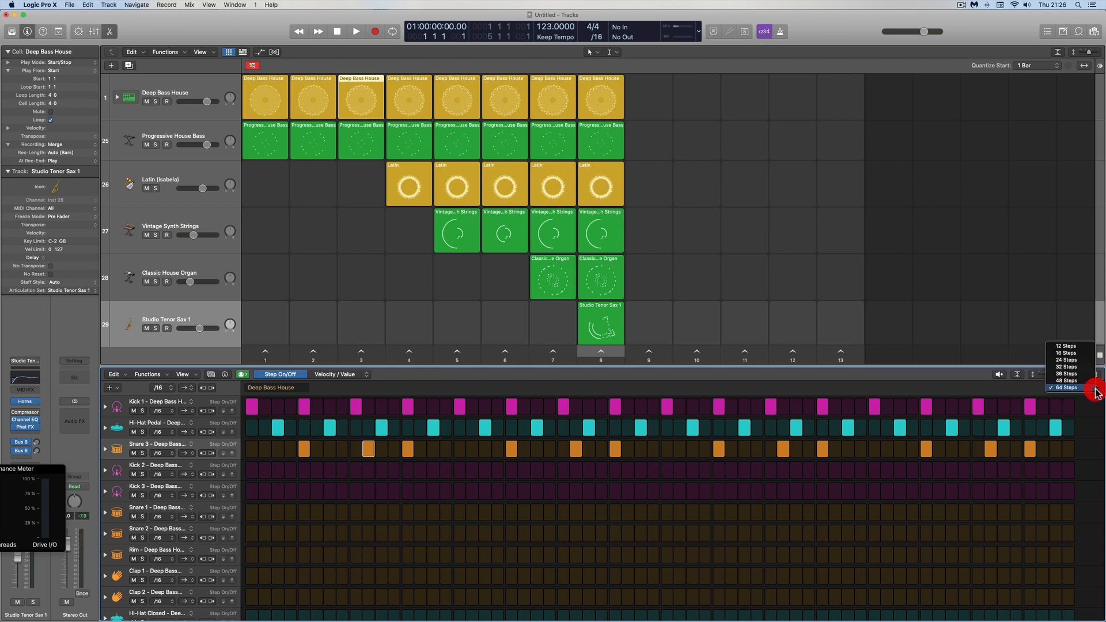
click(1093, 359)
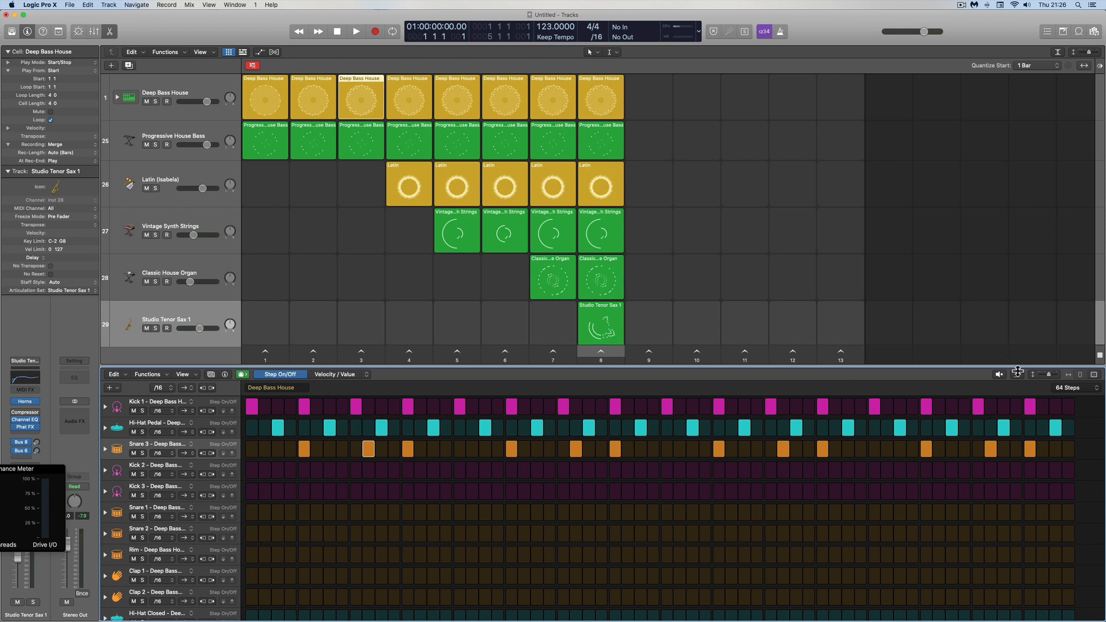
click(1097, 394)
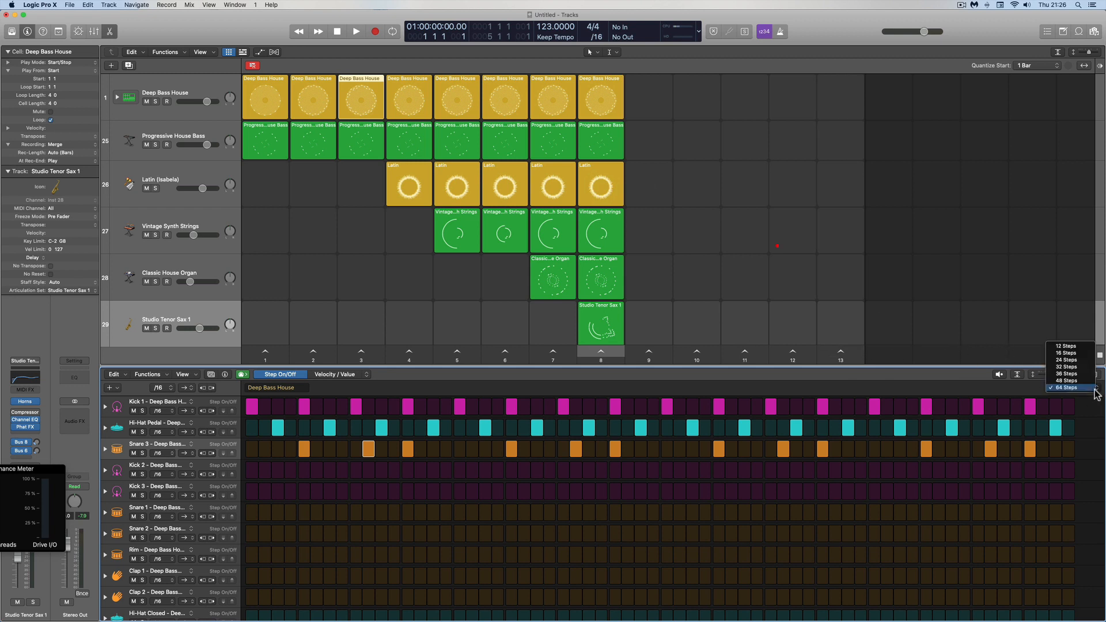
click(1065, 355)
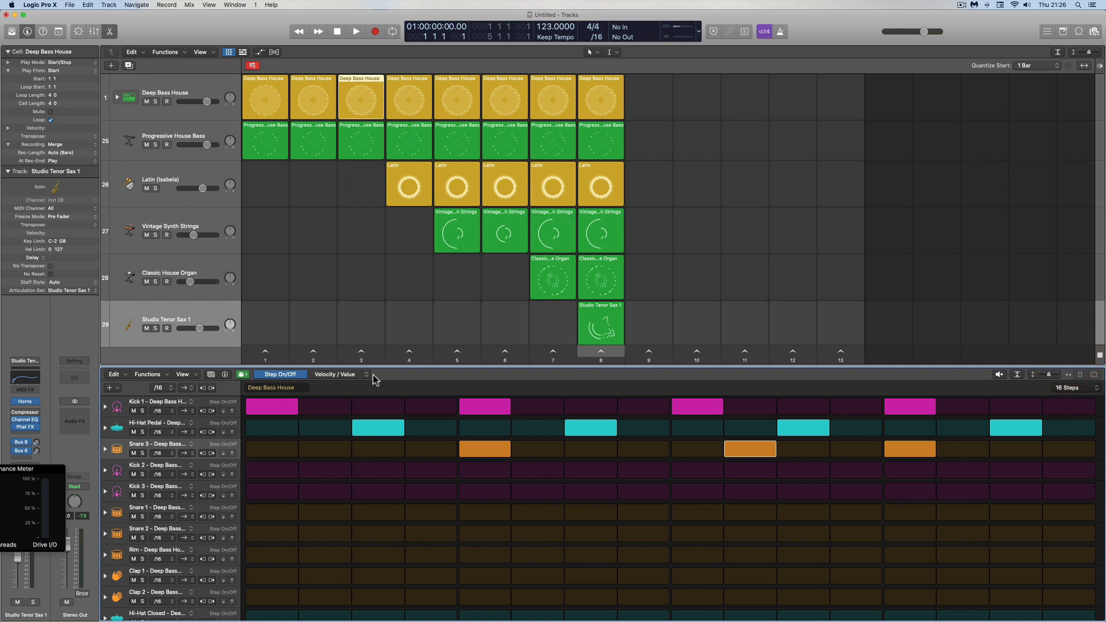
- Duplicate scene 3 and turn on all 16 Snare 3 steps in the new scene 4 Deep Bass House pattern
right_click(361, 352)
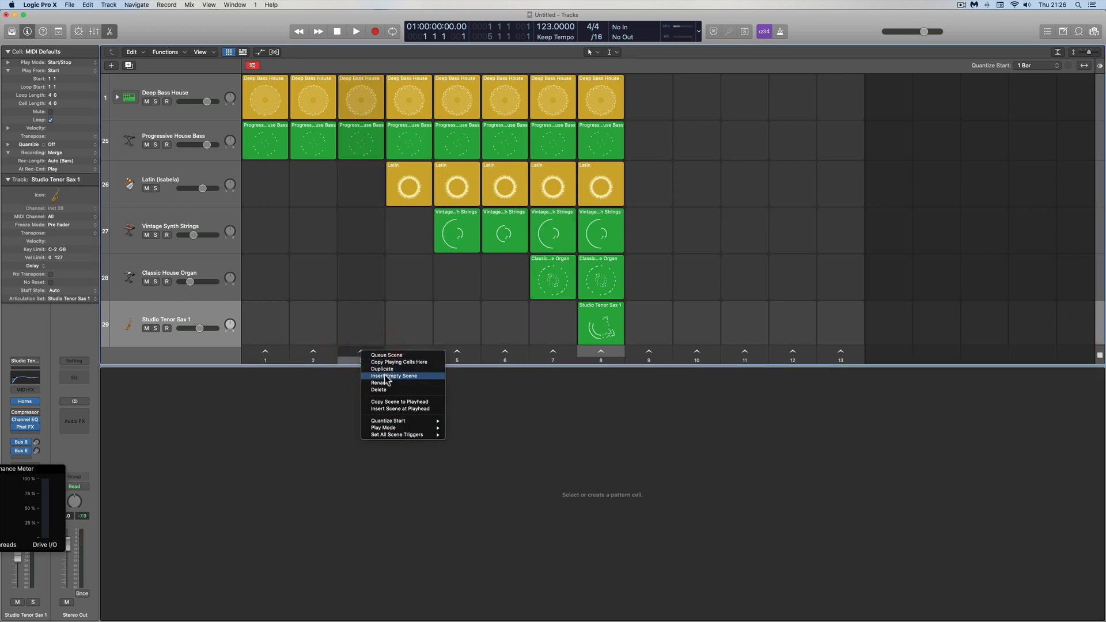
click(383, 369)
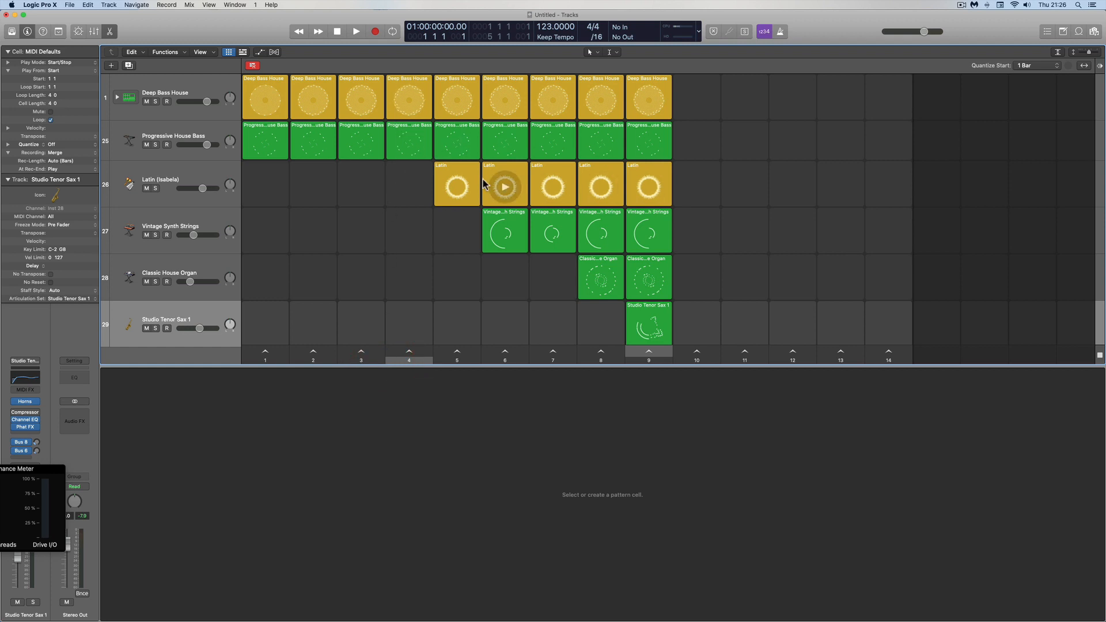
click(408, 96)
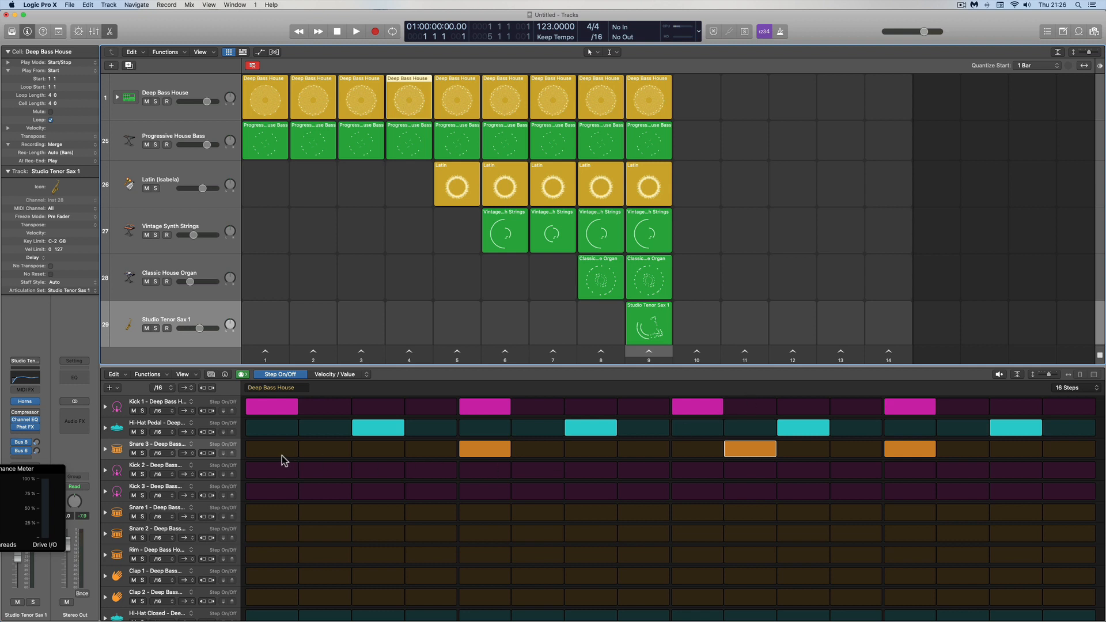
drag(283, 459, 1066, 454)
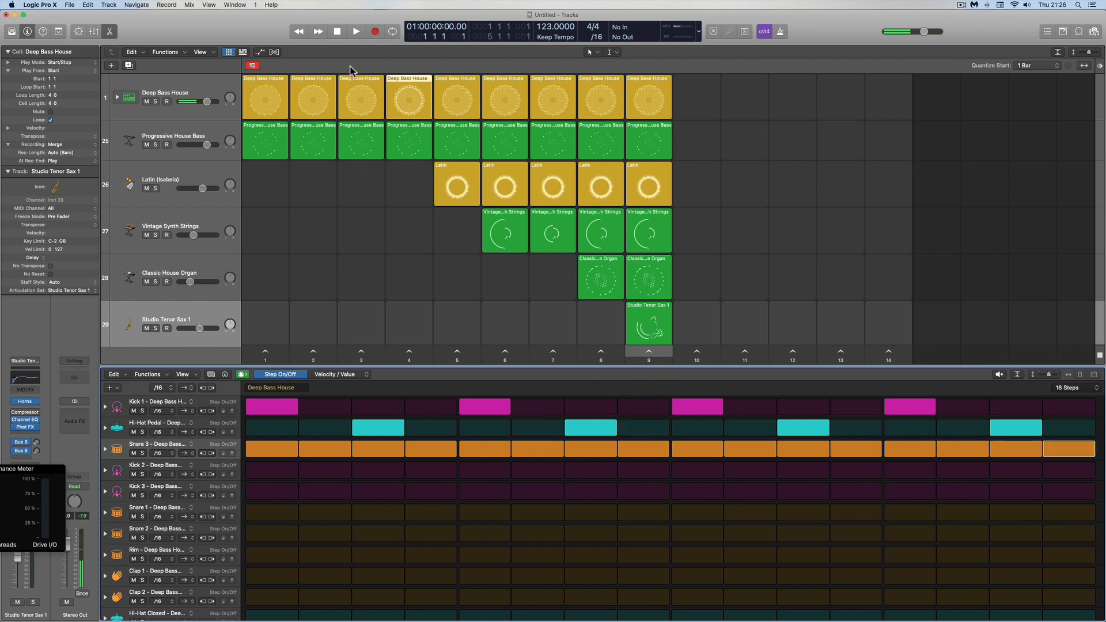
- Audition scene 3, queue scene 4 after it, and stop playback
click(362, 351)
click(362, 352)
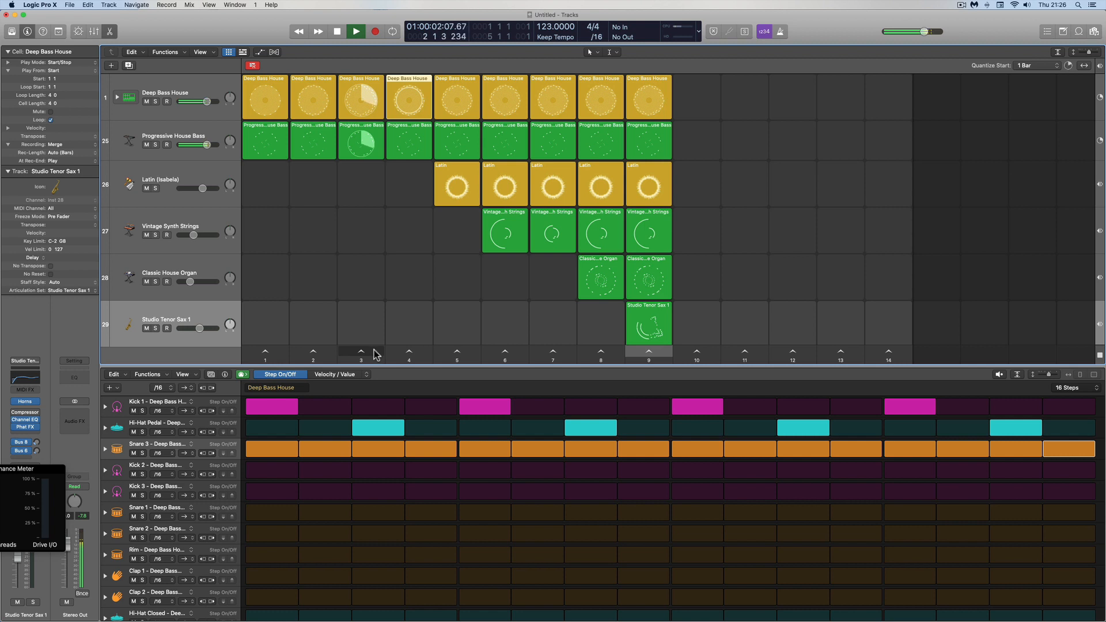
click(401, 353)
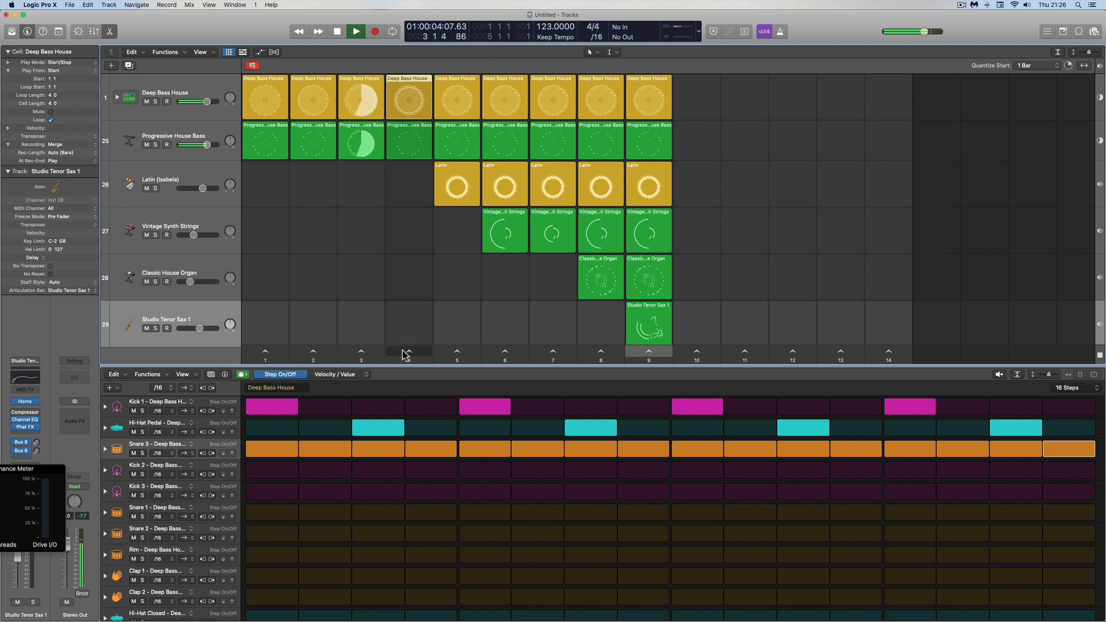
click(335, 35)
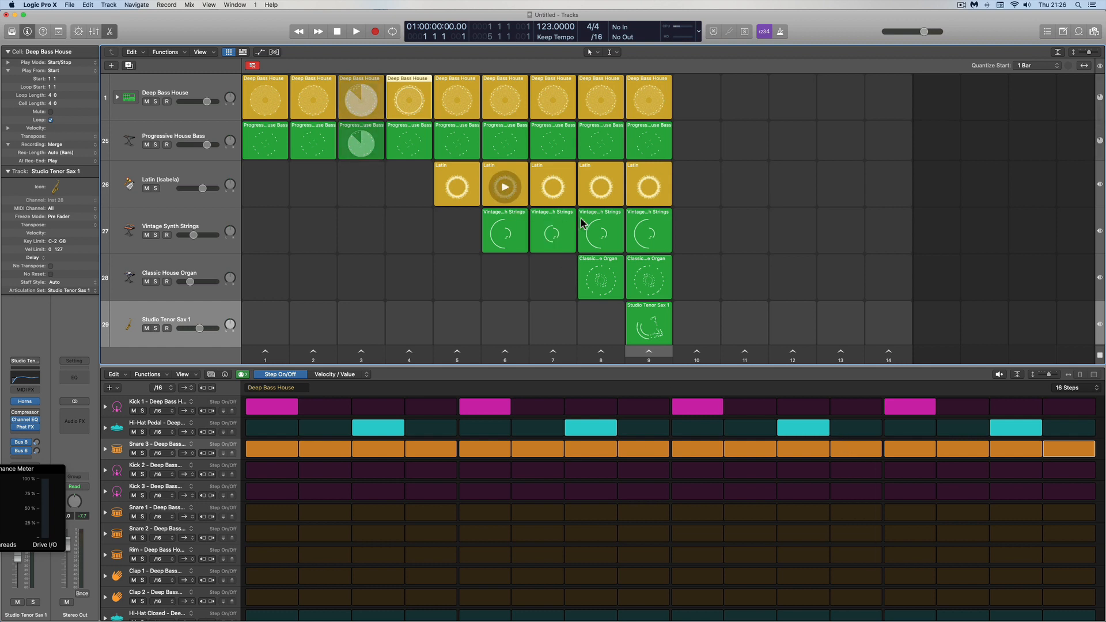
- Set the scene 4 Deep Bass House cell's loop length and cell length to 1 bar
click(412, 84)
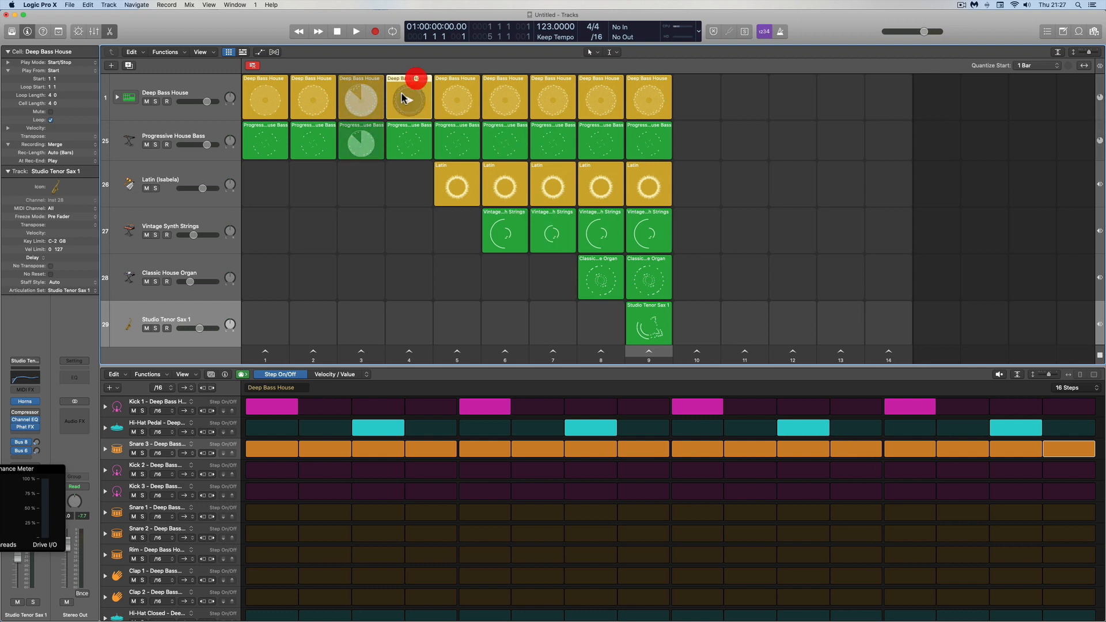
double_click(52, 95)
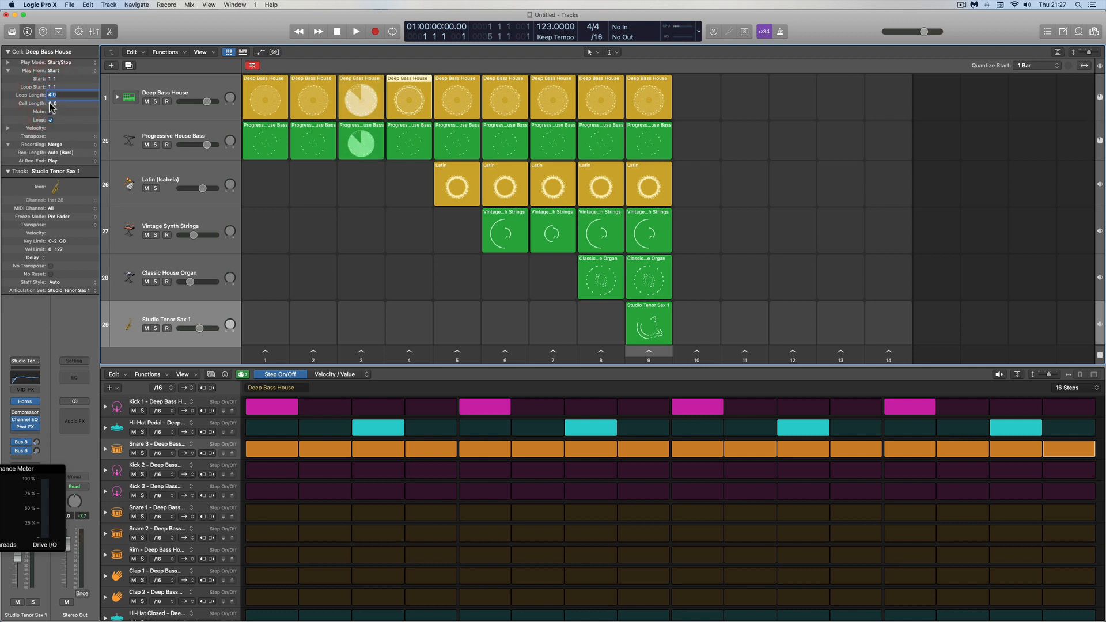
double_click(50, 104)
text(1)
key(Return)
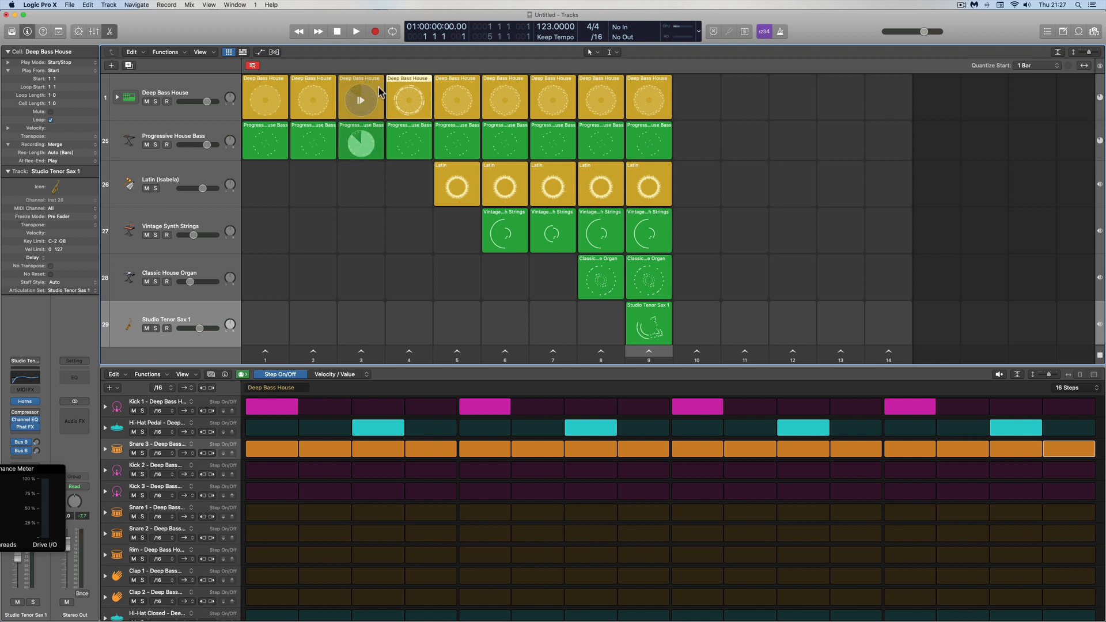
- Play scene 3 from the start, launch scene 4 to hear the snare fill, and stop playback
click(339, 31)
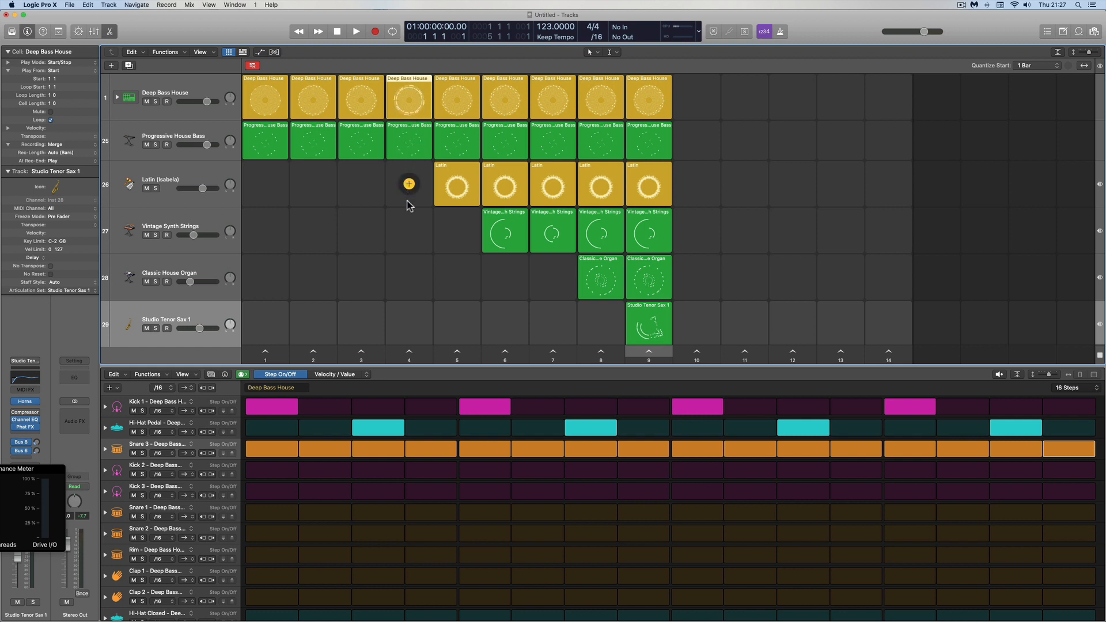
click(362, 351)
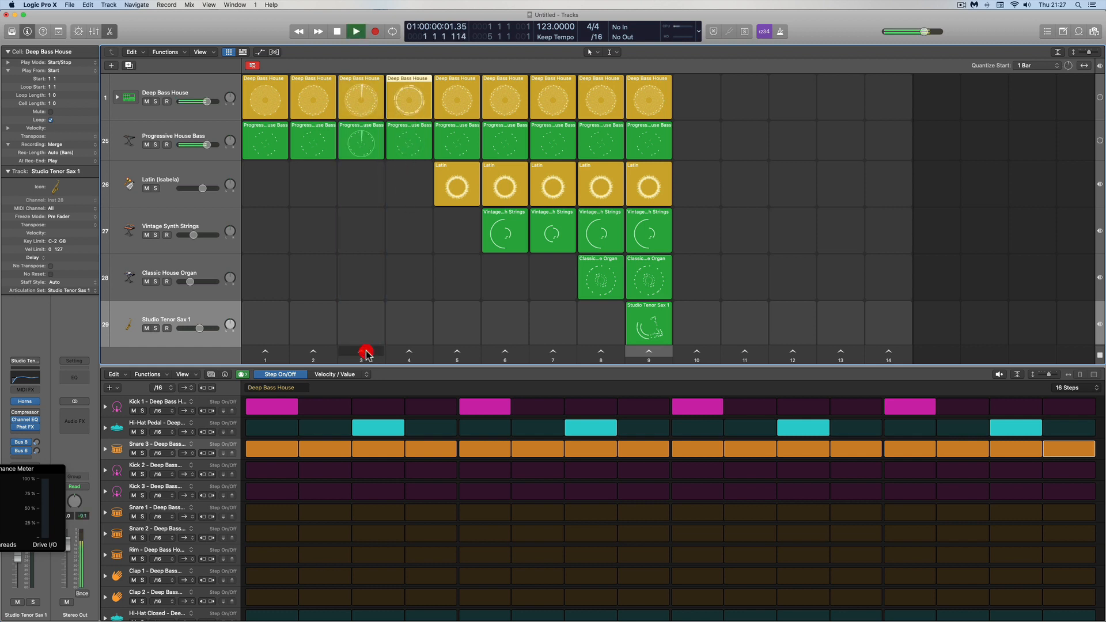
click(410, 352)
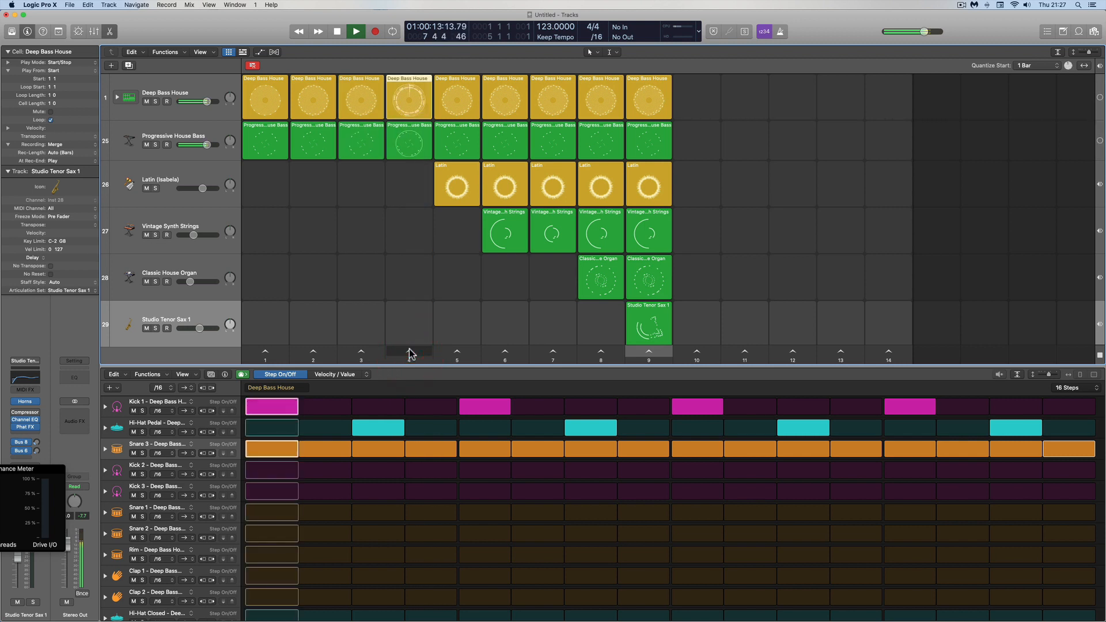
click(338, 33)
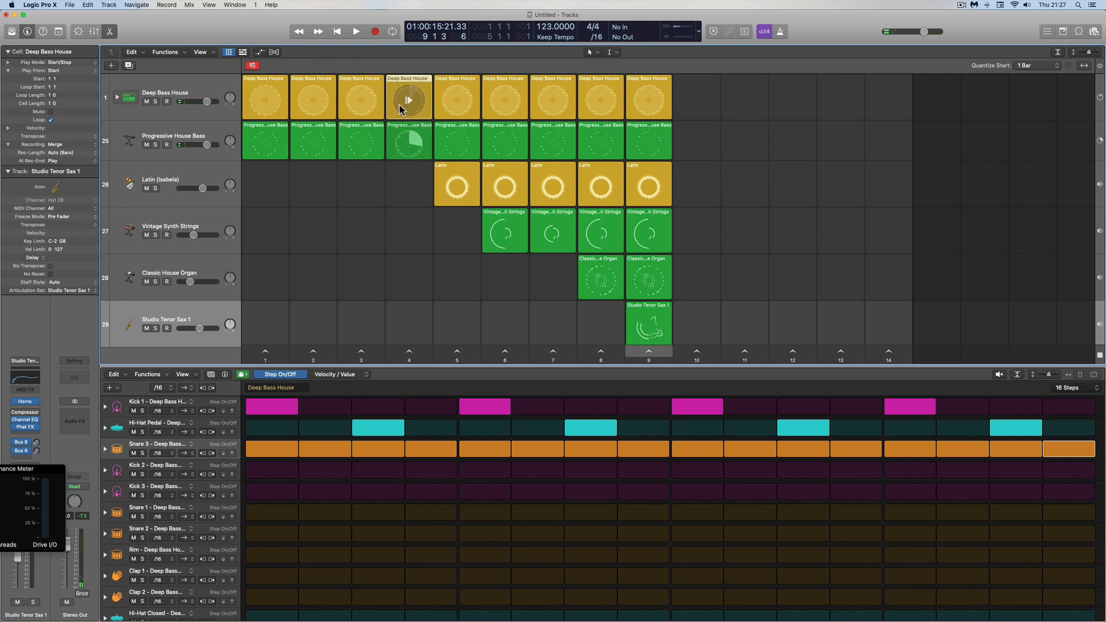
- Play scene 3 from the start, launch scene 4 and follow it with scene 5, and stop playback
click(408, 145)
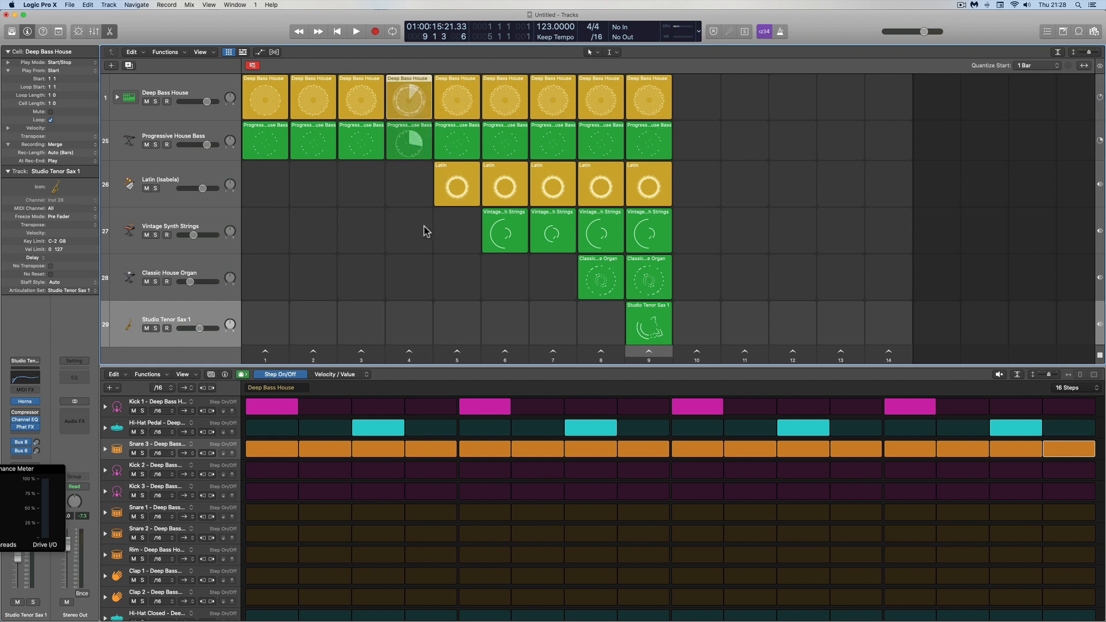
click(337, 32)
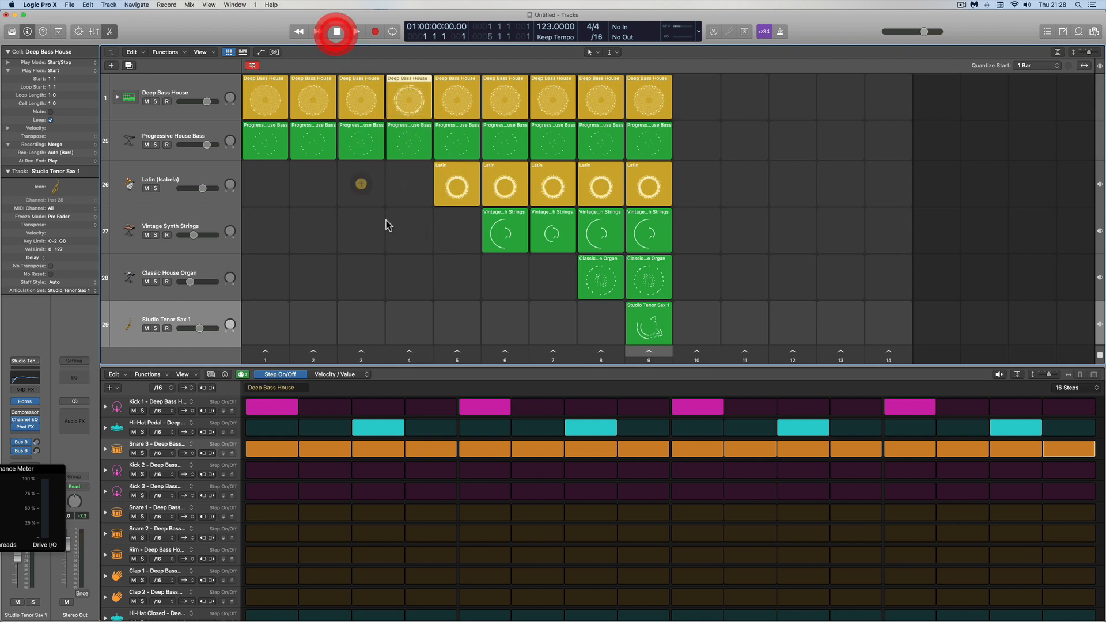
click(365, 352)
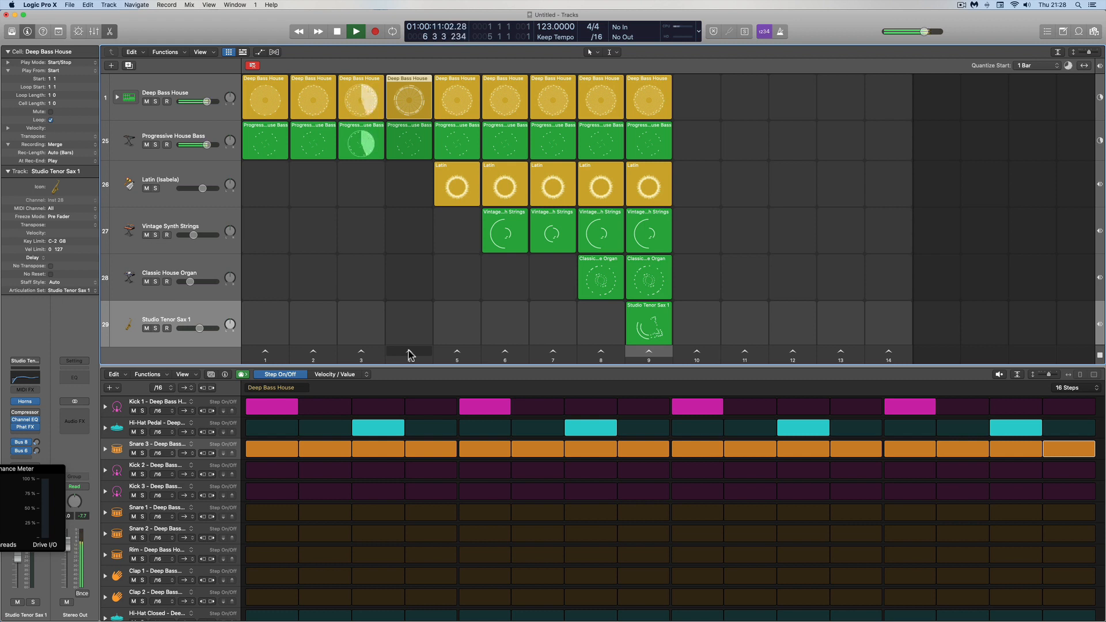
click(458, 352)
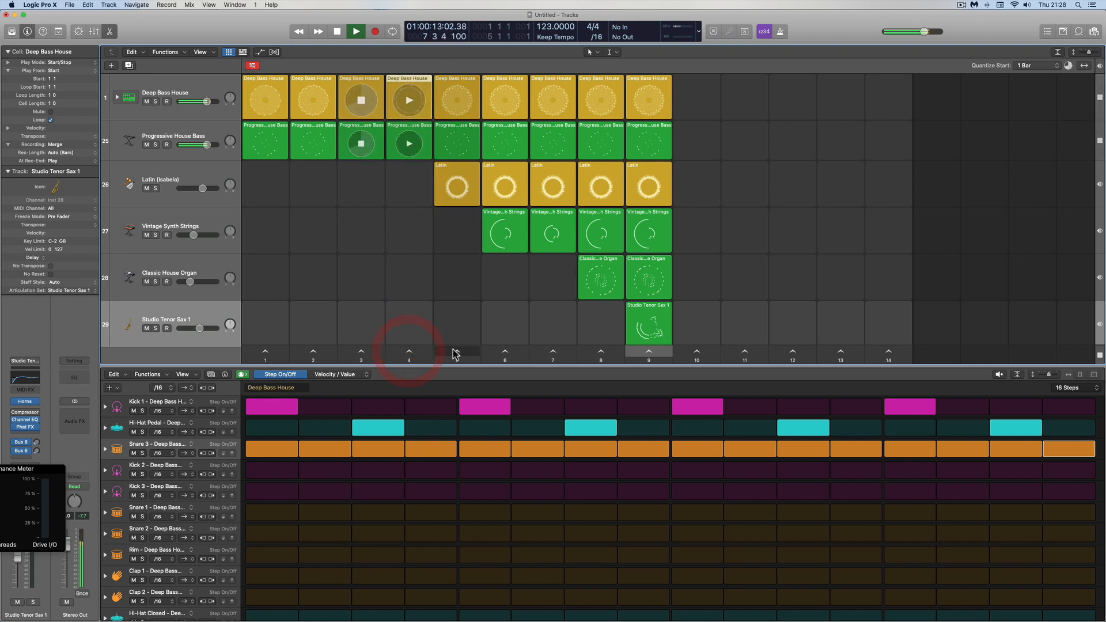
click(458, 351)
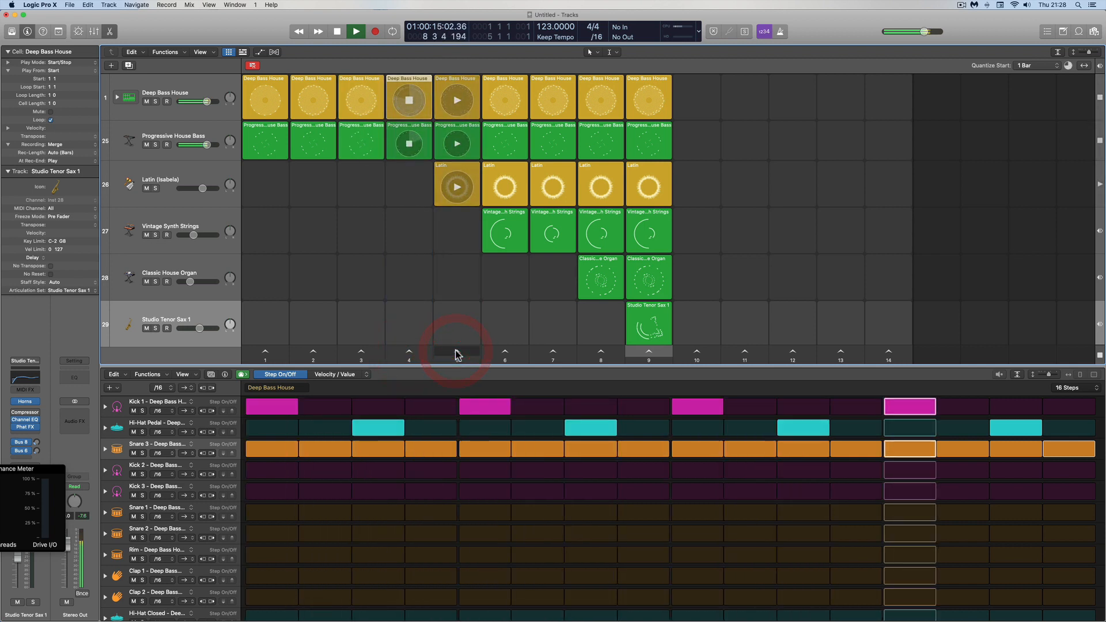
click(337, 33)
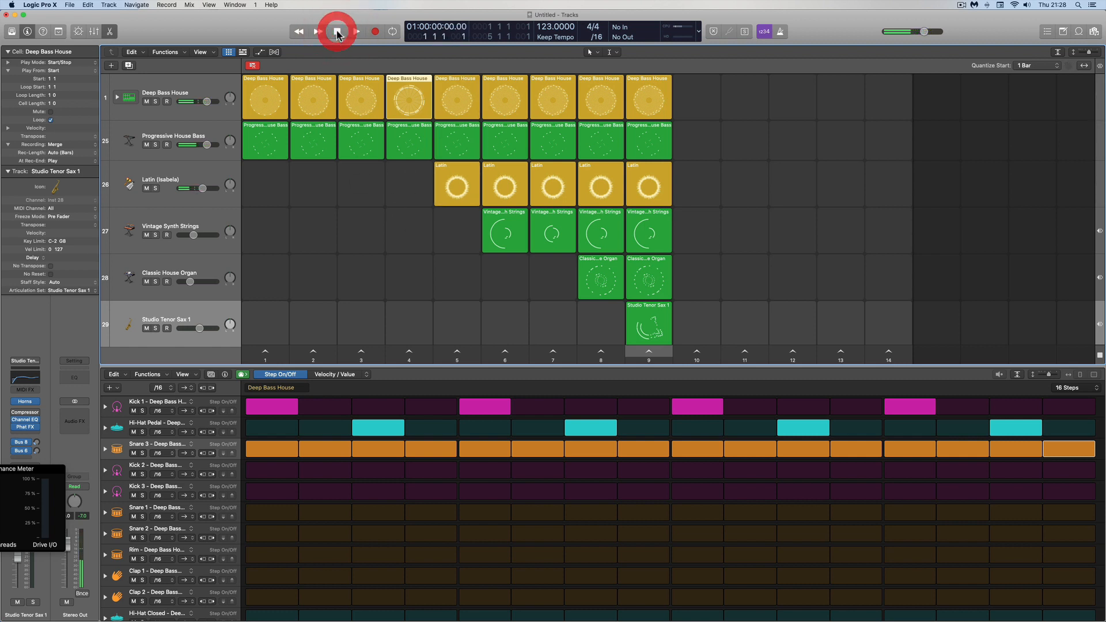
- Delete the Progressive House Bass cell from scene 4
right_click(411, 350)
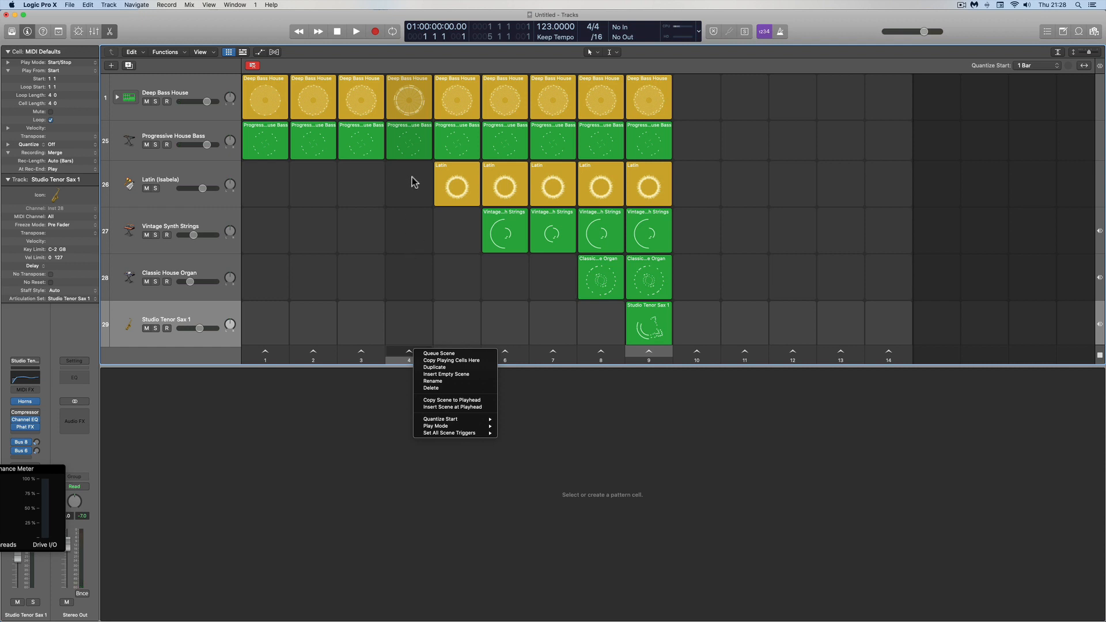
click(409, 130)
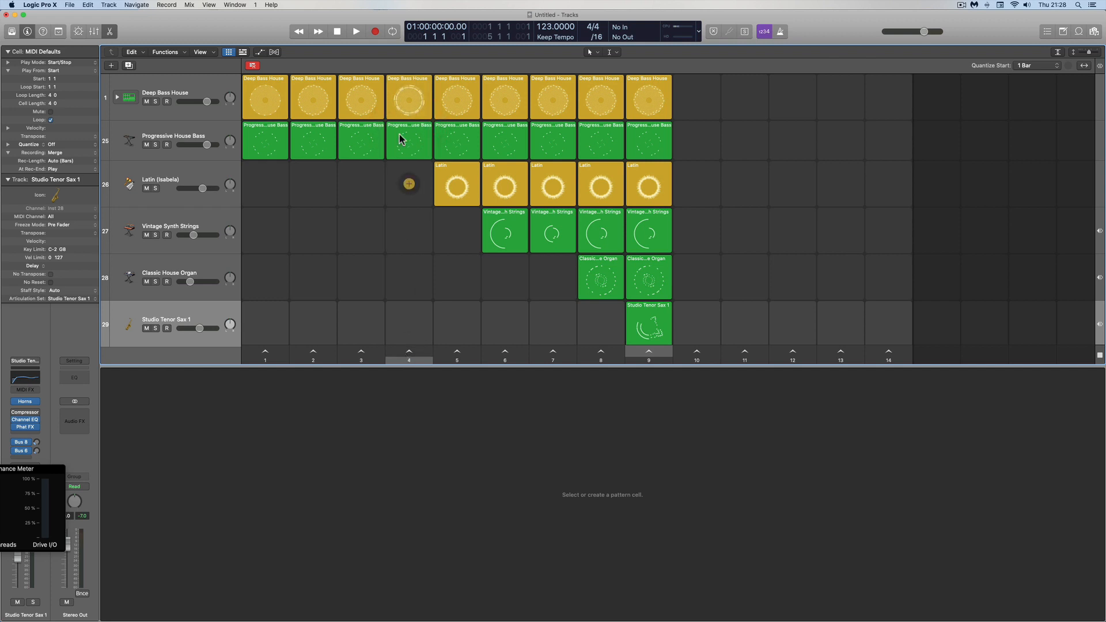
click(418, 133)
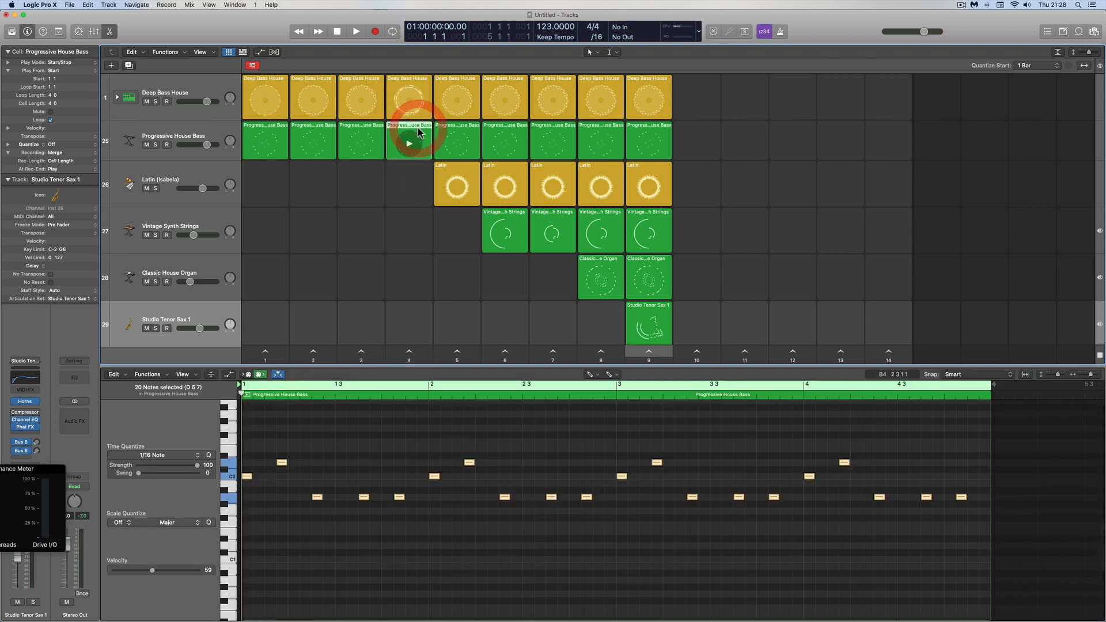
key(Delete)
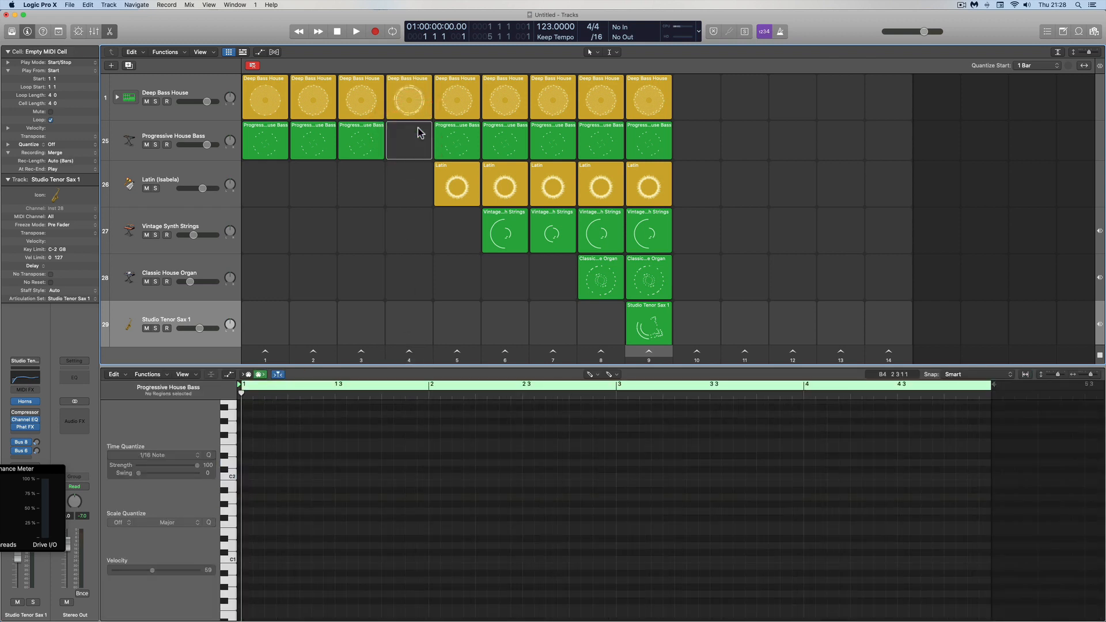
- Turn off all Kick 1 and Hi-Hat Pedal steps in the scene 4 Deep Bass House pattern, keeping only the Snare 3 steps
click(418, 94)
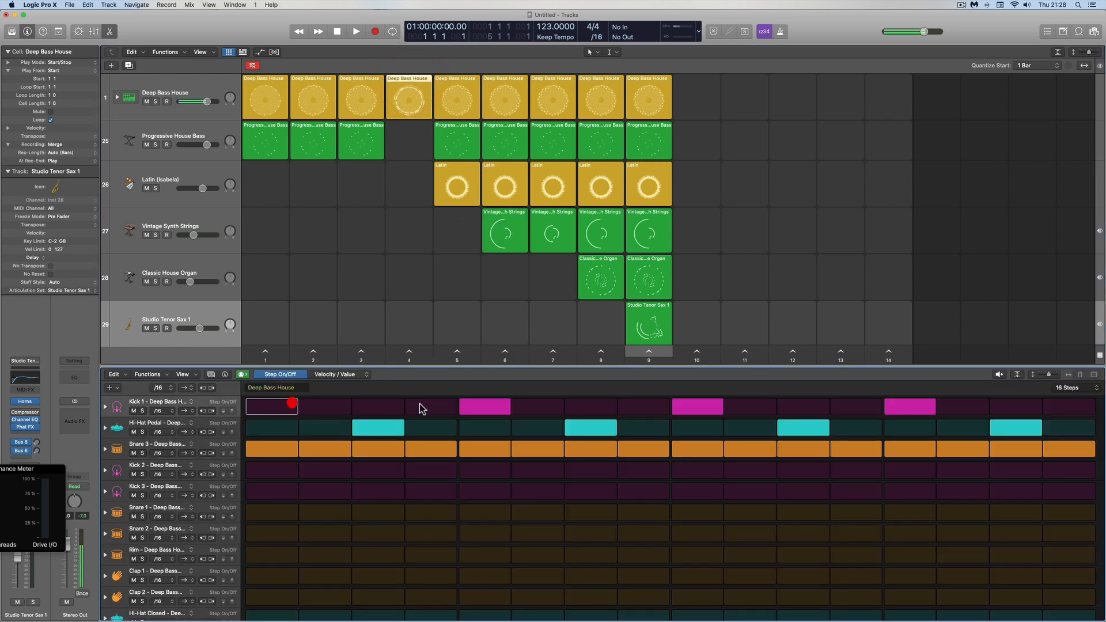
click(485, 406)
click(697, 406)
click(910, 406)
click(1016, 427)
click(803, 427)
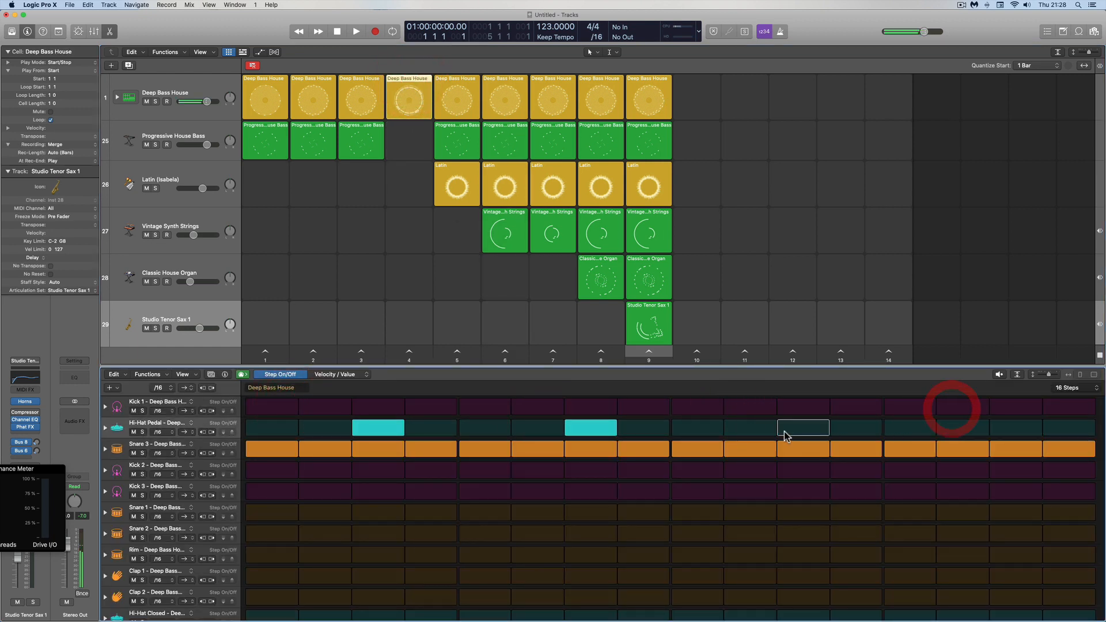
click(591, 428)
click(358, 428)
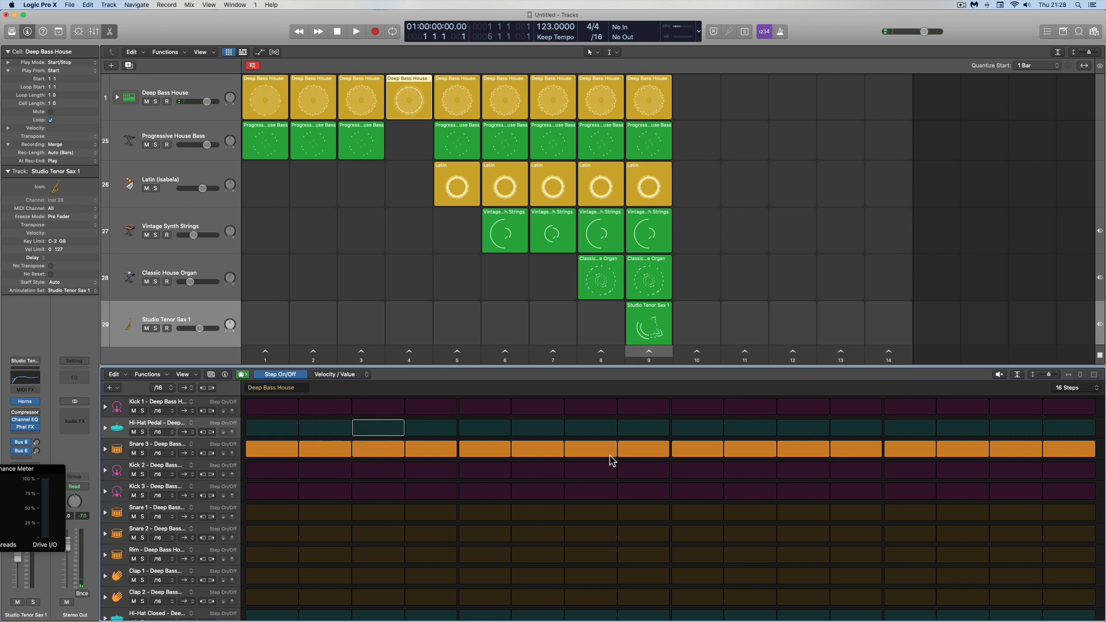
- Play scene 3, launch scene 4 to audition the snare-only fill, and stop playback
mouse_move(408, 102)
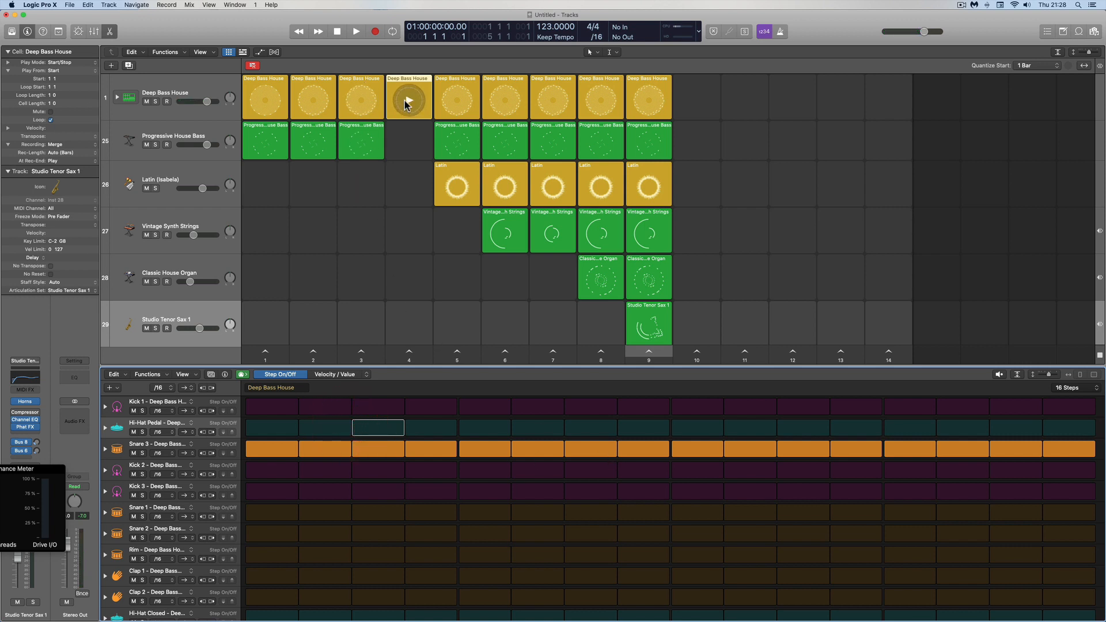
click(361, 352)
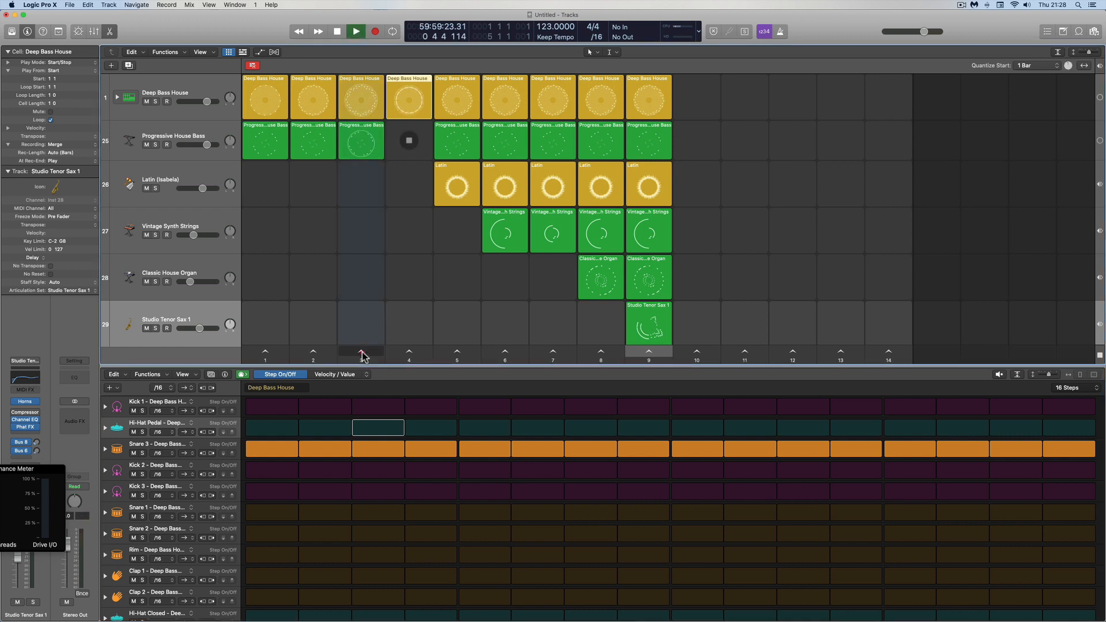
click(416, 353)
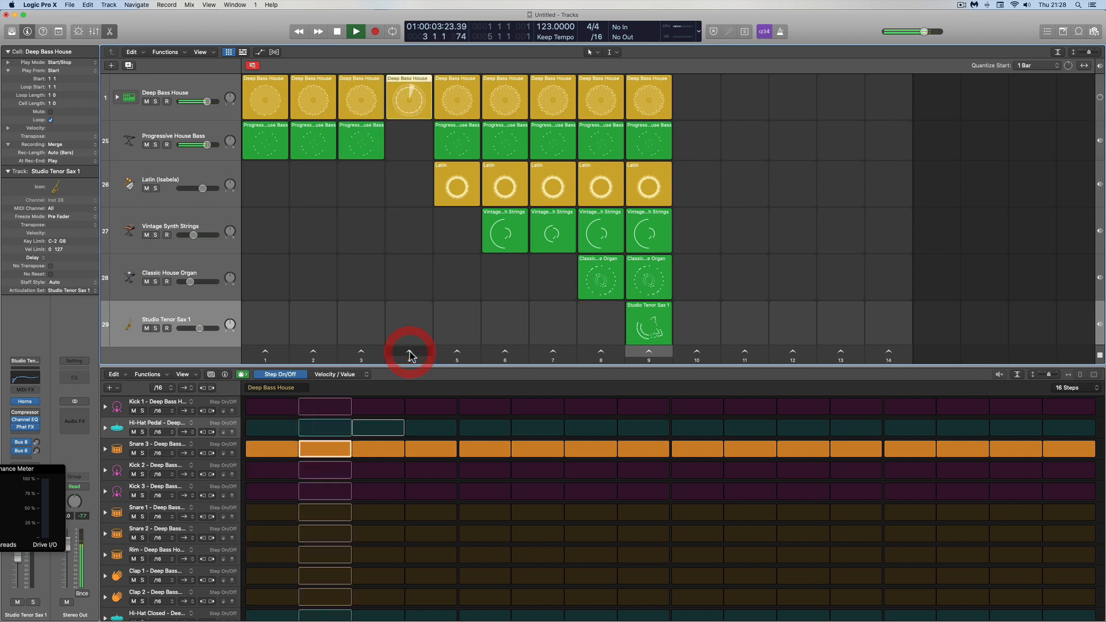
click(337, 32)
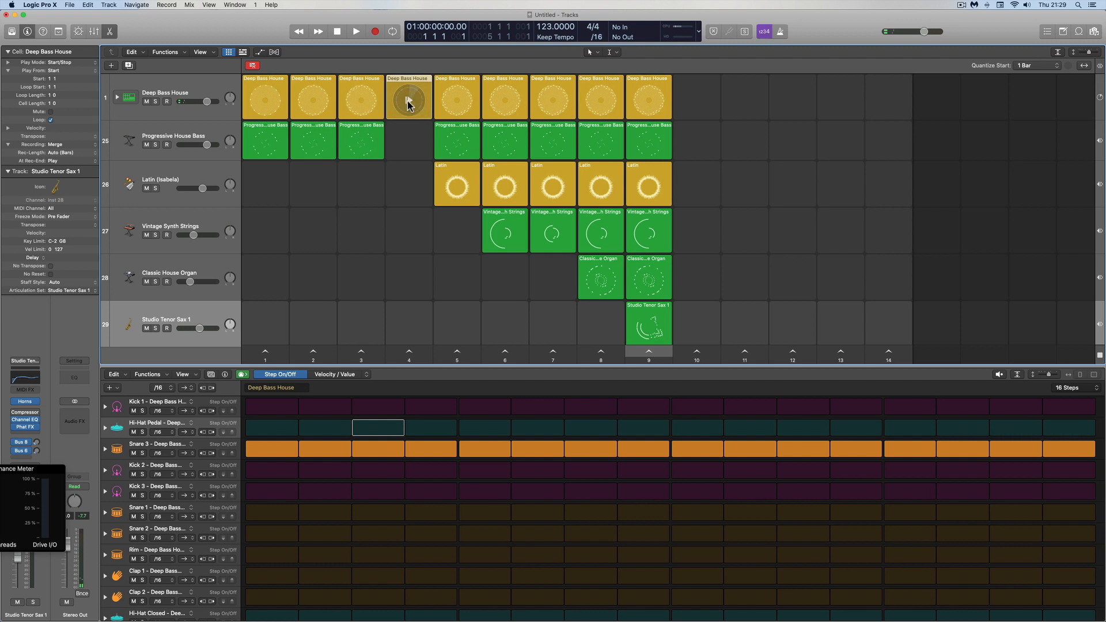
click(338, 32)
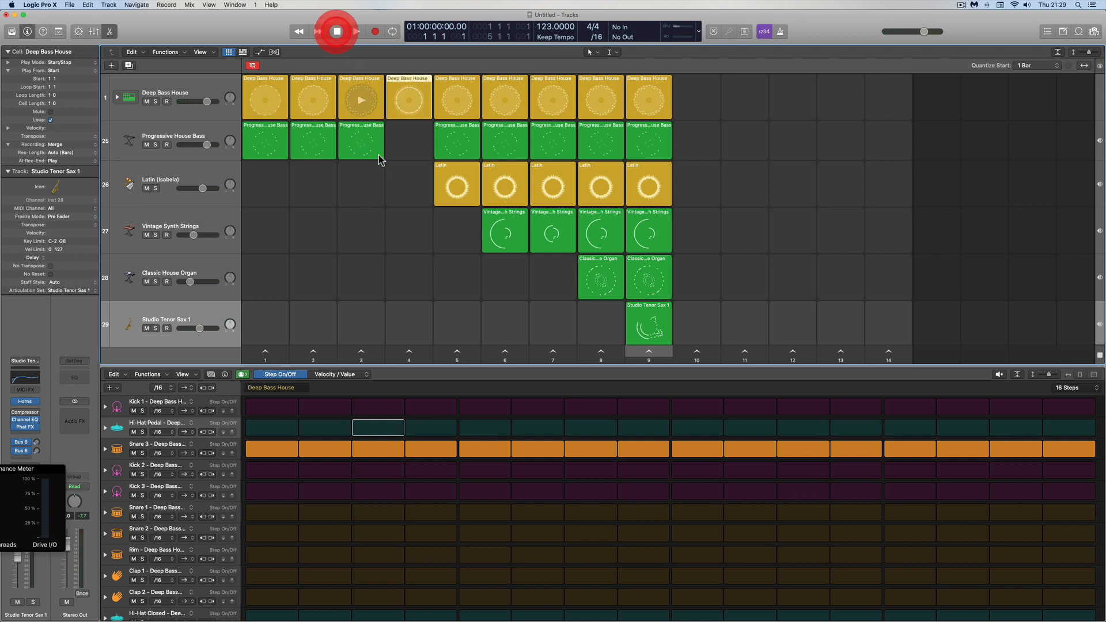
- Play scene 3, trigger only the scene 4 Deep Bass House cell over it, and stop playback
click(366, 350)
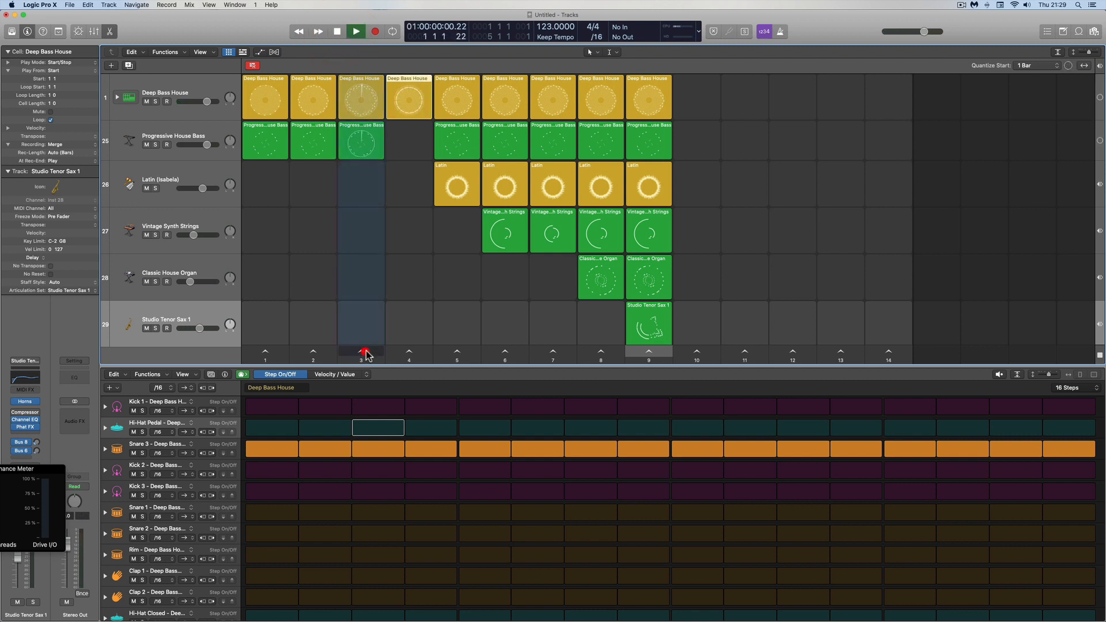
click(409, 102)
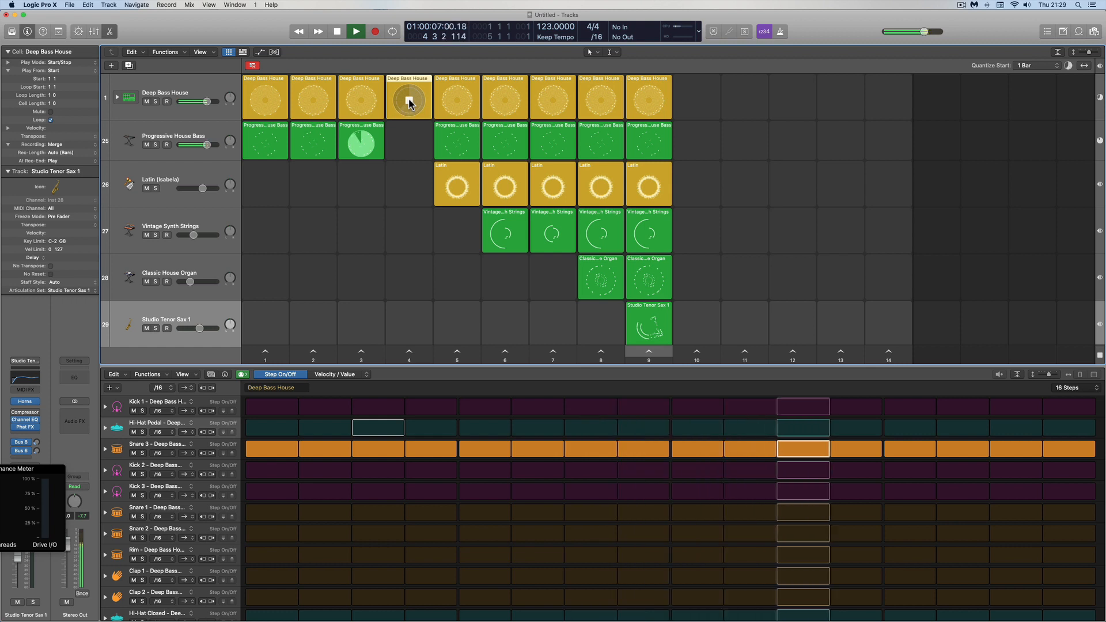
click(340, 34)
click(339, 32)
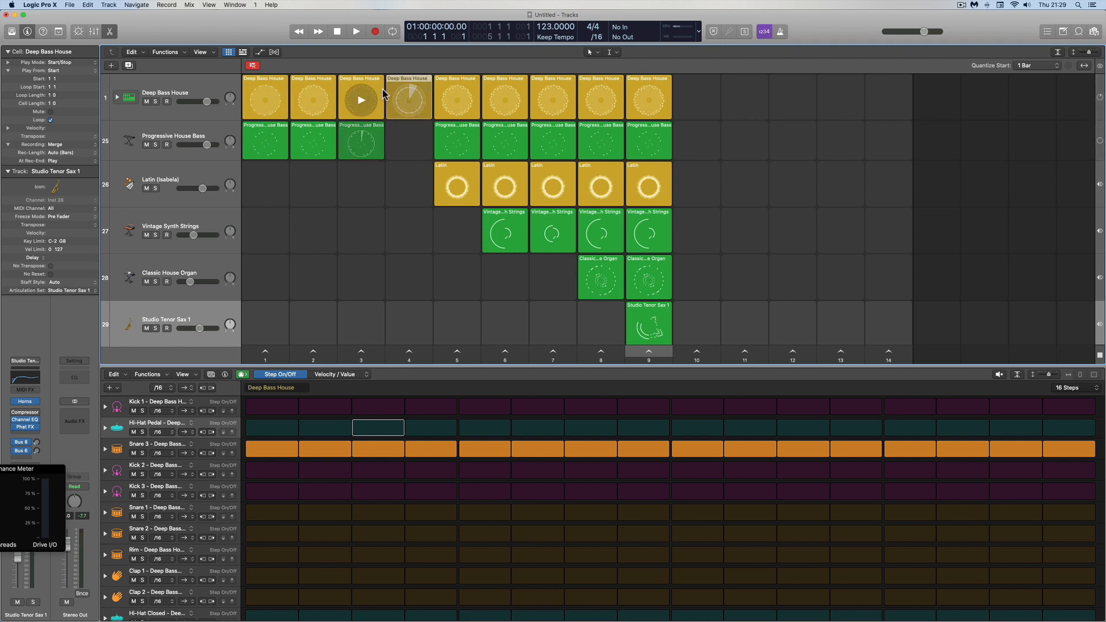
- Delete the Deep Bass House cell in scene 4 and remove scene 4 from the grid
click(416, 80)
key(Delete)
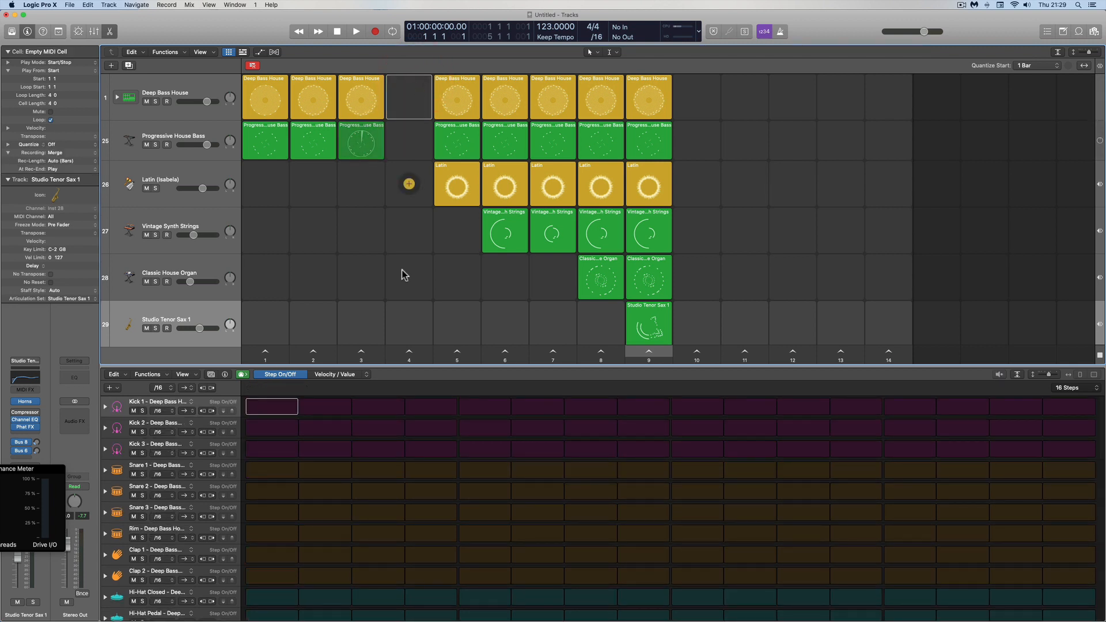
right_click(410, 351)
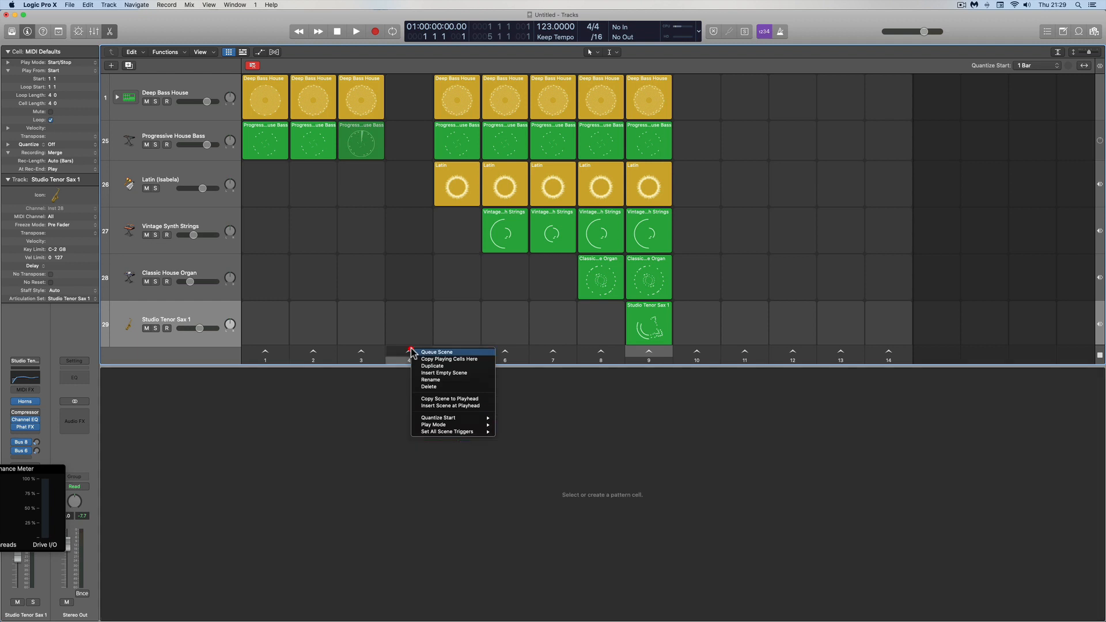
click(437, 386)
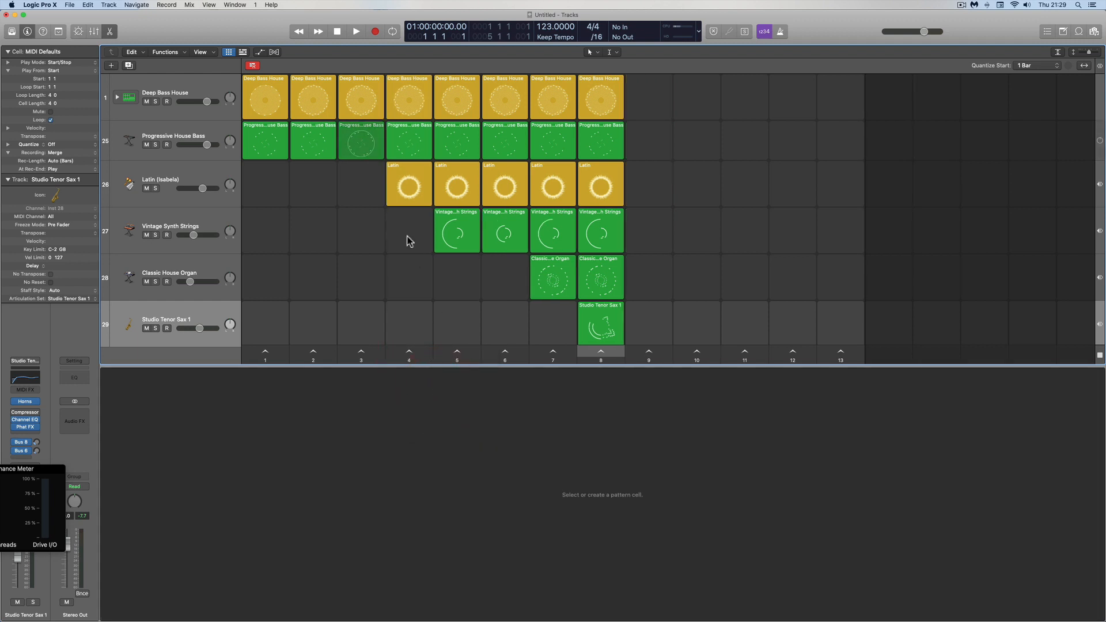
- Create a new software instrument track directly below the Deep Bass House track
click(166, 109)
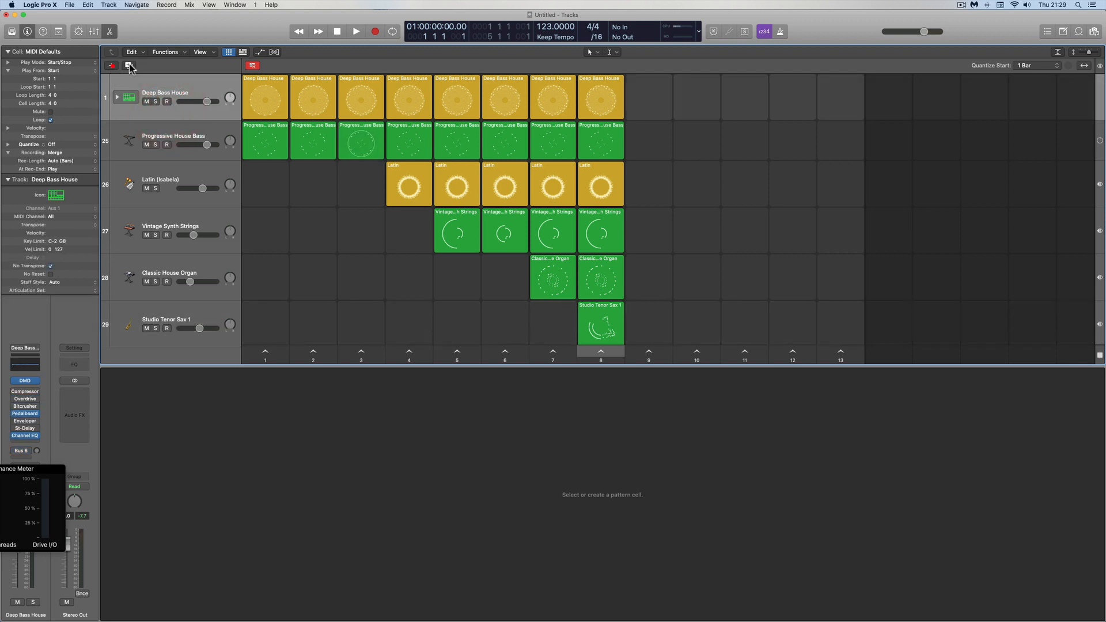
click(112, 65)
click(685, 151)
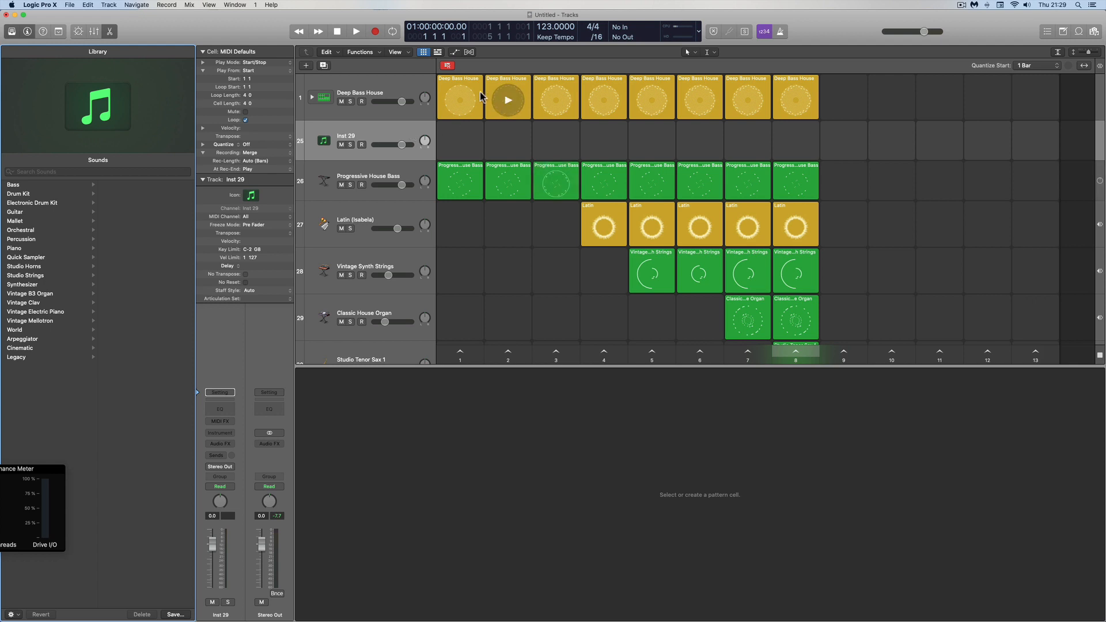
- Check the snare used in scene 3's Deep Bass House pattern and load the Snare 3 - Deep Bass House kit piece on the Inst 29 track
click(544, 79)
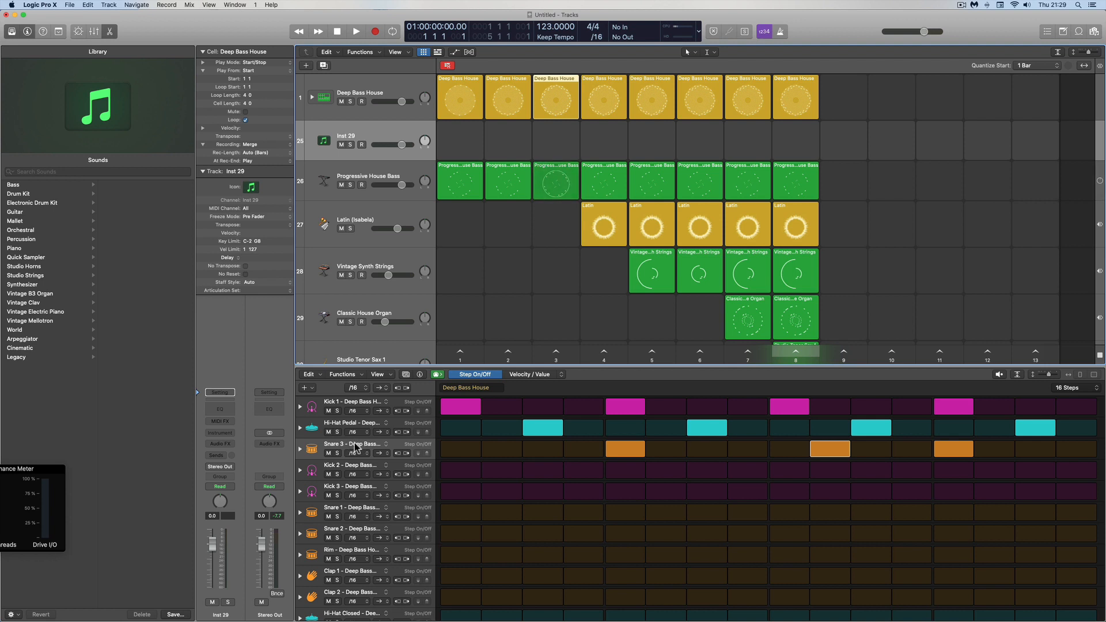
click(378, 136)
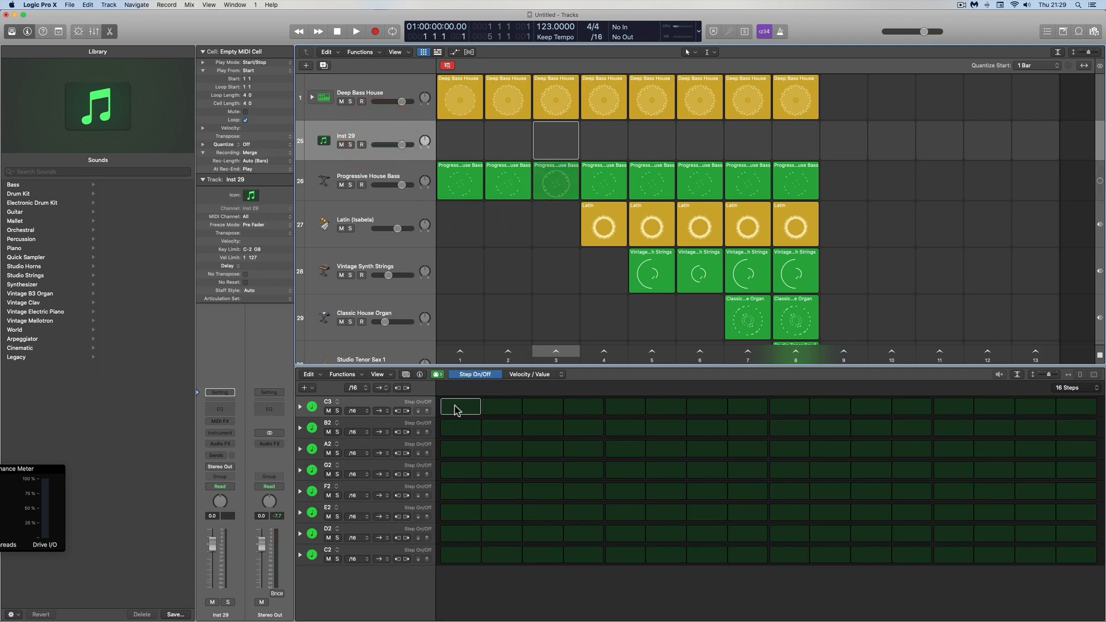
click(392, 132)
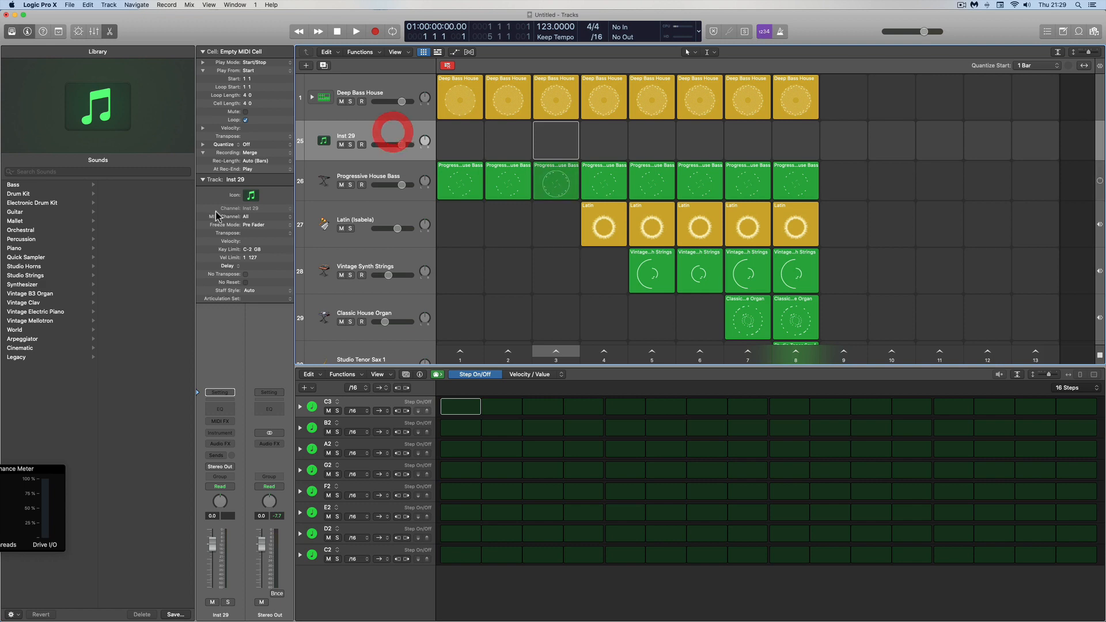
click(37, 203)
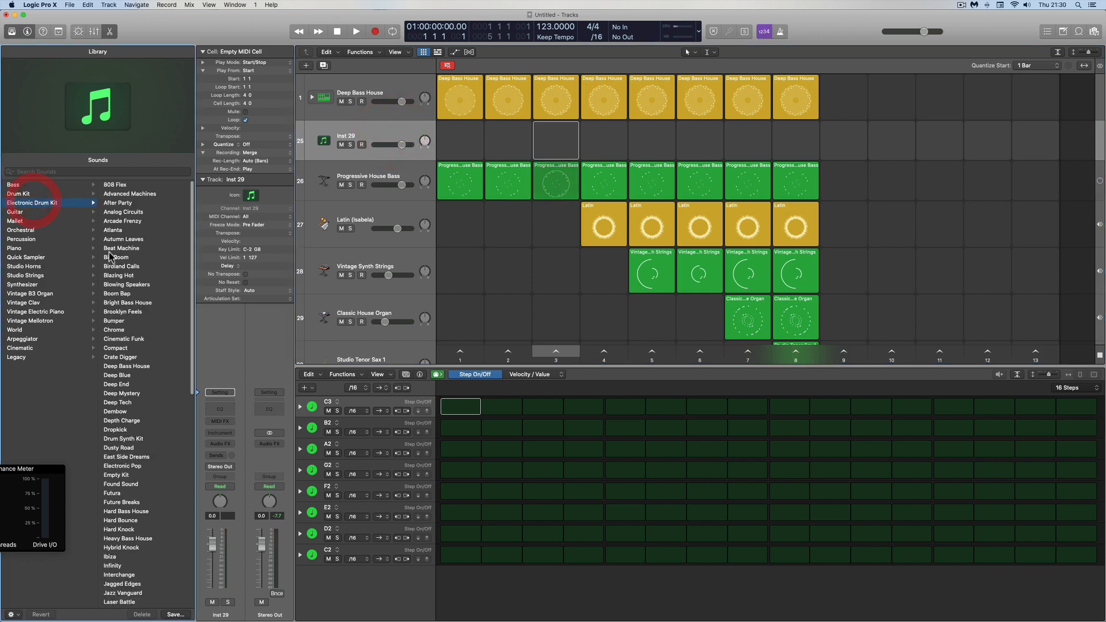
scroll(144, 485, down, 10)
click(127, 605)
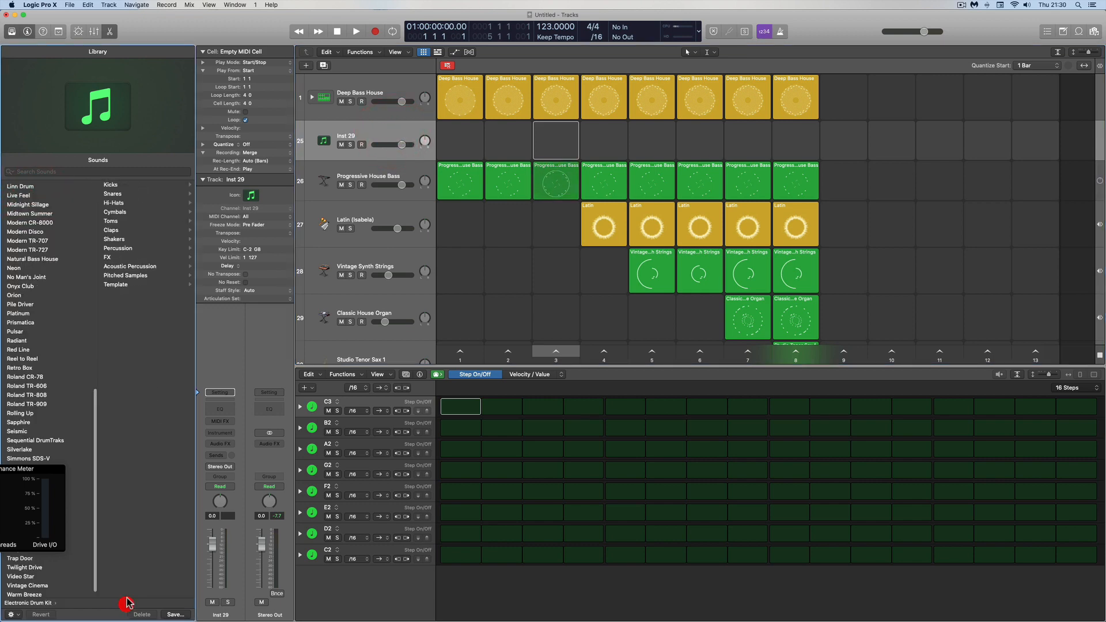
click(115, 195)
scroll(138, 306, down, 10)
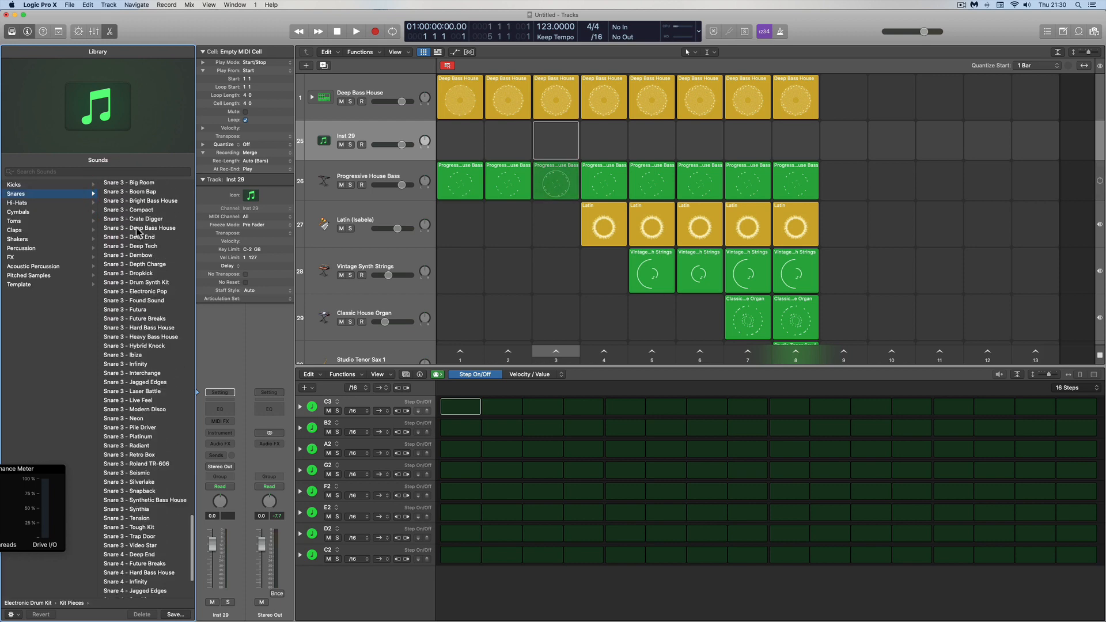
click(136, 229)
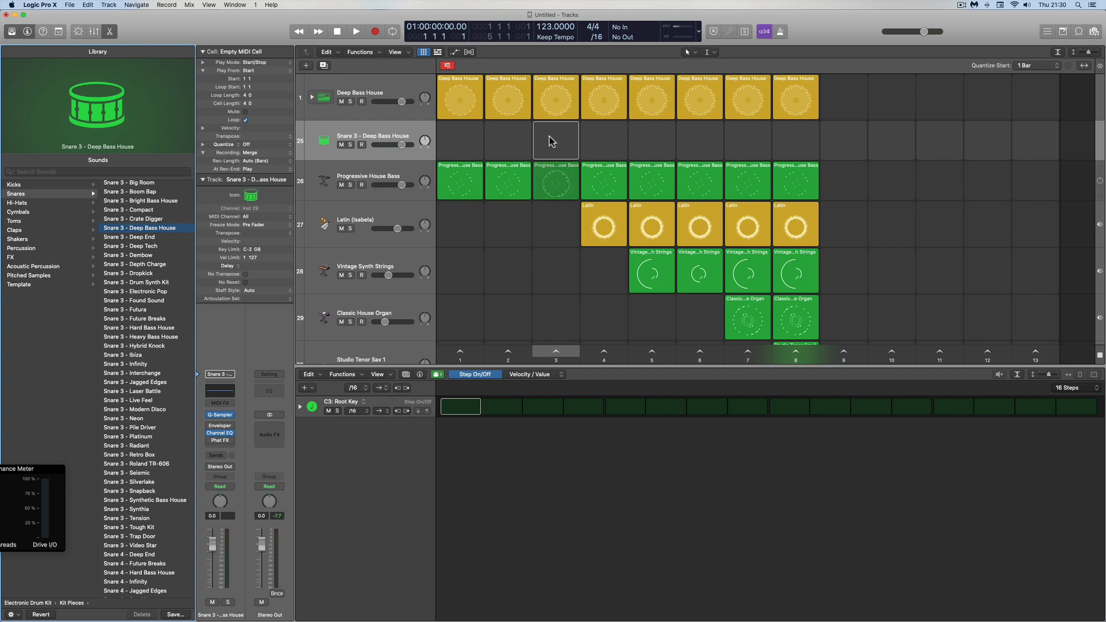
- Insert an empty scene at the scene 3 position
right_click(557, 352)
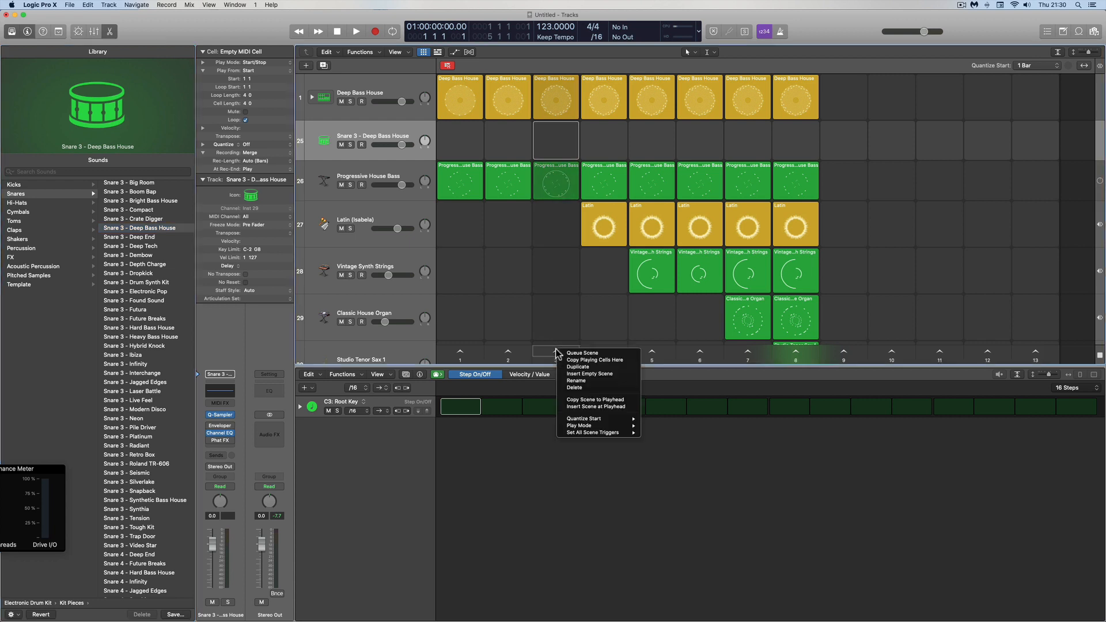
click(580, 374)
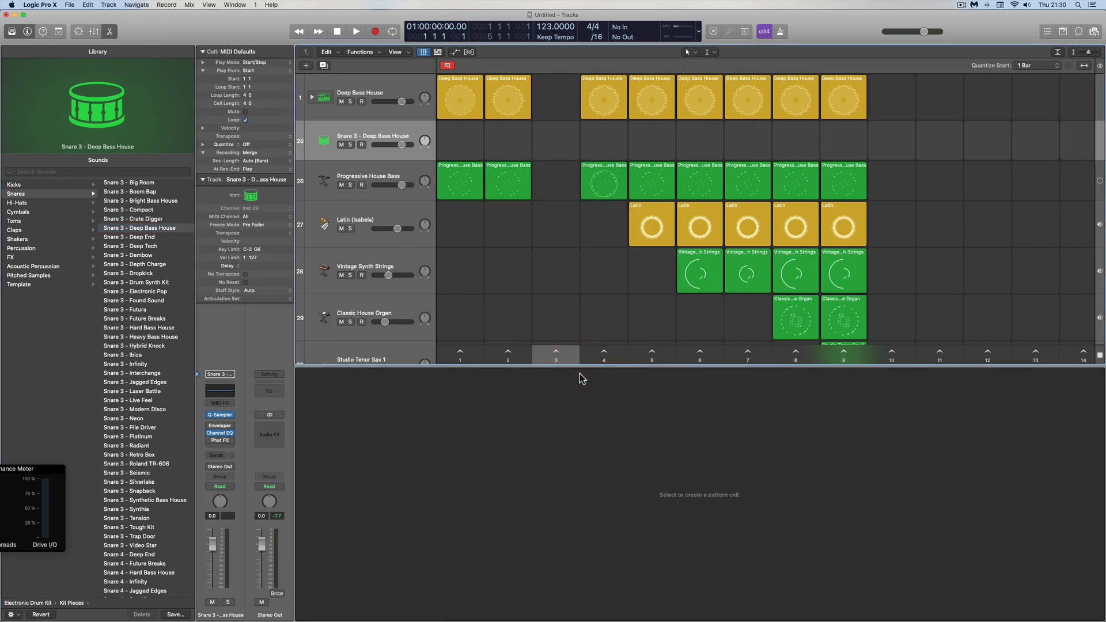
- Audition scene 4, stop playback, and move scene 4 ahead of the empty scene 3
click(604, 352)
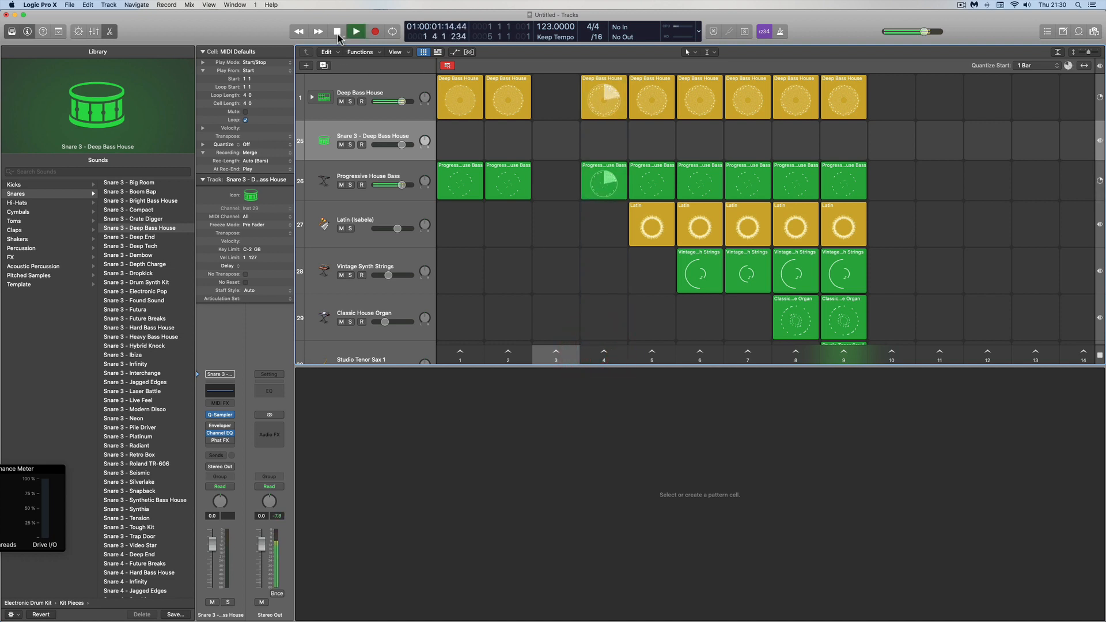
key(space)
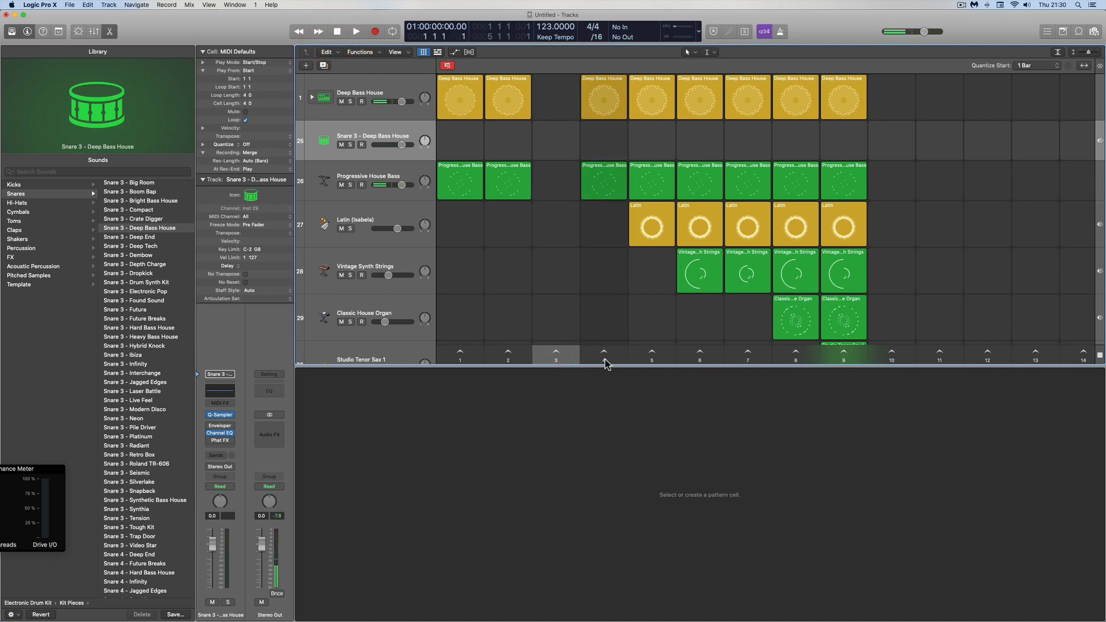
drag(605, 360, 555, 348)
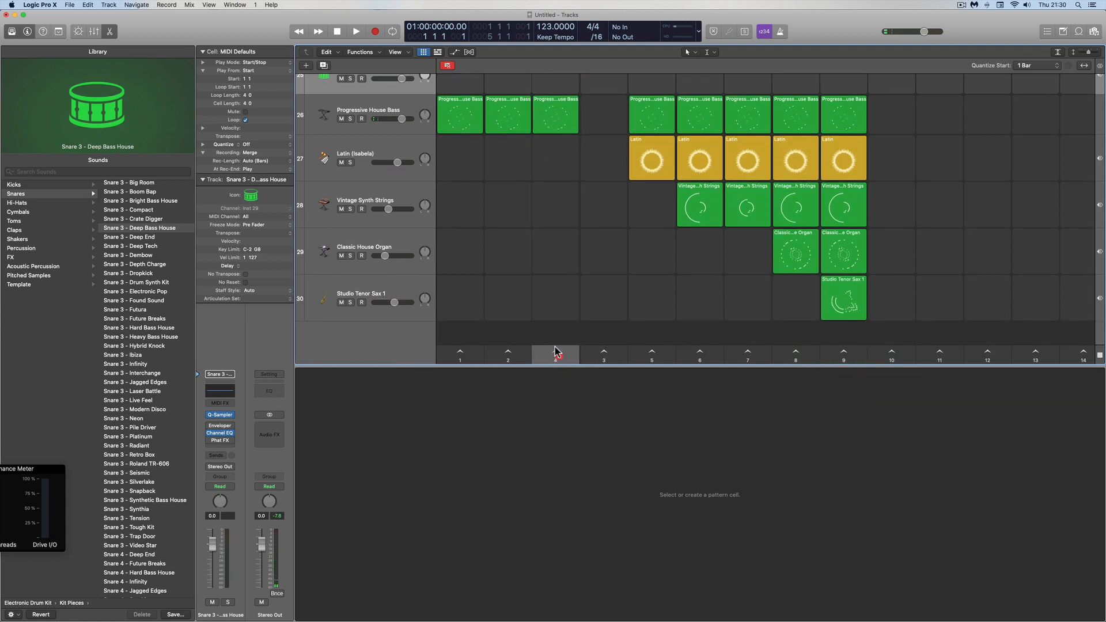
scroll(607, 205, up, 3)
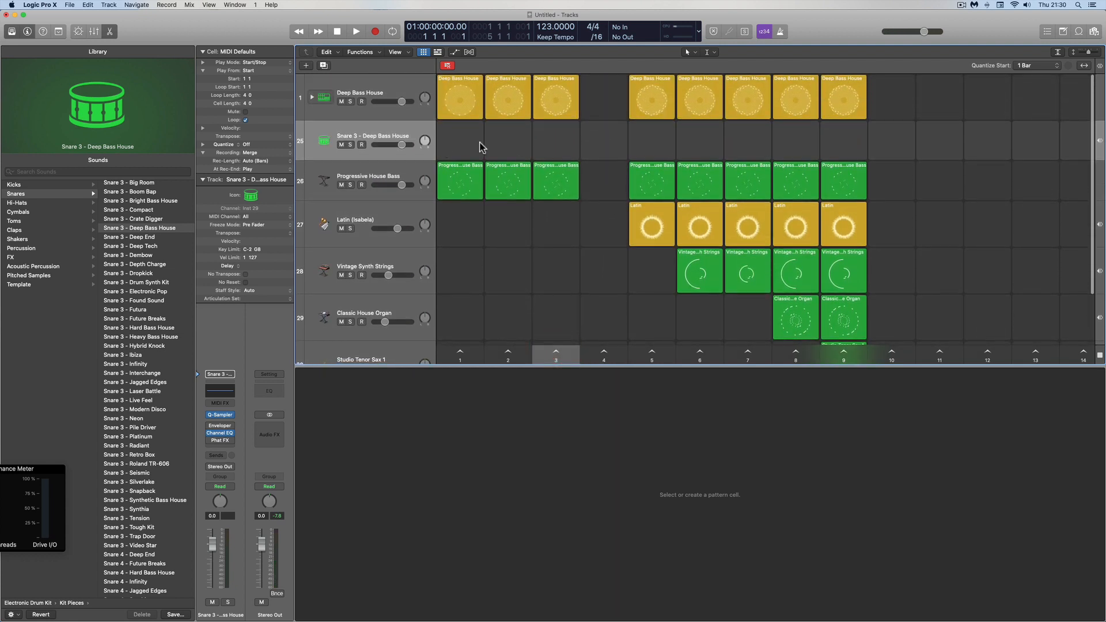
- Create a pattern cell on the Snare 3 track in scene 4 with all 16 steps on, and set the track volume to -4.7
double_click(601, 134)
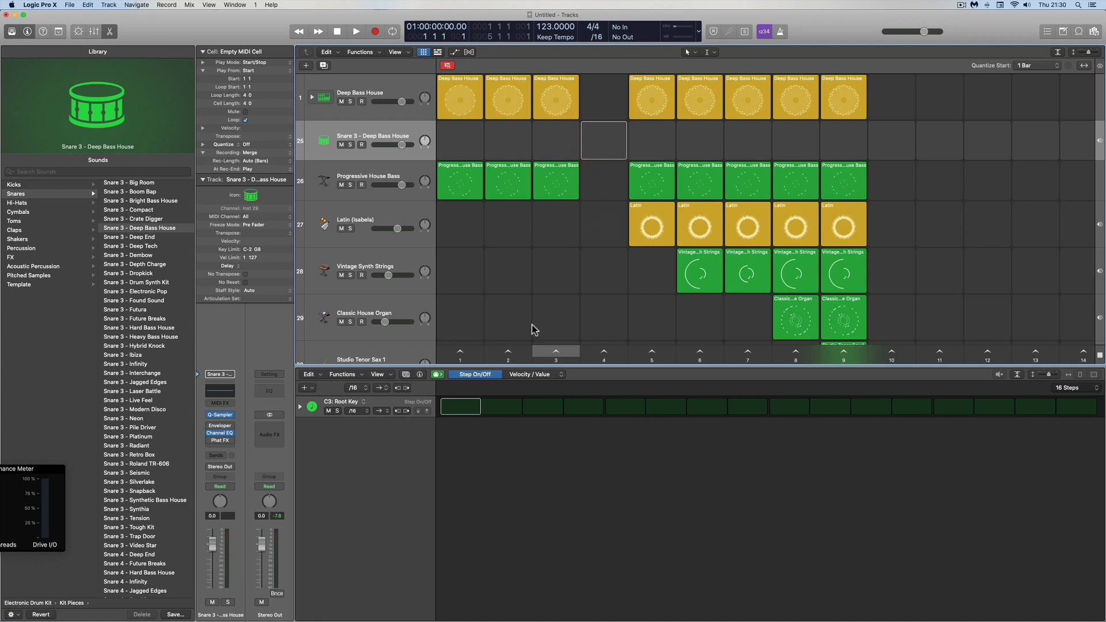
click(460, 408)
drag(499, 412, 1069, 419)
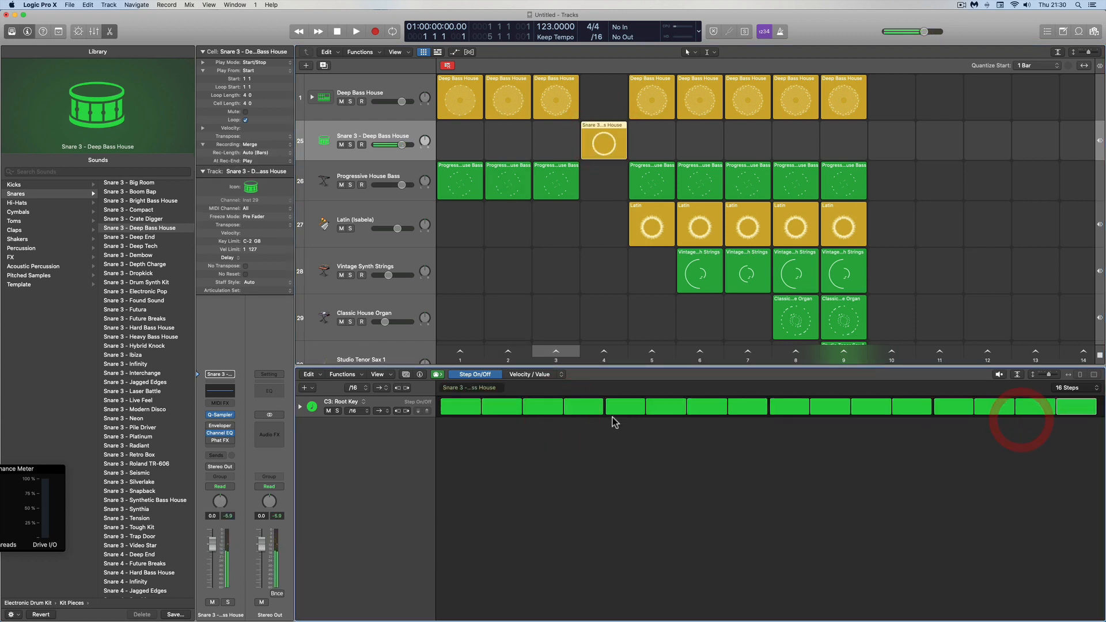
drag(401, 146, 394, 146)
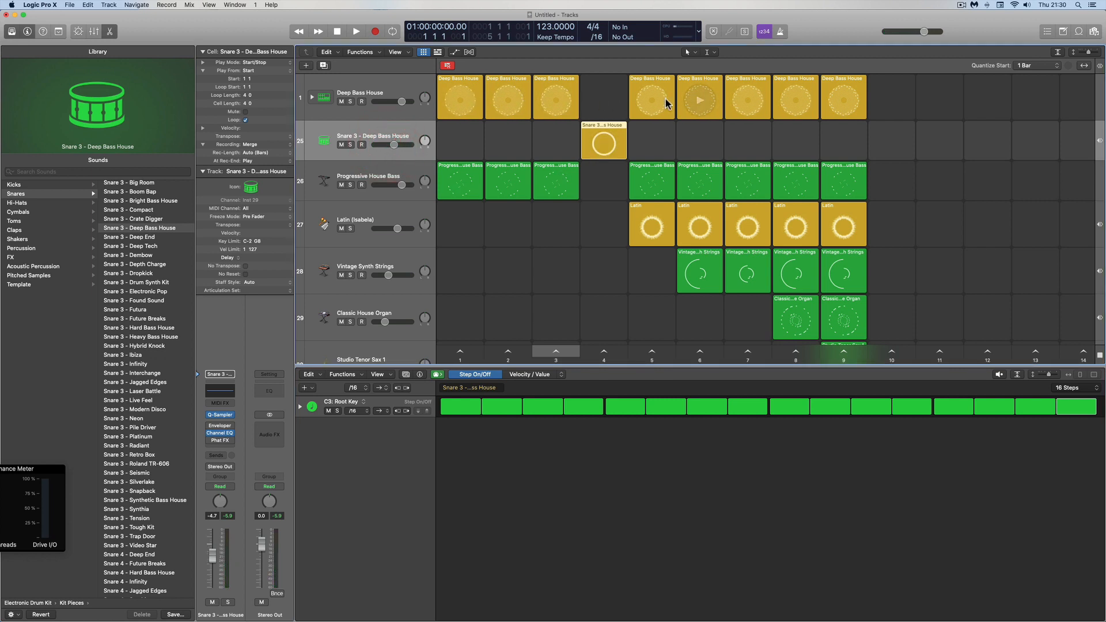
- Play scene 3, add the scene 4 snare cell over it, and stop playback
click(545, 351)
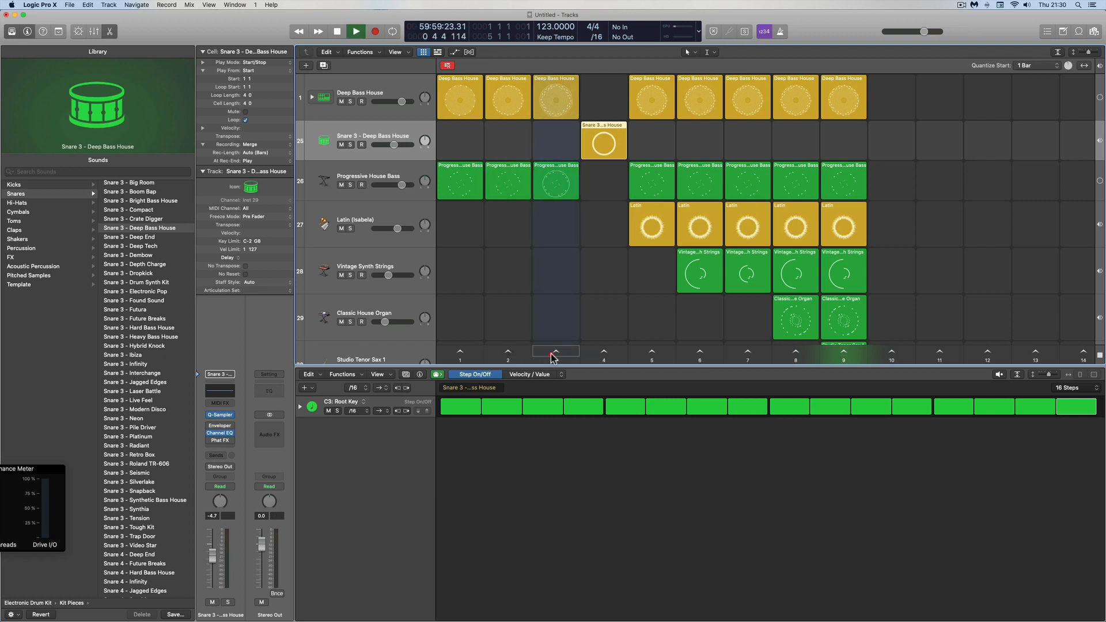
click(604, 146)
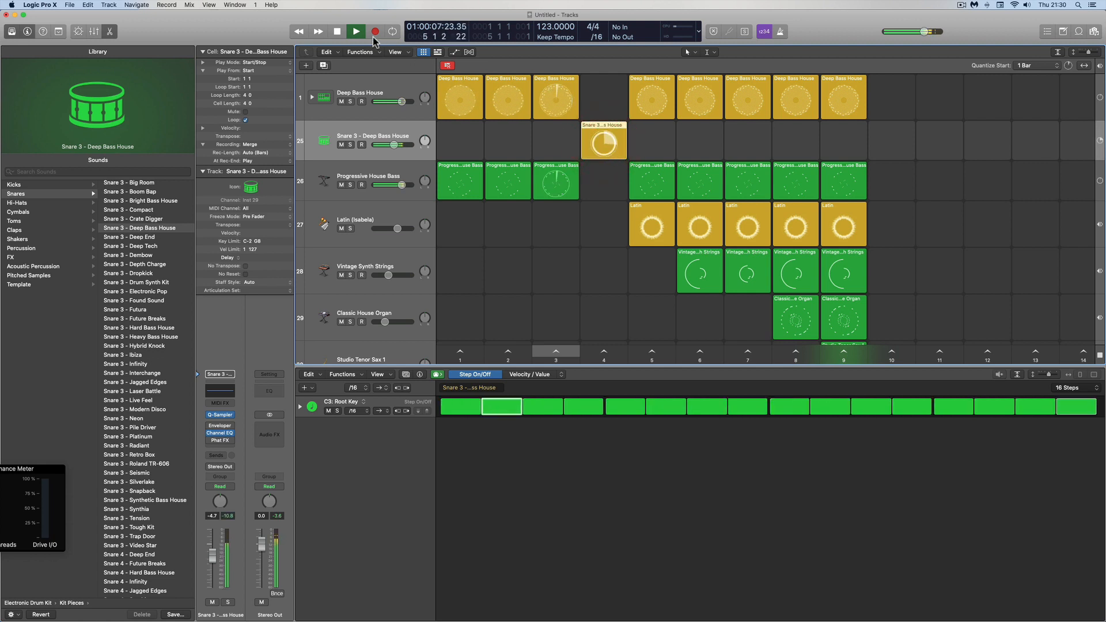
key(space)
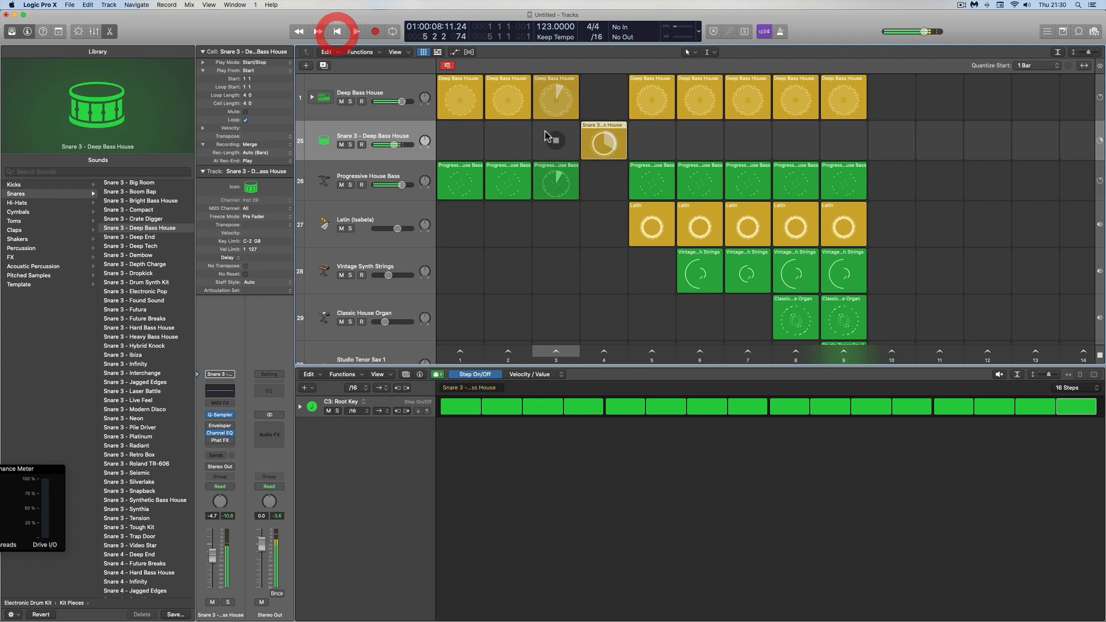
- Set the scene 4 snare cell's length to 1 bar and turn off its looping, with the Library hidden
click(609, 125)
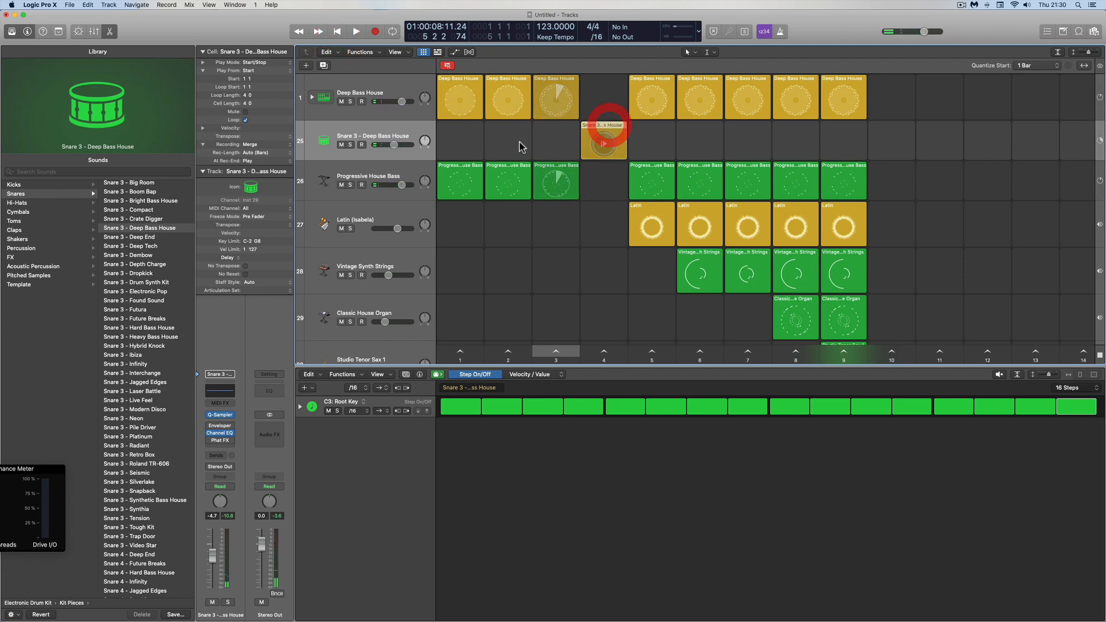
click(14, 32)
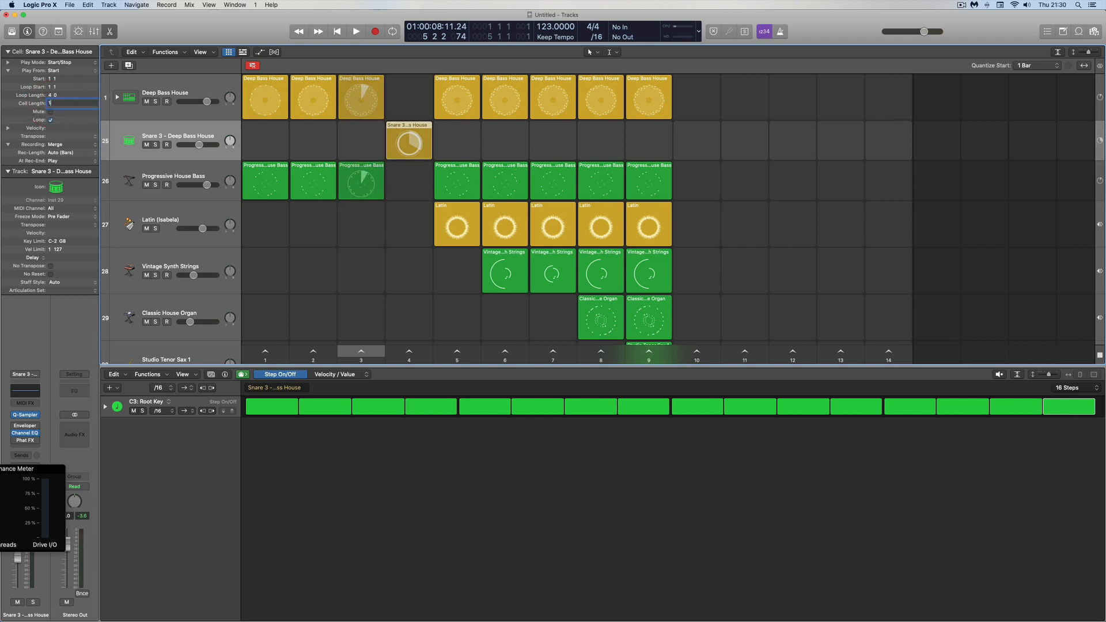
click(50, 120)
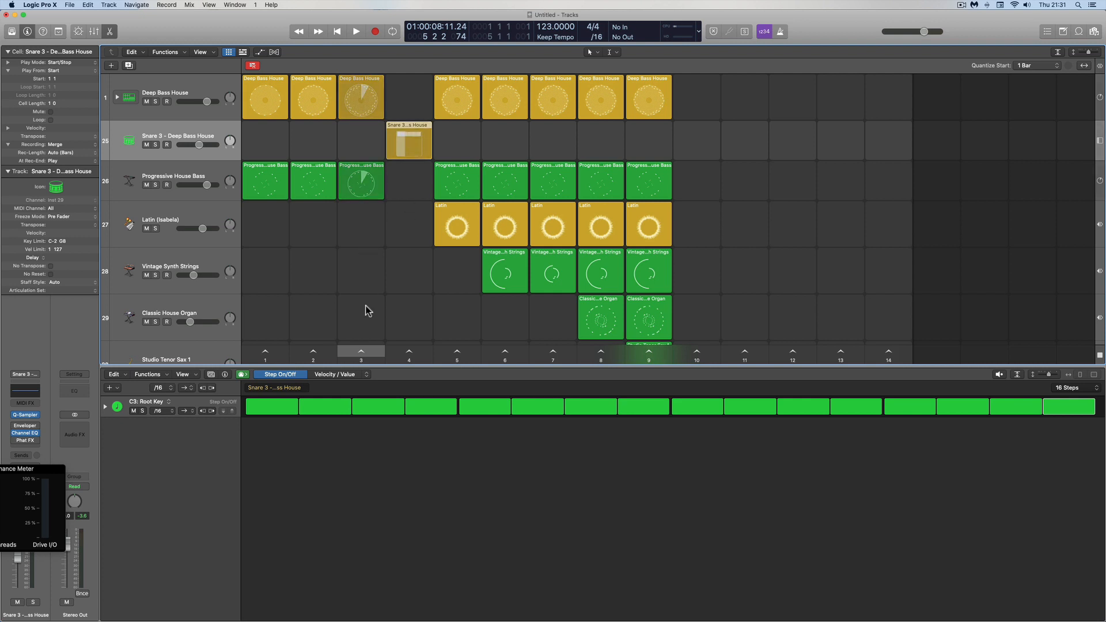
- Play scene 3 from the start, trigger the one-shot snare fill twice, switch to scene 5 after the second fill, and stop playback
click(336, 32)
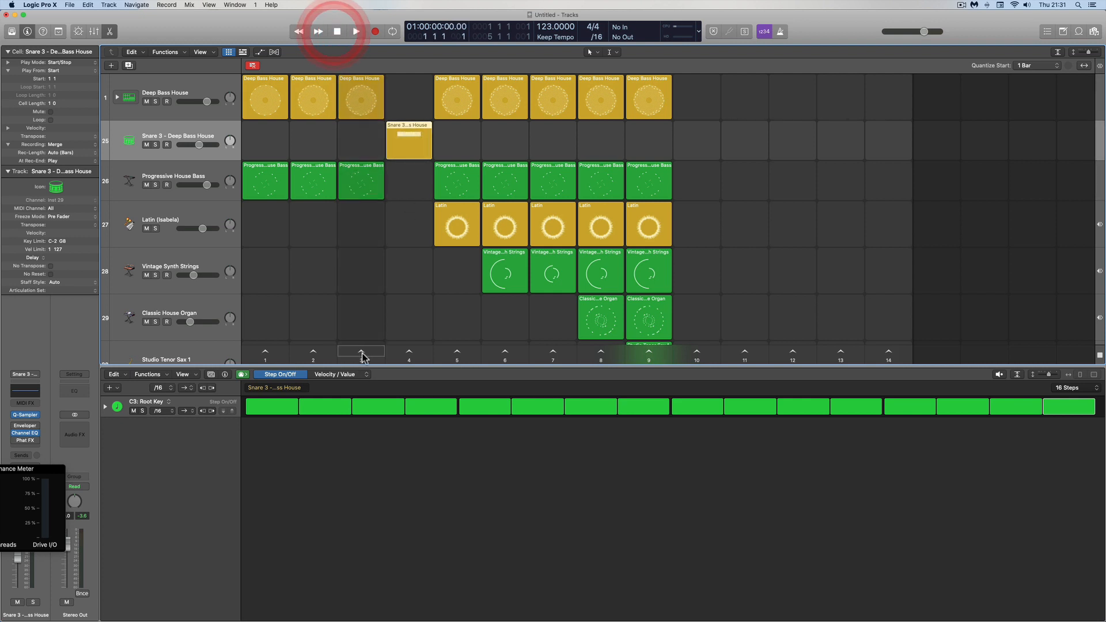
click(362, 352)
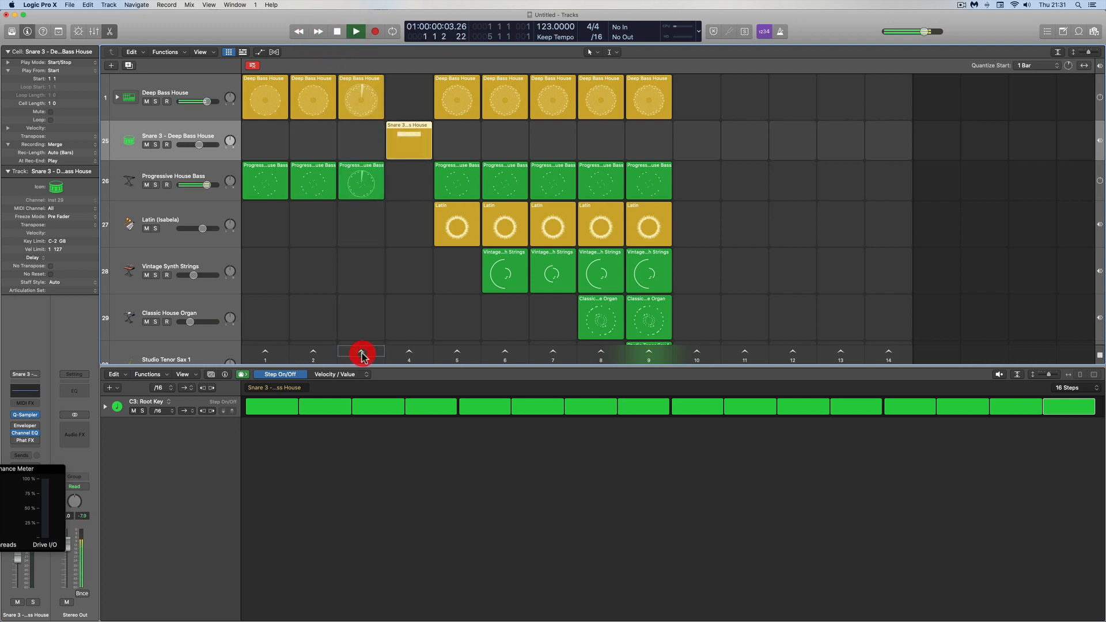
click(410, 144)
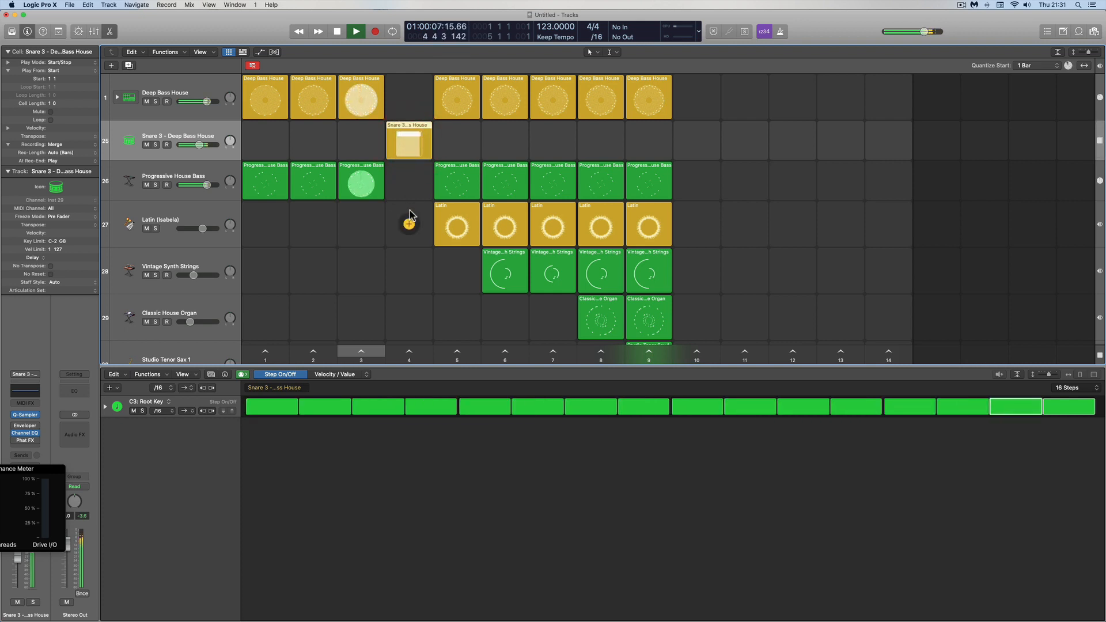
click(410, 144)
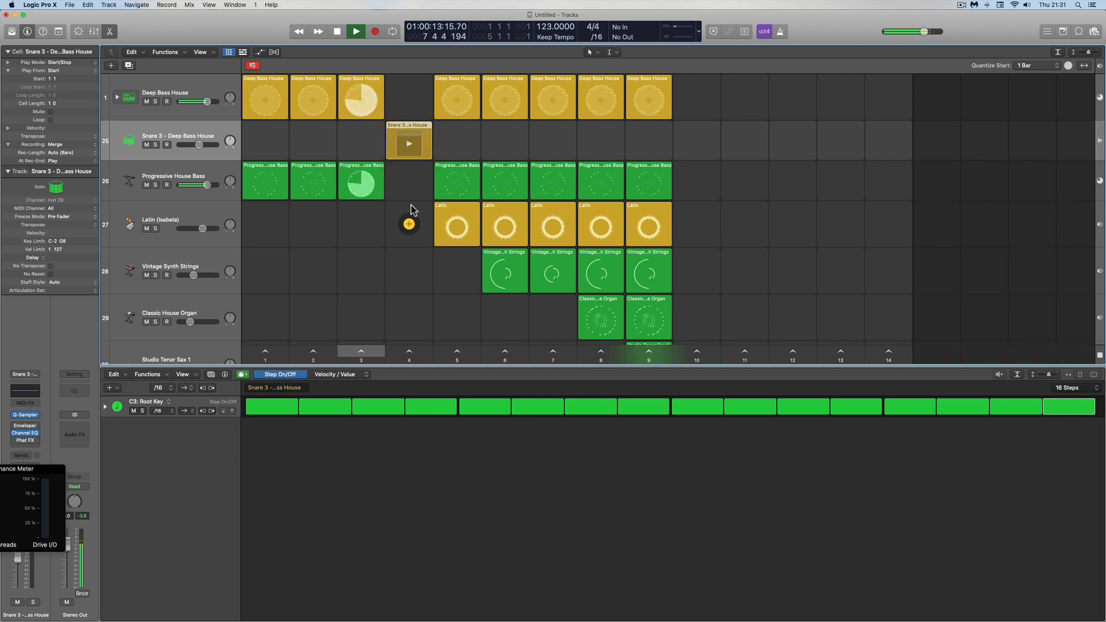
click(457, 351)
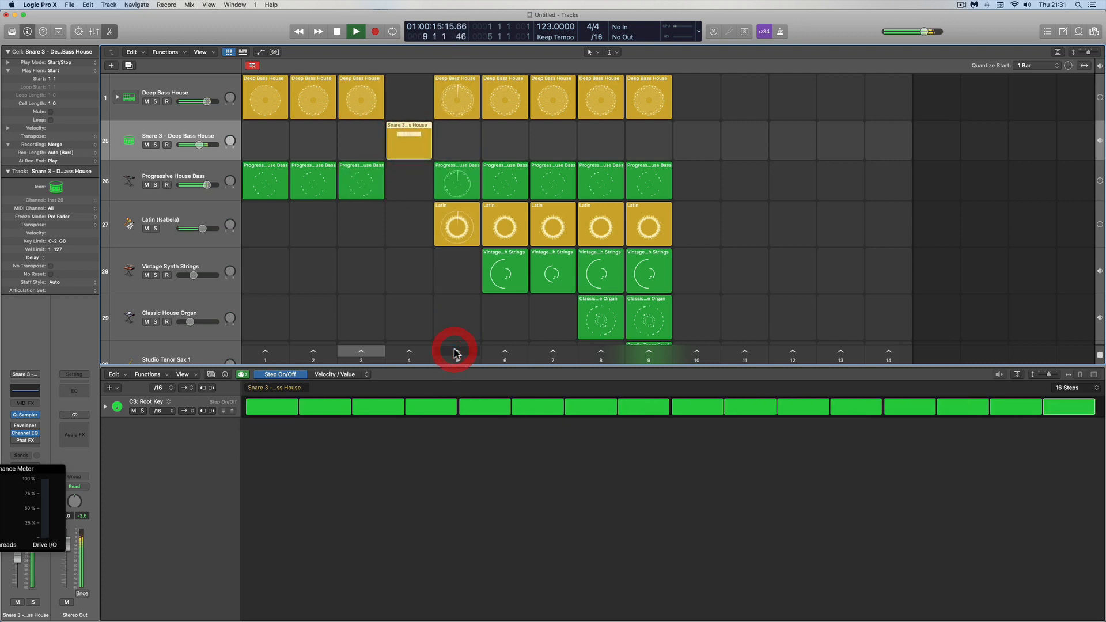
click(338, 33)
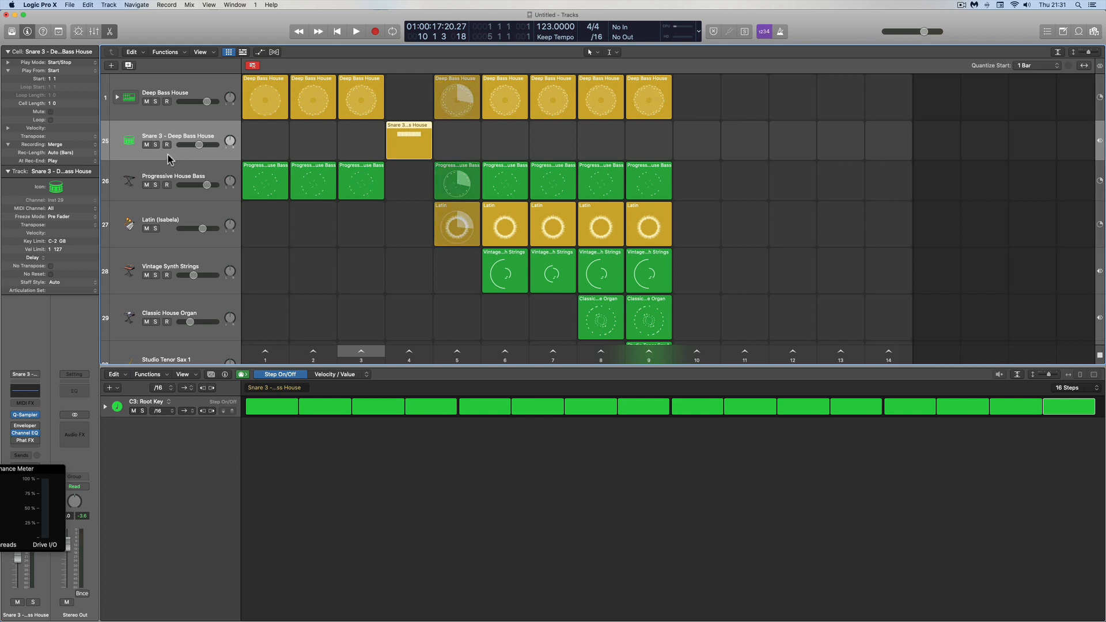
- Audition the snare fill as a transition from scene 9 to scene 5, with the step sequencer closed to show all tracks
drag(170, 159, 178, 154)
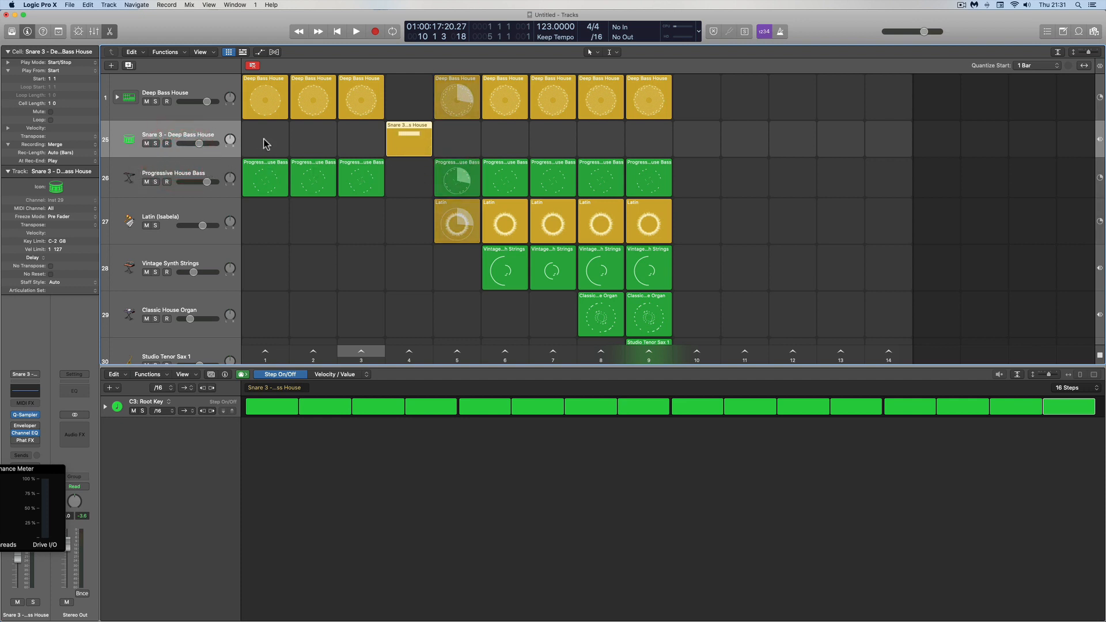
click(409, 142)
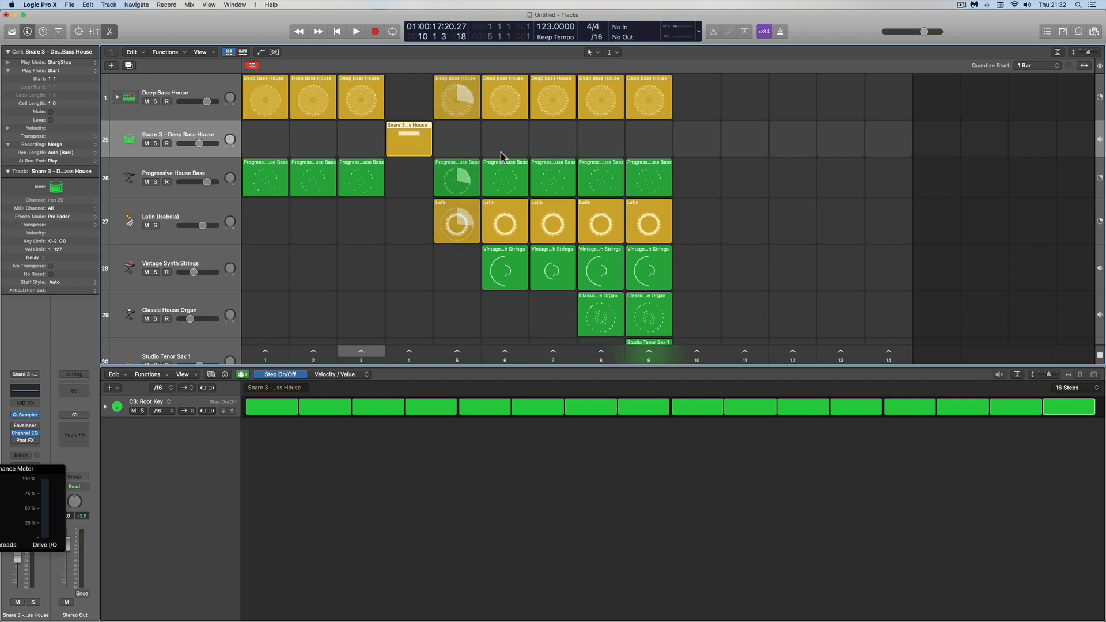
click(647, 352)
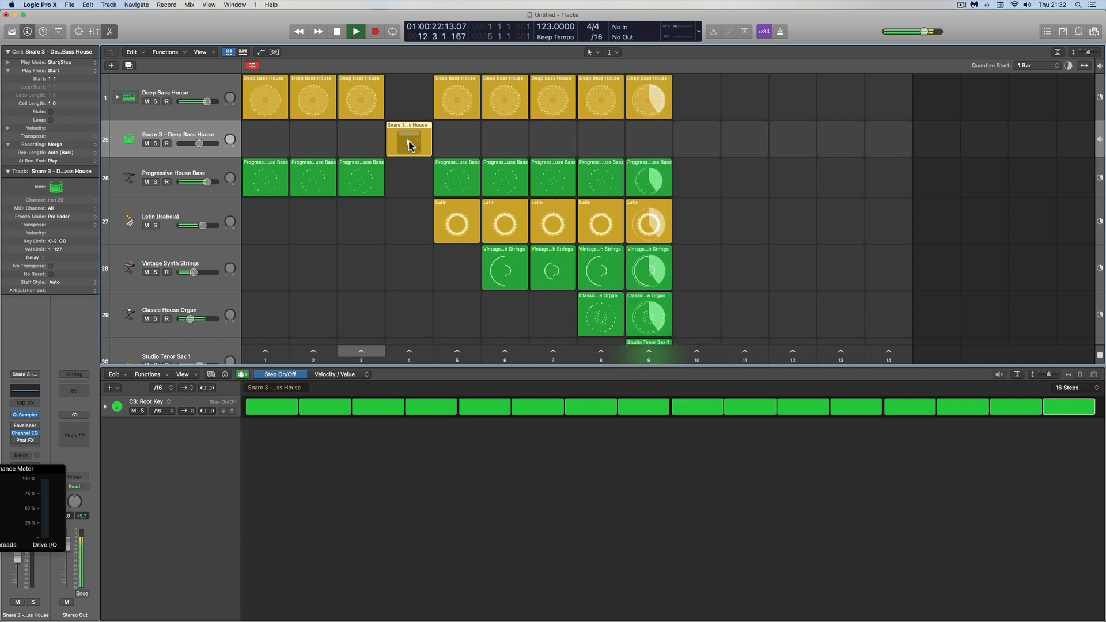
click(110, 32)
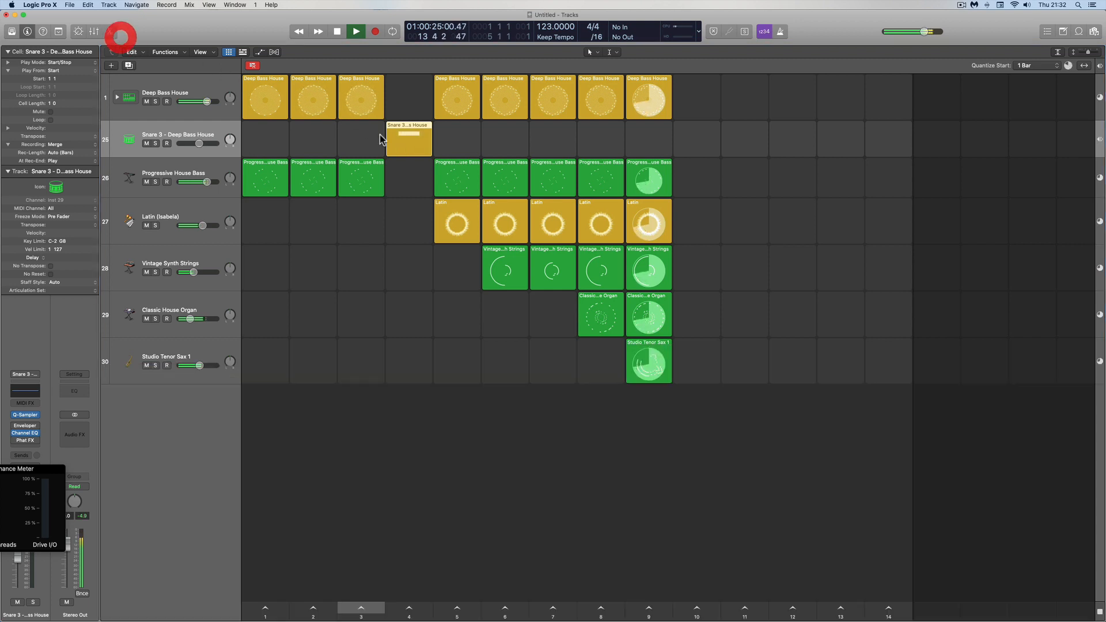
click(410, 144)
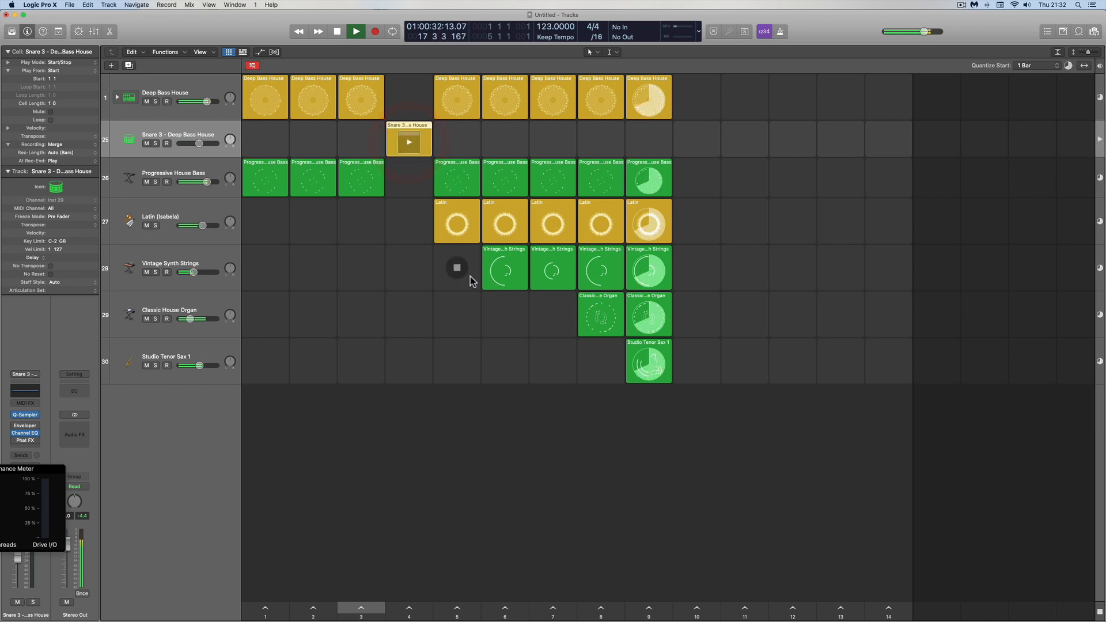
click(457, 608)
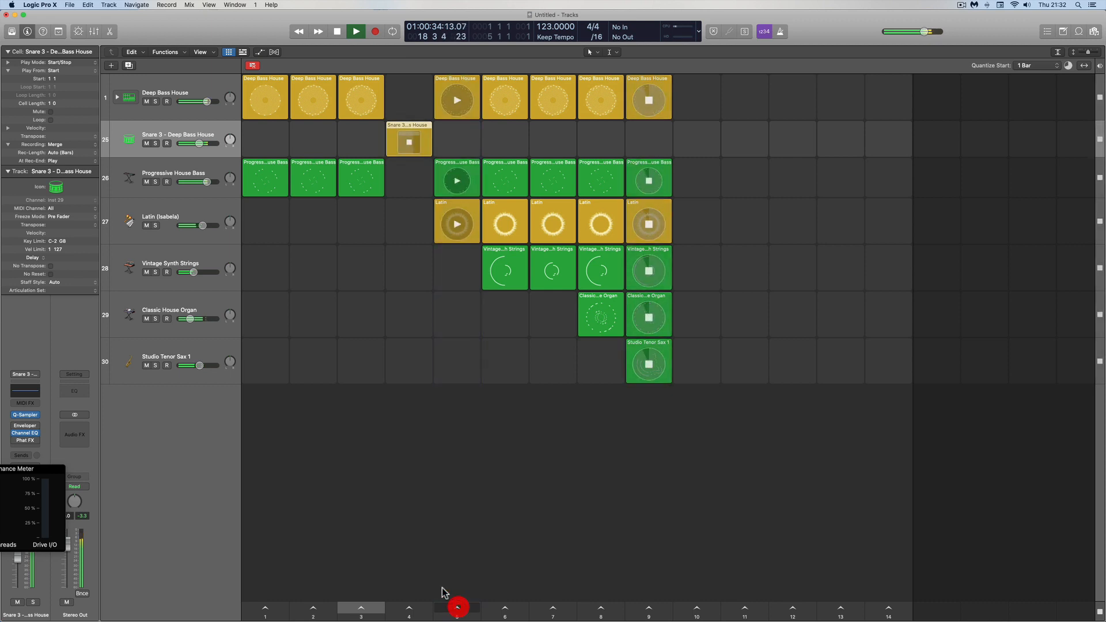
click(336, 33)
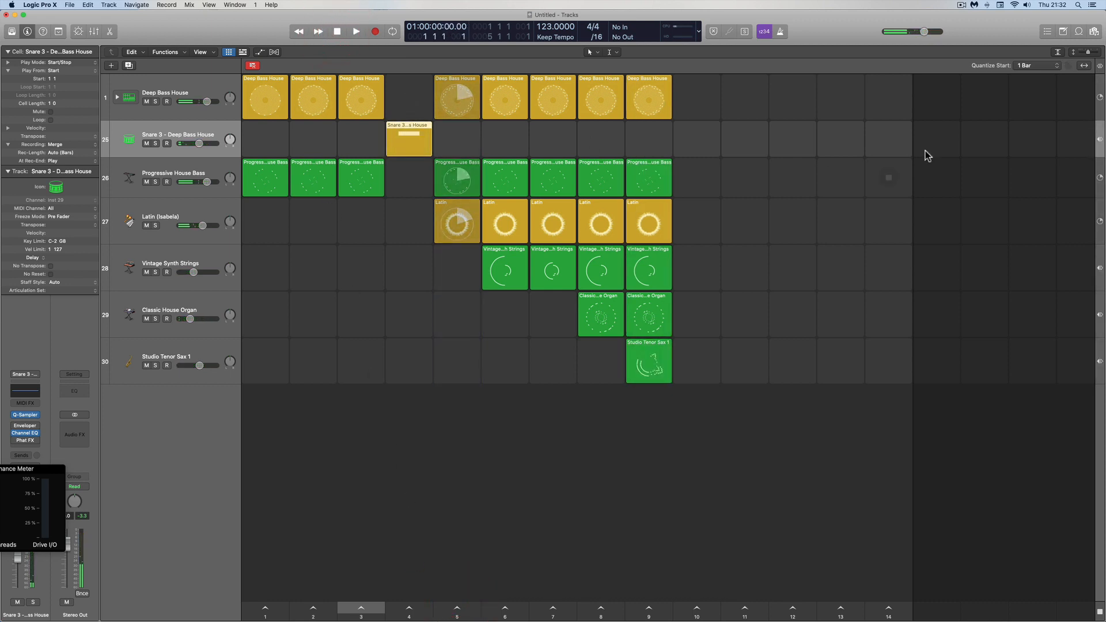
- Search the Apple Loops for "riser" and browse the loops sorted by beats in ascending order
click(1080, 33)
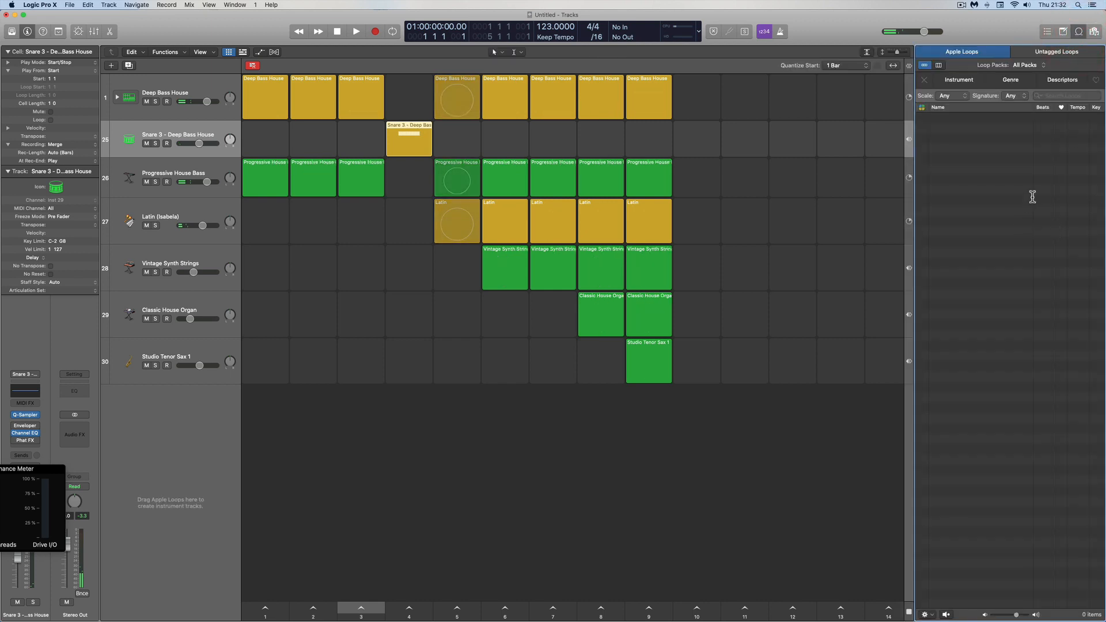
click(1061, 96)
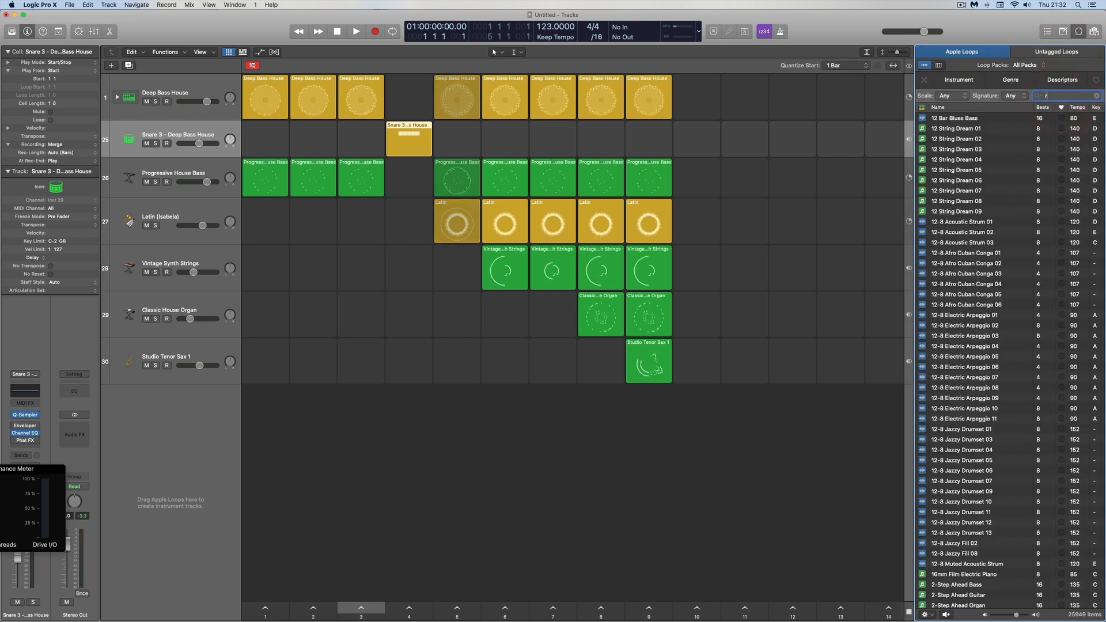
text(riser)
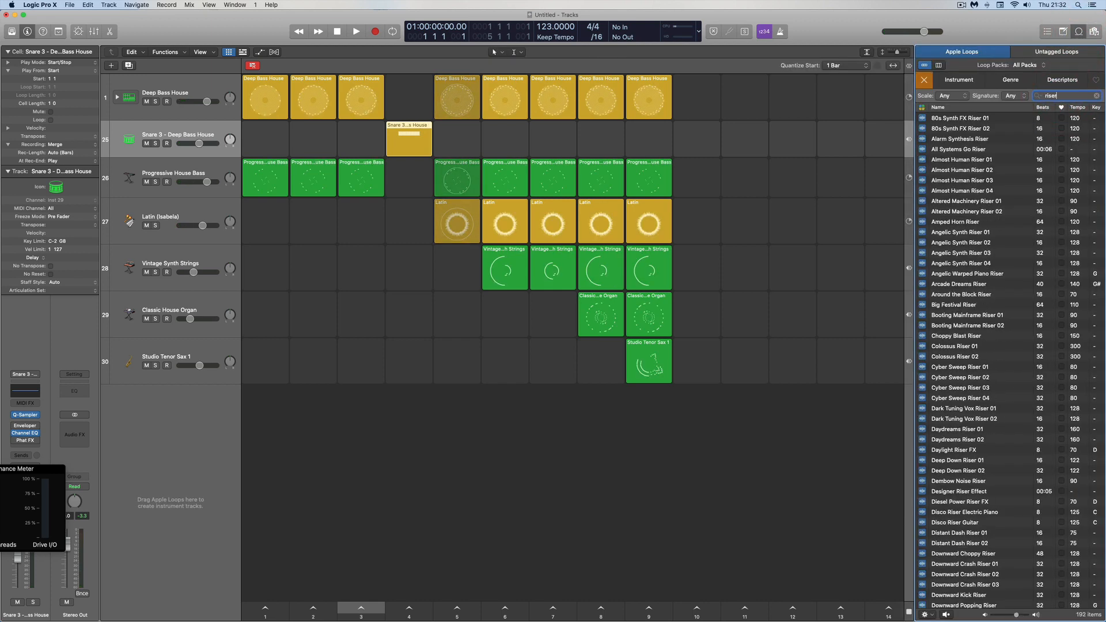
scroll(1003, 426, down, 15)
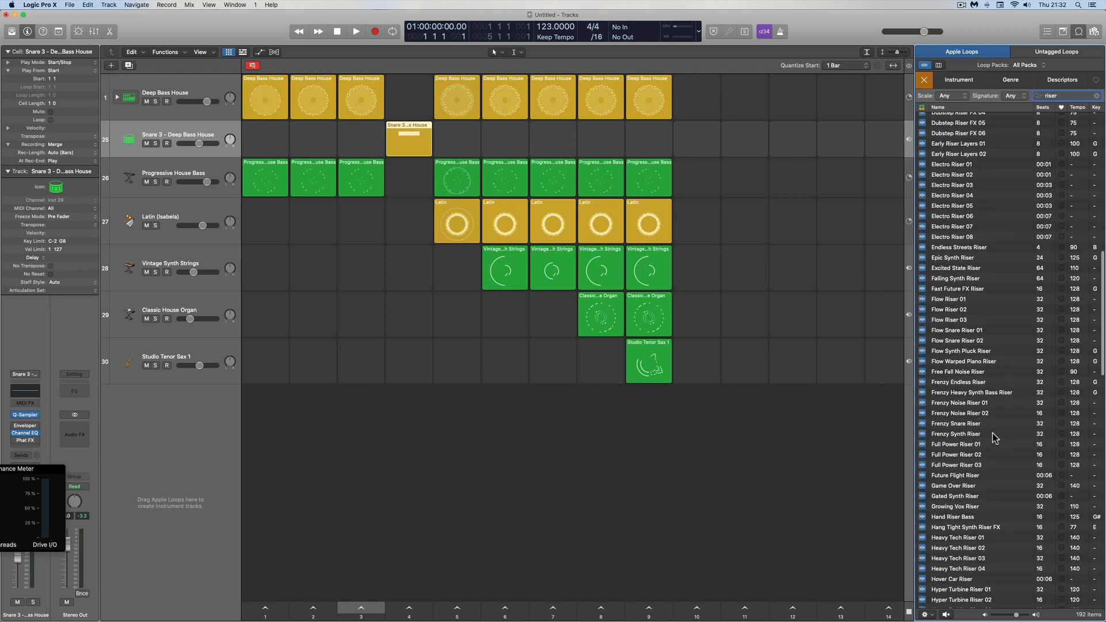
scroll(993, 438, up, 10)
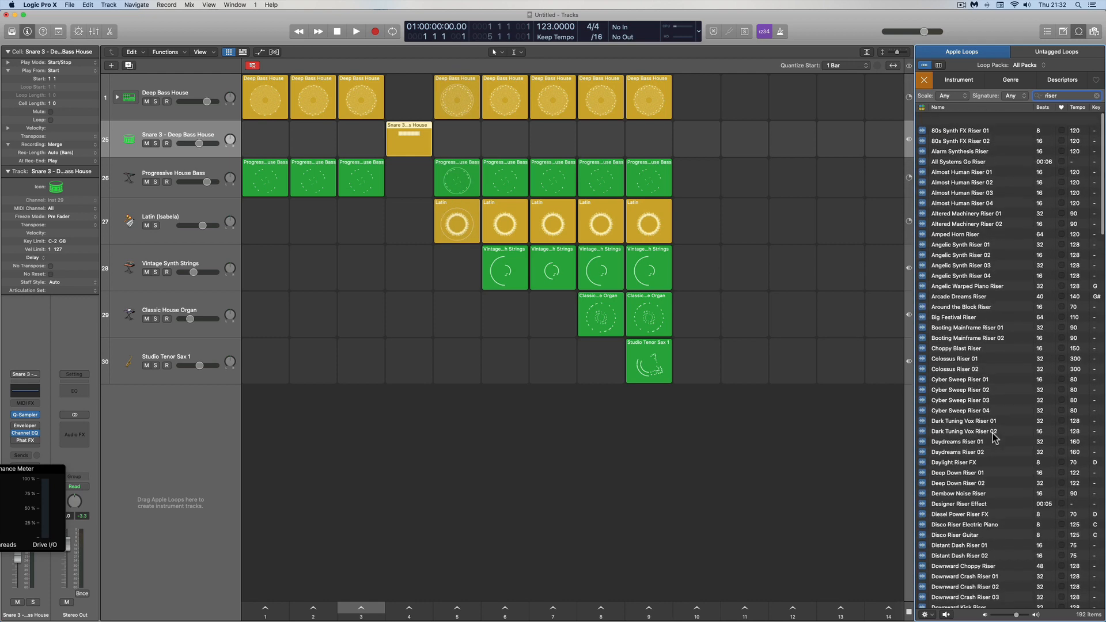
click(1043, 107)
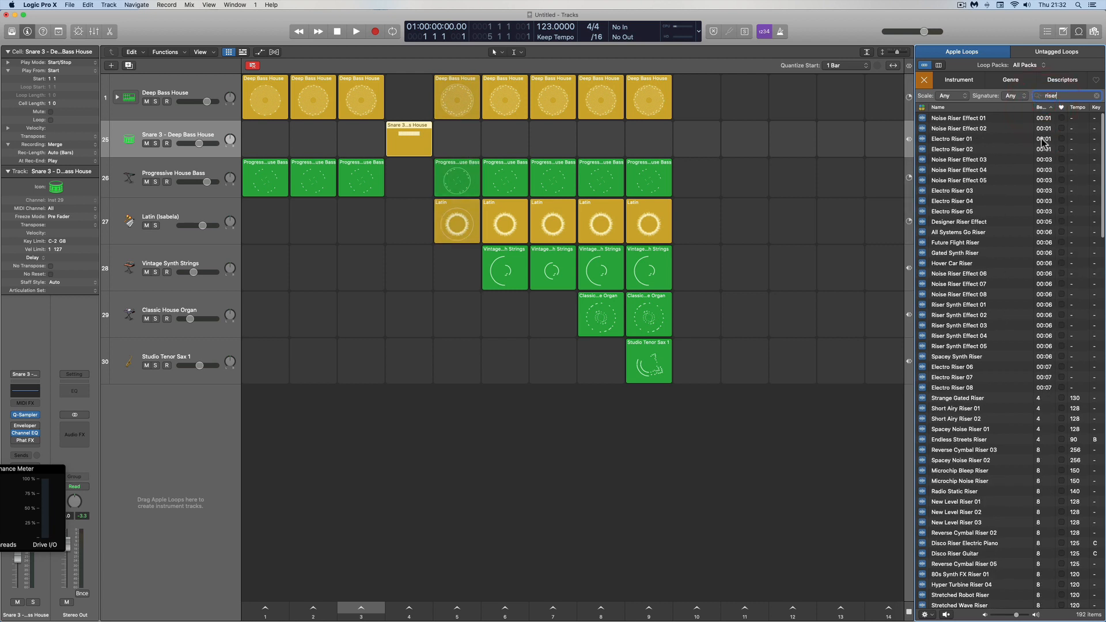
scroll(1039, 425, down, 1)
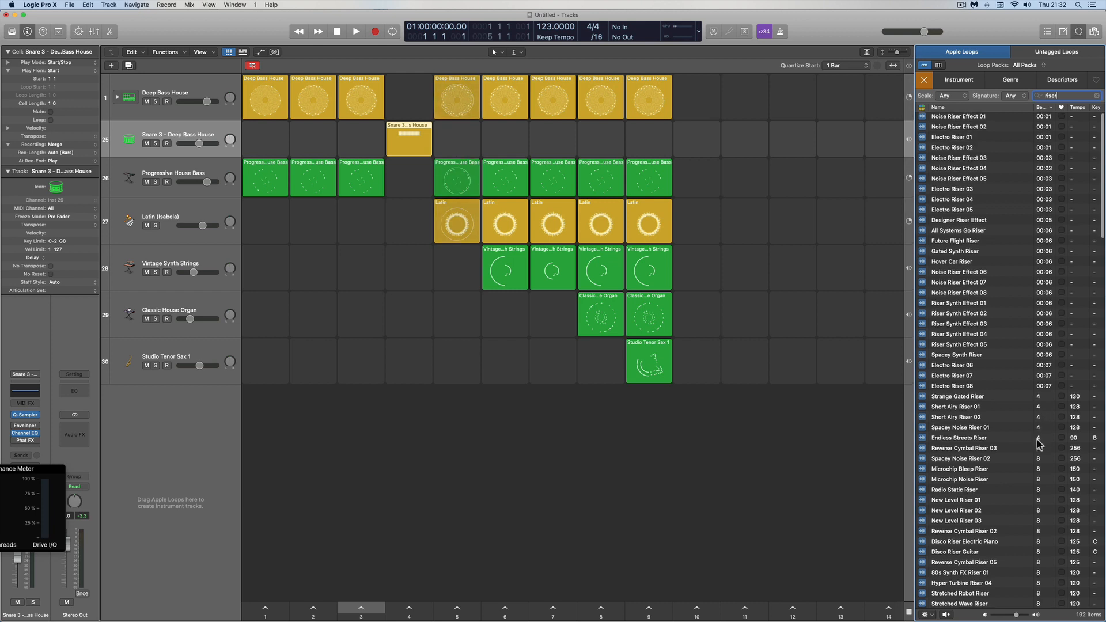
scroll(1039, 392, up, 1)
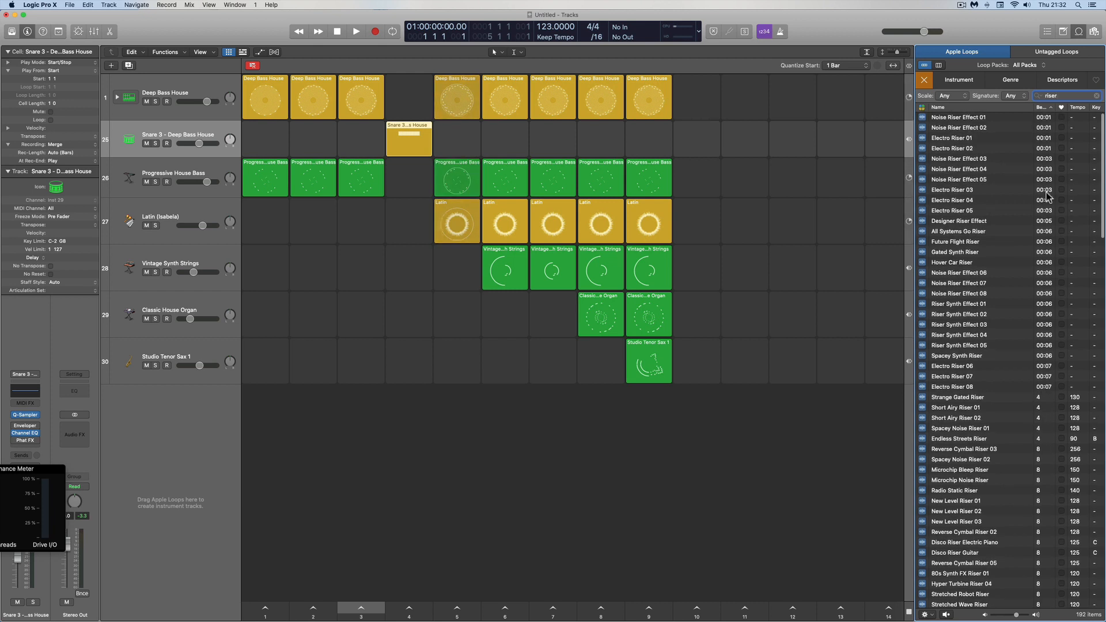
scroll(1046, 381, down, 1)
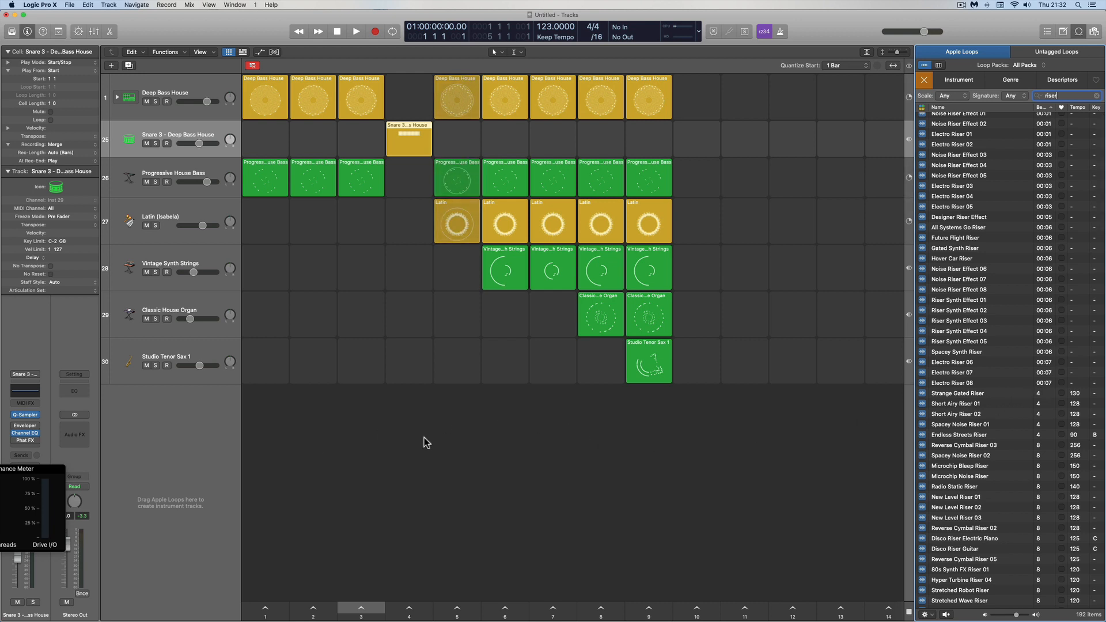
- Open the scene 6 Vintage Synth Strings cell in the Piano Roll and examine its notes, keeping the Apple Loops browser open
click(494, 249)
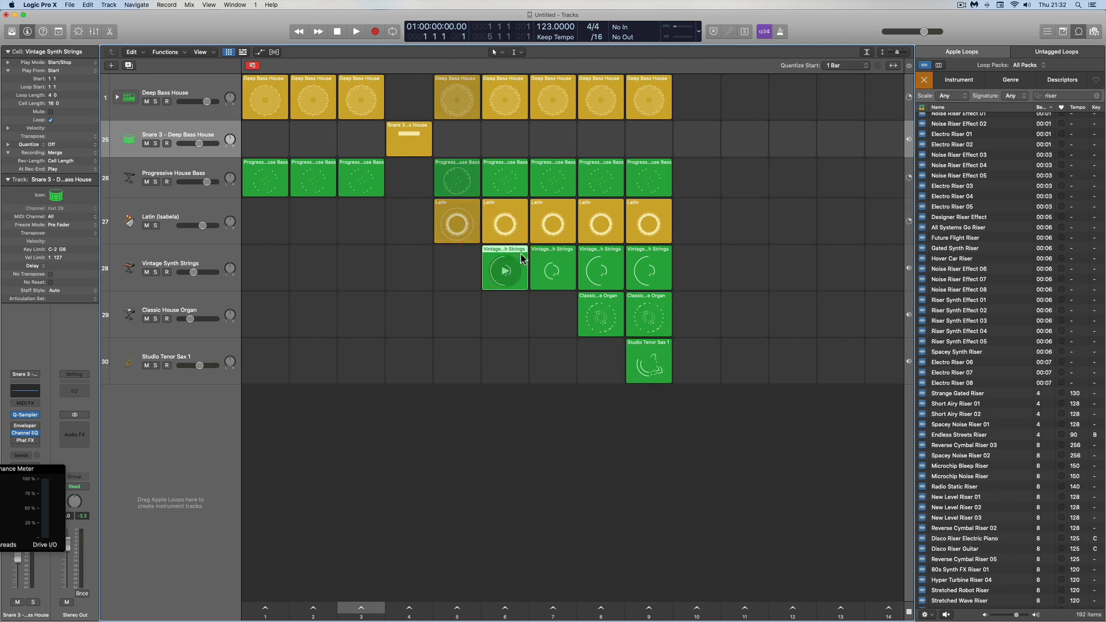
click(517, 250)
double_click(517, 250)
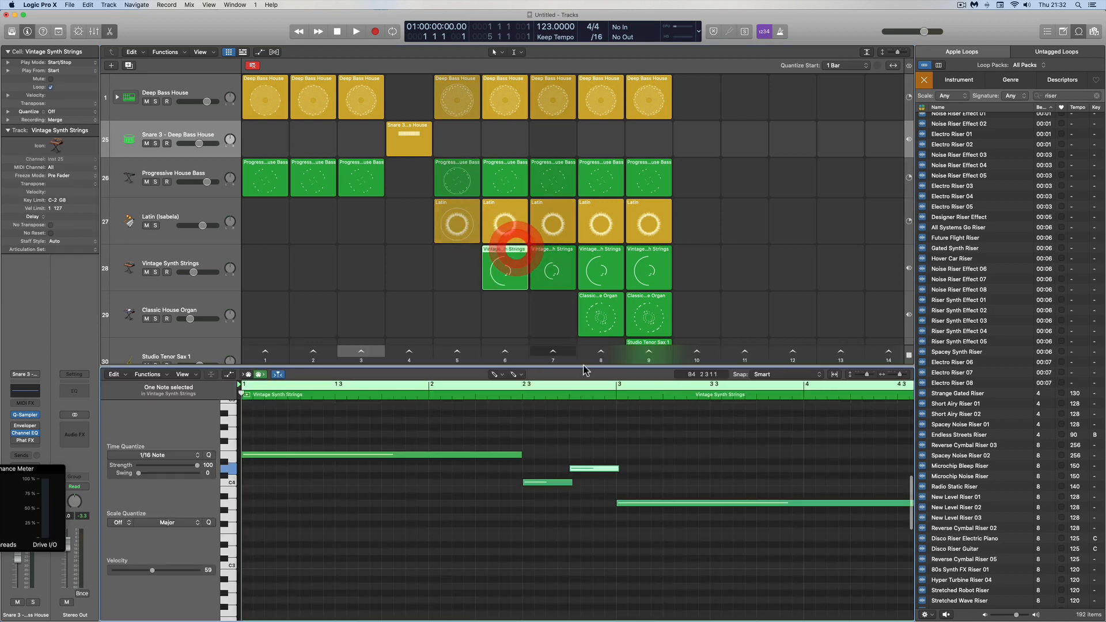
click(1079, 32)
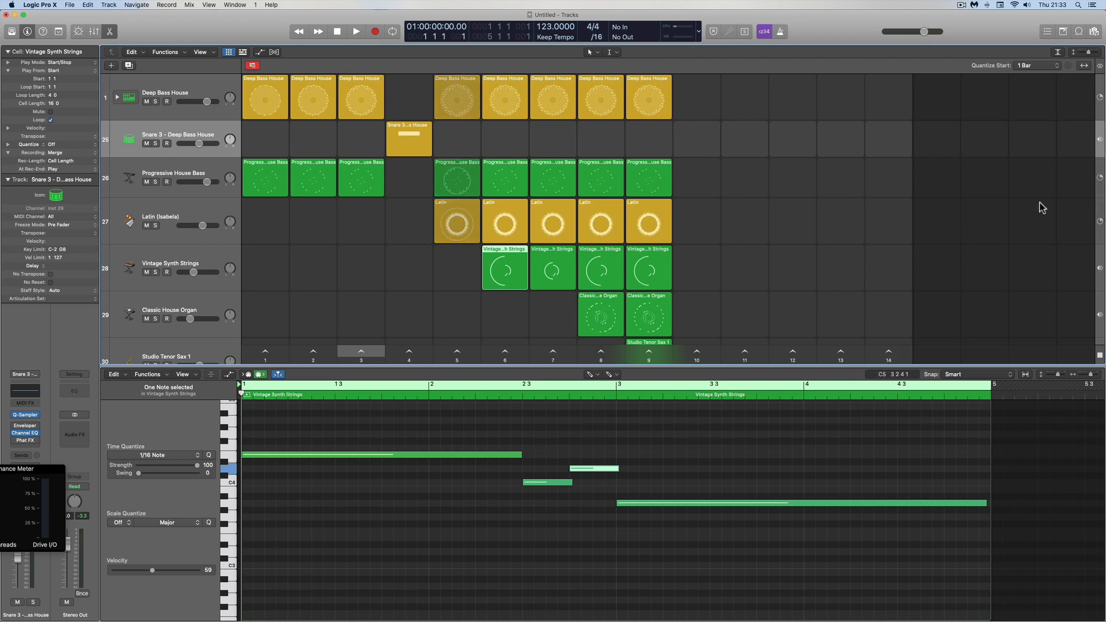
click(1080, 32)
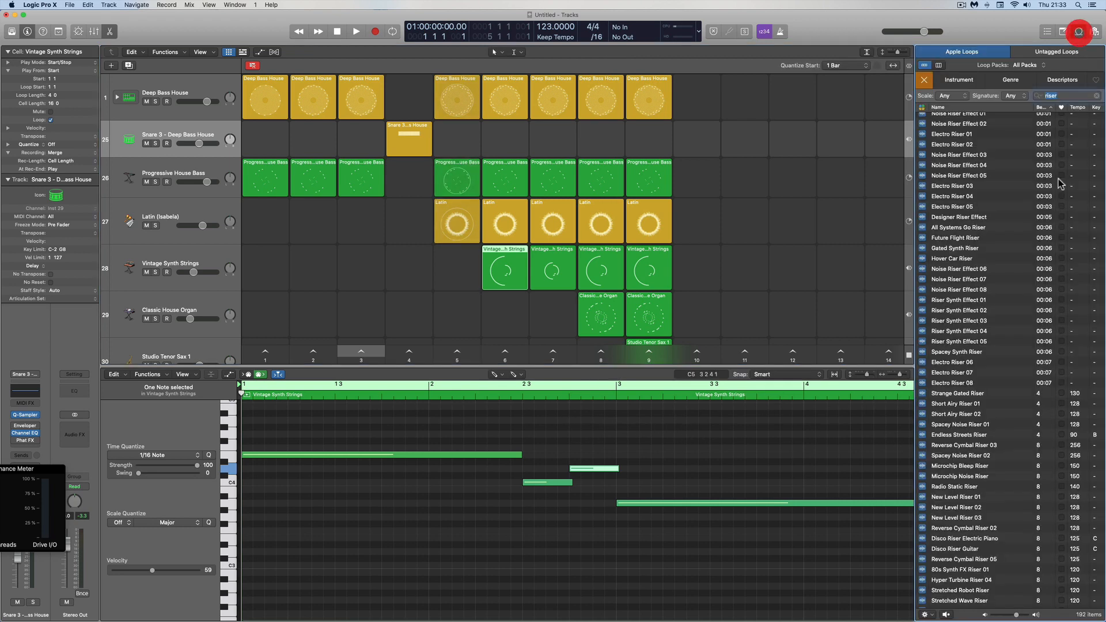
- Examine the list of riser loops sorted by beats, from the short risers to the longest ones
scroll(1001, 346, down, 5)
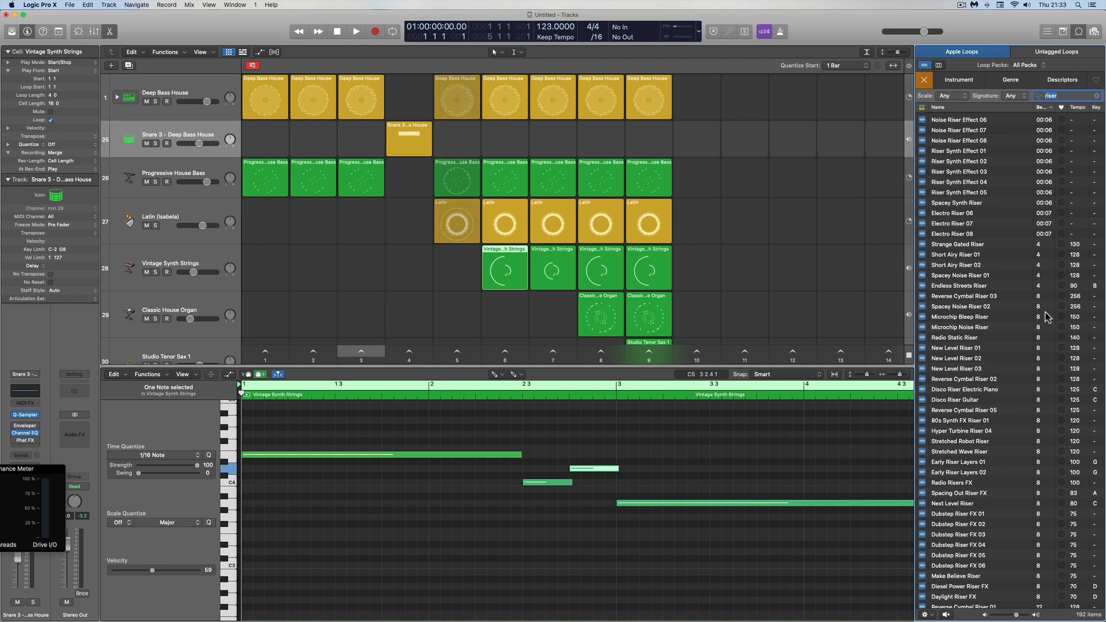
scroll(1010, 380, down, 15)
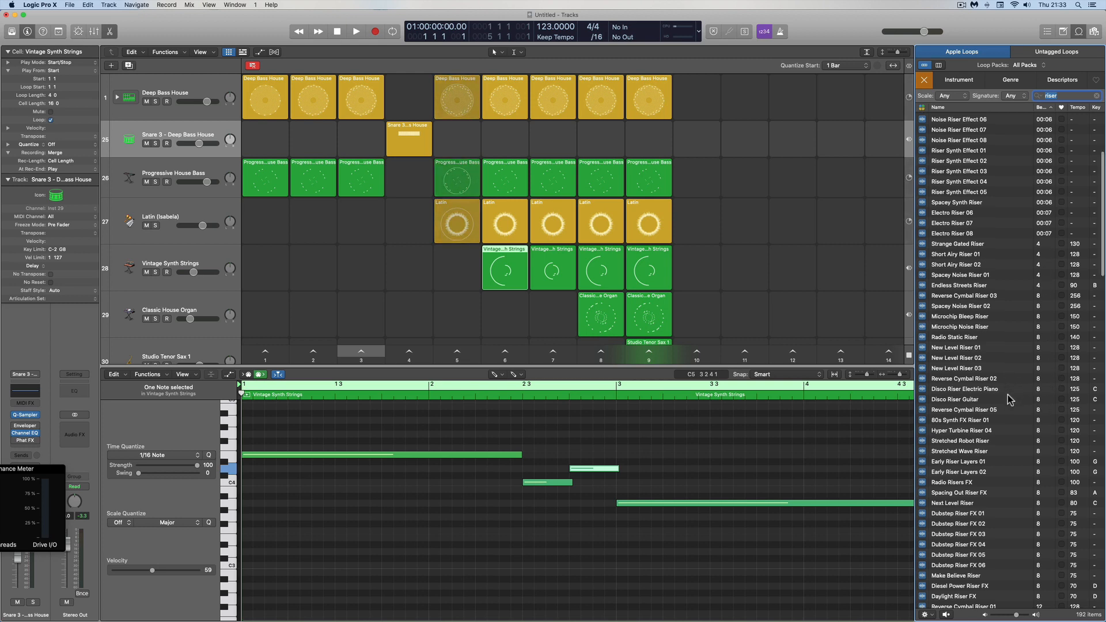
scroll(1008, 399, down, 10)
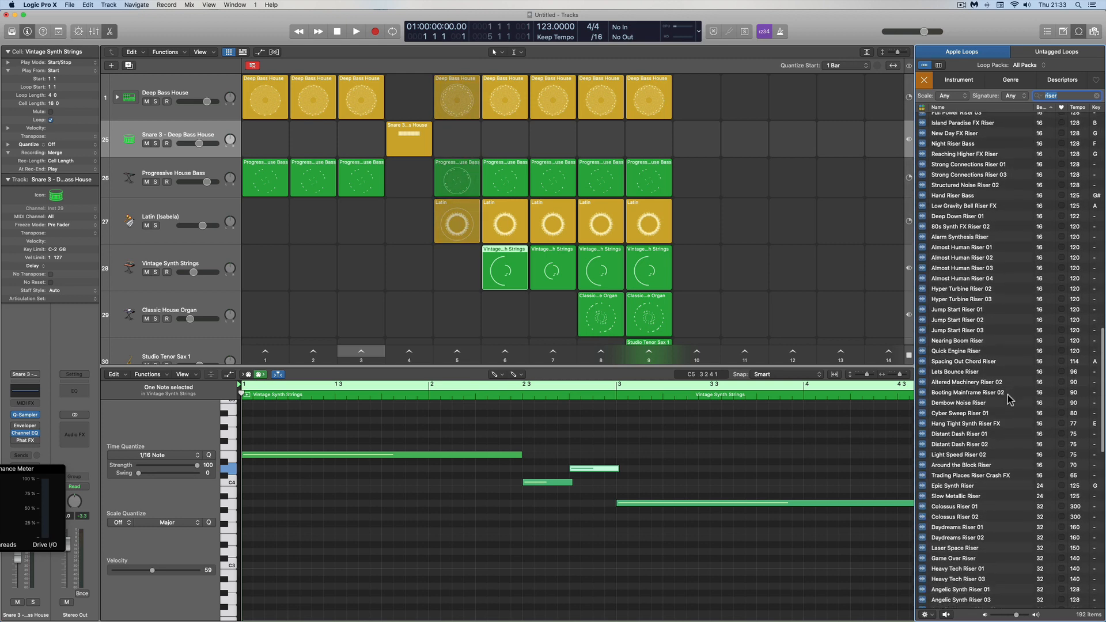
scroll(1008, 399, up, 15)
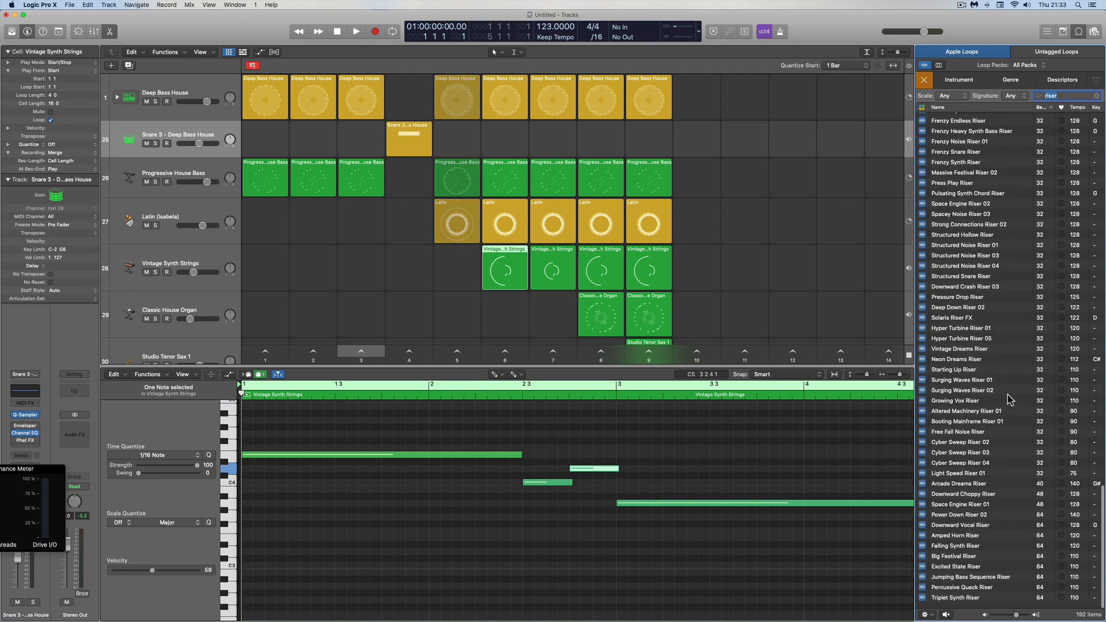
scroll(1009, 399, up, 5)
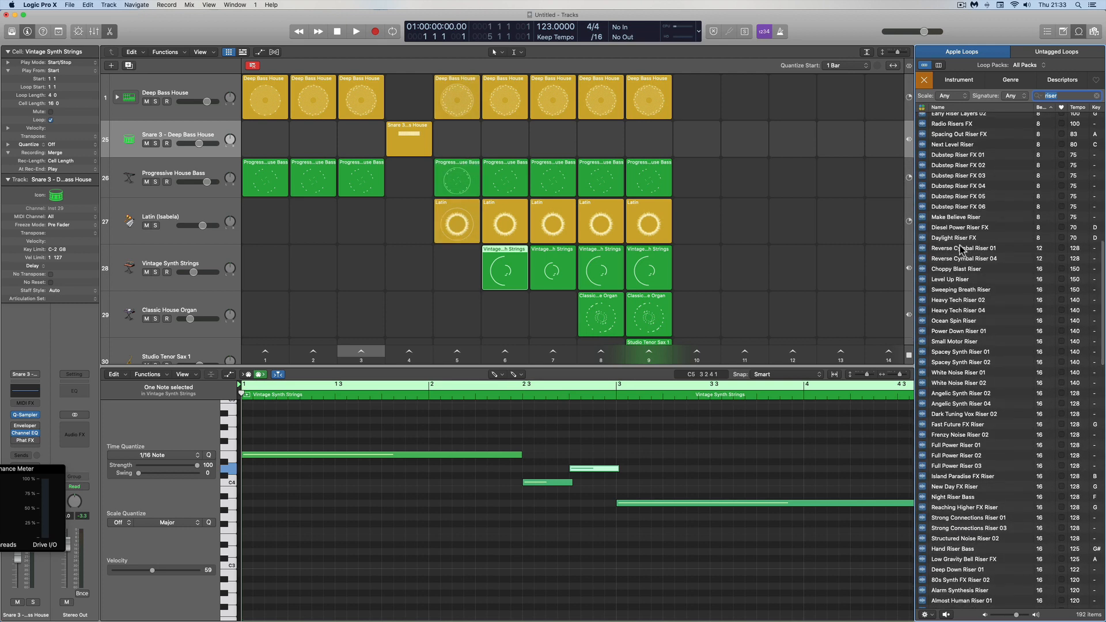
- Sort the riser loops by name and preview Reverse Cymbal Riser 05 and Reverse Cymbal Riser 03
click(959, 108)
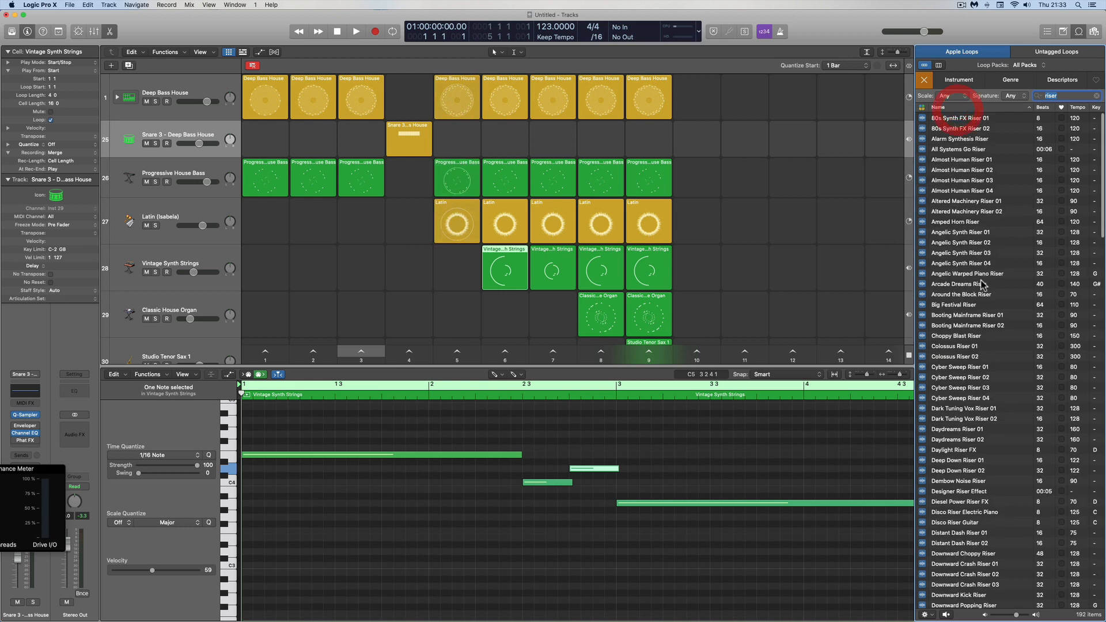
scroll(983, 288, down, 10)
scroll(983, 291, down, 20)
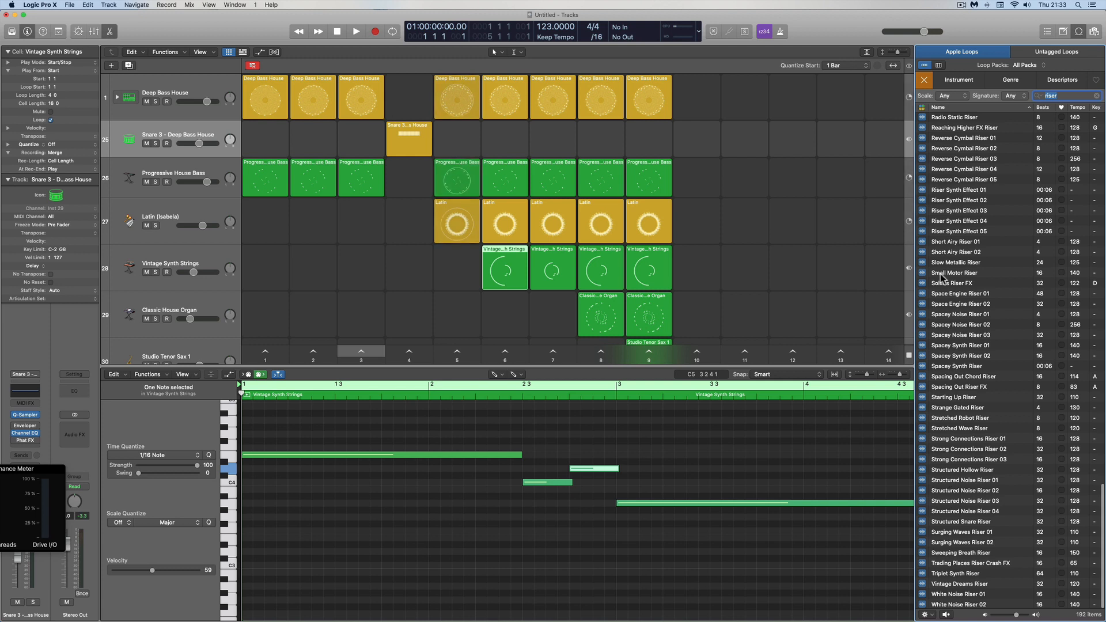
scroll(950, 184, up, 3)
click(948, 209)
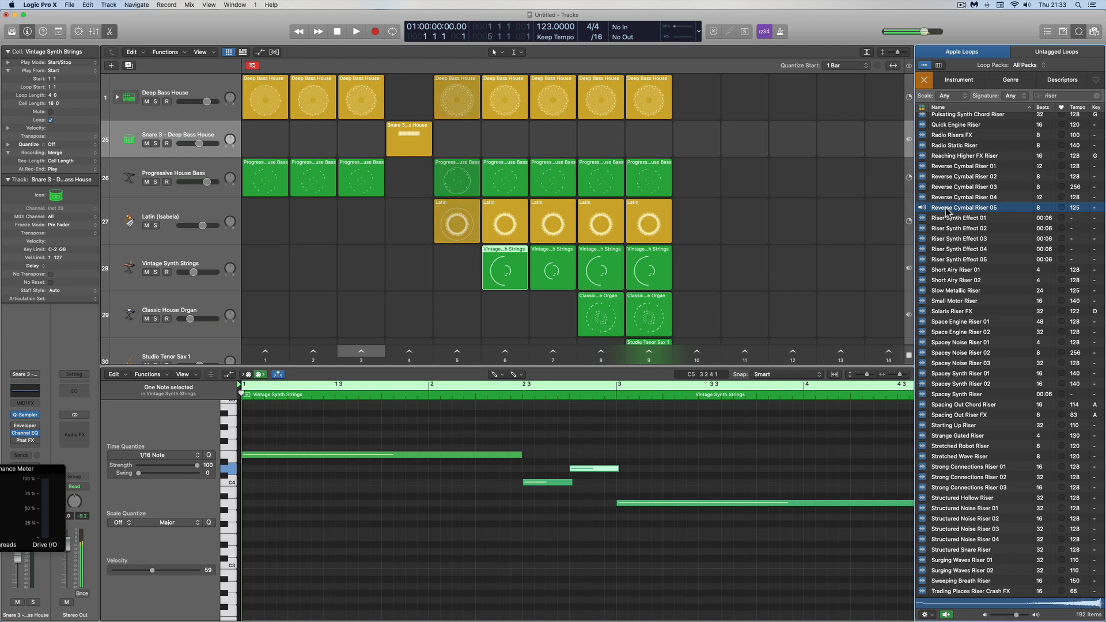
click(925, 188)
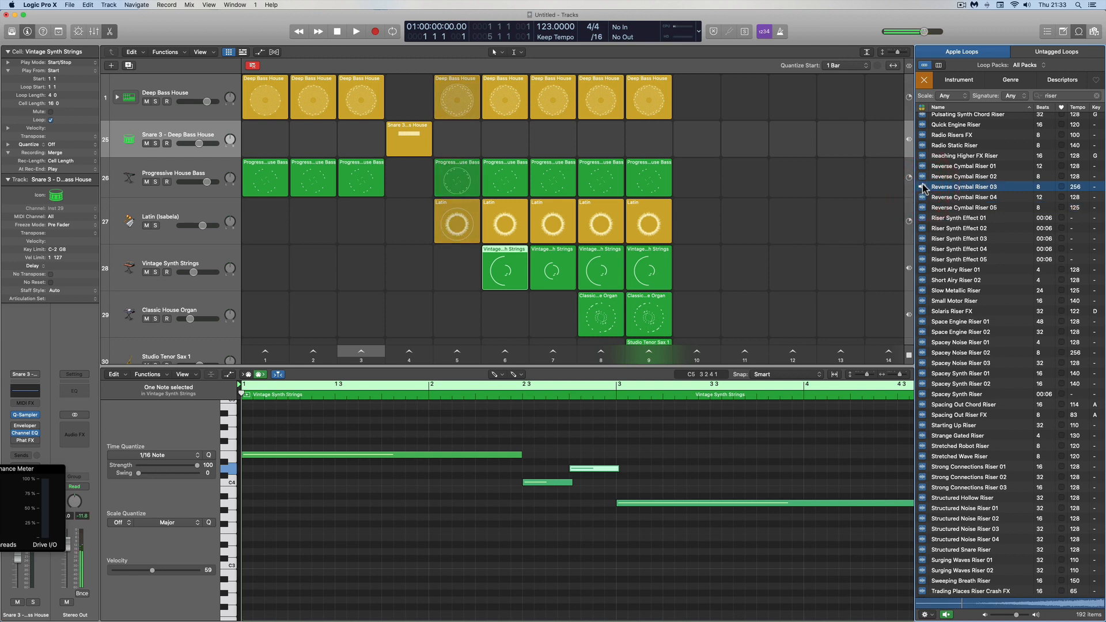
click(922, 188)
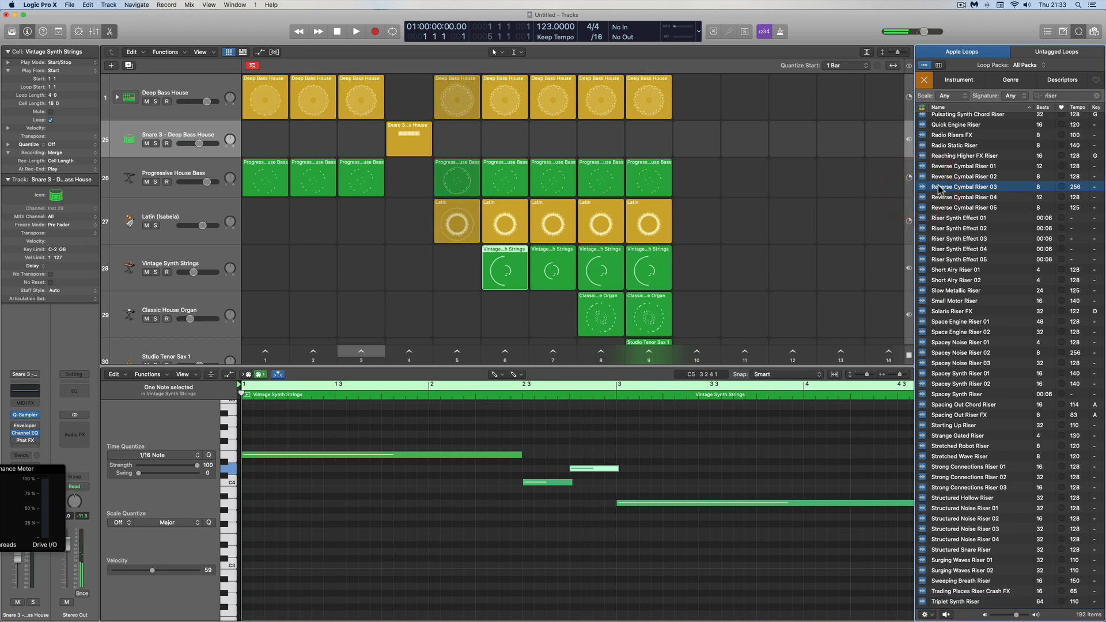
- Close the Piano Roll and add the Reverse Cymbal Riser 03 loop to scene 4 on a new track below Studio Tenor Sax 1
drag(929, 189, 413, 341)
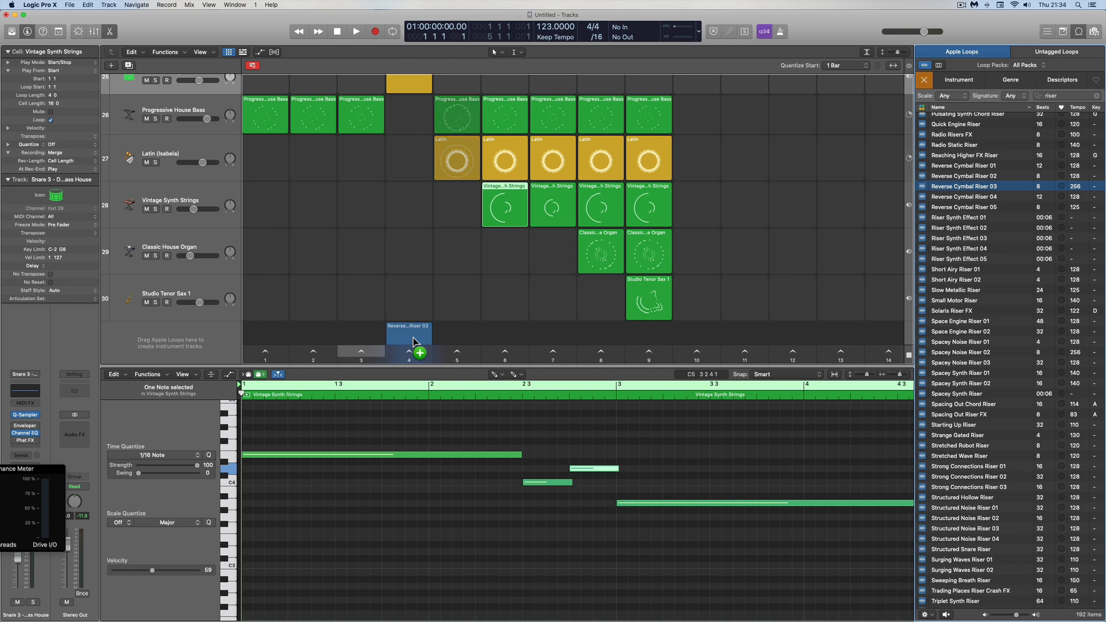
drag(414, 338, 414, 339)
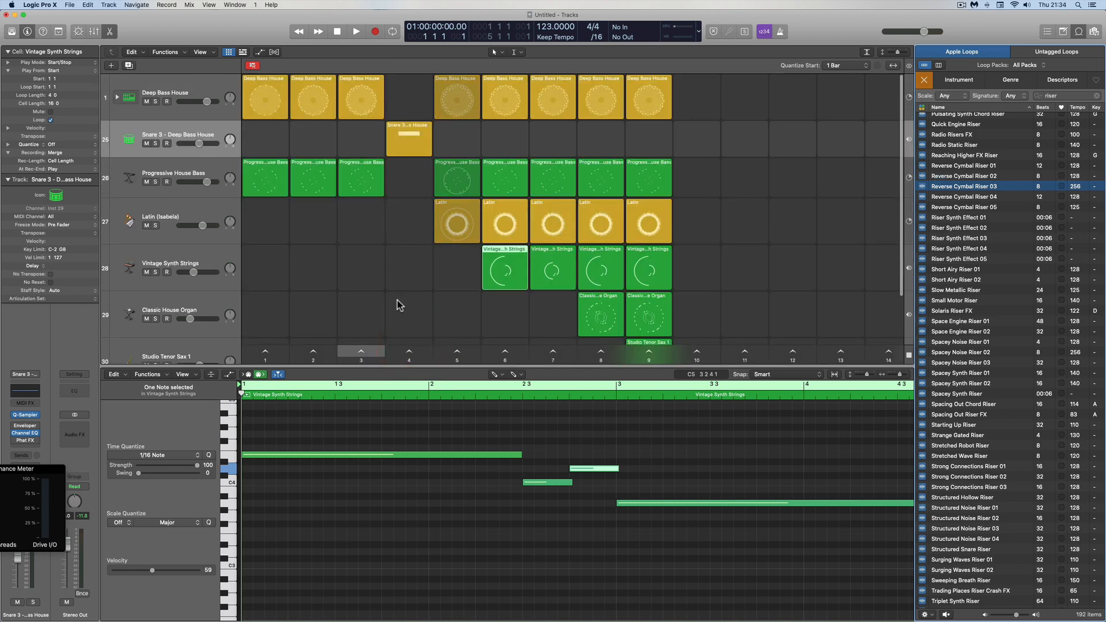
click(109, 32)
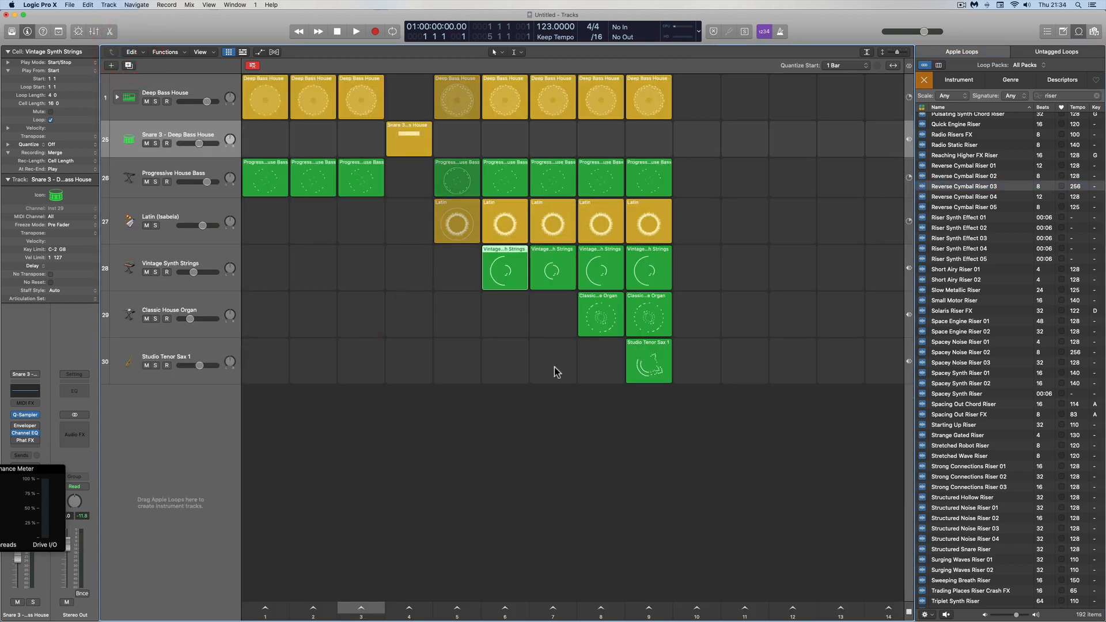
drag(930, 188, 420, 397)
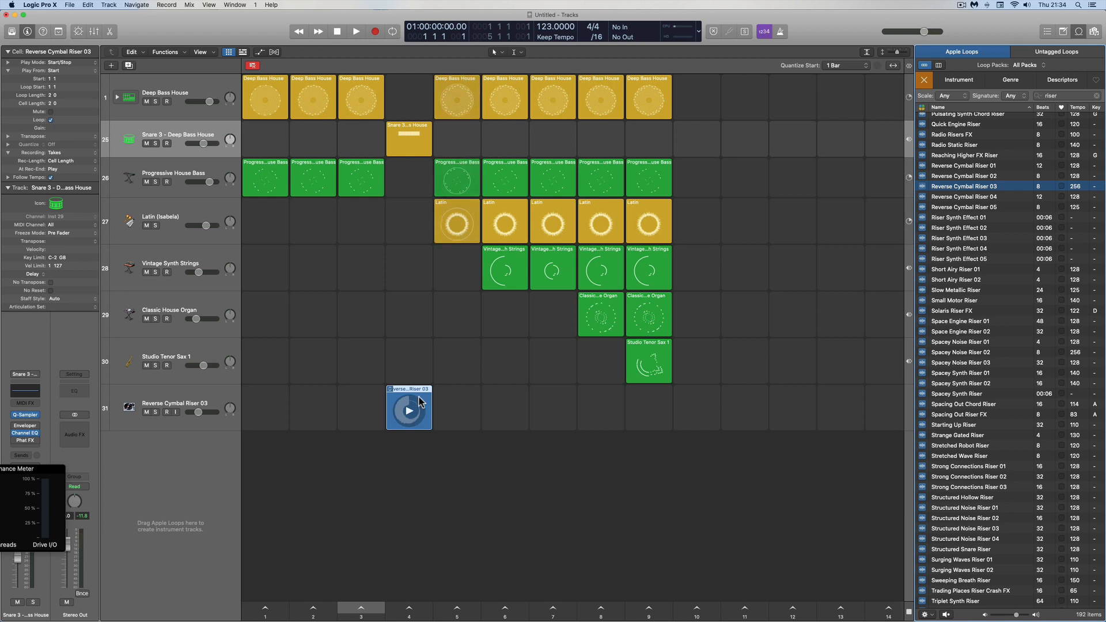
- Select the Reverse Cymbal Riser 03 cell, audition it together with scene 5, and stop playback
click(414, 398)
click(37, 96)
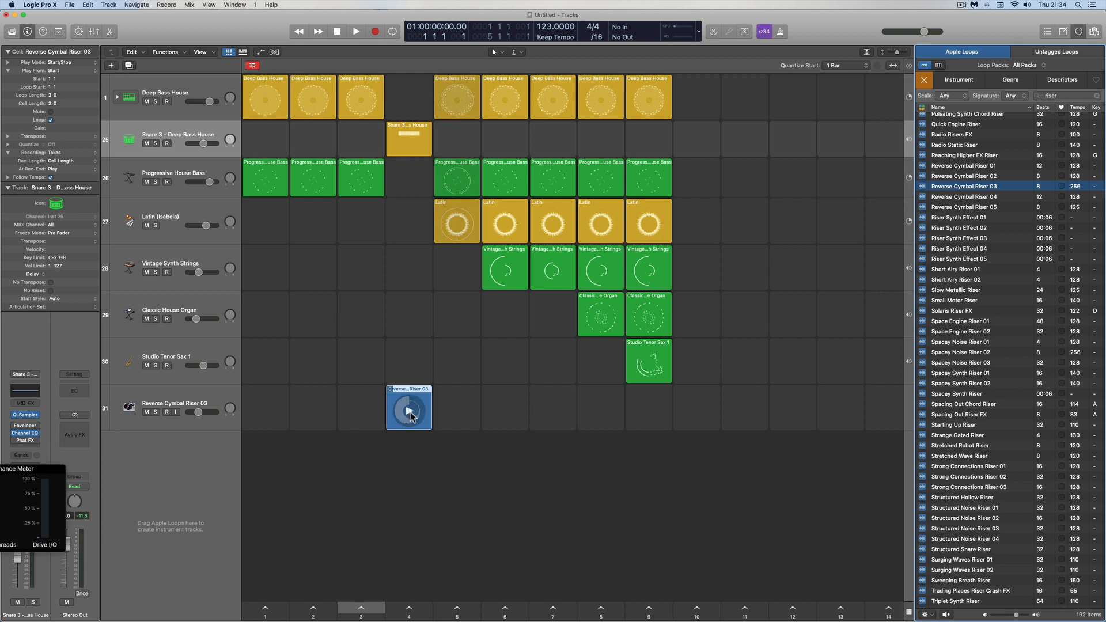
click(458, 606)
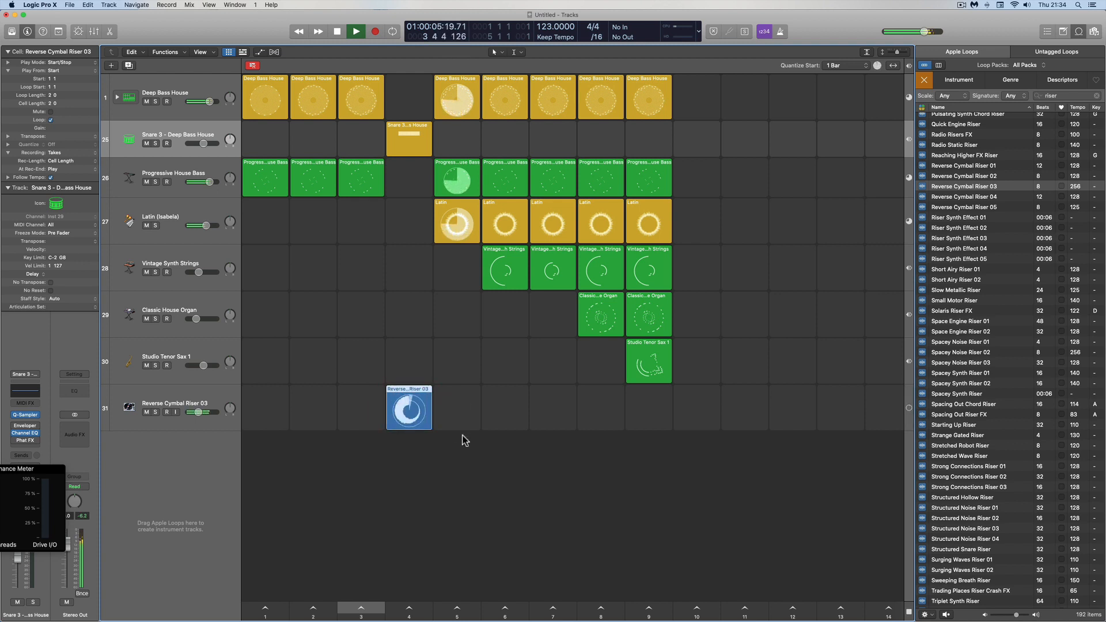
click(338, 33)
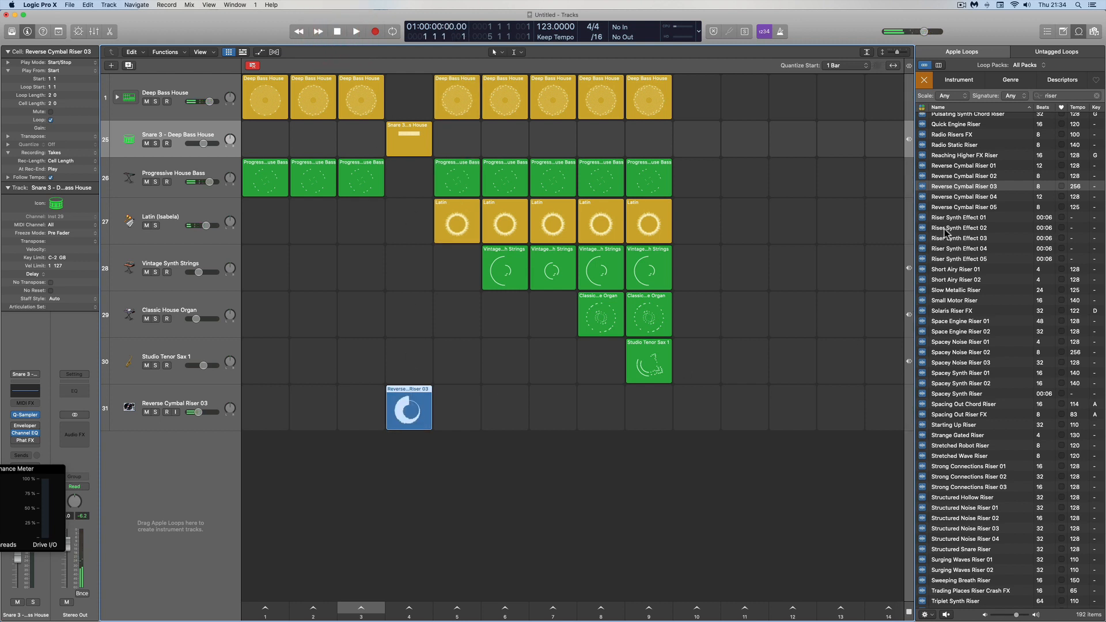
- Set the playback speed of the scene 4 Reverse Cymbal Riser 03 cell to 1
right_click(411, 390)
mouse_move(433, 439)
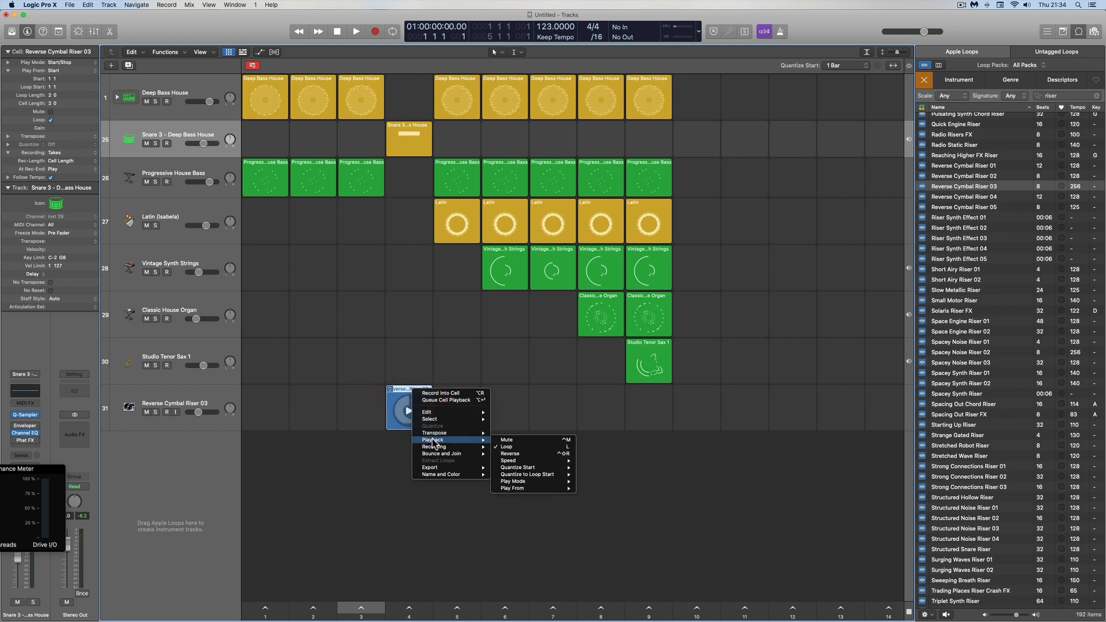
mouse_move(512, 462)
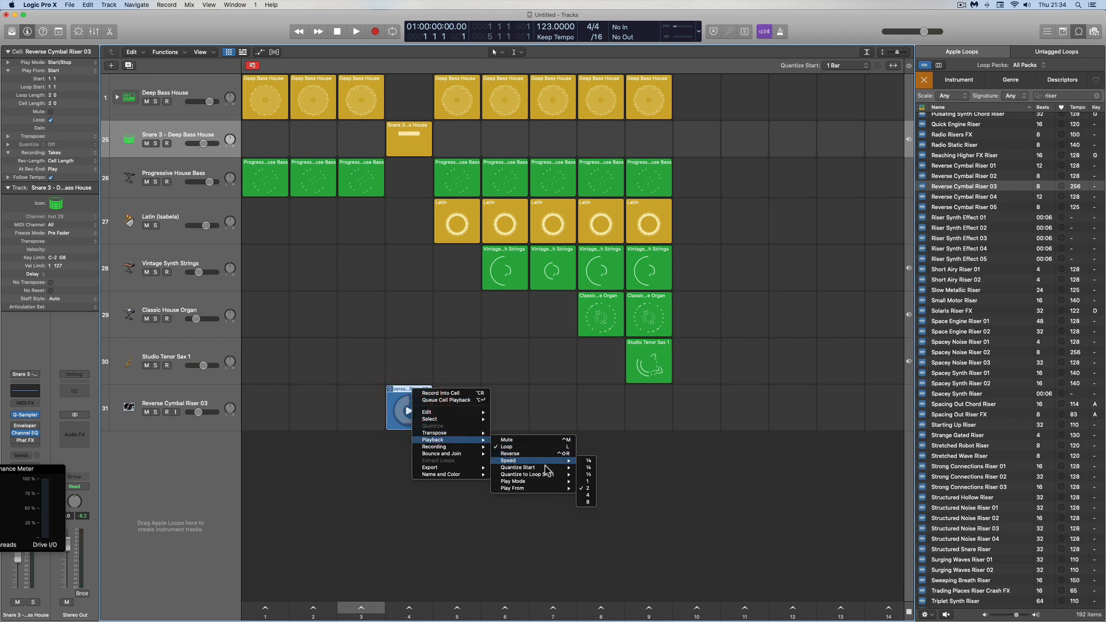
click(588, 483)
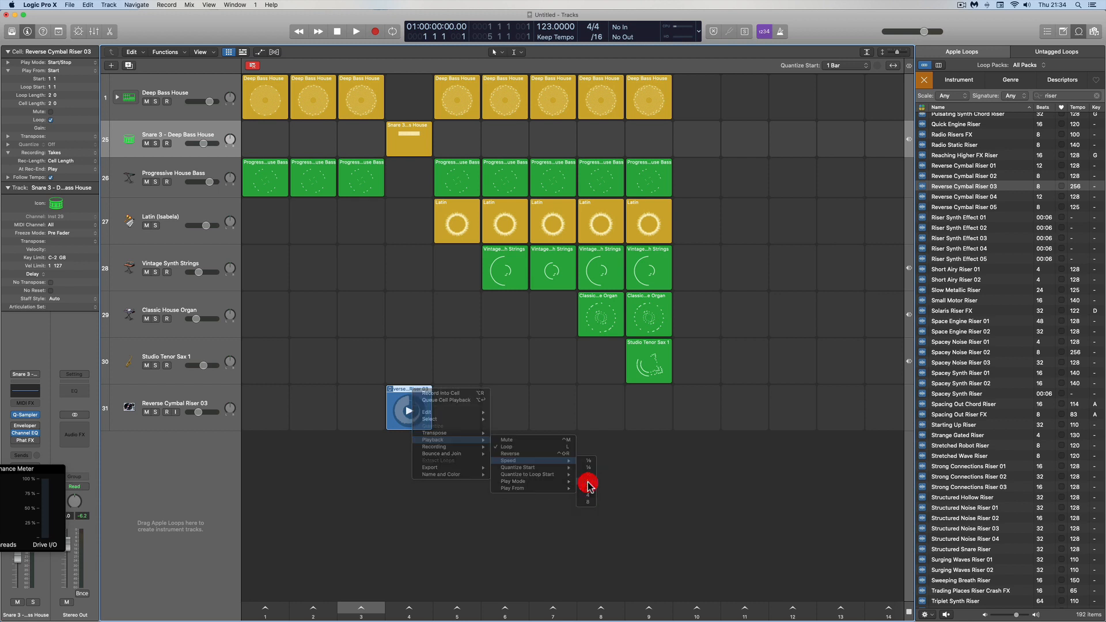
- Audition the Reverse Cymbal Riser 03 cell on its own at the new speed and stop playback
click(409, 412)
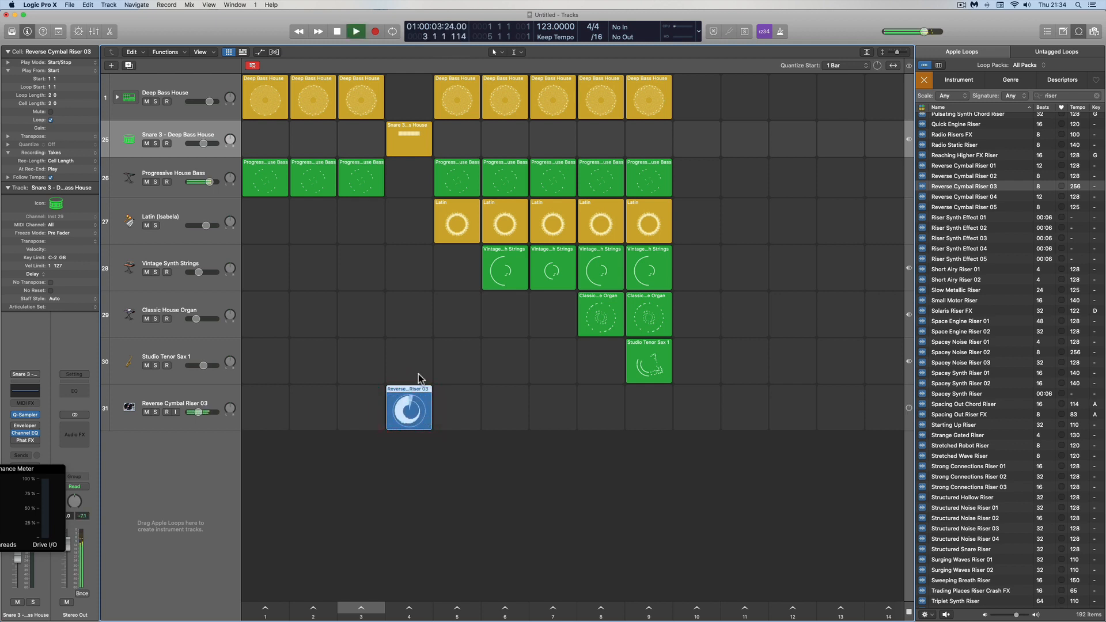
click(336, 33)
click(336, 33)
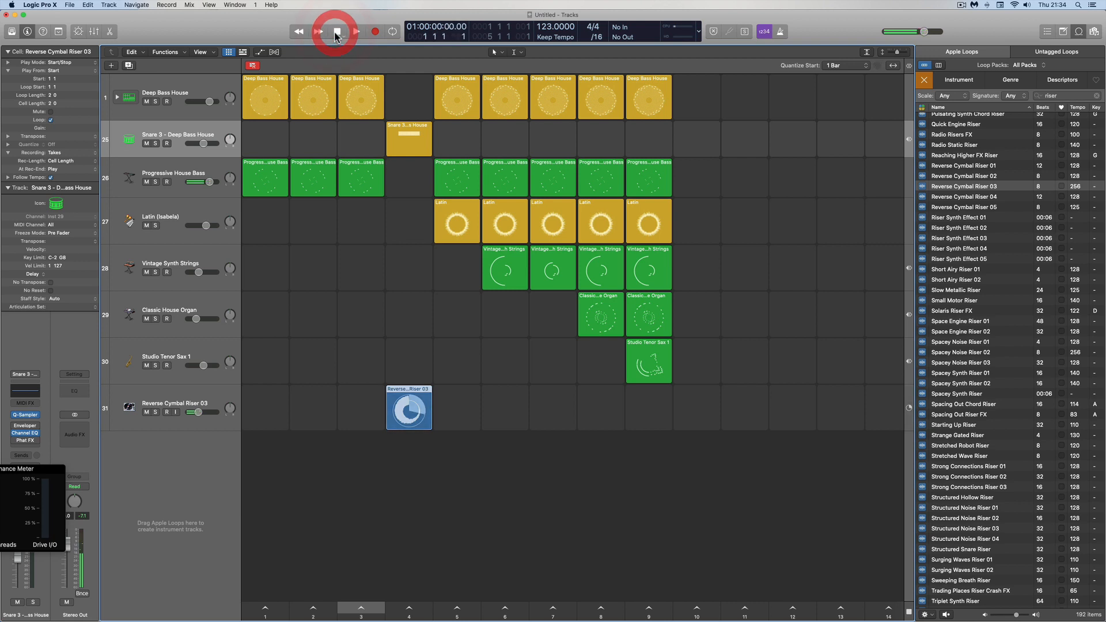
click(423, 419)
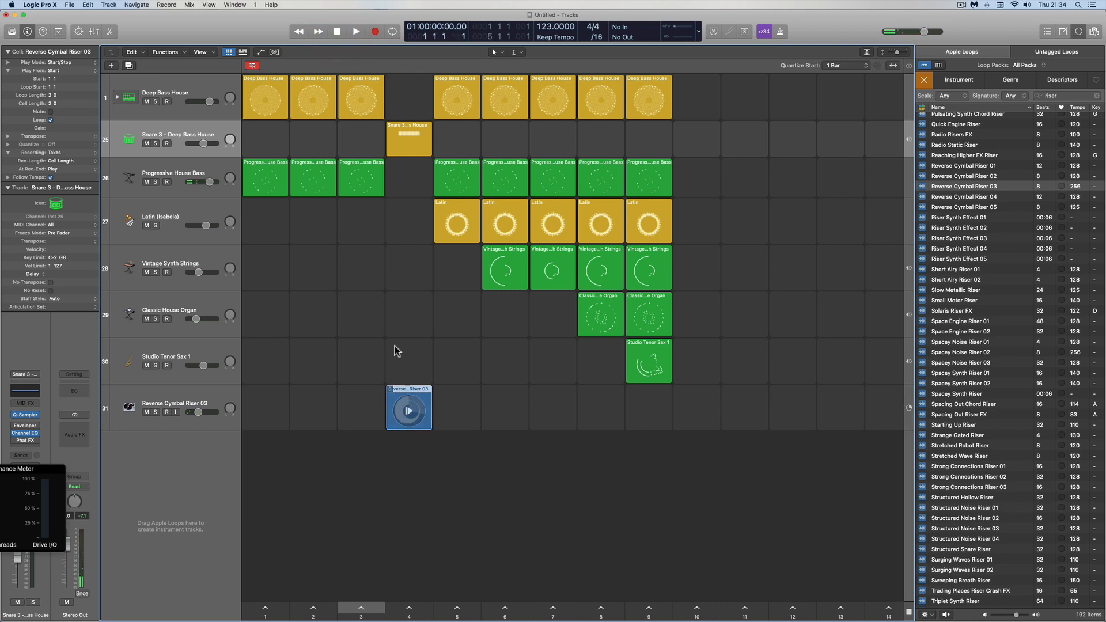
click(337, 35)
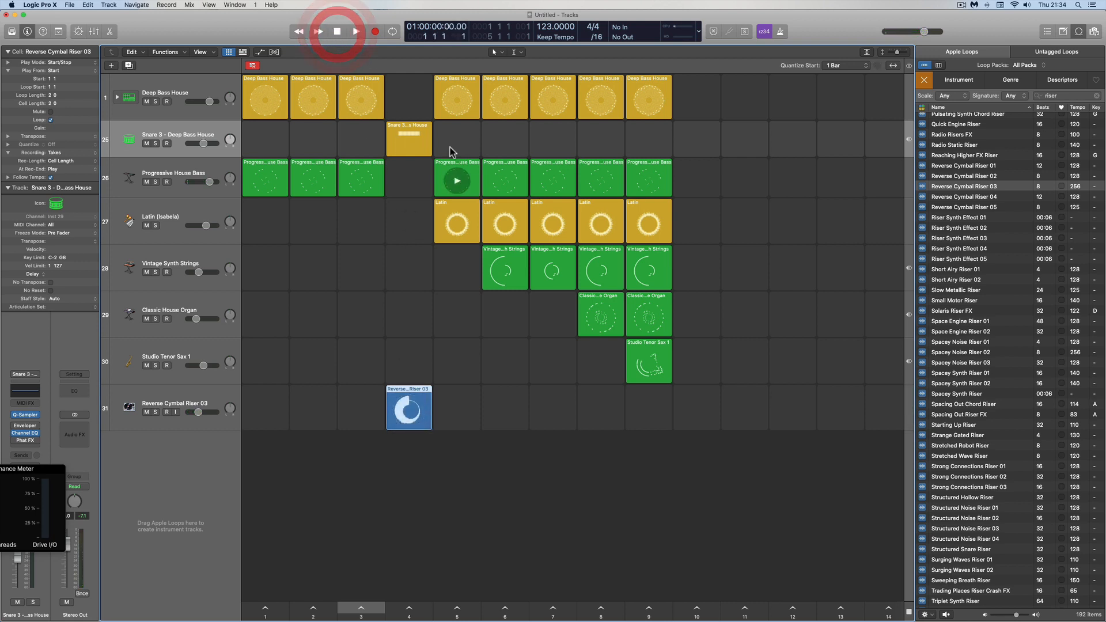
- Play scene 5, trigger the reverse cymbal riser cell over it, and stop playback
click(464, 609)
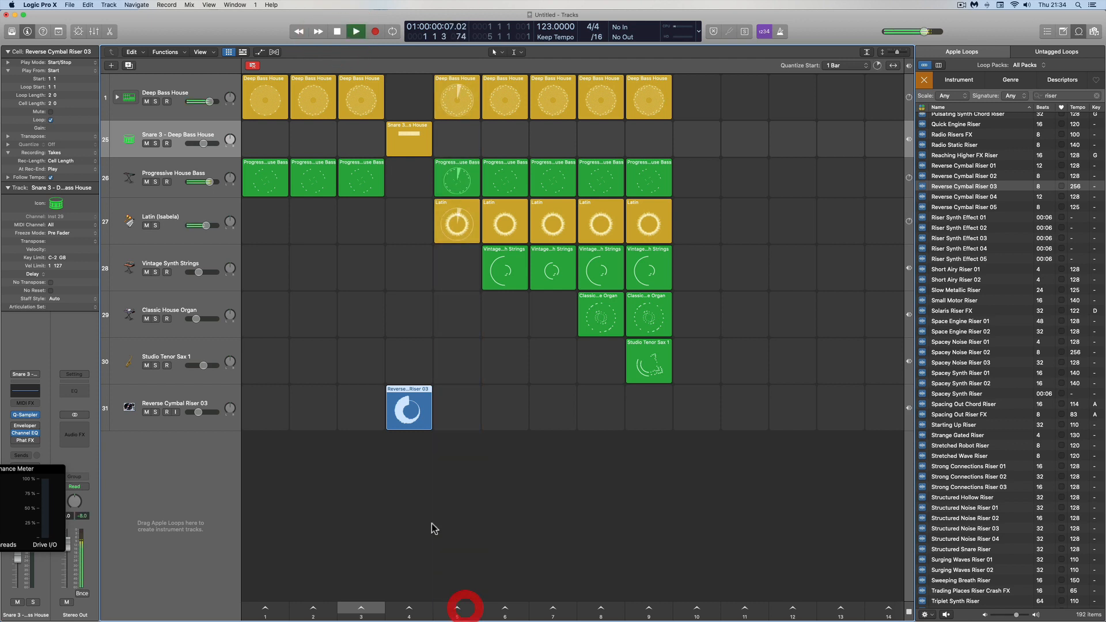
click(409, 412)
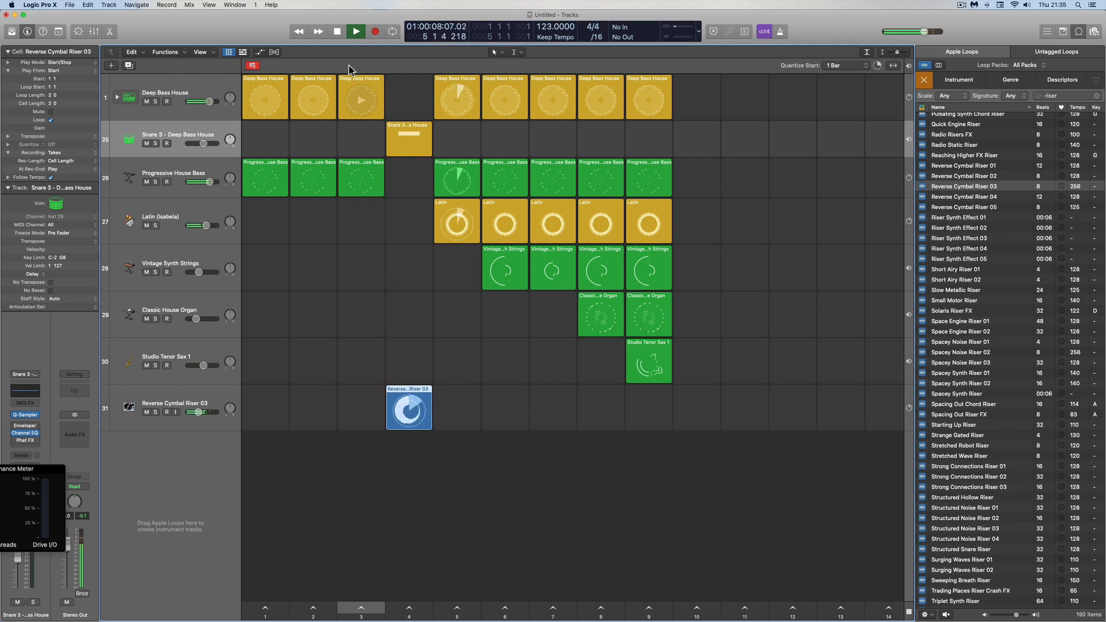
click(337, 33)
click(335, 33)
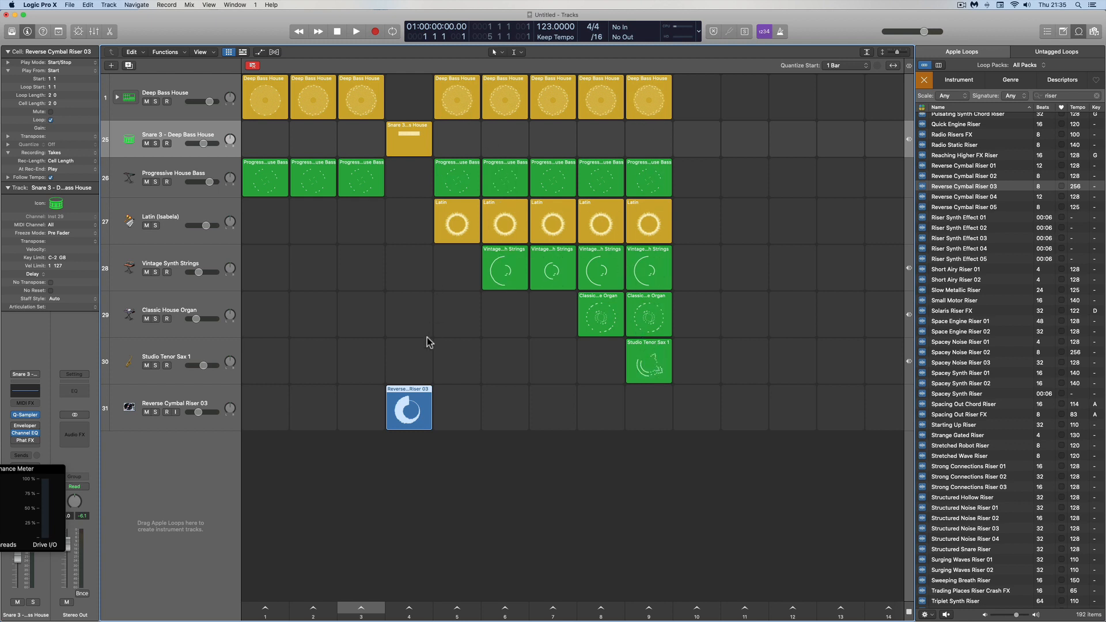
- Hide the Apple Loops browser and open the scene 4 riser cell in the audio editor with automatic zoom turned off
click(407, 397)
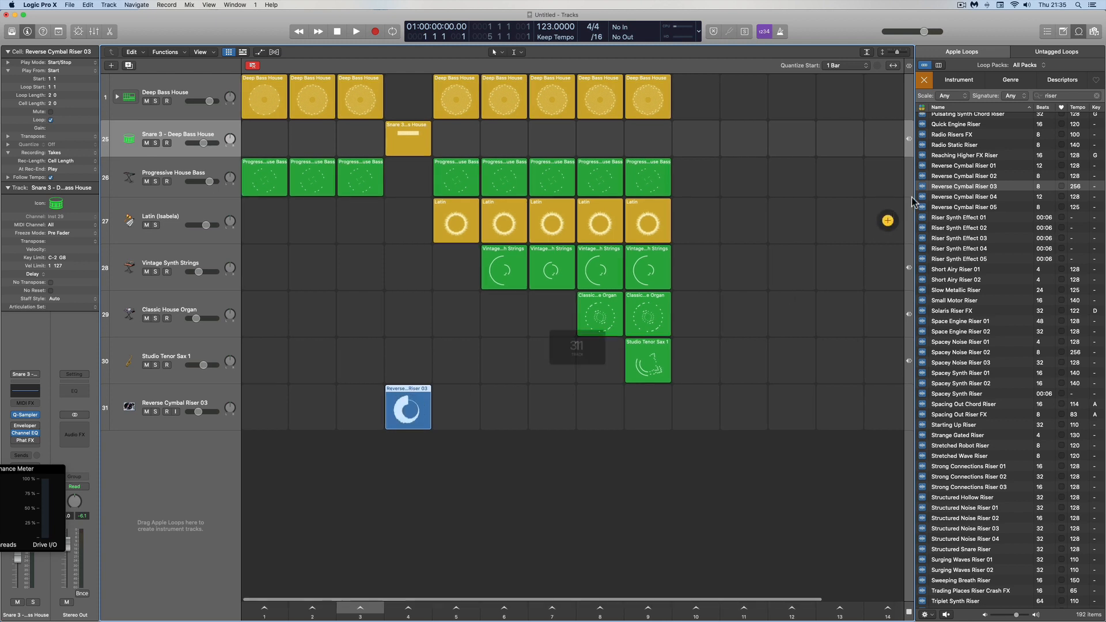
key(o)
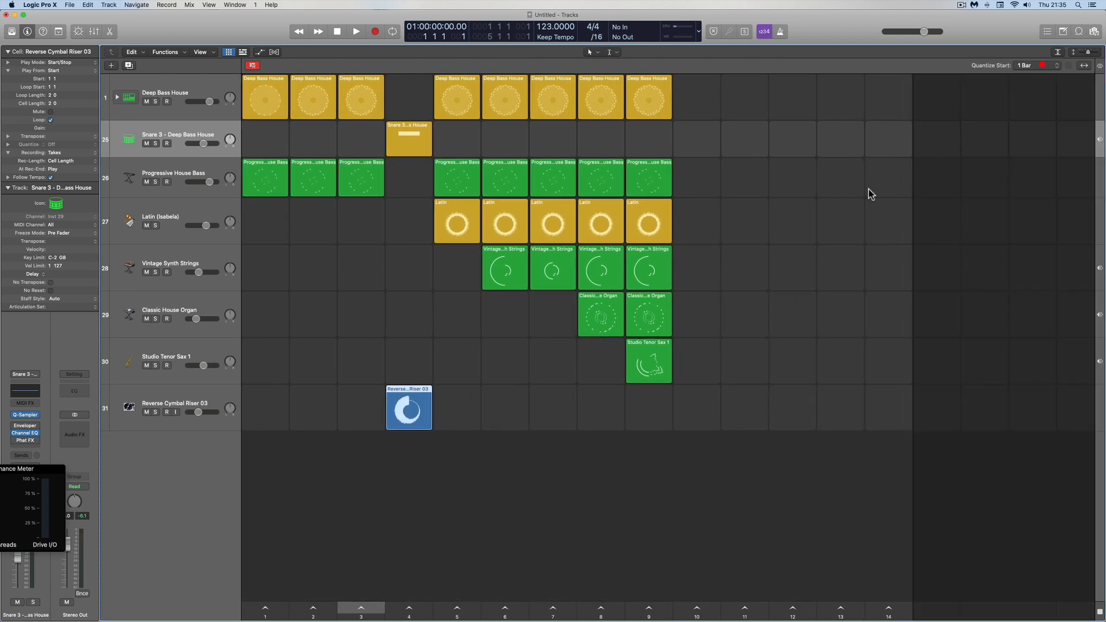
double_click(407, 394)
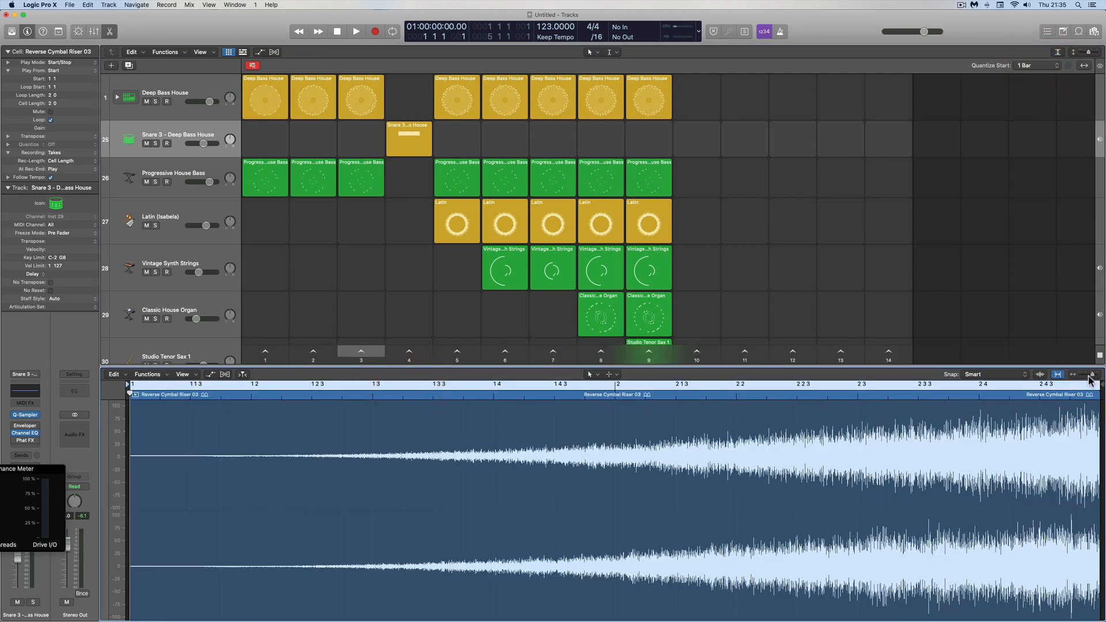
drag(1091, 376, 1079, 376)
click(1058, 375)
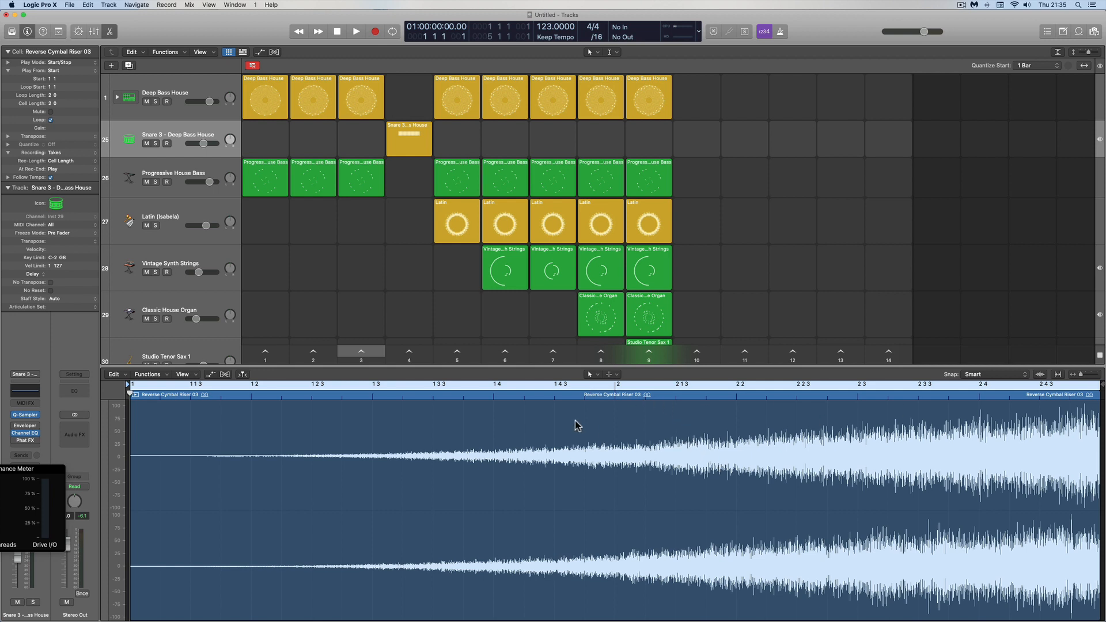
- Extend the scene 4 Reverse Cymbal Riser 03 cell to a loop length and cell length of 4 bars
scroll(396, 309, down, 4)
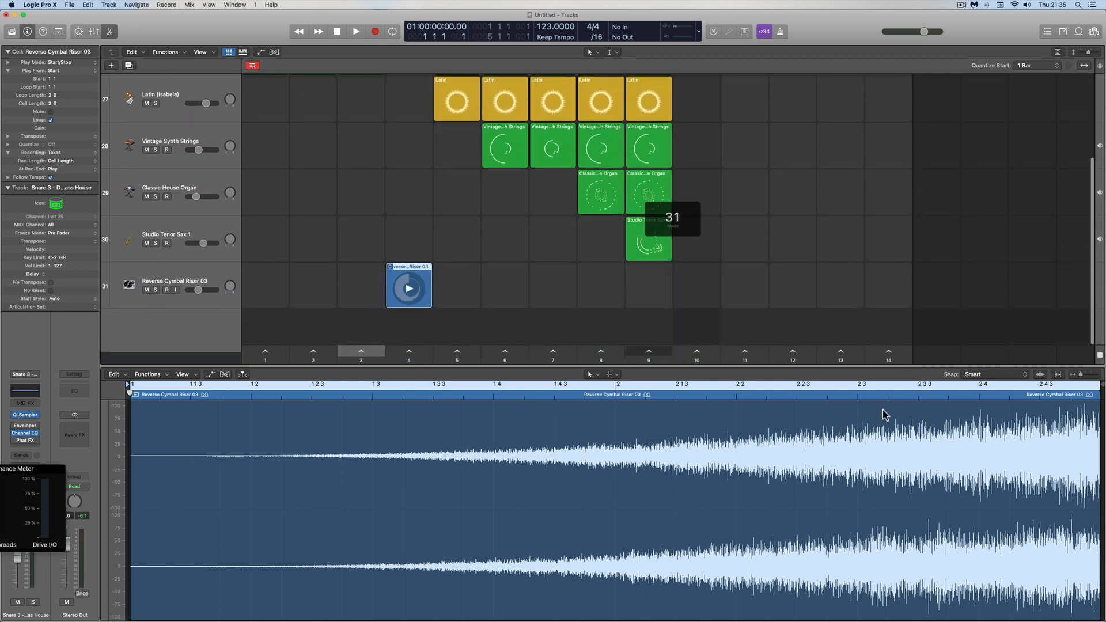
click(1073, 376)
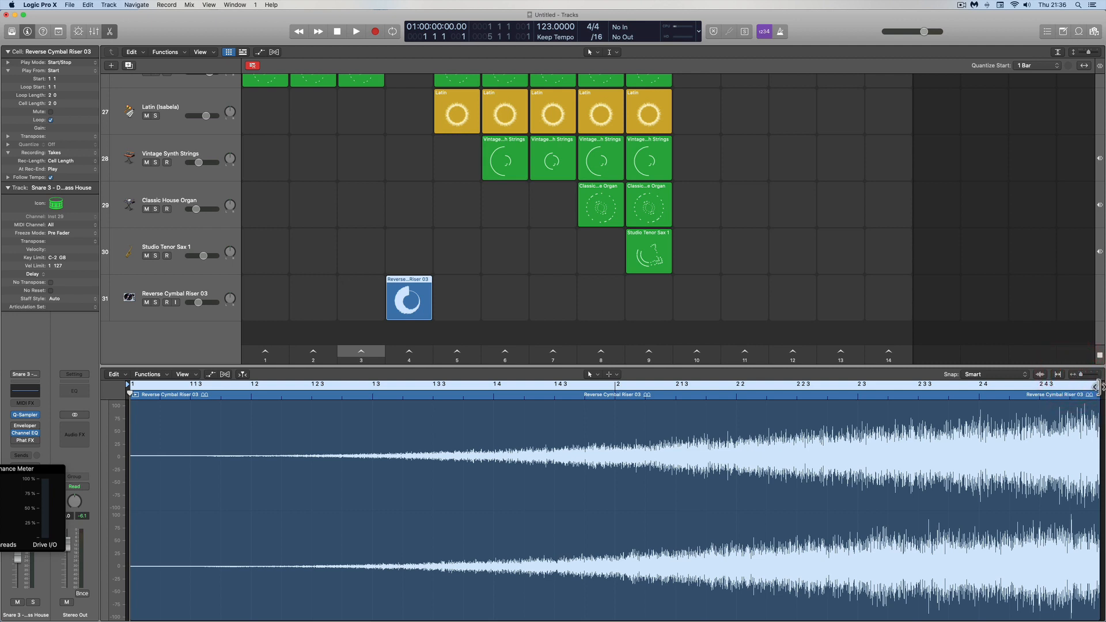
drag(1098, 385, 1076, 376)
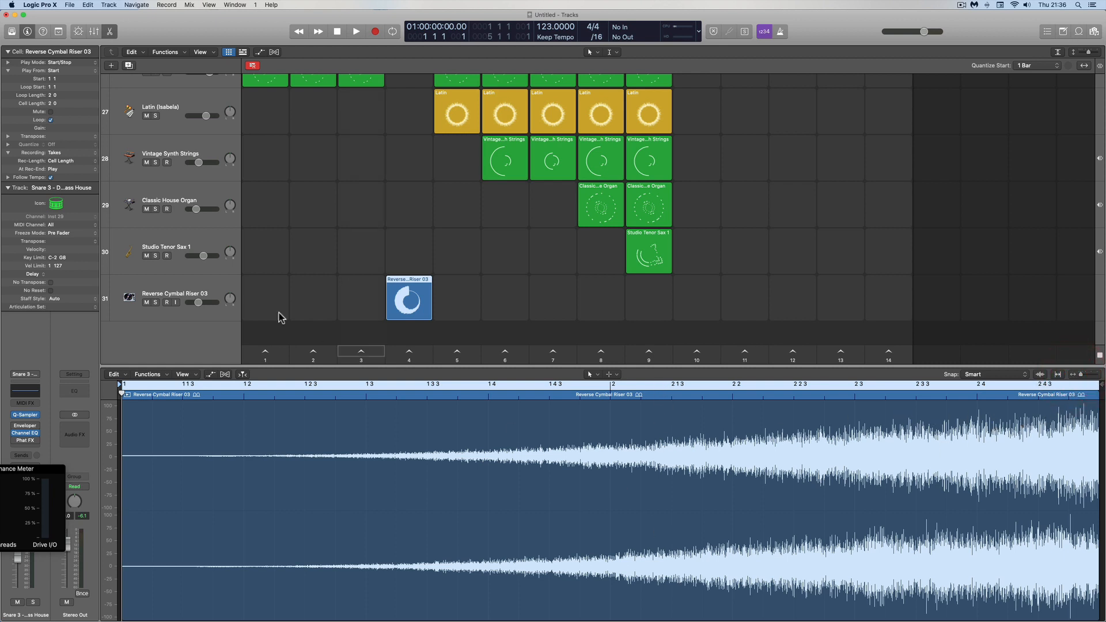
click(418, 285)
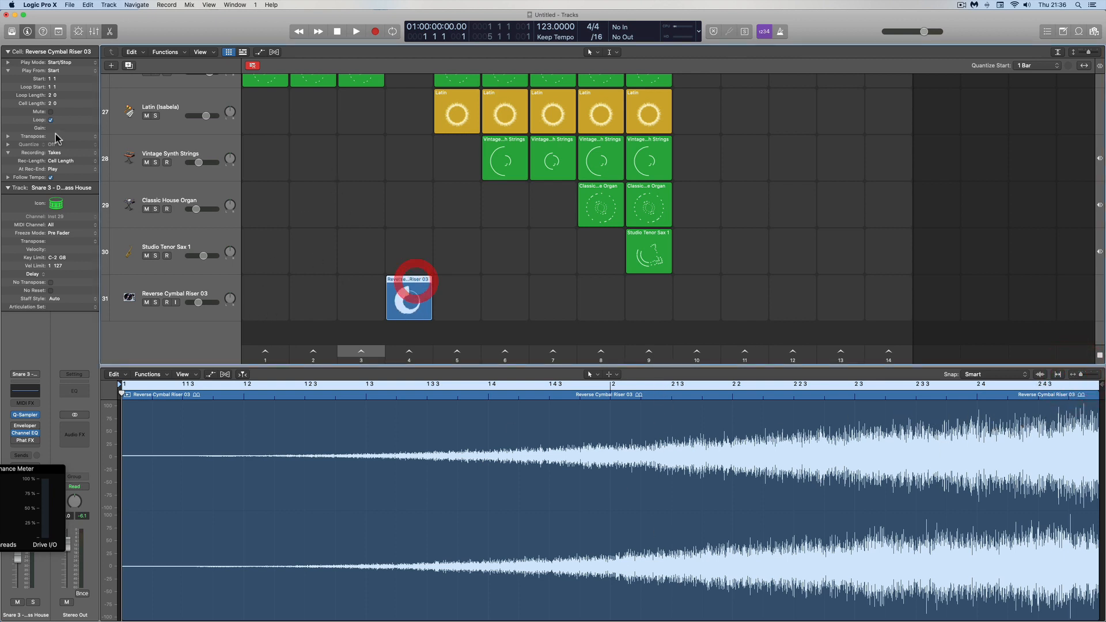
double_click(50, 103)
text(4)
key(Return)
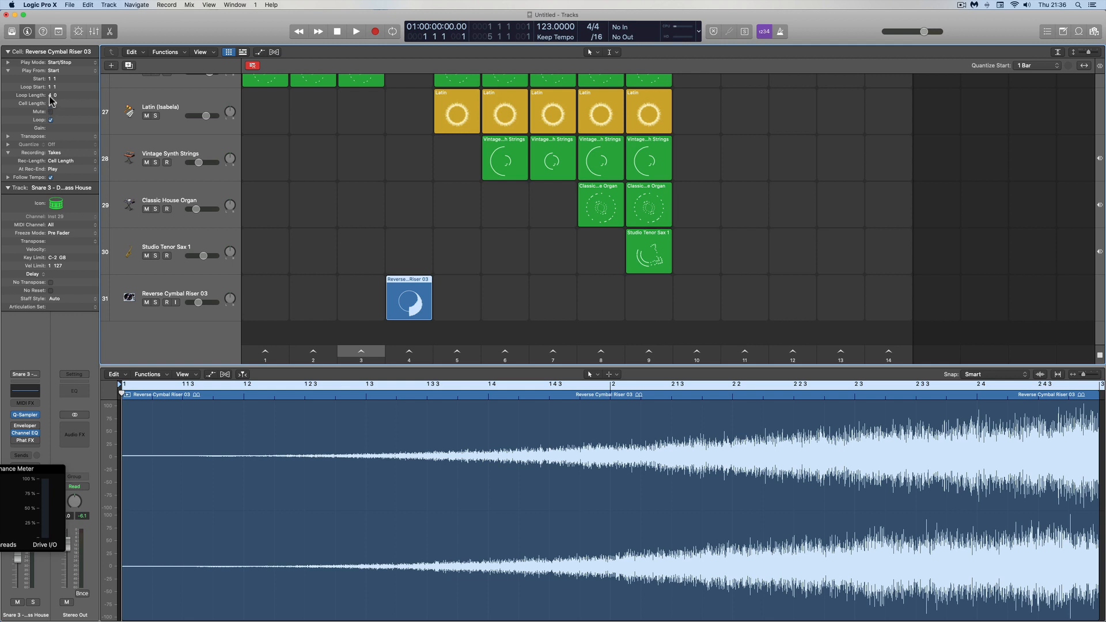
- Set the audio editor's snap value to Bar and move the riser region within its cell to start at bar 3
click(1083, 378)
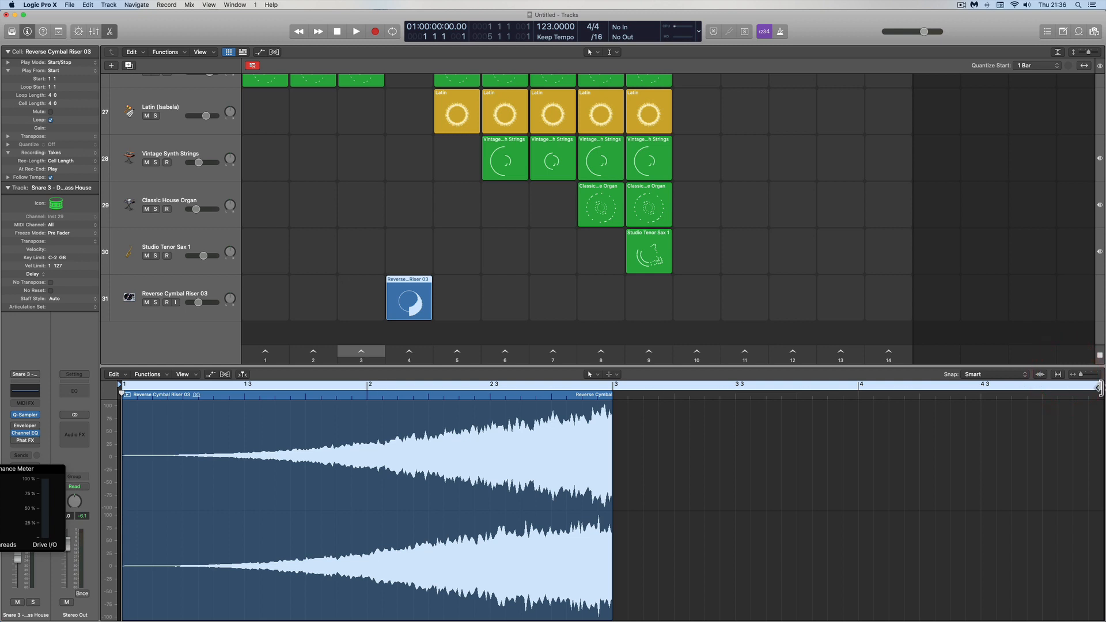
mouse_move(1101, 389)
mouse_down()
mouse_move(1080, 392)
mouse_move(1103, 392)
mouse_up()
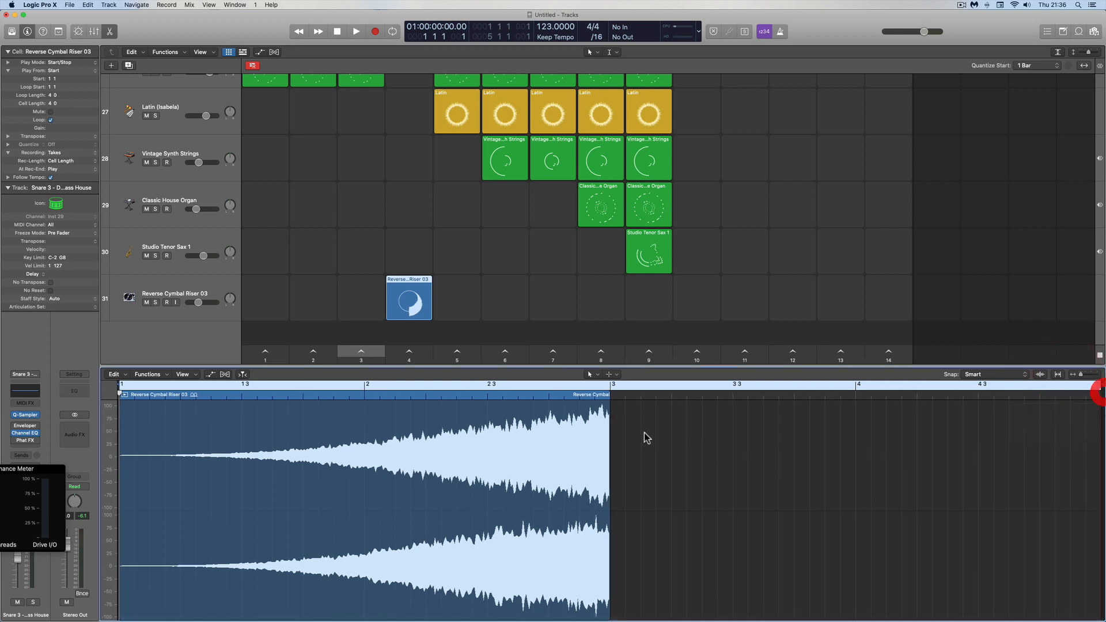
click(288, 395)
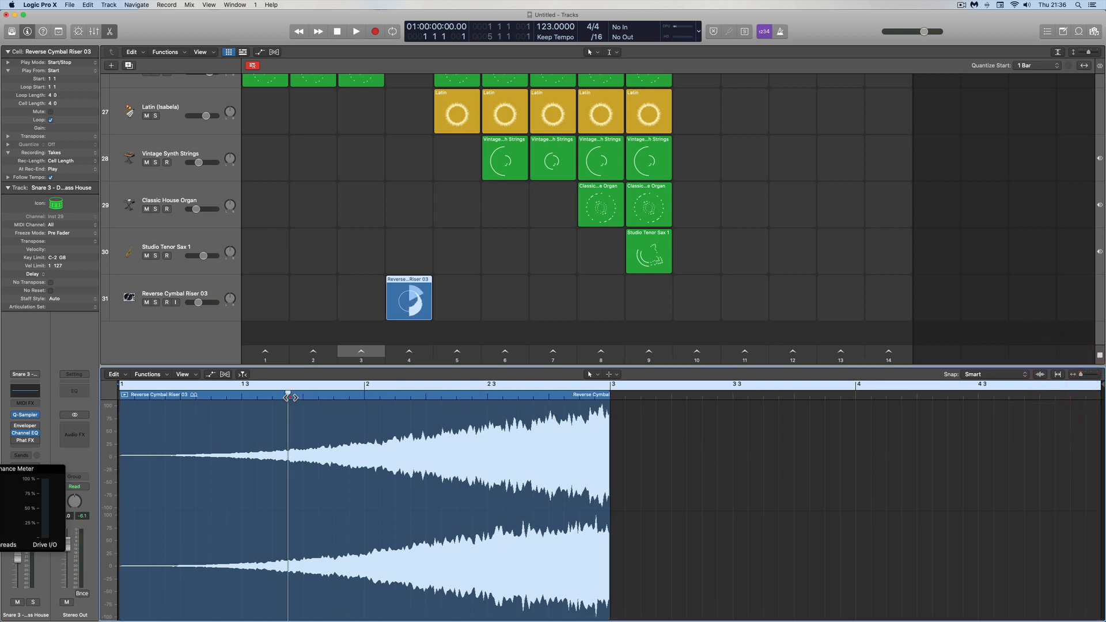
click(1015, 376)
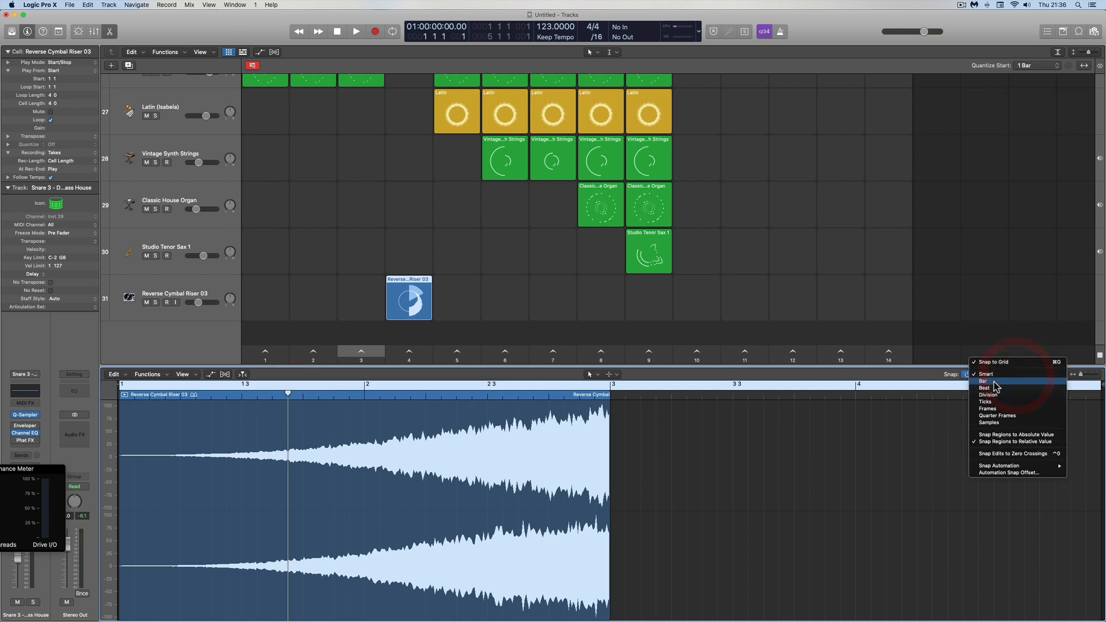
click(996, 382)
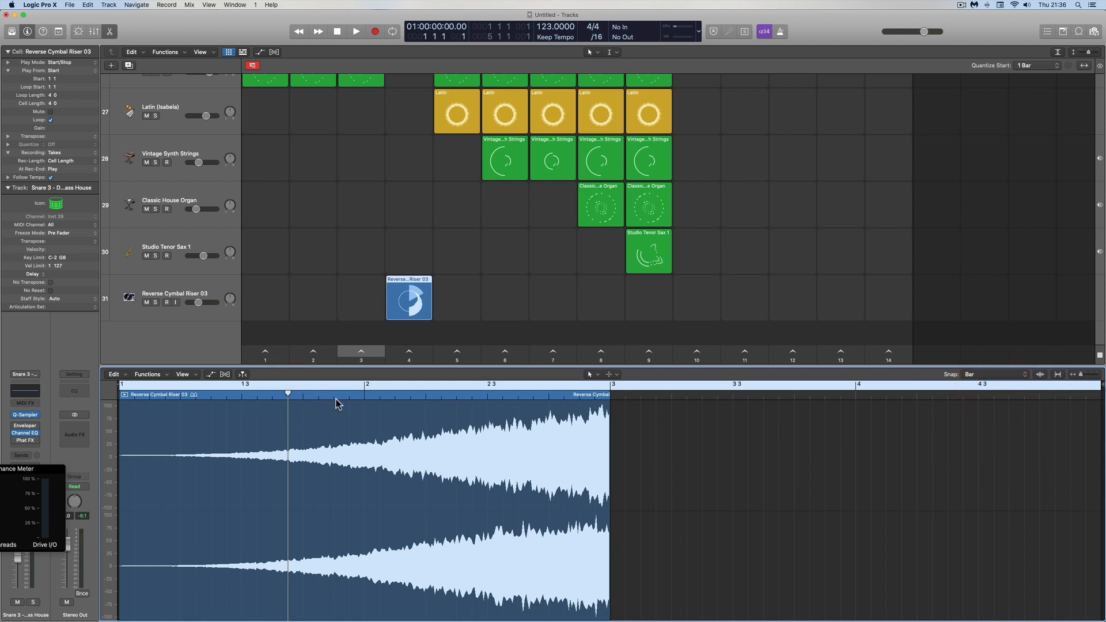
drag(382, 397, 564, 415)
drag(635, 416, 793, 418)
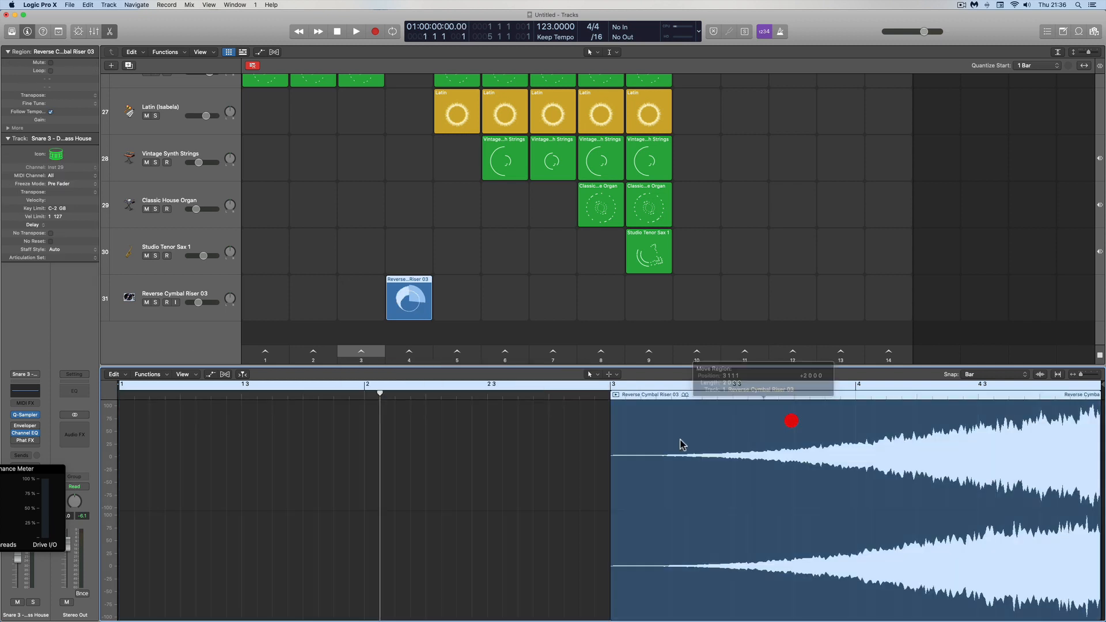
- Select the riser cell, play scene 9 to test the repositioned riser against it, and stop playback
click(410, 294)
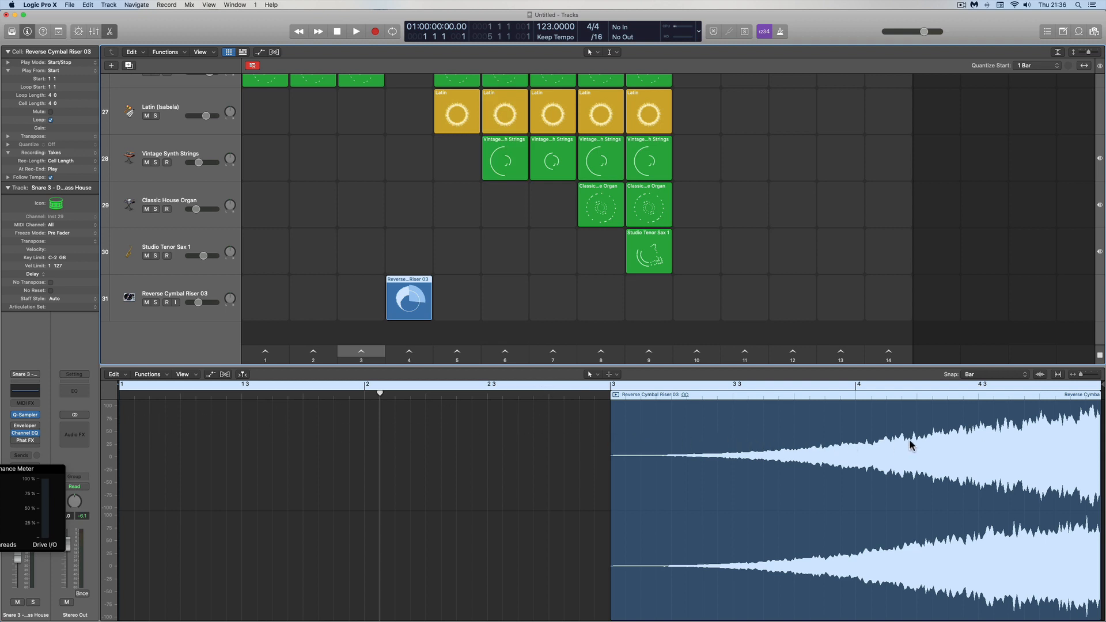
mouse_move(405, 302)
click(648, 351)
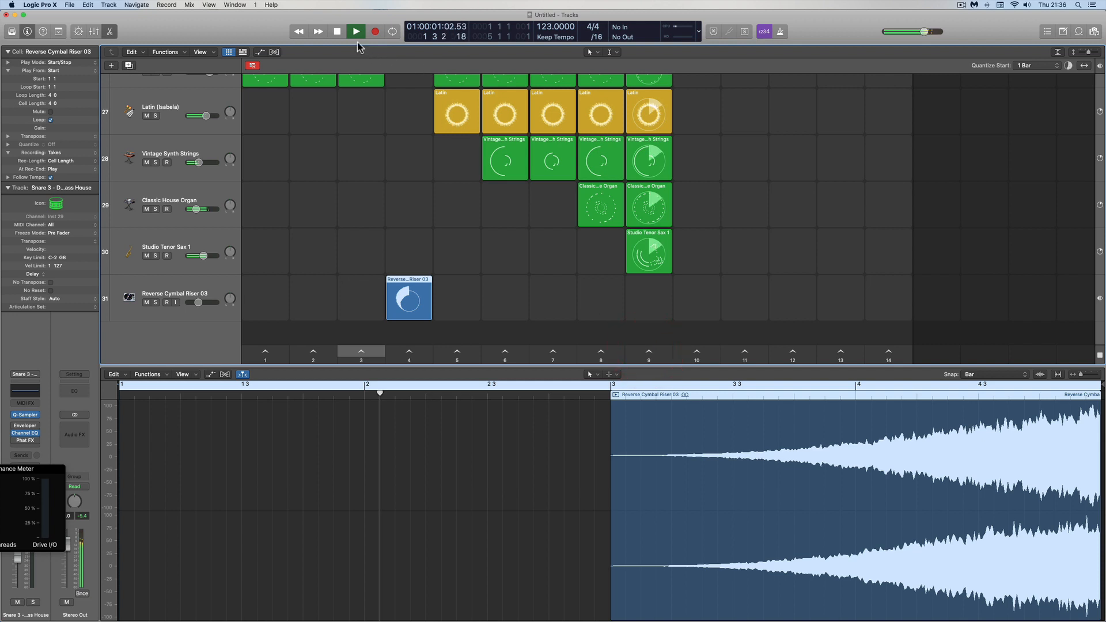
click(337, 31)
click(337, 31)
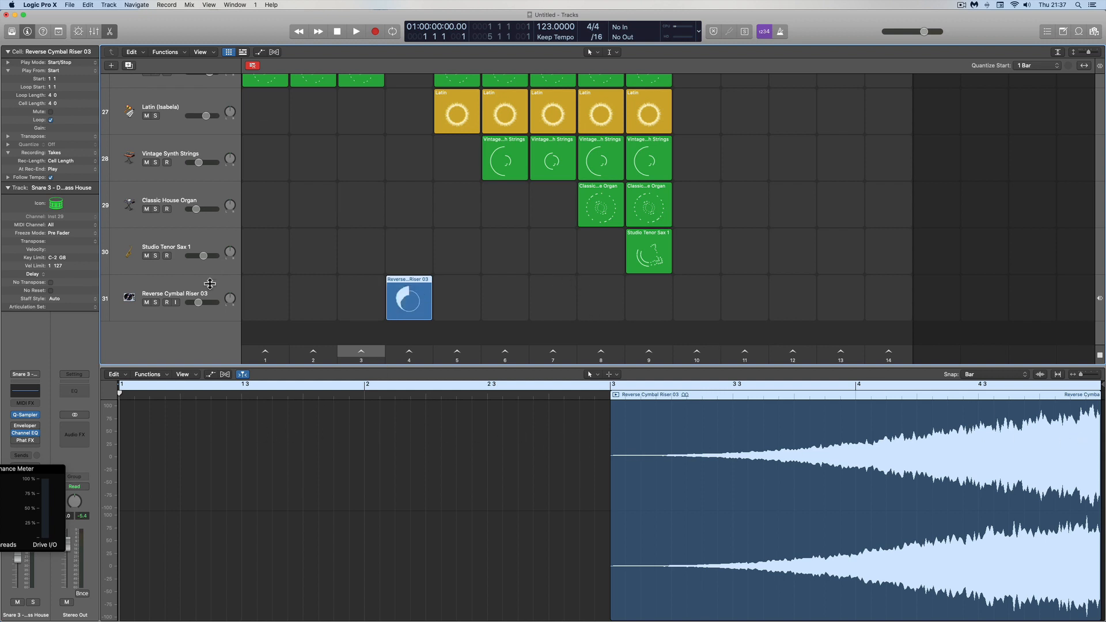
- Lower the riser track's volume slightly and audition its cell over scene 9 leading into scene 6, ending with playback stopped
click(196, 304)
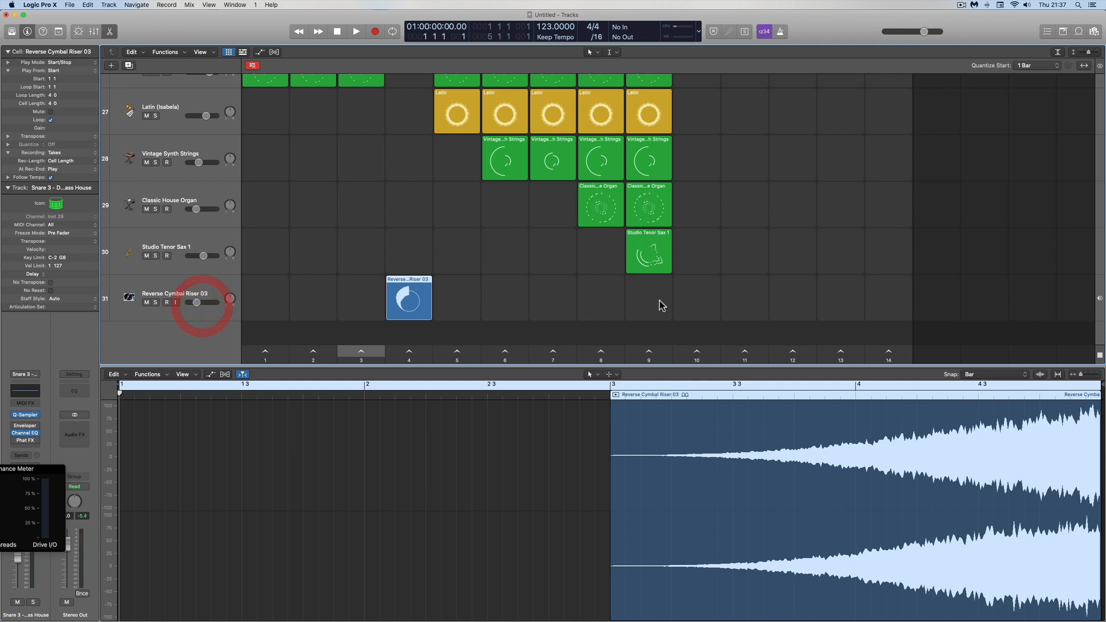
click(649, 351)
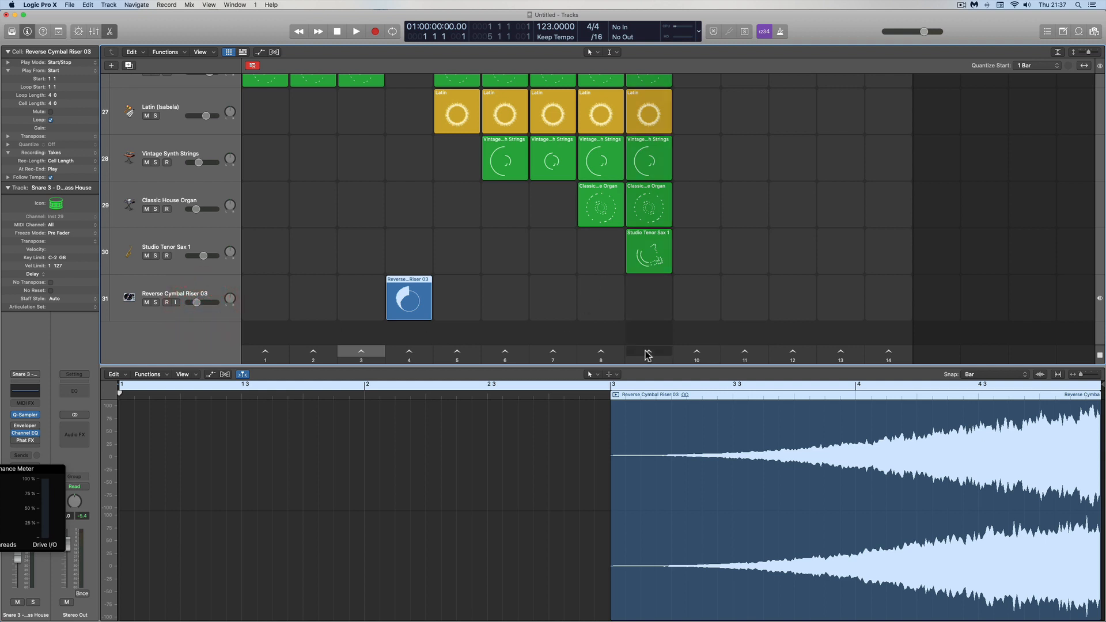
click(408, 302)
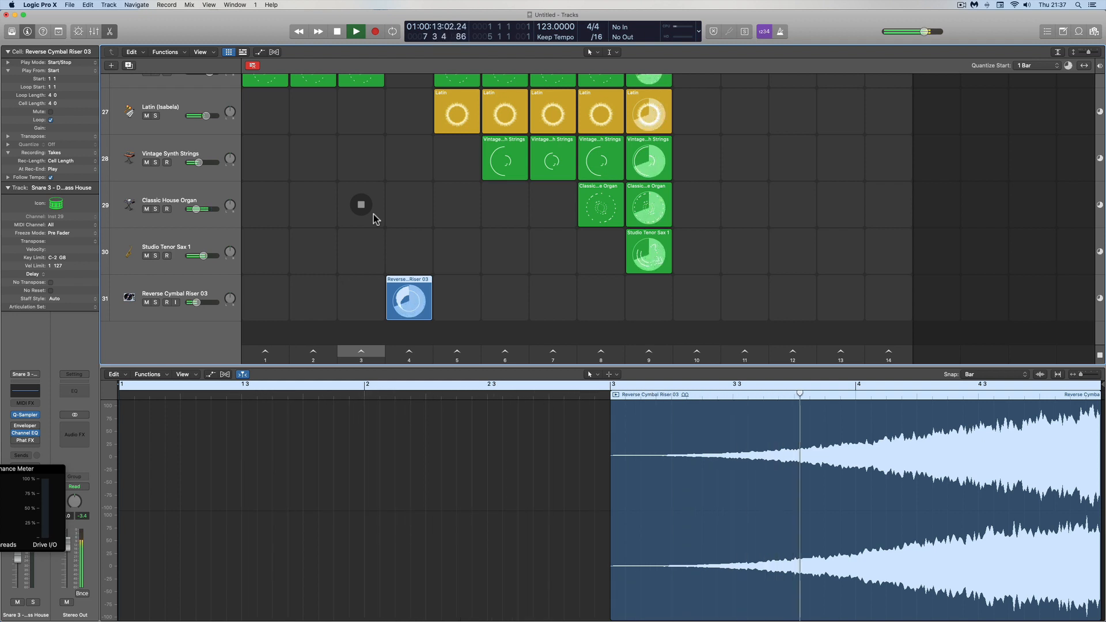
click(507, 353)
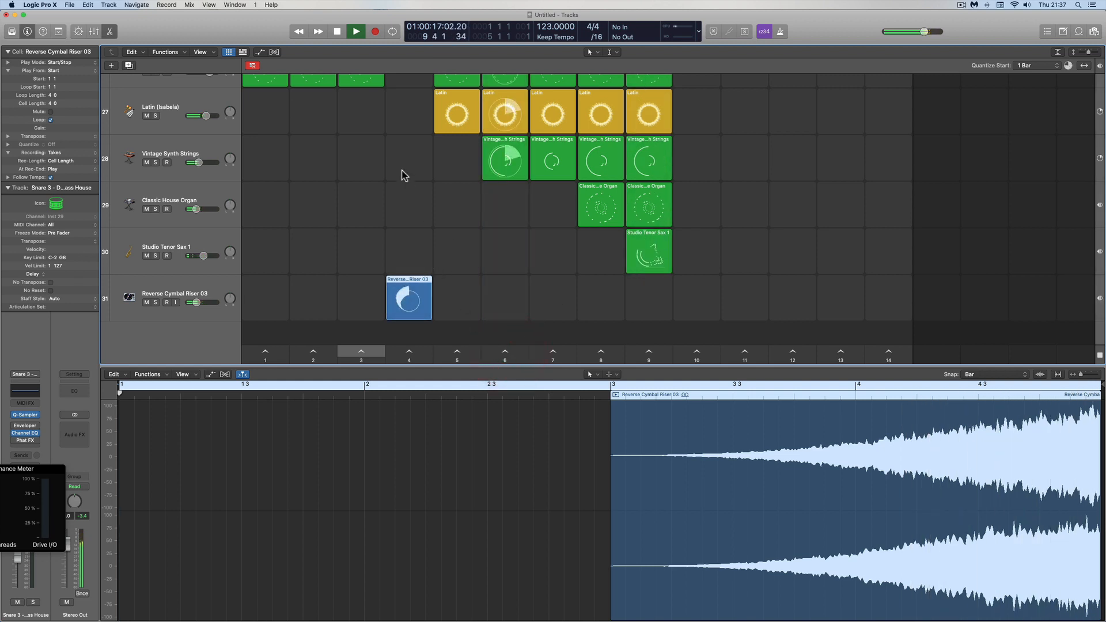
click(337, 32)
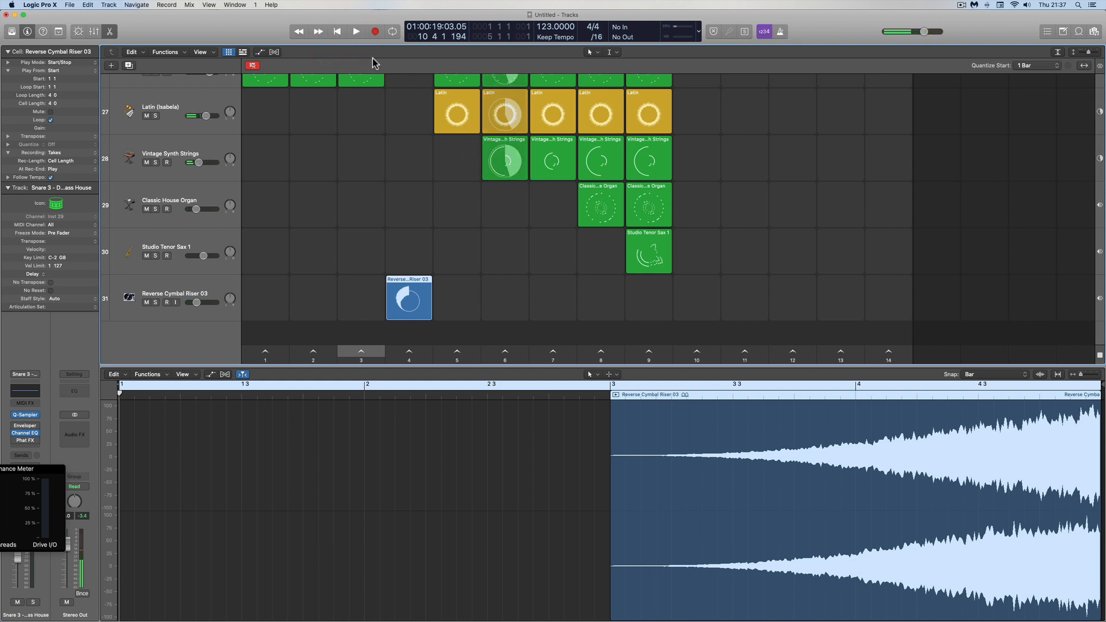
click(337, 31)
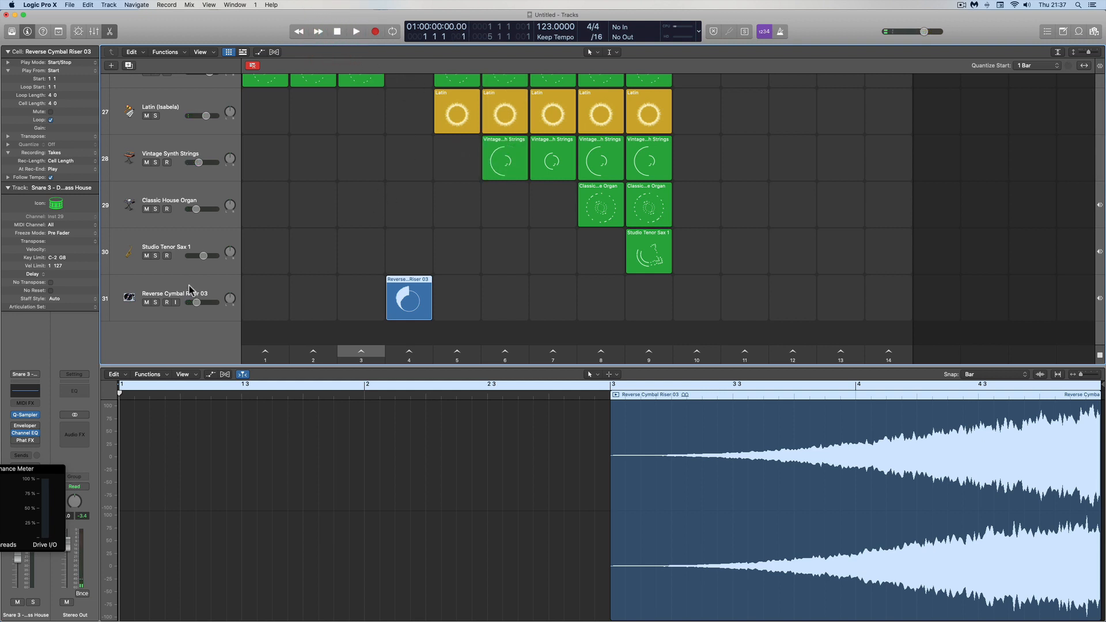
- Move the Reverse Cymbal Riser 03 track directly below the Snare 3 track and close the editor
drag(206, 286, 206, 98)
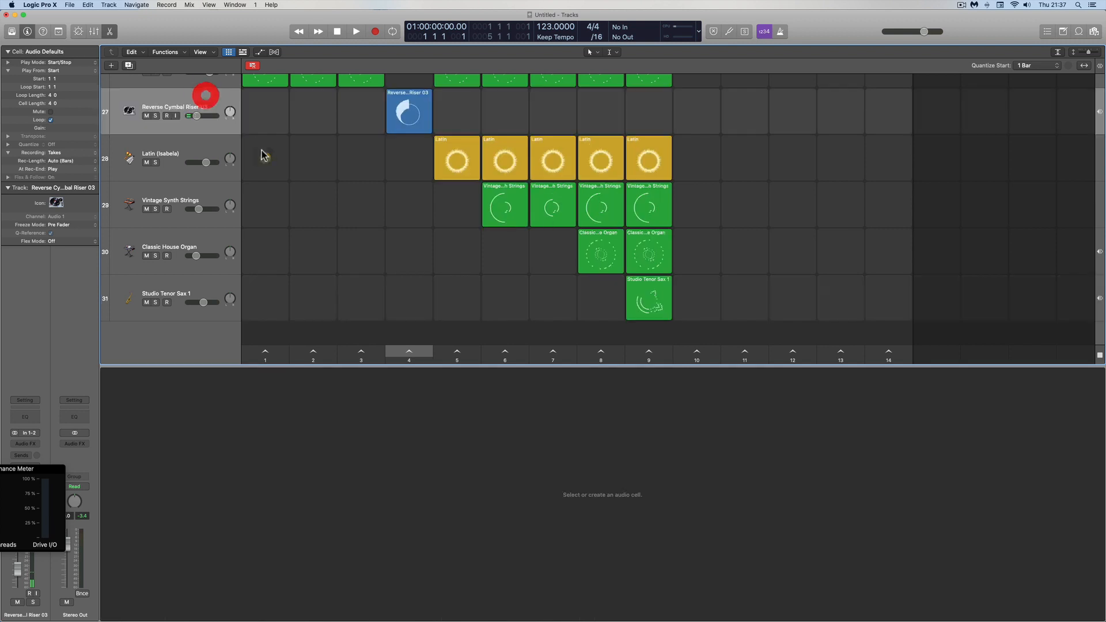
scroll(264, 168, up, 5)
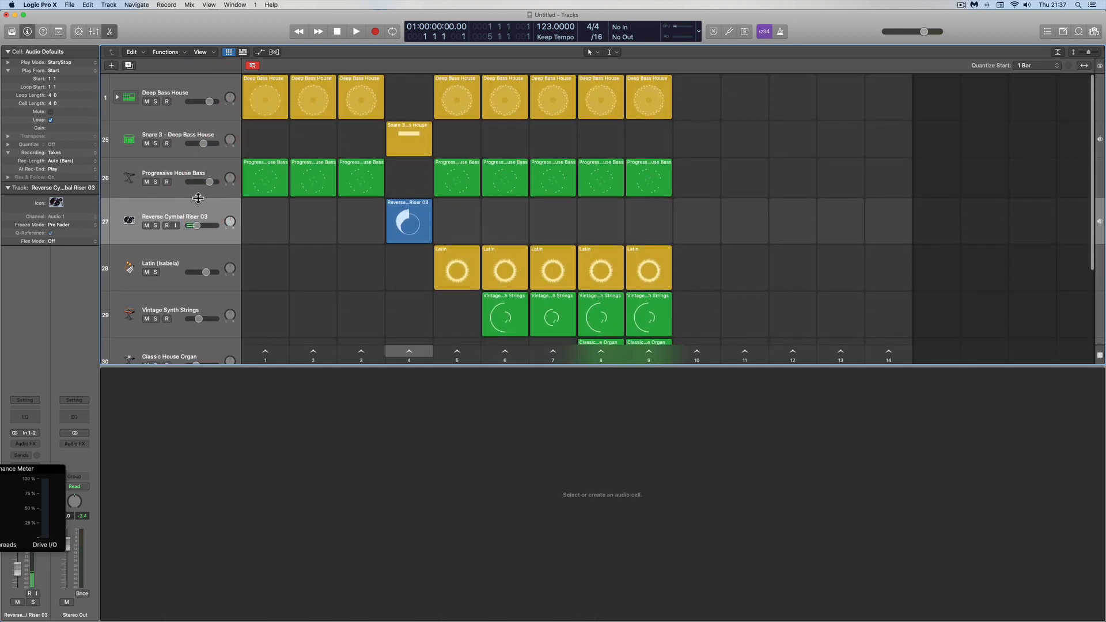
drag(200, 207, 199, 153)
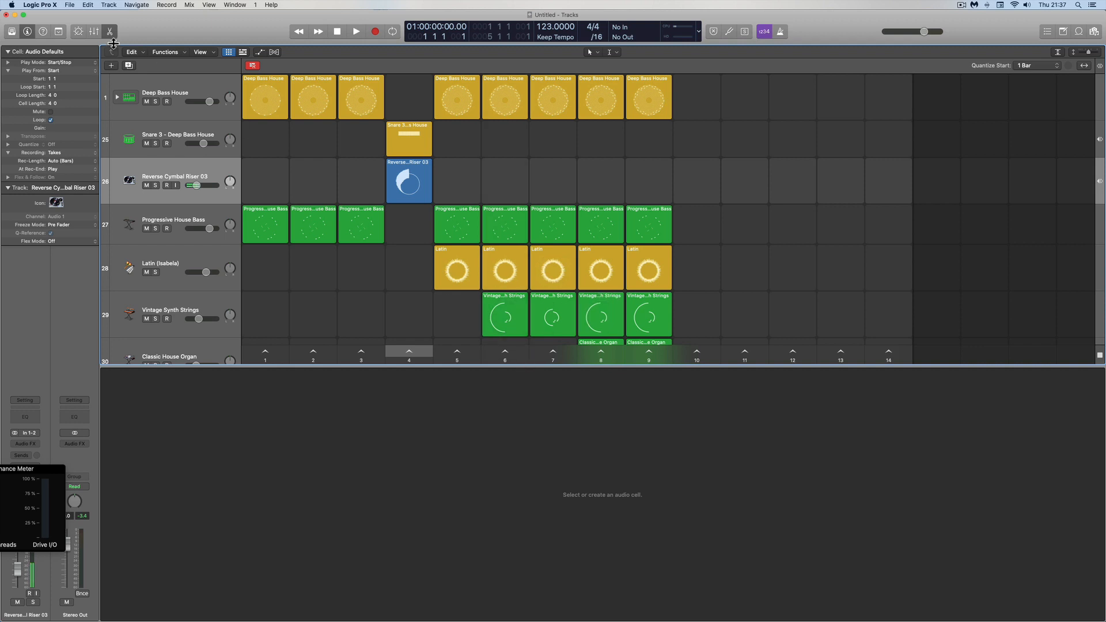
key(e)
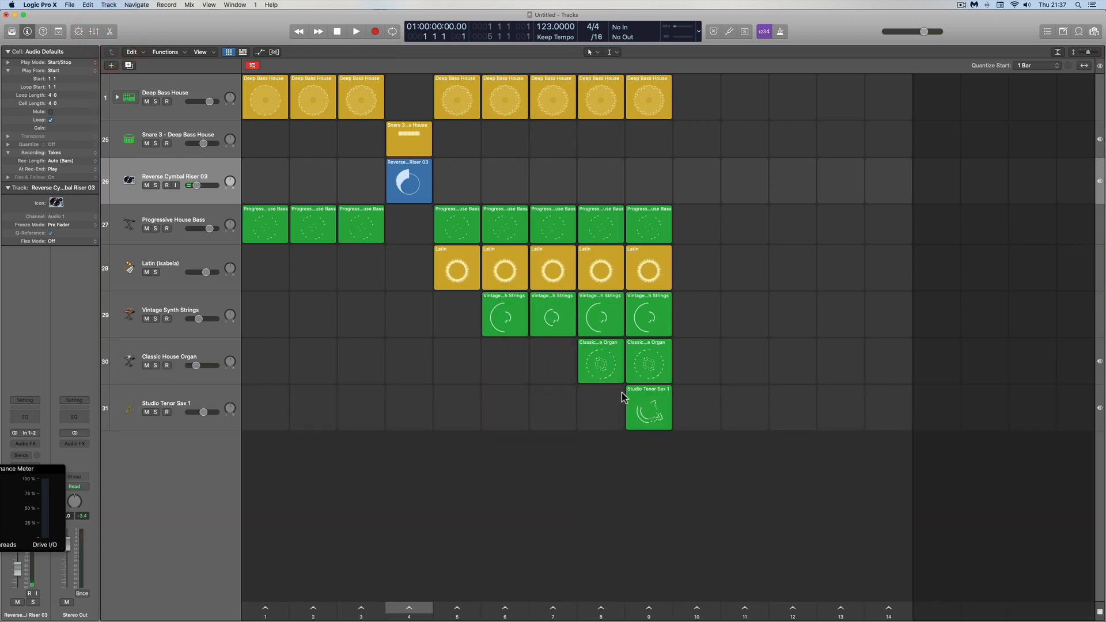
- Audition the scene 4 riser and snare fill cells without any other scene and stop playback
click(396, 184)
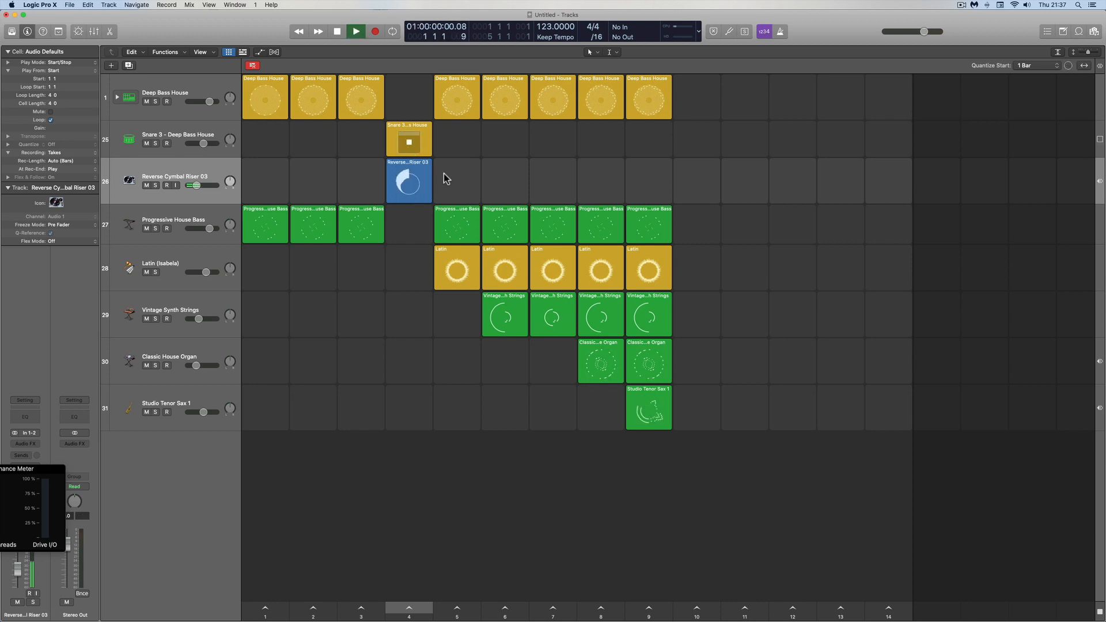
click(338, 32)
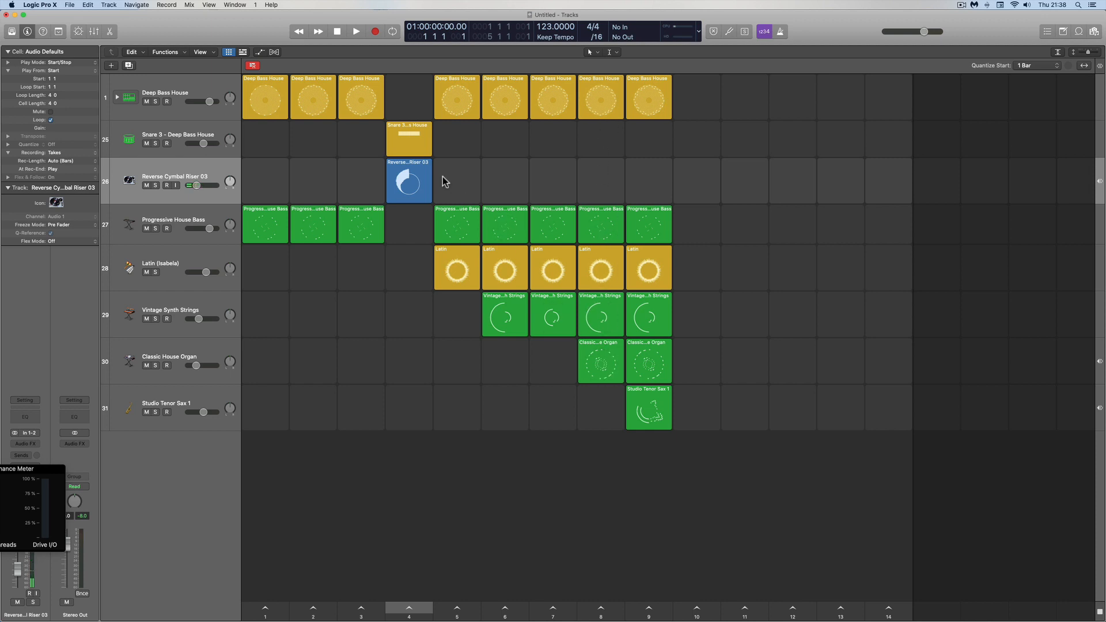
click(408, 186)
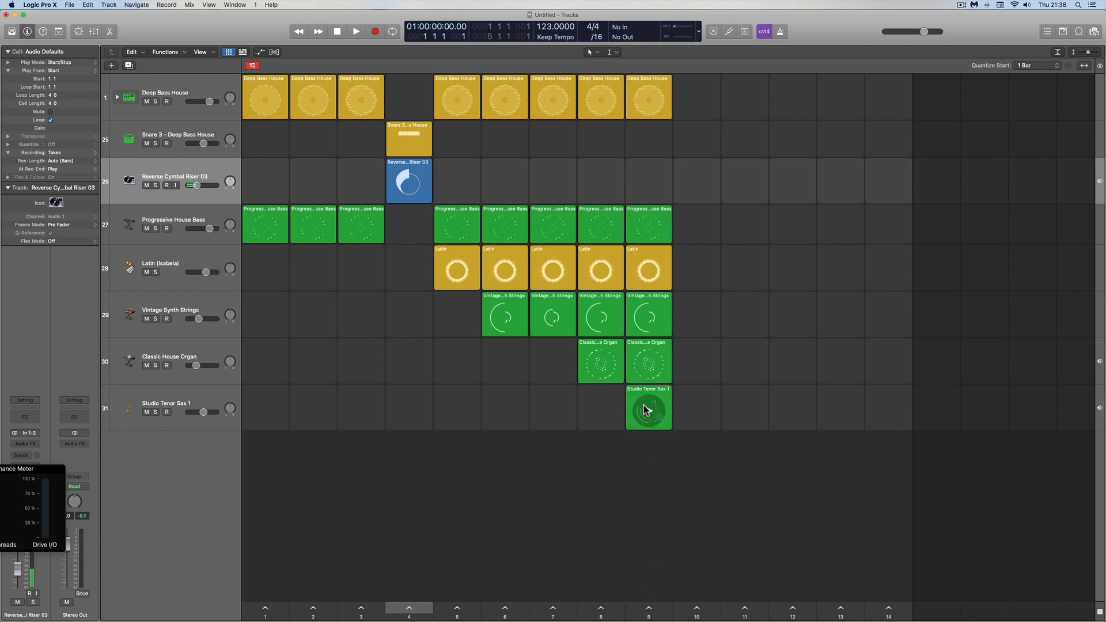
- Play scene 8, trigger the riser and snare fill cells over it, launch scene 9, and stop playback
click(601, 608)
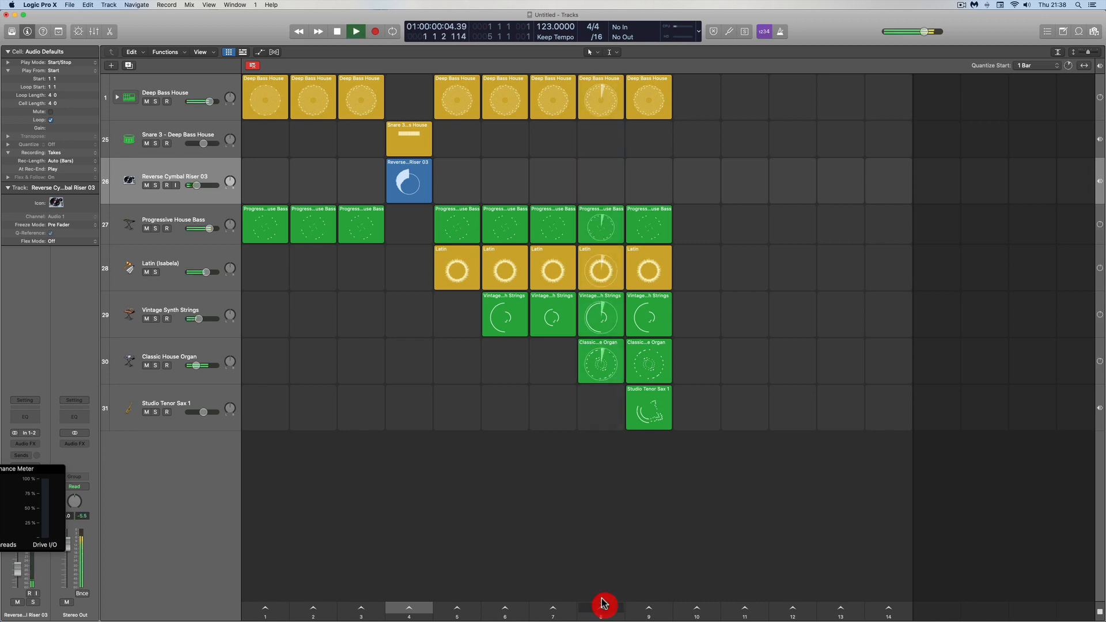
click(409, 186)
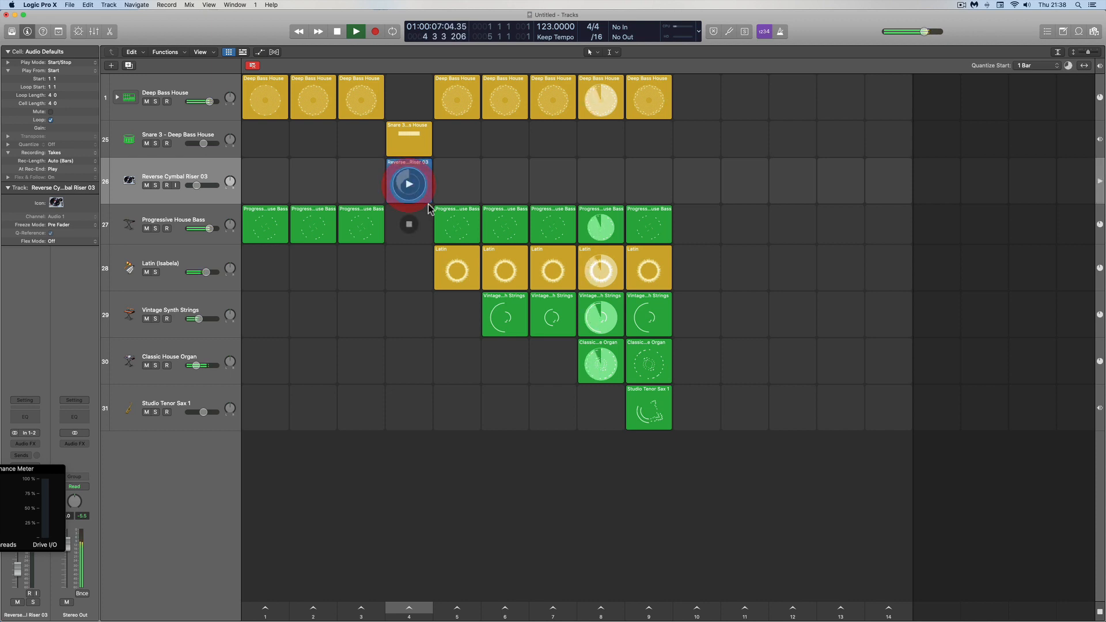
click(410, 147)
click(648, 609)
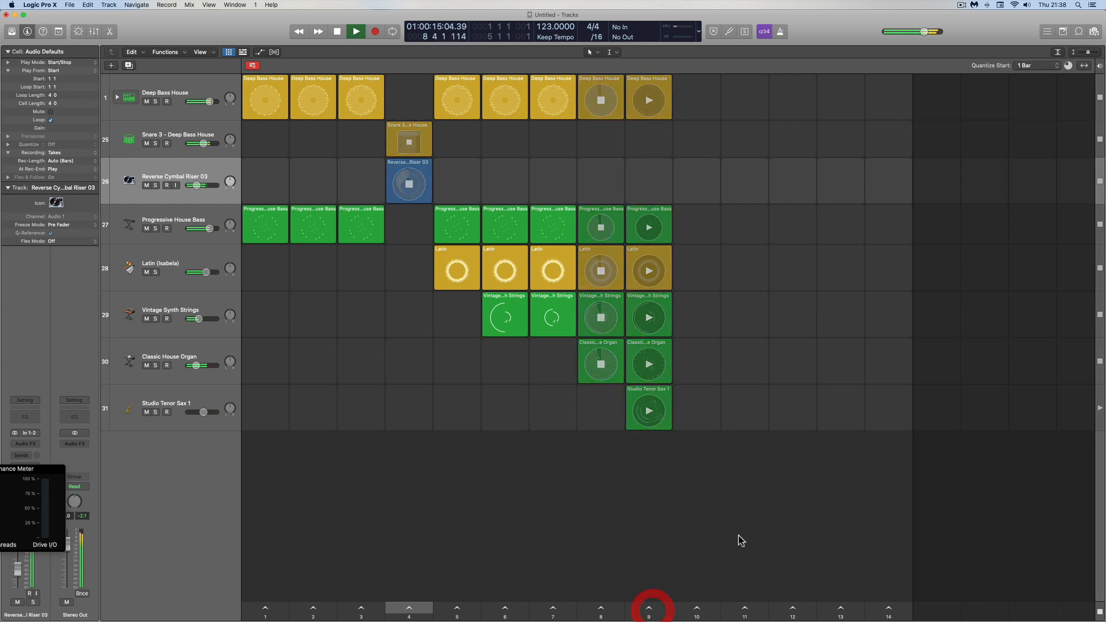
click(457, 270)
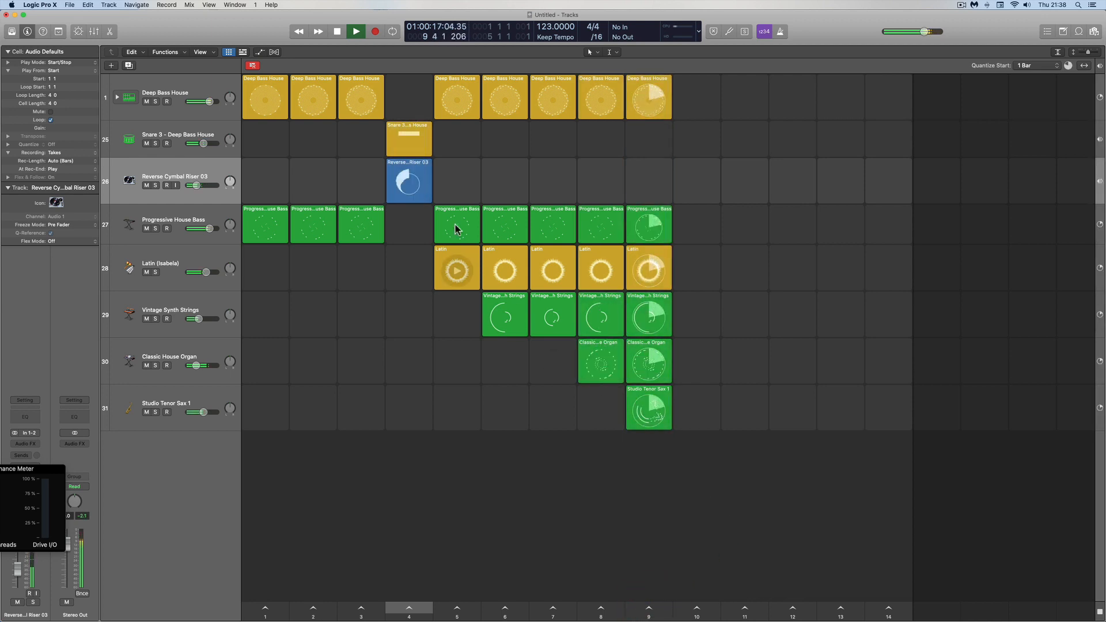
click(338, 31)
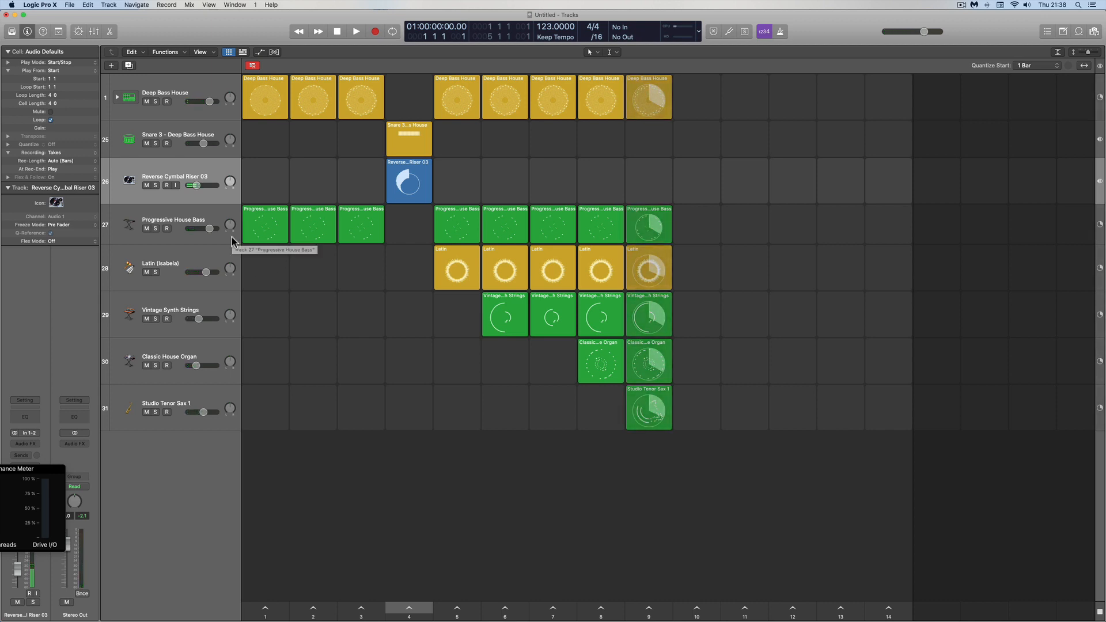
click(337, 33)
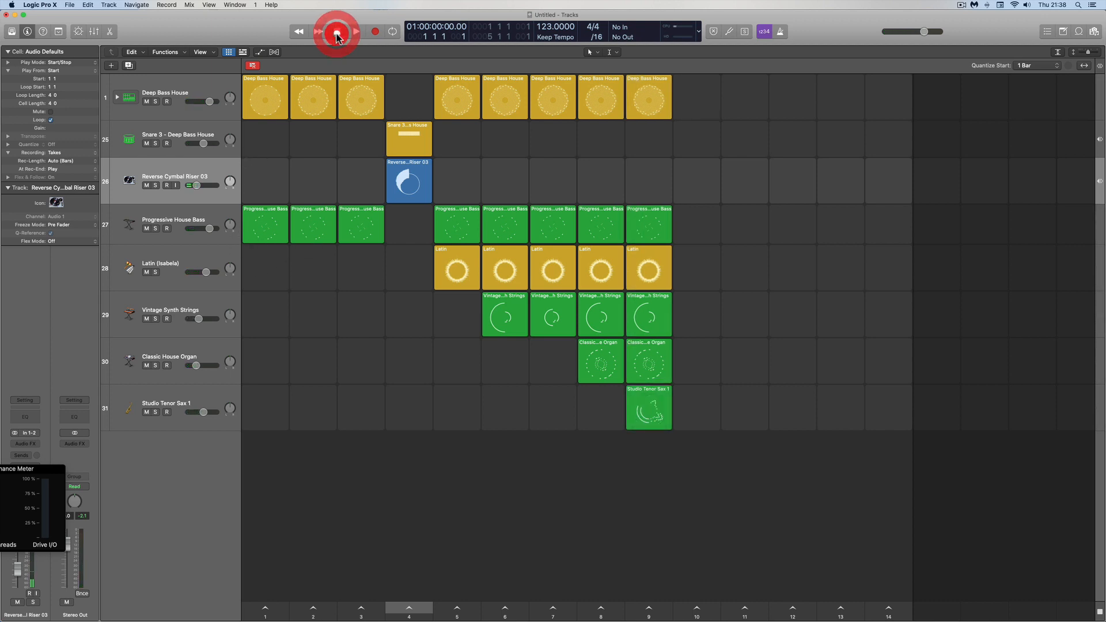